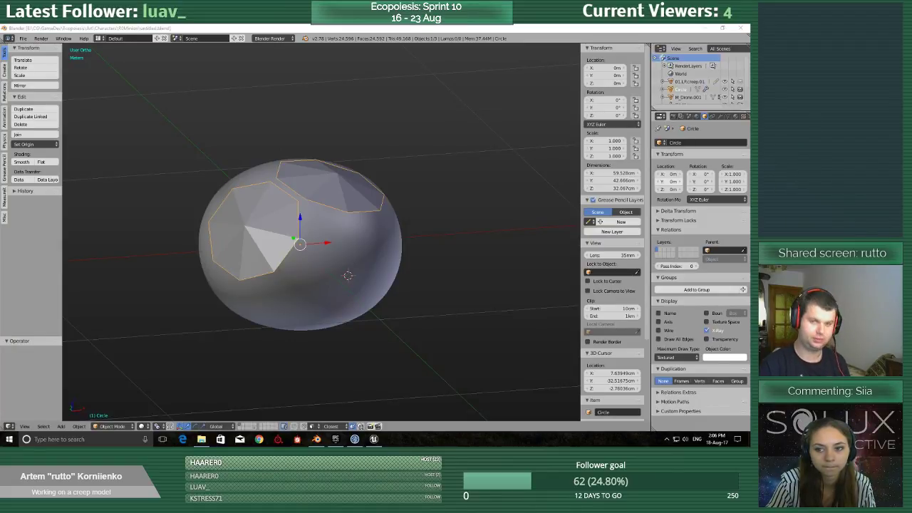
key(alt+shift)
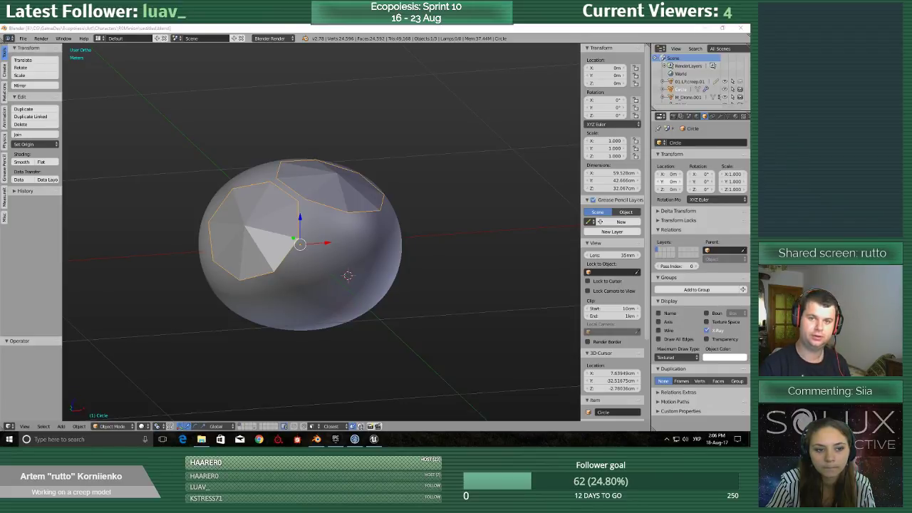
key(alt+shift)
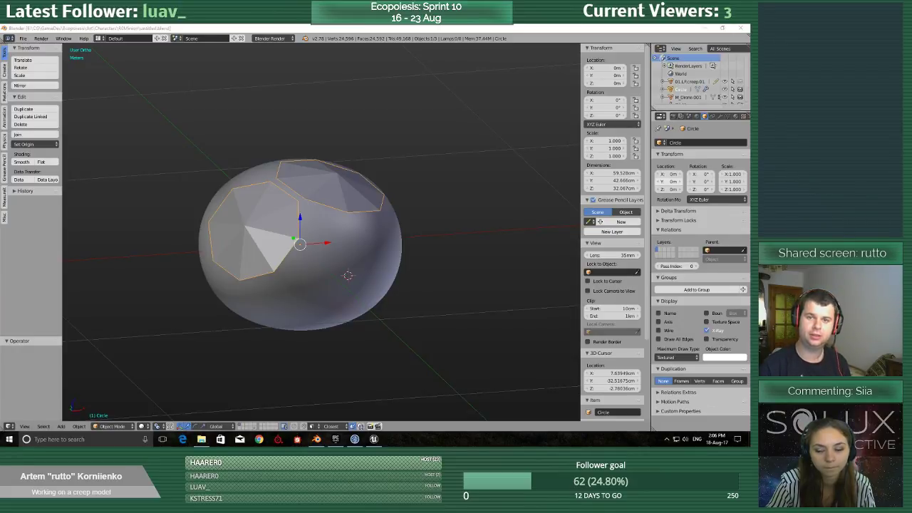
Bring up the browser and show the image results for the "ferromagnetic liquid" search.
drag(748, 151, 100, 26)
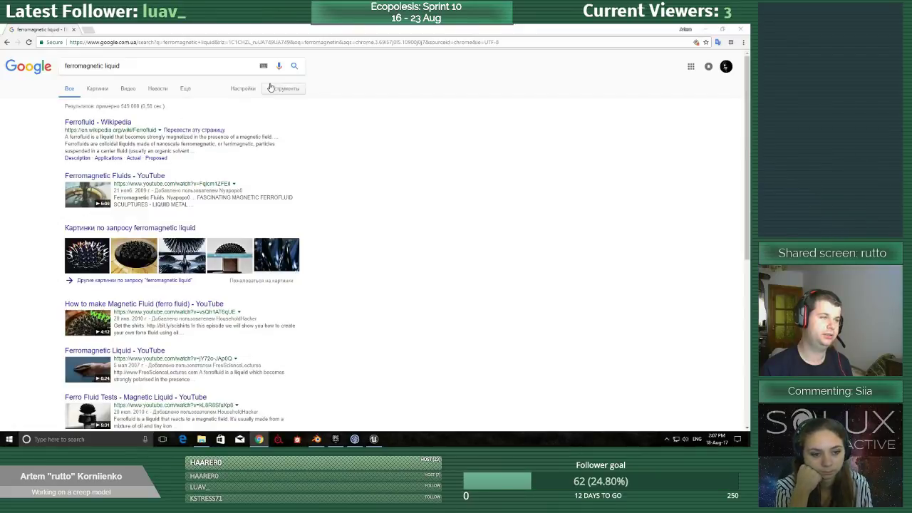
click(99, 89)
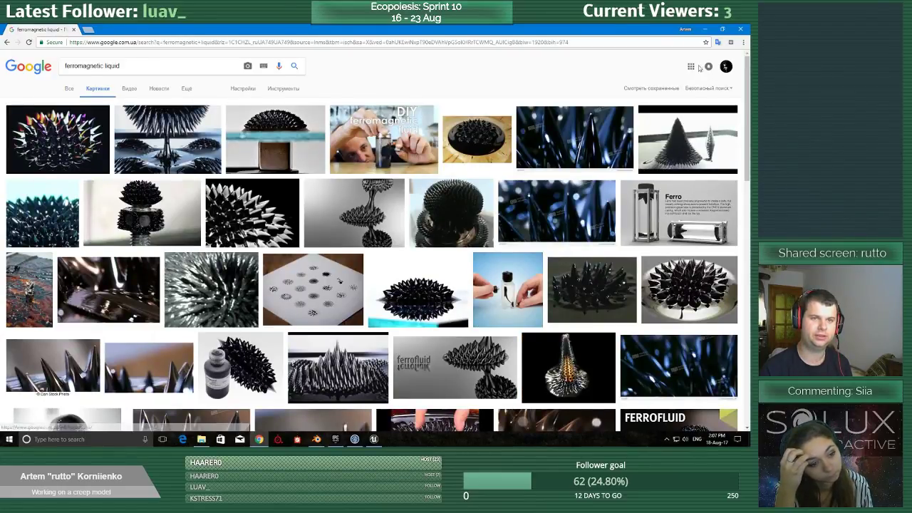
drag(49, 29, 748, 200)
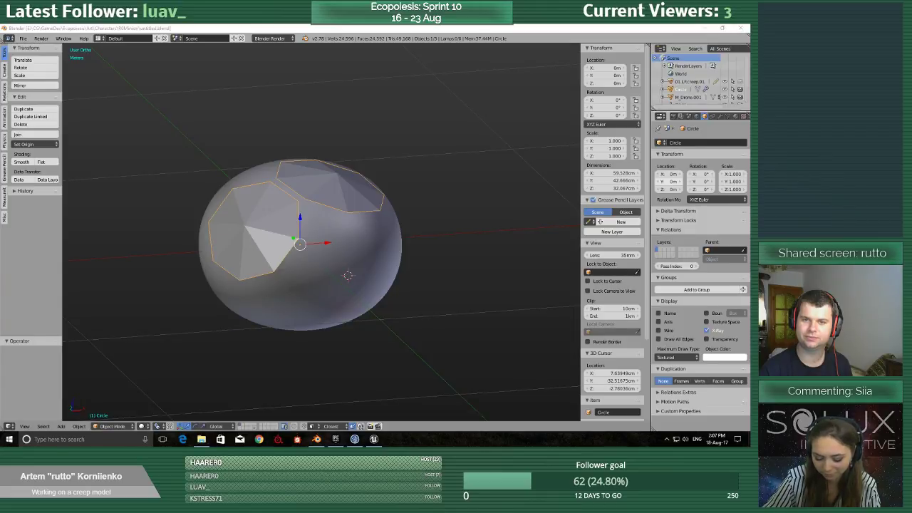
Return to the browser's English "ferromagnetic liquid" search and look through its image results for spiky ferrofluid references.
drag(749, 96, 191, 26)
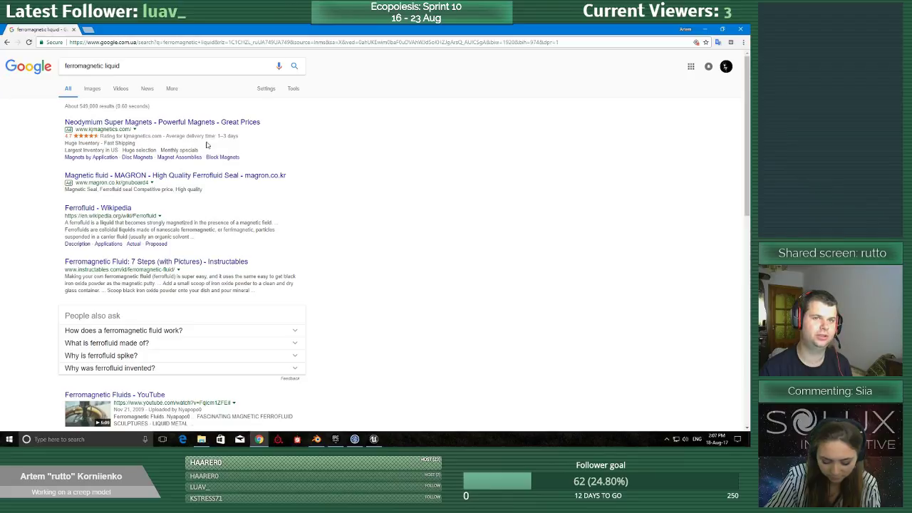
click(92, 89)
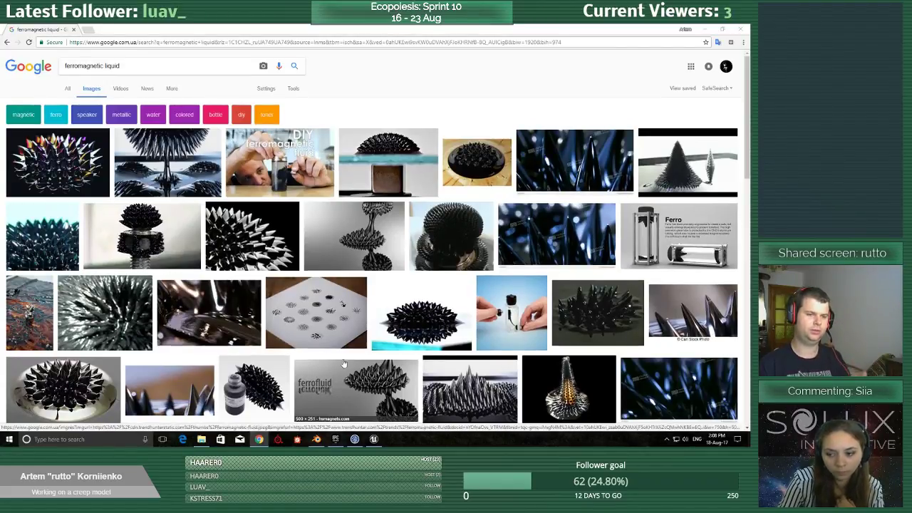
scroll(343, 363, down, 3)
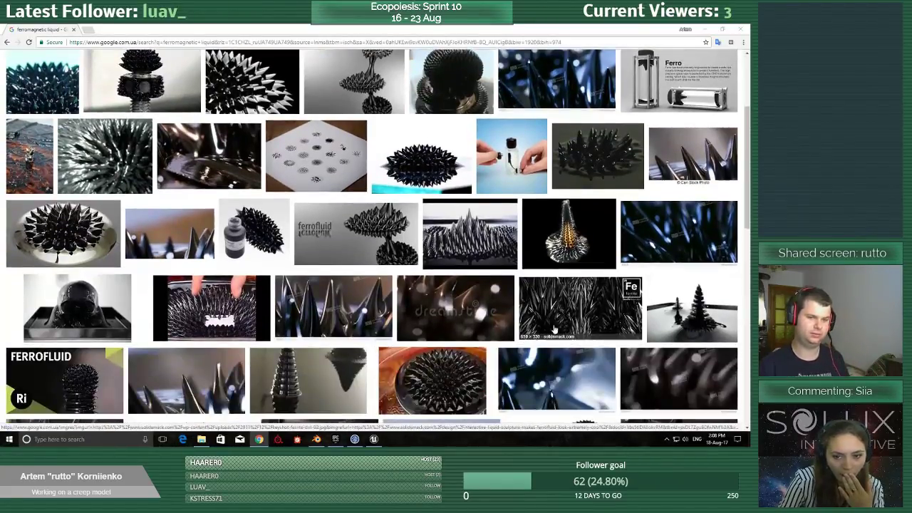
scroll(491, 329, down, 1)
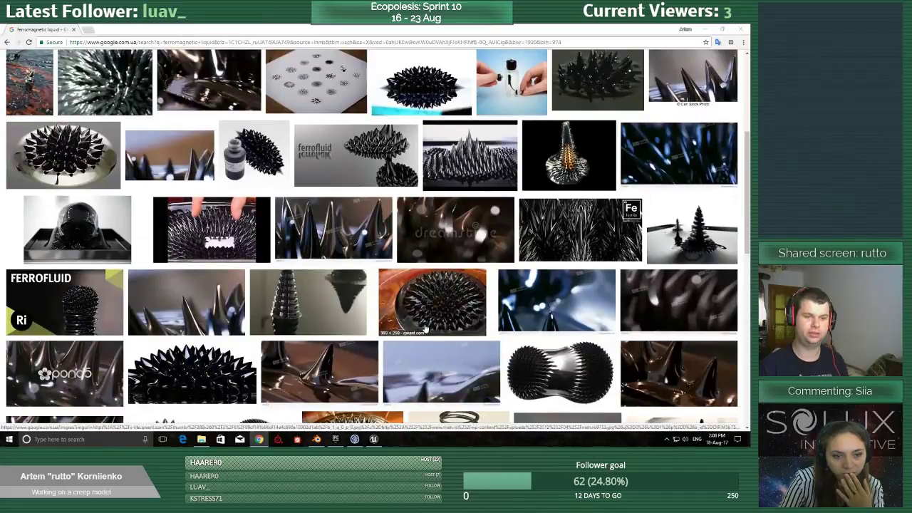
scroll(424, 331, down, 1)
scroll(406, 338, up, 4)
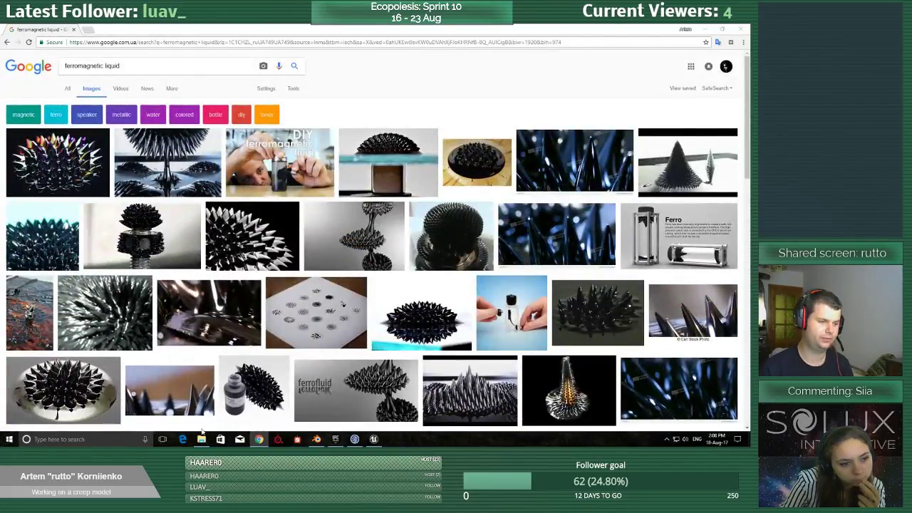
Switch to File Explorer, open the Ecopoiesis project's Art folder and move the window to the other monitor.
click(200, 438)
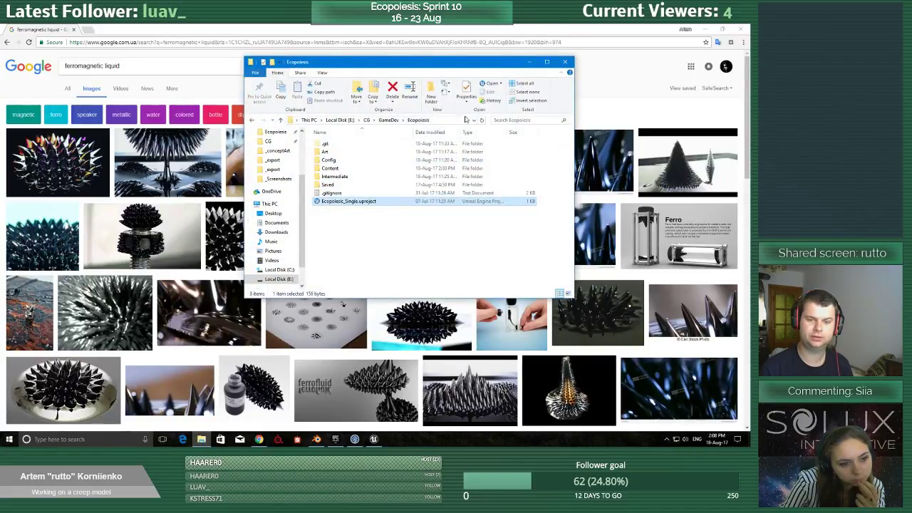
double_click(350, 152)
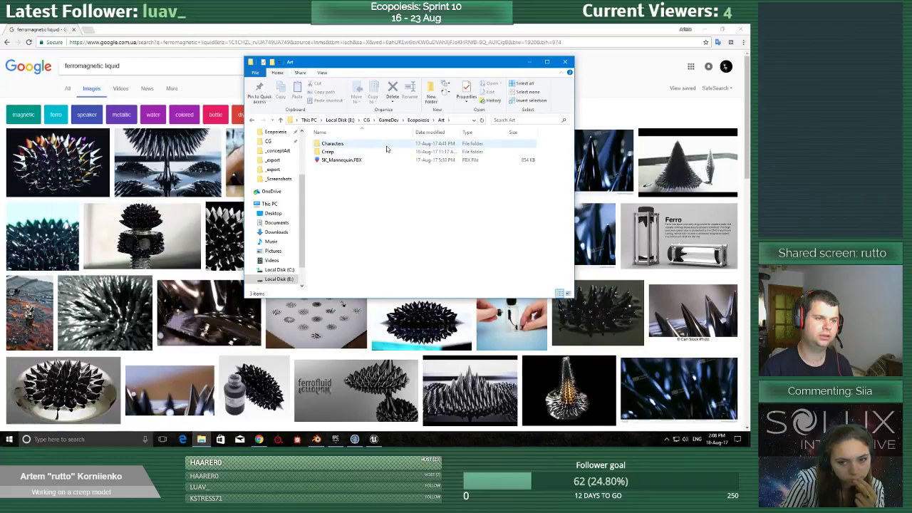
drag(419, 63, 750, 136)
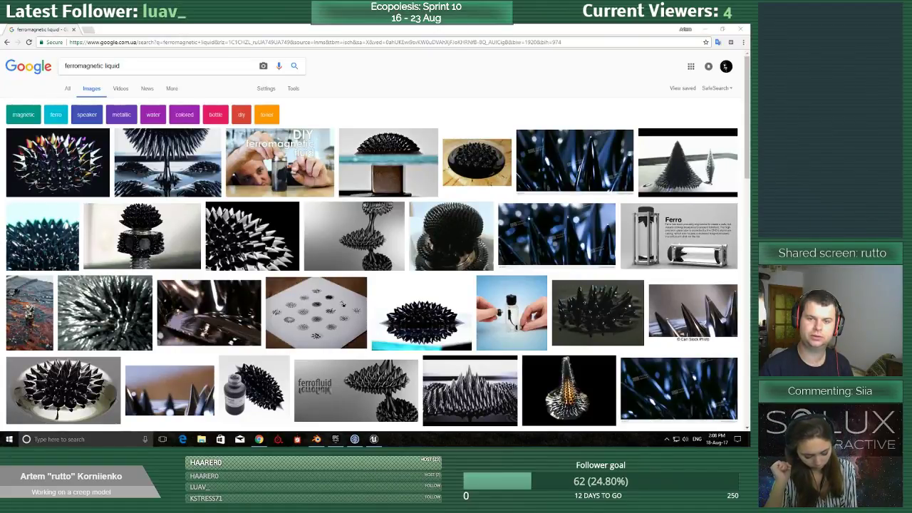
Bring the InspirARTion-31.png image in the Photos app onto the shared screen, off the desktop icons.
drag(911, 41, 389, 78)
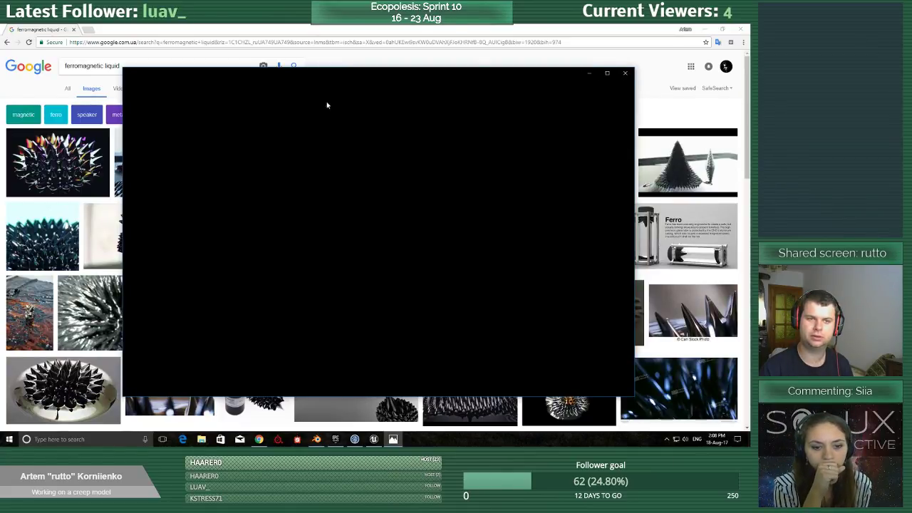
mouse_move(435, 73)
mouse_down()
mouse_move(440, 129)
mouse_move(432, 61)
mouse_move(442, 74)
mouse_move(421, 97)
mouse_move(433, 78)
mouse_up()
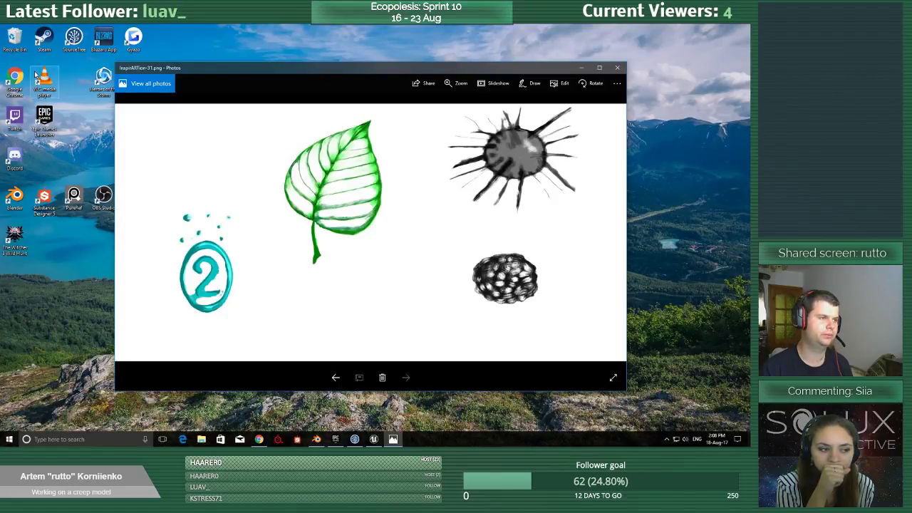
drag(234, 69, 438, 108)
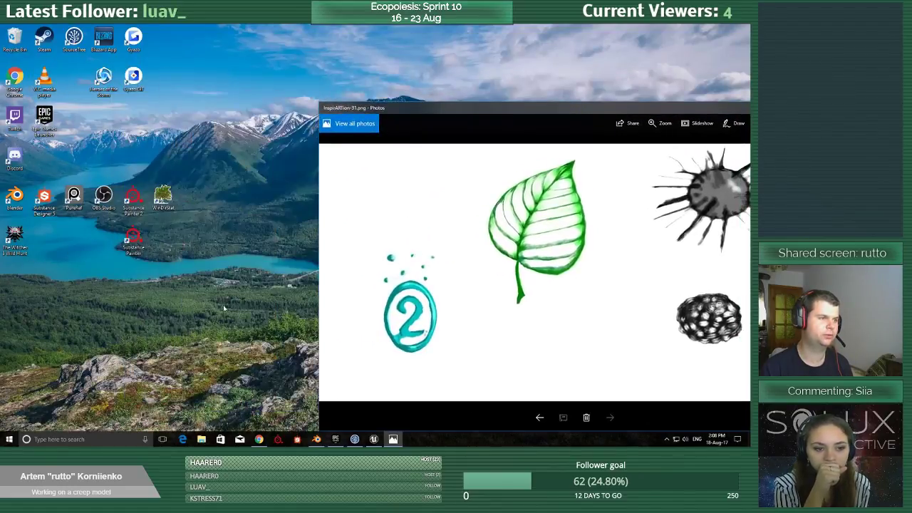
Delete all the desktop icons and maximize the InspirARTion-31.png sketch image.
drag(224, 307, 3, 25)
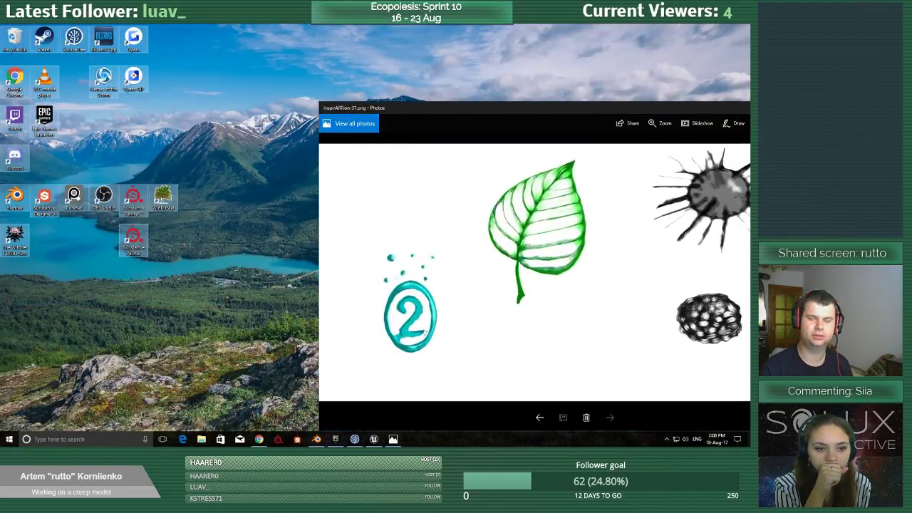
key(Delete)
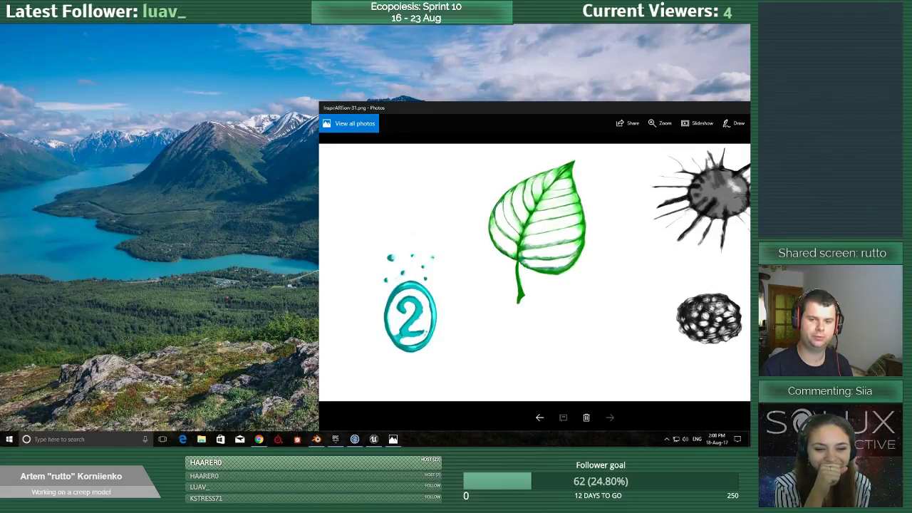
double_click(625, 107)
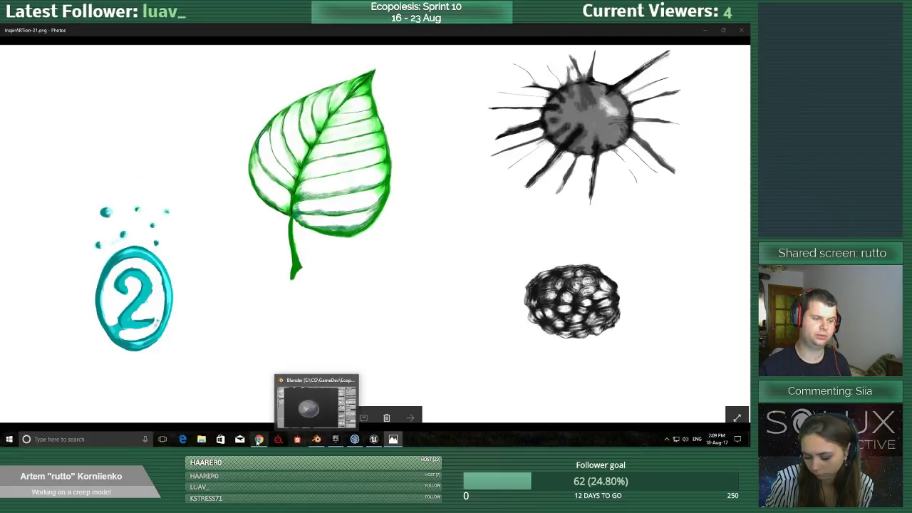
Check the ferromagnetic liquid image results in Chrome once more, minimize the browser and switch to Blender.
click(259, 439)
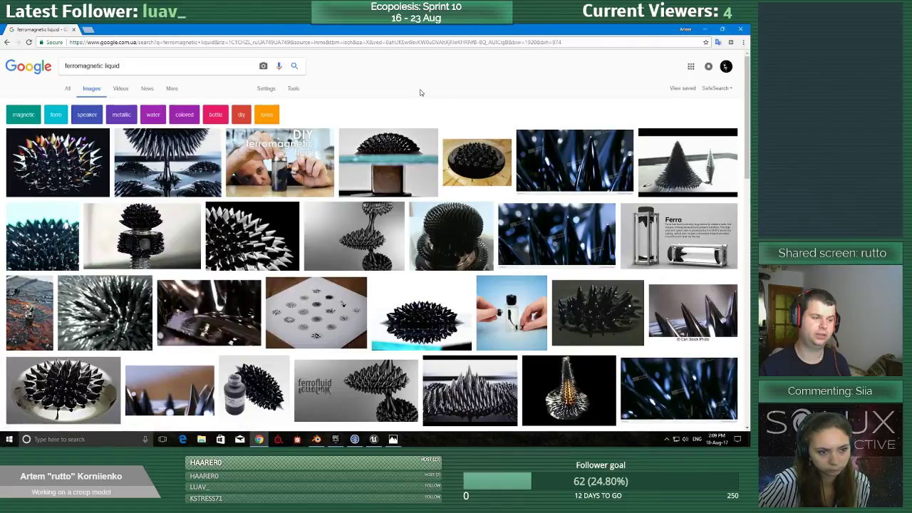
click(705, 29)
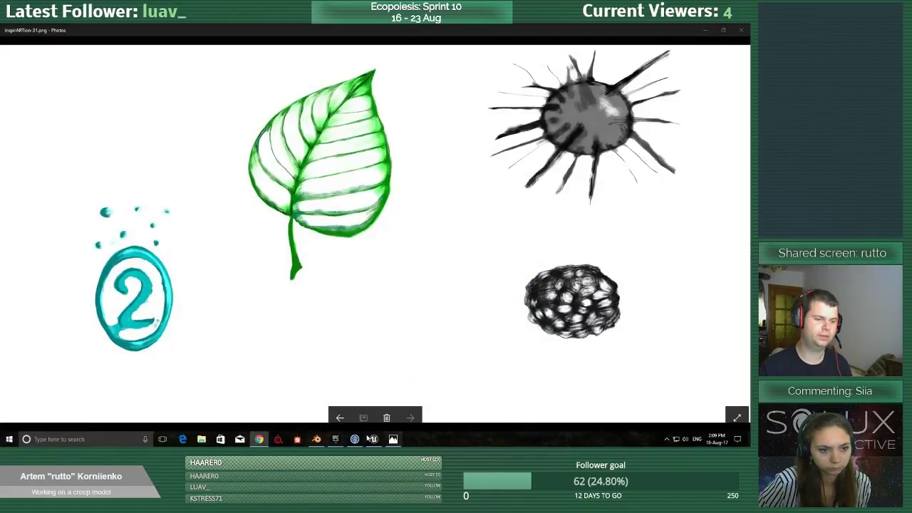
click(316, 439)
Save the scene over the existing untitled.blend file.
scroll(326, 272, up, 5)
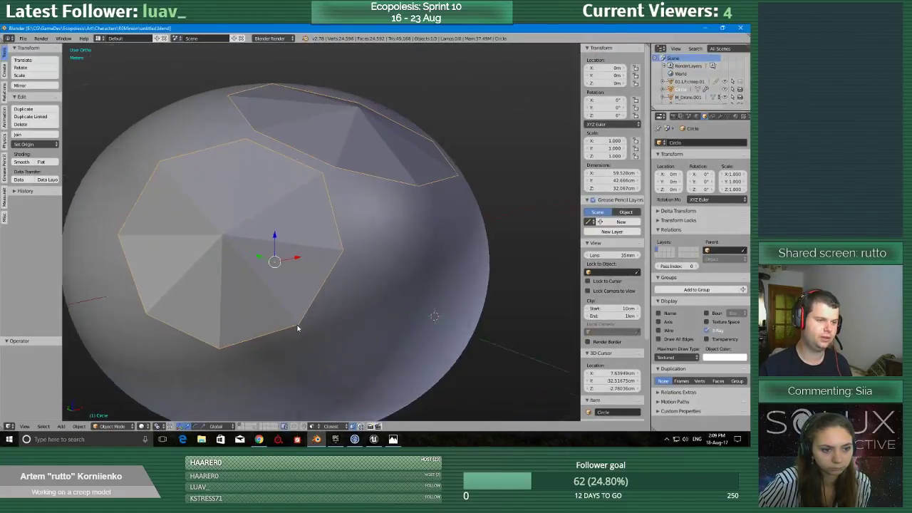
scroll(298, 328, down, 3)
key(ctrl+s)
key(Return)
Examine the two faceted Circle plates on the rounded creep body from several angles and distances.
middle_drag(371, 281, 333, 329)
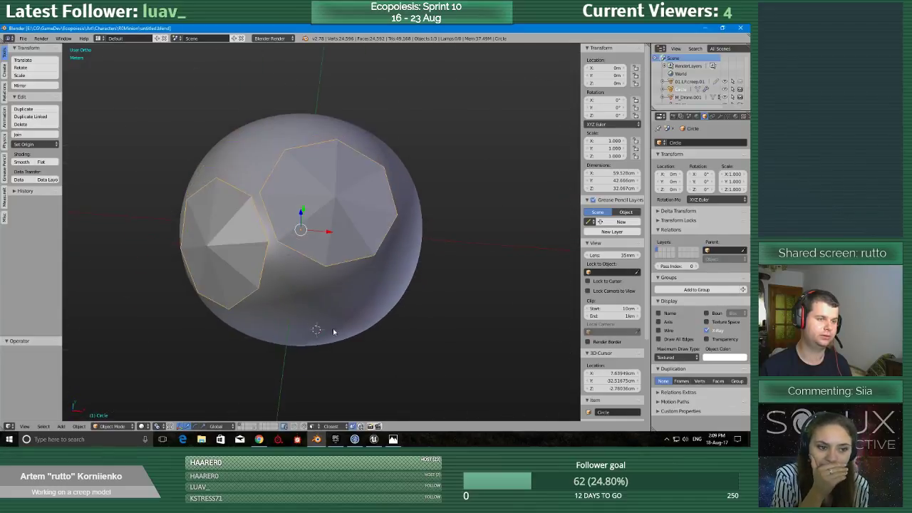
scroll(333, 332, up, 3)
scroll(332, 339, down, 3)
middle_drag(385, 271, 334, 237)
middle_drag(298, 186, 339, 300)
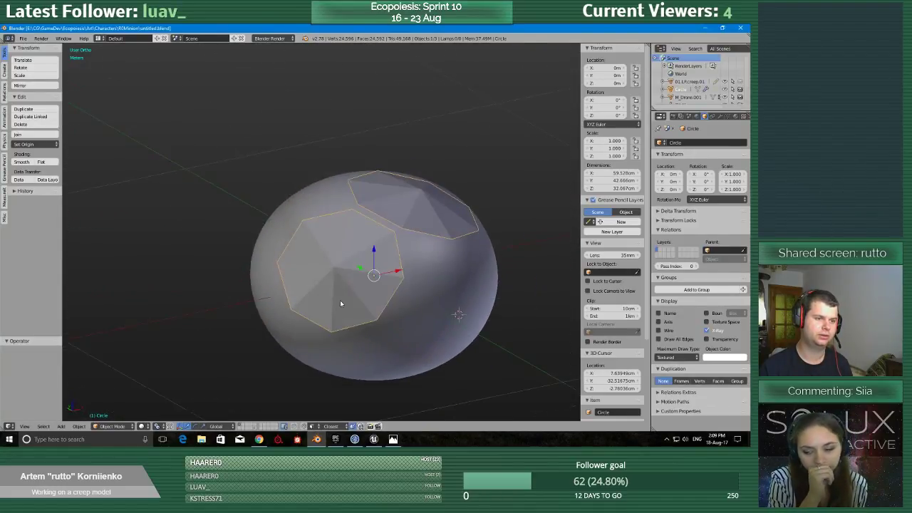
scroll(338, 304, down, 6)
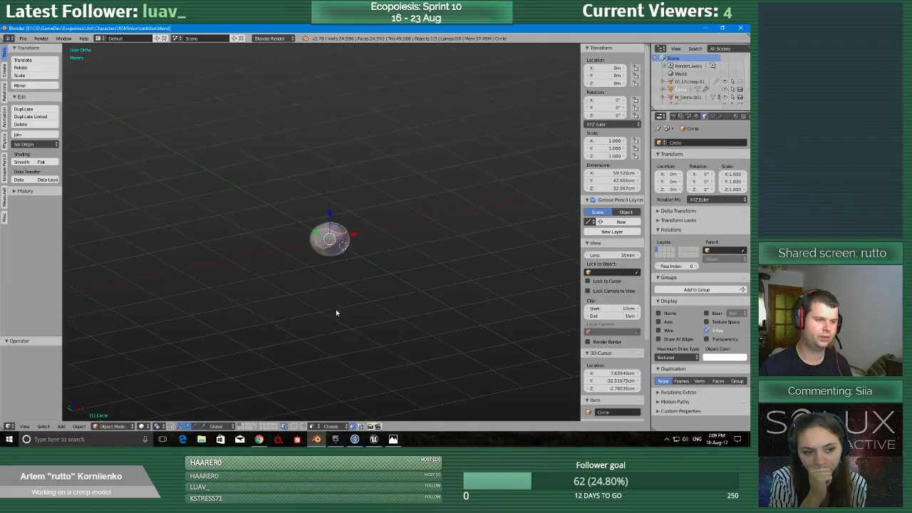
scroll(336, 311, up, 3)
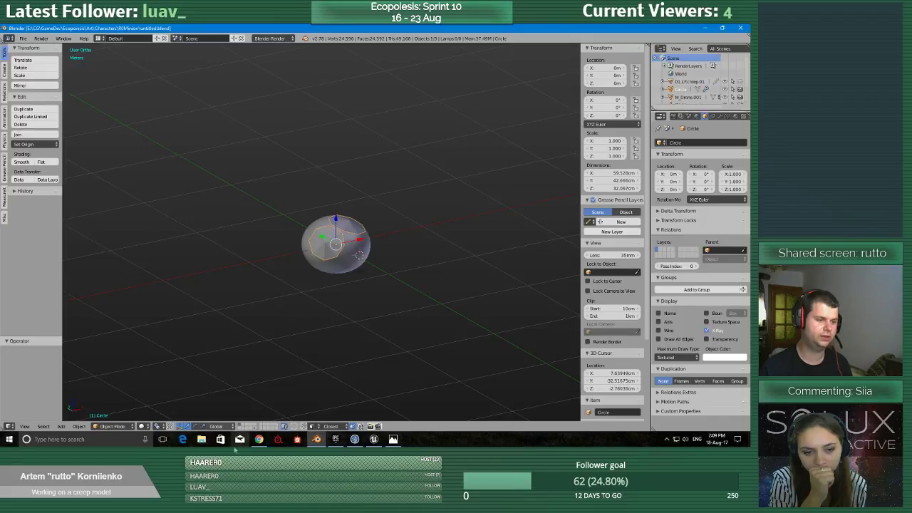
Show the layer with the other character models and compare their sizes with the rounded body in front view.
scroll(335, 348, down, 5)
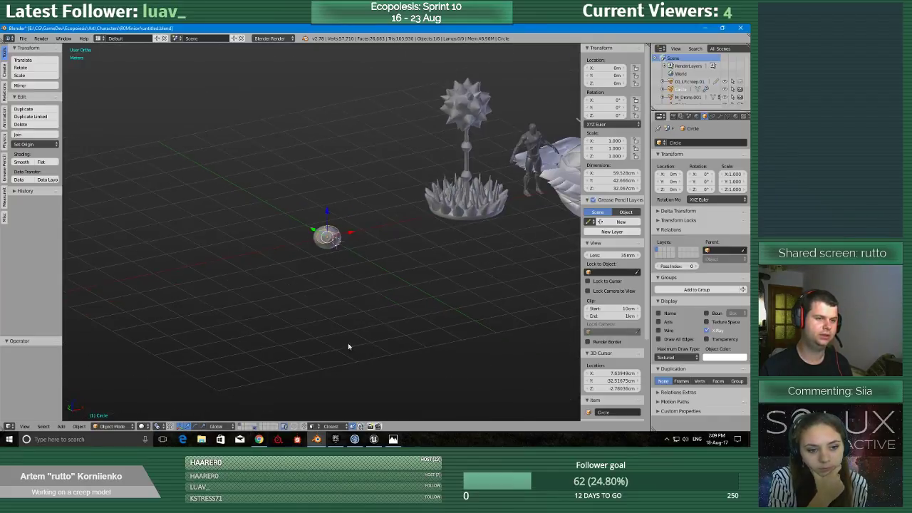
key(Tab)
click(359, 315)
shift+middle_drag(472, 269, 349, 323)
scroll(349, 322, up, 2)
scroll(349, 323, down, 3)
key(q)
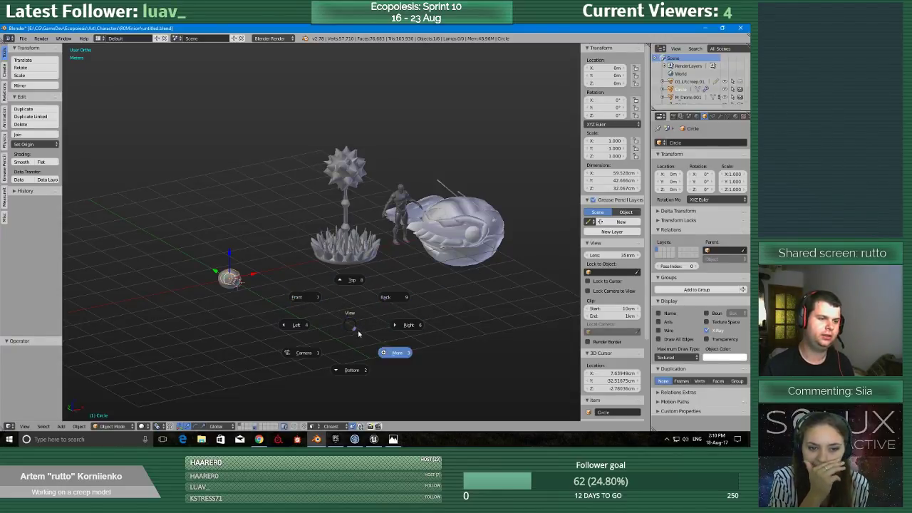
click(325, 303)
shift+middle_drag(374, 292, 361, 311)
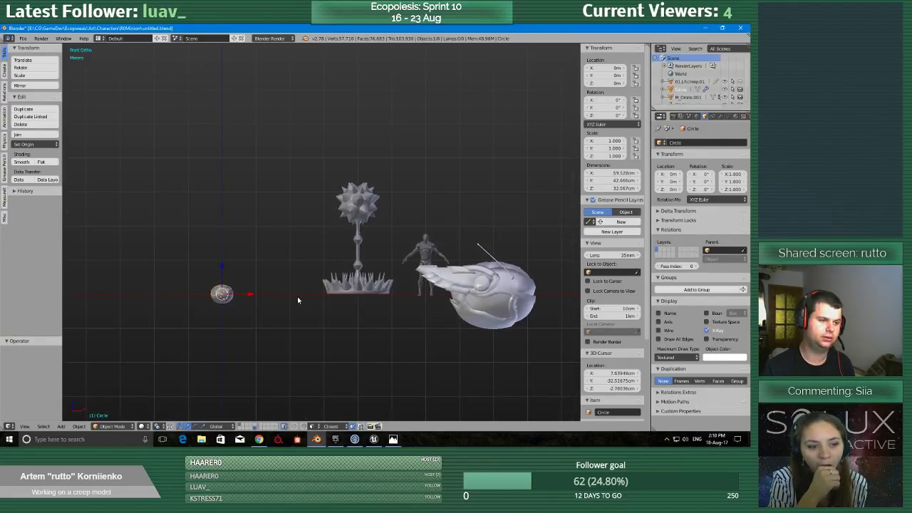
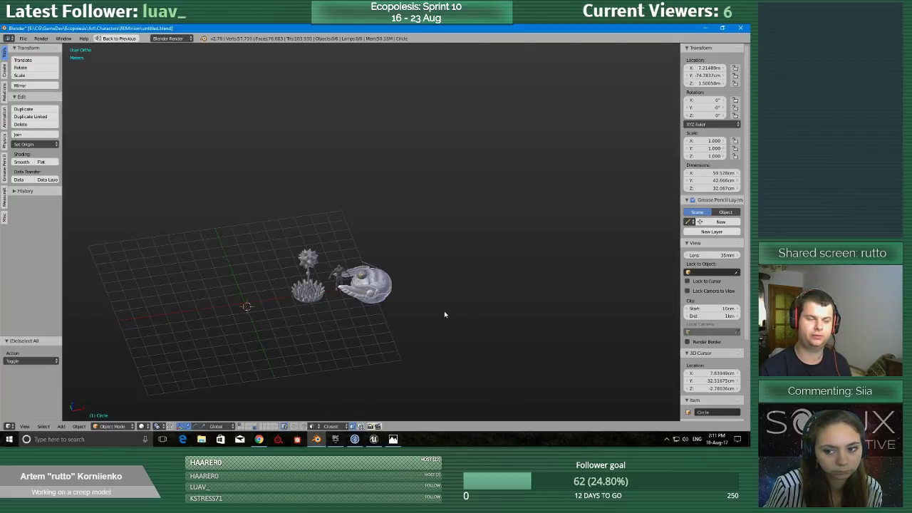
Try to clear the location of the small minion sphere on its own.
middle_drag(350, 326, 340, 350)
scroll(338, 347, up, 6)
scroll(338, 348, down, 3)
right_click(352, 276)
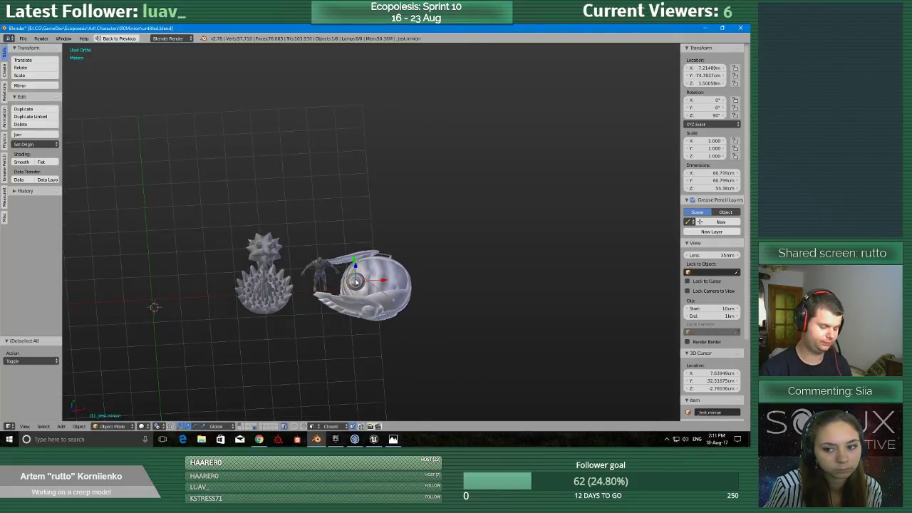
key(alt+g)
middle_drag(318, 306, 355, 302)
Clear the location of the small minion sphere and its faceted Circle plates together, then select the mannequin.
right_click(359, 299)
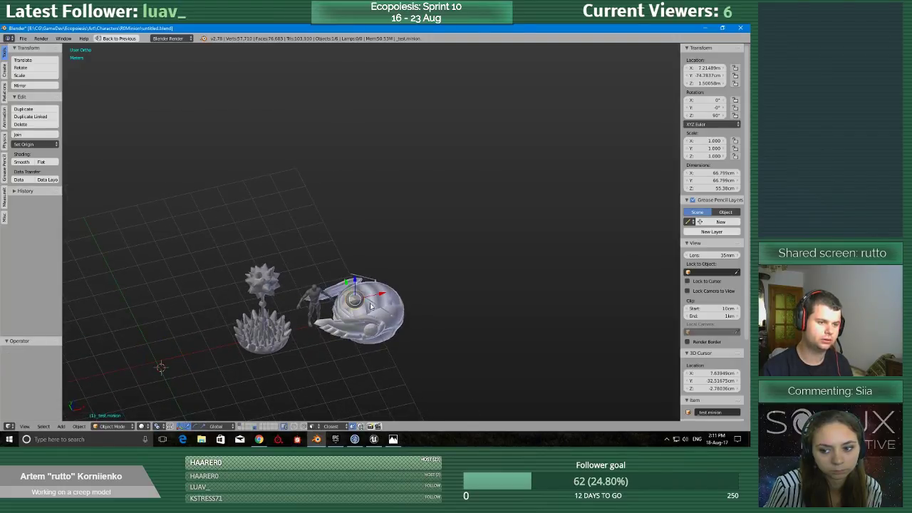
scroll(253, 242, up, 5)
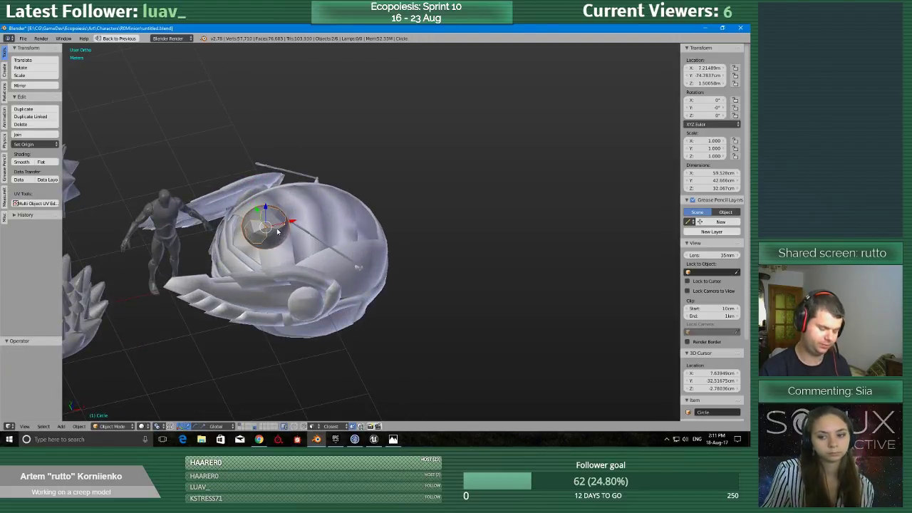
key(alt+g)
scroll(280, 287, down, 4)
scroll(270, 288, up, 5)
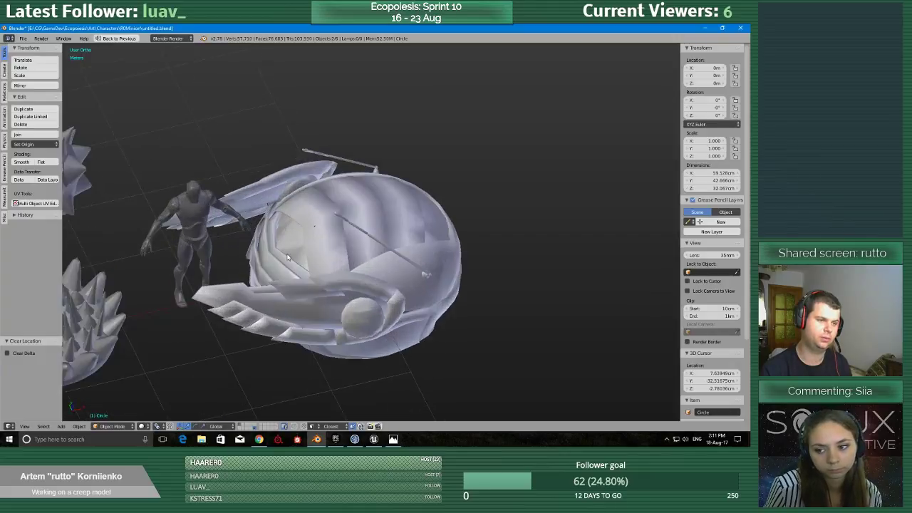
scroll(289, 264, up, 4)
right_click(249, 222)
scroll(249, 223, down, 8)
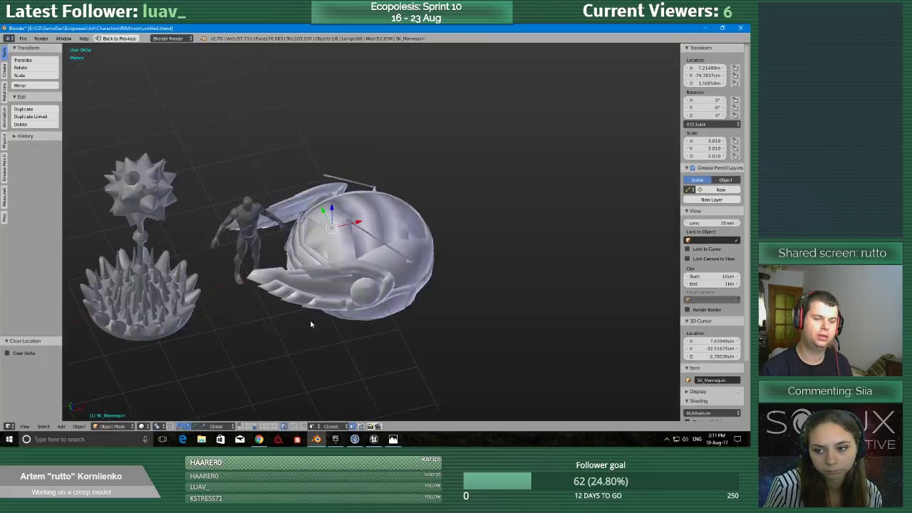
Switch to Unreal Editor and open the level_01_01 map from the Maps content folder.
click(375, 438)
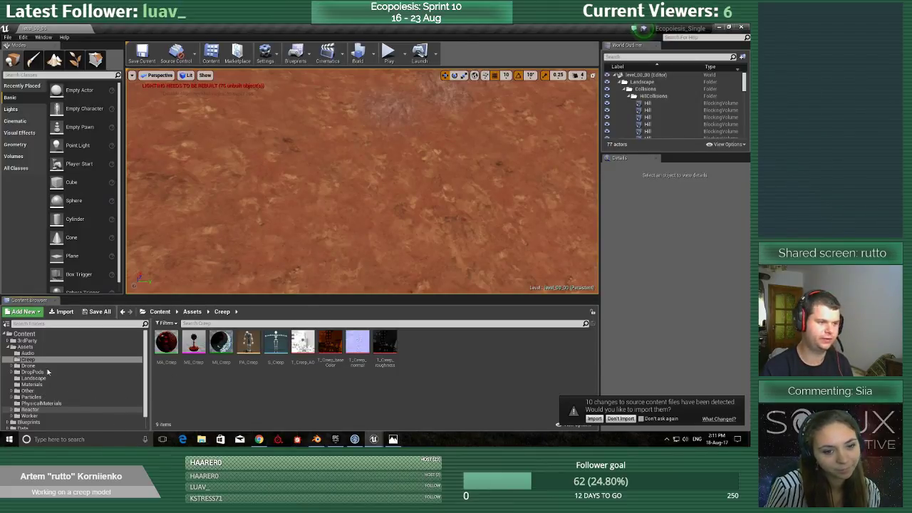
click(27, 390)
scroll(40, 406, down, 1)
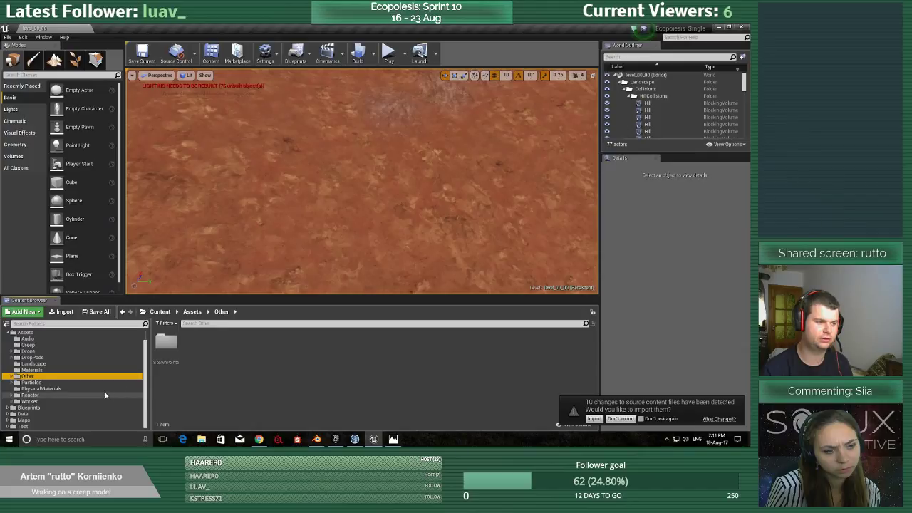
click(41, 420)
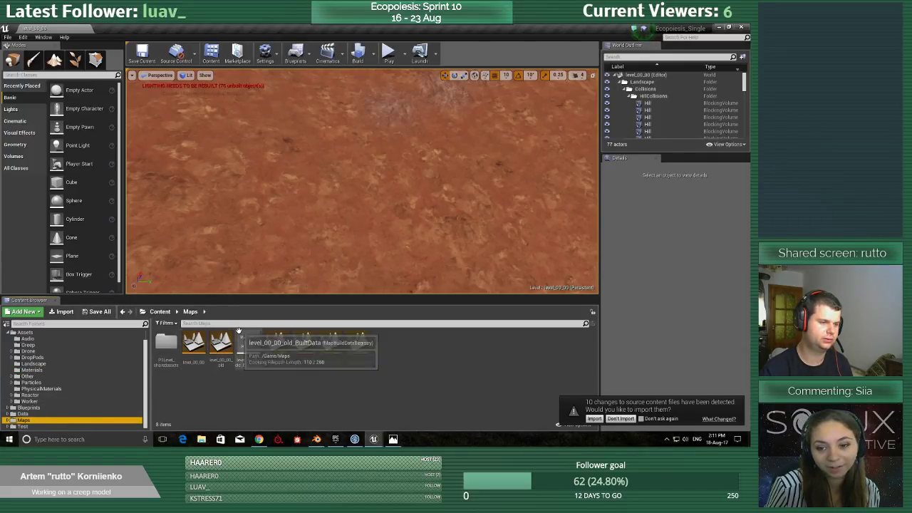
click(275, 343)
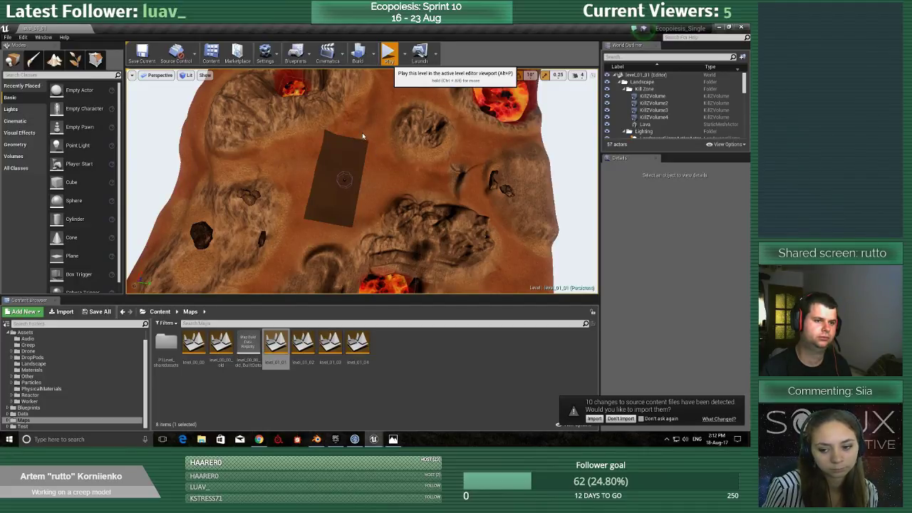
Play the level in full screen briefly, stop it, restore the editor layout and view the drop pod in the level.
key(alt+p)
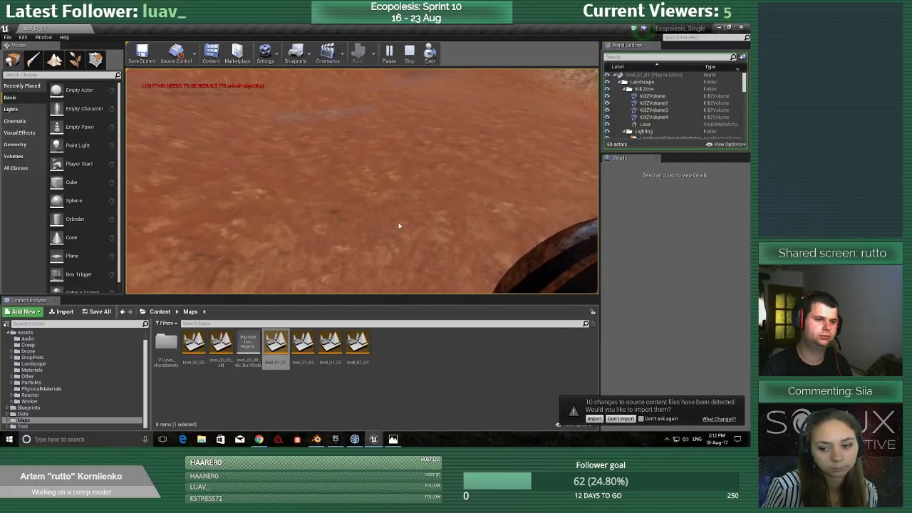
key(F11)
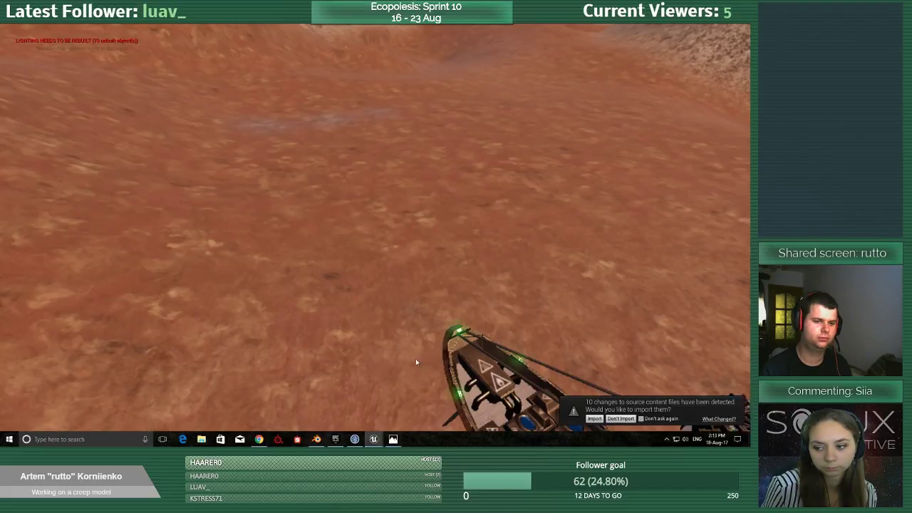
key(w)
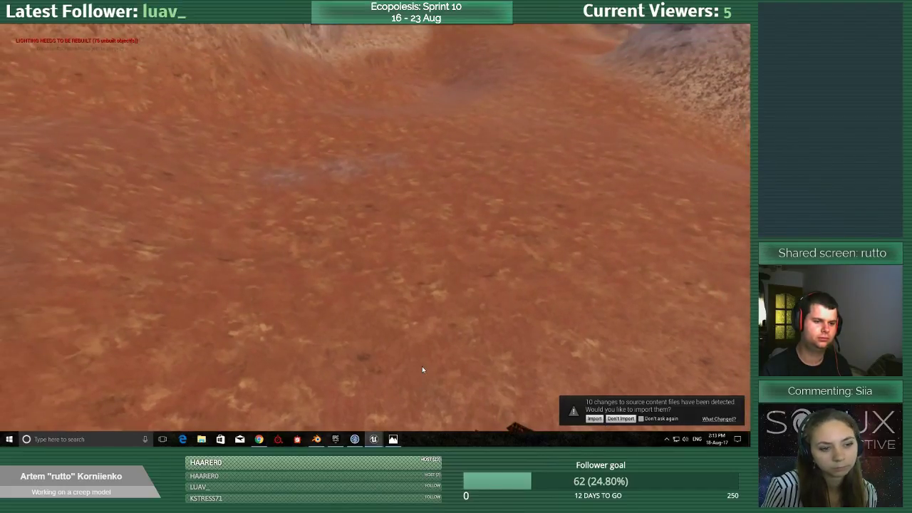
key(Escape)
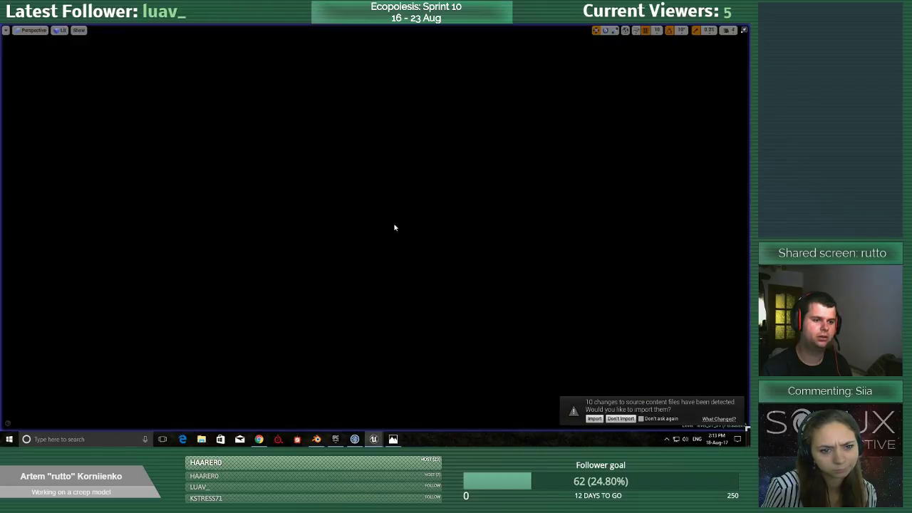
scroll(328, 302, down, 1)
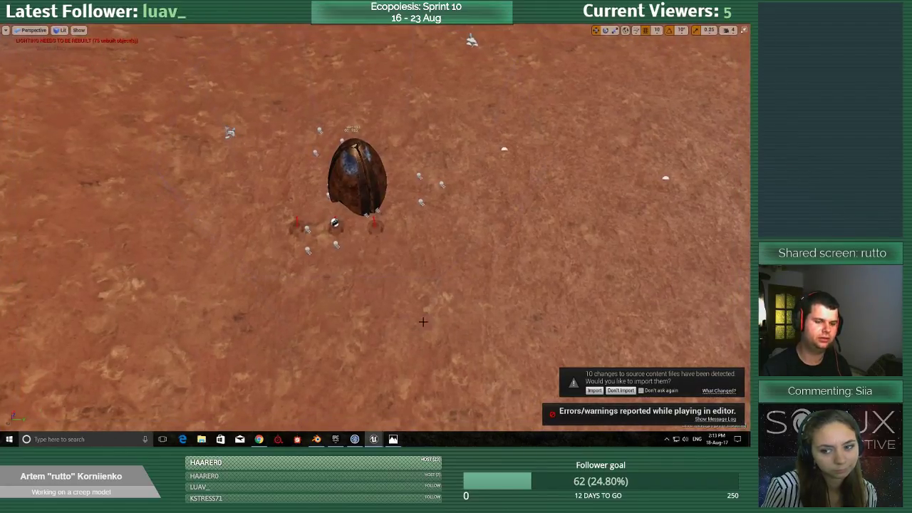
key(F11)
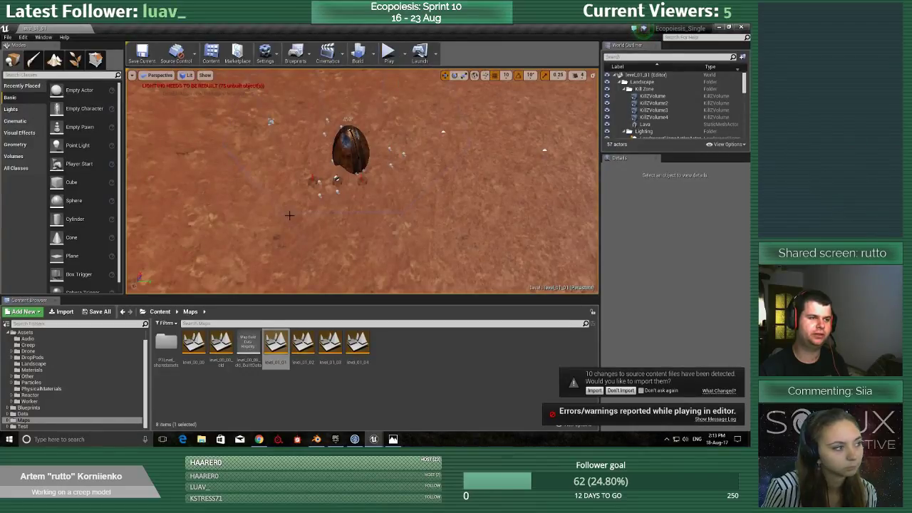
scroll(318, 203, up, 3)
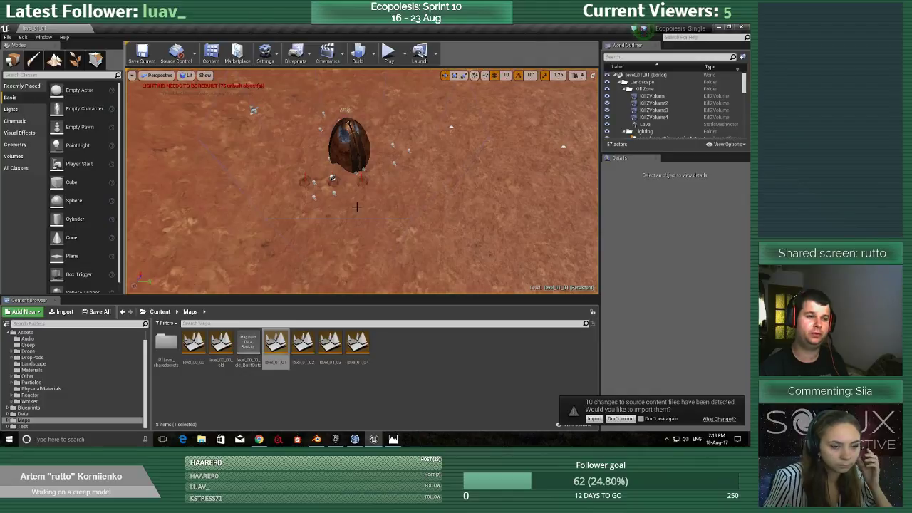
Play the level again in full screen to check the in-game characters beside the reactor, then stop and restore the editor layout.
click(389, 57)
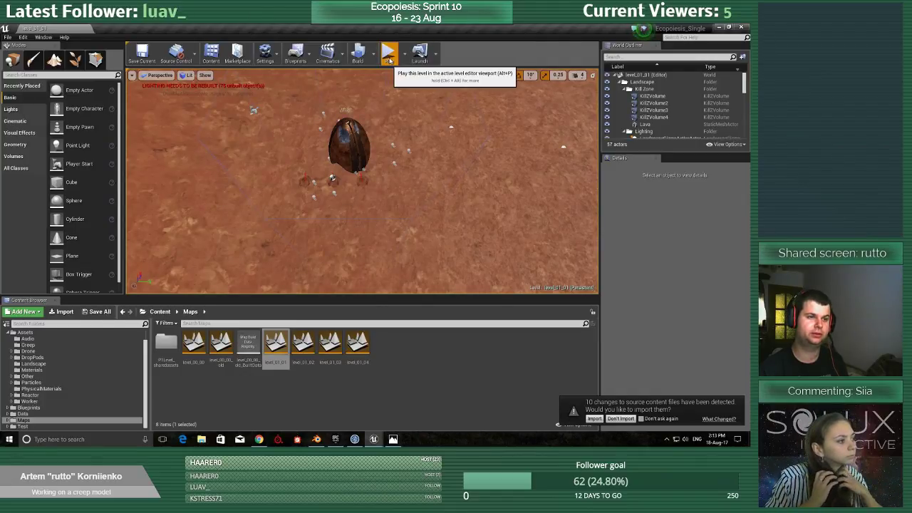
key(F11)
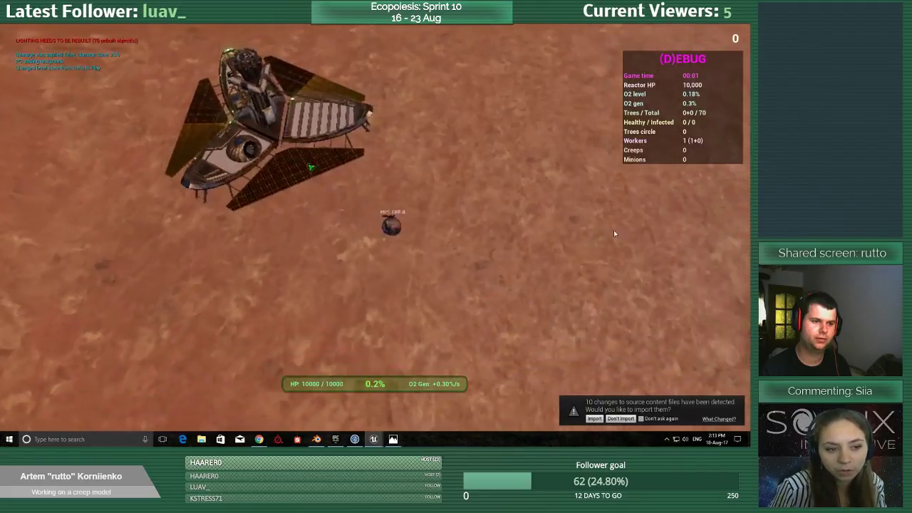
mouse_move(425, 86)
mouse_down()
mouse_move(468, 94)
mouse_move(540, 82)
mouse_move(325, 65)
mouse_move(506, 67)
mouse_move(544, 101)
mouse_move(541, 190)
mouse_move(487, 74)
mouse_move(277, 88)
mouse_move(421, 88)
mouse_move(253, 88)
mouse_move(277, 107)
mouse_move(402, 105)
mouse_move(341, 124)
mouse_move(321, 119)
mouse_move(463, 158)
mouse_move(588, 320)
mouse_move(552, 346)
mouse_move(506, 359)
mouse_move(471, 340)
mouse_move(223, 317)
mouse_move(136, 287)
mouse_move(106, 356)
mouse_move(295, 284)
mouse_move(386, 311)
mouse_move(498, 313)
mouse_move(398, 261)
mouse_move(443, 280)
mouse_move(359, 326)
mouse_move(209, 340)
mouse_move(233, 366)
mouse_move(392, 365)
mouse_move(282, 361)
mouse_move(122, 332)
mouse_move(114, 278)
mouse_move(153, 202)
mouse_up()
key(Escape)
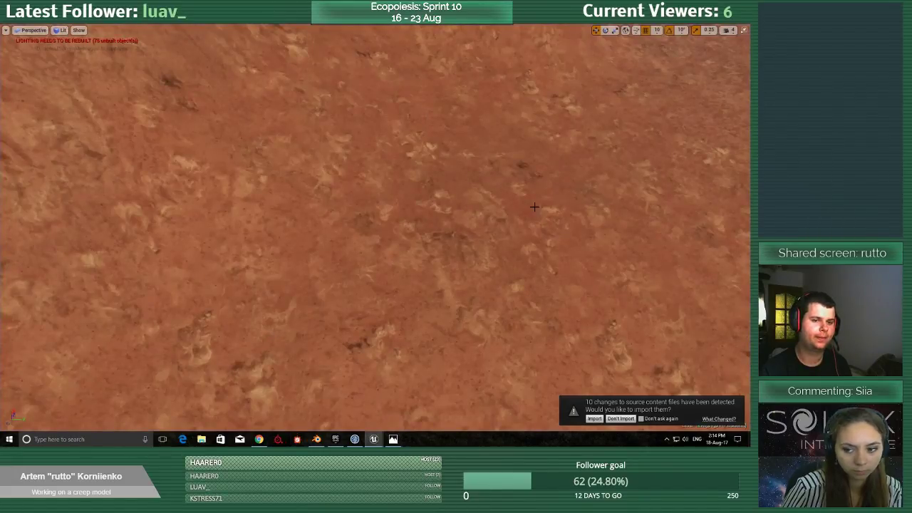
key(F11)
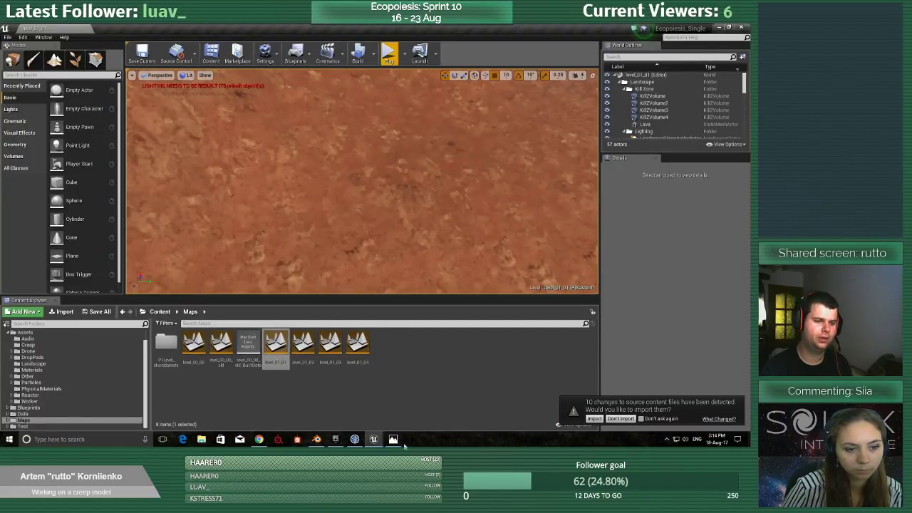
Switch to Blender and move the minion sphere with its plates 7.559 m along X to the rounded creep body.
click(316, 438)
middle_drag(381, 272, 140, 262)
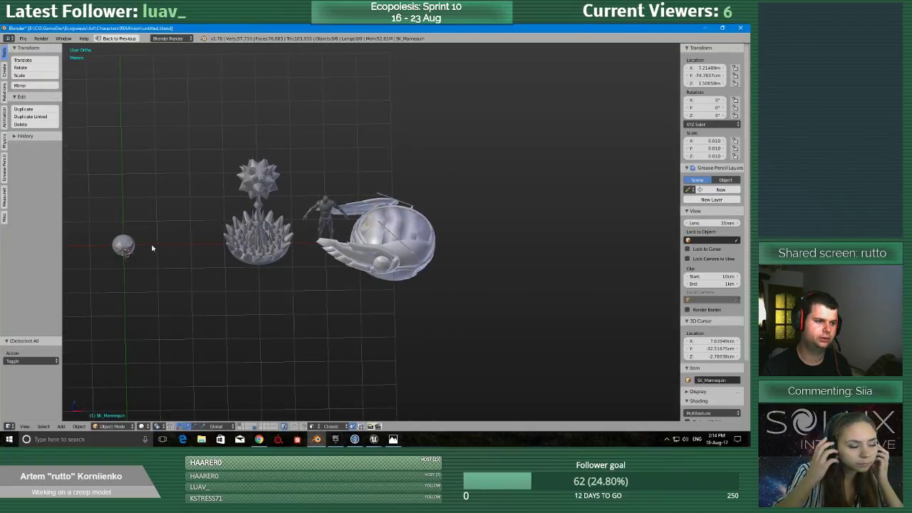
ctrl+drag(166, 228, 97, 233)
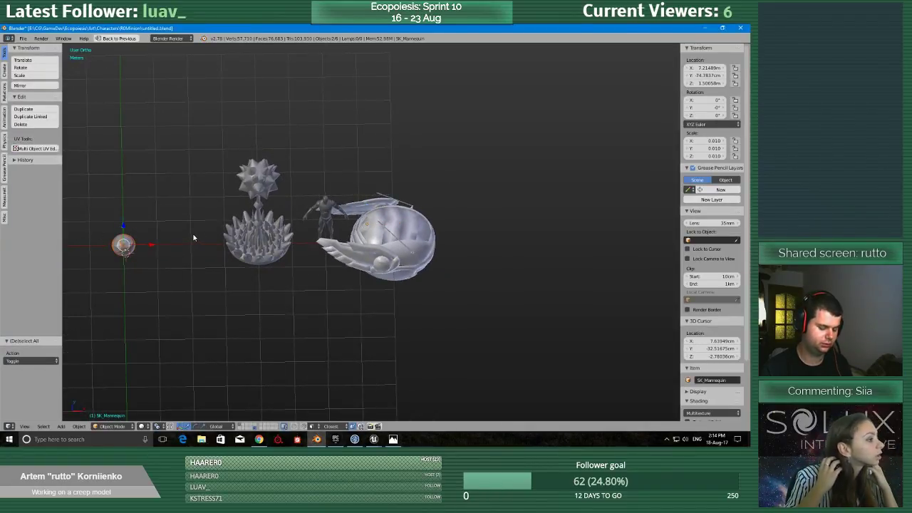
key(g)
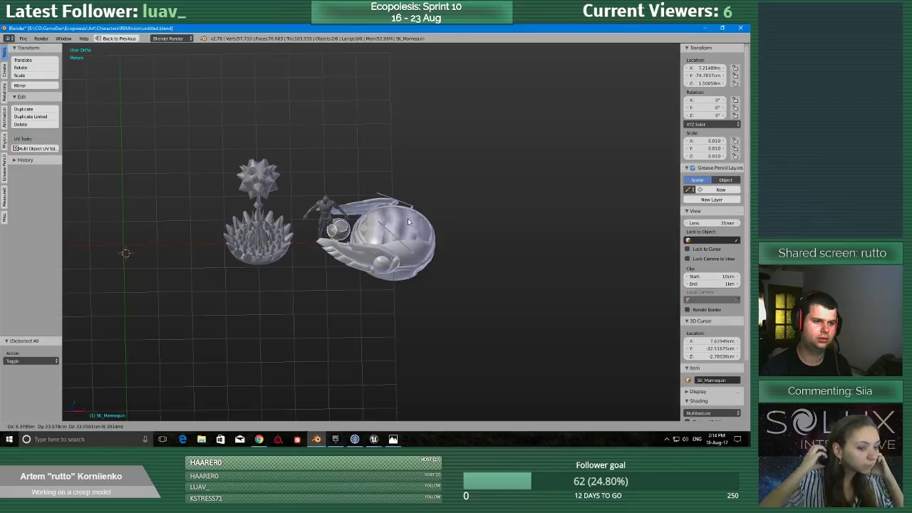
right_click(229, 248)
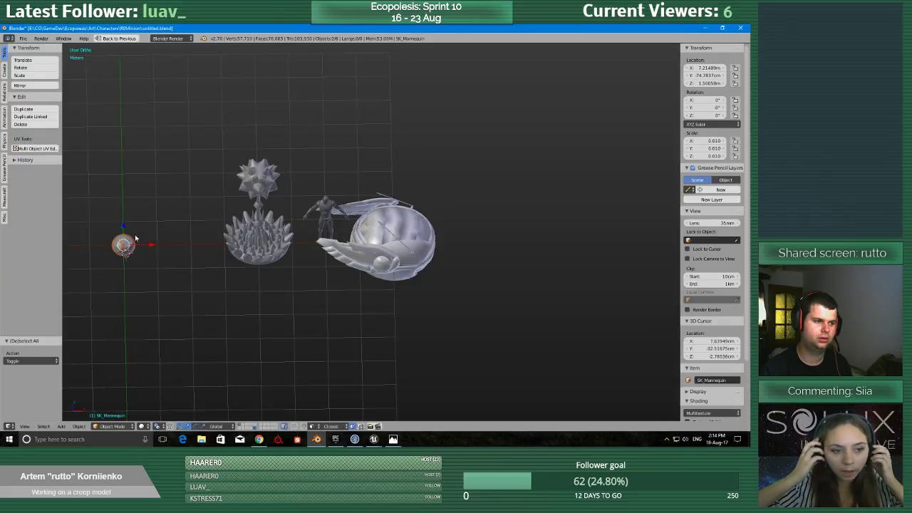
middle_drag(124, 230, 144, 234)
drag(111, 288, 372, 206)
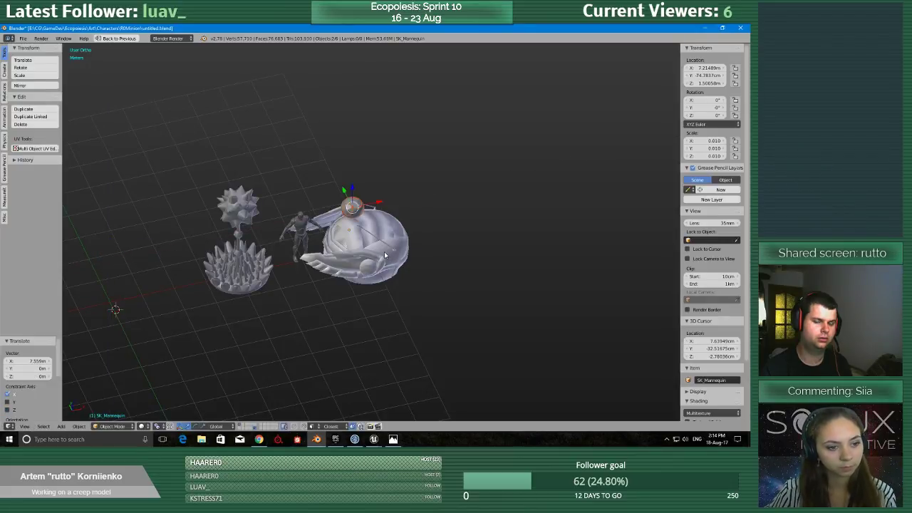
Compare the minion sphere with the rounded body and the mannequin from several angles and distances.
scroll(375, 273, up, 4)
shift+middle_drag(376, 222, 348, 330)
scroll(347, 329, up, 2)
scroll(348, 329, down, 3)
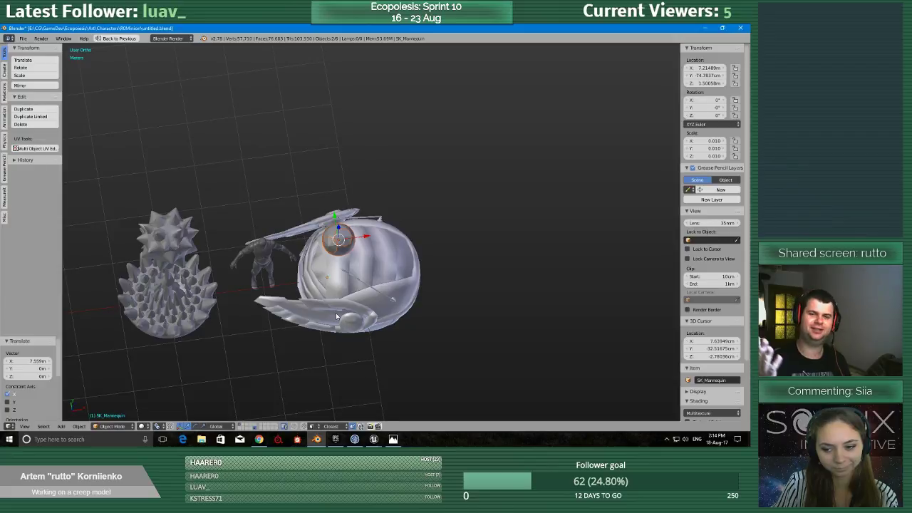
scroll(339, 305, up, 3)
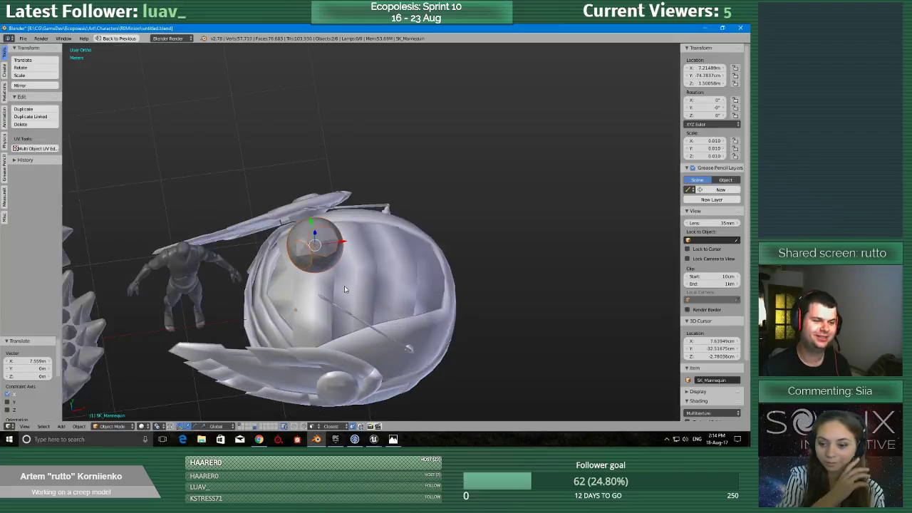
middle_drag(345, 285, 341, 310)
scroll(335, 264, up, 3)
shift+middle_drag(325, 234, 352, 258)
scroll(334, 264, down, 3)
Save the scene over the existing untitled.blend file.
key(ctrl+s)
click(333, 262)
scroll(334, 263, down, 5)
scroll(352, 254, up, 2)
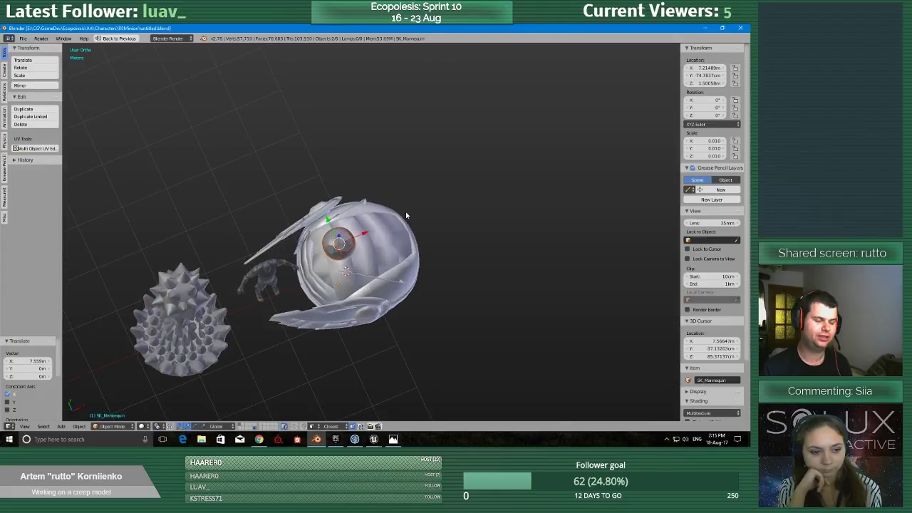
Scale the minion sphere and its faceted plates up uniformly by about 1.677.
key(s)
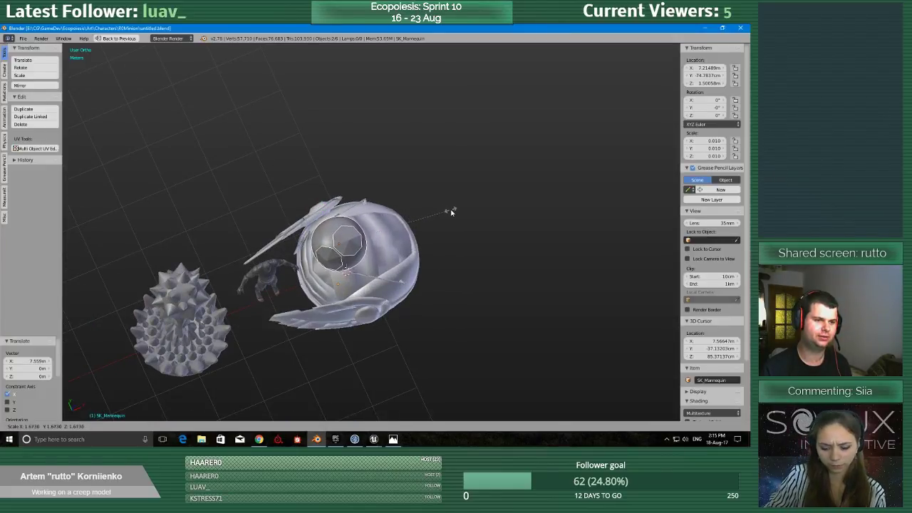
click(451, 210)
middle_drag(431, 216, 427, 291)
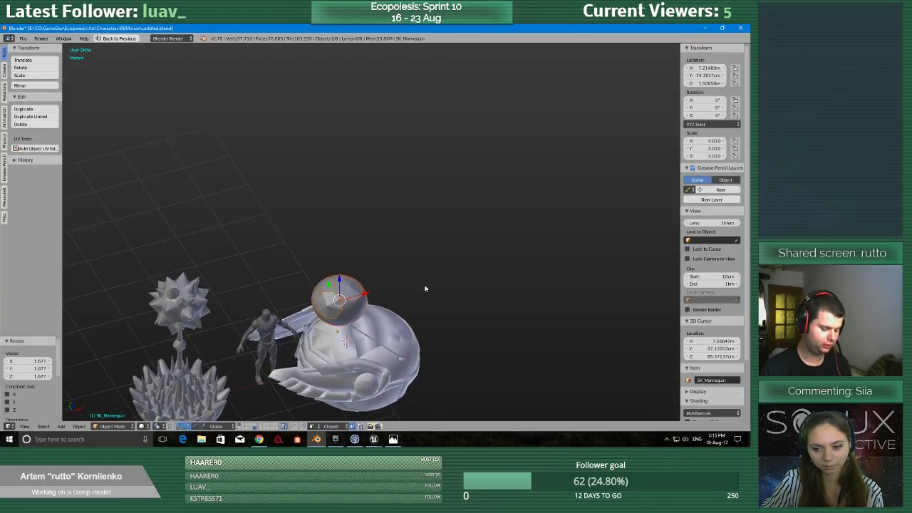
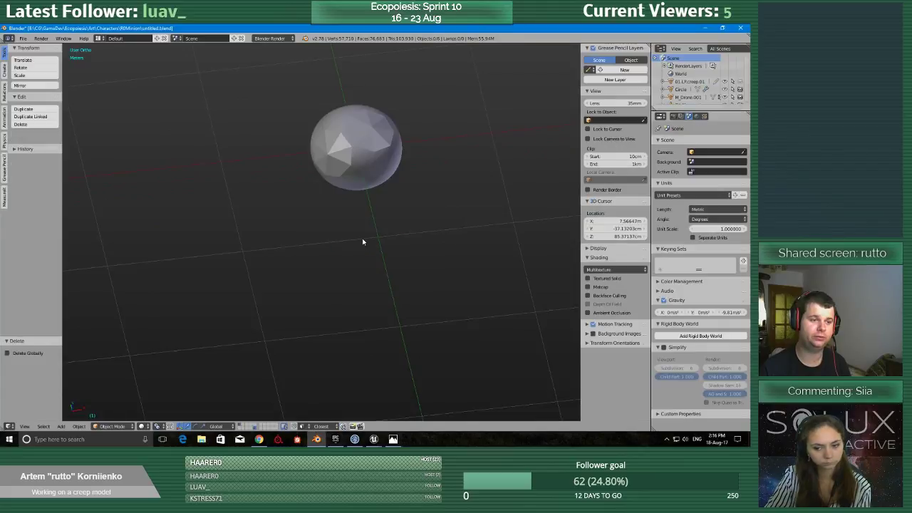
Select the faceted plates object on the minion sphere and start editing its mesh.
right_click(380, 135)
shift+middle_drag(382, 138, 246, 278)
scroll(247, 278, up, 2)
scroll(246, 277, down, 2)
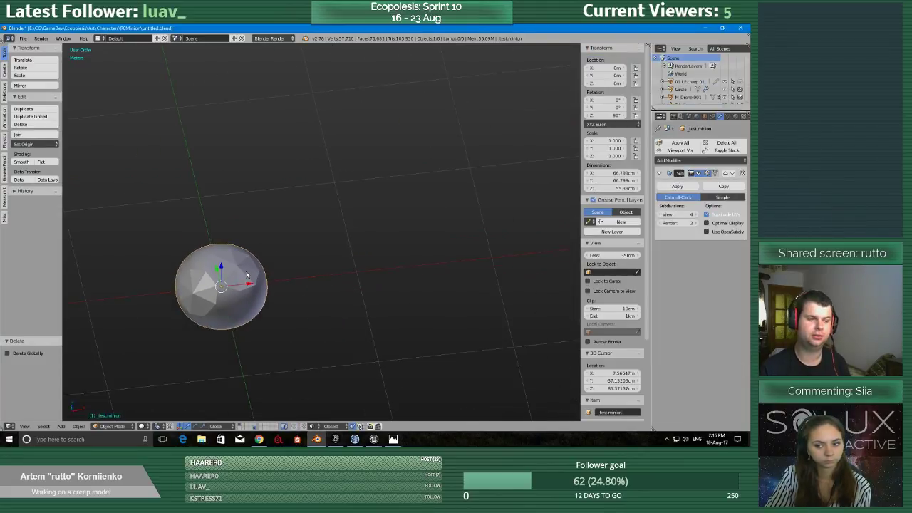
scroll(246, 277, up, 3)
shift+middle_drag(193, 303, 373, 239)
scroll(401, 233, up, 2)
right_click(401, 234)
key(Tab)
click(432, 245)
Duplicate the selected upper plate by about (-2.1, -24.4, -25.7) cm onto the sphere's front and nudge the copy about 1.9 cm into place.
shift+middle_drag(432, 258, 342, 242)
scroll(342, 242, up, 3)
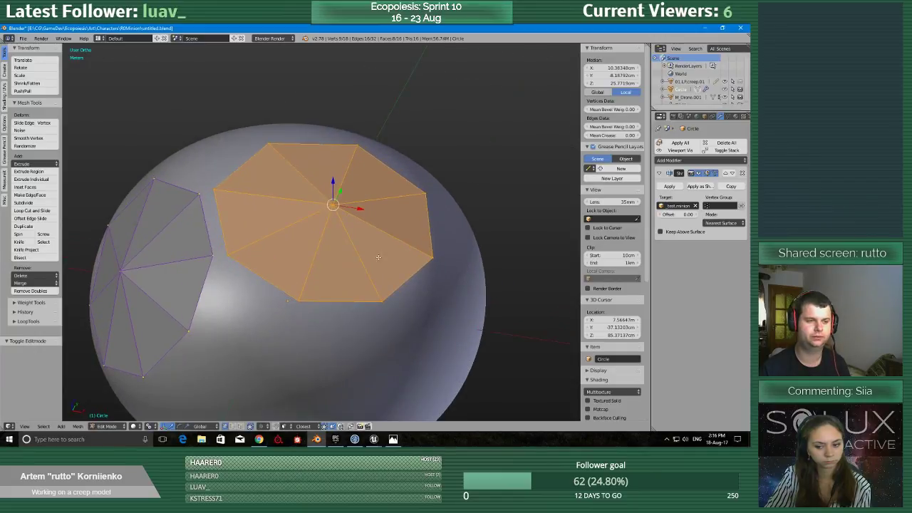
shift+middle_drag(320, 326, 364, 205)
scroll(360, 208, up, 1)
scroll(360, 207, down, 1)
scroll(364, 205, down, 1)
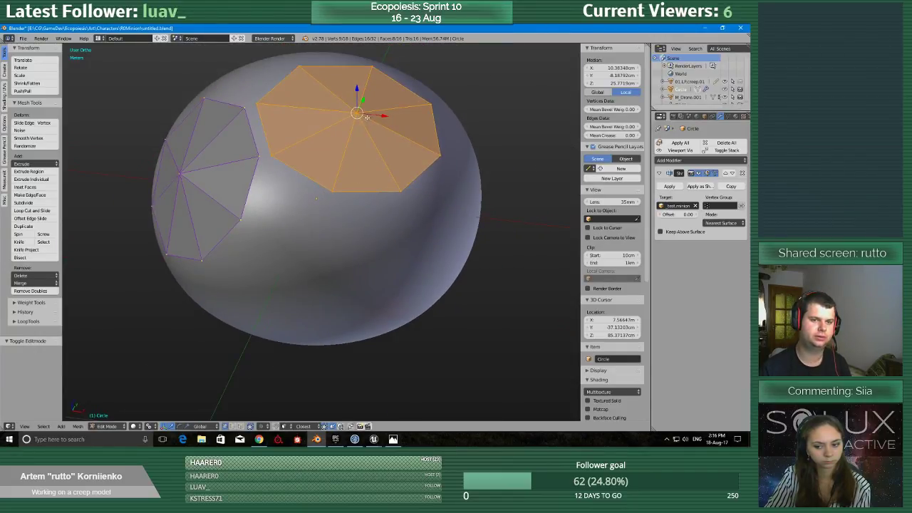
key(shift+d)
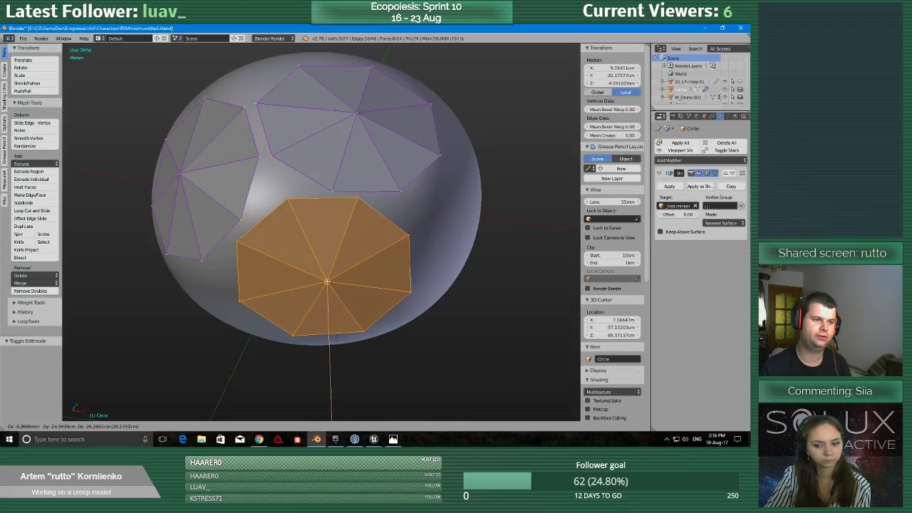
click(319, 269)
middle_drag(320, 269, 305, 301)
key(g)
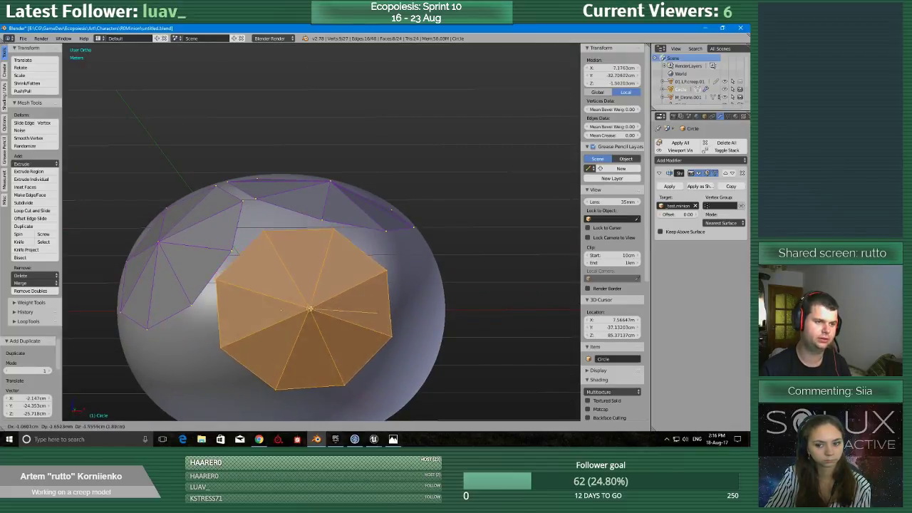
click(310, 309)
Examine how the three plates cover the minion sphere from several angles and distances.
scroll(311, 309, down, 3)
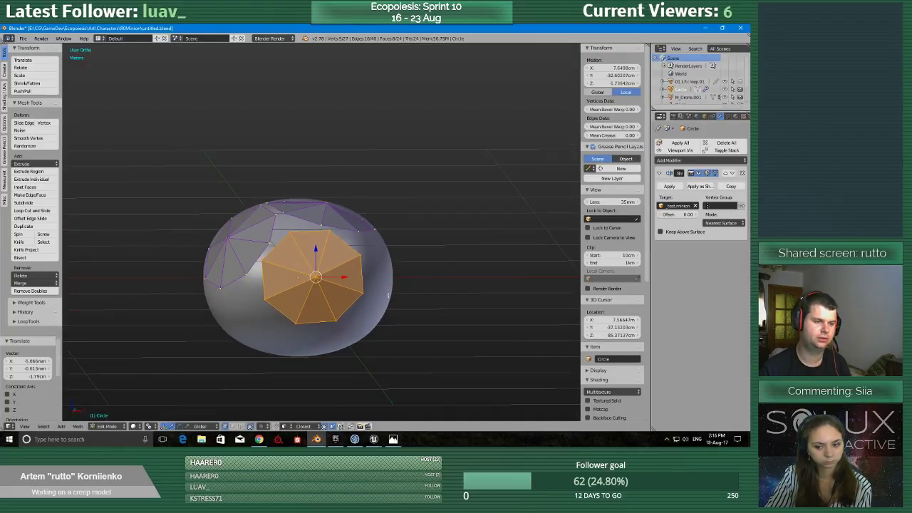
middle_drag(389, 295, 310, 308)
scroll(340, 327, down, 2)
scroll(293, 324, up, 2)
scroll(292, 325, down, 1)
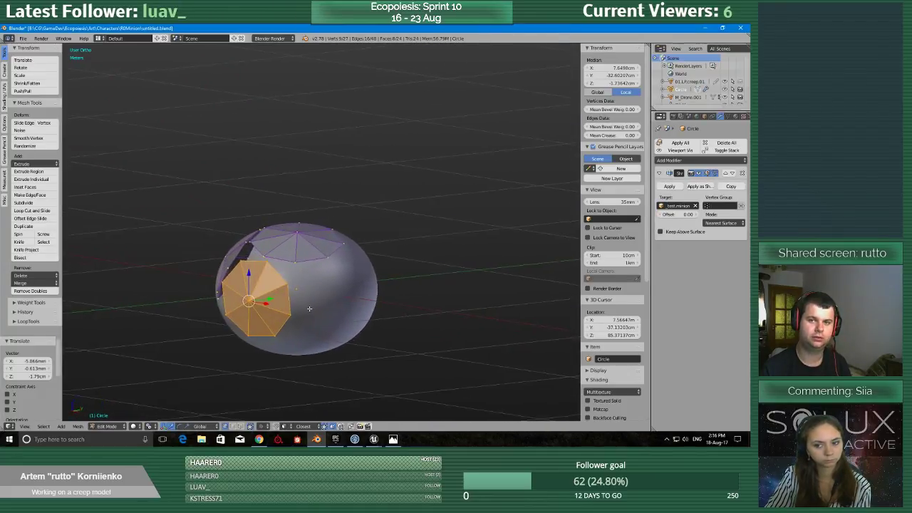
scroll(309, 314, up, 5)
shift+middle_drag(305, 343, 405, 179)
scroll(374, 193, up, 1)
scroll(361, 228, down, 4)
shift+middle_drag(420, 103, 371, 263)
scroll(341, 280, down, 3)
scroll(338, 278, down, 2)
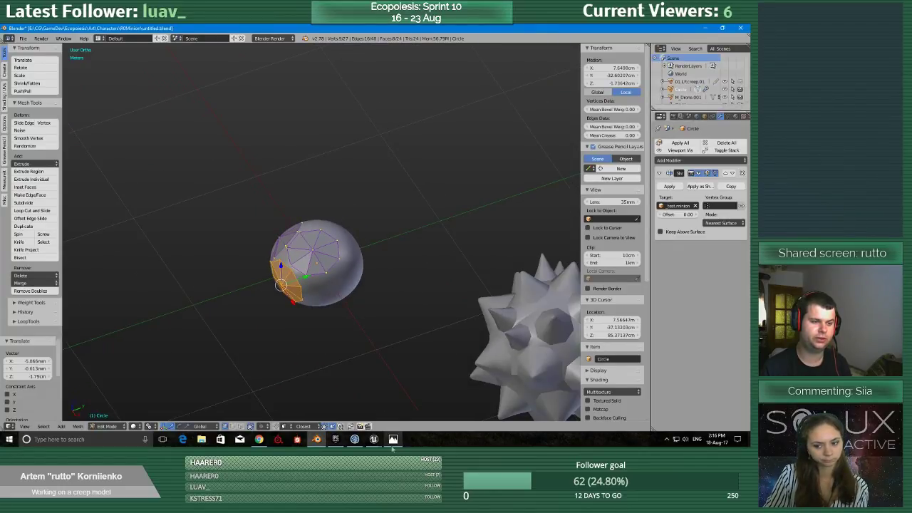
Check the concept sketches in Photos and return to Blender to compare the minion sphere with the spiked models and the mannequin.
click(393, 439)
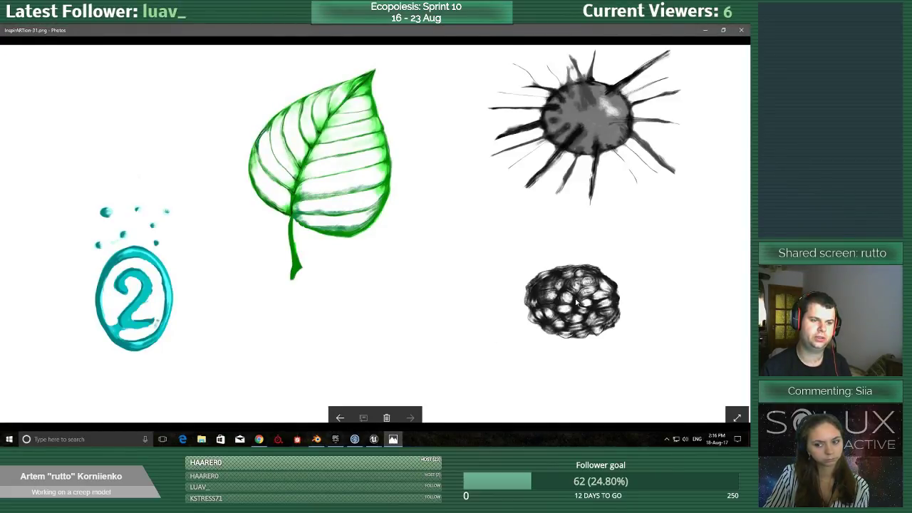
click(704, 30)
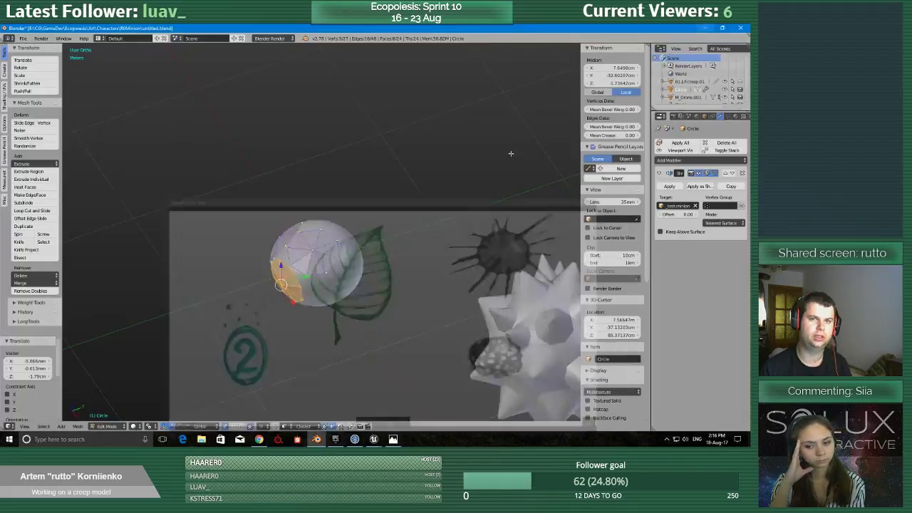
scroll(321, 323, down, 4)
middle_drag(466, 332, 336, 320)
scroll(376, 293, up, 6)
shift+middle_drag(387, 299, 344, 271)
scroll(427, 261, up, 2)
scroll(344, 271, down, 6)
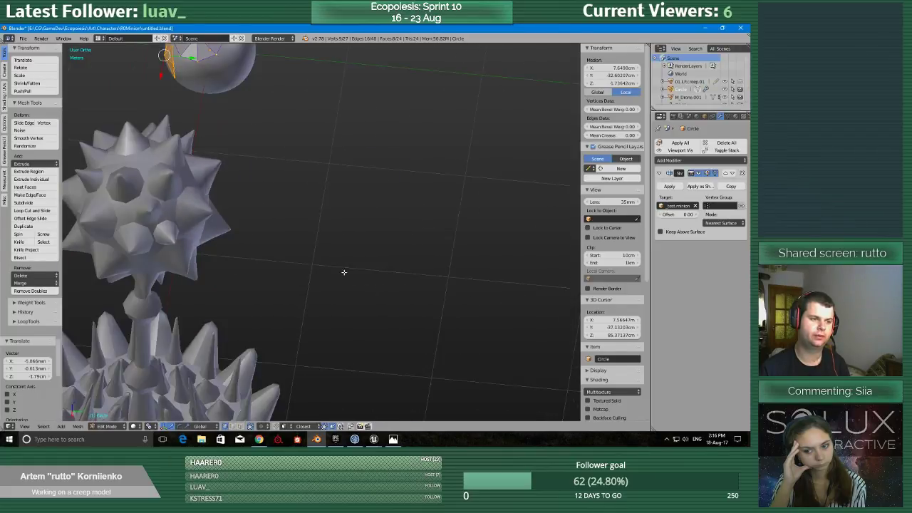
middle_drag(251, 306, 347, 259)
scroll(391, 196, down, 4)
shift+middle_drag(390, 196, 387, 265)
scroll(368, 315, up, 2)
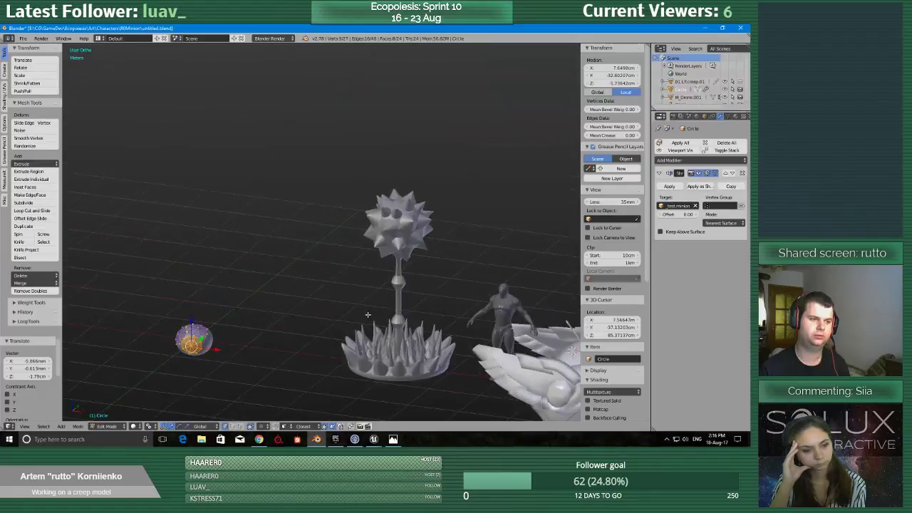
Examine the front plate's fit and the uncovered surface beside it on the minion sphere.
shift+middle_drag(280, 327, 426, 227)
scroll(406, 257, up, 5)
scroll(406, 257, up, 2)
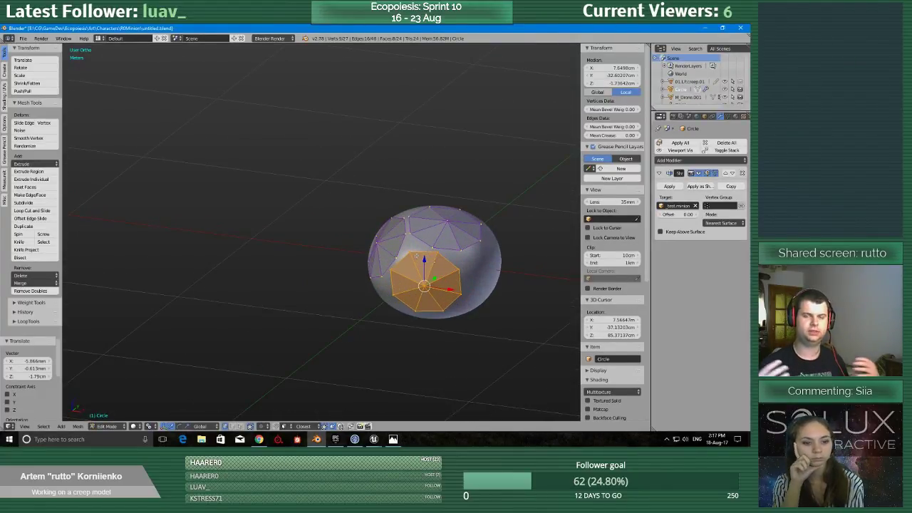
scroll(451, 184, up, 4)
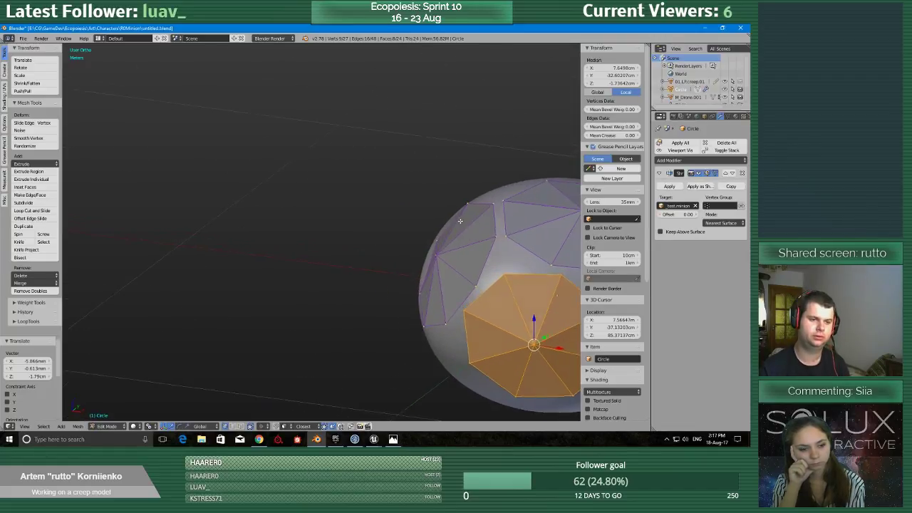
shift+middle_drag(461, 220, 214, 136)
scroll(214, 137, up, 3)
middle_drag(374, 234, 342, 199)
scroll(343, 199, down, 1)
scroll(342, 199, up, 1)
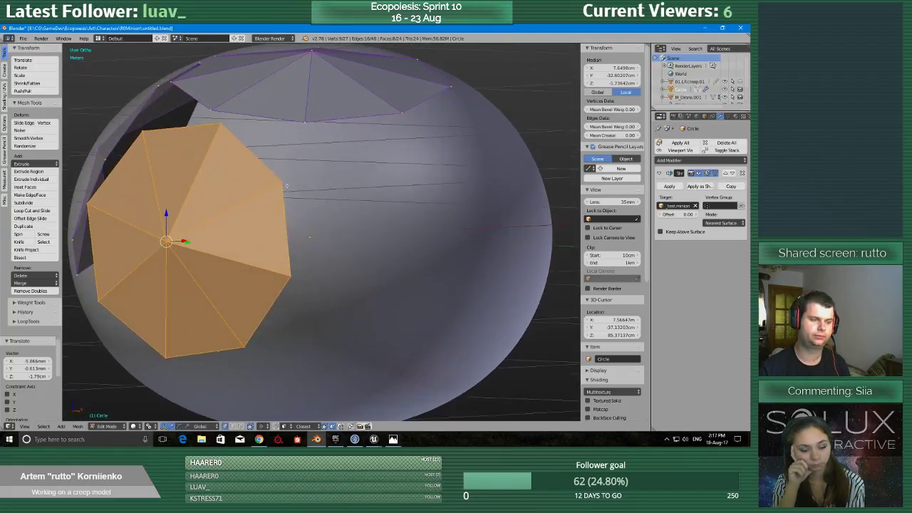
middle_drag(309, 244, 313, 248)
scroll(312, 248, down, 2)
scroll(313, 248, up, 2)
scroll(313, 248, down, 1)
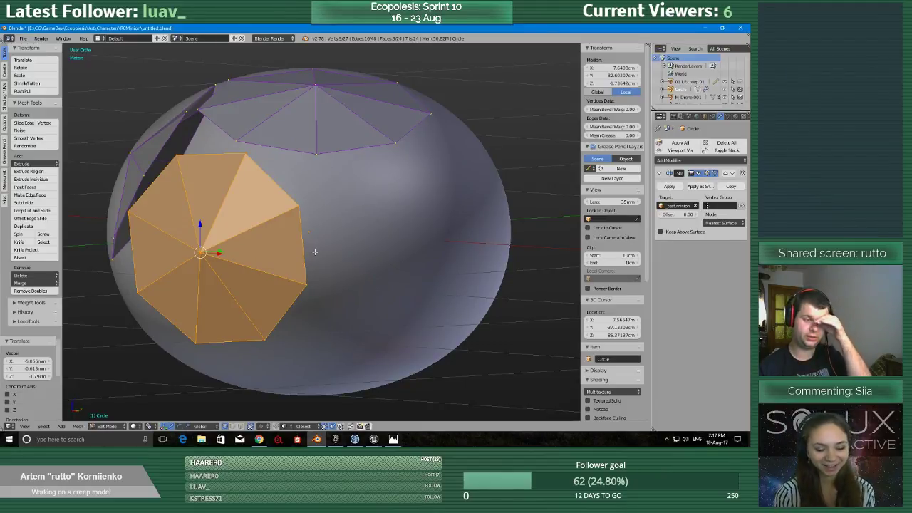
scroll(314, 251, up, 1)
scroll(314, 252, down, 1)
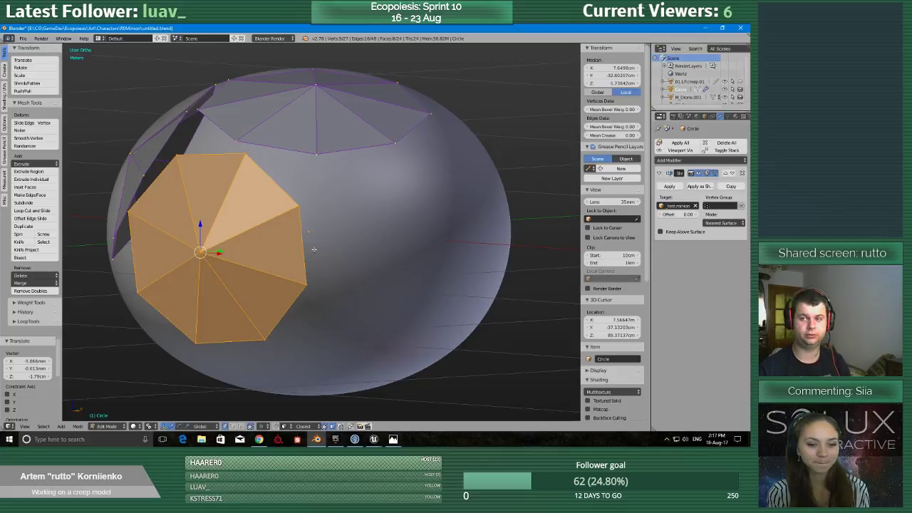
Duplicate the front plate onto the bare area beside it, offsetting the copy by about (25.4, 27.5, 0.6) cm.
scroll(332, 257, down, 2)
middle_drag(332, 244, 302, 268)
scroll(320, 268, up, 4)
scroll(316, 279, down, 6)
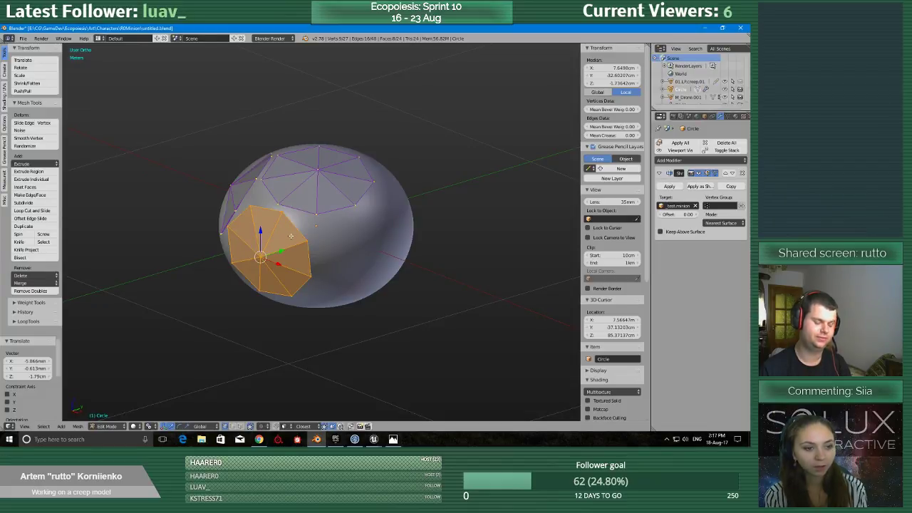
key(g)
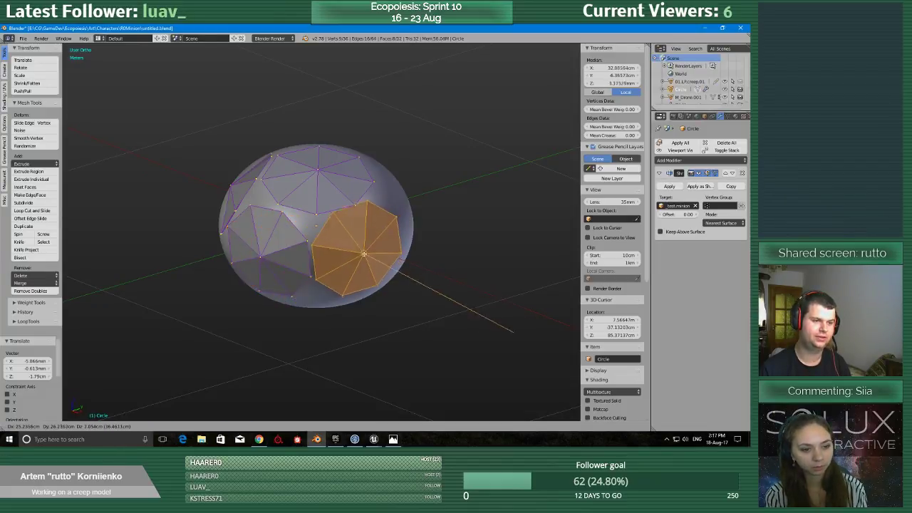
click(368, 255)
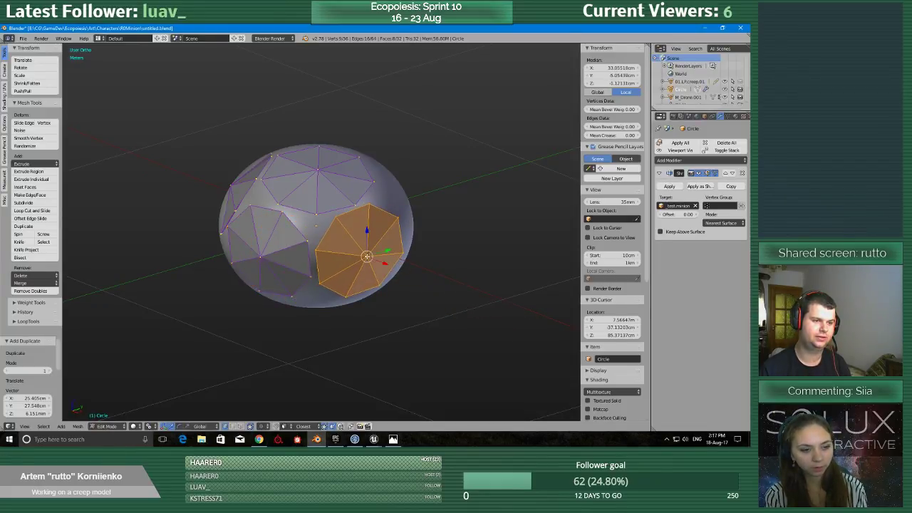
Duplicate the newest plate twice more around the sphere, offsetting the copies by about (-17, 32.2, 12.1) cm and (-37.6, -6.6, 3.5) cm.
middle_drag(399, 256, 322, 272)
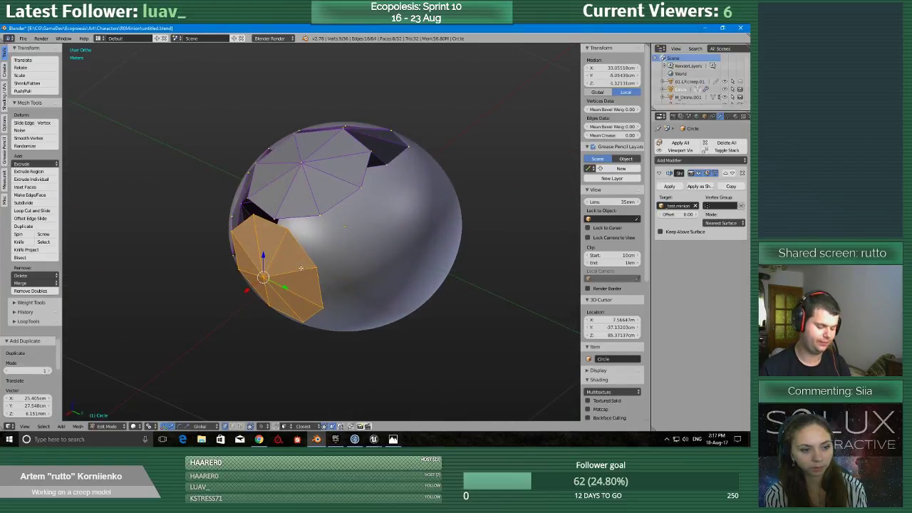
key(shift+d)
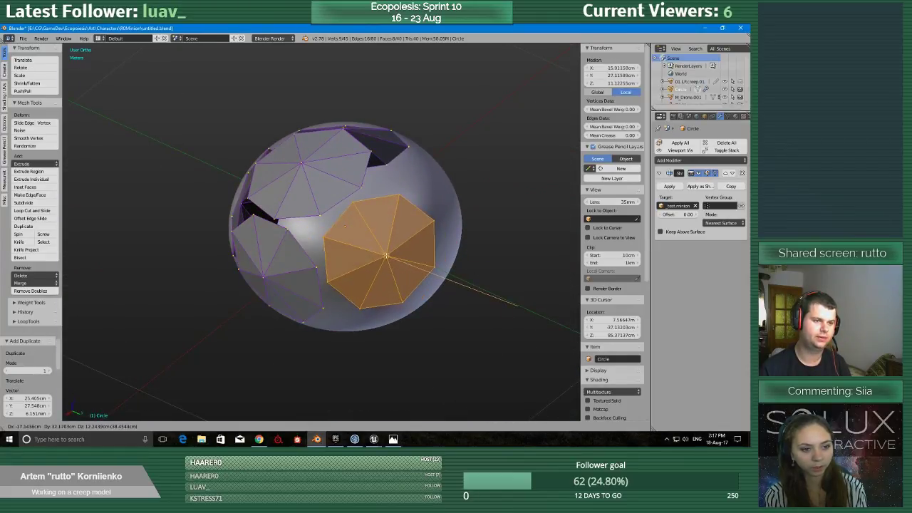
click(345, 226)
middle_drag(345, 226, 337, 260)
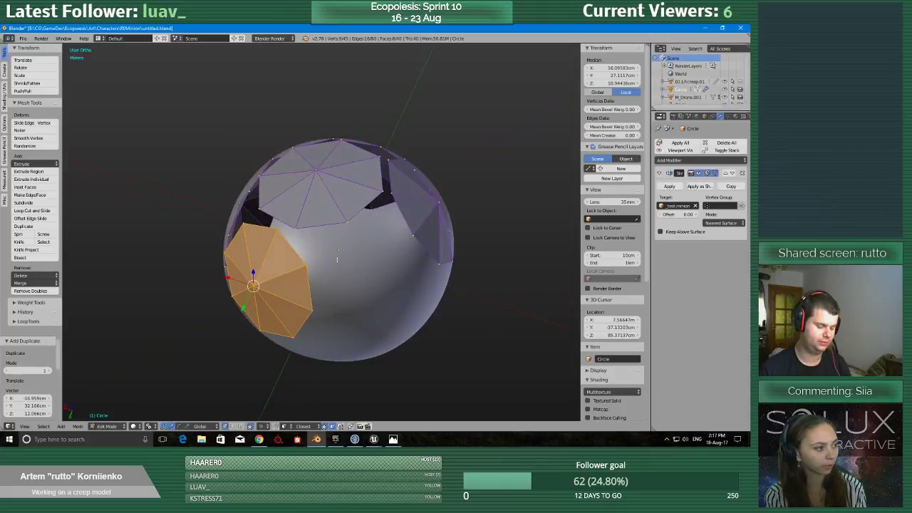
key(shift+d)
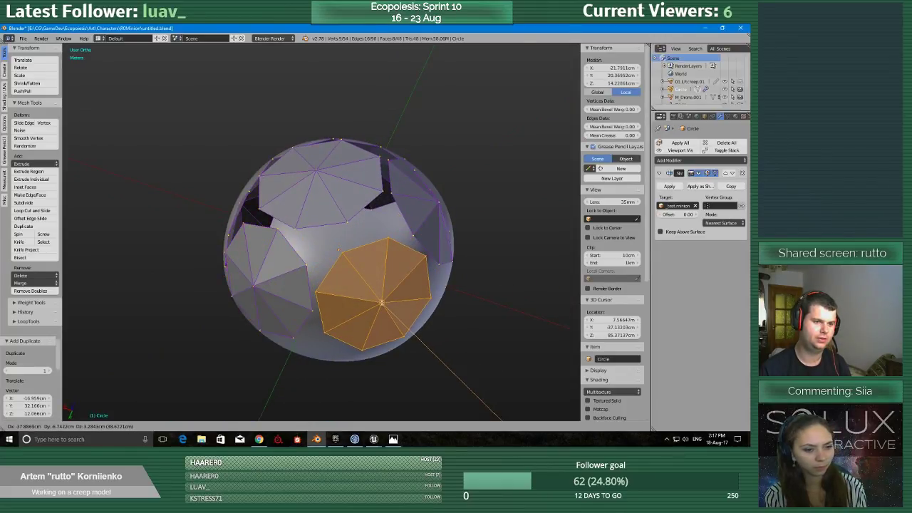
click(379, 301)
Turn off the X-Ray display option for the faceted plates object.
middle_drag(379, 301, 404, 217)
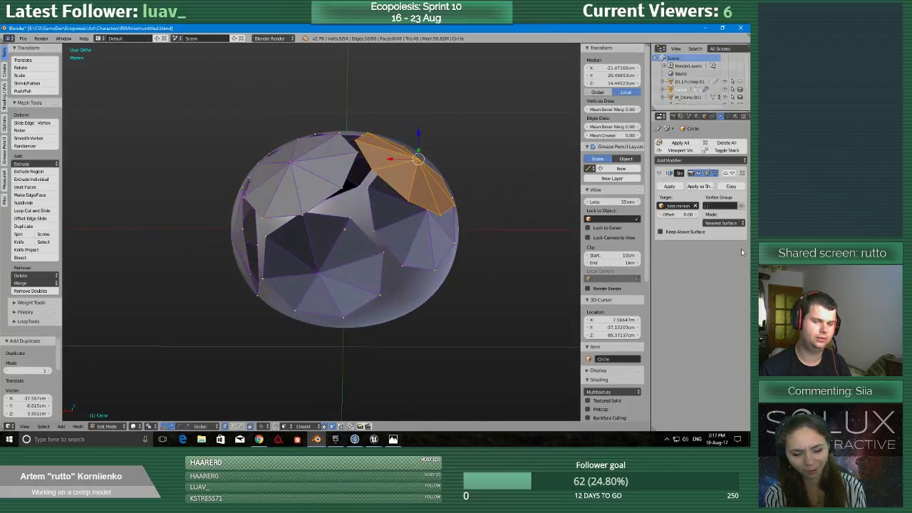
click(704, 117)
click(707, 331)
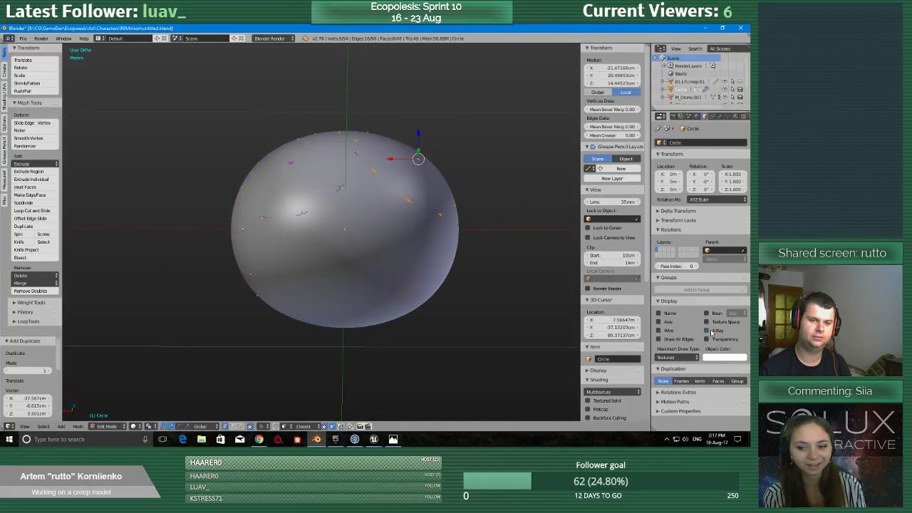
Duplicate the selected plate by about (15.7, 5, -32.8) cm toward the sphere's underside and shift the copy by about (14.8, -7.4, -4.4) cm.
middle_drag(282, 175, 257, 171)
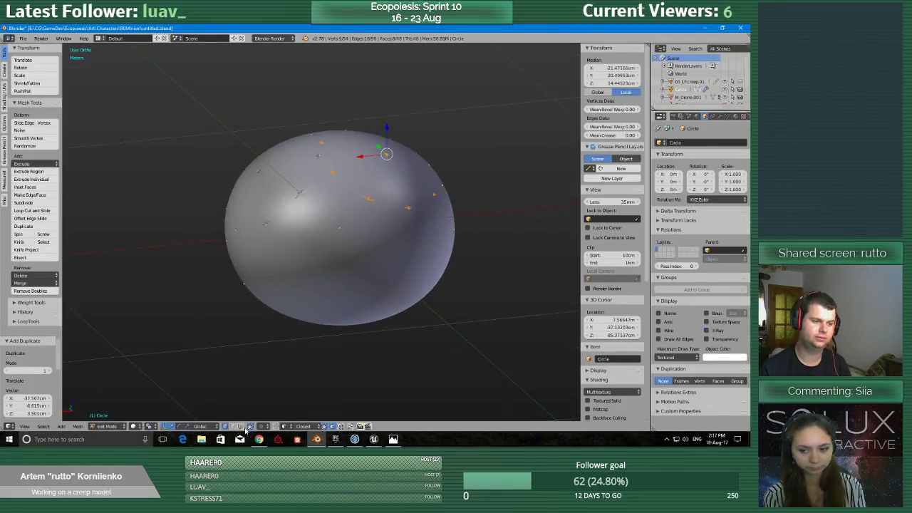
middle_drag(308, 288, 363, 234)
key(shift+d)
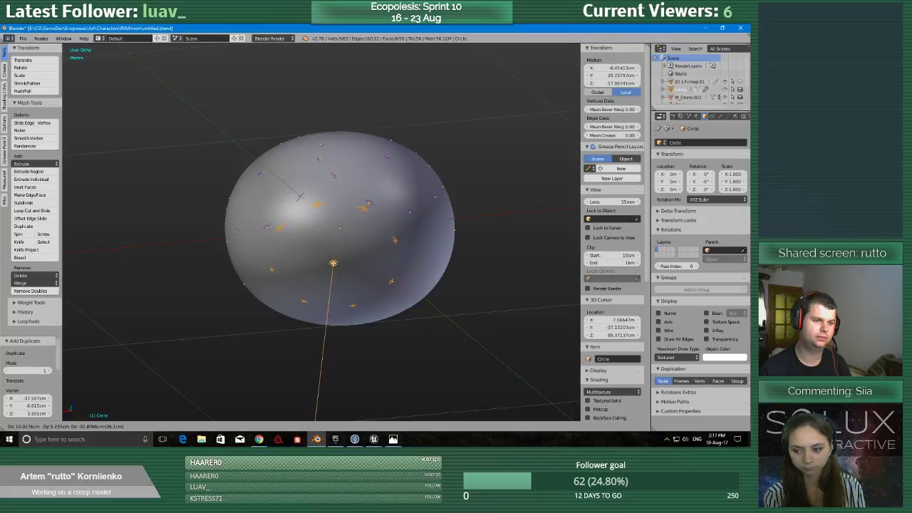
click(332, 265)
middle_drag(332, 265, 374, 221)
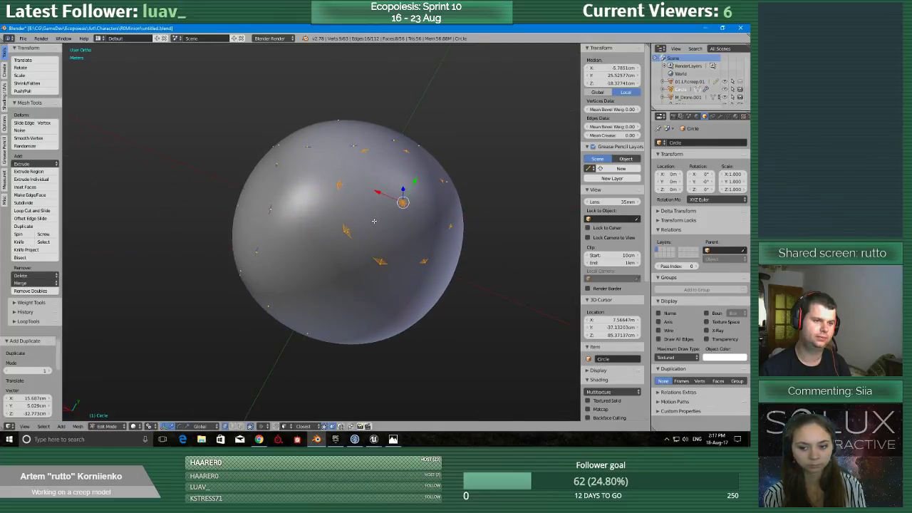
key(g)
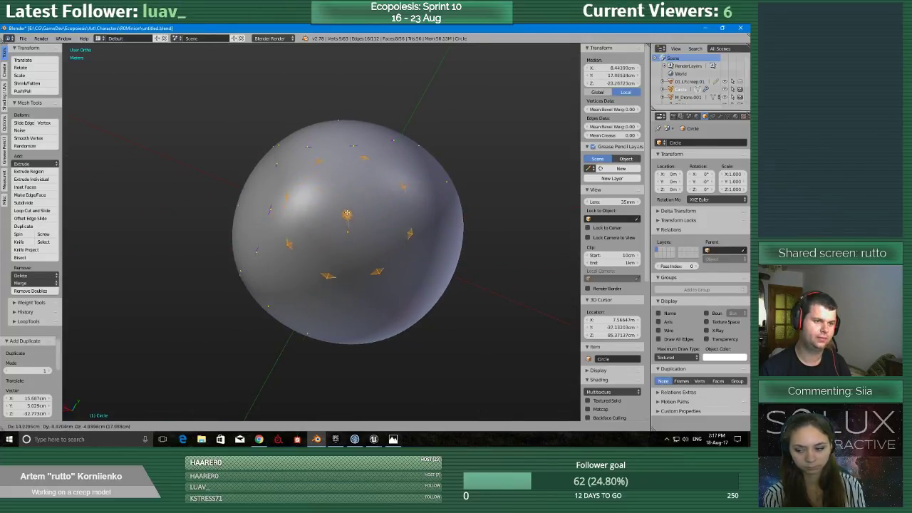
click(347, 211)
Duplicate the lower plate across the sphere's underside, offsetting the copy by about (-35.3, -18.1, 4.6) cm.
middle_drag(346, 210, 277, 251)
scroll(238, 308, up, 3)
scroll(238, 308, down, 3)
scroll(277, 250, up, 2)
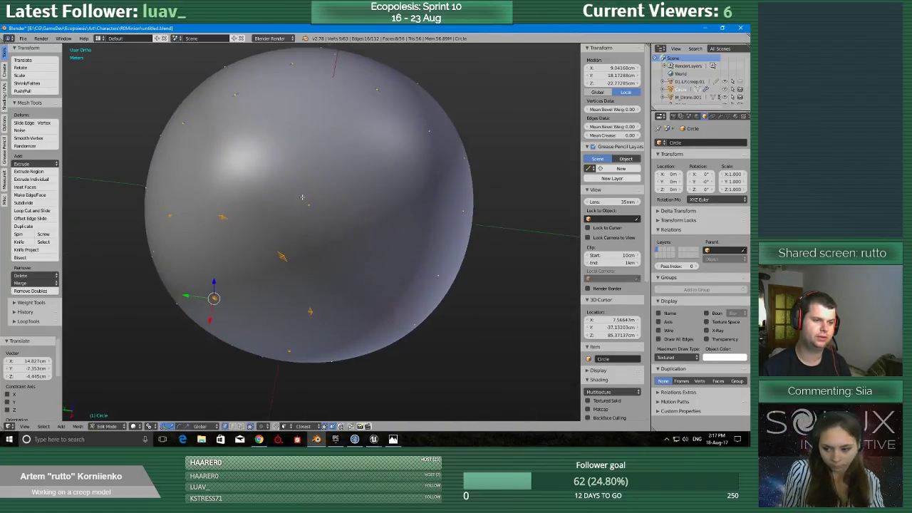
scroll(277, 251, down, 2)
key(g)
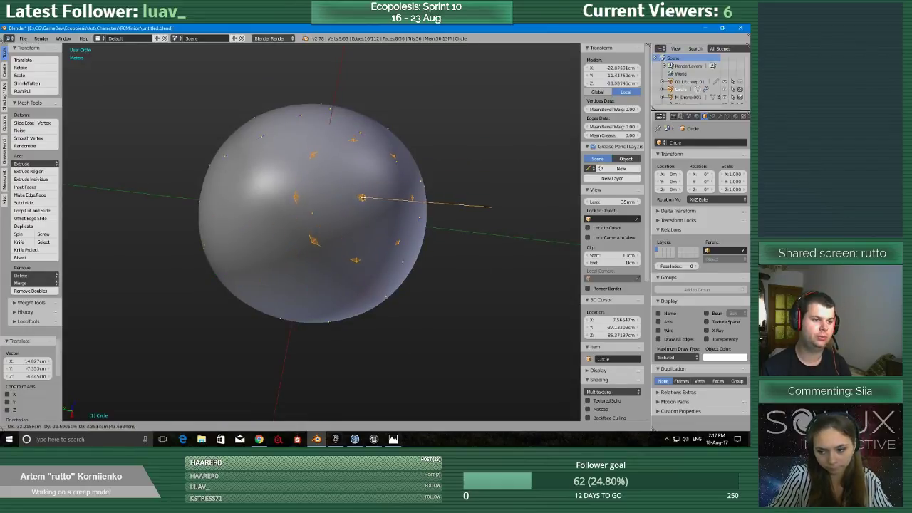
click(321, 221)
key(shift+d)
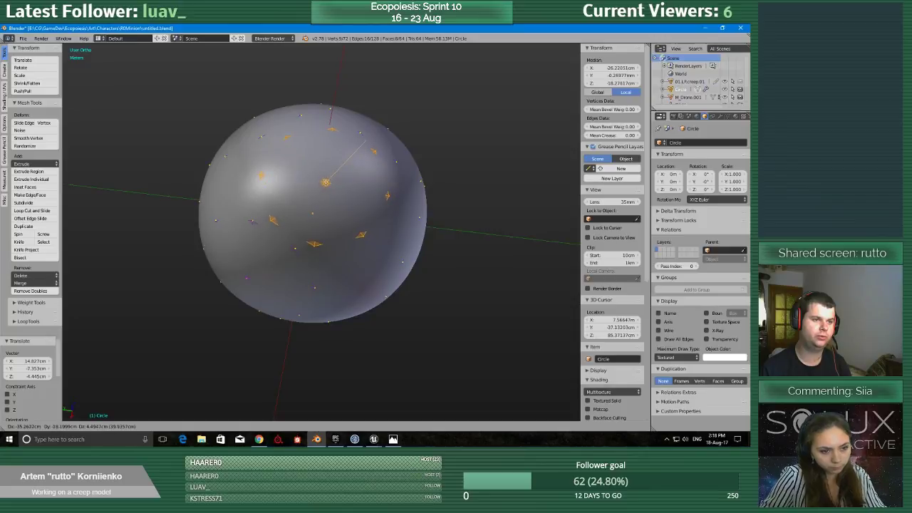
click(358, 134)
middle_drag(358, 134, 225, 238)
middle_drag(379, 237, 309, 272)
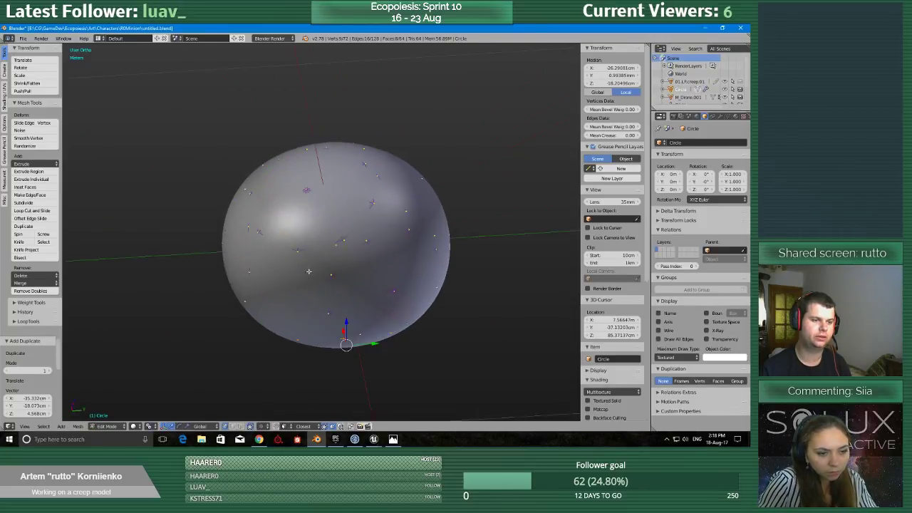
middle_drag(399, 211, 377, 140)
scroll(379, 252, down, 2)
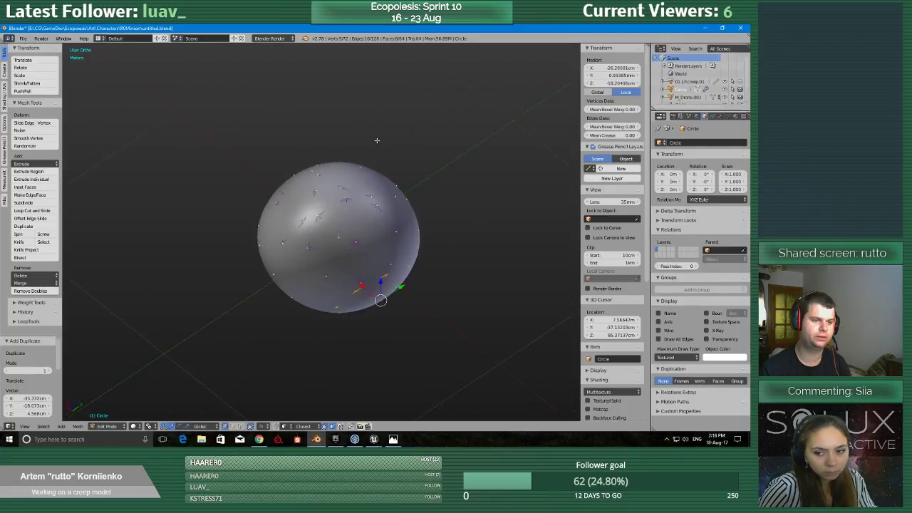
Examine how the faceted plates are distributed around the whole sphere, including its underside.
scroll(358, 238, up, 4)
middle_drag(358, 238, 341, 303)
scroll(341, 302, down, 2)
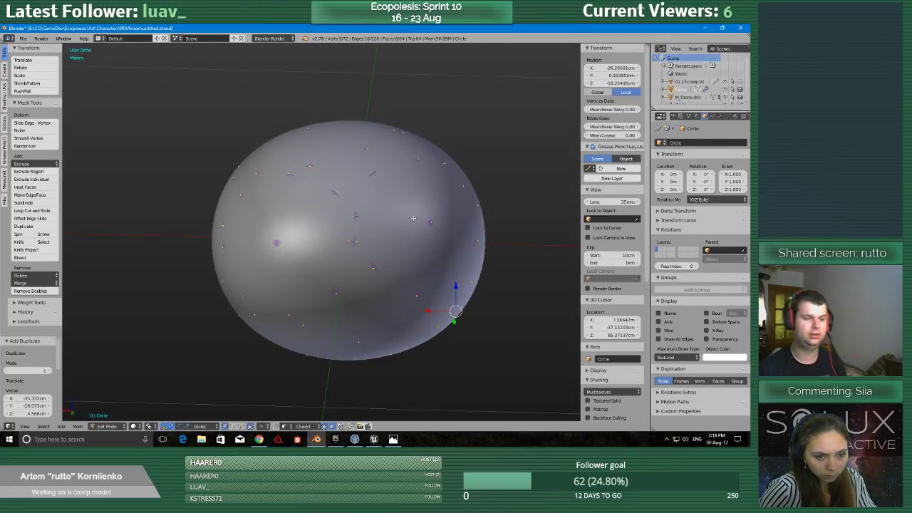
middle_drag(341, 300, 369, 281)
scroll(442, 188, up, 3)
scroll(442, 189, down, 2)
scroll(333, 277, up, 1)
scroll(355, 308, down, 2)
scroll(370, 281, down, 2)
scroll(370, 281, up, 2)
scroll(370, 281, up, 4)
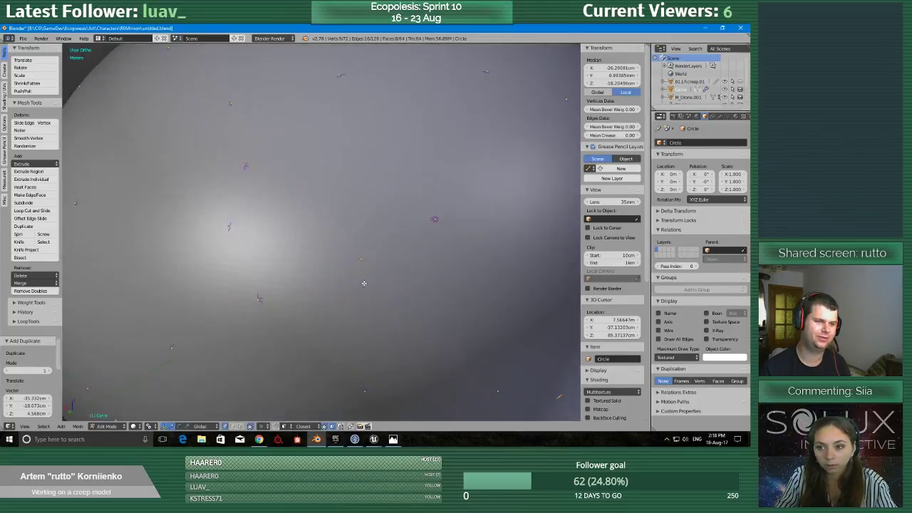
scroll(365, 282, down, 3)
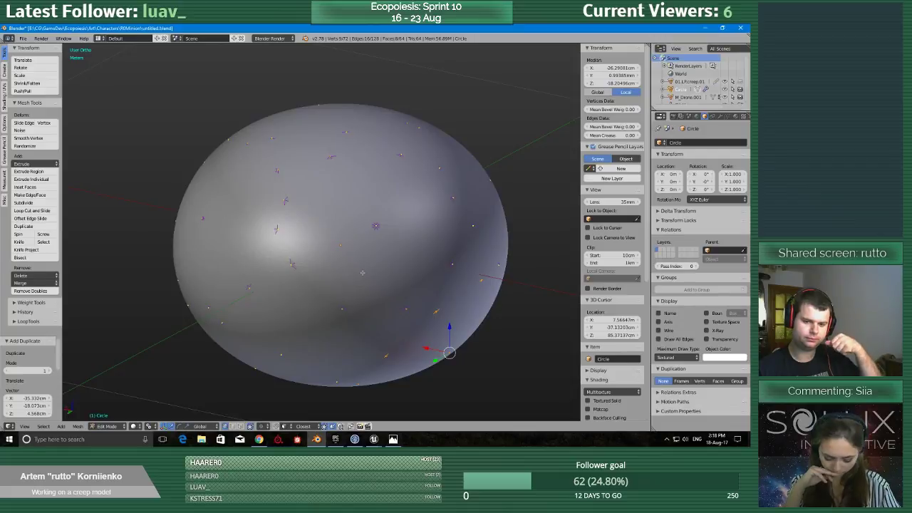
middle_drag(352, 273, 343, 303)
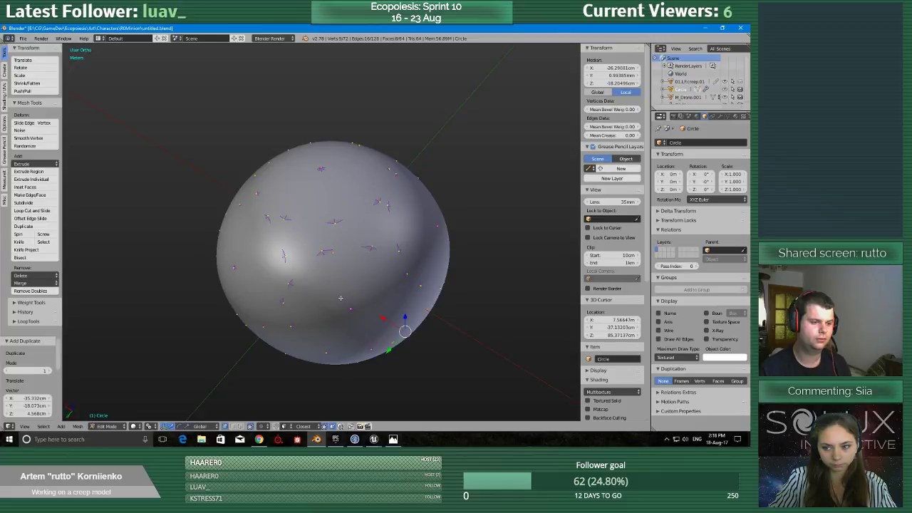
middle_drag(340, 298, 332, 278)
scroll(333, 278, up, 2)
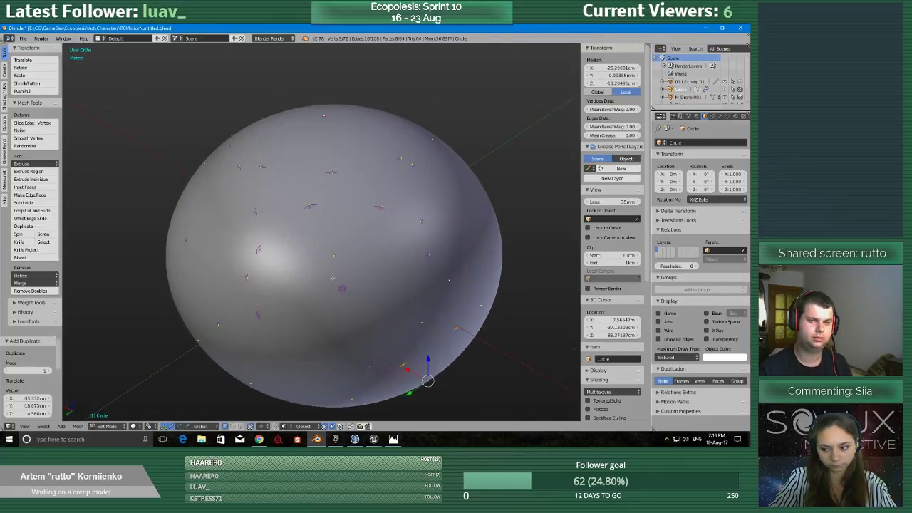
scroll(332, 278, down, 6)
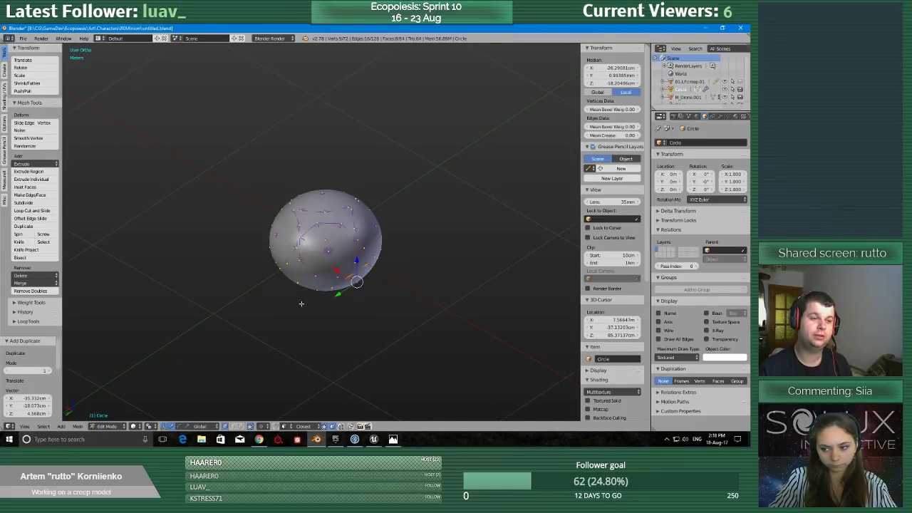
middle_drag(301, 304, 296, 283)
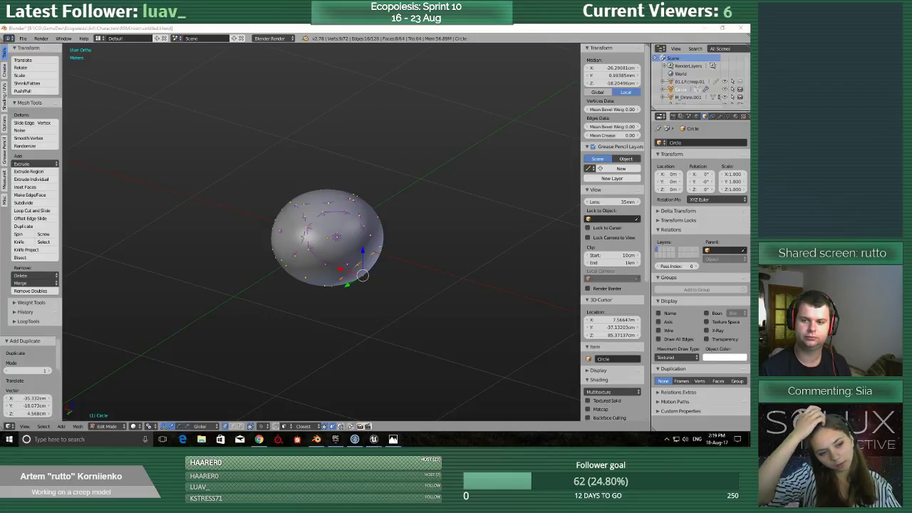
scroll(392, 320, up, 9)
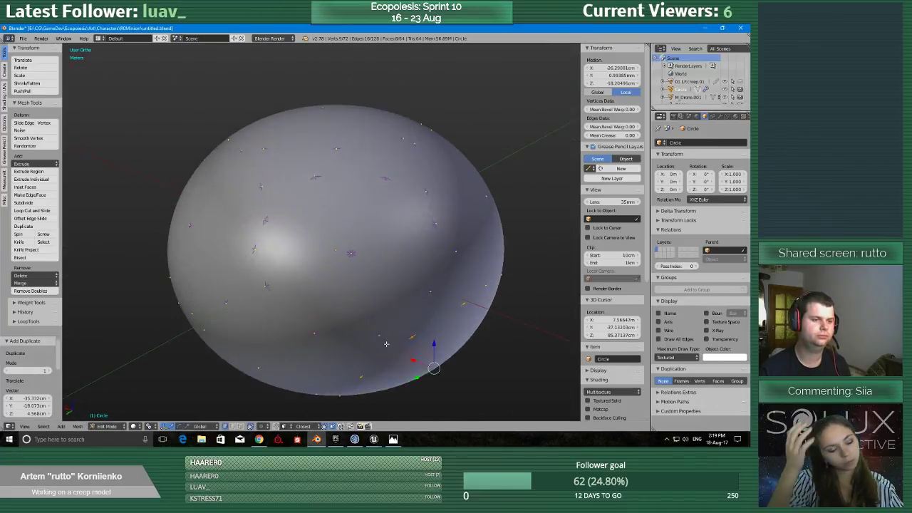
scroll(390, 329, down, 8)
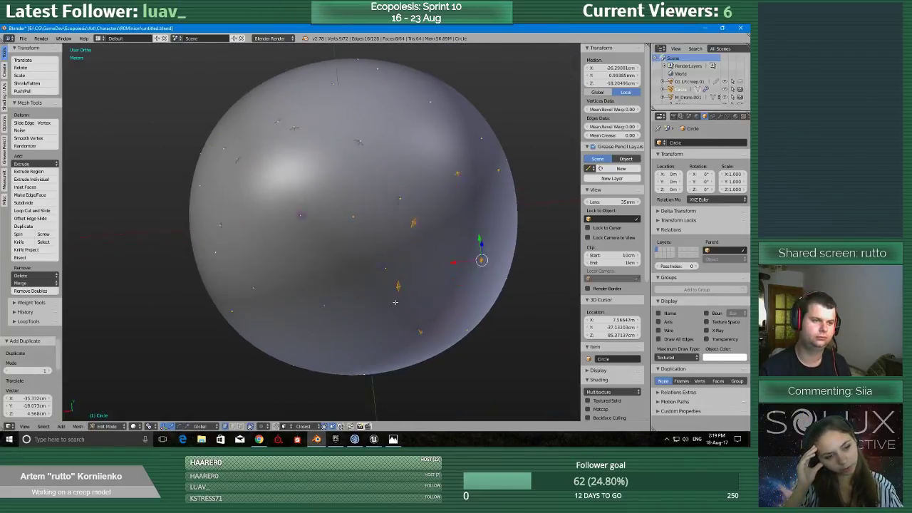
scroll(410, 336, down, 4)
middle_drag(377, 222, 360, 313)
scroll(360, 313, up, 8)
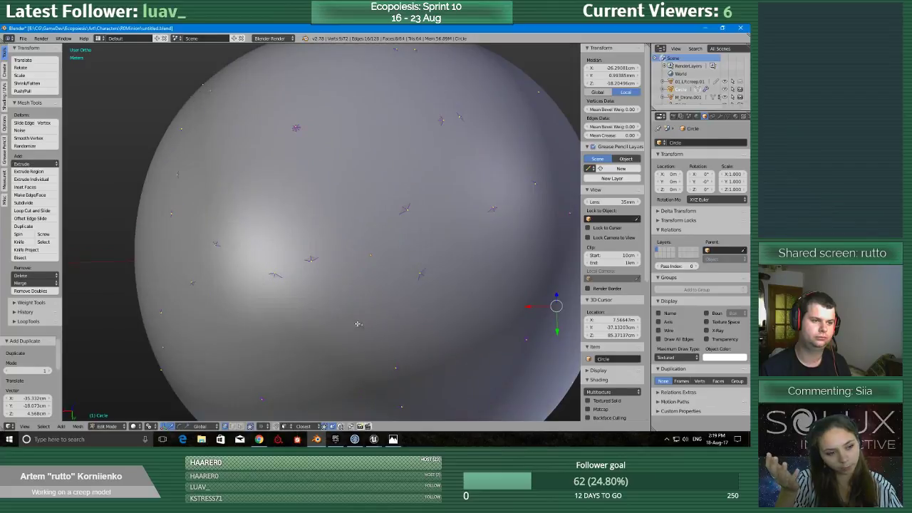
scroll(356, 327, down, 3)
scroll(353, 330, down, 3)
Isolate the faceted plates object in local view and select one plate's centre vertex.
key(KP_Divide)
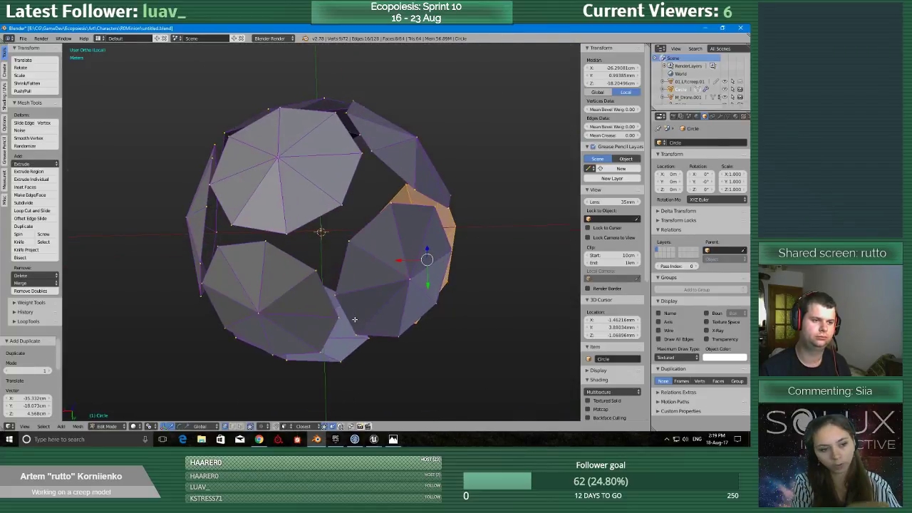
scroll(354, 313, up, 3)
scroll(354, 309, down, 3)
middle_drag(354, 308, 360, 286)
right_click(411, 256)
scroll(411, 256, down, 2)
middle_drag(411, 256, 417, 206)
Save the file and add the centre vertices of all the remaining plates to the selection.
key(ctrl+s)
click(417, 207)
middle_drag(310, 170, 305, 218)
scroll(305, 218, up, 2)
shift+right_click(276, 144)
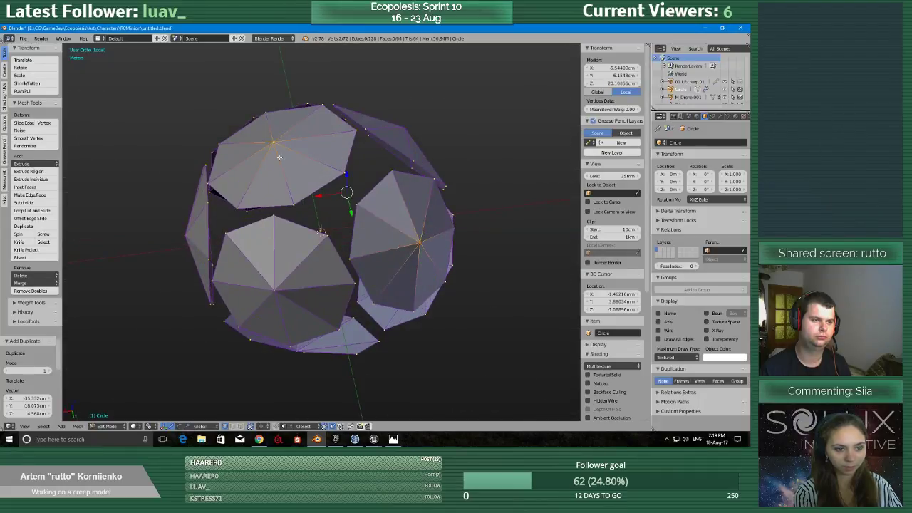
shift+right_click(278, 287)
middle_drag(280, 288, 355, 260)
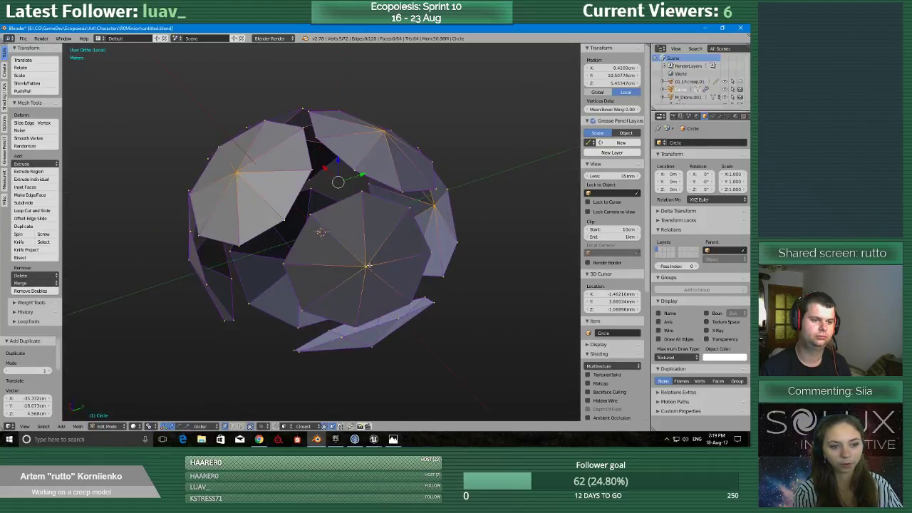
middle_drag(369, 266, 396, 302)
middle_drag(284, 255, 332, 265)
shift+right_click(262, 205)
middle_drag(254, 286, 284, 263)
middle_drag(368, 280, 361, 303)
scroll(360, 303, up, 4)
scroll(360, 303, down, 3)
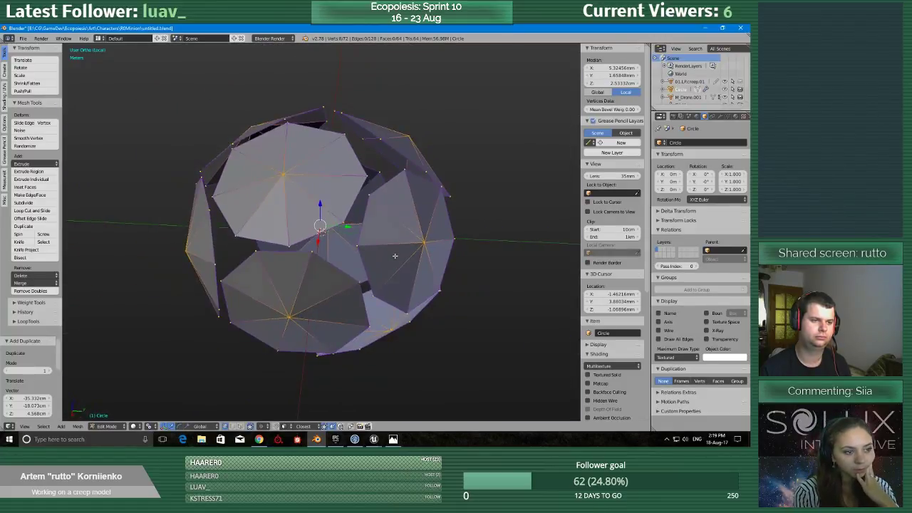
Set the pivot to Individual Origins and the transform orientation to Normal for the selected centre vertices.
key(period)
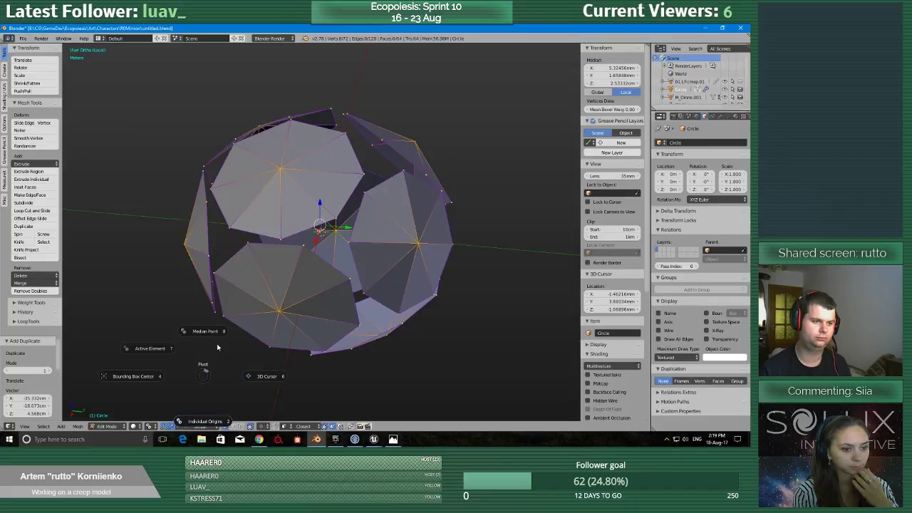
click(196, 419)
scroll(352, 316, down, 2)
middle_drag(352, 316, 348, 302)
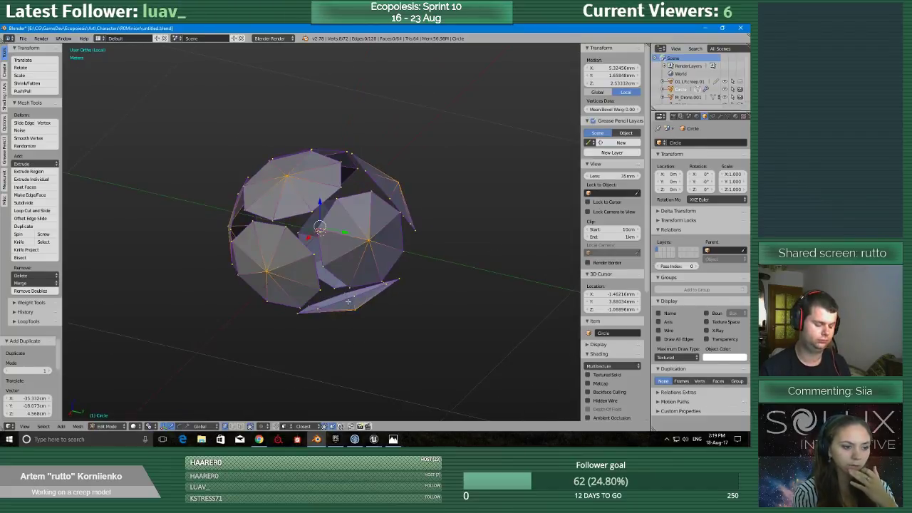
key(g)
key(z)
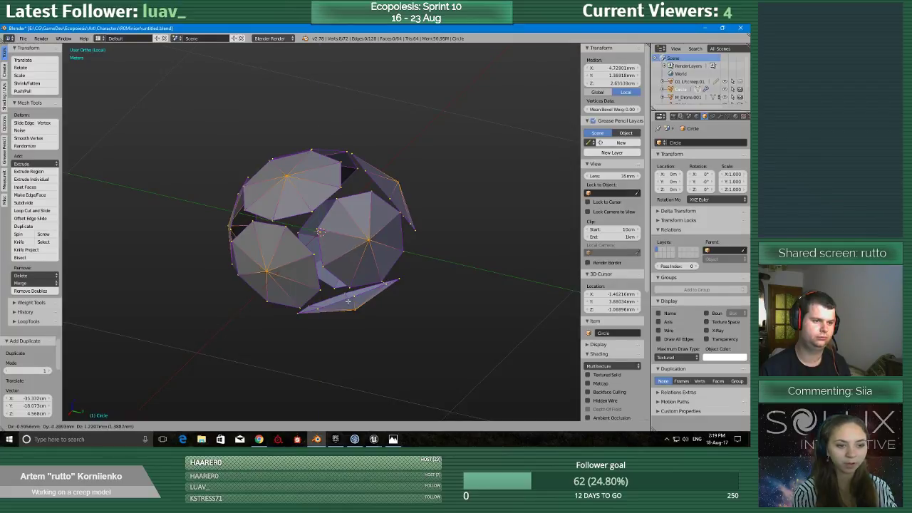
click(366, 307)
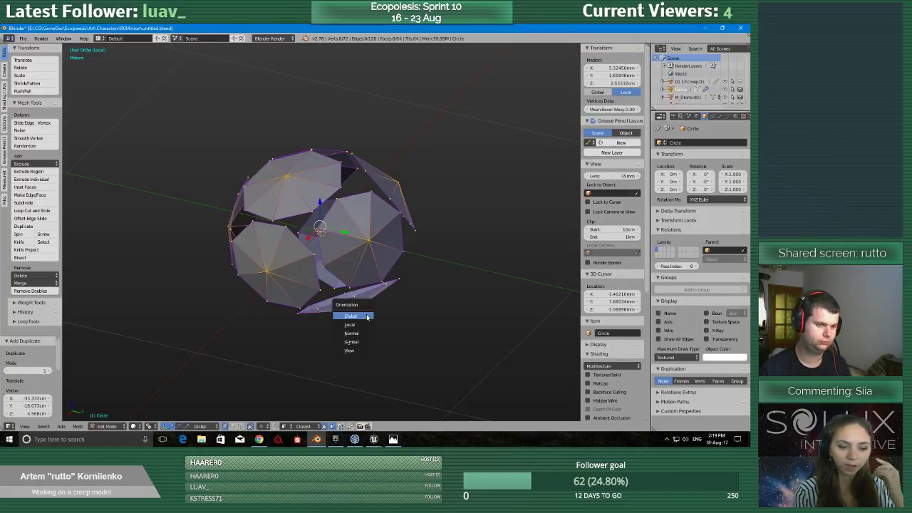
Try to move the plates' centre vertices along their normal Z axis.
key(g)
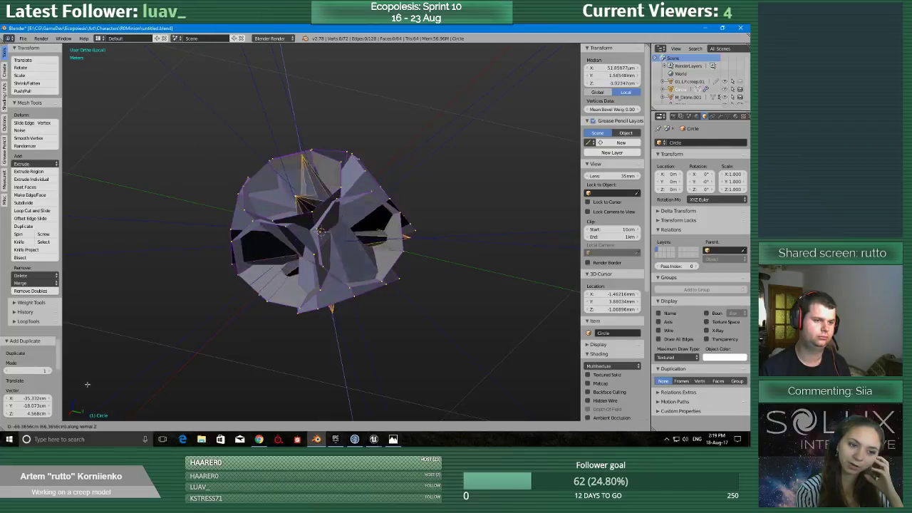
click(485, 332)
scroll(492, 327, up, 1)
scroll(491, 326, down, 1)
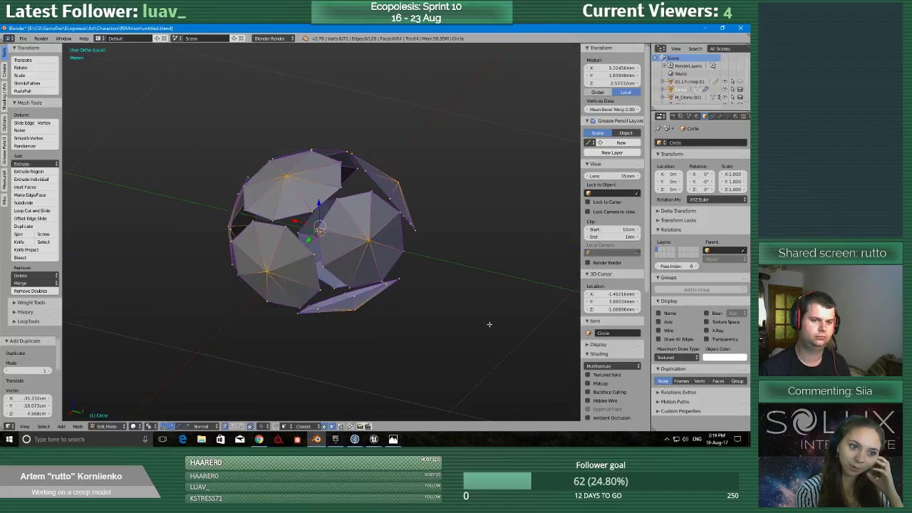
middle_drag(488, 324, 505, 318)
Duplicate the plates object in place in Object Mode and apply the Shrinkwrap modifier on the copy.
key(Tab)
click(438, 319)
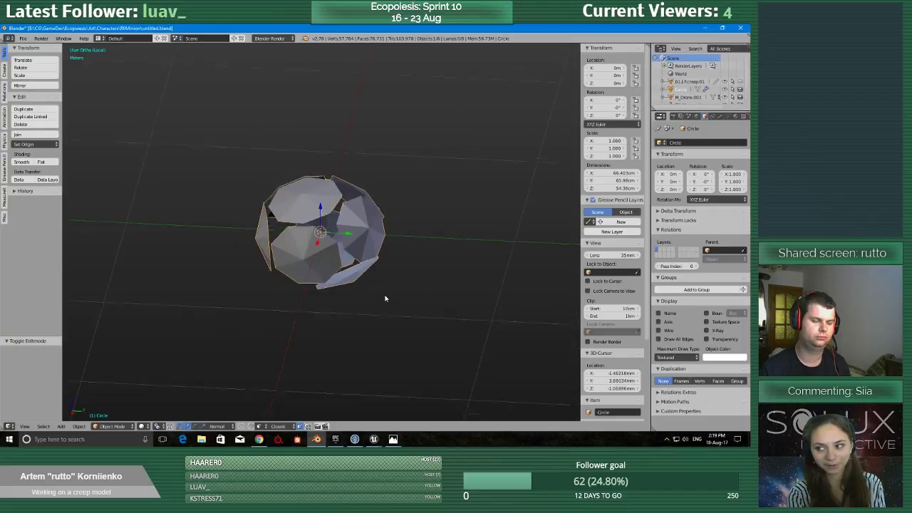
scroll(377, 315, up, 1)
scroll(373, 312, down, 1)
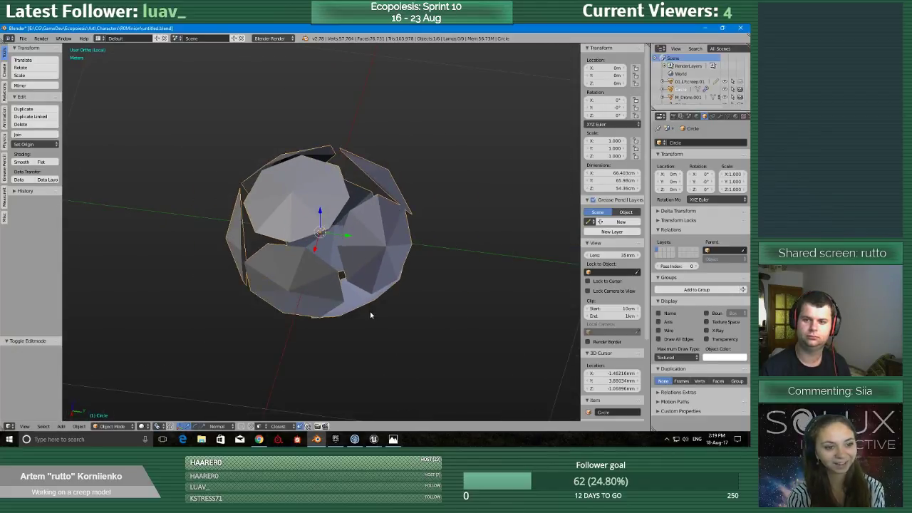
key(shift+d)
right_click(447, 247)
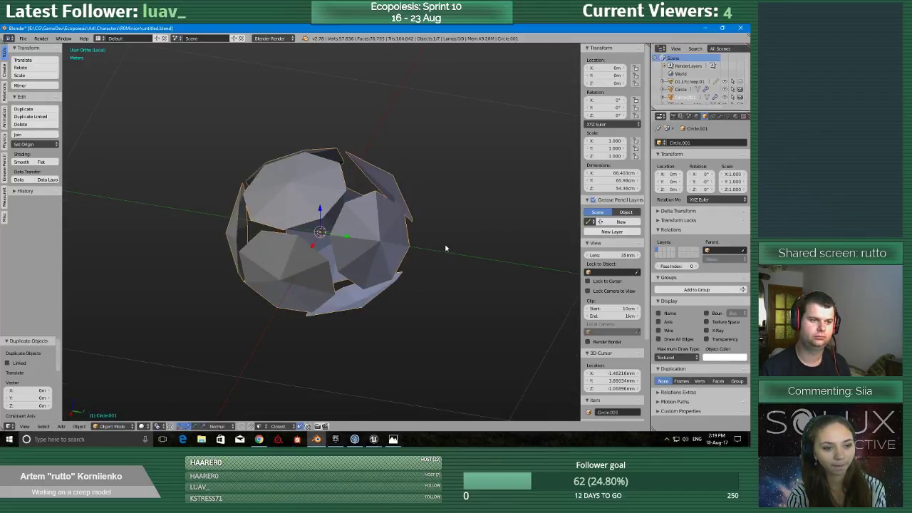
click(720, 117)
click(679, 189)
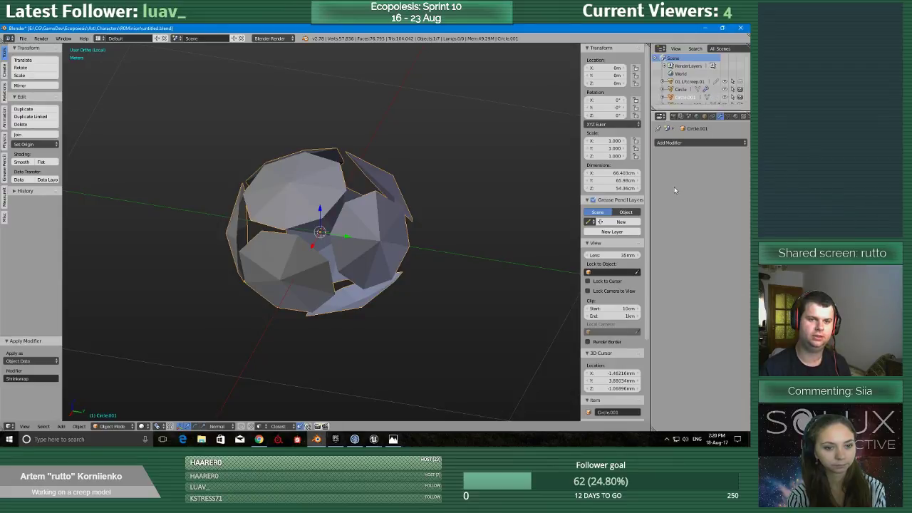
Pull the copy's plate centre vertices outward about 24 cm along their normals to form spikes.
key(Tab)
middle_drag(436, 188, 381, 218)
click(460, 187)
scroll(381, 219, up, 6)
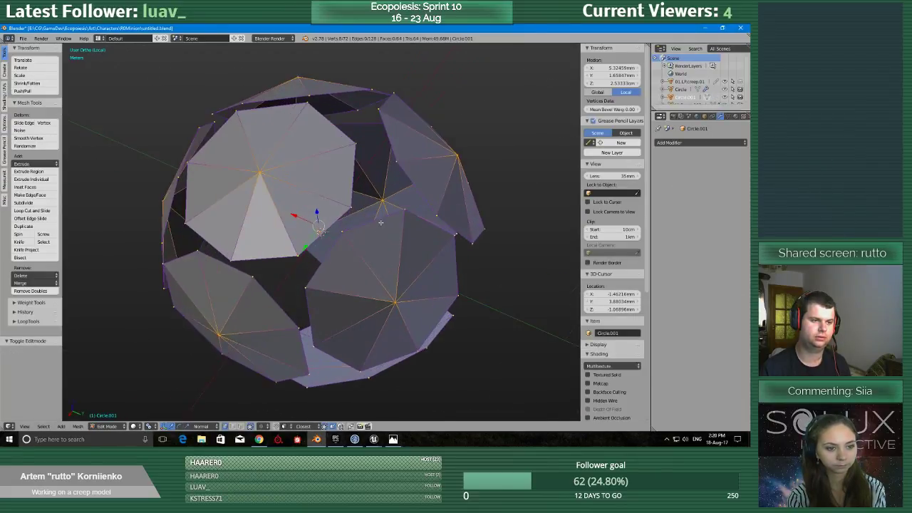
scroll(324, 235, down, 3)
middle_drag(320, 239, 311, 227)
drag(316, 214, 220, 104)
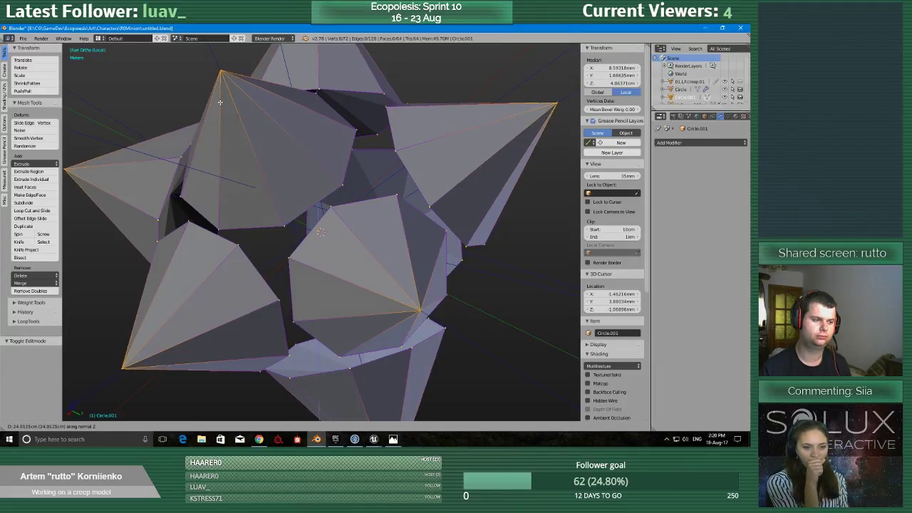
click(220, 102)
Inspect the spiked plates from several sides and select one plate's base corner vertex beside a gap.
scroll(220, 102, down, 4)
middle_drag(220, 102, 255, 255)
scroll(313, 228, up, 5)
scroll(318, 191, down, 5)
scroll(282, 253, up, 3)
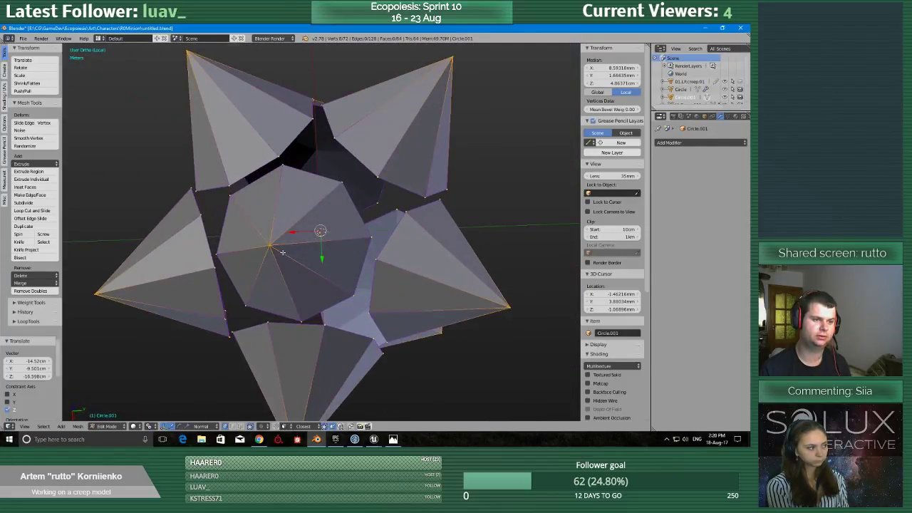
scroll(299, 252, down, 3)
middle_drag(312, 252, 280, 186)
scroll(244, 228, up, 4)
middle_drag(203, 159, 251, 243)
scroll(248, 264, up, 2)
right_click(217, 274)
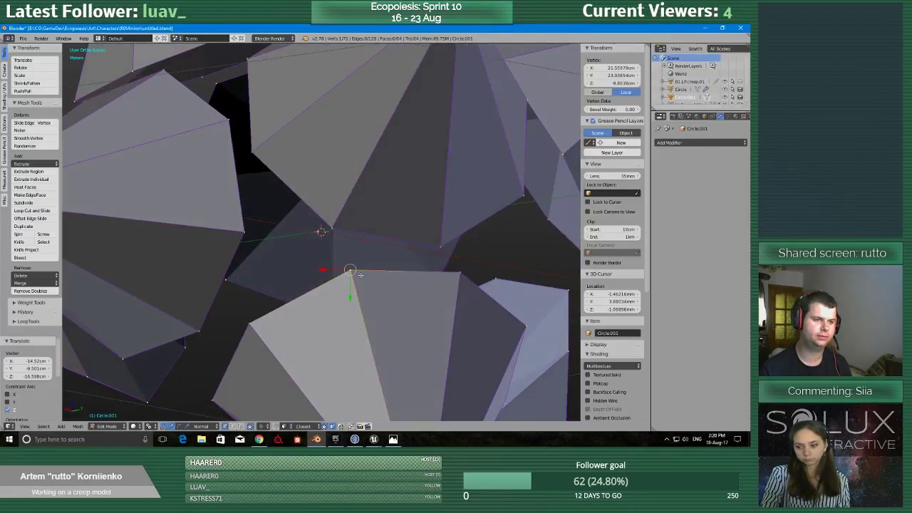
key(e)
right_click(332, 230)
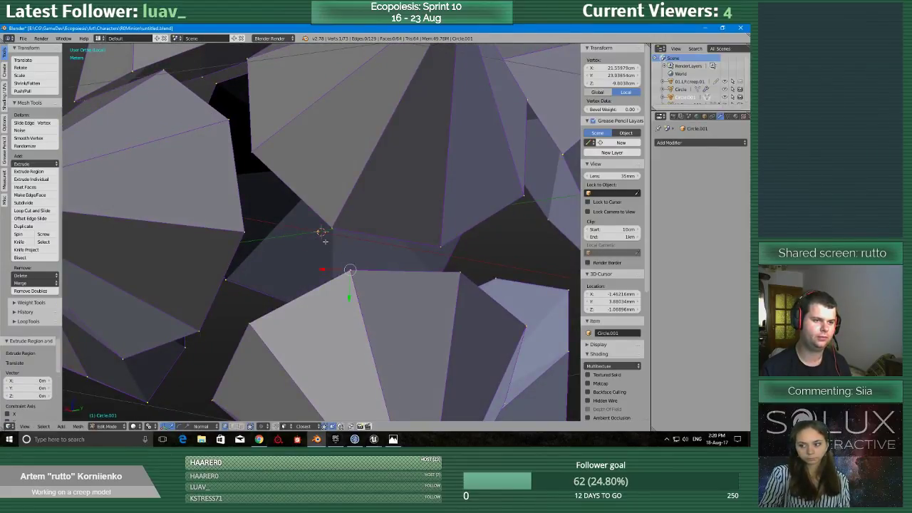
key(ctrl+z)
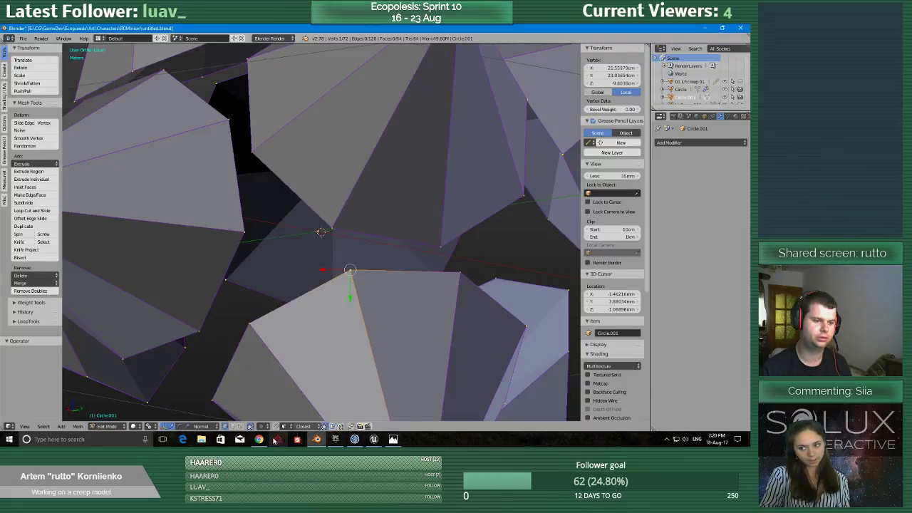
Switch snapping to vertices and extrude the selected corner vertex onto the neighbouring spiked plate's nearest corner.
click(284, 426)
click(297, 409)
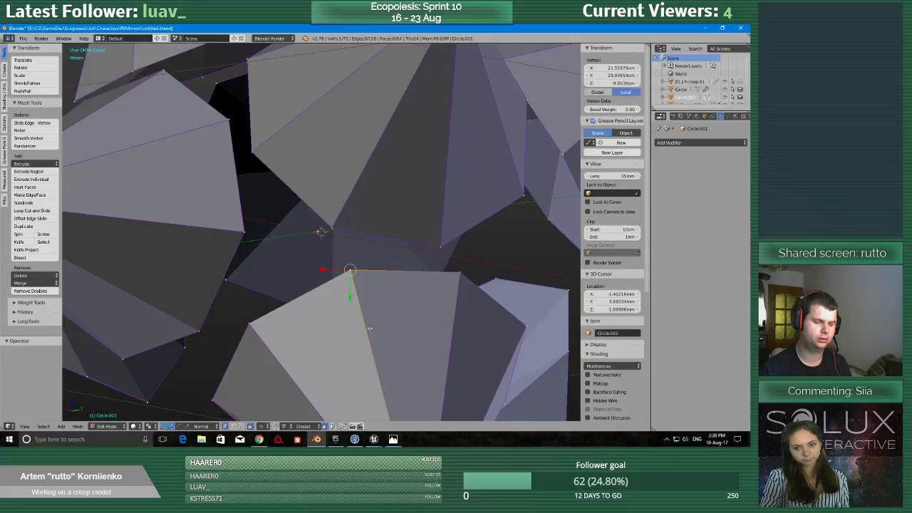
key(e)
click(333, 229)
click(333, 230)
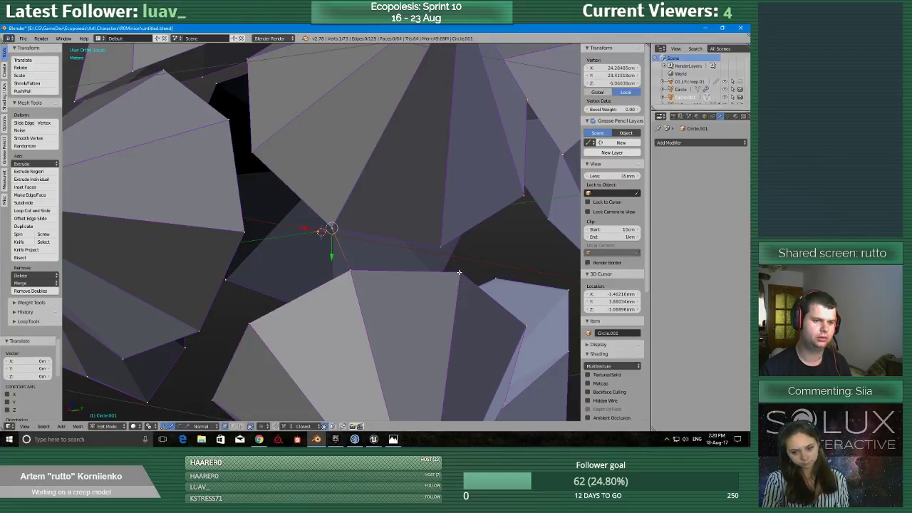
Extrude the next two base corners of the same plate onto the facing corners of the neighbouring plate across the gap.
right_click(461, 273)
key(e)
click(442, 247)
middle_drag(442, 247, 265, 314)
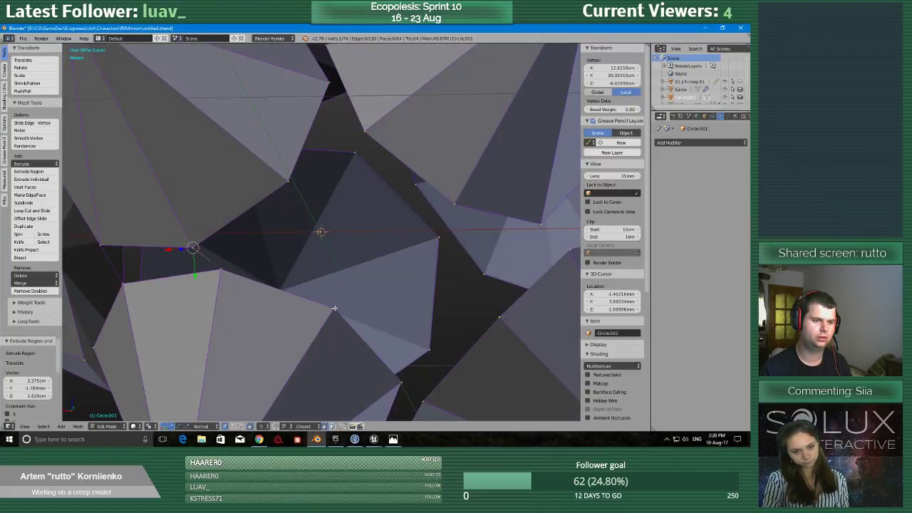
key(e)
click(293, 182)
Extrude the inner corners of the upper-left and lower-left spikes onto the facing base corners of the upper-right spike.
scroll(294, 184, down, 2)
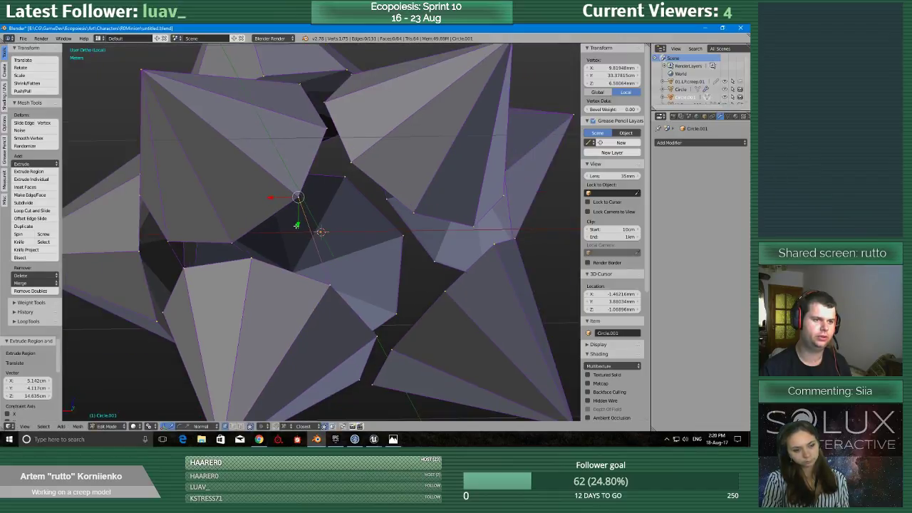
key(e)
click(349, 164)
key(e)
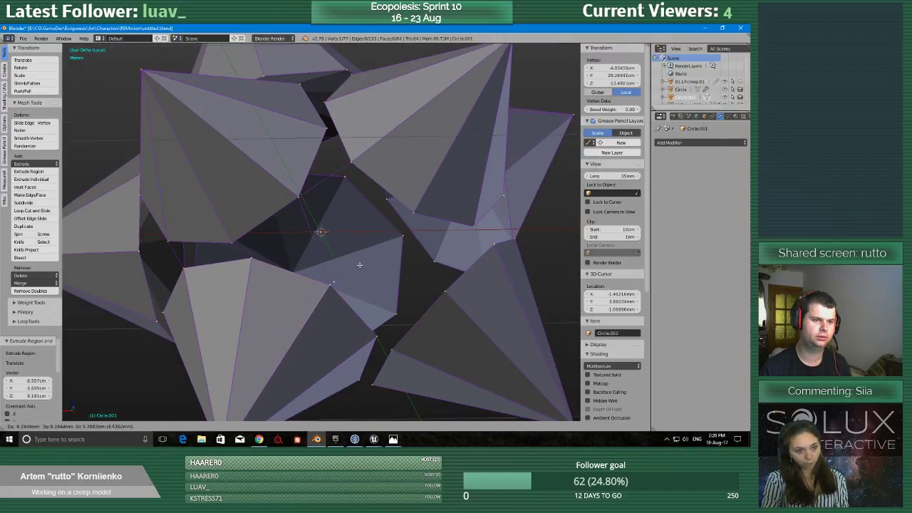
click(416, 212)
middle_drag(416, 212, 354, 313)
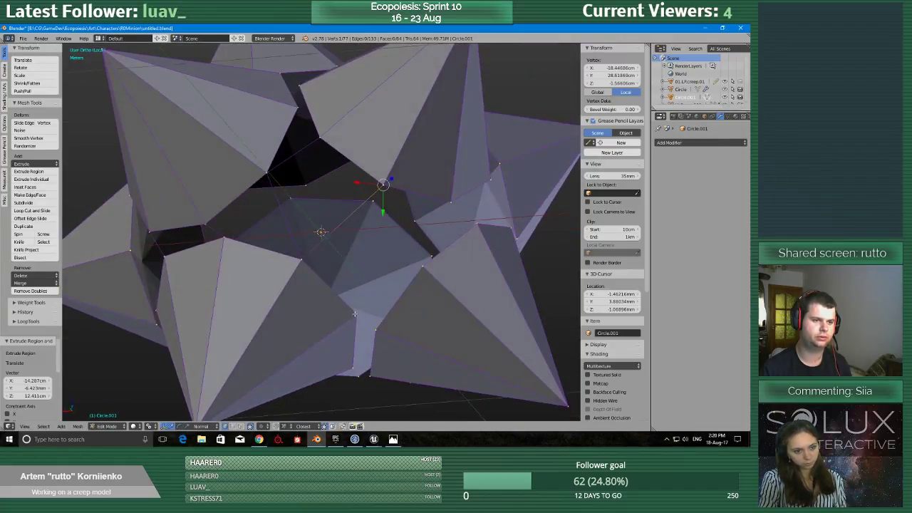
Bridge the lower-left spike's corner to the lower-right spike, and extrude the lower-right spike's corner onto the upper-right spike's nearest corner.
key(e)
click(374, 330)
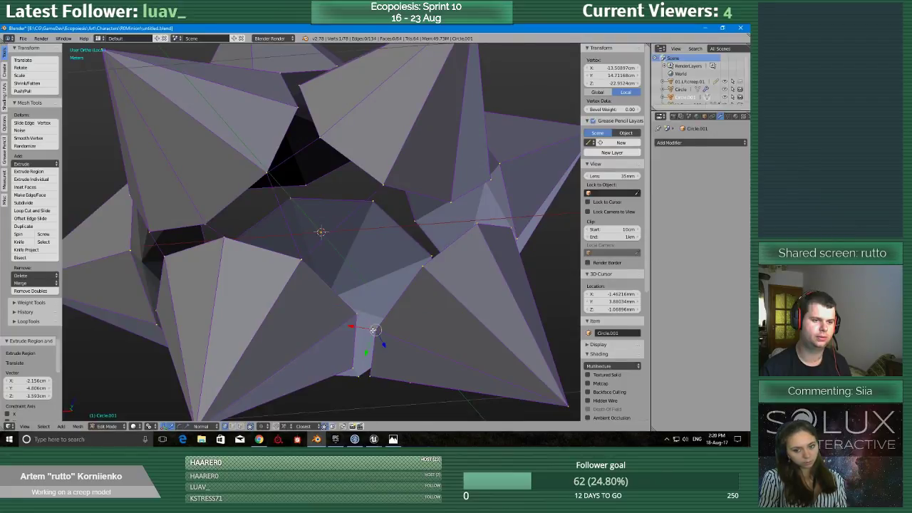
key(e)
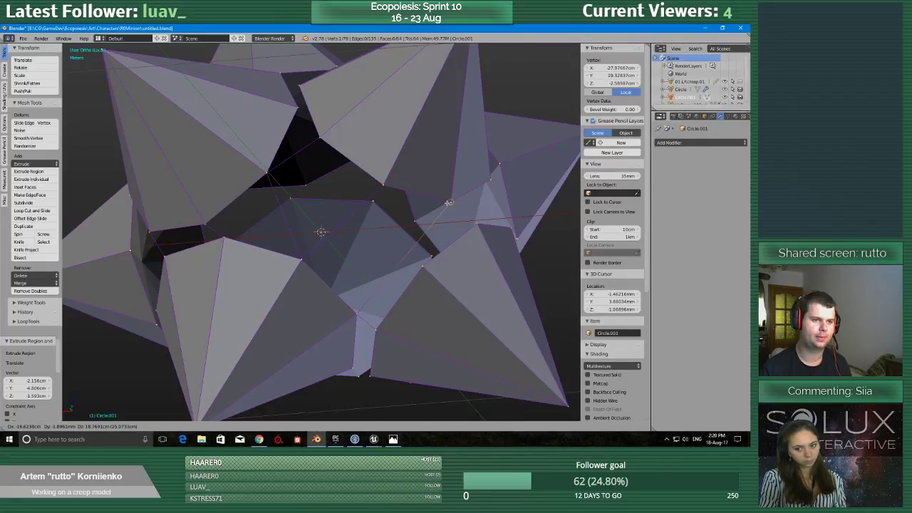
click(448, 202)
key(e)
click(451, 202)
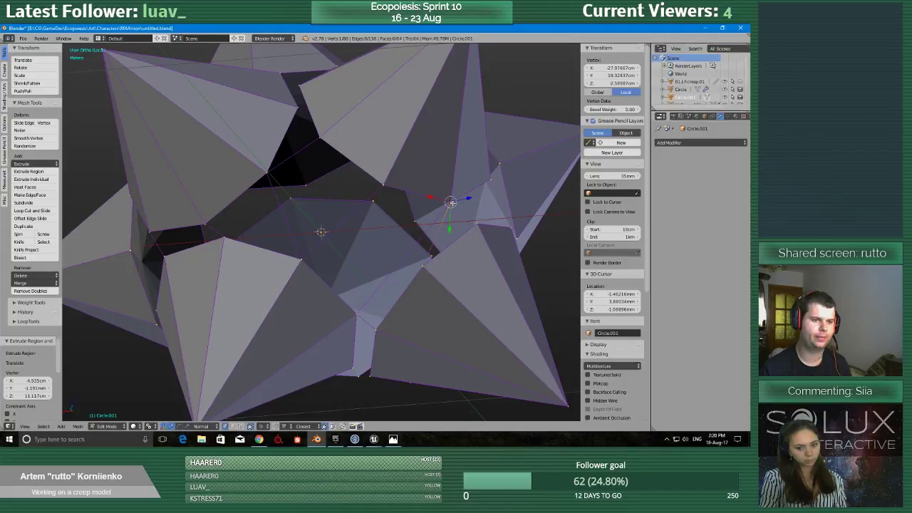
Extrude the next two base corners around the gap onto the nearest corners of the adjacent spikes.
middle_drag(451, 203, 448, 246)
key(e)
click(436, 175)
middle_drag(435, 175, 346, 227)
scroll(359, 212, up, 3)
key(e)
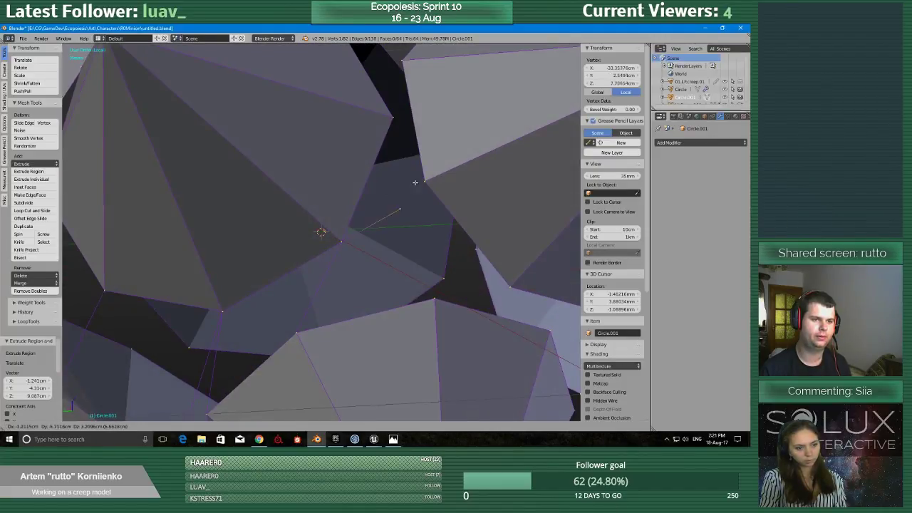
click(422, 182)
Extrude the right spike's lower corner onto the lower spike's top corner, and bridge the central spike's corner to the right spike's upper corner.
key(e)
click(433, 293)
scroll(396, 195, down, 2)
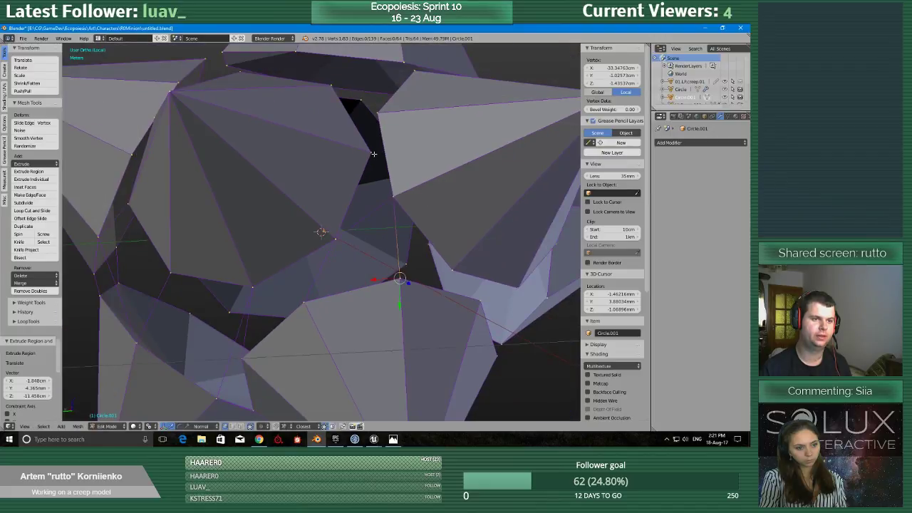
middle_drag(374, 154, 372, 153)
click(377, 114)
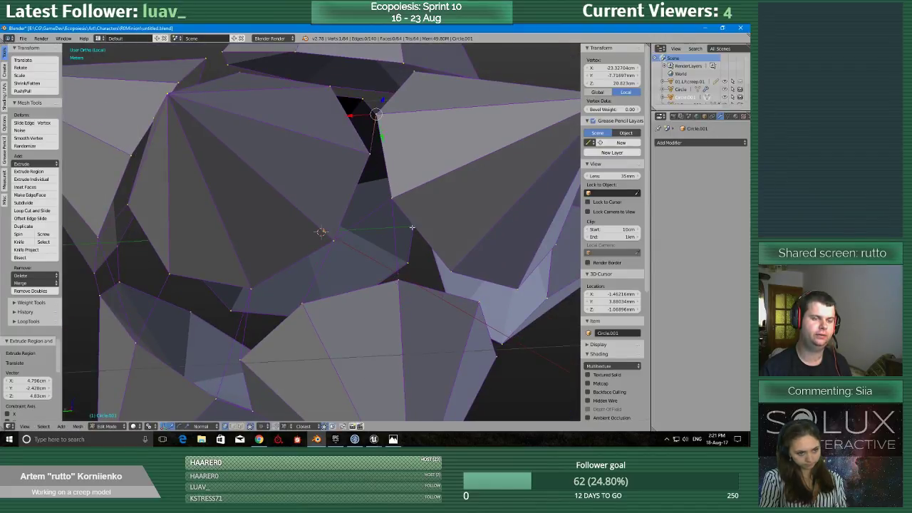
middle_drag(426, 292, 368, 278)
scroll(404, 276, down, 1)
Extrude two more corner edges across the gap, ending on the top base corner of the spike below.
right_click(391, 250)
key(e)
click(401, 283)
key(e)
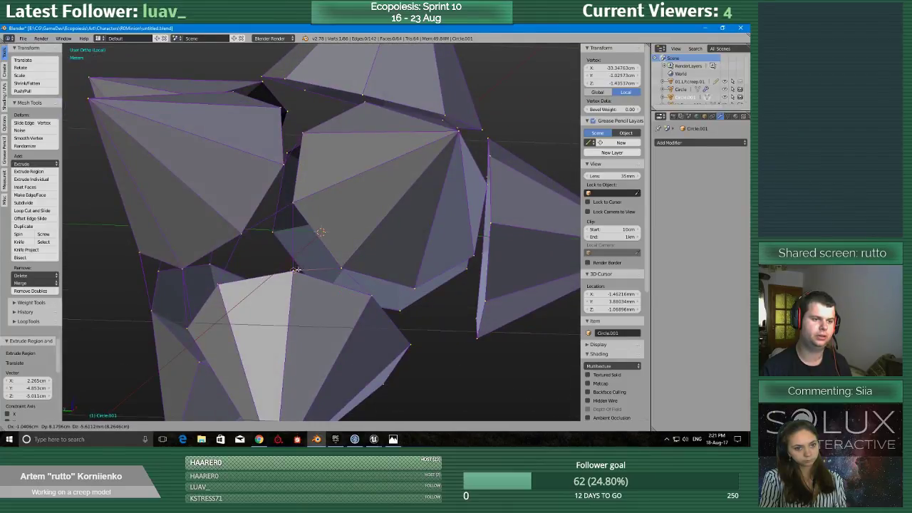
click(295, 271)
middle_drag(295, 271, 318, 300)
Extrude the left spike's side corner onto the right spike's facing corner and bridge the next corner pair beside it.
right_click(311, 220)
key(e)
click(319, 232)
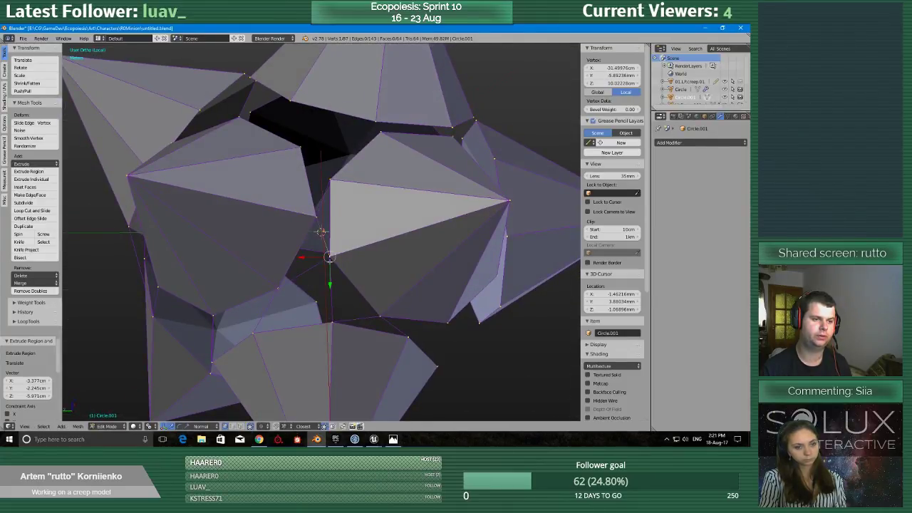
middle_drag(319, 231, 312, 259)
key(e)
click(319, 271)
Select the next unbridged base corner and extrude connecting edges onto the neighbouring spike's corners.
right_click(351, 253)
key(e)
click(358, 314)
middle_drag(358, 314, 361, 245)
key(e)
click(375, 265)
Connect the right spike's two lower corners to the lower-left spike's side corner with extruded edges.
key(e)
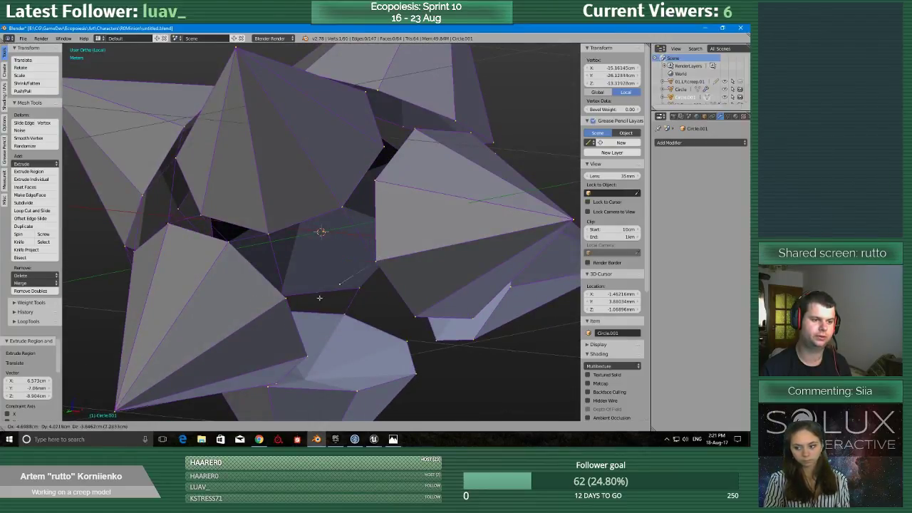
click(288, 303)
middle_drag(292, 307, 329, 289)
key(e)
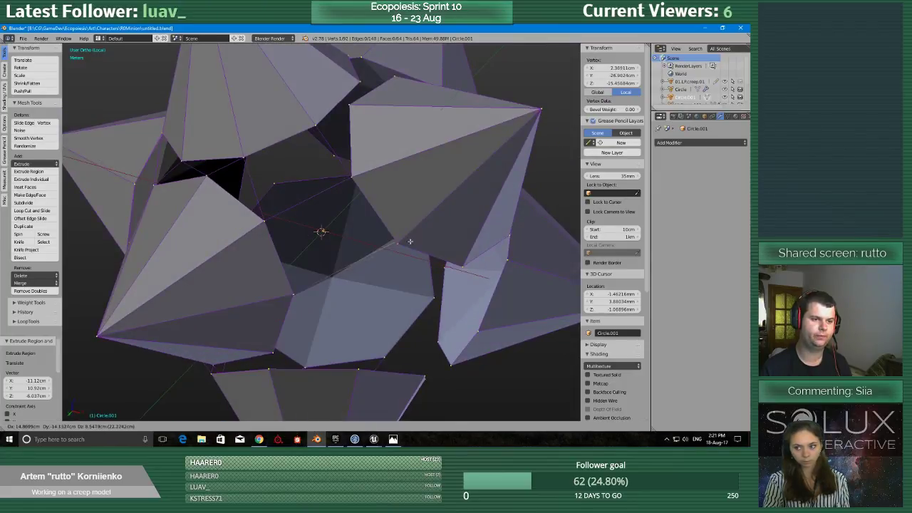
click(408, 242)
Save the Blender file, overwriting the existing version.
scroll(406, 250, down, 2)
key(ctrl+s)
click(402, 296)
middle_drag(401, 295, 379, 317)
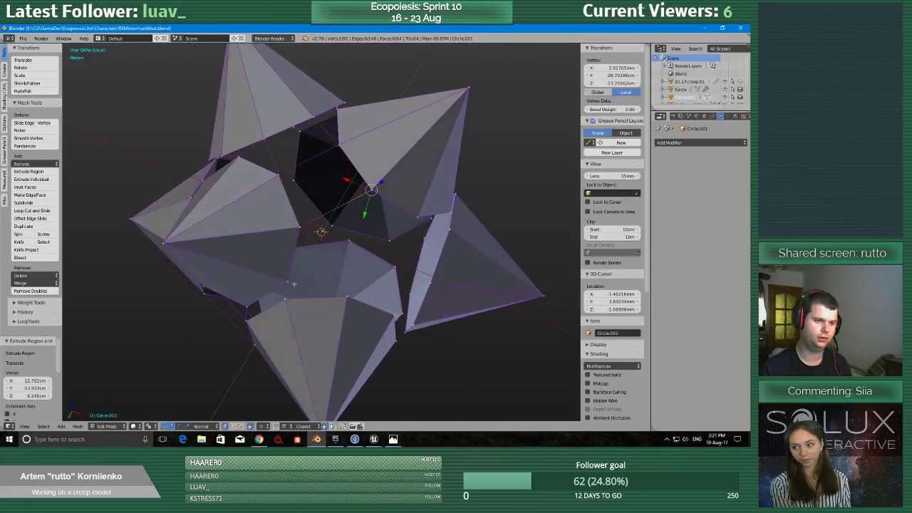
Extrude the left spike's lower corner onto the right spike's lower corner and another of its corners onto the bottom spike.
right_click(290, 283)
key(e)
click(418, 218)
middle_drag(386, 277, 385, 250)
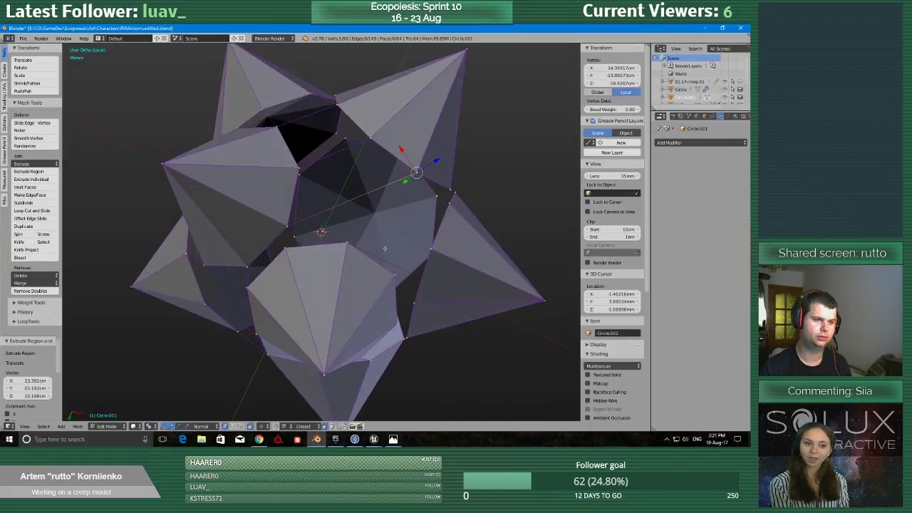
right_click(283, 226)
key(e)
click(286, 250)
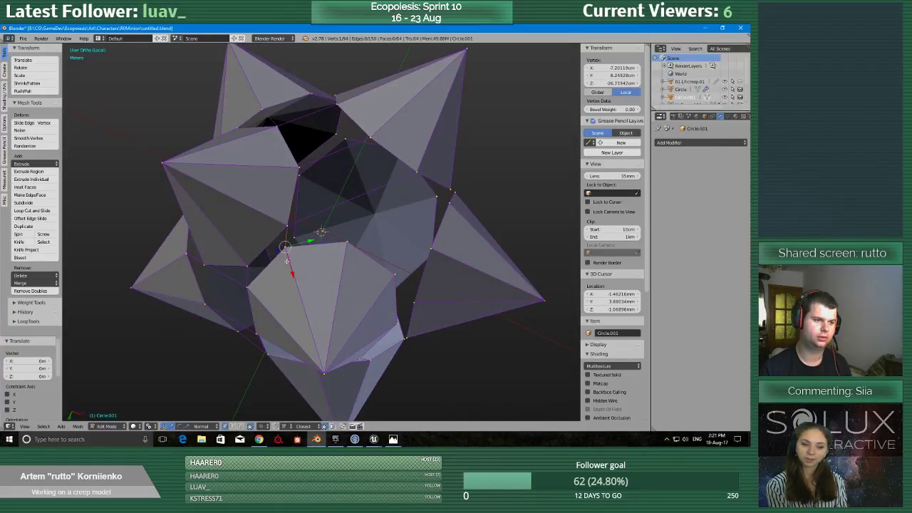
Extrude the bottom spike's upper base corner onto the lower base corner of the right spike.
middle_drag(323, 270, 312, 291)
key(e)
click(430, 189)
Select the whole mesh and remove its duplicate vertices.
scroll(277, 260, up, 2)
key(a)
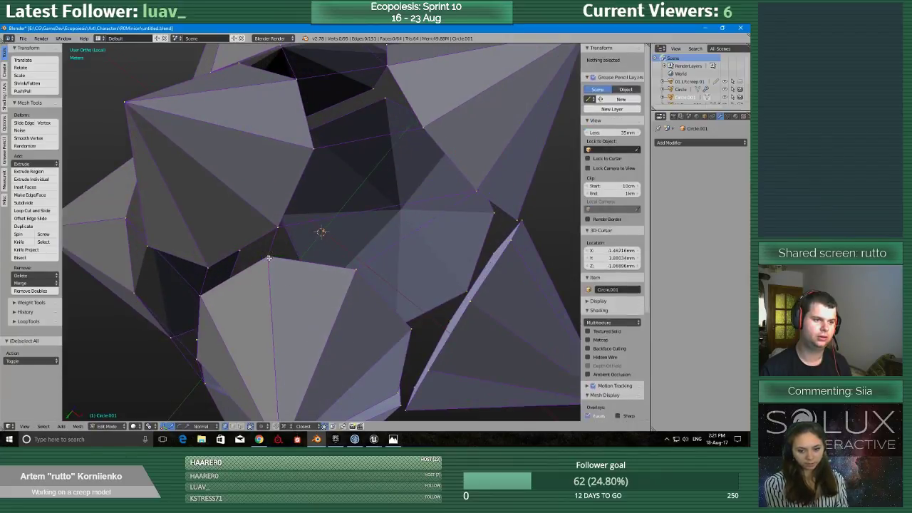
key(a)
click(50, 292)
Fill the two adjacent four-sided openings between the left, right and bottom spikes with faces.
right_click(278, 227)
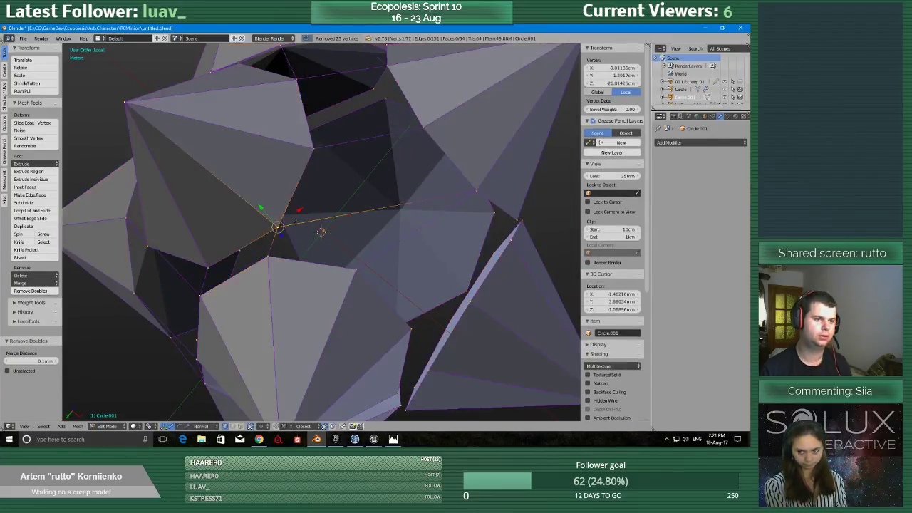
shift+right_click(476, 191)
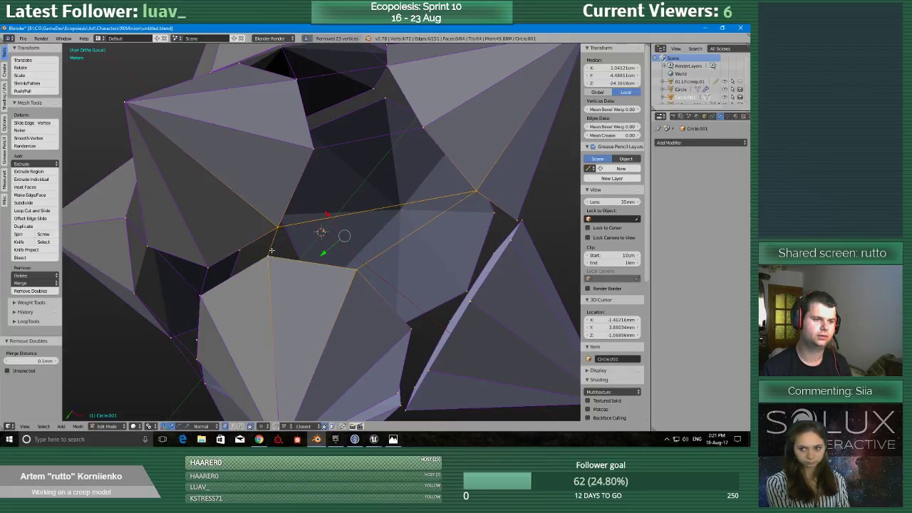
shift+right_click(313, 148)
shift+right_click(425, 129)
key(f)
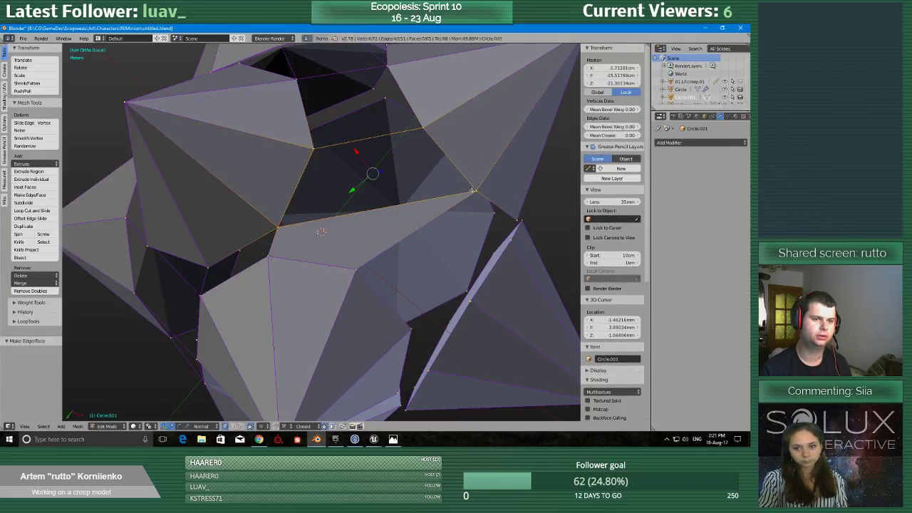
key(f)
Fill the next four-sided opening between the facing base edges of the left and right spikes.
middle_drag(473, 191, 466, 239)
right_click(307, 255)
shift+right_click(288, 176)
shift+right_click(378, 144)
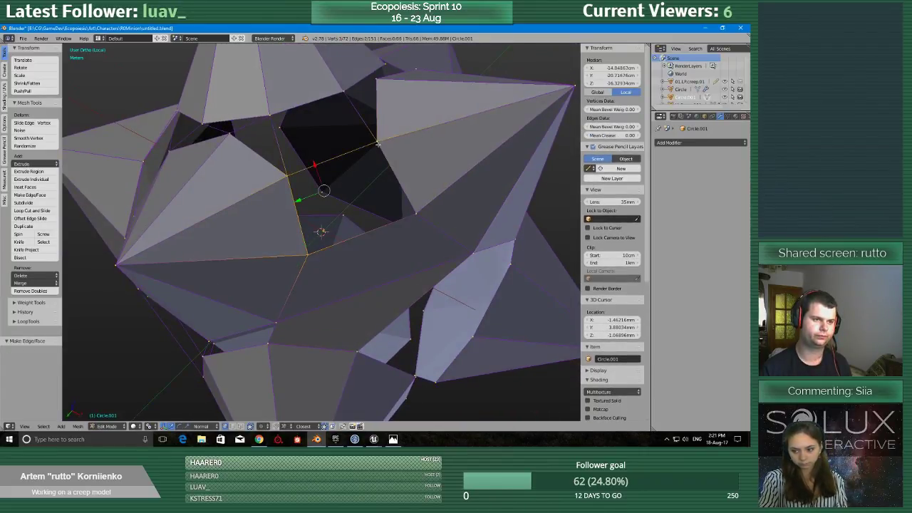
key(f)
Fill the four-sided opening that joins the upper spike's base edge to the left and right spikes.
middle_drag(420, 216, 426, 263)
right_click(310, 241)
shift+right_click(295, 173)
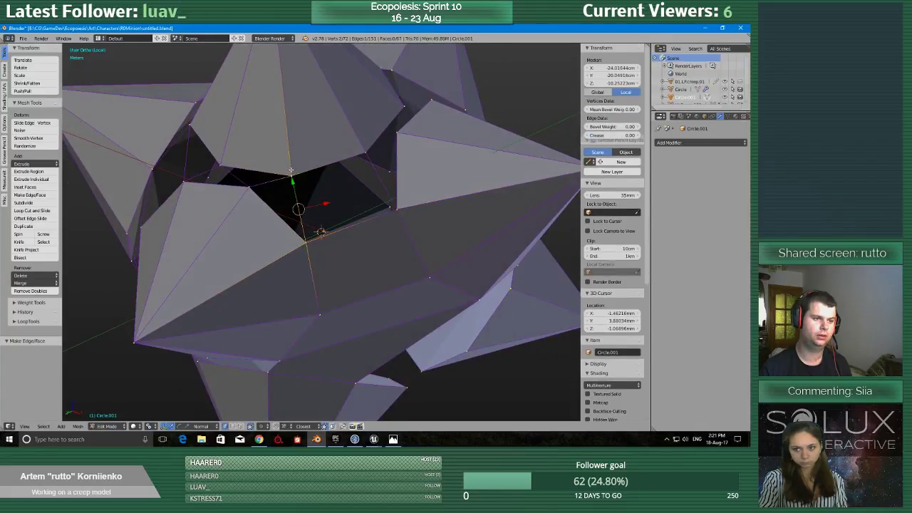
shift+right_click(371, 149)
key(f)
Fill the triangular hole between the left spike's base edge and the upper spike's lowest corner.
right_click(305, 241)
shift+right_click(251, 188)
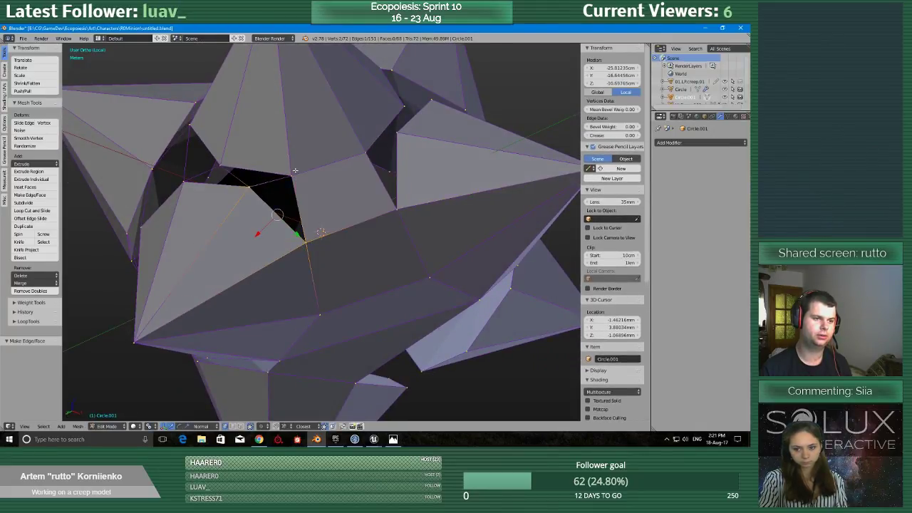
shift+right_click(291, 175)
key(f)
Create a face across the next opening between the upper spike and the spike to its right.
right_click(369, 151)
middle_drag(390, 130, 385, 182)
scroll(285, 220, up, 2)
shift+right_click(289, 250)
shift+right_click(227, 258)
key(f)
Fill the triangle between the lower spike's top base edge and the right spike's lowest corner.
middle_drag(229, 257, 264, 245)
right_click(212, 221)
shift+right_click(277, 213)
shift+right_click(325, 253)
key(f)
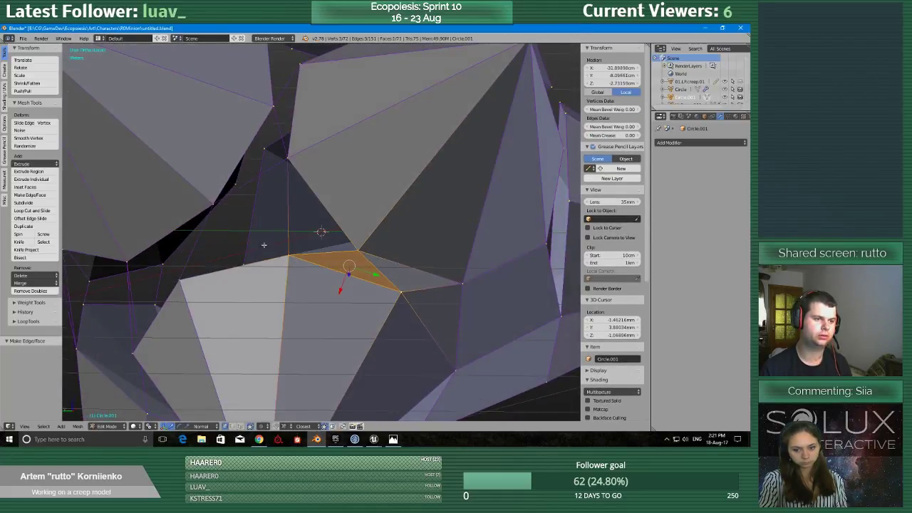
Fill the triangle between the lower spike's top corner and the right spike's side base edge.
right_click(288, 249)
shift+right_click(288, 161)
shift+right_click(356, 248)
key(f)
middle_drag(225, 269, 263, 270)
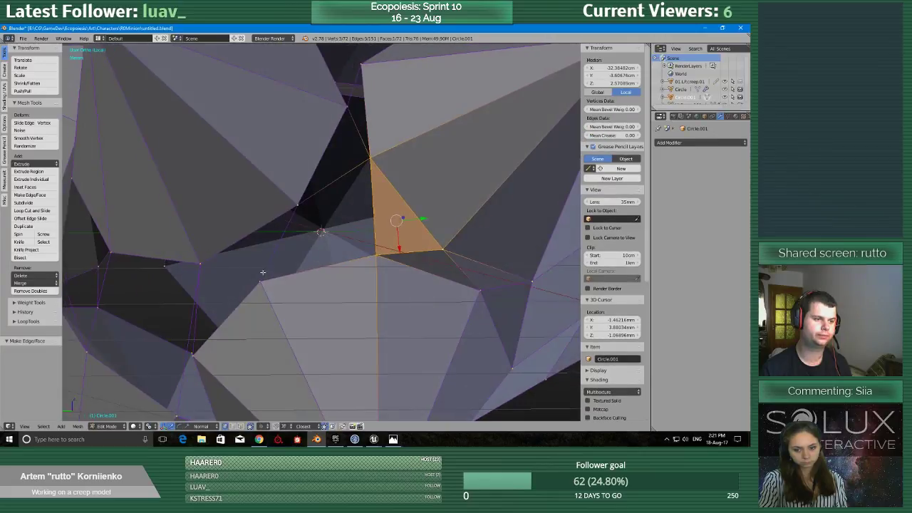
Fill the opening between the lower spike's other top edge and the facing corners of the left and right spikes.
right_click(262, 275)
shift+right_click(296, 207)
shift+right_click(372, 244)
key(f)
middle_drag(372, 244, 264, 233)
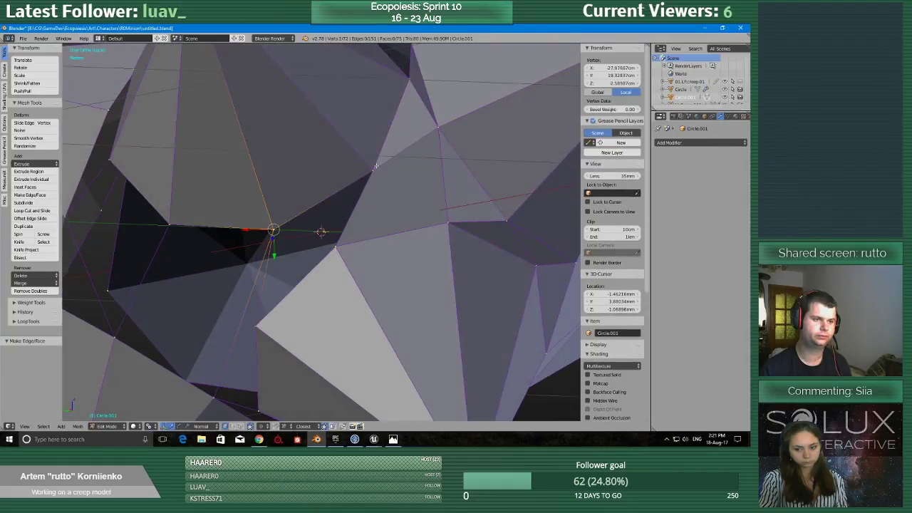
Fill the four-sided gap between the upper spike's lower base edge and the facing base edge of the spike below.
right_click(330, 251)
shift+right_click(262, 322)
key(f)
middle_drag(262, 322, 272, 311)
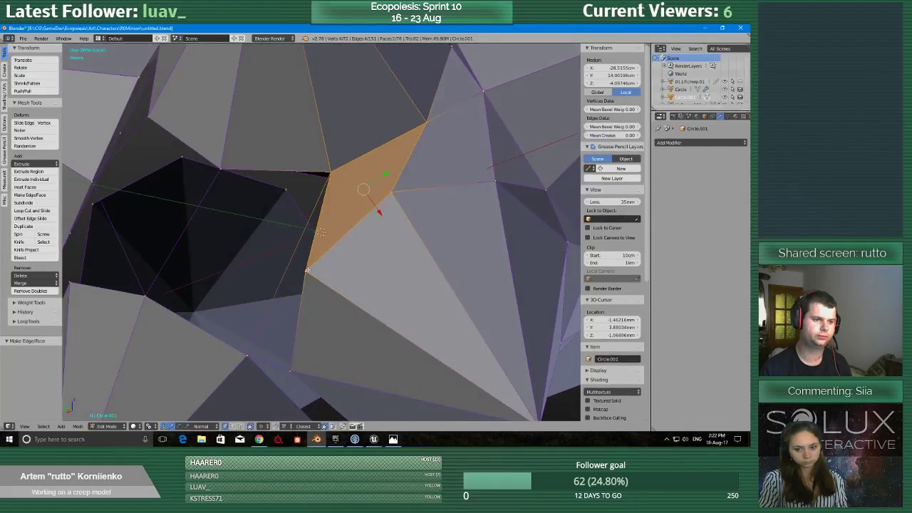
Extrude the right spike's side corner onto the lower-left spike's corner and fill the triangle beneath the new edge.
right_click(306, 270)
key(e)
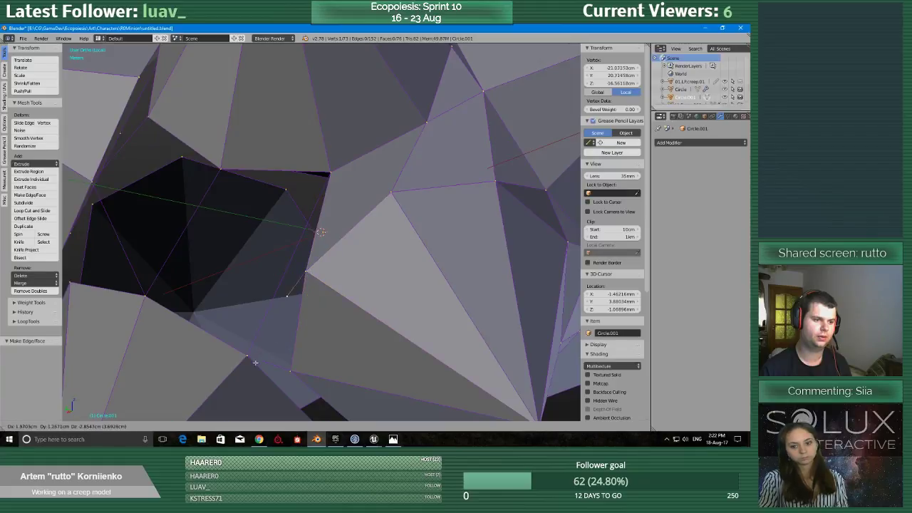
click(262, 358)
shift+right_click(289, 369)
shift+right_click(306, 272)
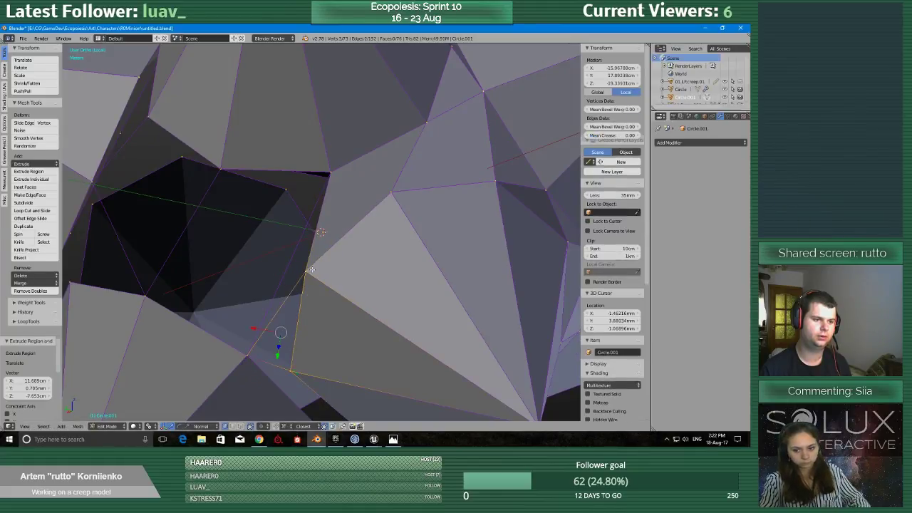
key(f)
Fill the narrow triangle between the upper, right and lower-left spikes' meeting corners.
right_click(249, 354)
shift+right_click(328, 175)
shift+right_click(309, 269)
key(f)
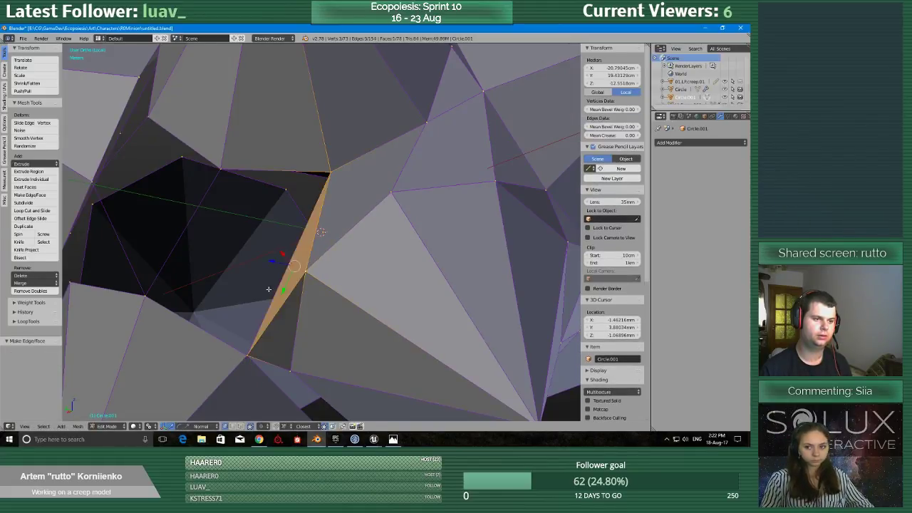
Fill the large four-sided opening between the upper spike's lower base edge and the lower-left spike's upper base edge.
middle_drag(270, 289, 307, 284)
right_click(213, 281)
shift+right_click(316, 166)
shift+right_click(420, 175)
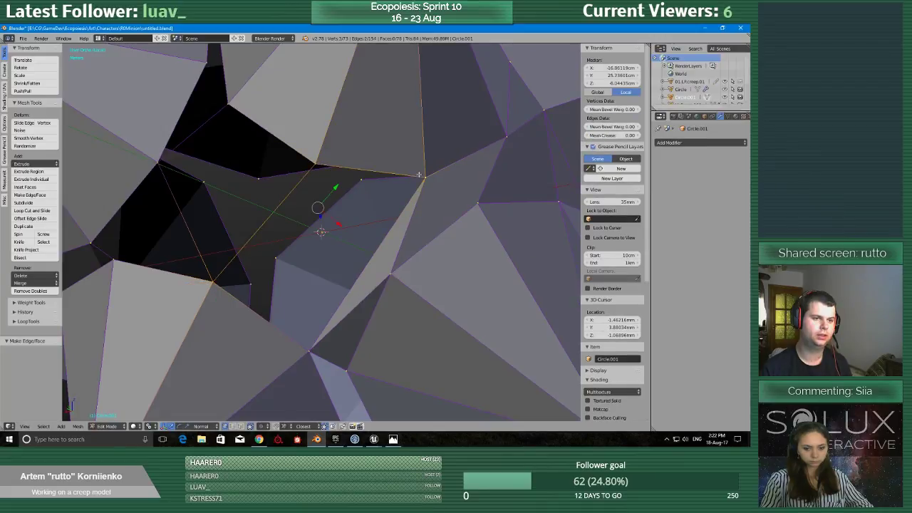
shift+right_click(303, 348)
key(f)
Create a face between the lower-left spike's top corner and the facing base edges of the two spikes above.
middle_drag(275, 318, 271, 314)
right_click(224, 276)
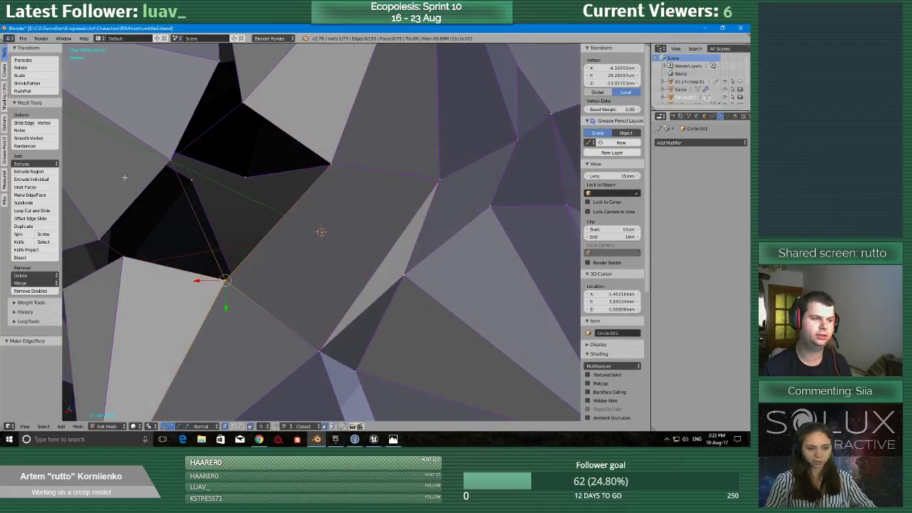
shift+right_click(171, 157)
shift+right_click(247, 106)
key(f)
Fill the remaining triangular opening where the three neighbouring spikes' base corners meet.
middle_drag(209, 228, 199, 263)
right_click(172, 218)
shift+right_click(265, 150)
shift+right_click(311, 271)
key(f)
Extrude the left spike's side corner onto two facing corners of the right spike and select the whole mesh.
middle_drag(278, 138, 290, 146)
right_click(292, 154)
key(e)
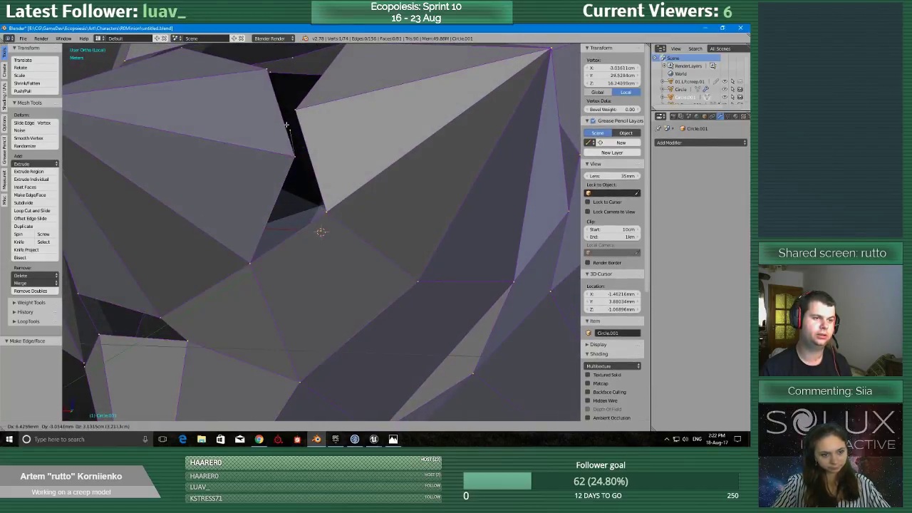
click(295, 110)
key(e)
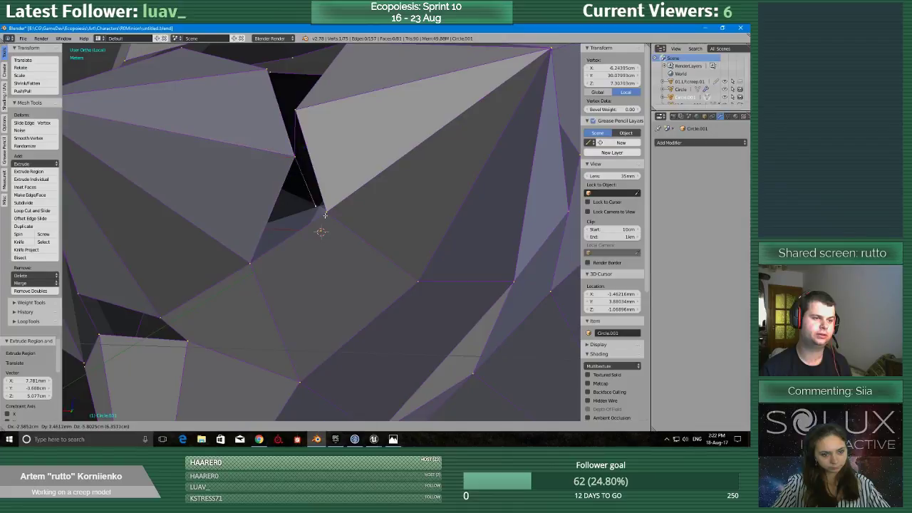
click(326, 212)
key(a)
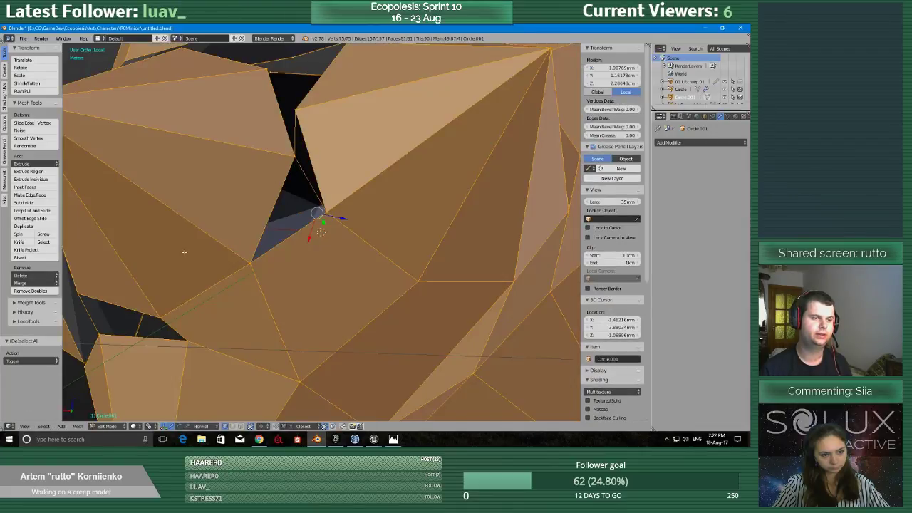
Merge the mesh's duplicate vertices and fill the narrow triangle between the left spike's side corner and the right spike's facing base edge.
click(32, 291)
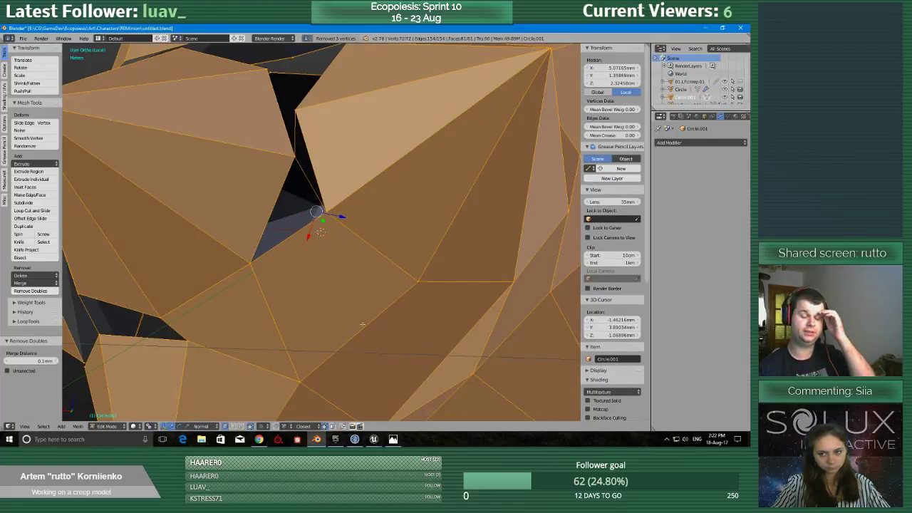
right_click(289, 146)
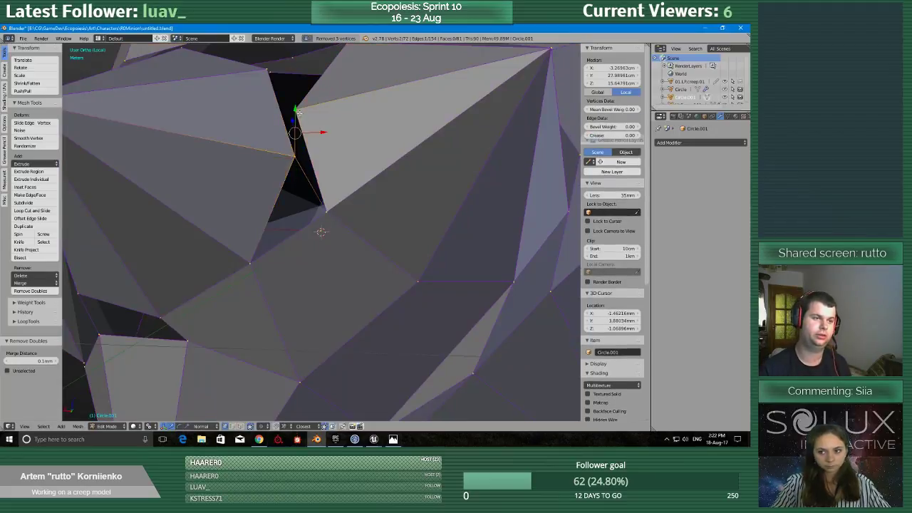
scroll(285, 271, down, 5)
scroll(299, 183, up, 5)
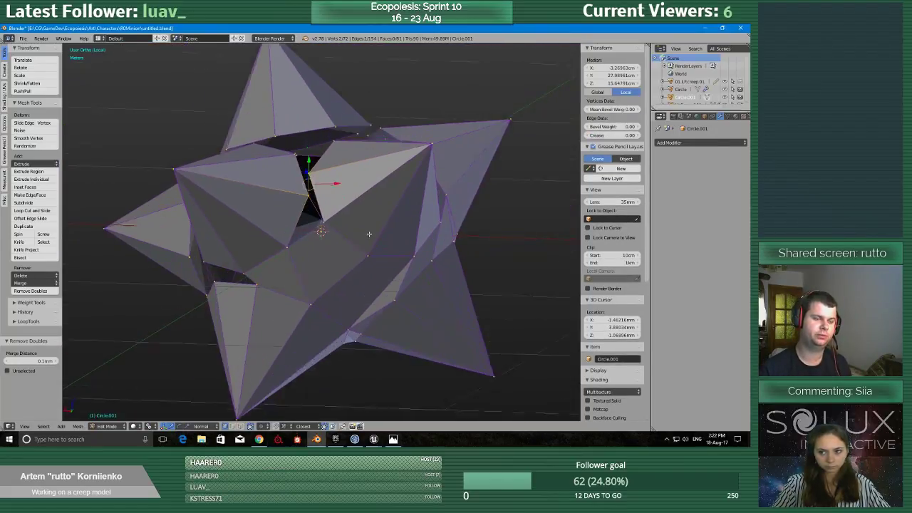
middle_drag(298, 183, 289, 99)
right_click(288, 98)
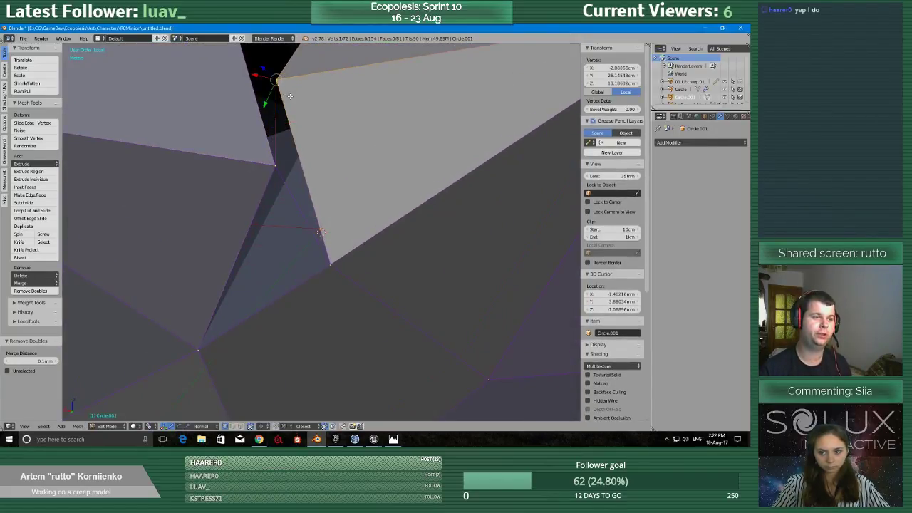
key(f)
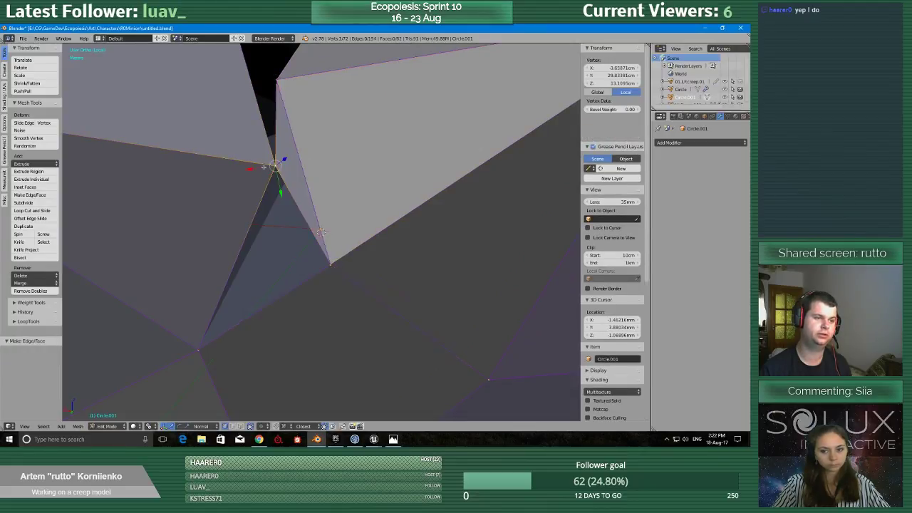
Fill the triangular opening where the left and right spikes' facing corners meet the face below them.
right_click(333, 270)
shift+right_click(200, 347)
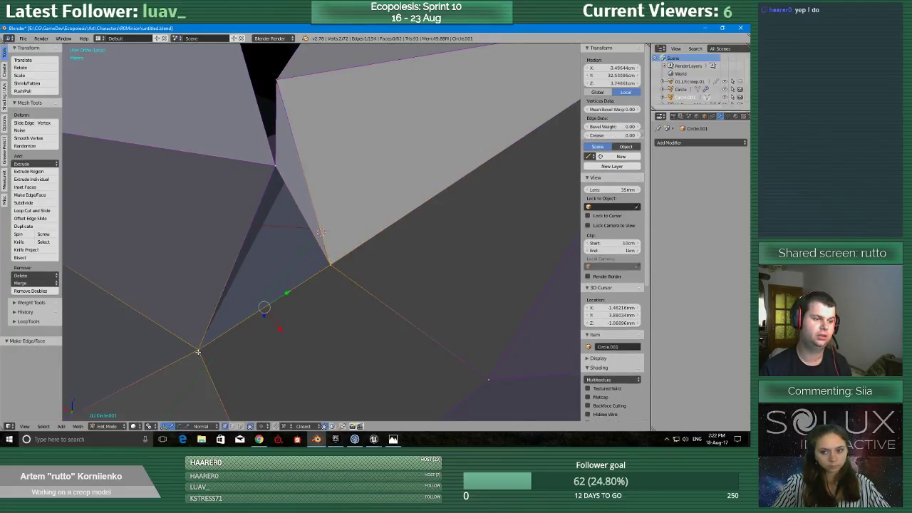
shift+right_click(273, 171)
key(f)
Fill the narrow four-sided opening between the upper spike's lower base edge and the lower spike's upper base edge.
scroll(205, 300, down, 2)
middle_drag(205, 300, 241, 255)
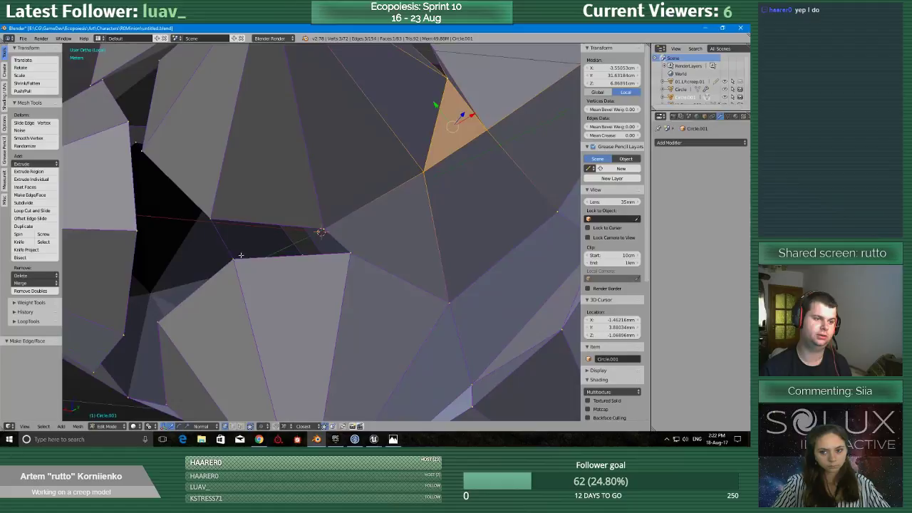
right_click(216, 222)
shift+right_click(321, 233)
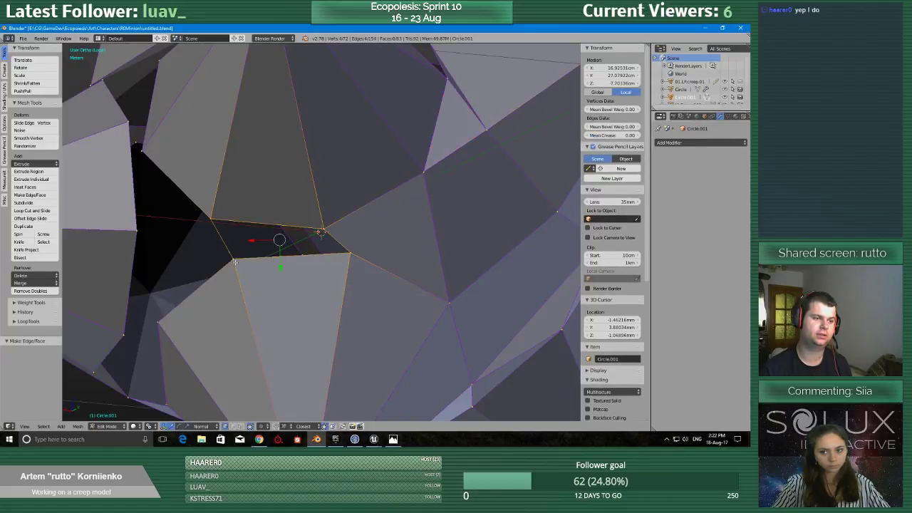
key(f)
Extrude the lower spike's left base corner to the upper spike's left corner and fill the four-sided gap between their base edges.
scroll(235, 262, down, 2)
middle_drag(235, 262, 267, 262)
right_click(249, 281)
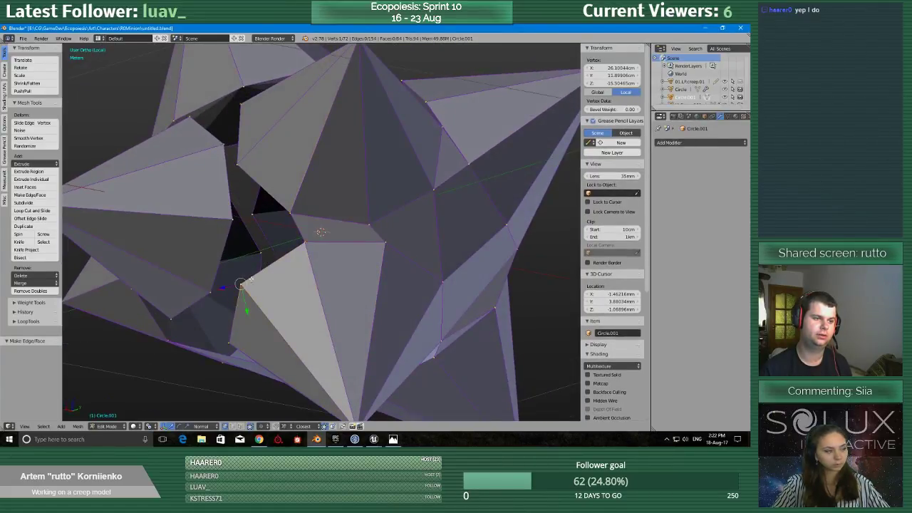
key(e)
click(290, 210)
shift+right_click(312, 251)
shift+right_click(246, 288)
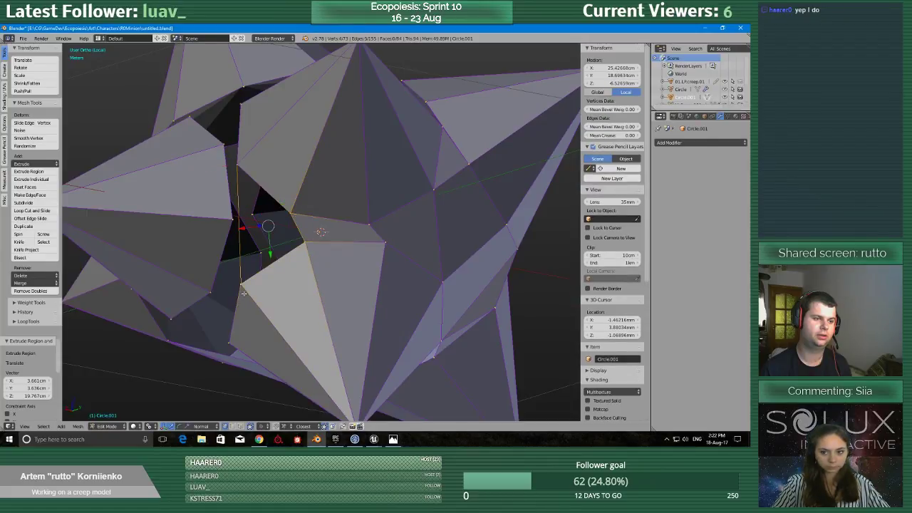
key(f)
Select the whole mesh and merge its duplicate vertices.
middle_drag(246, 288, 253, 287)
key(a)
key(a)
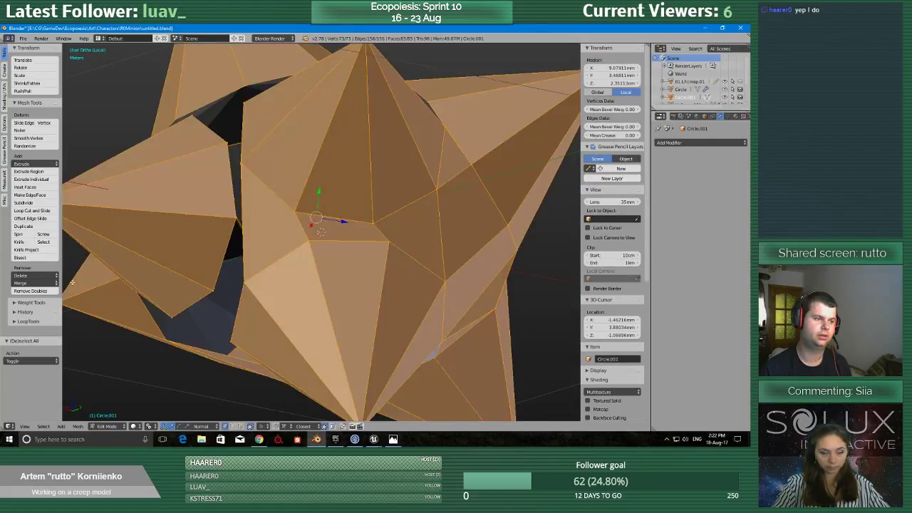
click(32, 290)
Extrude the left spike's upper inner corner onto the right spike's facing upper corner and merge duplicate vertices across the mesh.
middle_drag(285, 235, 300, 227)
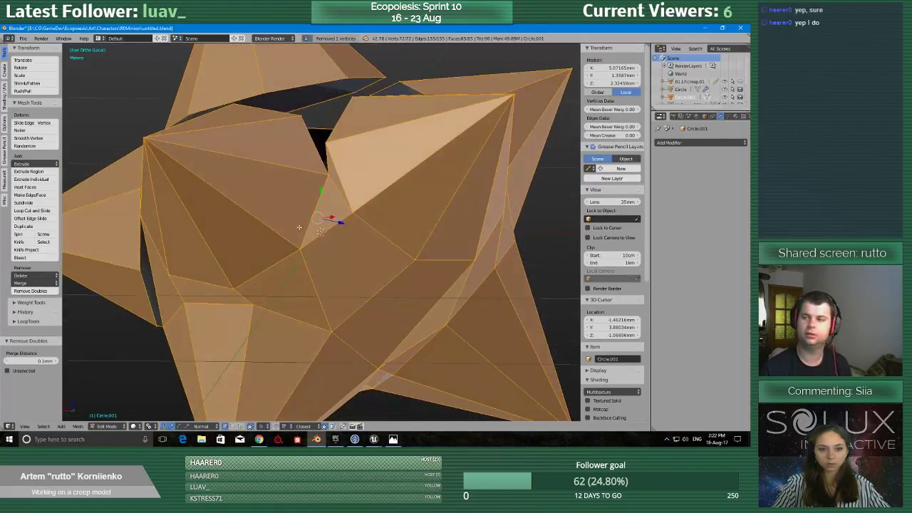
middle_drag(300, 185, 291, 240)
scroll(291, 241, up, 1)
right_click(285, 218)
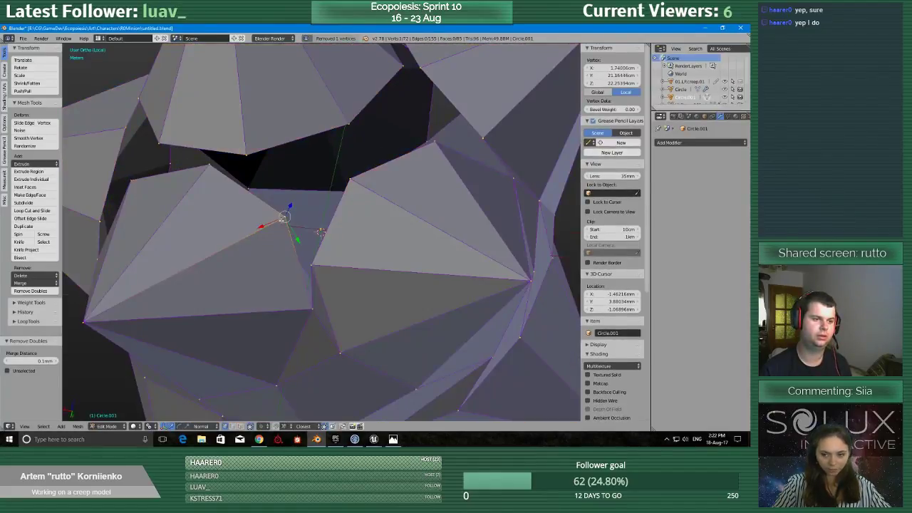
key(e)
click(344, 180)
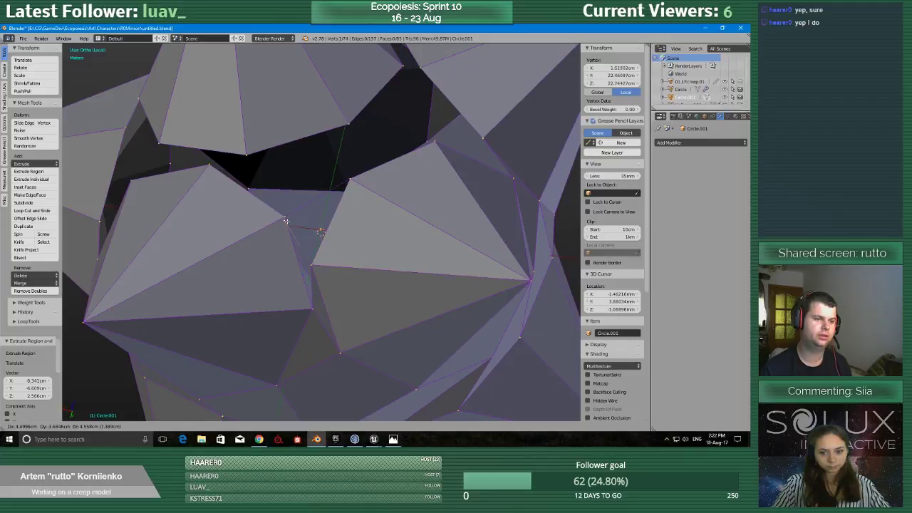
key(a)
click(44, 291)
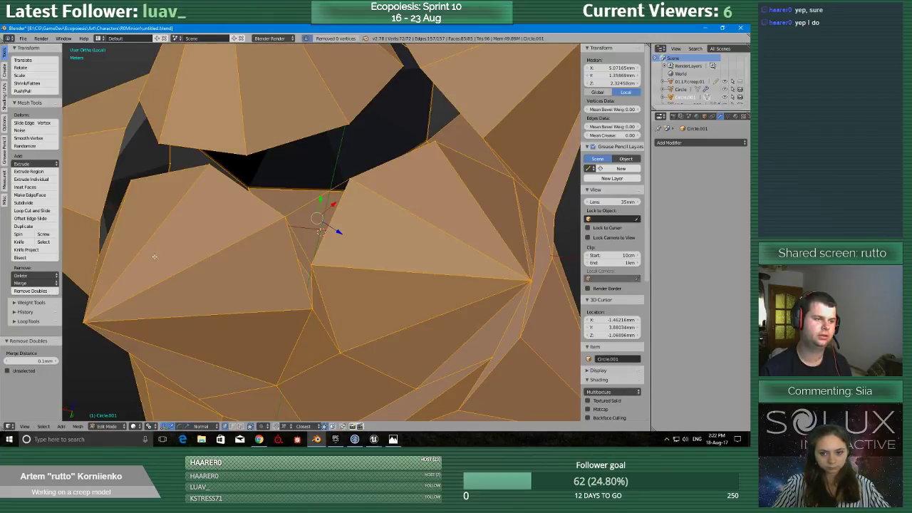
Fill the gap between the two neighbouring spikes' facing base edges with triangular faces.
right_click(286, 216)
shift+right_click(349, 183)
shift+right_click(308, 262)
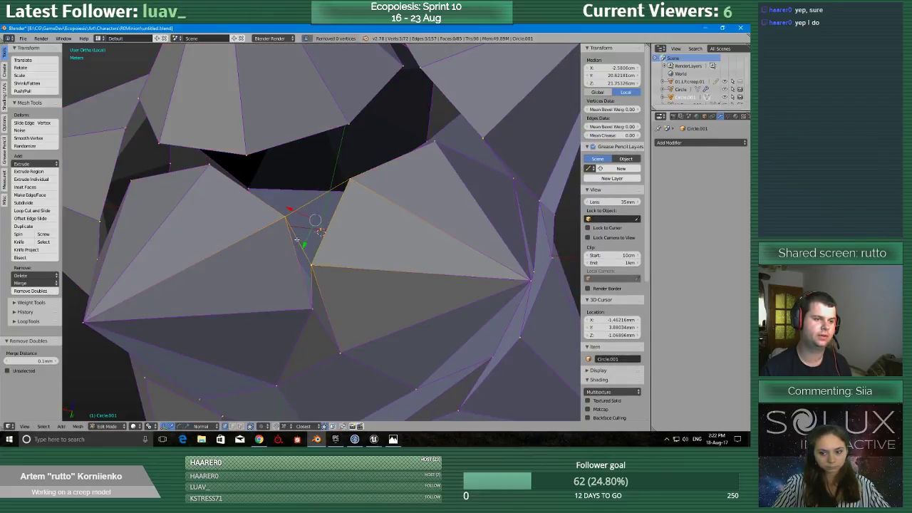
key(f)
middle_drag(317, 221, 335, 204)
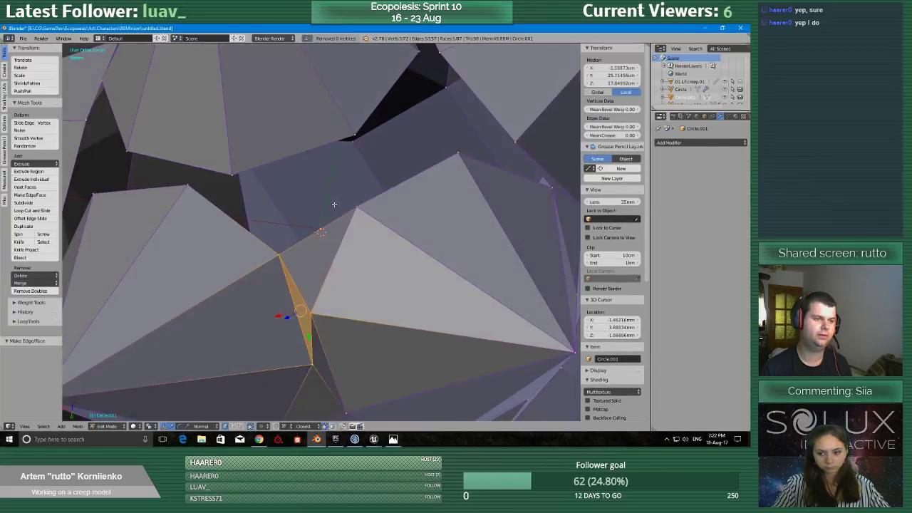
right_click(347, 138)
key(e)
right_click(357, 204)
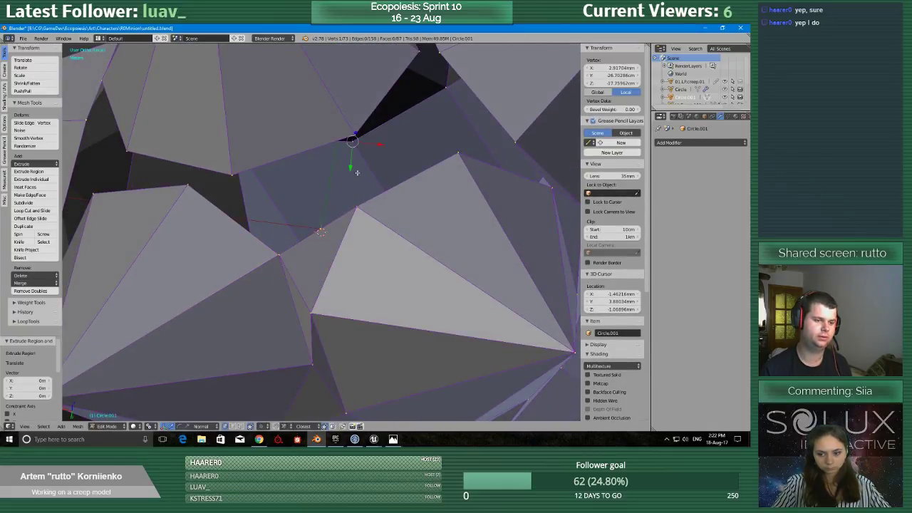
key(ctrl+z)
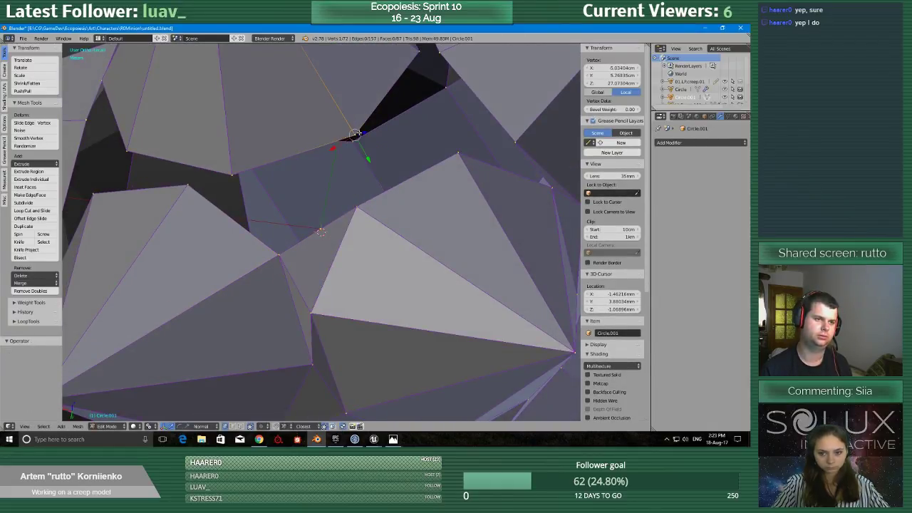
Connect the upper spike's lower base edge to the two lower spikes' facing corners with extruded edges and fill the four-sided opening.
key(e)
click(323, 219)
right_click(277, 255)
key(e)
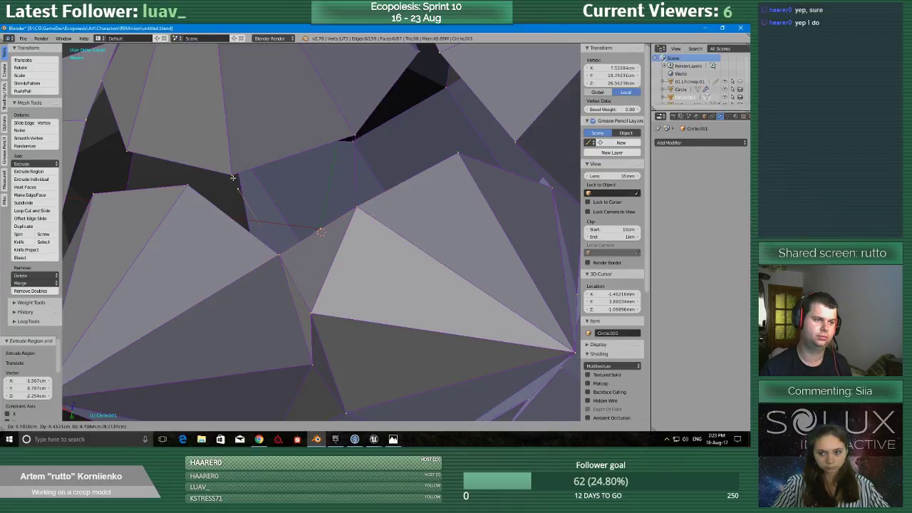
click(233, 177)
shift+right_click(356, 204)
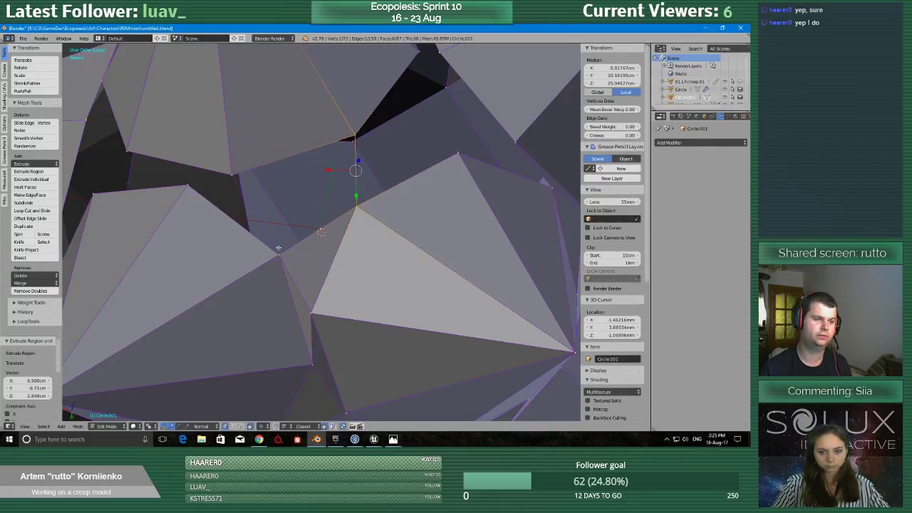
key(f)
Extrude the lower-left spike's top base corner onto both ends of the upper spike's lower base edge.
middle_drag(230, 169, 248, 170)
right_click(236, 222)
key(e)
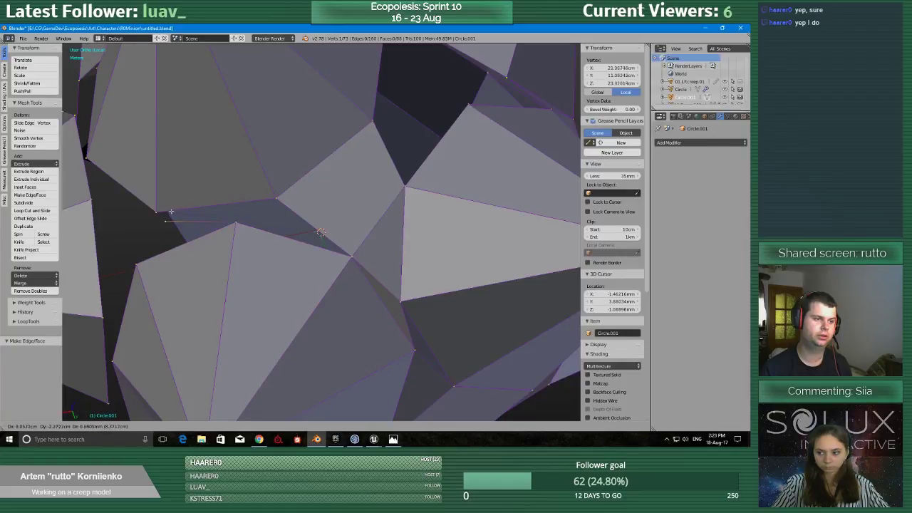
click(155, 214)
right_click(235, 222)
key(e)
click(276, 199)
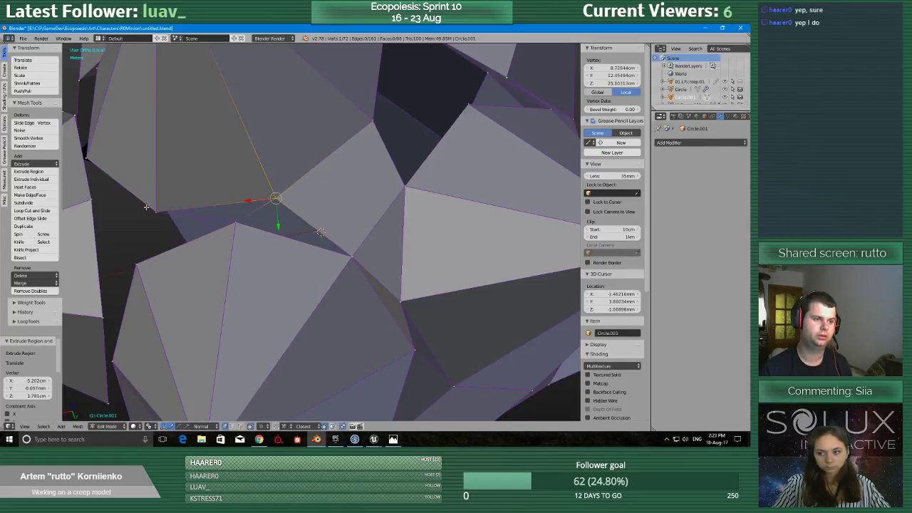
Fill the two triangles between the upper spike's lower base edge and the lower-left spike's top and inner corners.
right_click(157, 213)
shift+right_click(276, 199)
shift+right_click(236, 223)
key(f)
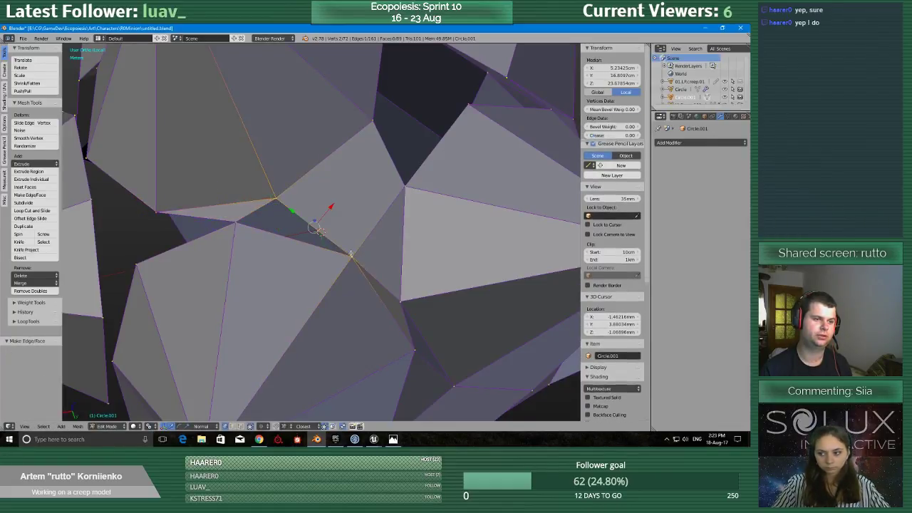
key(f)
Extrude the upper spike's lower base corner onto the lower spike's outer corner and fill the triangle along that lower spike's base edge.
middle_drag(303, 224, 337, 200)
right_click(238, 182)
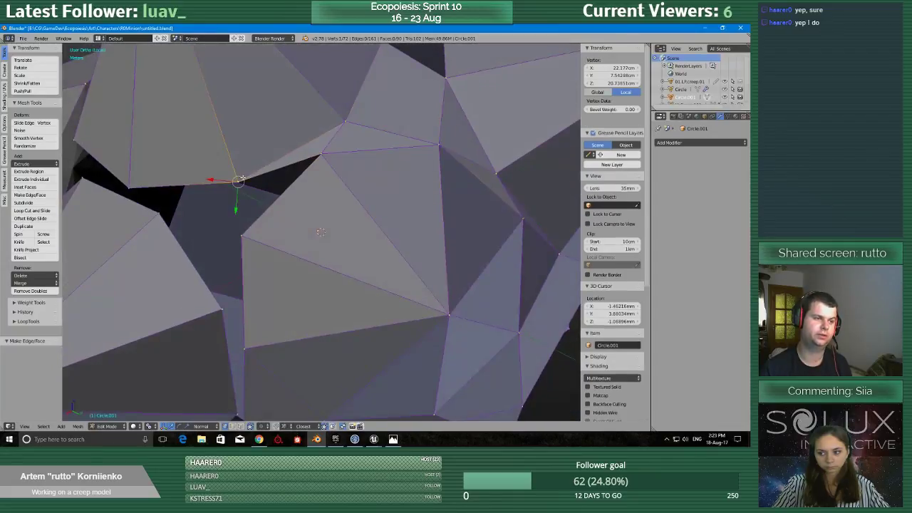
key(e)
click(241, 234)
right_click(238, 180)
shift+right_click(323, 154)
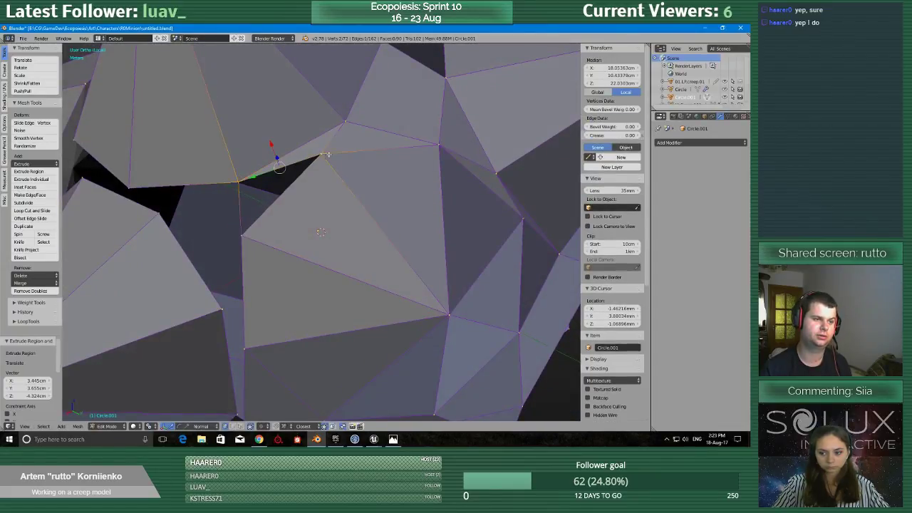
shift+right_click(243, 235)
key(f)
Connect the left spike's inner base edge to the upper and right spikes' facing corners with extruded edges and fill the four-sided opening.
middle_drag(242, 235, 285, 228)
right_click(228, 238)
key(e)
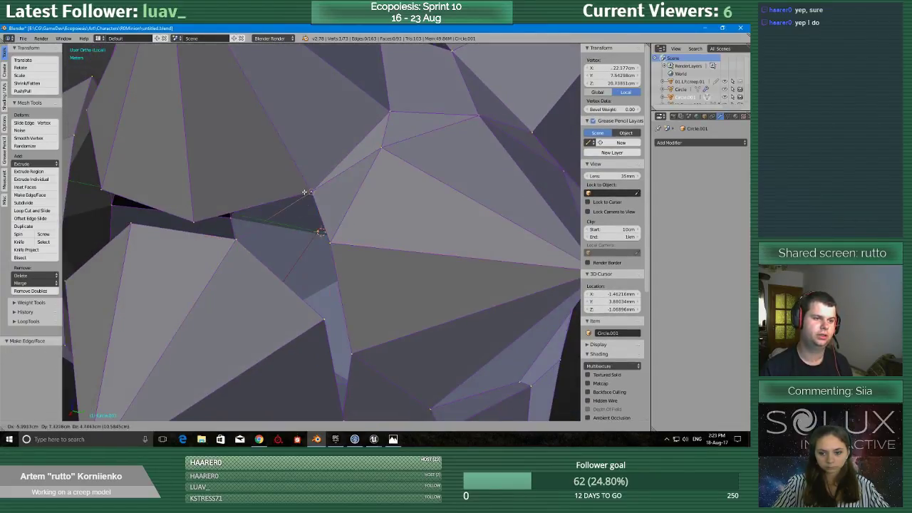
click(320, 232)
key(e)
click(324, 320)
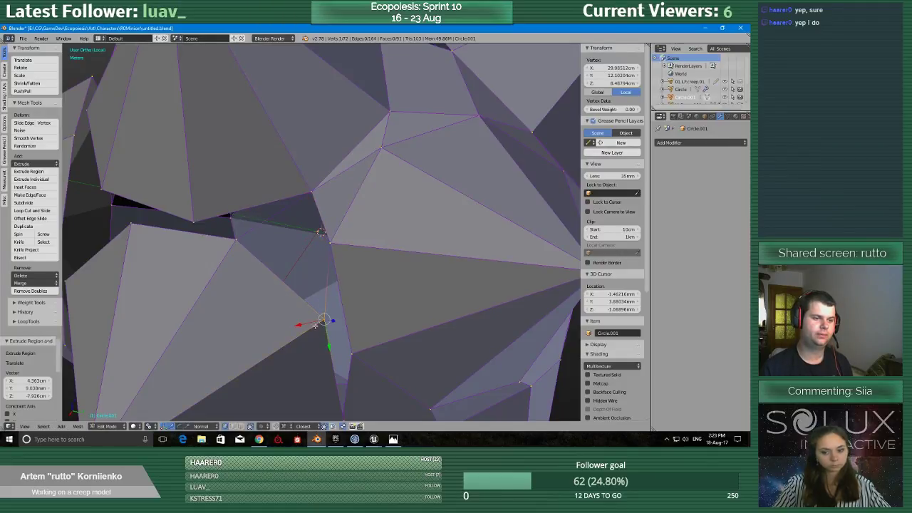
shift+right_click(236, 239)
key(f)
Delete the edge linking the upper spike's left base corner to the lower spike's left base corner.
middle_drag(327, 241, 312, 275)
right_click(299, 218)
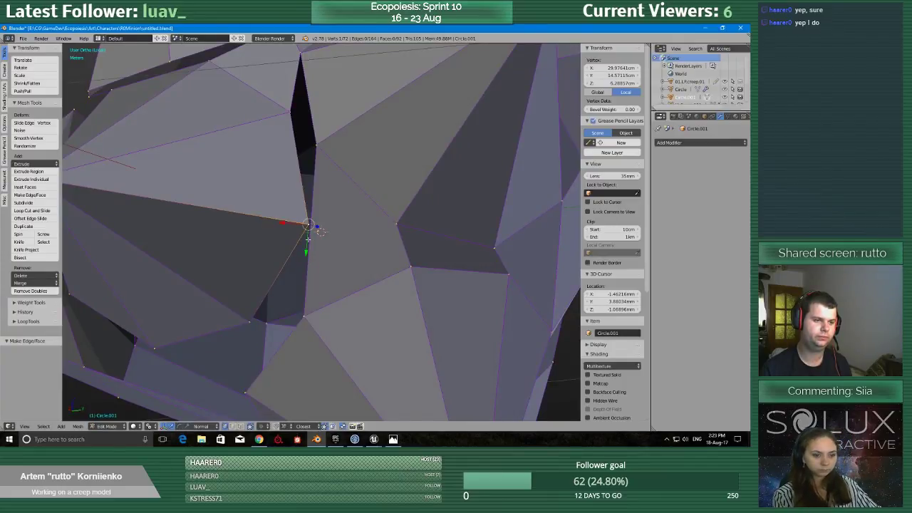
key(ctrl+Tab)
click(305, 249)
right_click(310, 245)
key(x)
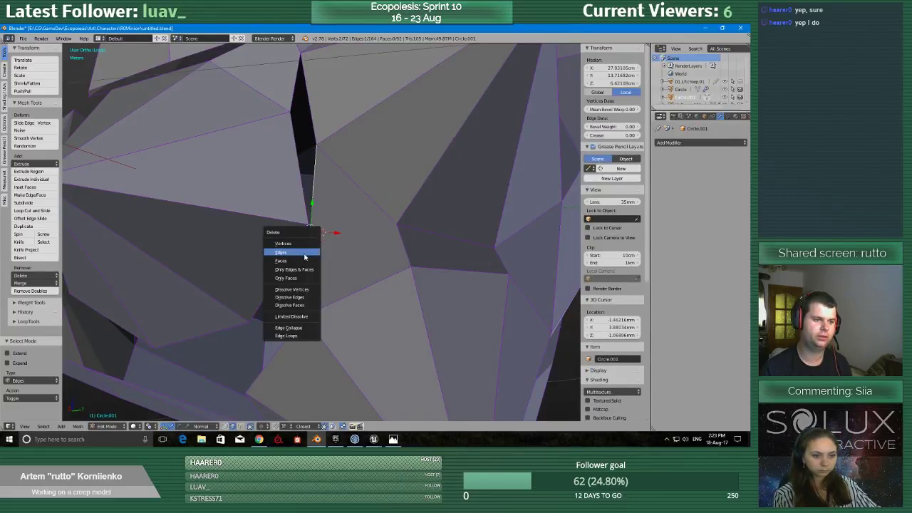
click(304, 255)
Return to vertex selection and extrude the left spike's lower inner corner onto the facing corners of the lower and upper spikes.
key(ctrl+Tab)
click(292, 243)
right_click(303, 226)
key(e)
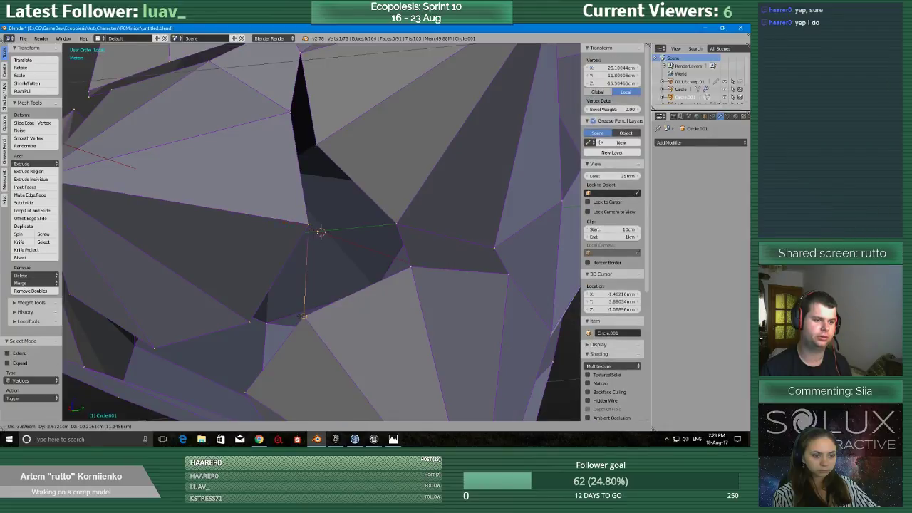
click(301, 316)
right_click(396, 225)
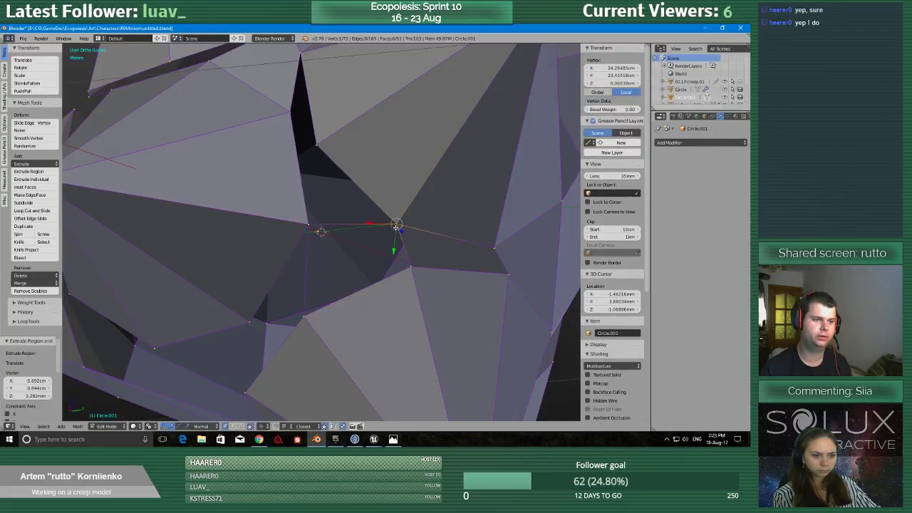
Extrude the left spike's upper inner corner onto the right spike's left corner and fill the narrow triangle above that edge.
right_click(285, 110)
key(e)
click(315, 140)
shift+right_click(291, 120)
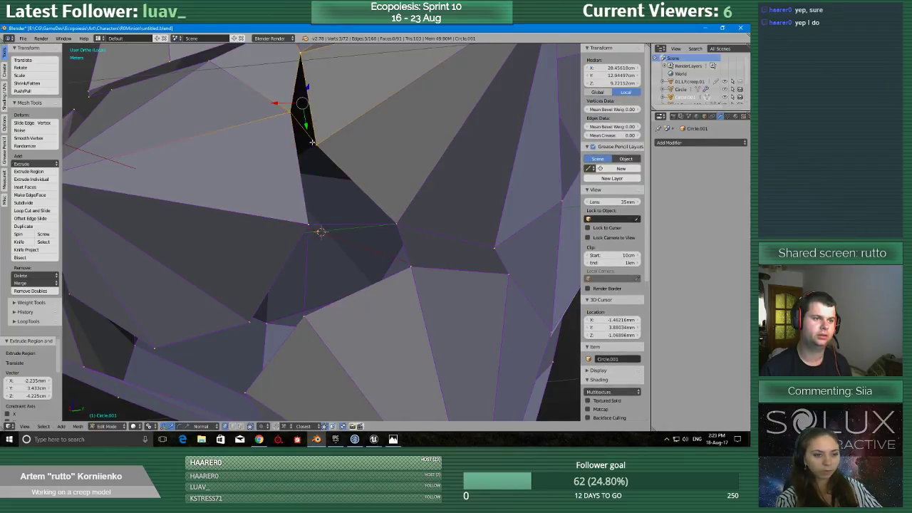
middle_drag(312, 142, 369, 222)
key(f)
Extrude the right spike's left corner onto the left spike's lower inner corner and fill the narrow triangle beside the new edge.
right_click(291, 114)
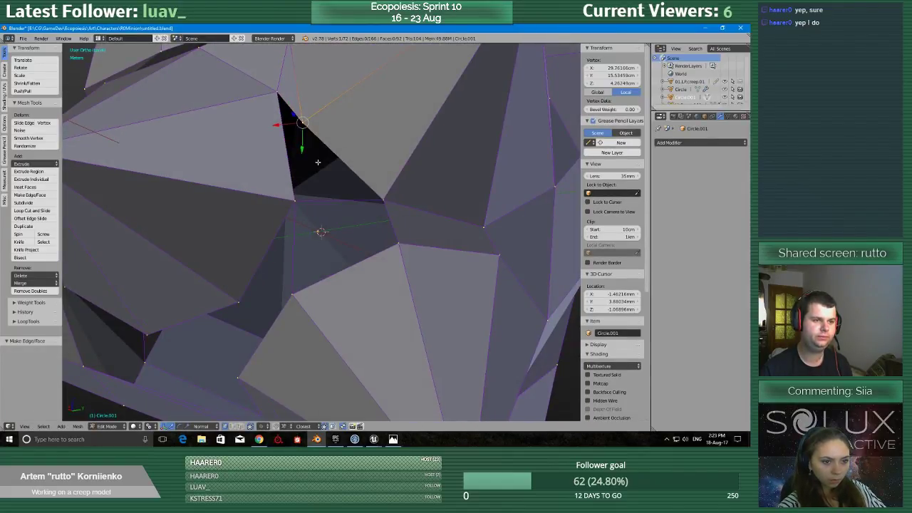
key(e)
click(299, 204)
right_click(277, 92)
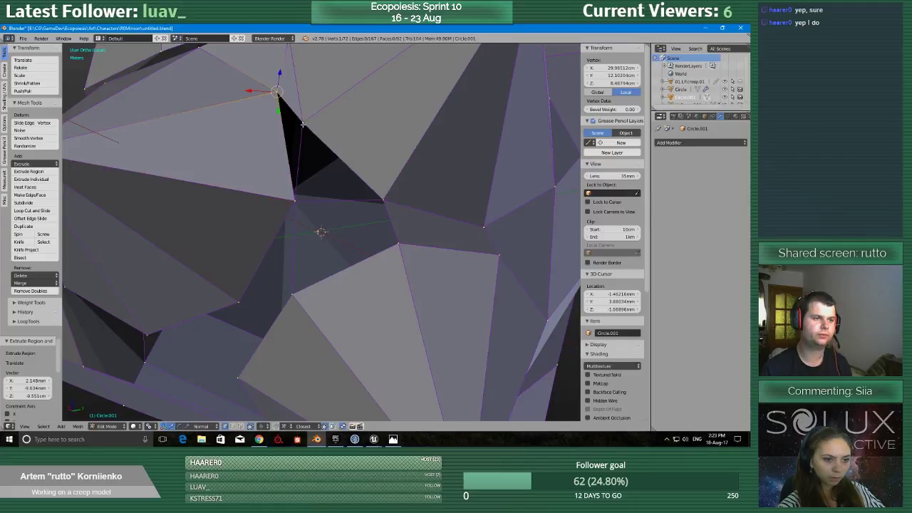
shift+right_click(302, 122)
shift+right_click(294, 200)
key(f)
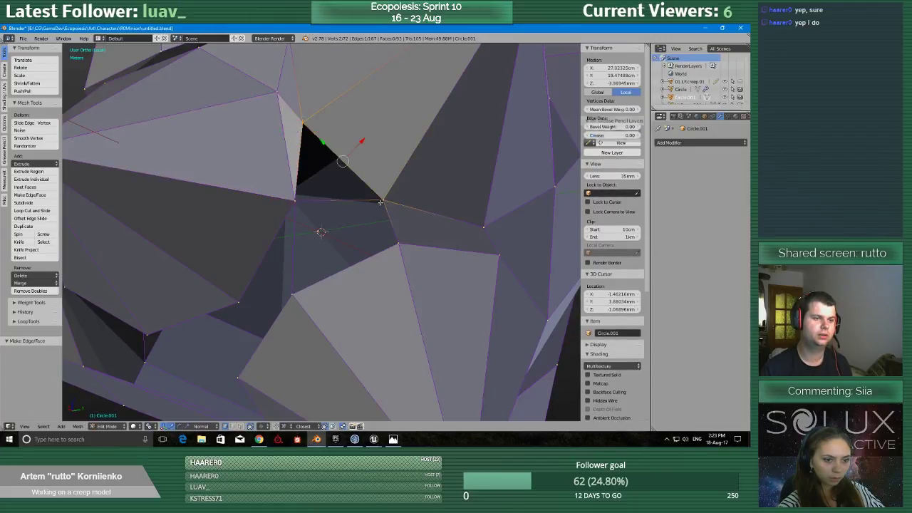
Fill the triangle between the left and right spikes' inner corners and the four-sided gap down to the lower spike.
right_click(294, 200)
shift+right_click(383, 201)
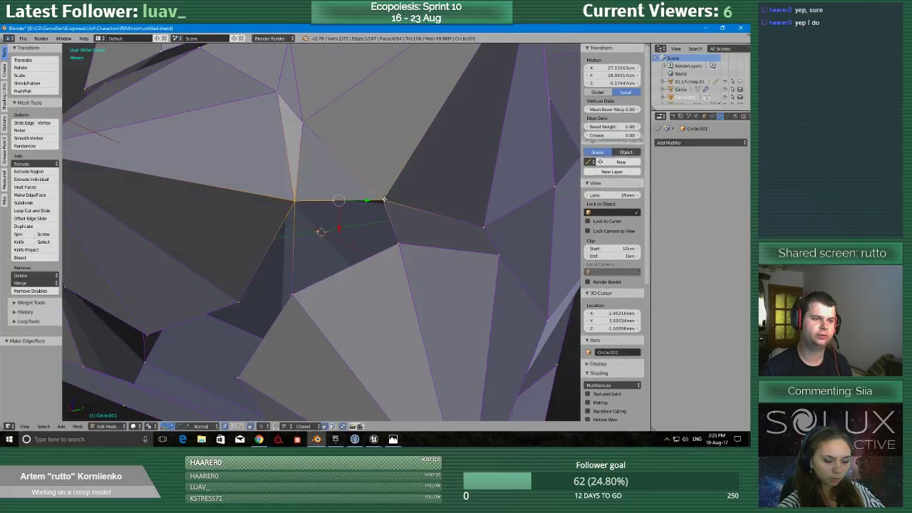
shift+right_click(398, 244)
Extrude the left spike's bottom corner onto the lower spike's left corner and fill the four-sided gap between the two spikes.
right_click(238, 302)
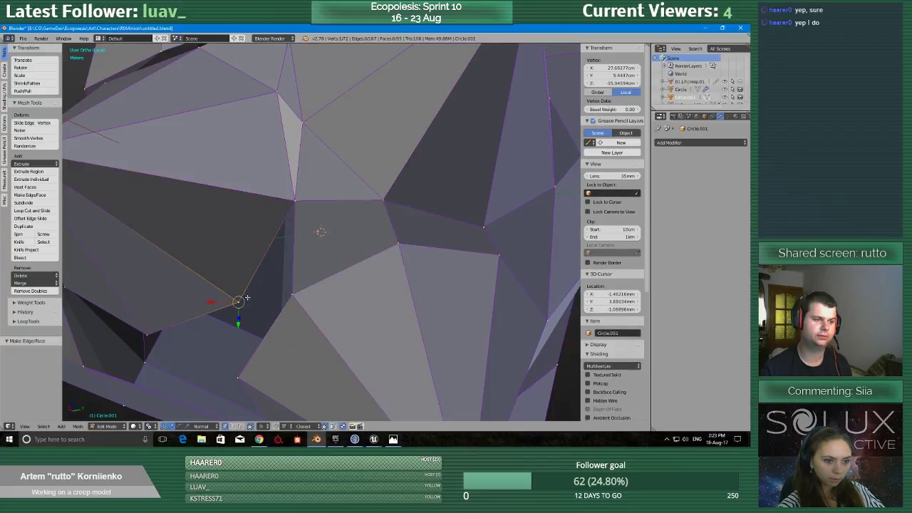
key(e)
click(237, 379)
right_click(238, 302)
shift+right_click(295, 200)
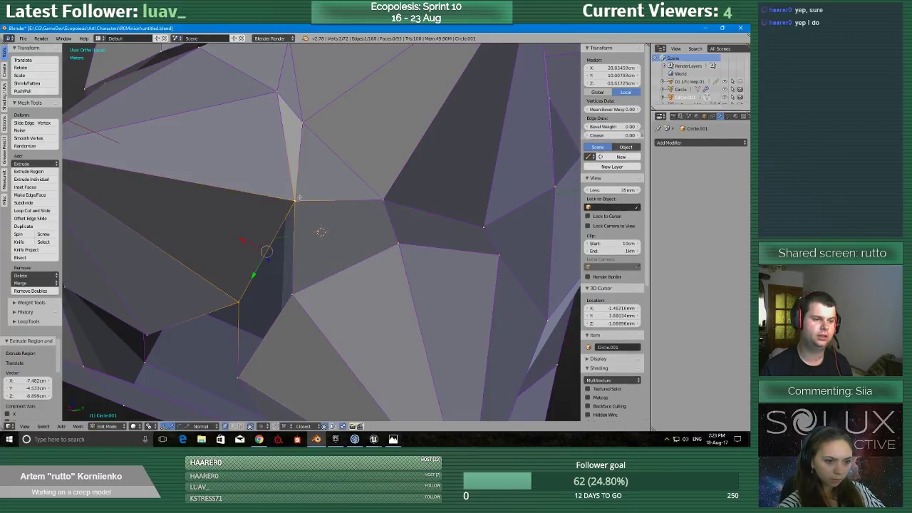
shift+right_click(292, 294)
key(f)
Extrude the upper spike's lowest base corner onto the lower spike's left corner and fill the triangle formed with its neighbouring base corner.
middle_drag(241, 370, 271, 324)
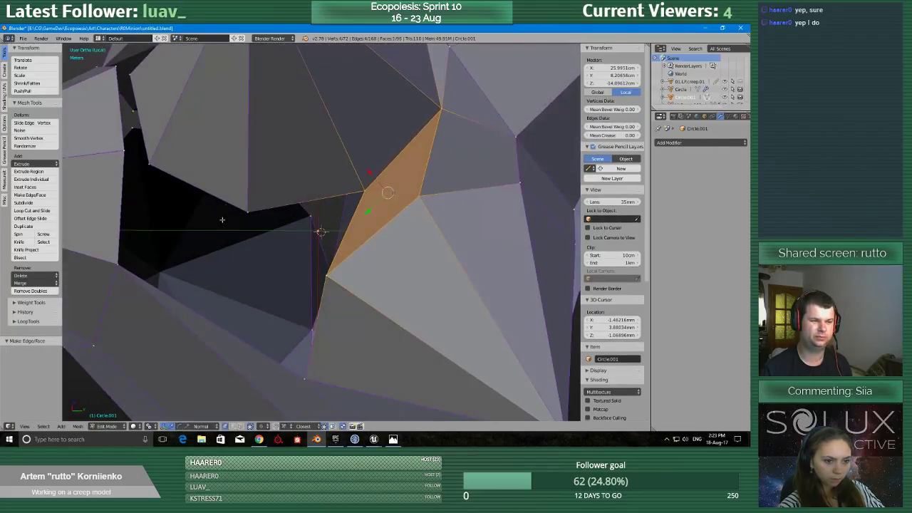
right_click(245, 211)
key(e)
click(324, 274)
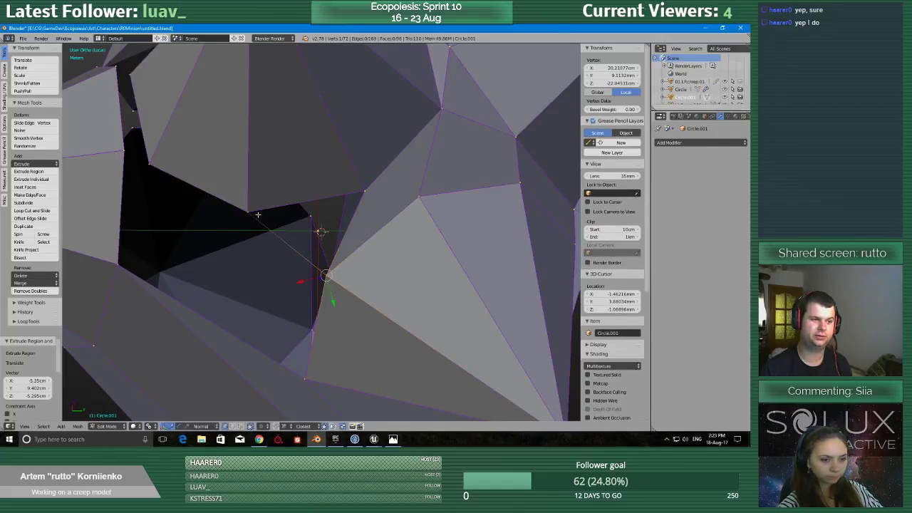
shift+right_click(367, 189)
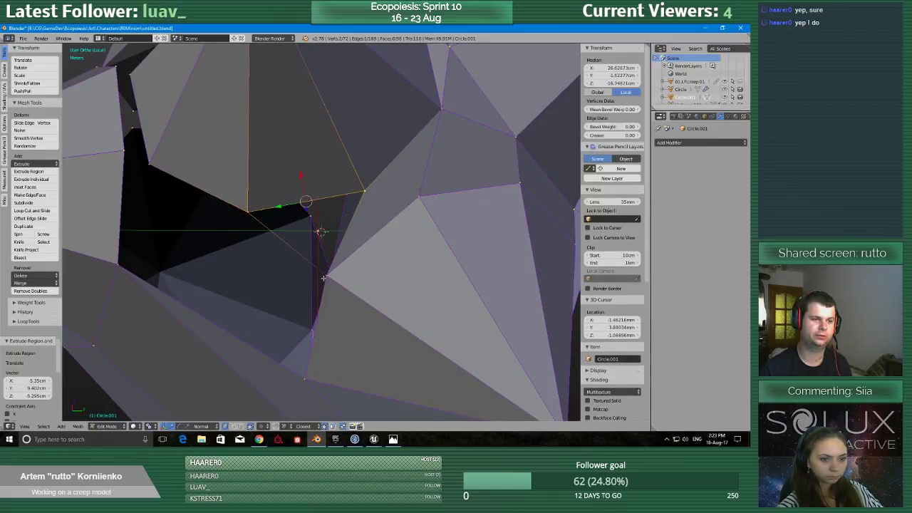
shift+right_click(327, 276)
key(f)
Connect the upper spike's bottom corner to the left corner of the lower surface with an extruded edge and fill the four-sided opening below.
scroll(325, 276, down, 2)
mouse_move(324, 276)
middle_down()
mouse_move(342, 276)
mouse_move(335, 283)
middle_up()
right_click(319, 325)
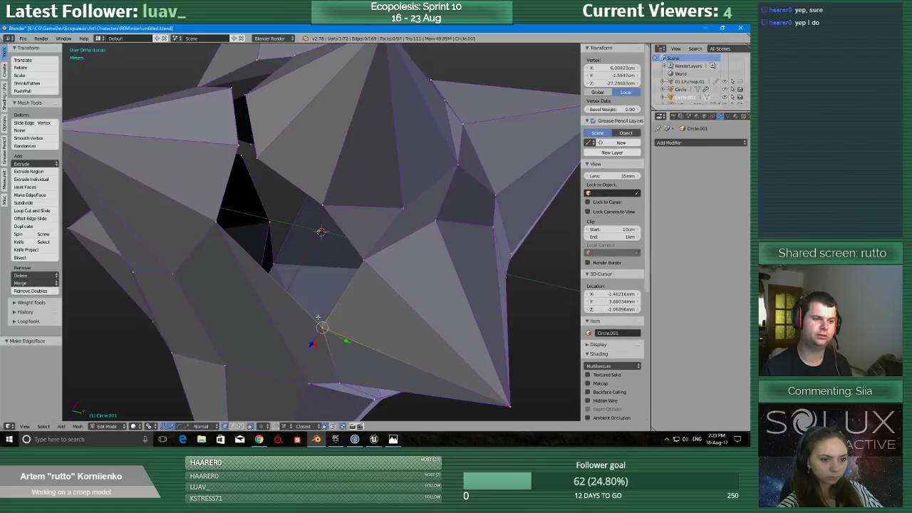
key(g)
click(320, 204)
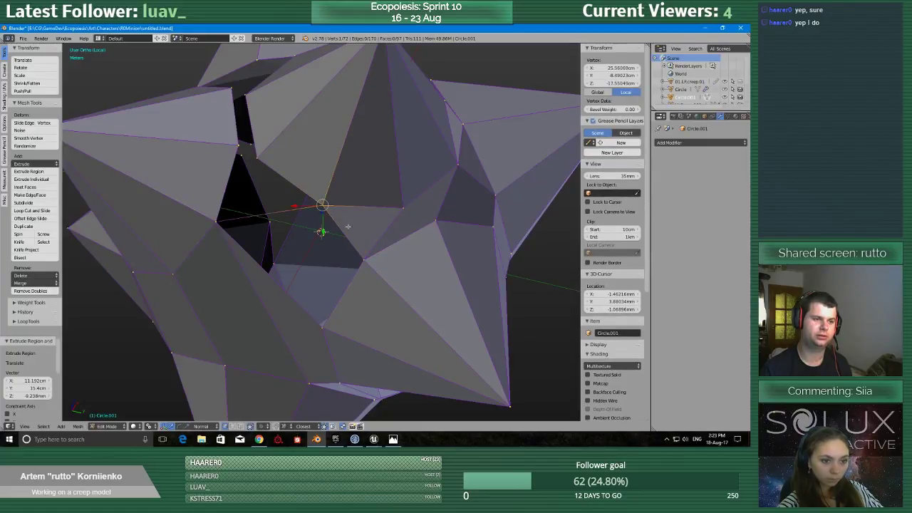
shift+right_click(217, 224)
key(f)
Link the left spike's lower inner corner to the upper spike's left corner and the surface corner below, and fill the resulting triangle.
middle_drag(218, 224, 224, 236)
right_click(222, 231)
key(e)
click(277, 192)
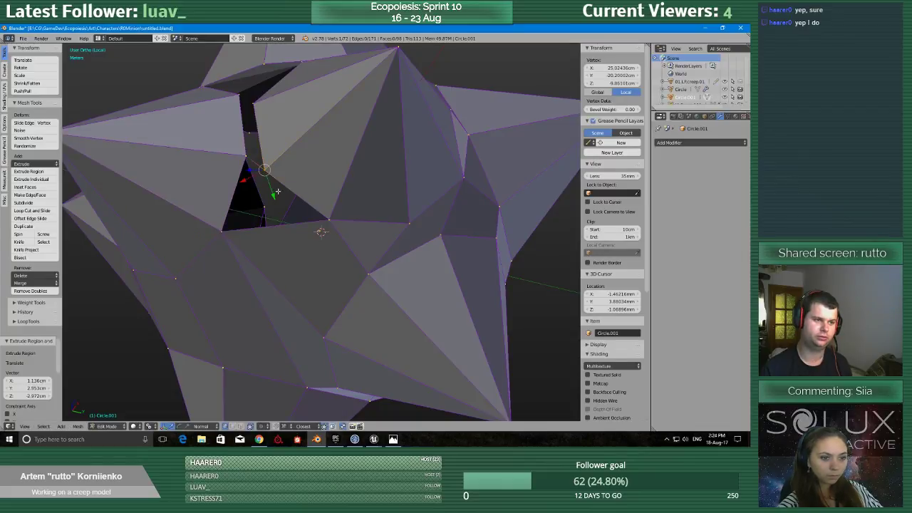
key(e)
click(226, 236)
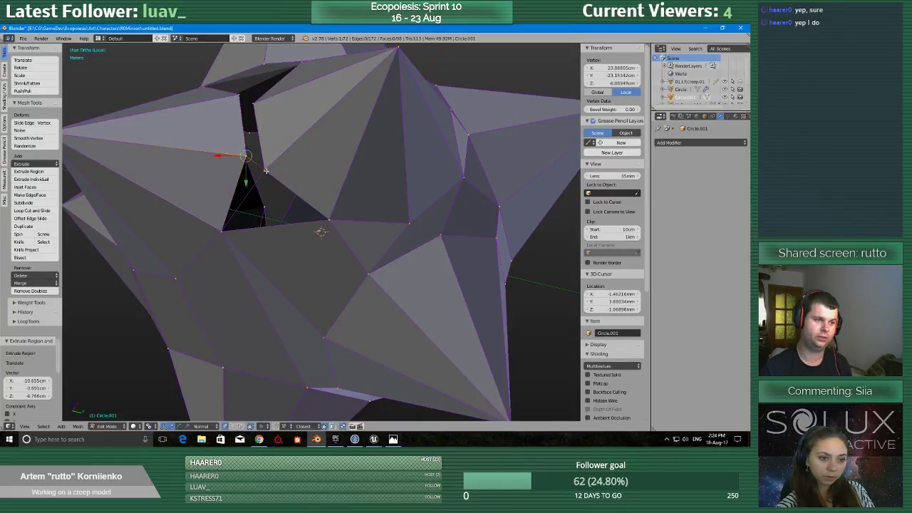
shift+right_click(266, 171)
shift+right_click(218, 235)
key(f)
Fill the remaining triangle between the upper spike's lower-left base edge and the surface corner below the left spike.
right_click(265, 171)
shift+right_click(328, 221)
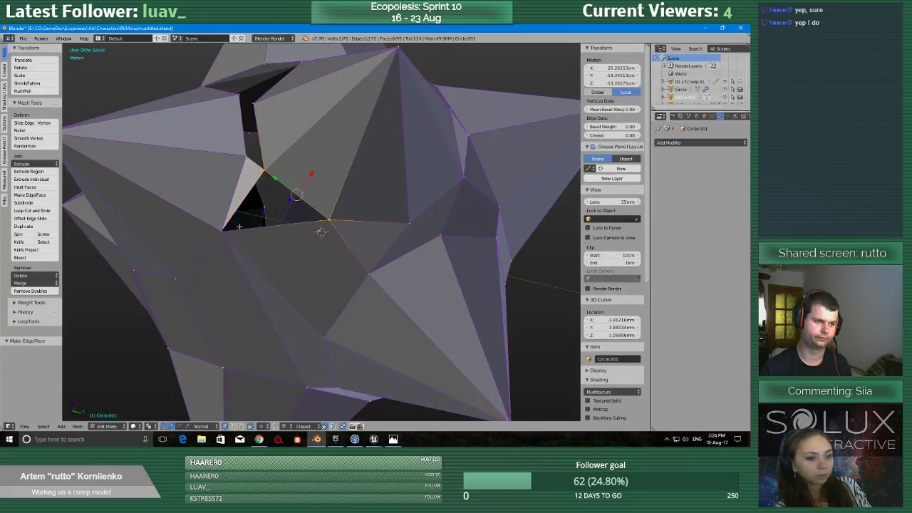
shift+right_click(229, 229)
key(f)
Bridge the left and right spikes' facing upper corners with an extruded edge and fill the narrow four-sided gap below it.
middle_drag(285, 198, 292, 242)
right_click(250, 165)
key(e)
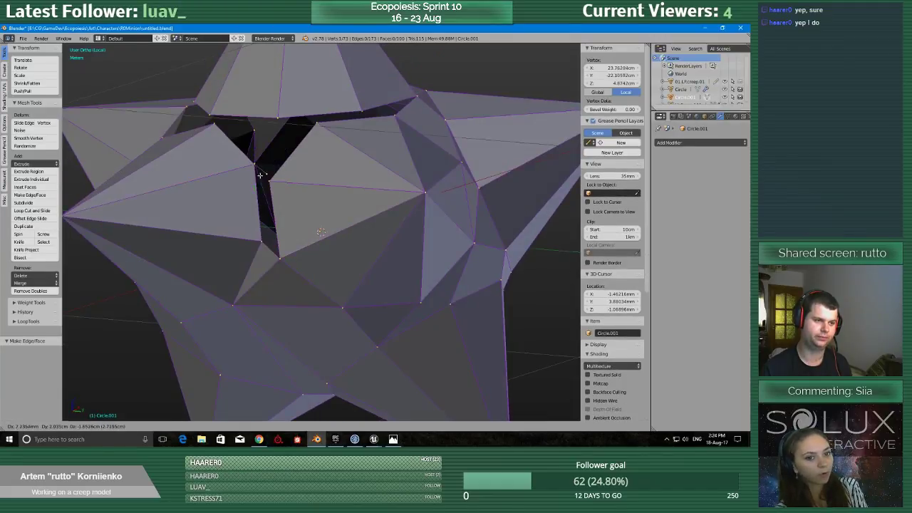
click(260, 175)
key(f)
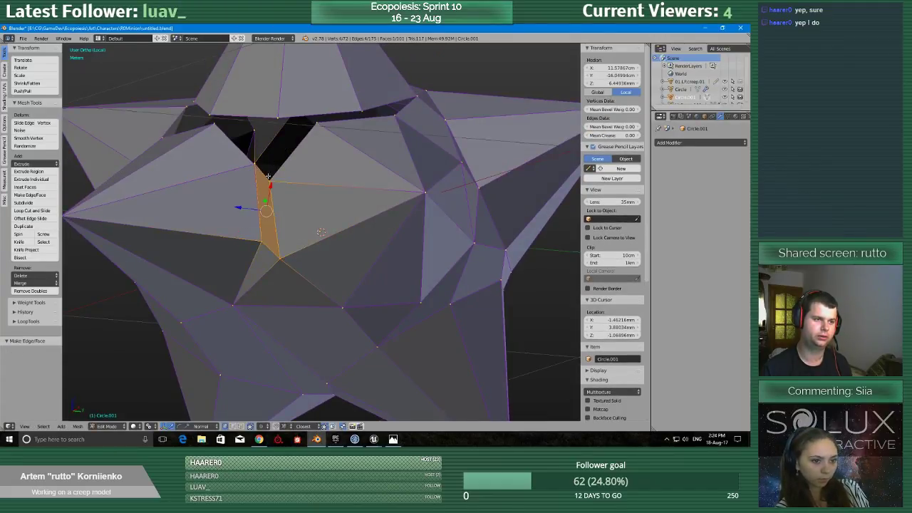
middle_drag(260, 156, 271, 193)
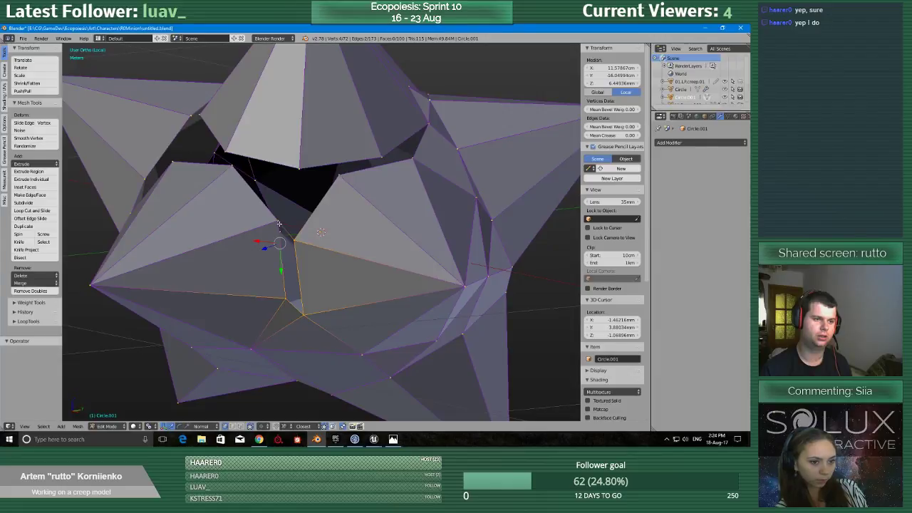
key(a)
right_click(278, 223)
shift+right_click(295, 240)
shift+right_click(303, 314)
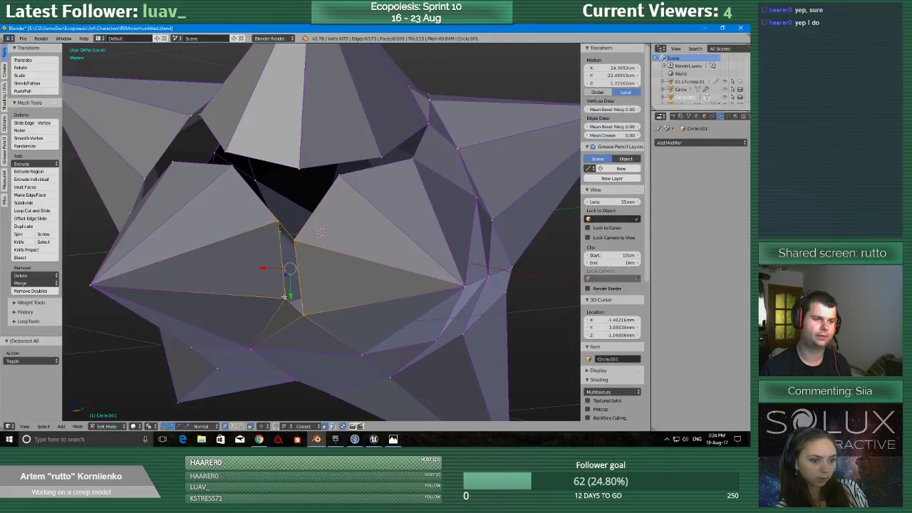
key(f)
Extrude the front spike's two upper corners onto the top spike's base corners, filling the four-sided gap and the adjacent triangle.
middle_drag(284, 297, 303, 314)
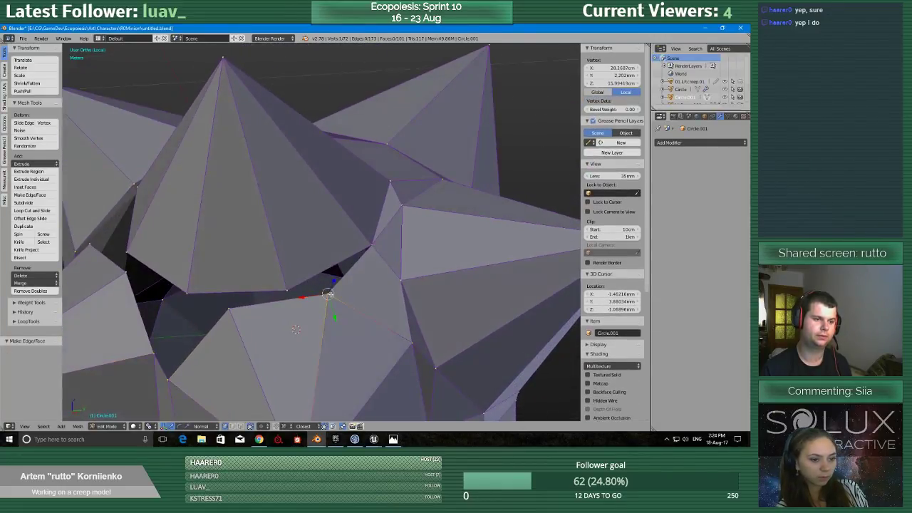
key(e)
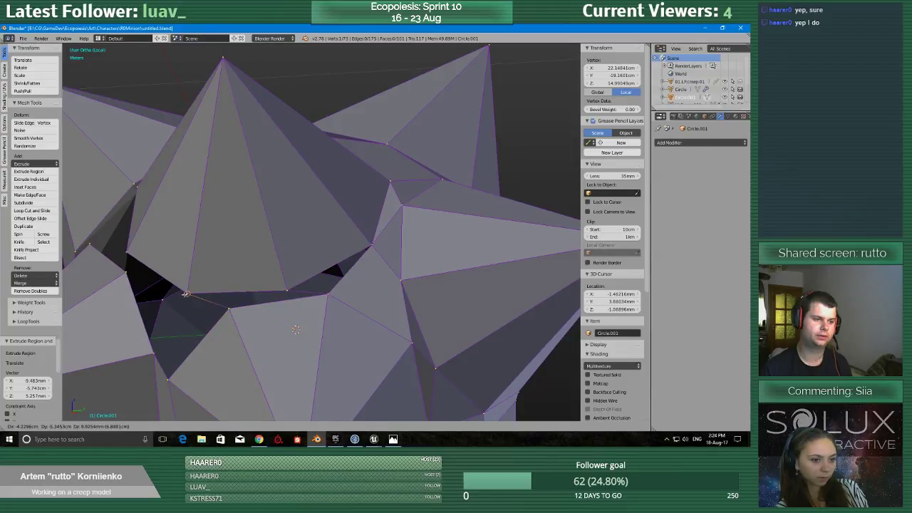
click(186, 294)
shift+right_click(324, 294)
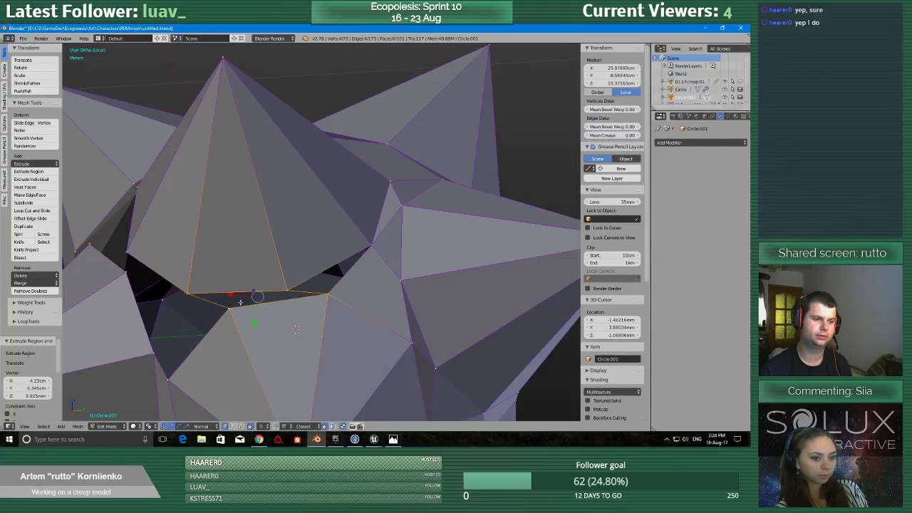
key(f)
middle_drag(321, 292, 327, 286)
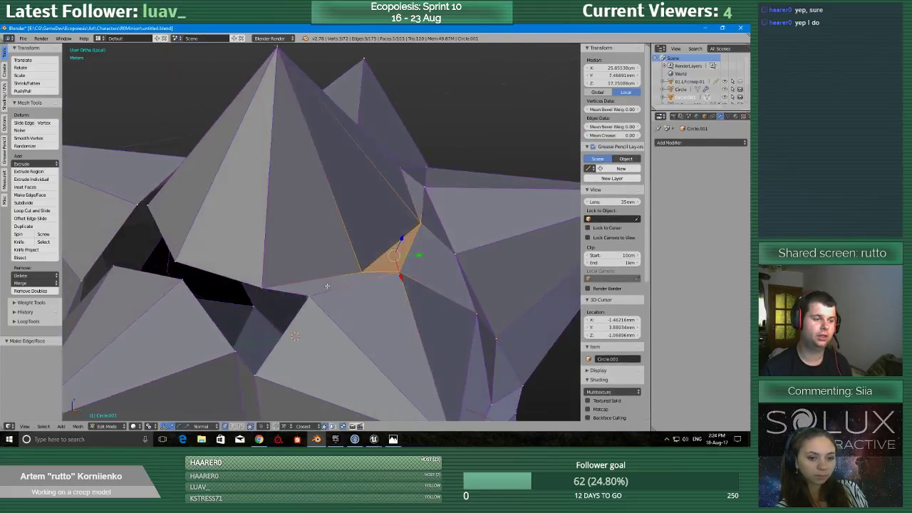
Extrude the top spike's front base corner onto the left spike's inner corner and fill the four-sided gap beside the front spike.
scroll(326, 286, up, 1)
right_click(245, 300)
key(e)
click(212, 366)
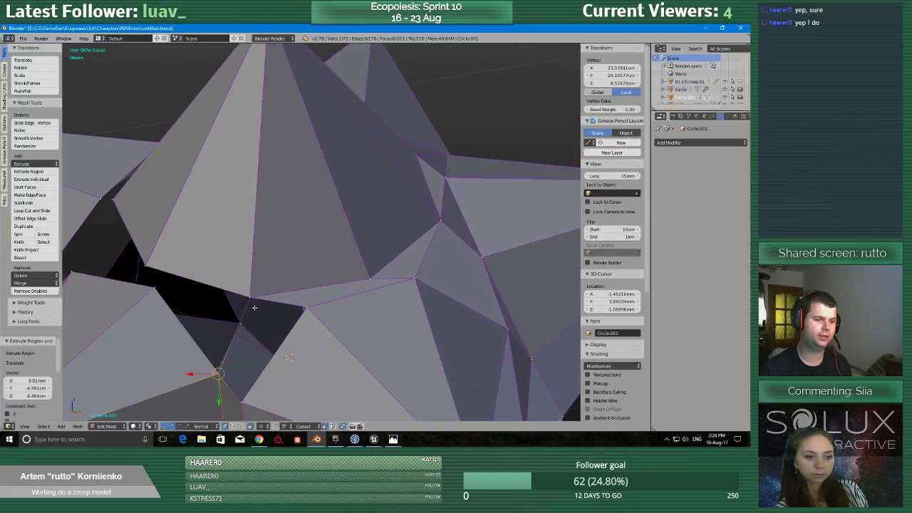
right_click(253, 304)
shift+right_click(306, 308)
key(f)
Extrude the left spike's upper corner onto the top spike's next base corner and fill the dark opening between the two spikes.
middle_drag(214, 372, 195, 324)
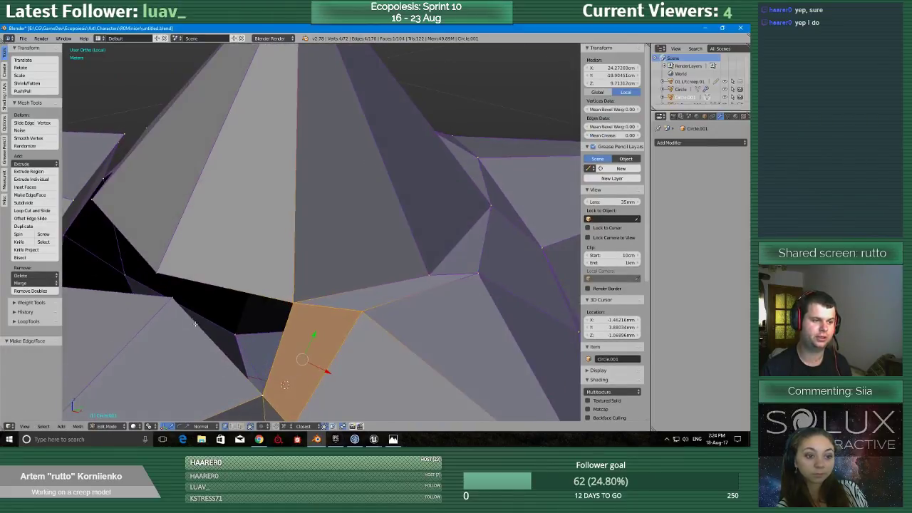
right_click(168, 296)
key(e)
click(155, 276)
shift+right_click(291, 304)
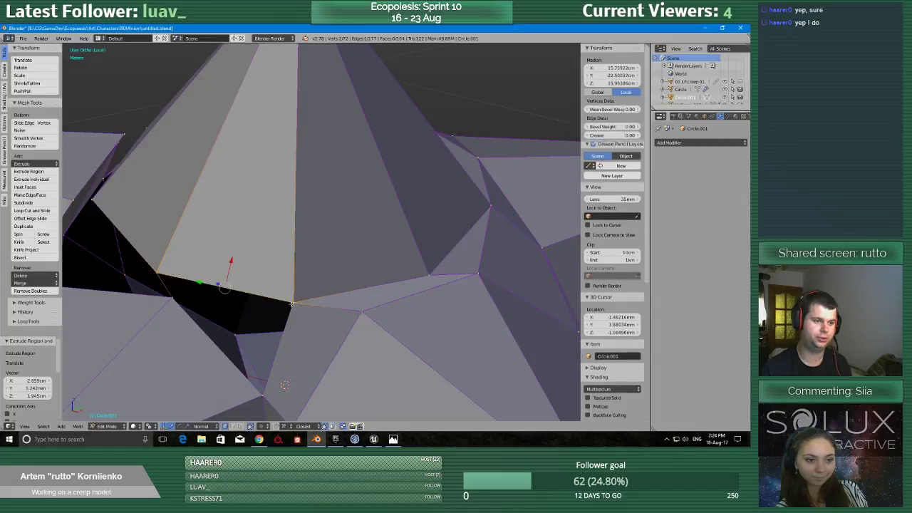
key(f)
Extrude the top spike's left base corner onto the front spike's upper-left corner and fill the four-sided gap between them.
middle_drag(162, 298, 238, 275)
right_click(240, 229)
key(e)
click(250, 299)
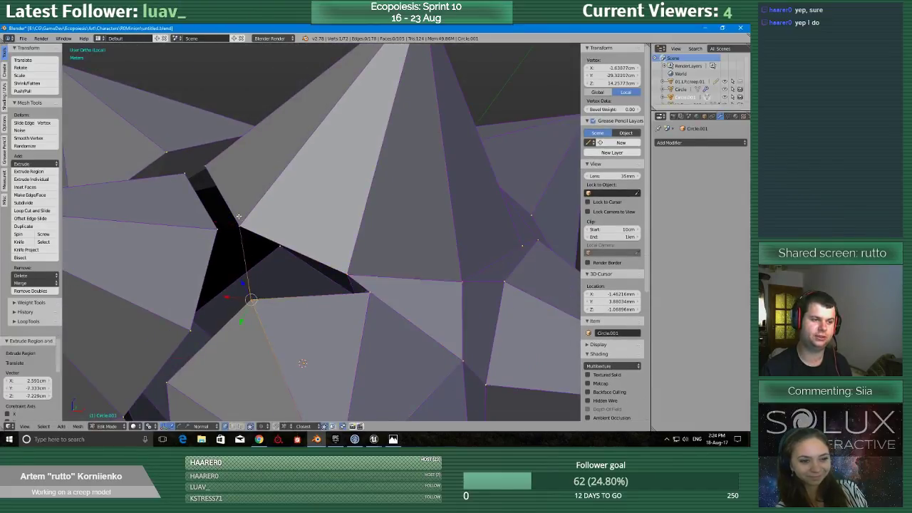
shift+right_click(373, 273)
key(f)
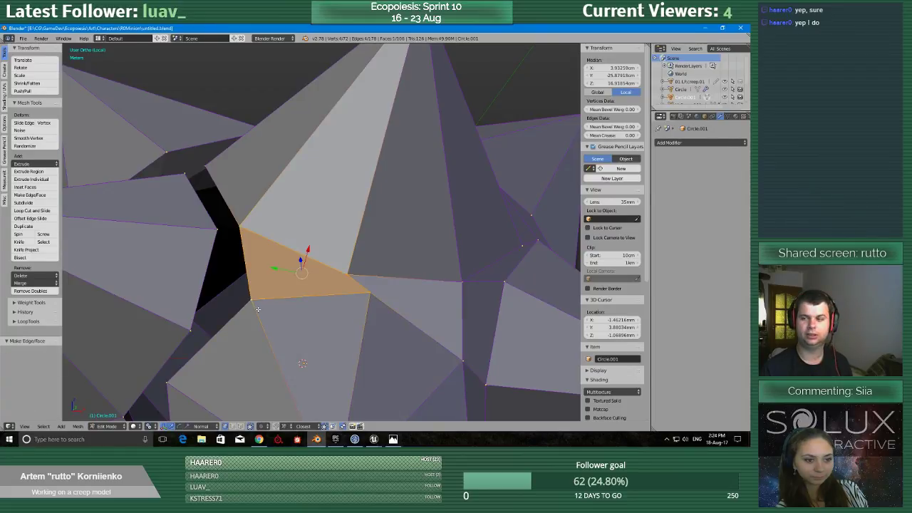
Connect the left spike's two inner corners to the facing corners of the top and front spikes and fill the four-sided gap.
scroll(257, 309, down, 3)
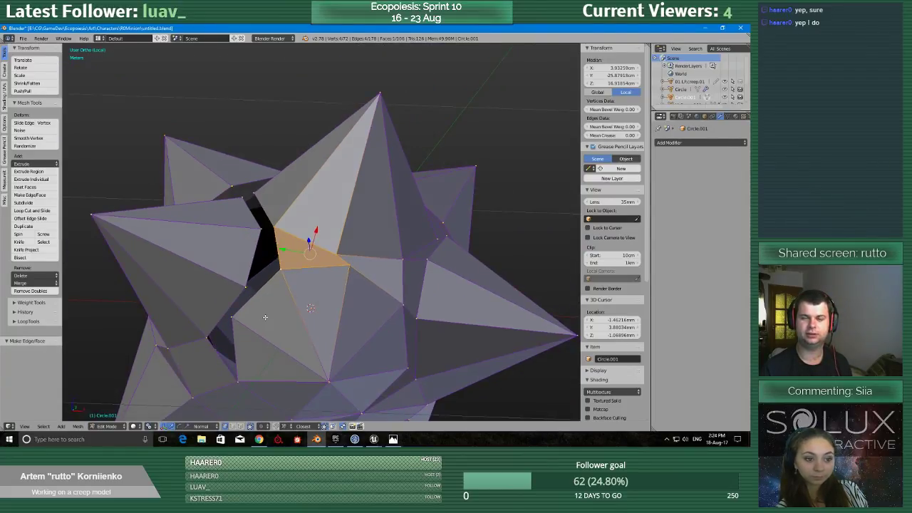
scroll(264, 309, up, 3)
right_click(240, 224)
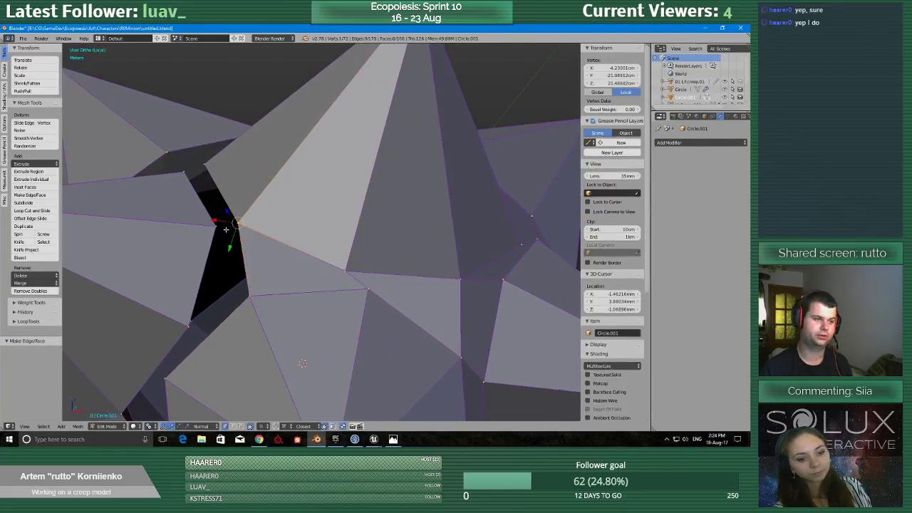
key(e)
click(235, 232)
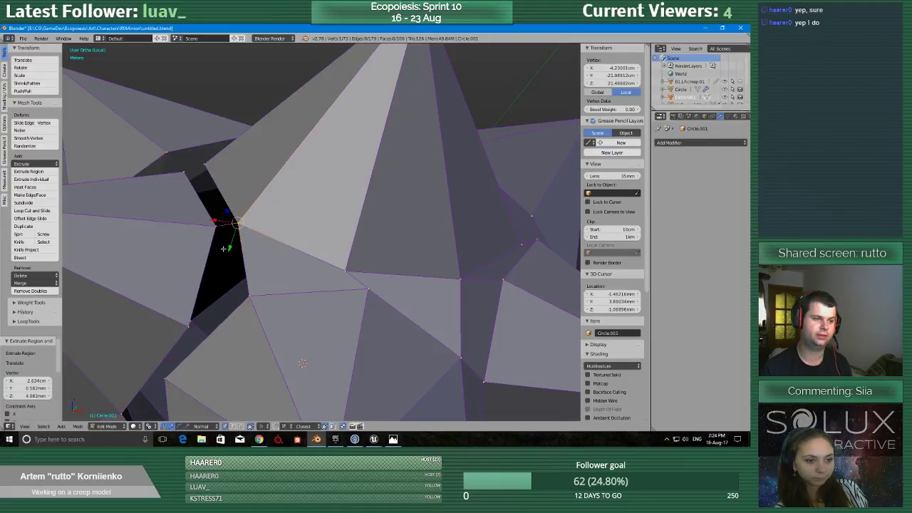
middle_drag(184, 326, 200, 316)
key(e)
click(257, 289)
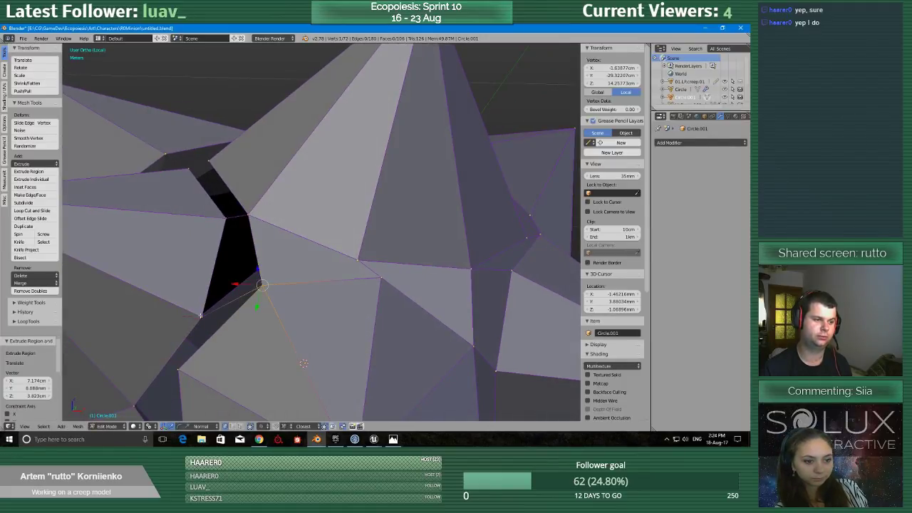
shift+right_click(222, 220)
shift+right_click(250, 220)
key(f)
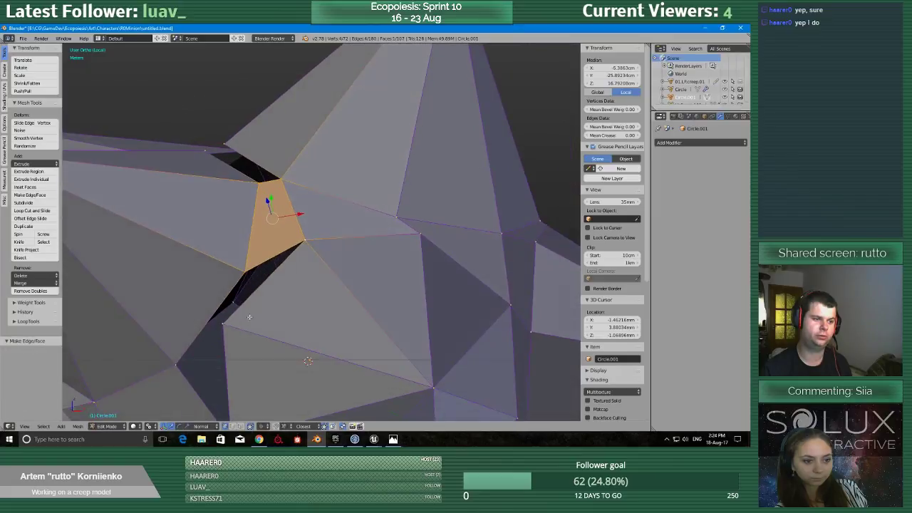
Extrude the front spike's left corner onto the left spike's bottom corner and fill the narrow four-sided gap above the new edge.
middle_drag(258, 299, 214, 321)
right_click(177, 363)
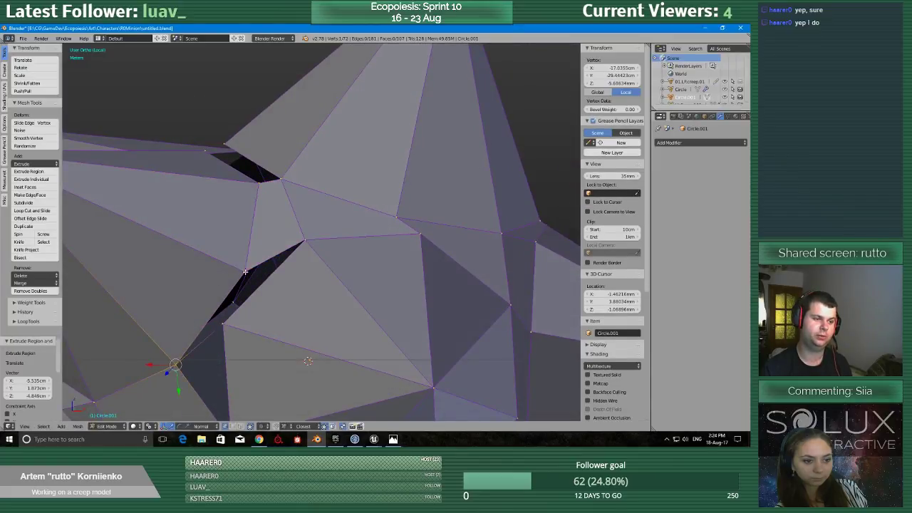
shift+right_click(307, 242)
key(f)
Fill the dark triangular hole between the left spike's bottom corner and the front spike's left base edge.
middle_drag(230, 329, 236, 302)
right_click(223, 208)
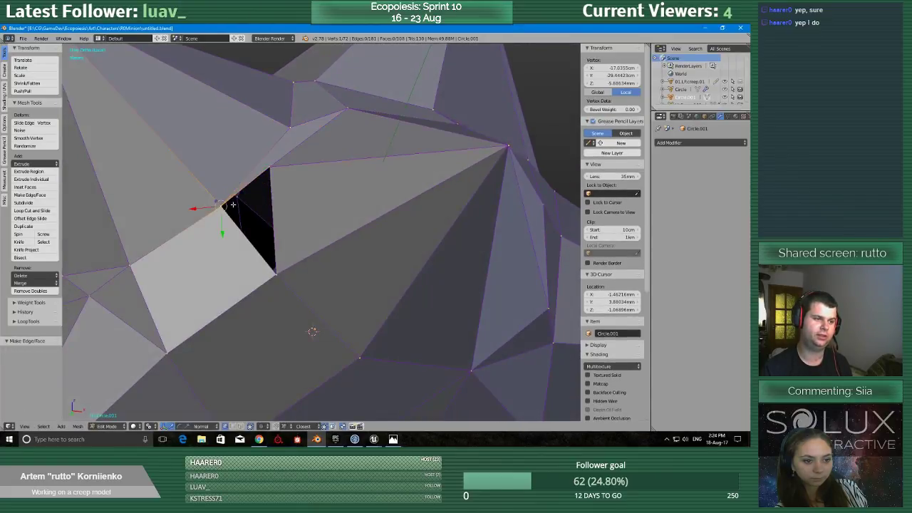
shift+right_click(269, 169)
shift+right_click(272, 273)
key(f)
Extrude the lower spike's upper corner onto the upper spike's bottom corner beside the remaining large opening.
scroll(273, 273, down, 5)
middle_drag(273, 278, 321, 347)
scroll(370, 337, up, 4)
right_click(359, 320)
key(e)
click(360, 305)
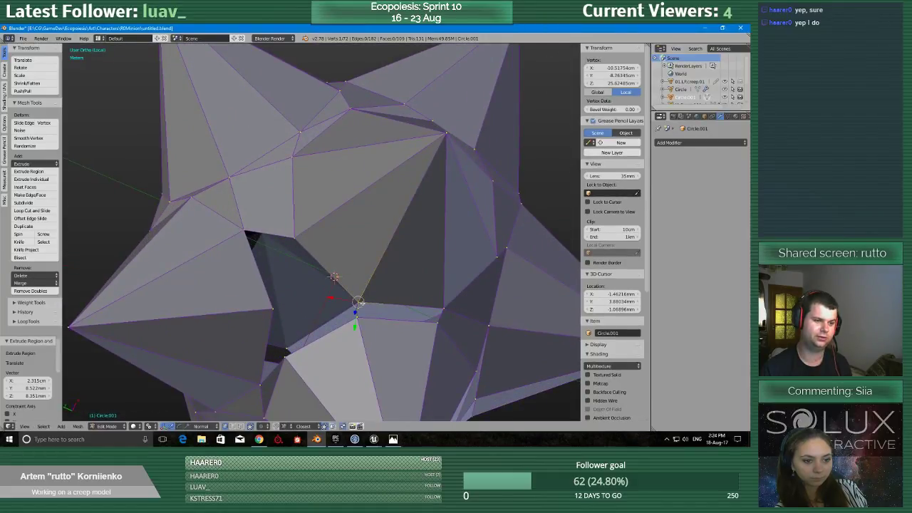
Fill the narrow four-sided strip between the upper spike's base edge and the lower spike's top edge.
shift+right_click(444, 308)
shift+right_click(438, 323)
key(f)
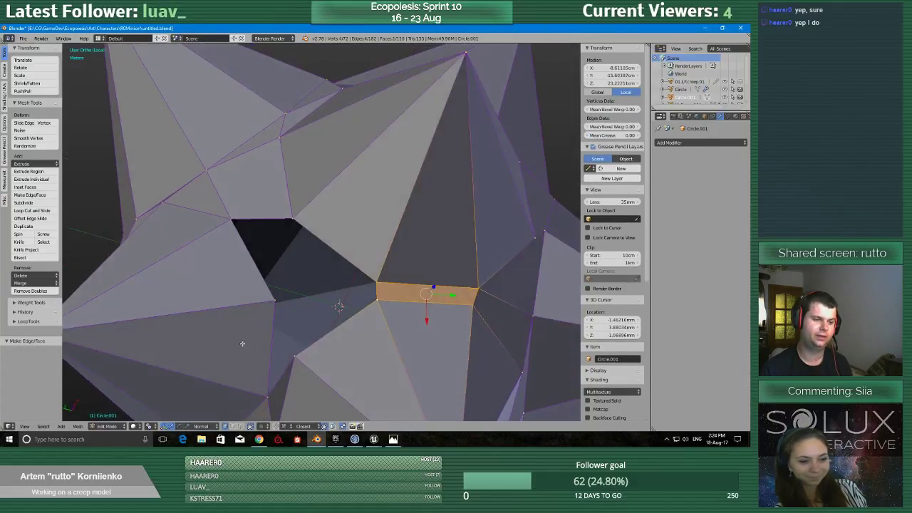
Extrude the left spike's inner corner onto the lower spike's upper-left corner and fill the triangular gap beside the new edge.
right_click(273, 309)
middle_drag(285, 316, 287, 290)
key(e)
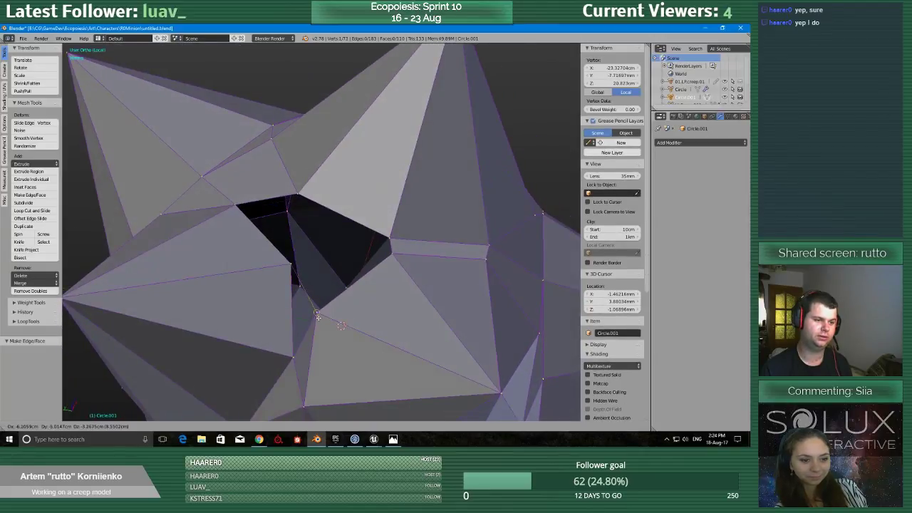
click(298, 359)
shift+right_click(316, 312)
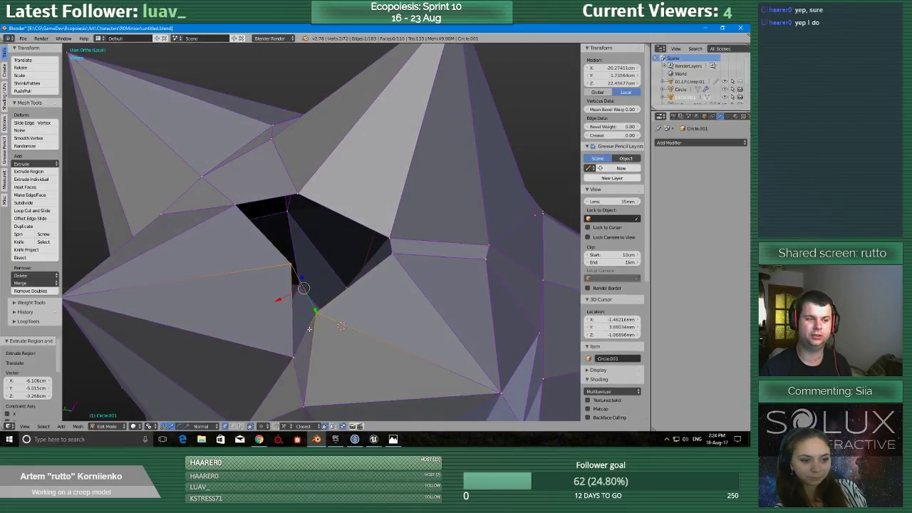
shift+right_click(294, 355)
middle_drag(309, 298, 285, 292)
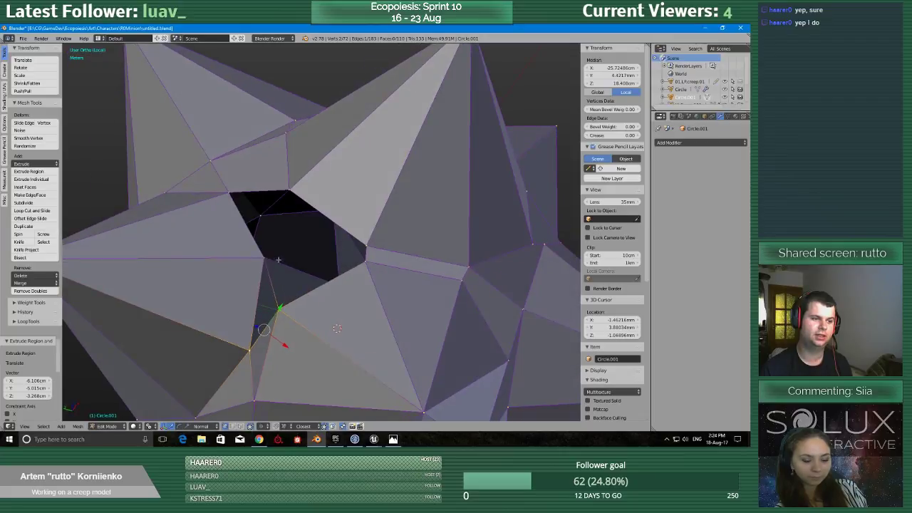
shift+right_click(259, 258)
key(f)
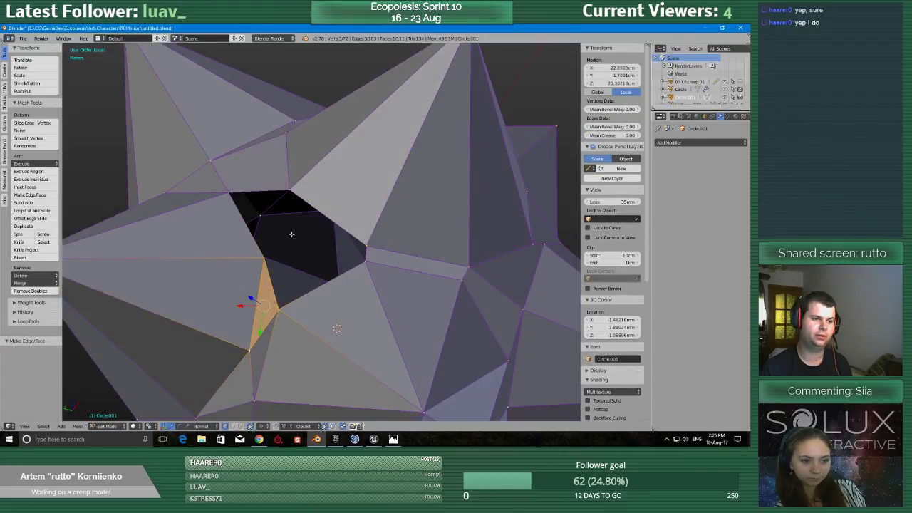
Extrude the left spike's inner corner onto the upper spike's bottom corner and fill the four-sided gap below the new edge.
middle_drag(292, 235, 240, 271)
right_click(239, 269)
key(e)
click(384, 258)
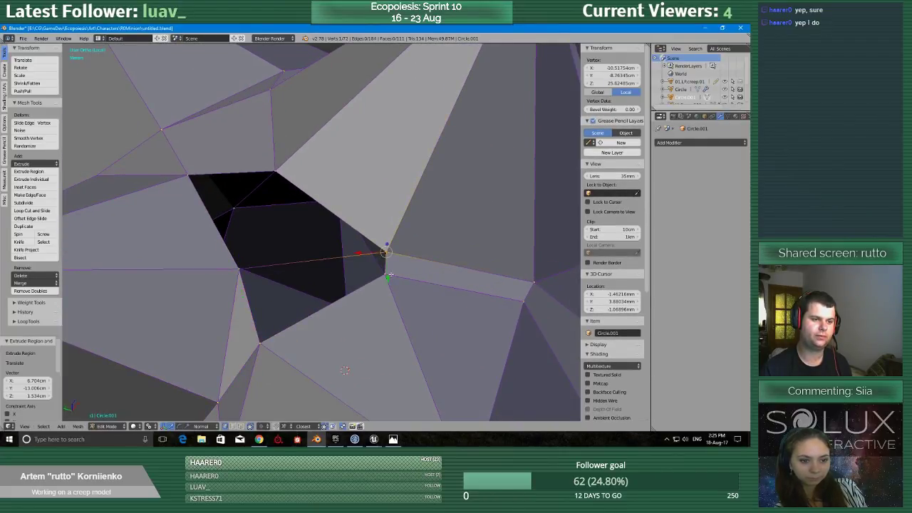
key(f)
middle_drag(244, 272, 249, 265)
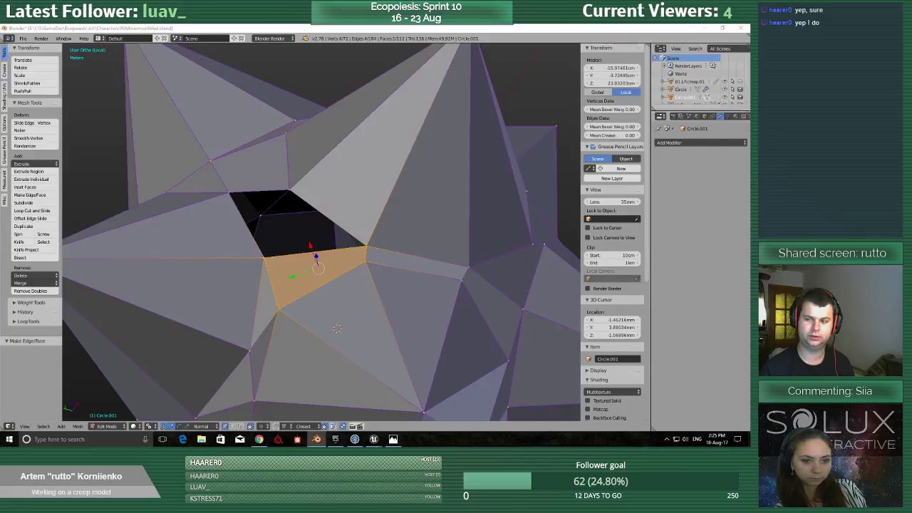
Fill the remaining four-sided hole between the left spike and the upper spike using its four corner vertices.
middle_drag(403, 232, 400, 240)
scroll(355, 261, up, 3)
scroll(536, 169, down, 3)
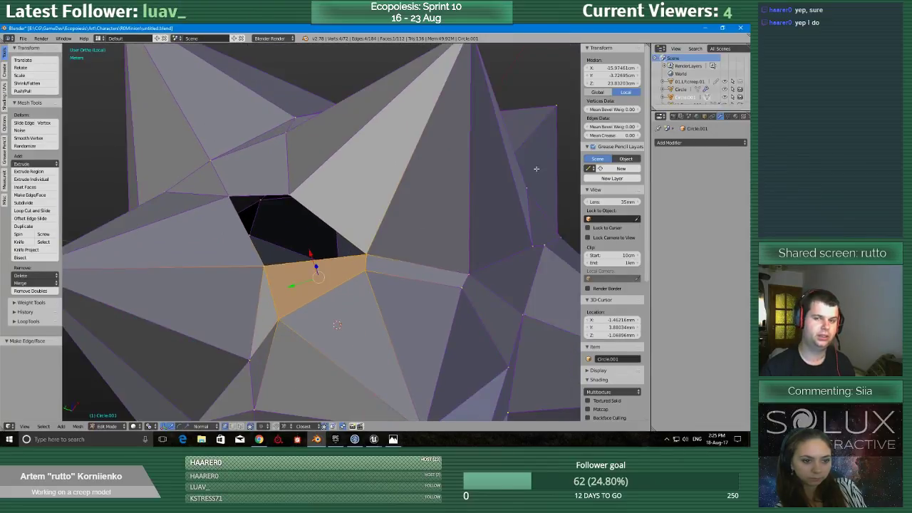
scroll(268, 236, up, 1)
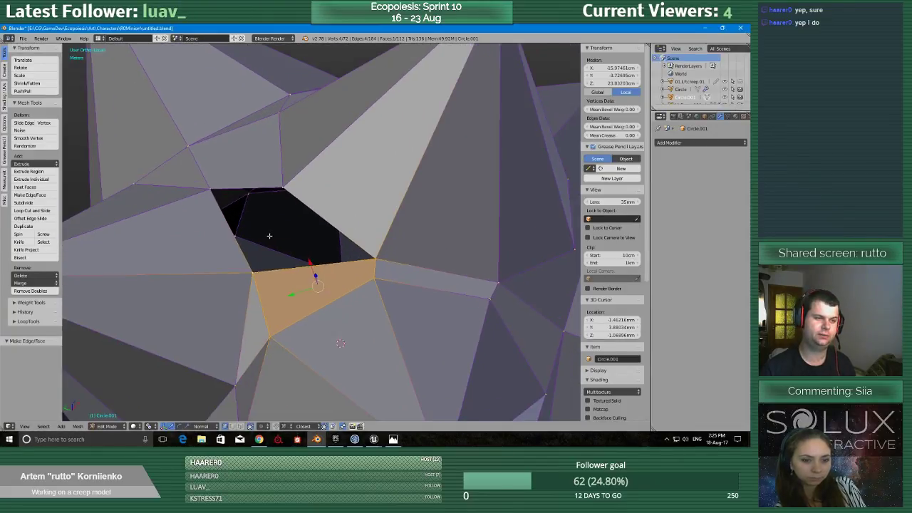
middle_drag(269, 236, 264, 247)
scroll(265, 248, up, 1)
scroll(264, 248, down, 1)
right_click(280, 203)
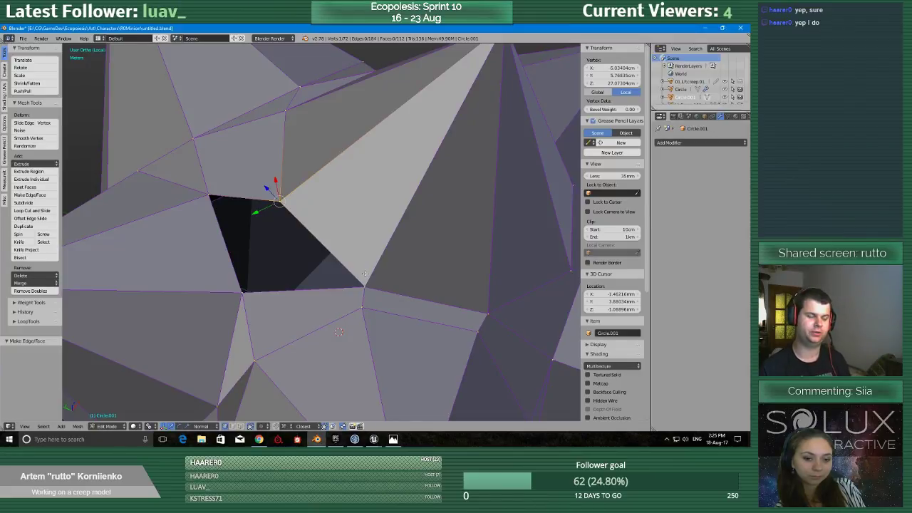
scroll(364, 282, down, 3)
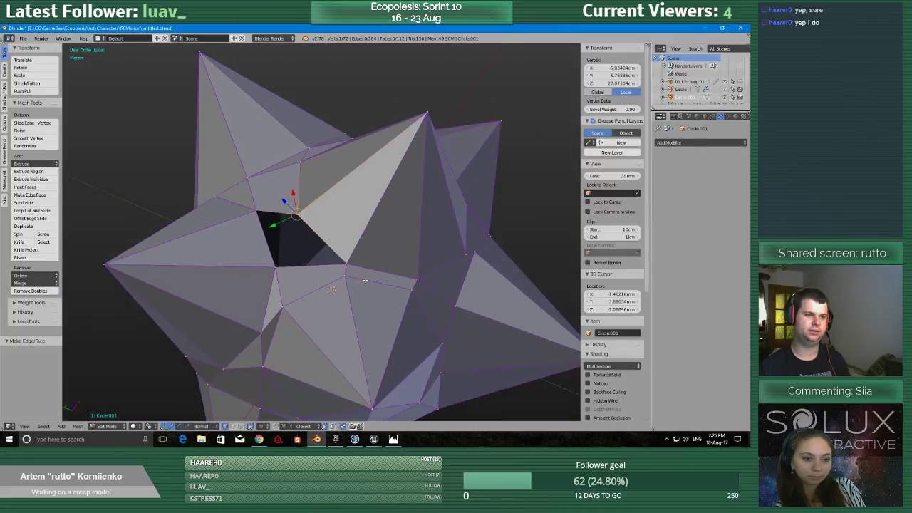
scroll(364, 280, up, 3)
shift+right_click(363, 287)
shift+right_click(242, 291)
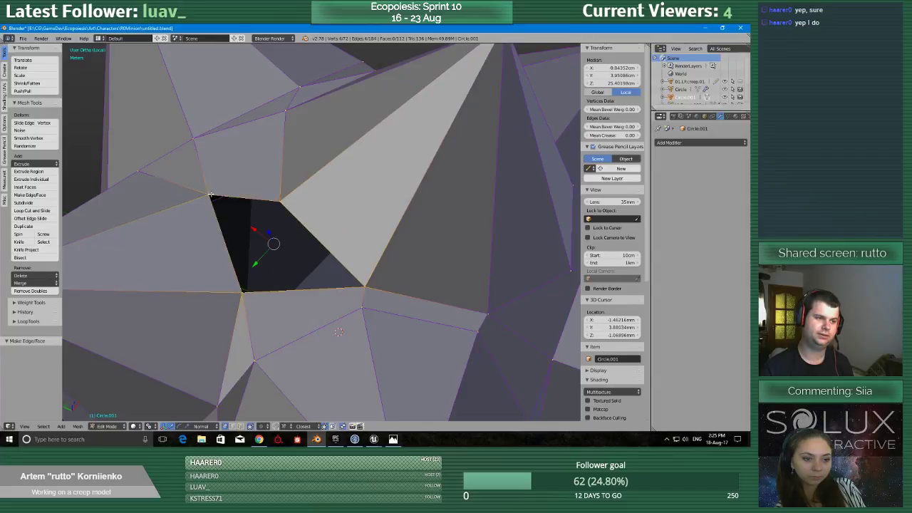
key(f)
Save the Blender file over the existing one.
scroll(290, 224, down, 6)
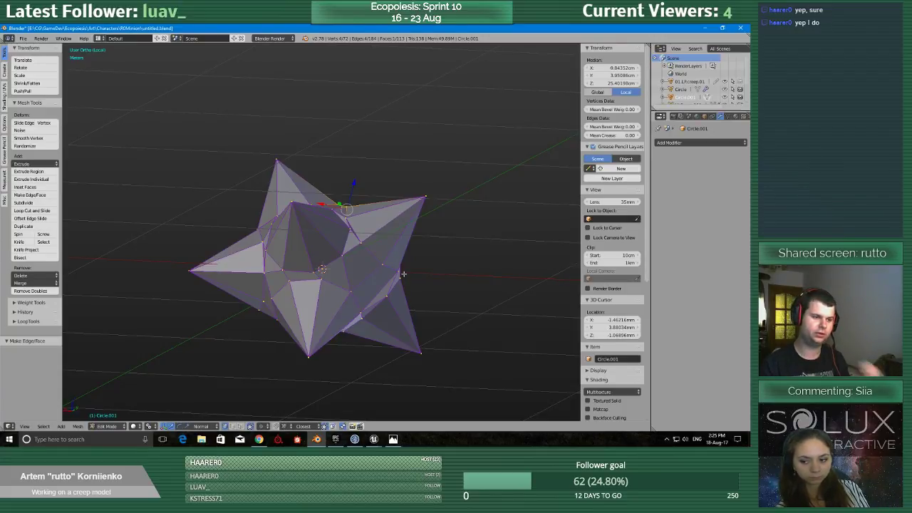
scroll(404, 275, up, 3)
middle_drag(404, 275, 357, 330)
key(ctrl+s)
click(395, 301)
Examine the bridged surfaces between the spikes from several angles for remaining holes.
scroll(357, 330, up, 3)
scroll(353, 327, down, 6)
middle_drag(454, 281, 405, 297)
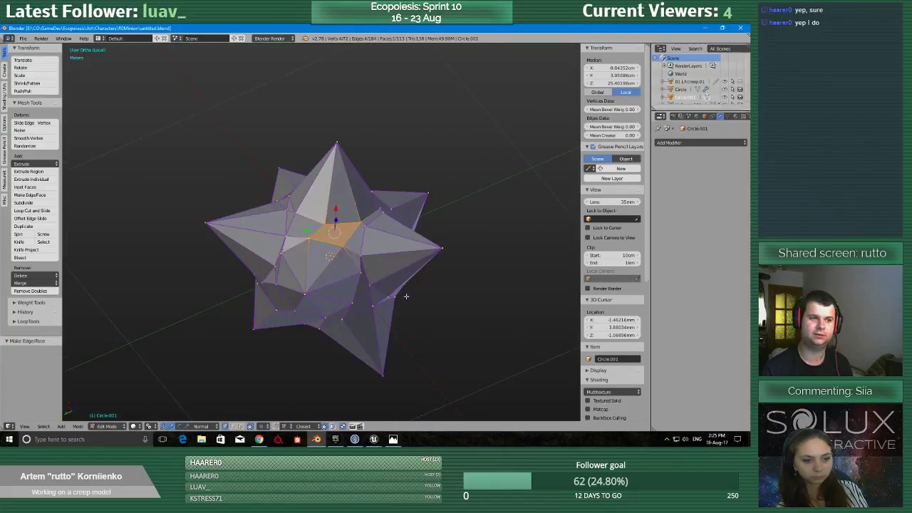
scroll(399, 299, up, 6)
scroll(352, 318, down, 6)
middle_drag(469, 275, 336, 309)
scroll(337, 310, up, 4)
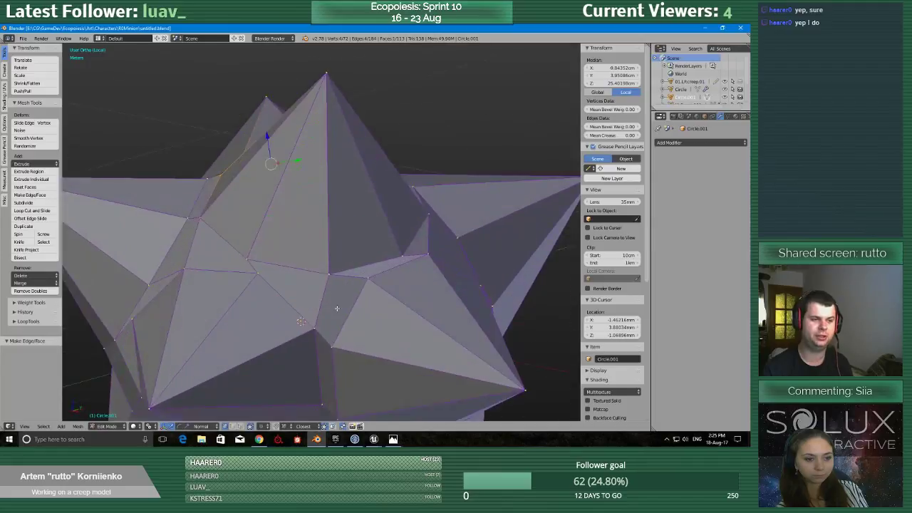
scroll(340, 312, down, 4)
middle_drag(424, 322, 458, 326)
Switch to Object Mode and inspect the shaded spiked mesh from above and below for open gaps.
key(Tab)
click(399, 326)
middle_drag(392, 335, 373, 342)
scroll(417, 342, down, 5)
scroll(428, 346, up, 4)
scroll(417, 346, down, 4)
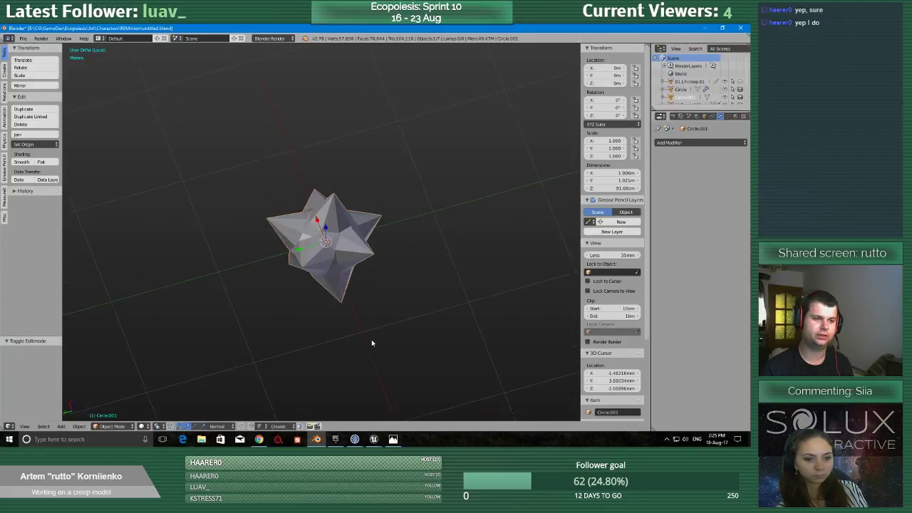
scroll(372, 345, up, 5)
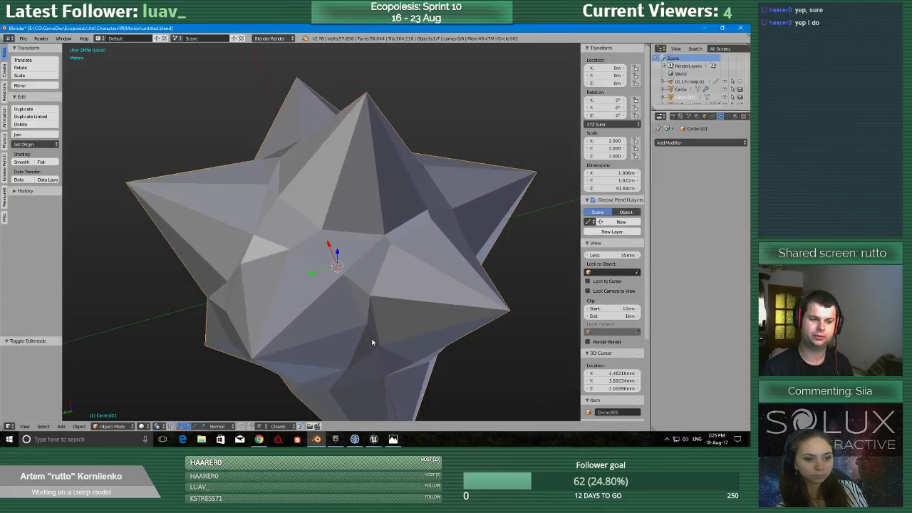
scroll(372, 342, down, 3)
middle_drag(372, 342, 401, 235)
scroll(401, 235, up, 1)
Return to Edit Mode and fill the narrow four-sided hole between the spikes on the underside of the mesh.
key(Tab)
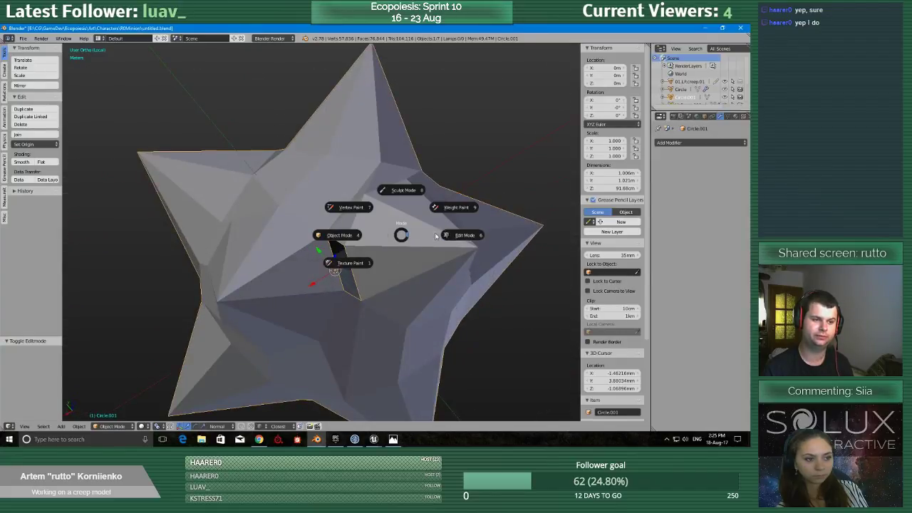
click(401, 191)
scroll(399, 213, up, 2)
right_click(354, 251)
right_click(331, 234)
shift+right_click(354, 252)
shift+right_click(380, 330)
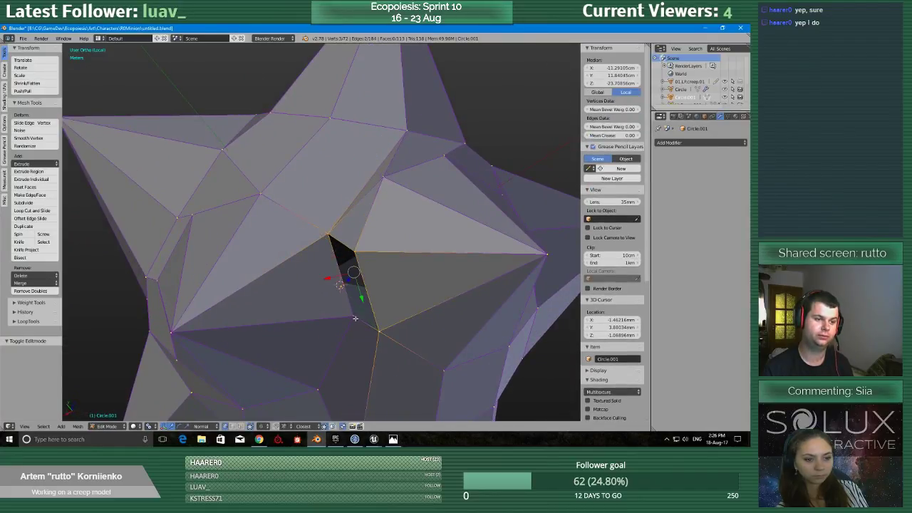
shift+right_click(353, 316)
key(f)
Check the closed mesh from all around and save the file over the existing one.
scroll(355, 314, down, 2)
middle_drag(355, 314, 396, 342)
scroll(363, 339, up, 3)
key(ctrl+s)
click(364, 340)
scroll(361, 343, down, 7)
scroll(395, 343, up, 3)
scroll(395, 343, up, 3)
scroll(393, 342, down, 3)
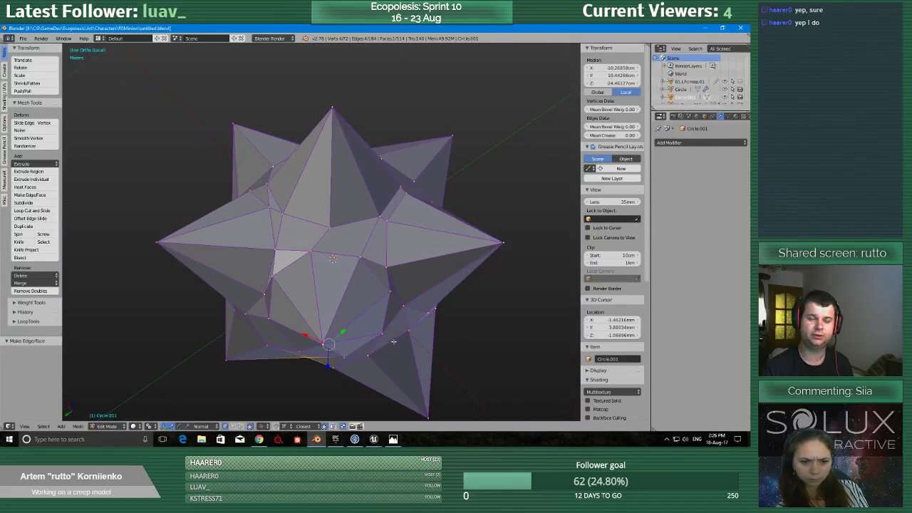
scroll(393, 343, down, 3)
key(ctrl+s)
click(394, 331)
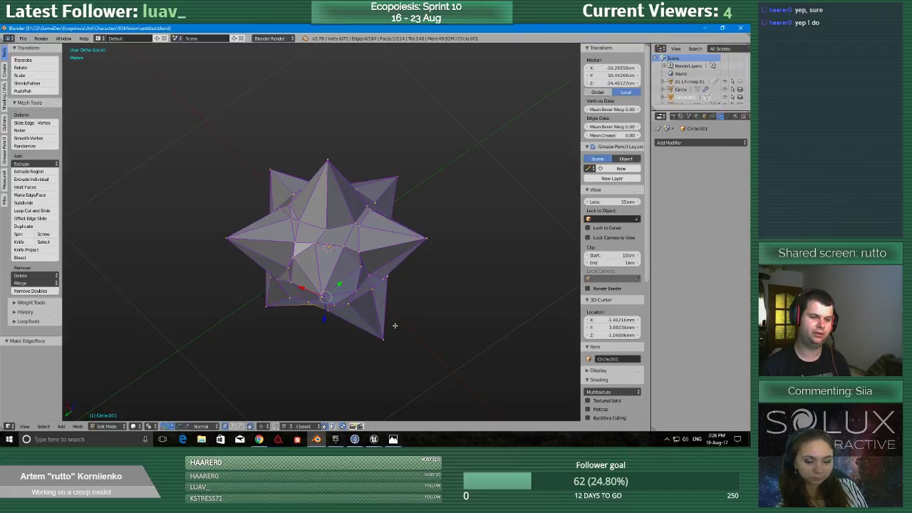
Leave local view to bring back the rest of the scene around the spiked mesh.
scroll(210, 384, down, 8)
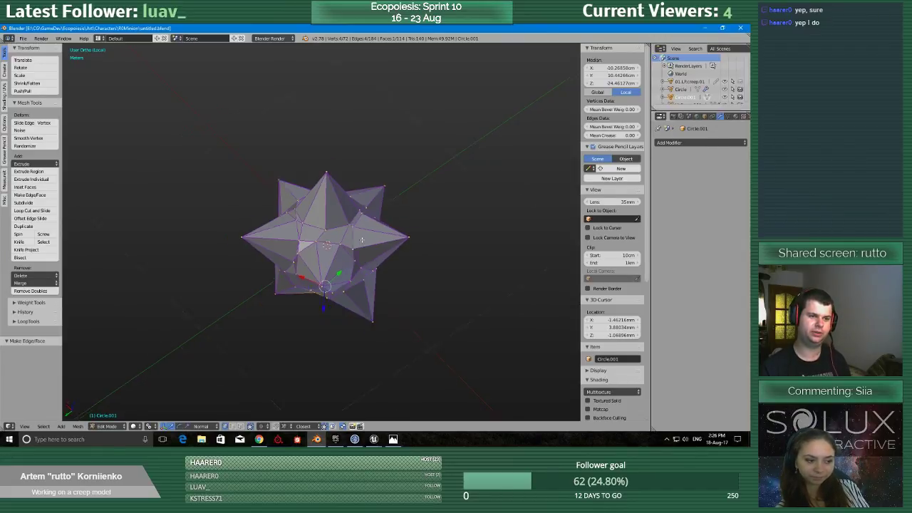
key(KP_Divide)
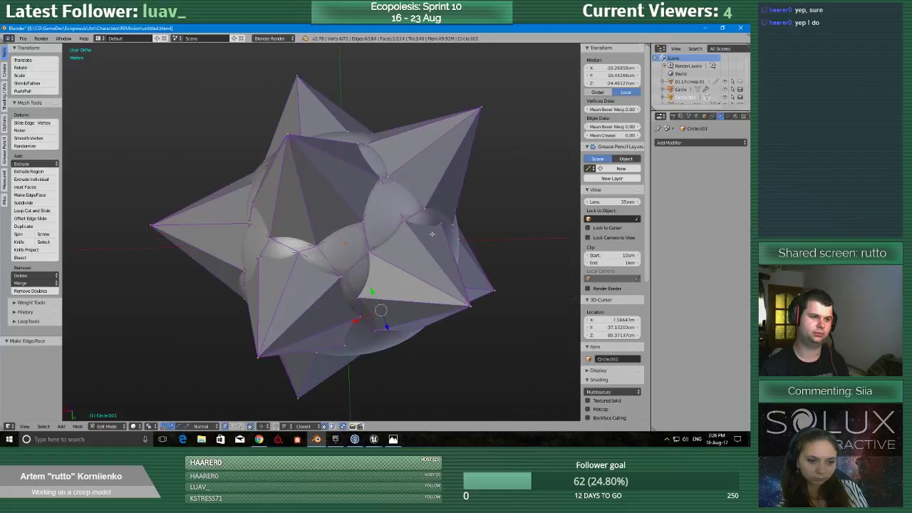
scroll(406, 246, down, 8)
shift+middle_drag(203, 206, 379, 235)
middle_drag(299, 258, 382, 285)
scroll(288, 211, up, 2)
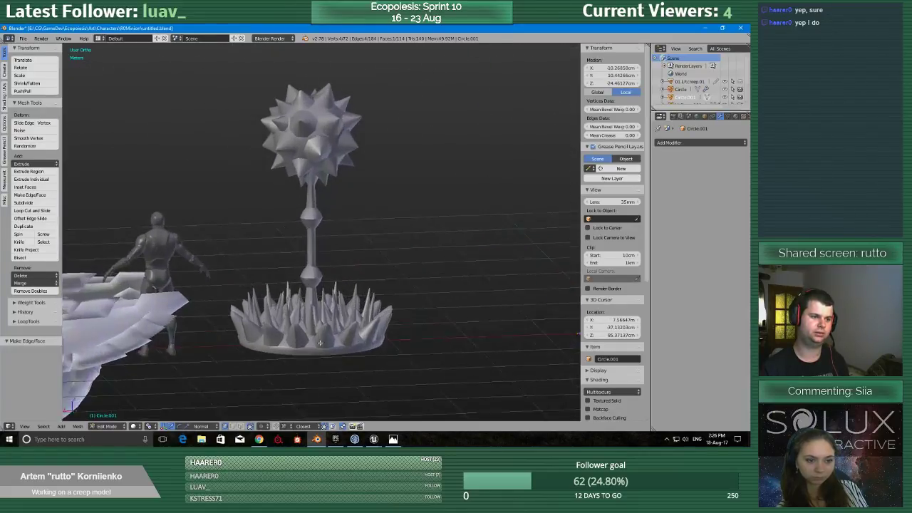
Examine the creep plant with its spiked ball, jointed stem and spiky base beside the other models.
middle_drag(296, 413, 282, 382)
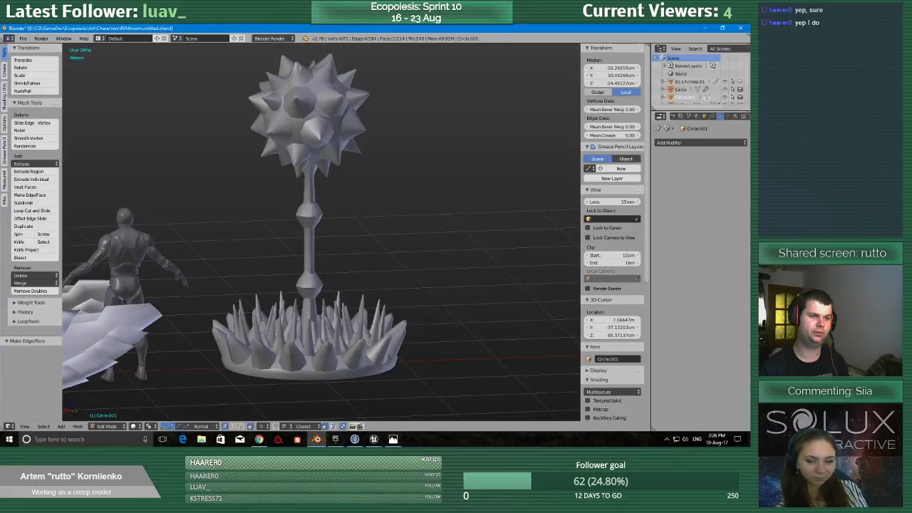
scroll(395, 309, up, 2)
shift+middle_drag(379, 265, 380, 318)
scroll(387, 309, down, 5)
scroll(380, 319, up, 3)
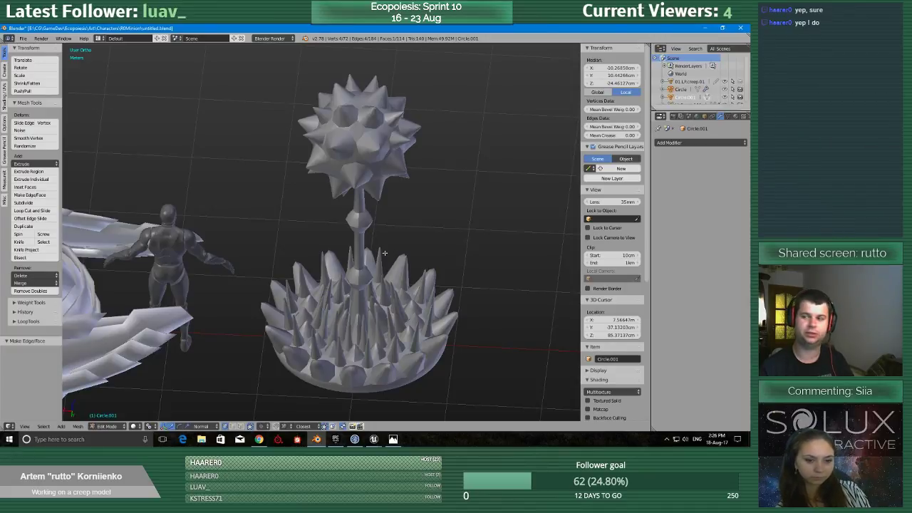
scroll(389, 284, down, 3)
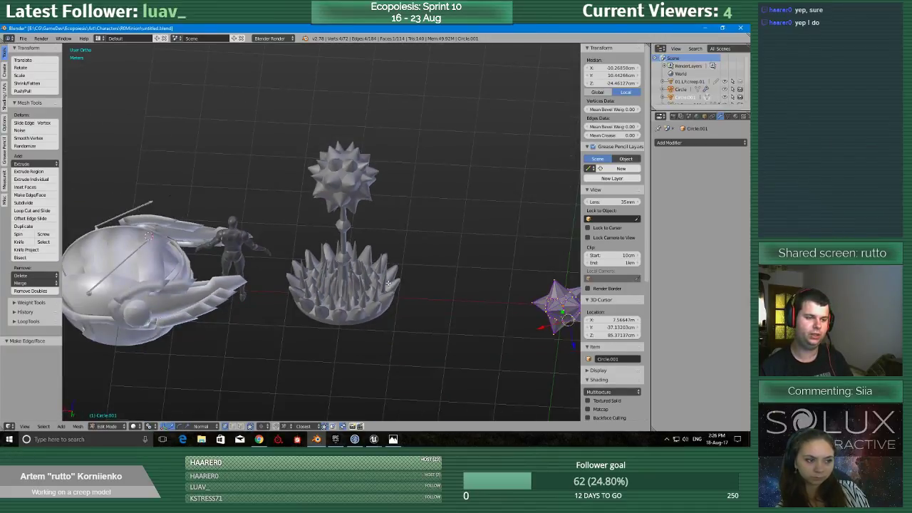
middle_drag(389, 283, 363, 269)
scroll(363, 269, up, 2)
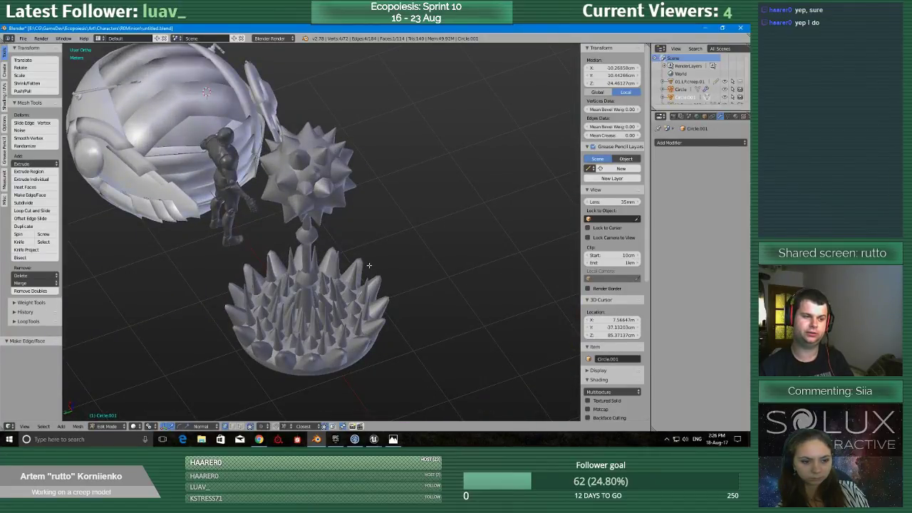
scroll(369, 265, down, 2)
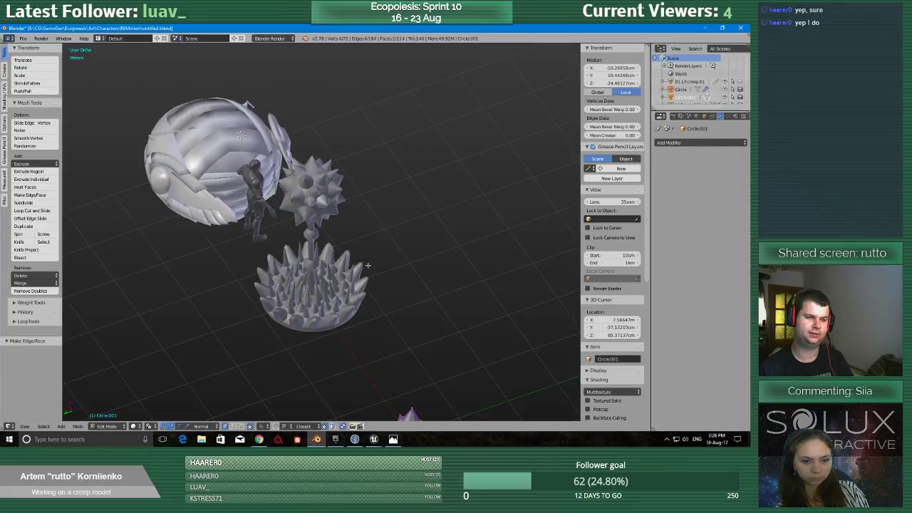
scroll(368, 265, up, 3)
scroll(368, 265, down, 3)
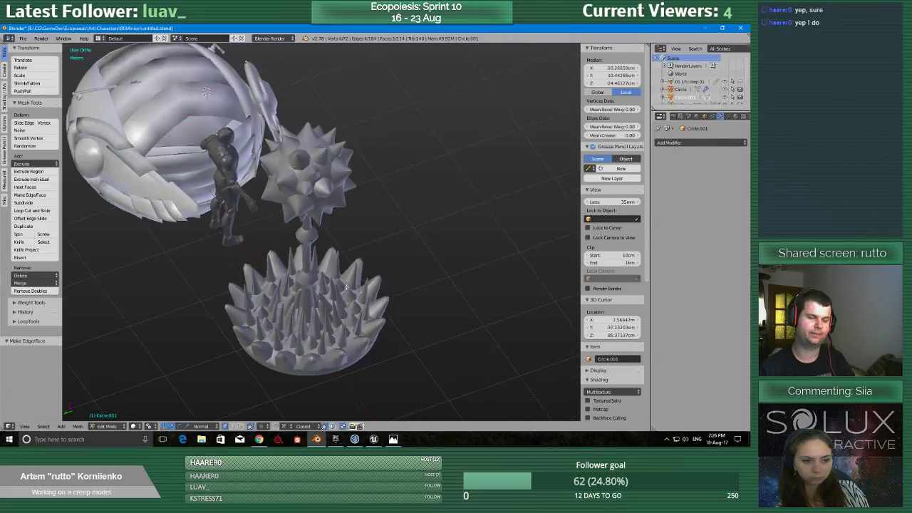
middle_drag(367, 265, 372, 317)
scroll(371, 317, up, 2)
scroll(372, 317, down, 3)
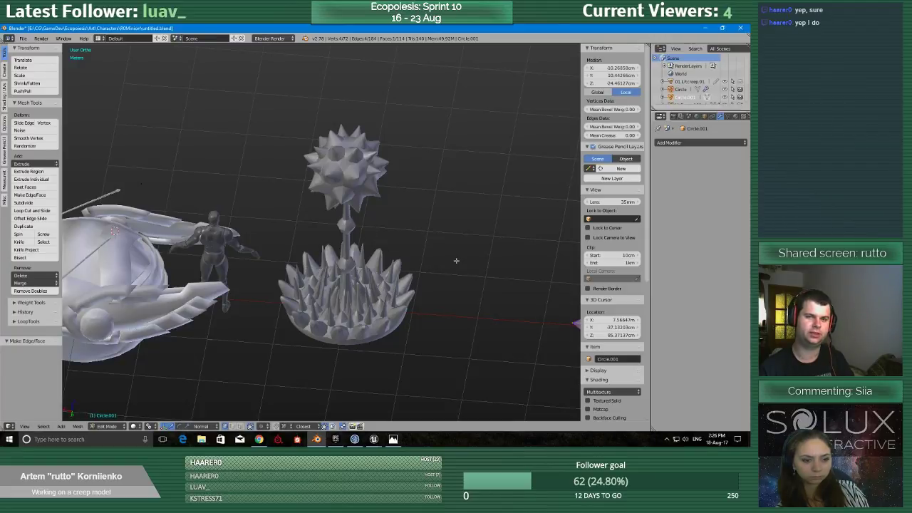
scroll(456, 261, up, 2)
scroll(438, 270, down, 4)
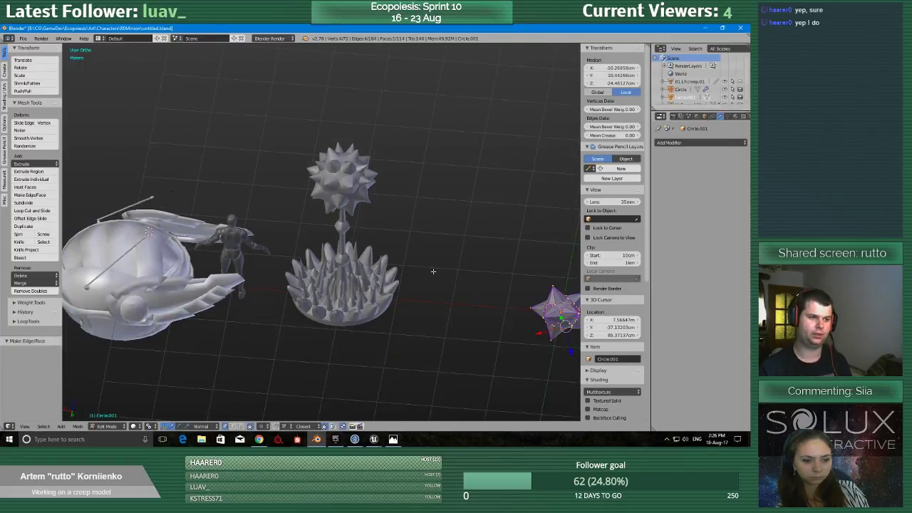
middle_drag(432, 271, 394, 273)
scroll(395, 284, up, 3)
scroll(395, 284, up, 3)
scroll(394, 284, down, 3)
scroll(395, 283, down, 3)
scroll(394, 273, up, 5)
scroll(463, 314, down, 4)
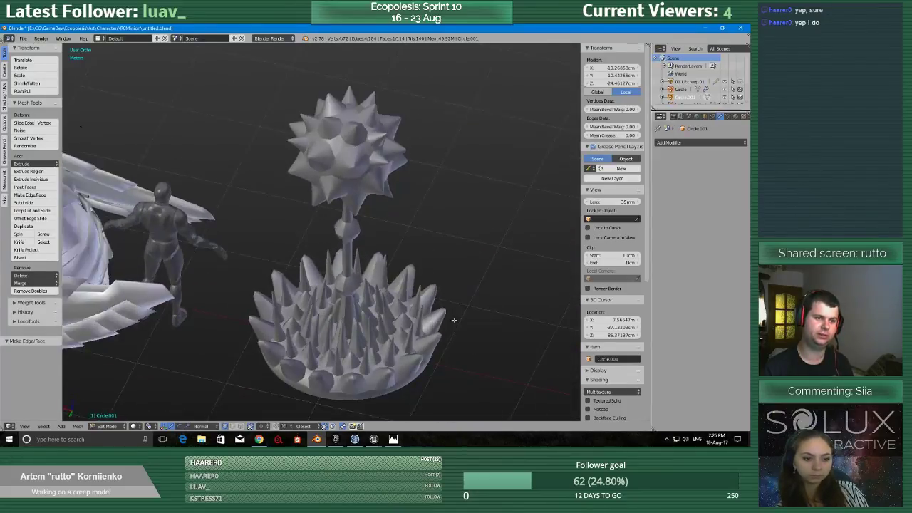
scroll(381, 306, up, 2)
Switch the spiked mesh to Object Mode and view it together with the other models in the scene.
shift+middle_drag(545, 360, 296, 325)
scroll(380, 306, up, 5)
scroll(306, 322, up, 3)
scroll(314, 323, down, 8)
key(Tab)
scroll(290, 326, up, 3)
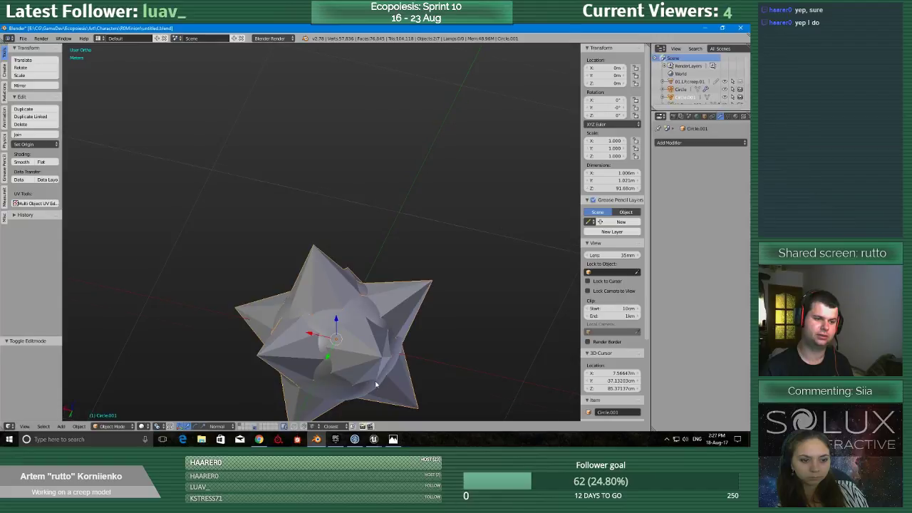
middle_drag(376, 385, 284, 327)
middle_drag(341, 364, 423, 349)
scroll(255, 360, down, 5)
shift+middle_drag(358, 190, 360, 288)
scroll(350, 361, down, 5)
scroll(380, 294, up, 2)
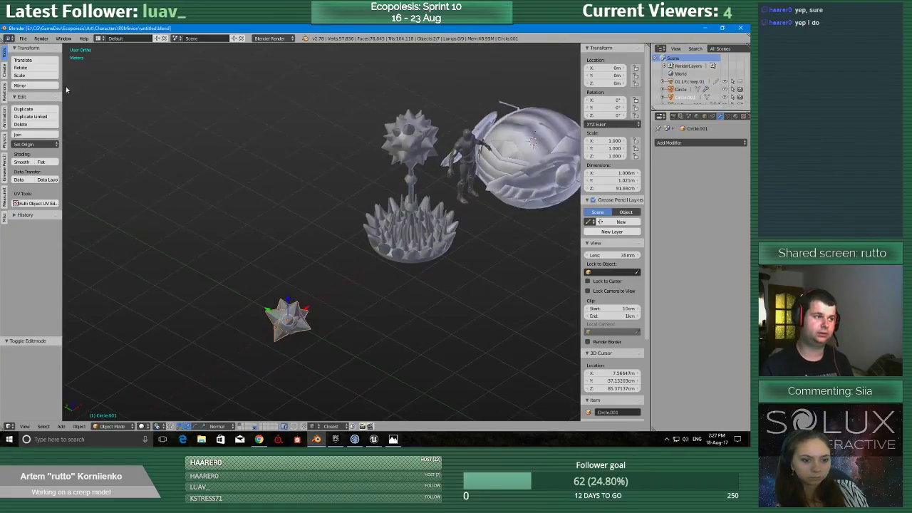
Select only the spiked star mesh and view it up close in the scene.
click(24, 38)
mouse_move(83, 184)
middle_drag(408, 187, 389, 187)
scroll(391, 173, down, 1)
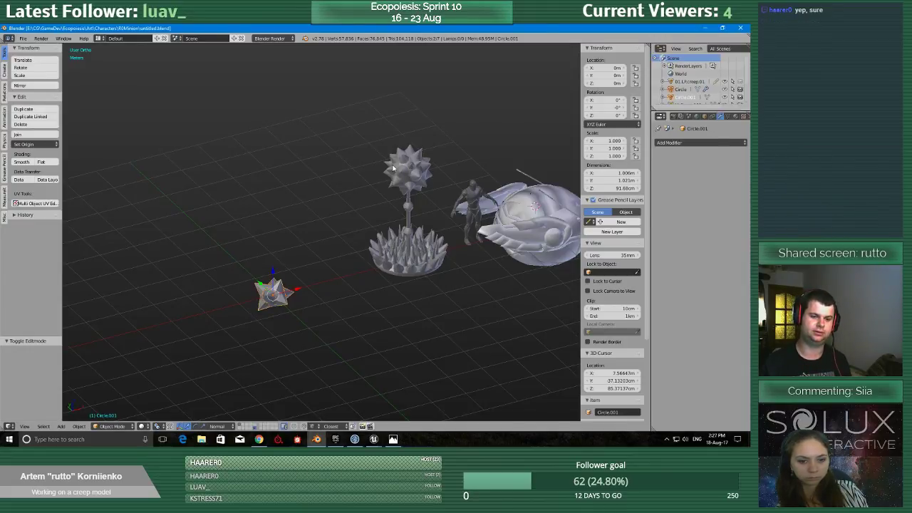
scroll(342, 183, up, 5)
shift+middle_drag(353, 184, 449, 102)
scroll(327, 300, up, 2)
right_click(320, 310)
right_click(321, 300)
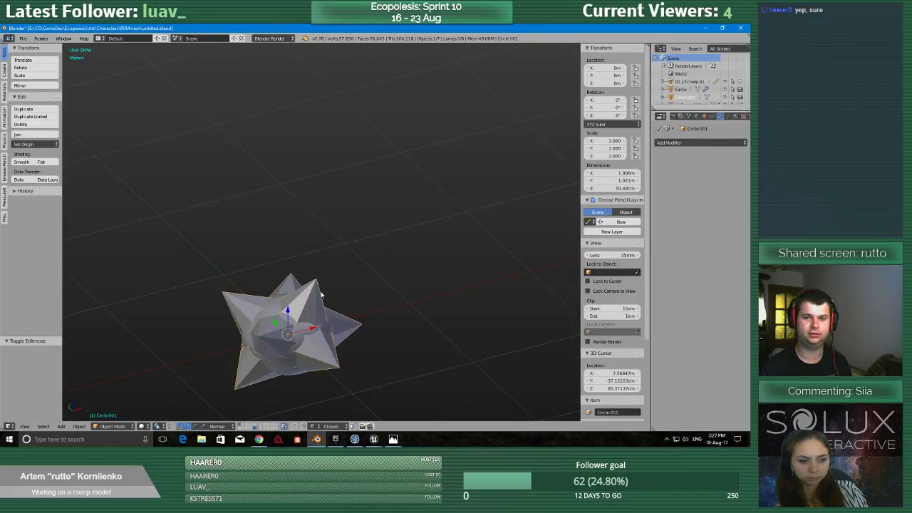
Compare the creep plant's spiked ball, jointed stem and spiky base with the humanoid figure and the other models.
scroll(362, 214, down, 4)
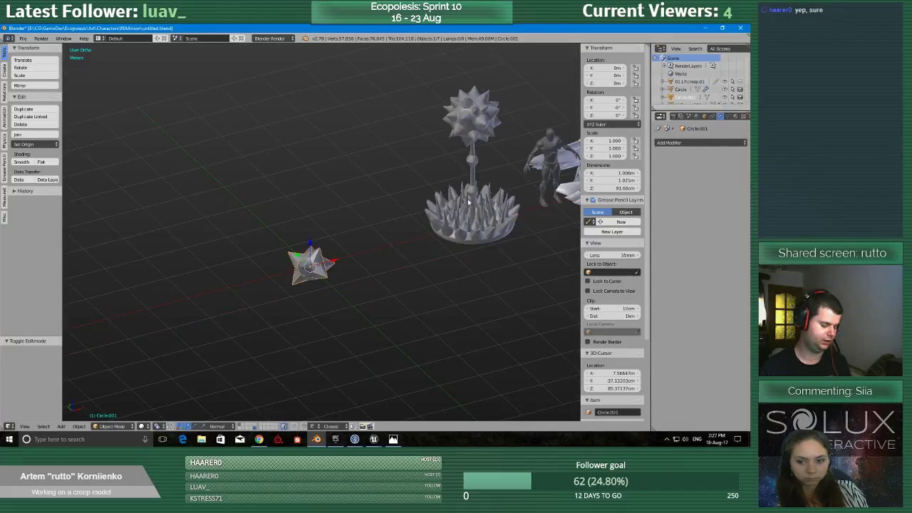
shift+middle_drag(468, 202, 358, 265)
scroll(359, 259, up, 2)
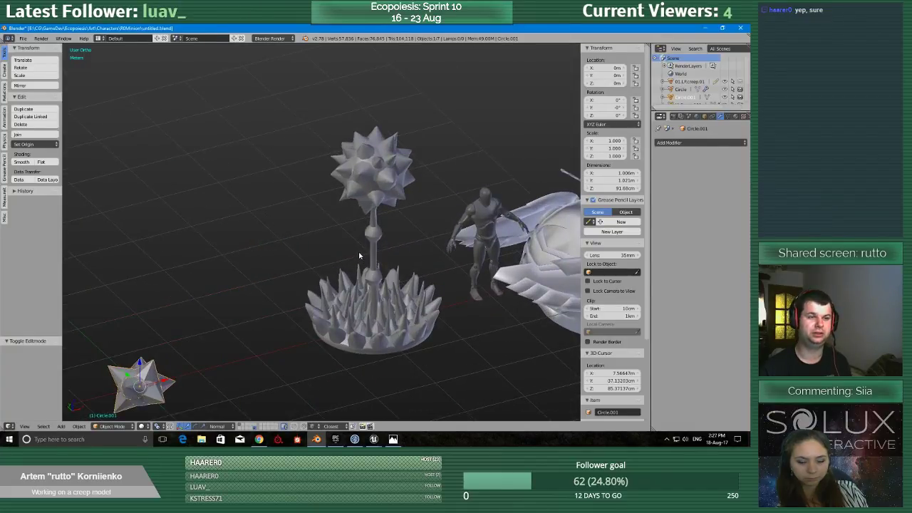
scroll(359, 257, up, 2)
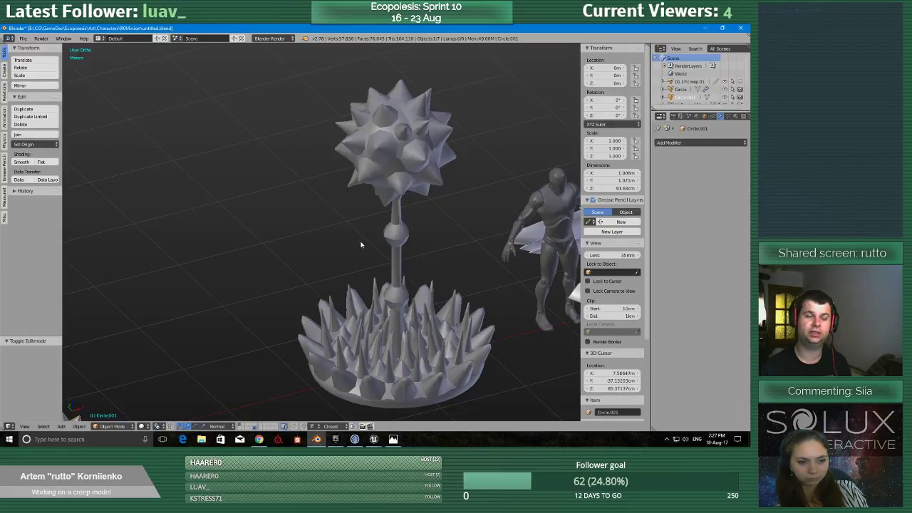
shift+middle_drag(390, 253, 301, 234)
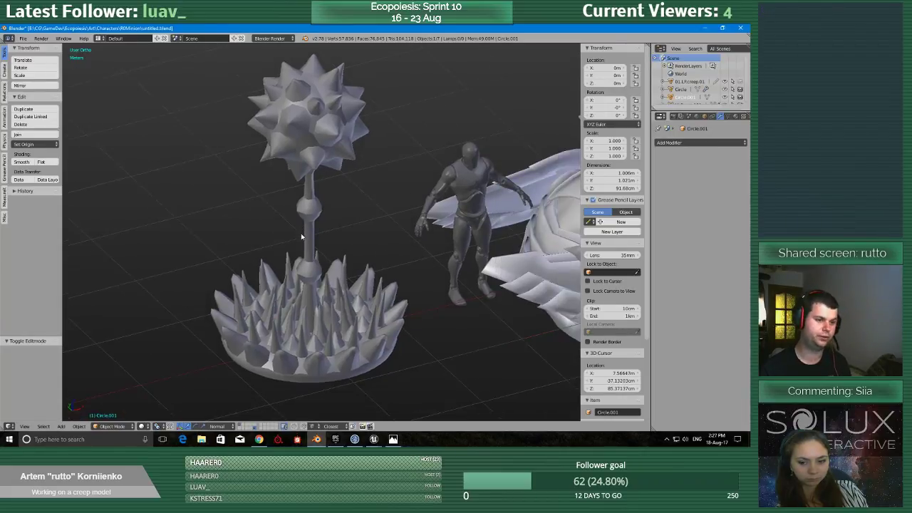
scroll(301, 233, down, 1)
scroll(360, 289, down, 4)
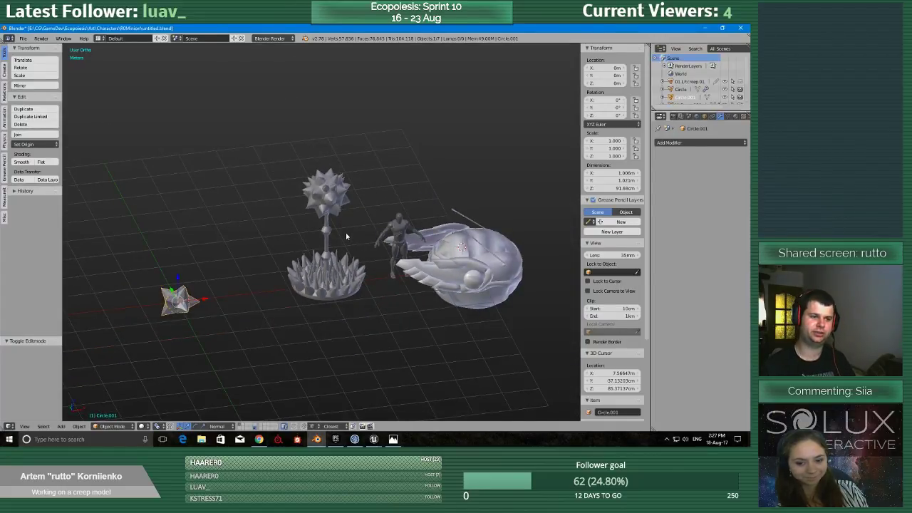
scroll(307, 263, up, 5)
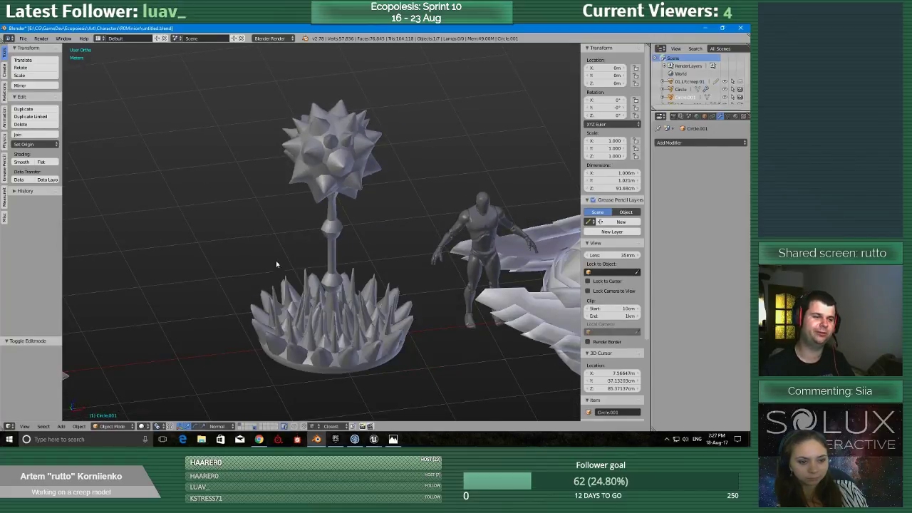
middle_drag(459, 308, 352, 300)
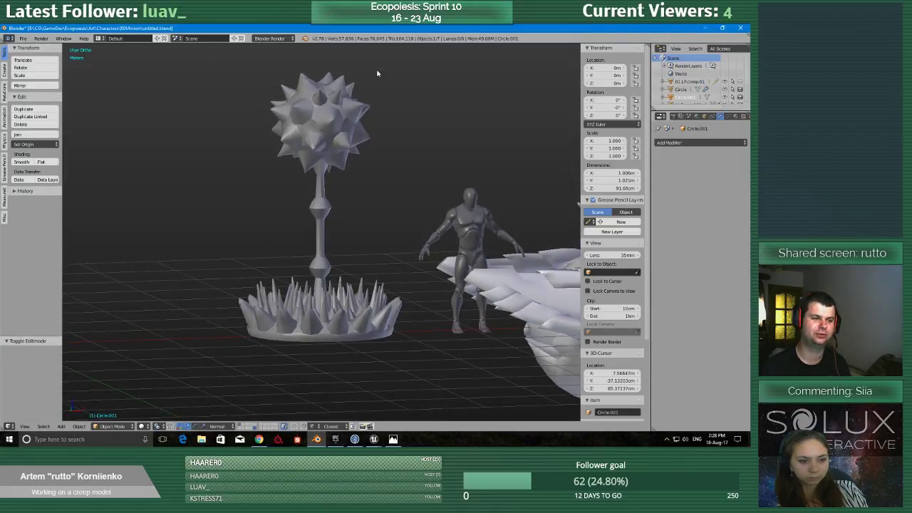
middle_drag(305, 180, 303, 237)
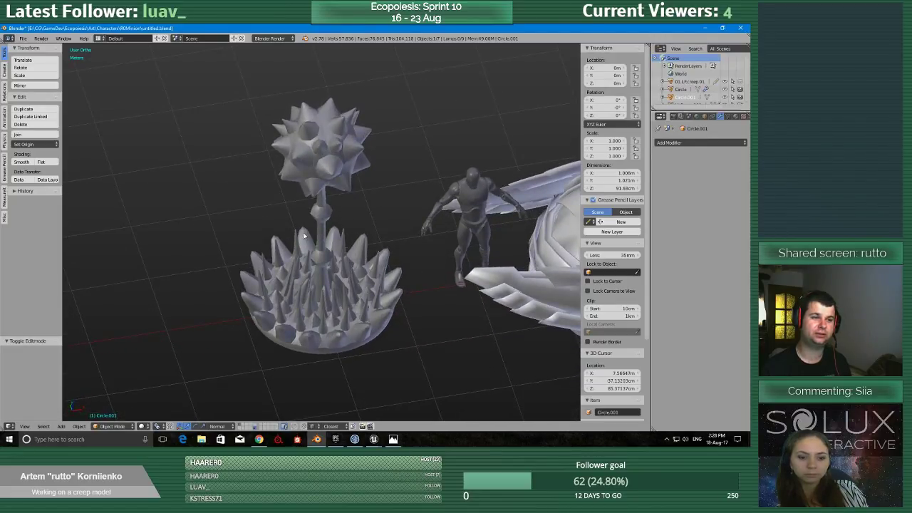
scroll(304, 236, up, 3)
scroll(304, 236, down, 2)
Select the creep plant and open its mesh in Edit Mode.
right_click(325, 159)
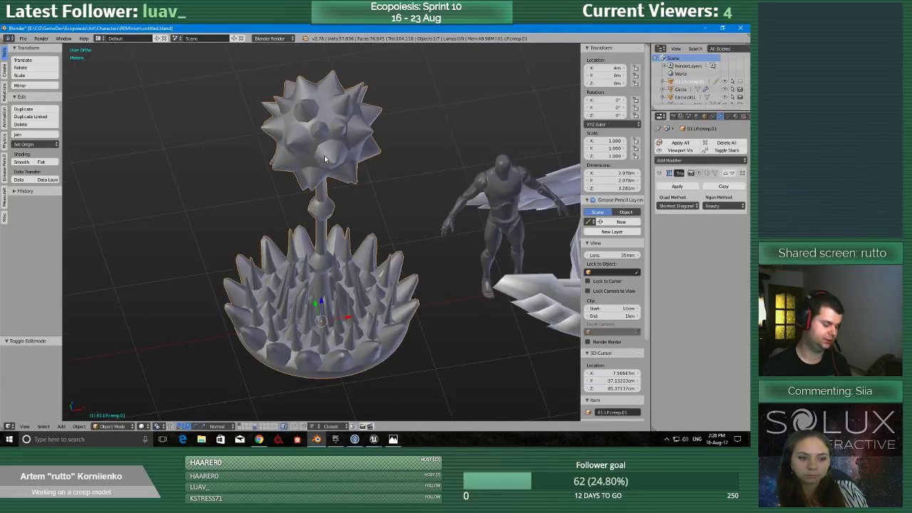
key(Tab)
click(385, 155)
middle_drag(311, 282, 332, 271)
scroll(332, 271, up, 5)
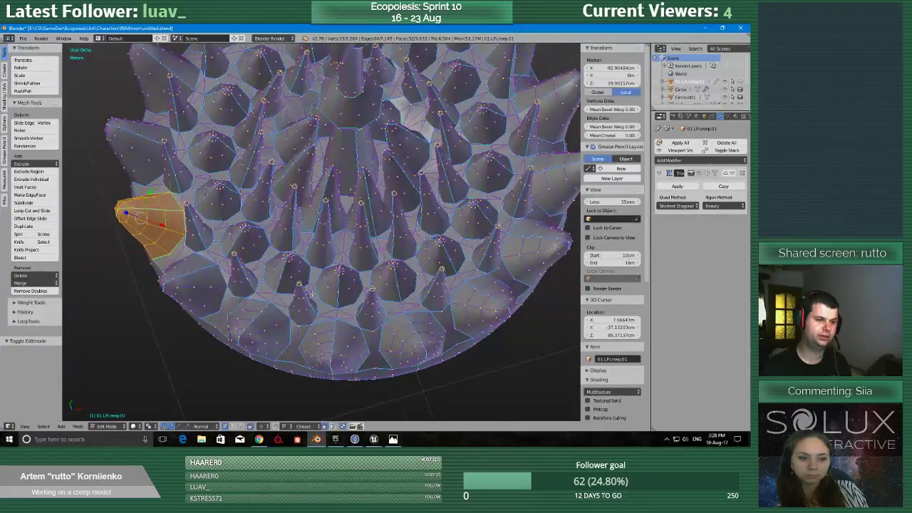
Examine the topology of the creep plant's spiky base and stem from several angles and distances.
scroll(297, 287, up, 2)
shift+middle_drag(443, 220, 283, 326)
scroll(297, 287, down, 4)
scroll(270, 318, up, 2)
scroll(270, 317, down, 4)
shift+middle_drag(283, 328, 330, 310)
scroll(330, 311, up, 3)
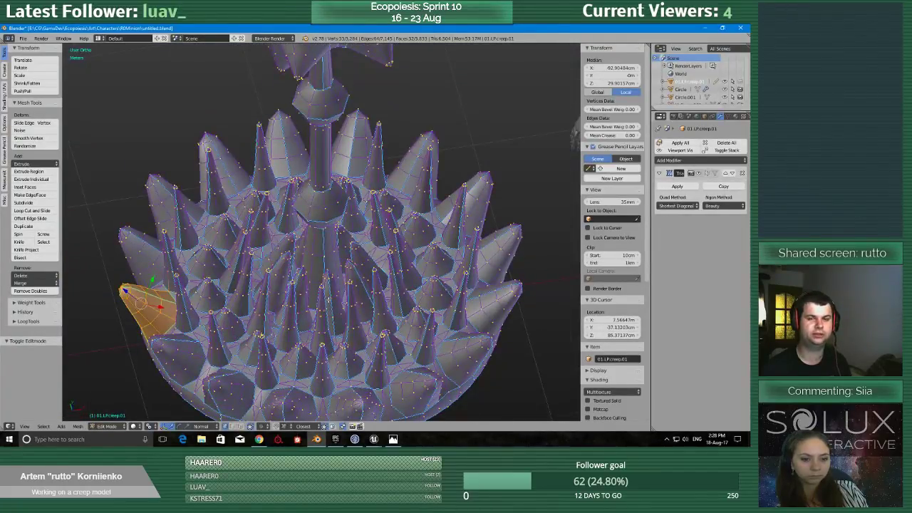
scroll(329, 299, down, 3)
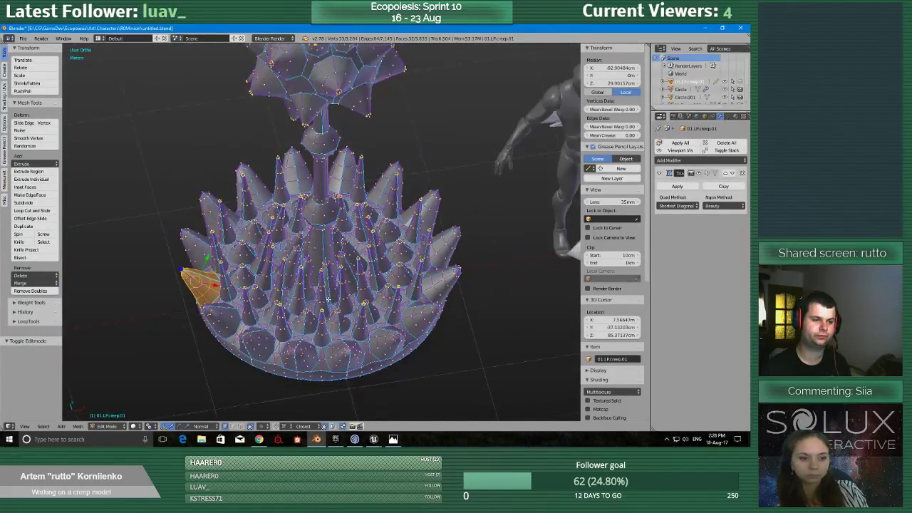
scroll(314, 291, down, 3)
middle_drag(328, 299, 310, 296)
scroll(310, 278, up, 3)
scroll(310, 278, down, 2)
scroll(311, 157, up, 2)
scroll(312, 157, down, 2)
scroll(309, 296, up, 3)
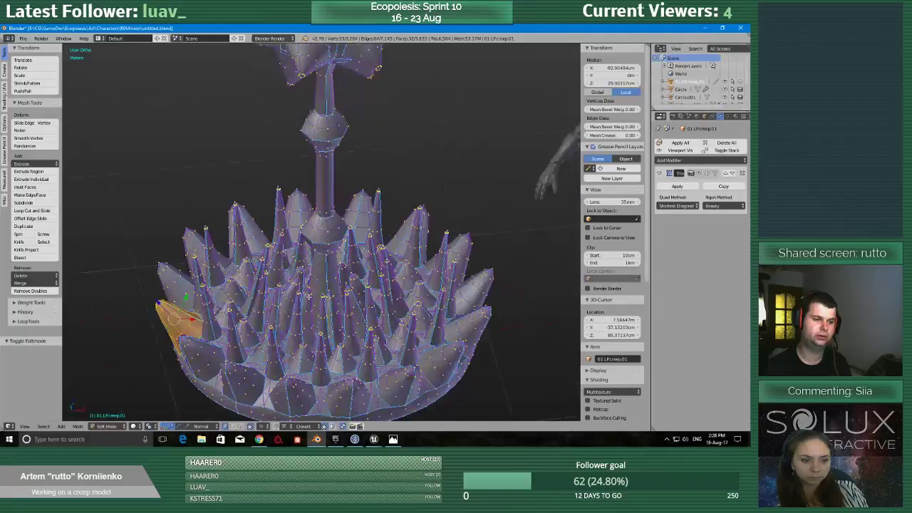
scroll(309, 297, down, 4)
Return the creep plant to Object Mode and save the file over the existing one.
key(Tab)
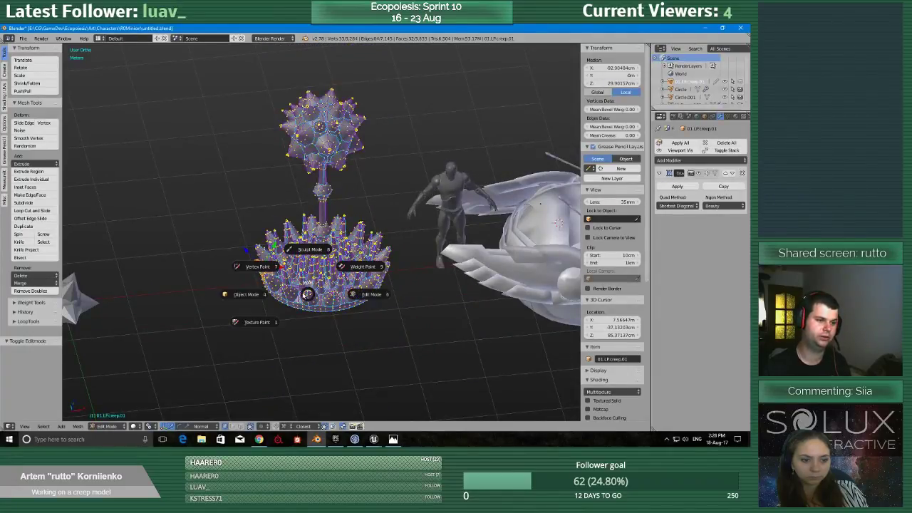
click(309, 258)
shift+middle_drag(330, 251, 336, 308)
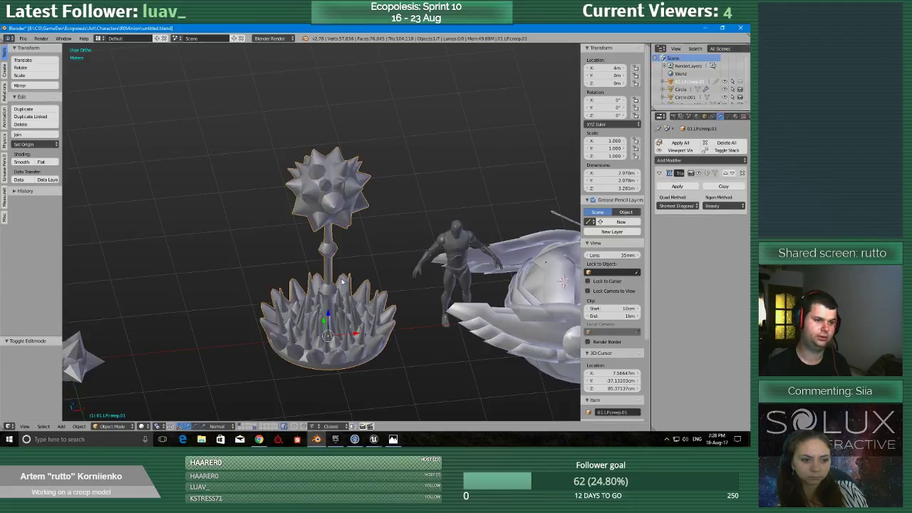
middle_drag(334, 302, 350, 264)
key(ctrl+s)
click(355, 262)
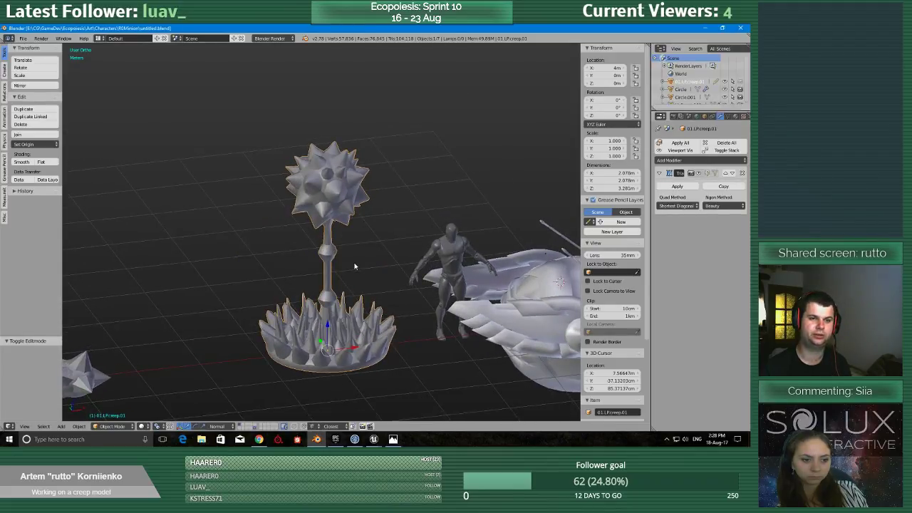
Select the spiked star mesh and inspect its shape up close beside the creep plant.
scroll(350, 268, down, 4)
scroll(238, 314, up, 3)
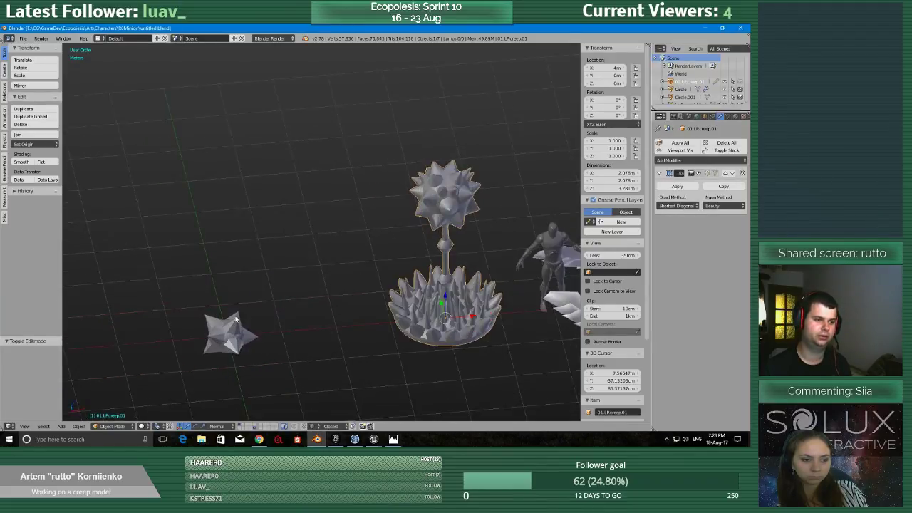
right_click(238, 314)
shift+middle_drag(238, 315, 396, 238)
scroll(394, 257, up, 6)
shift+middle_drag(391, 288, 217, 217)
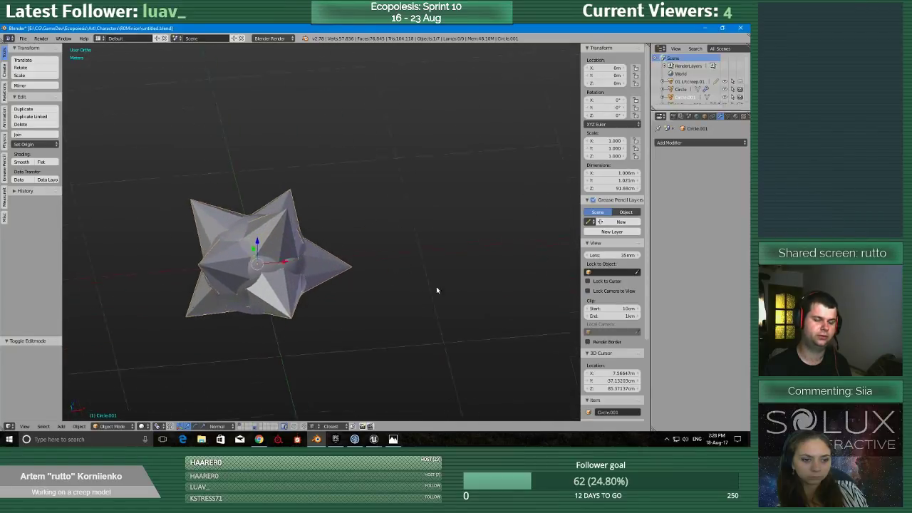
scroll(492, 268, down, 5)
shift+middle_drag(499, 266, 262, 324)
scroll(283, 290, up, 5)
Recheck the creep plant's spiky base in Edit Mode and return the plant to Object Mode.
right_click(285, 287)
key(Tab)
middle_drag(287, 267, 397, 273)
click(298, 274)
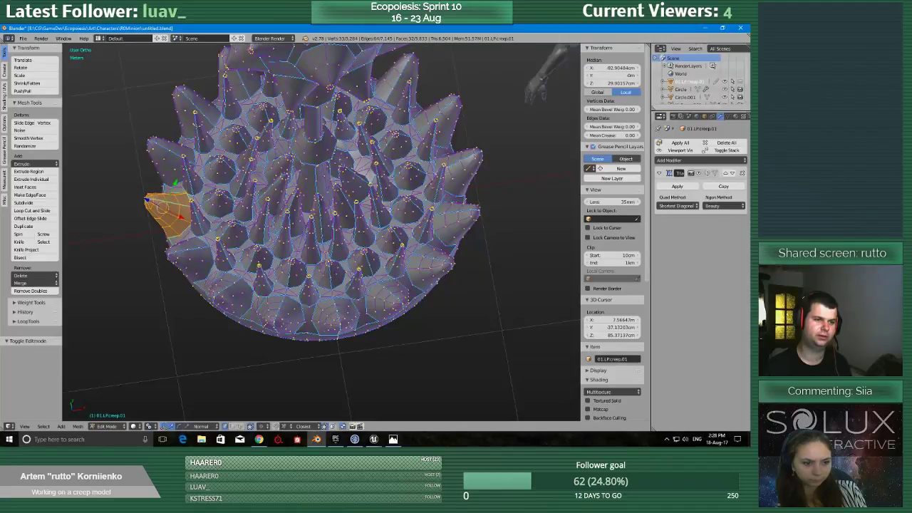
middle_drag(369, 202, 396, 334)
scroll(398, 332, down, 5)
key(Tab)
click(308, 317)
Select the spiked star mesh and start an FBX export.
shift+middle_drag(184, 329, 316, 326)
scroll(316, 326, up, 2)
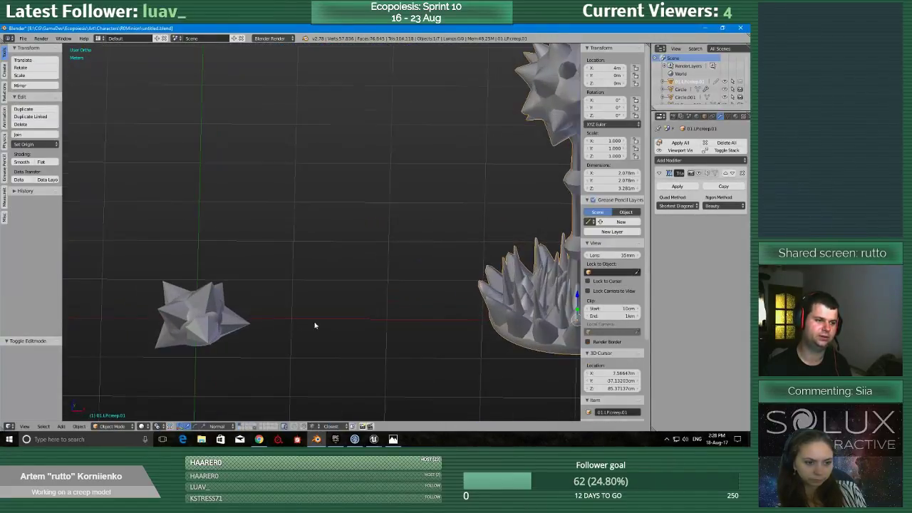
right_click(240, 326)
click(23, 38)
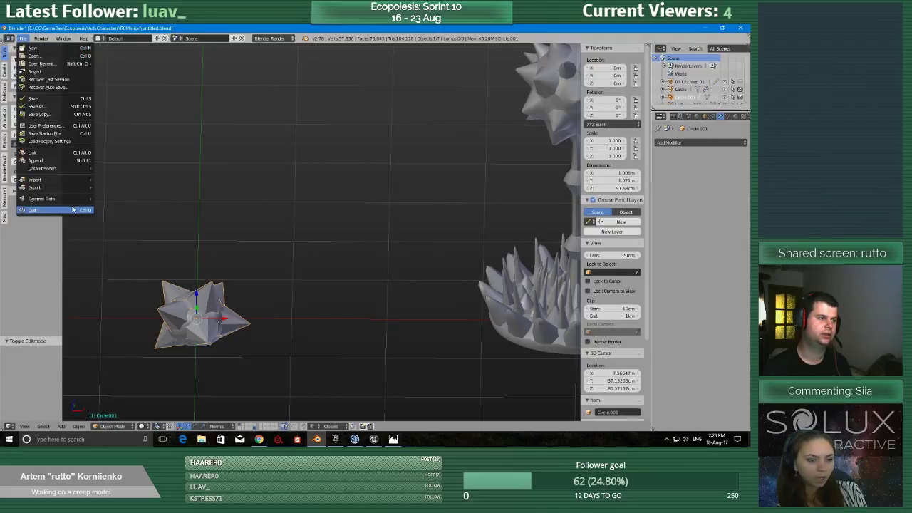
mouse_move(65, 191)
click(137, 211)
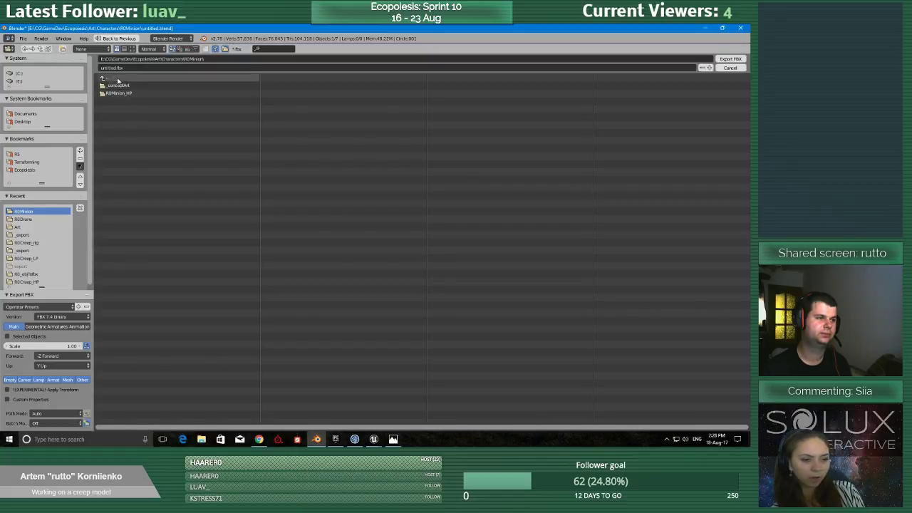
Export only the selected mesh as _shapeTest.fbx into a new folder inside the R0Minion folder.
click(62, 48)
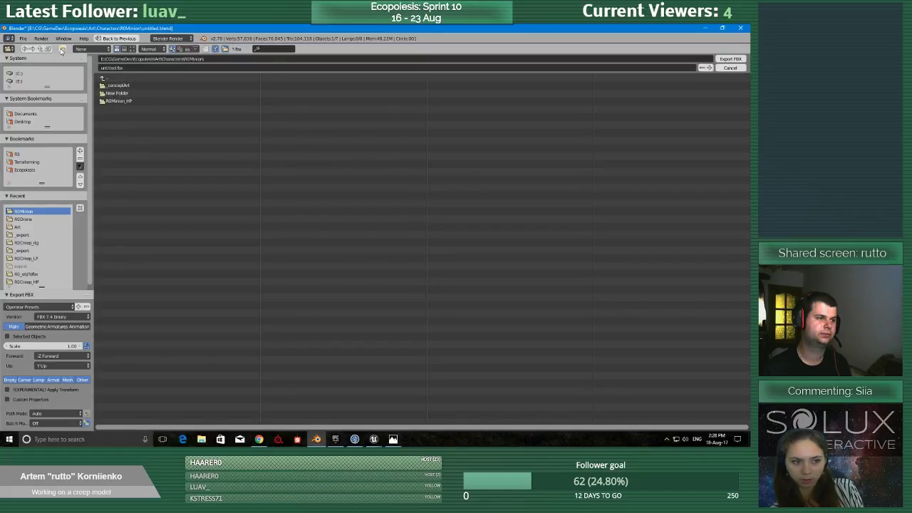
click(119, 93)
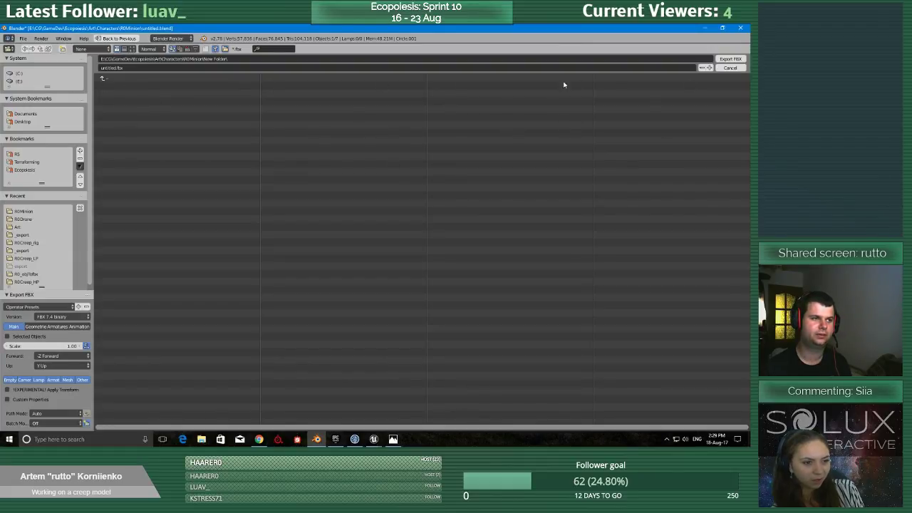
click(102, 67)
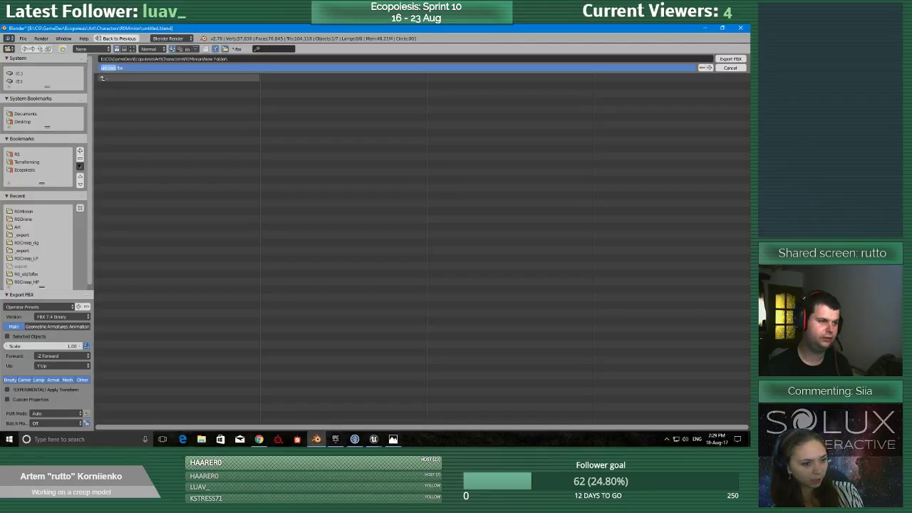
key(BackSpace)
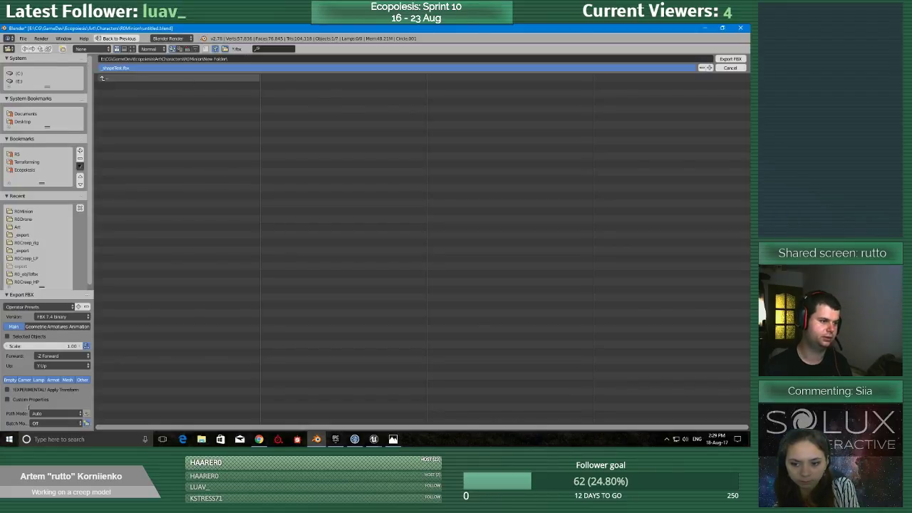
click(28, 336)
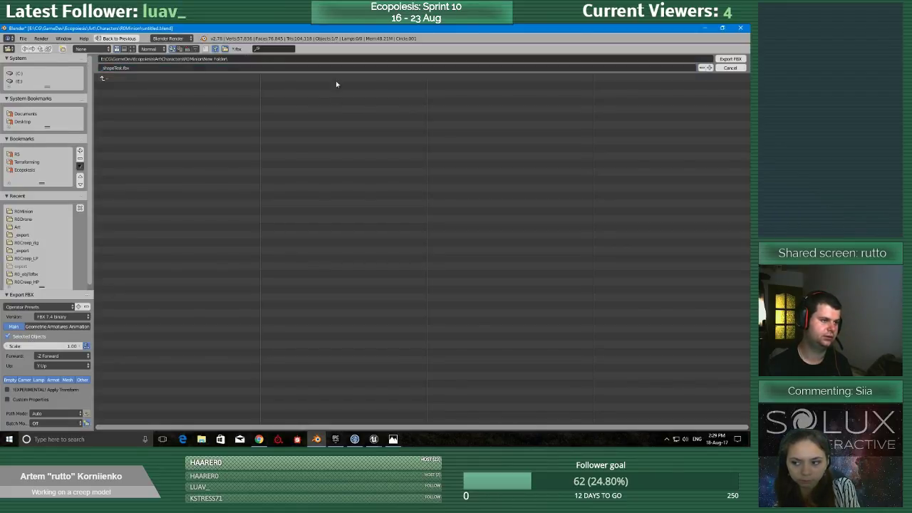
click(724, 62)
Switch to the Unreal Editor window with the Ecopoiesis_Single project.
click(393, 439)
mouse_move(373, 439)
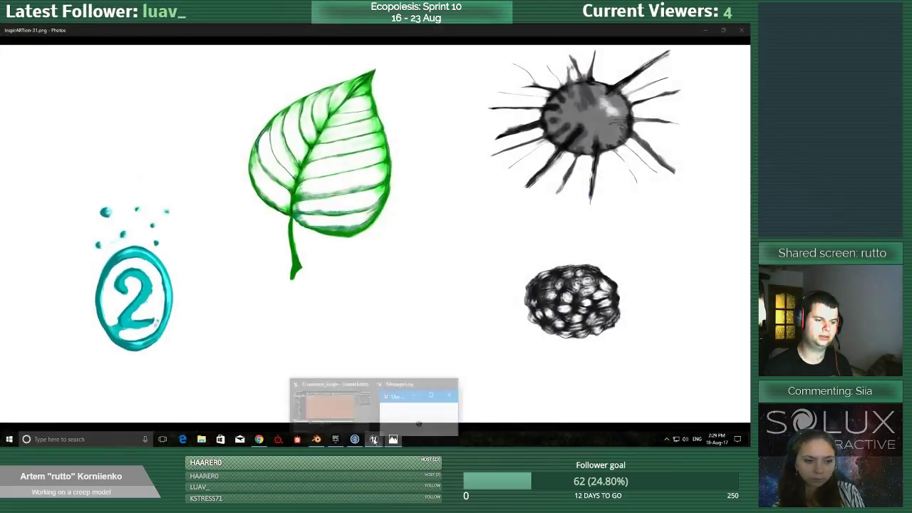
click(342, 404)
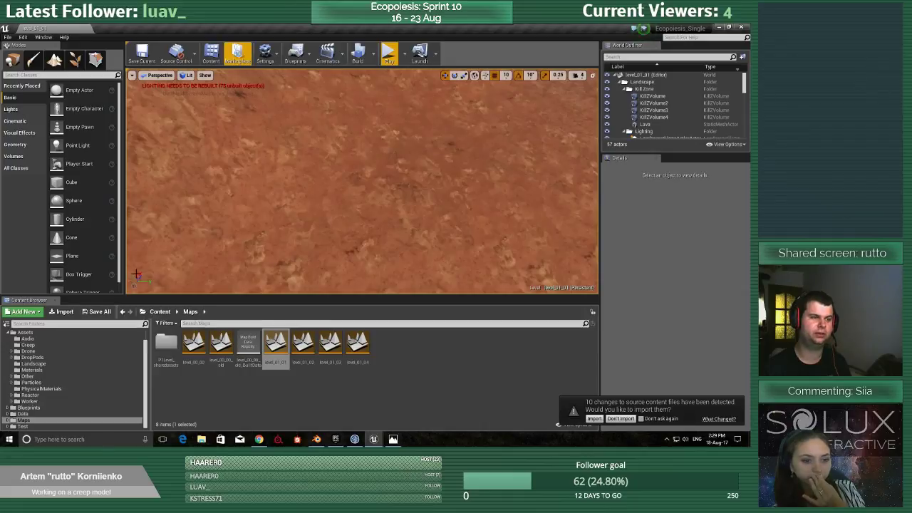
Browse the project content to the Minions folder under Blueprints, Pawns.
click(23, 413)
scroll(24, 416, up, 1)
scroll(24, 417, down, 1)
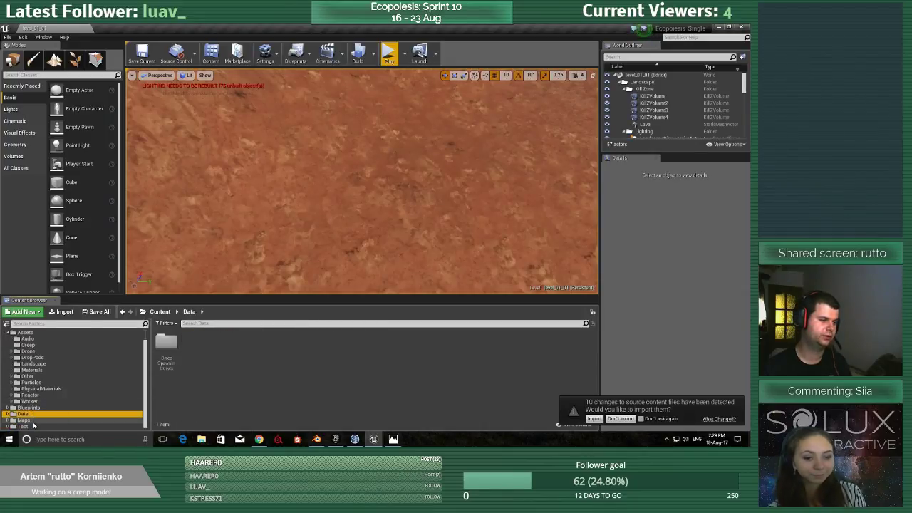
click(5, 408)
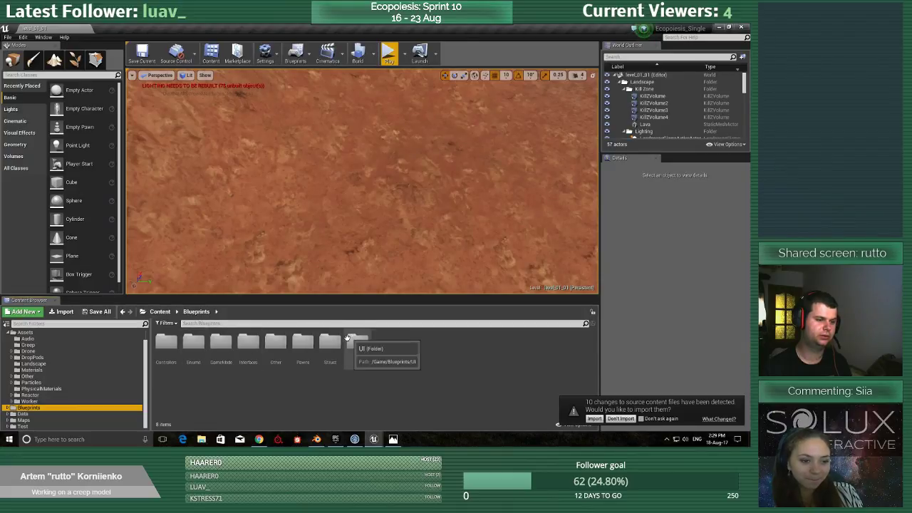
double_click(303, 342)
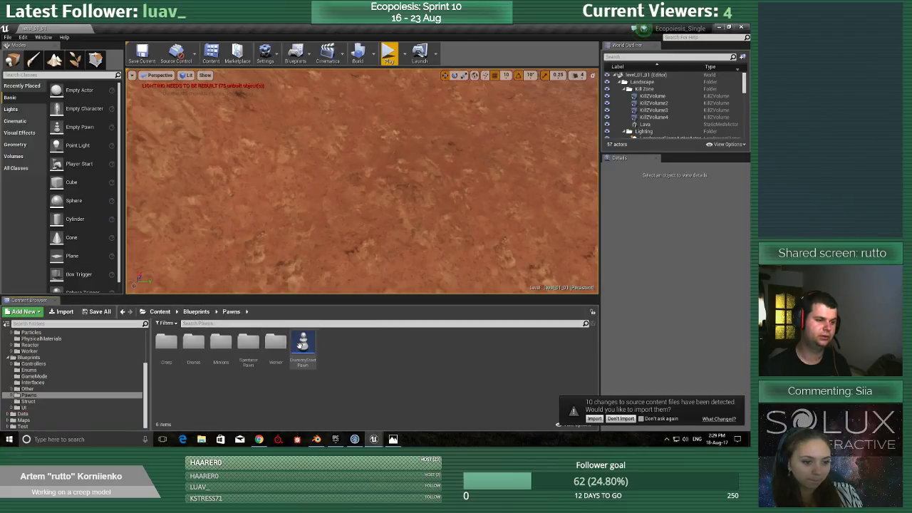
double_click(221, 344)
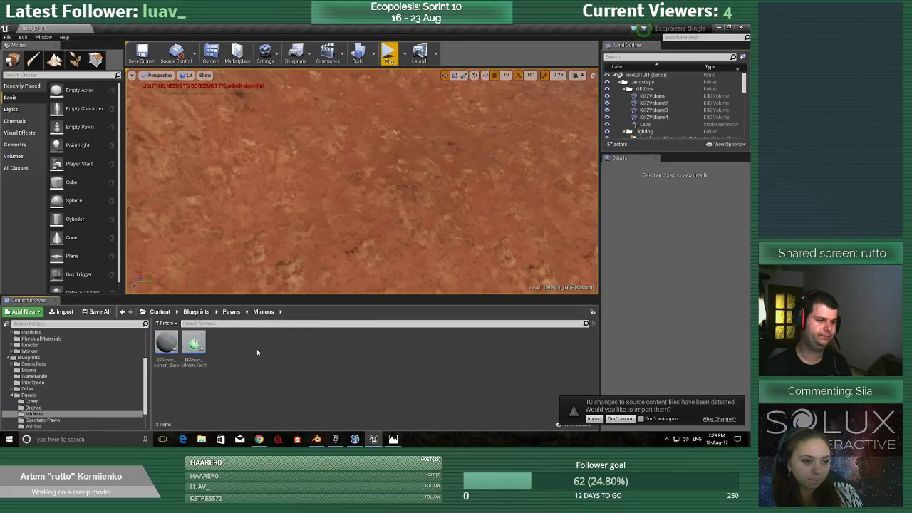
Open the EPPawn_Minion_Ferrit blueprint and show its 3D viewport.
click(199, 346)
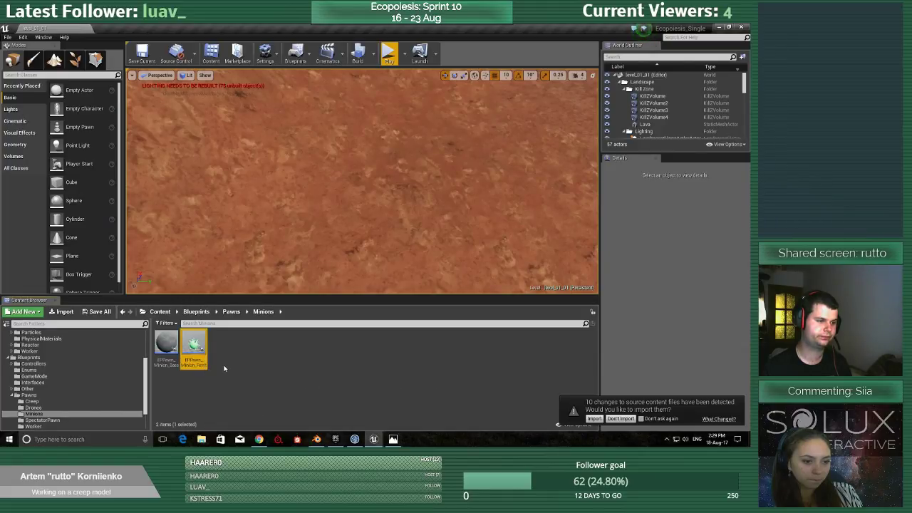
double_click(199, 344)
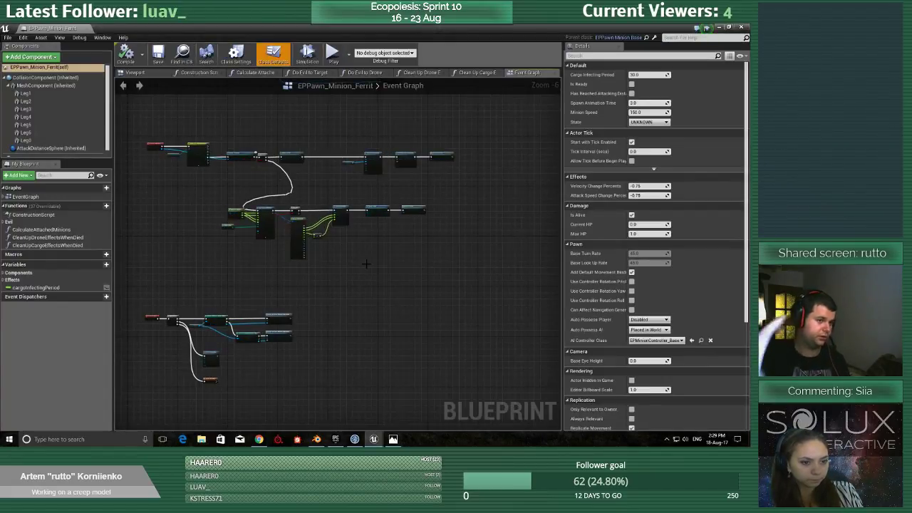
click(137, 73)
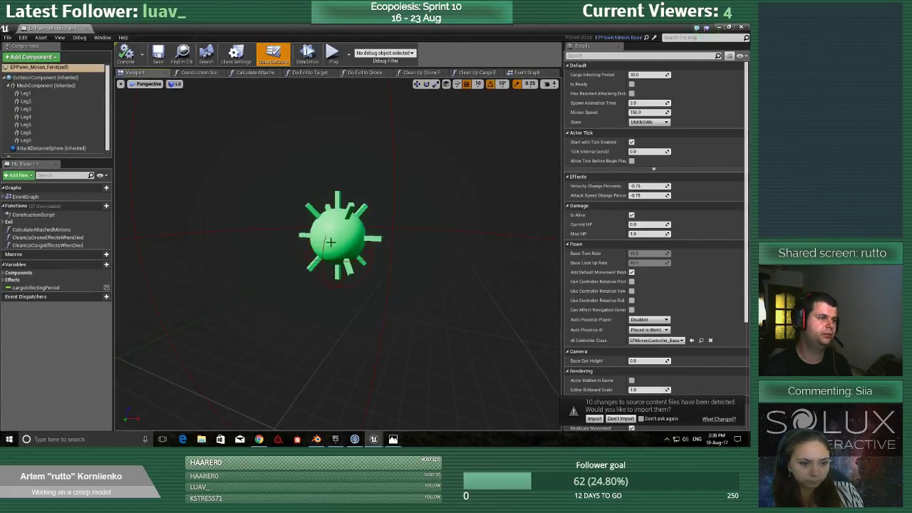
Examine the minion blueprint's MeshComponent and each leg component to see which part of the model each one represents.
click(43, 86)
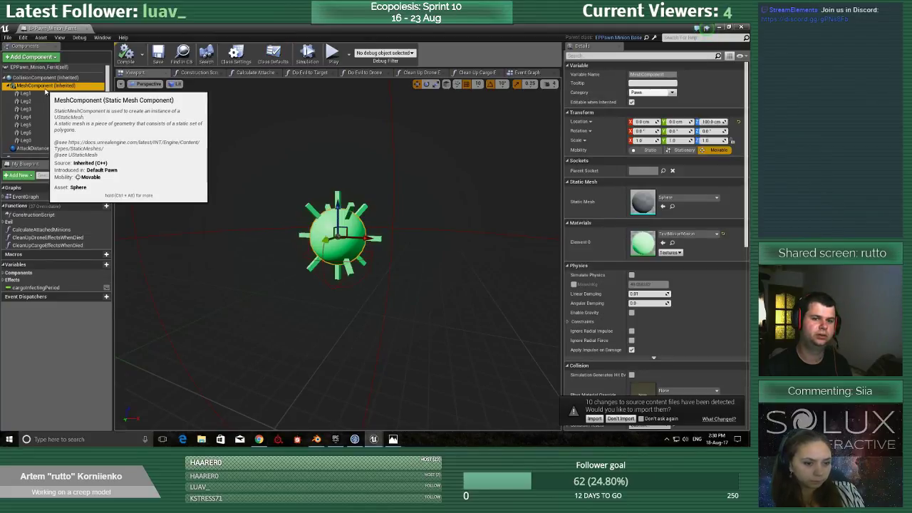
click(32, 93)
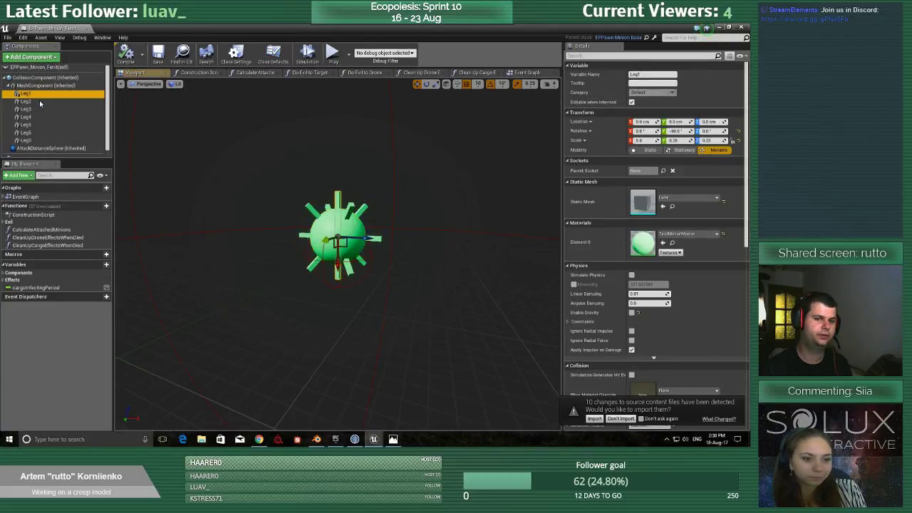
click(40, 103)
click(40, 110)
click(40, 118)
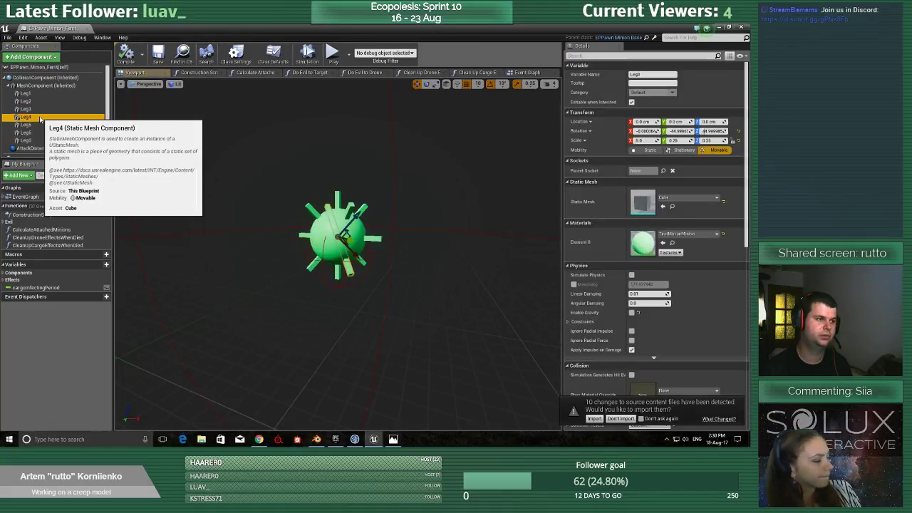
click(40, 125)
click(40, 133)
click(40, 141)
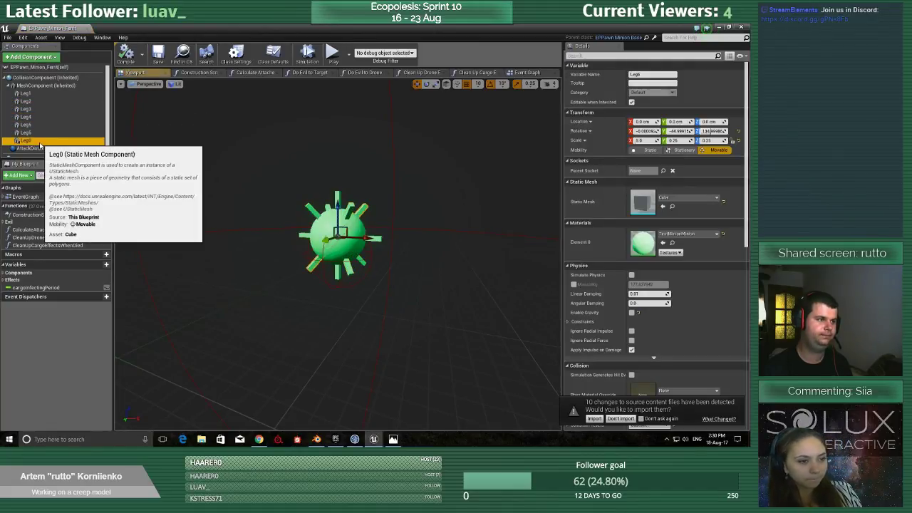
click(49, 69)
click(51, 85)
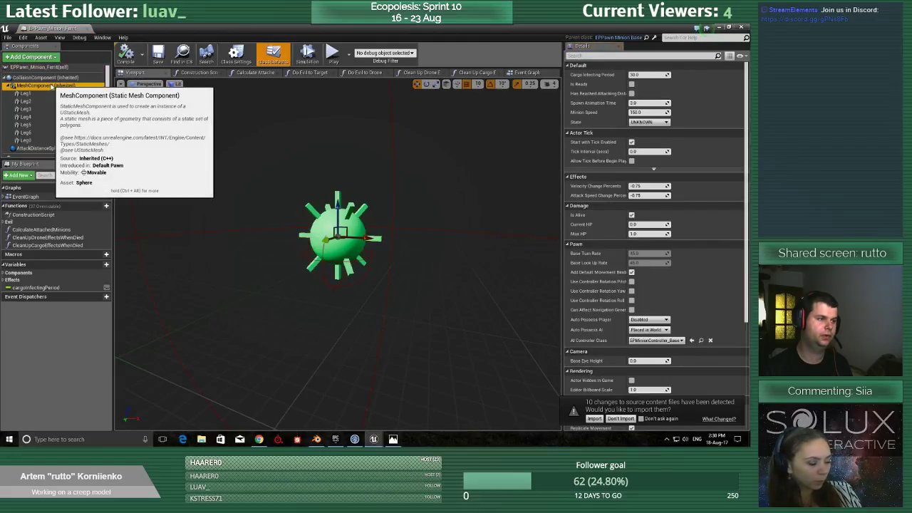
click(26, 133)
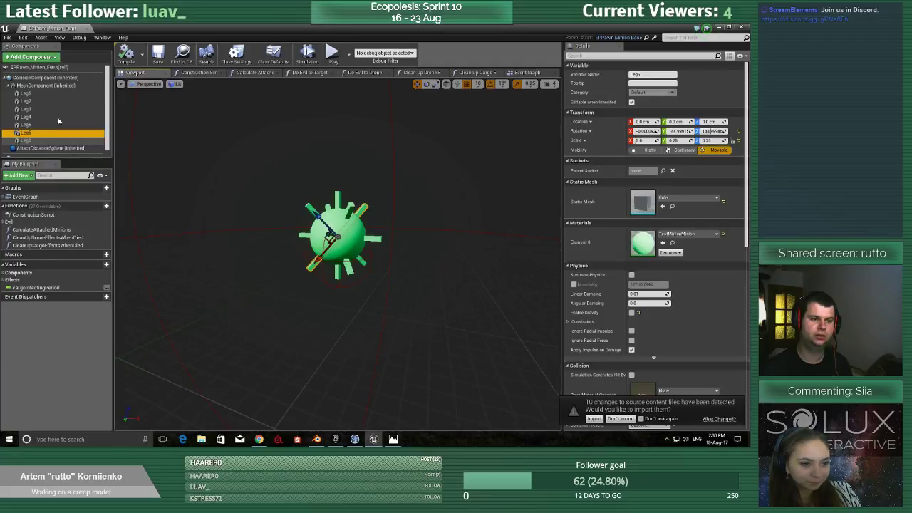
Turn off the Visible rendering option for the MeshComponent sphere.
scroll(52, 125, down, 1)
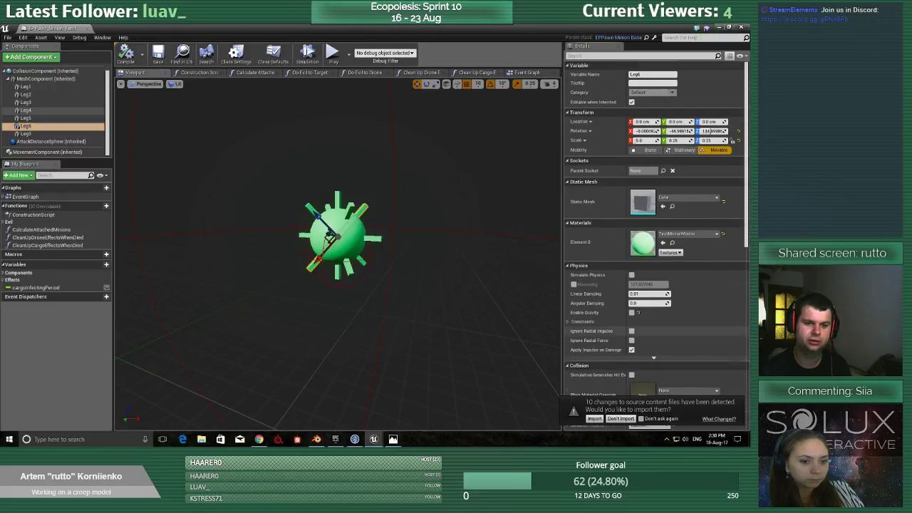
scroll(703, 248, down, 5)
scroll(673, 272, down, 4)
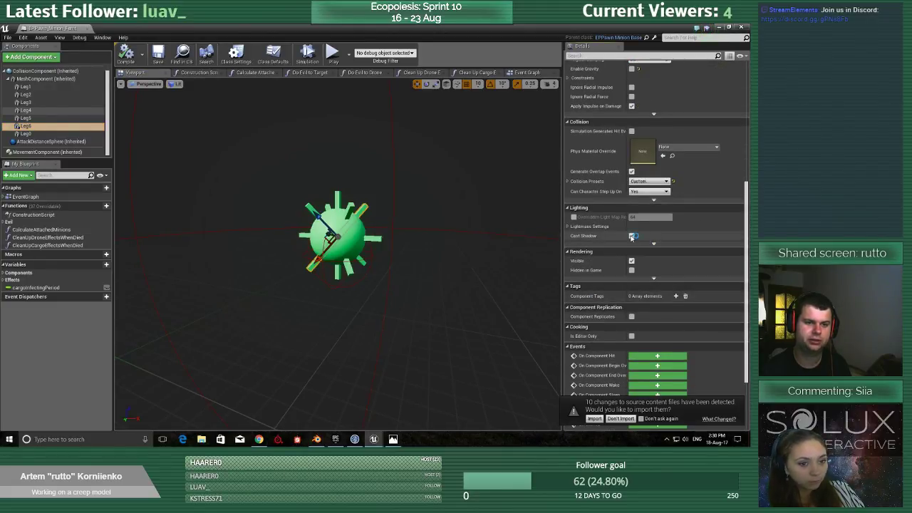
click(631, 236)
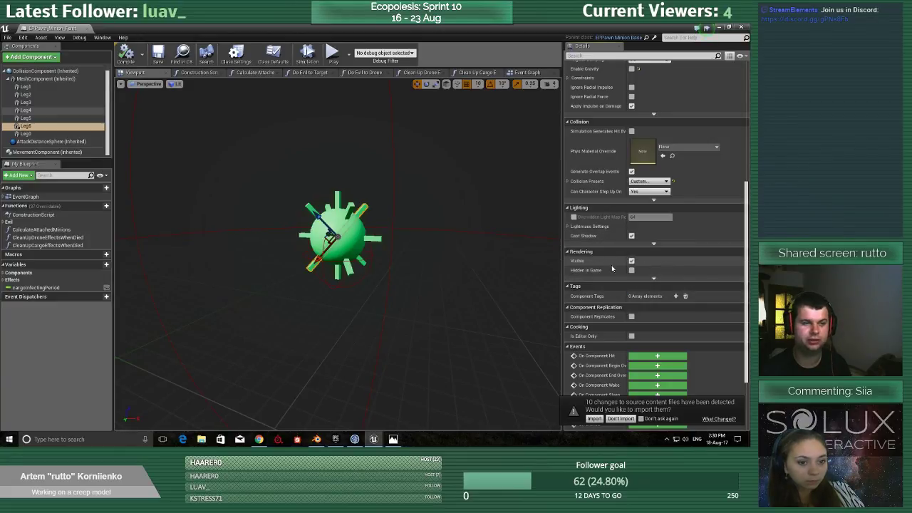
click(38, 79)
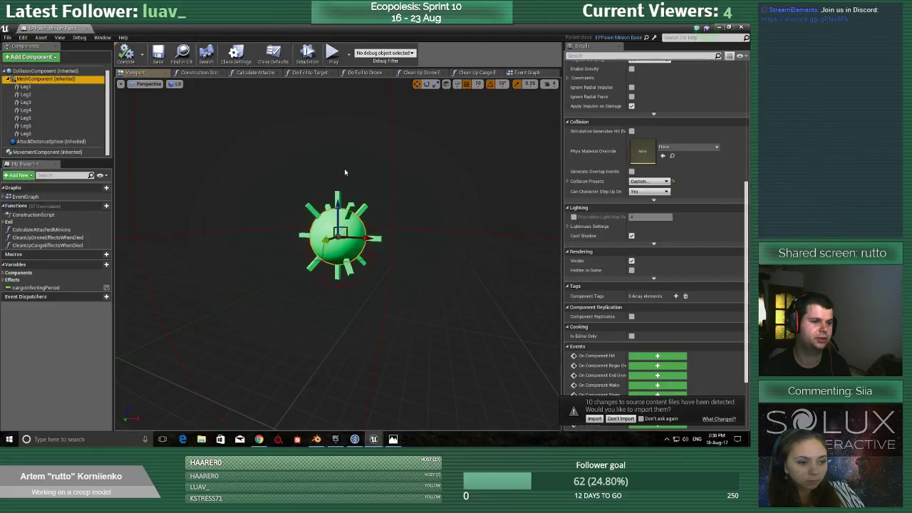
click(631, 261)
Turn off the Visible rendering option for Leg1, Leg2 and Leg3.
click(26, 87)
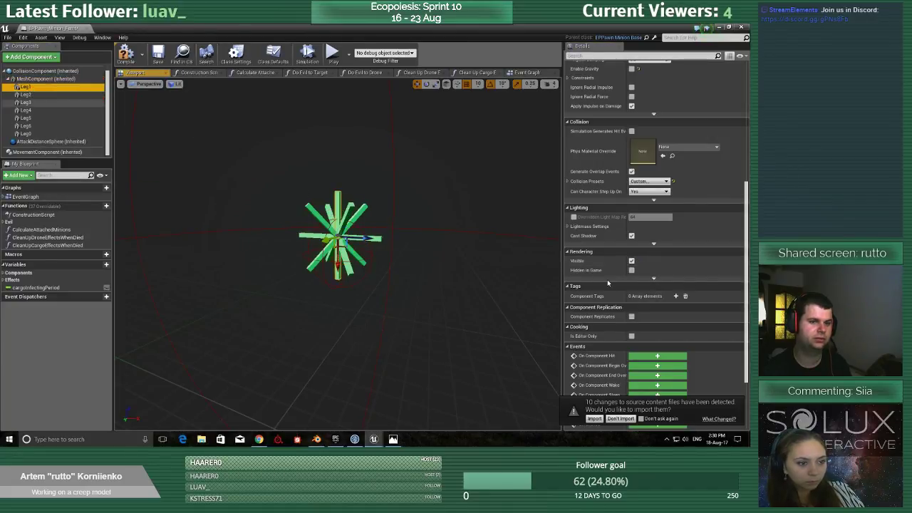
click(631, 261)
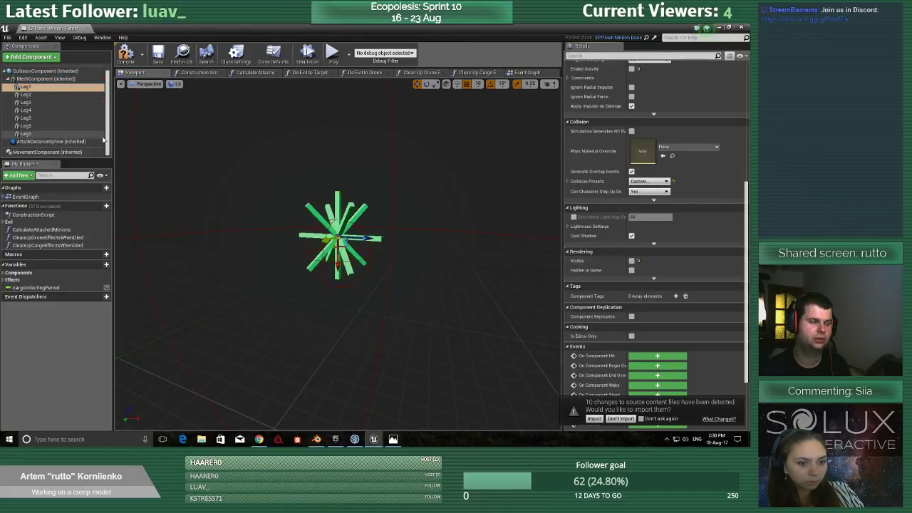
click(26, 94)
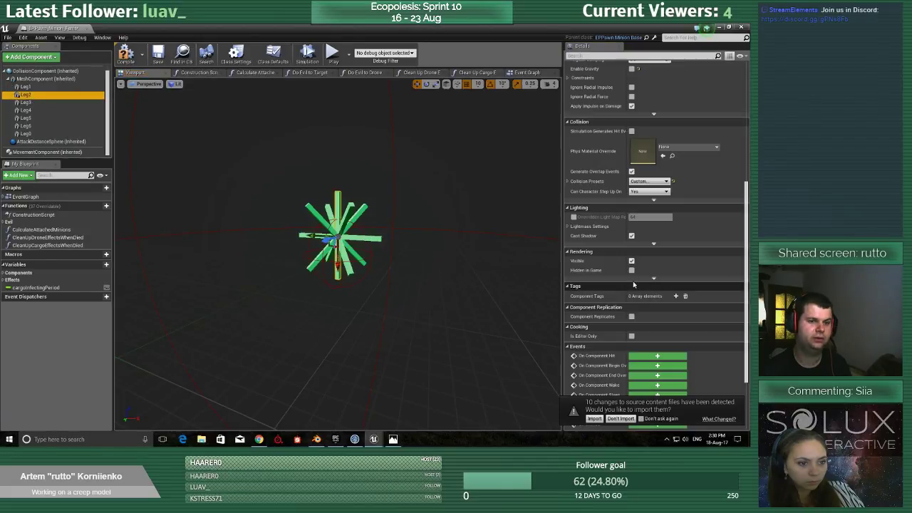
click(632, 261)
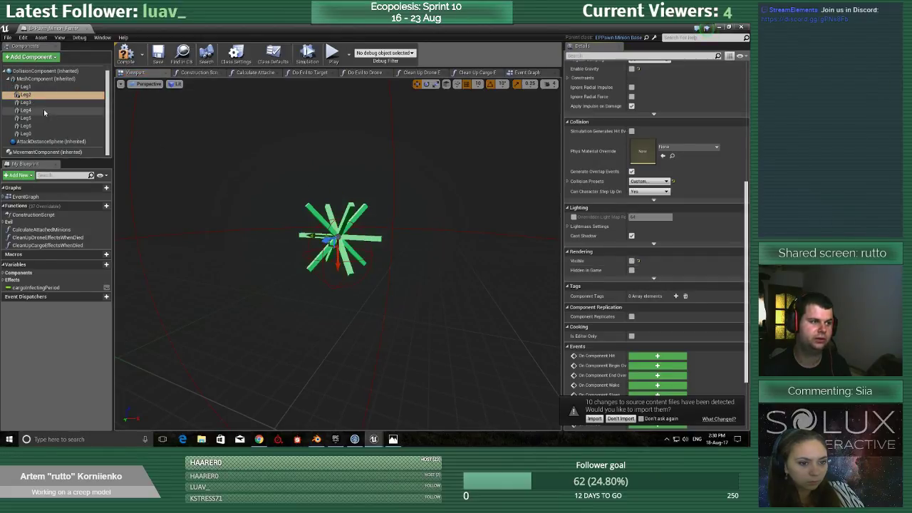
click(25, 102)
click(631, 260)
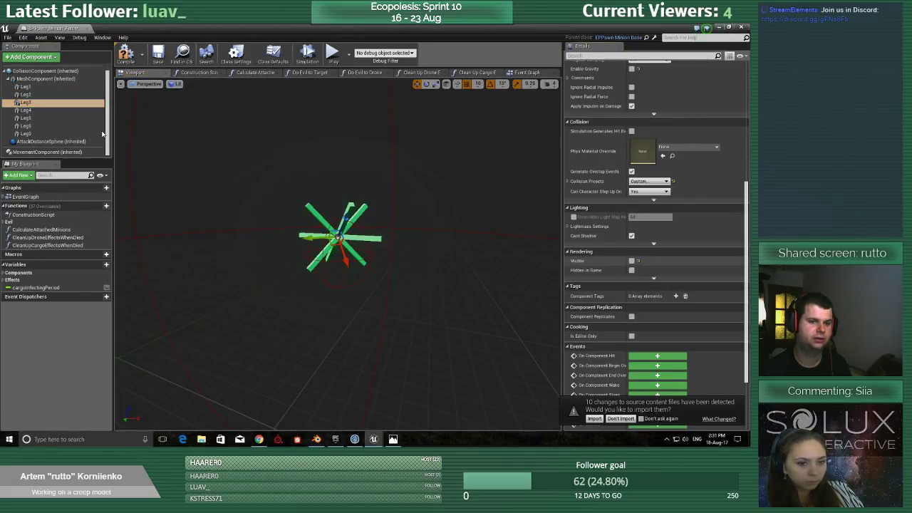
Turn off the Visible rendering option for Leg4, Leg5, Leg6 and the last leg component in the list.
click(26, 110)
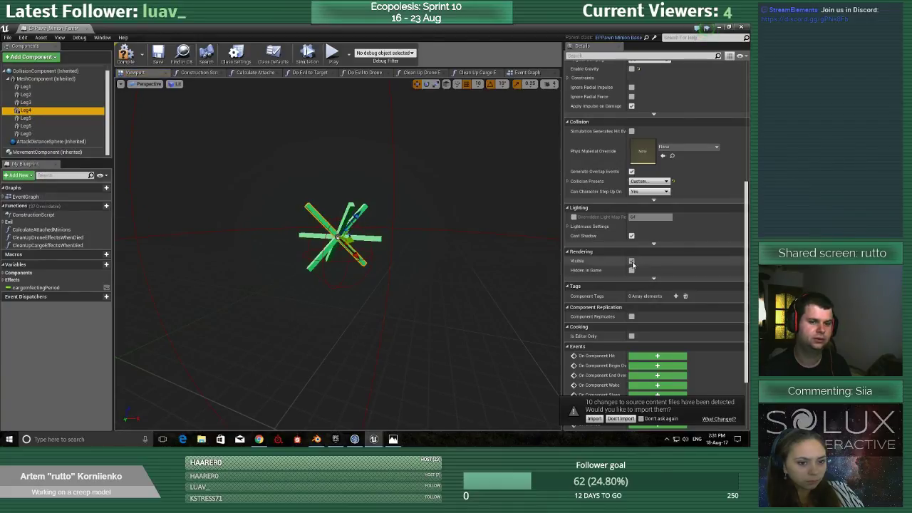
click(632, 261)
click(26, 118)
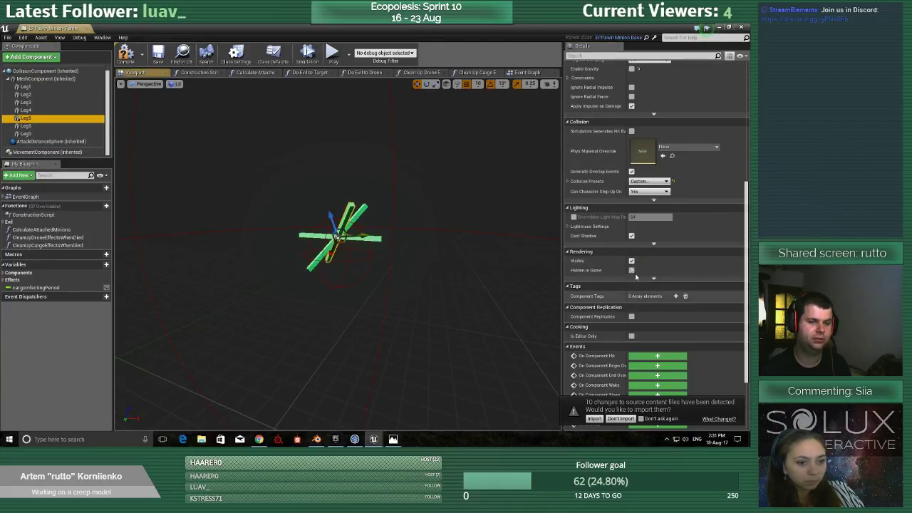
click(631, 260)
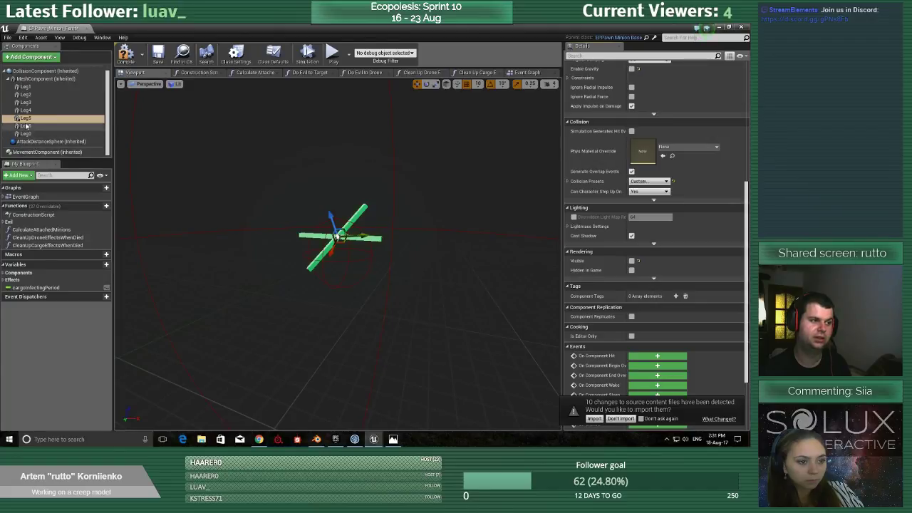
click(26, 126)
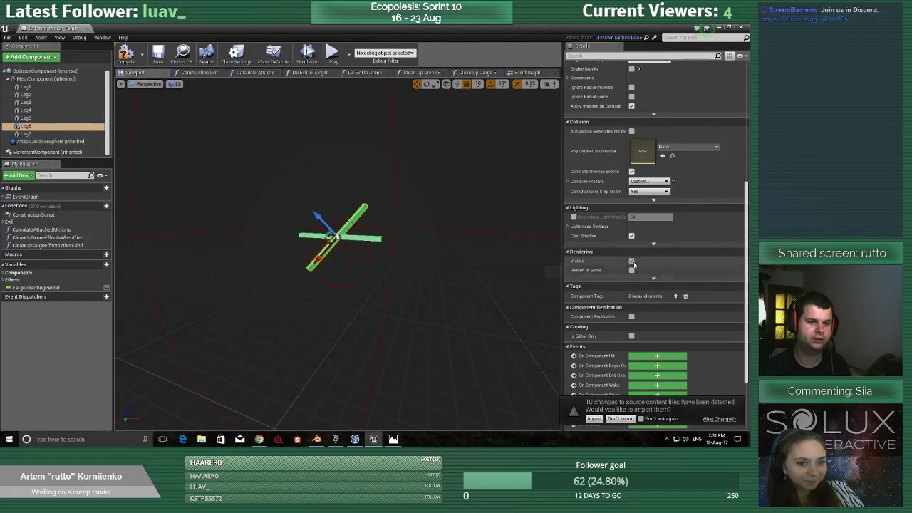
click(632, 261)
click(25, 133)
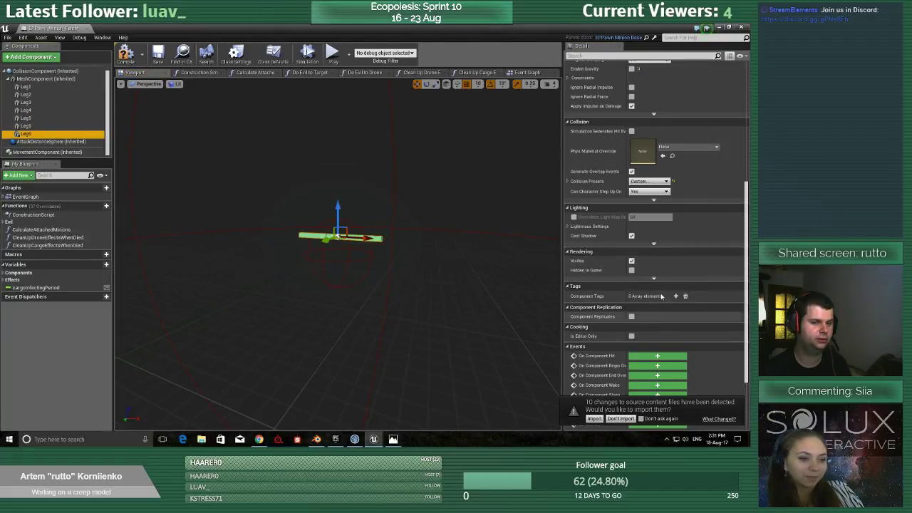
click(631, 261)
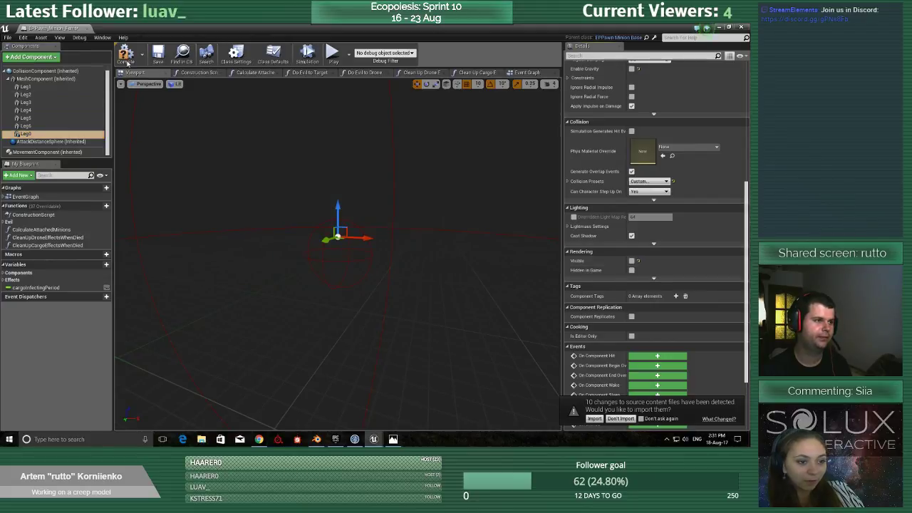
Move the blueprint window out of the way, then create a folder named Minion in the project's Assets folder and open it.
click(729, 27)
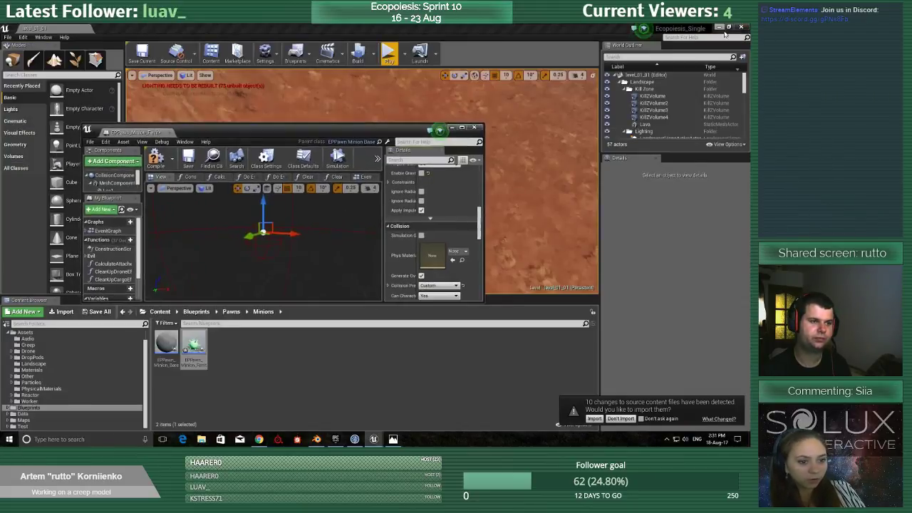
drag(262, 133, 749, 140)
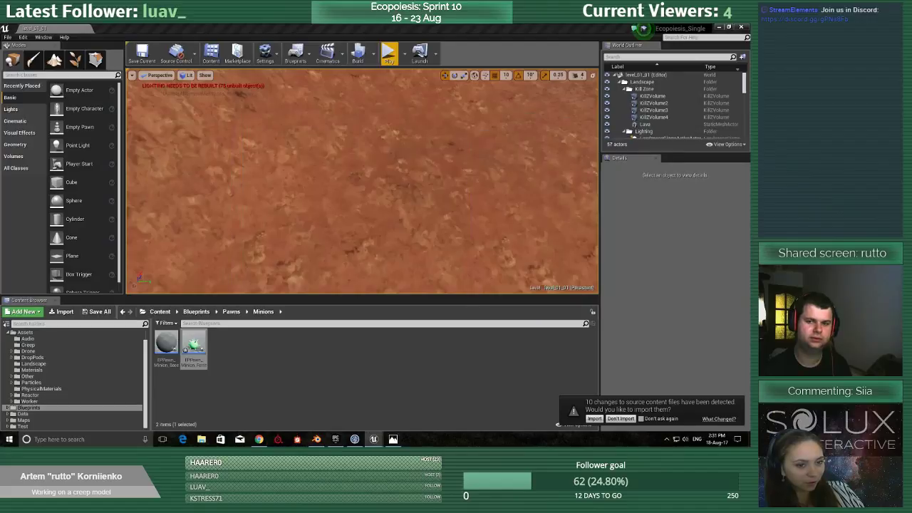
click(25, 332)
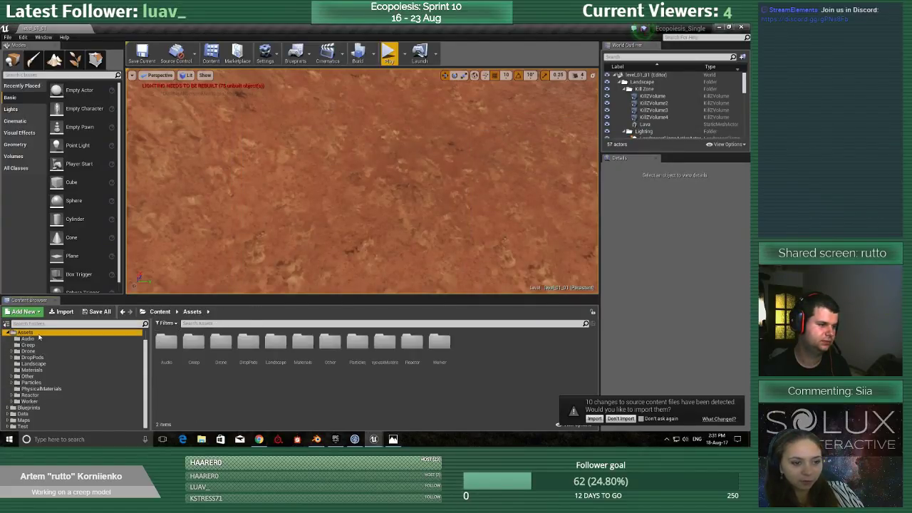
right_click(250, 386)
click(289, 164)
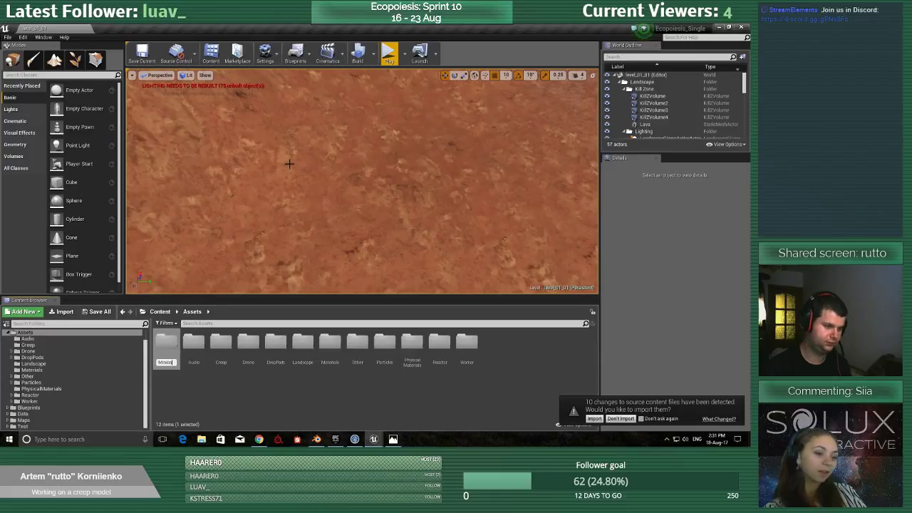
key(Return)
double_click(467, 345)
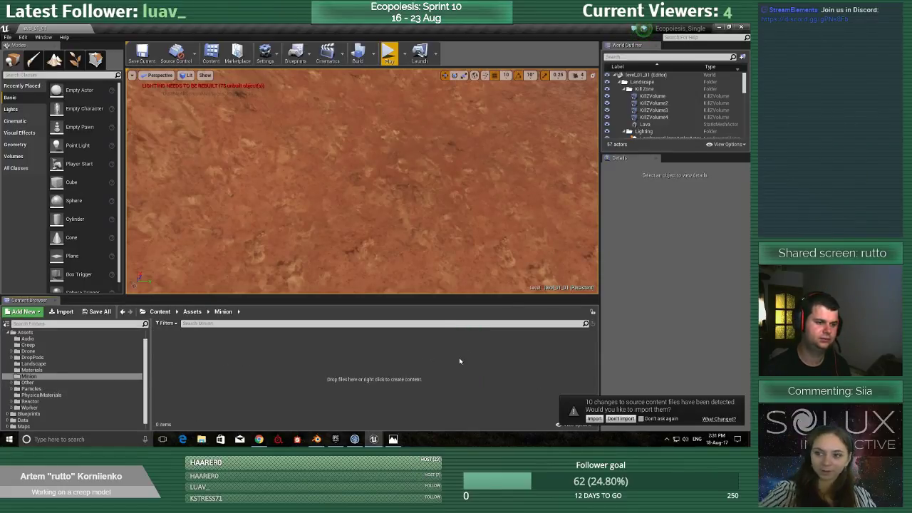
Import the _shapeTest FBX into the Minion folder with the default import options and rename the mesh ME_Minion.
click(69, 315)
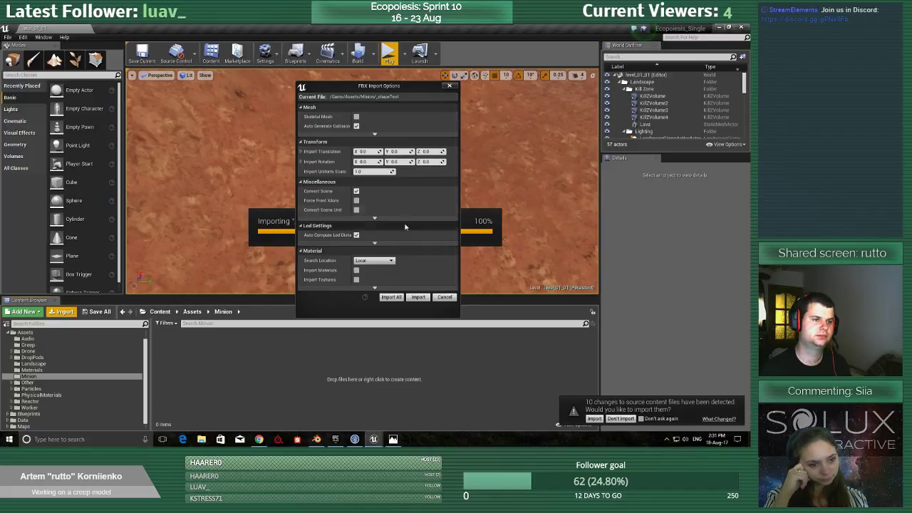
scroll(419, 190, down, 1)
scroll(420, 190, up, 1)
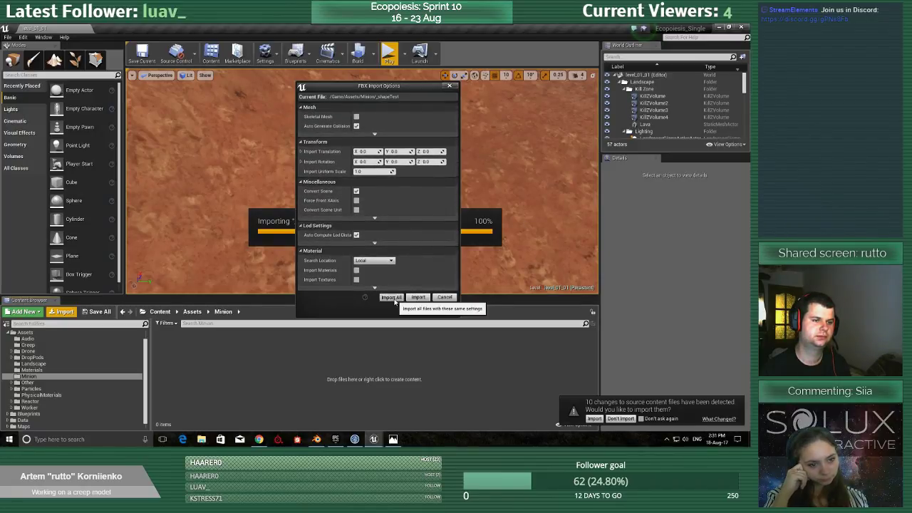
click(392, 296)
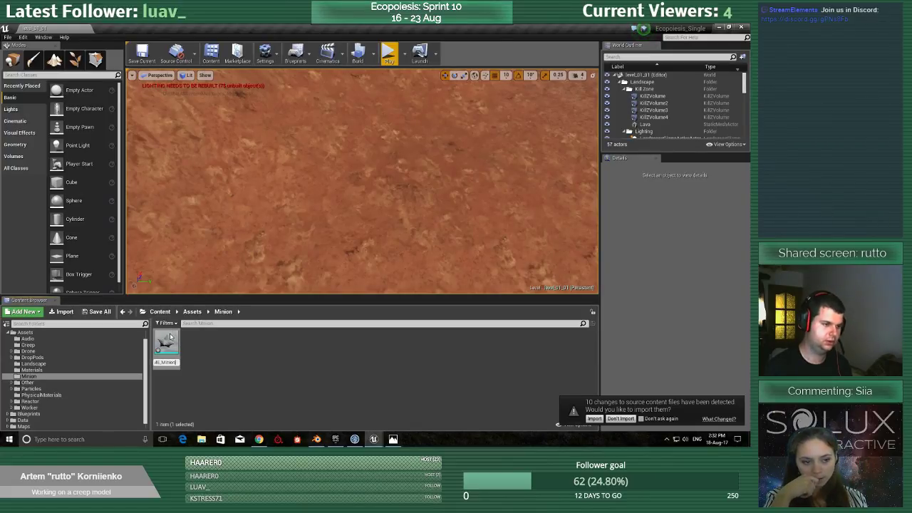
key(Return)
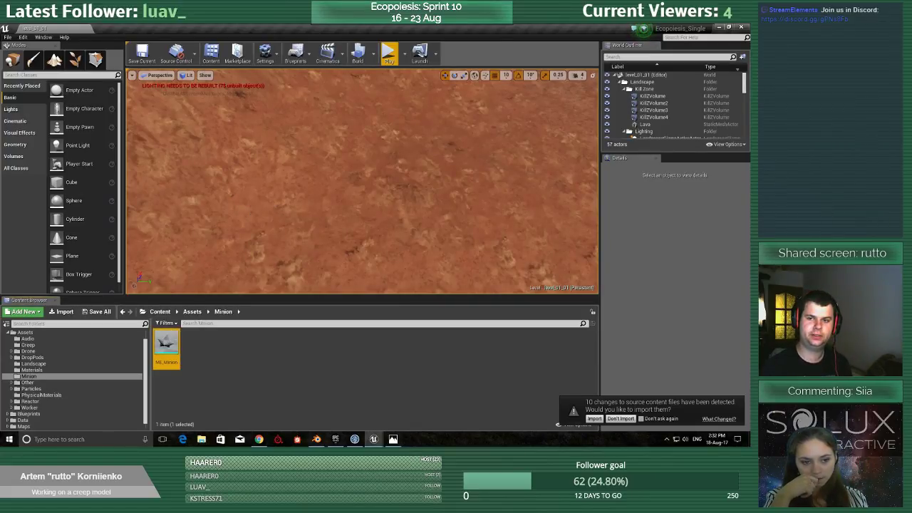
Return to the EPPawn_Minion_Ferrit blueprint and add a Static Mesh component using ME_Minion under CollisionComponent, keeping the default name.
drag(749, 128, 311, 27)
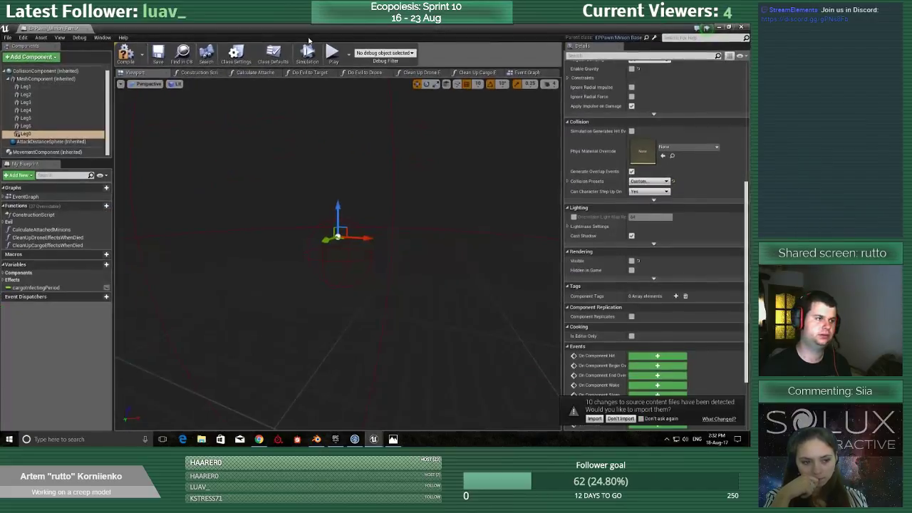
click(42, 71)
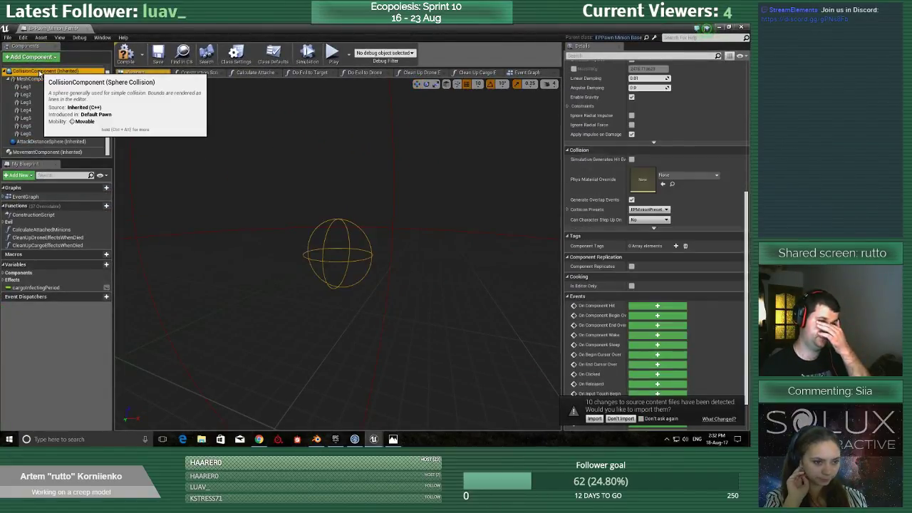
right_click(40, 71)
mouse_move(59, 79)
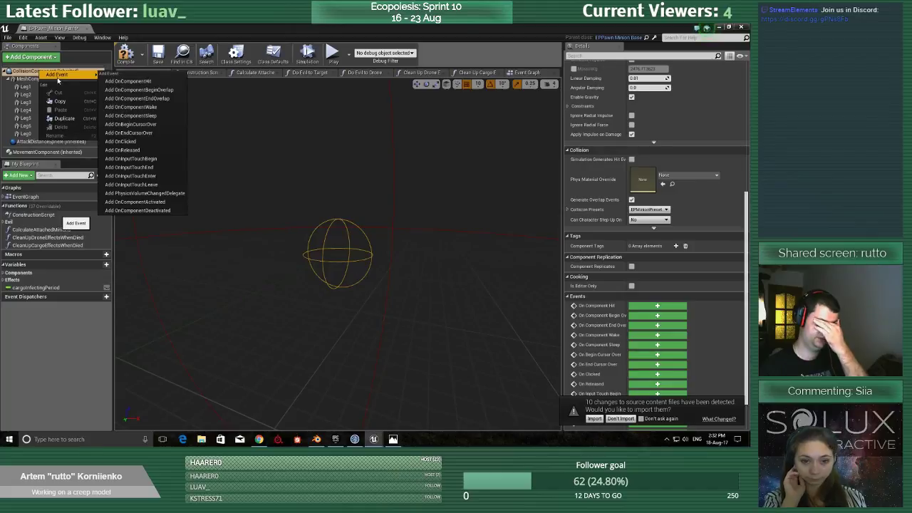
click(32, 72)
click(54, 57)
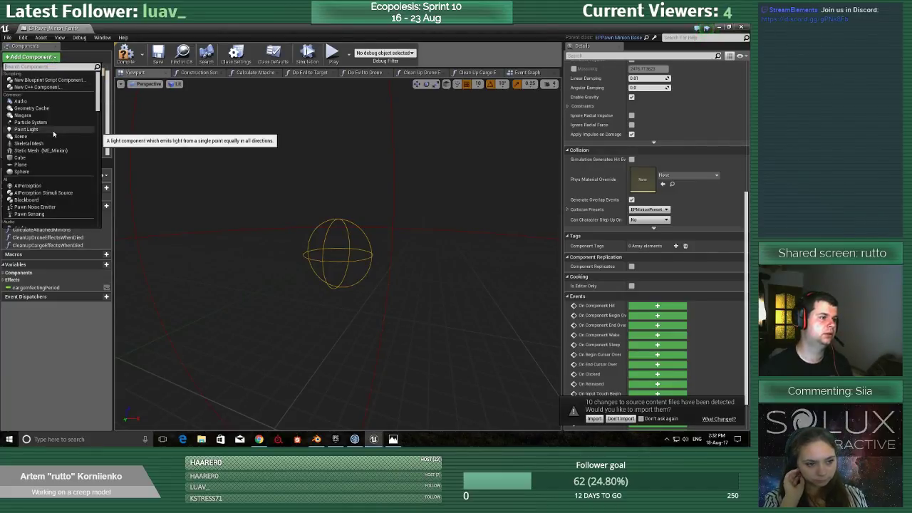
click(41, 150)
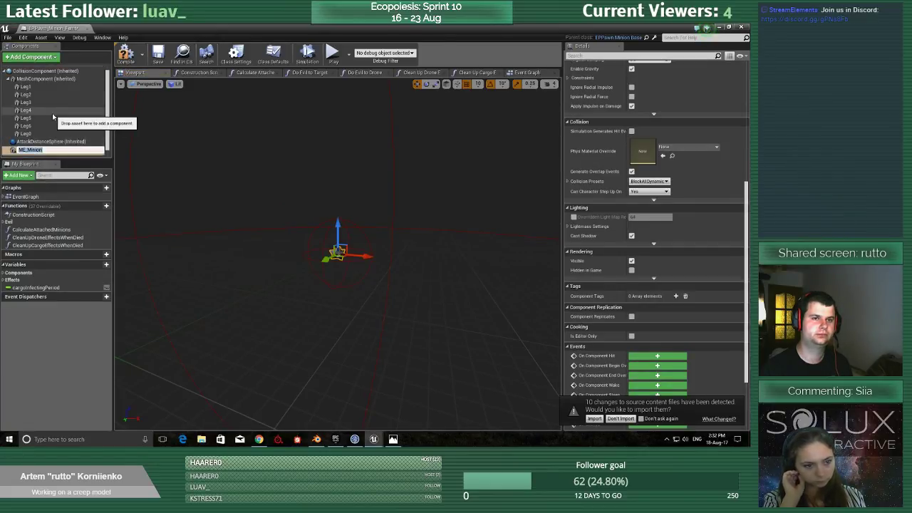
key(Return)
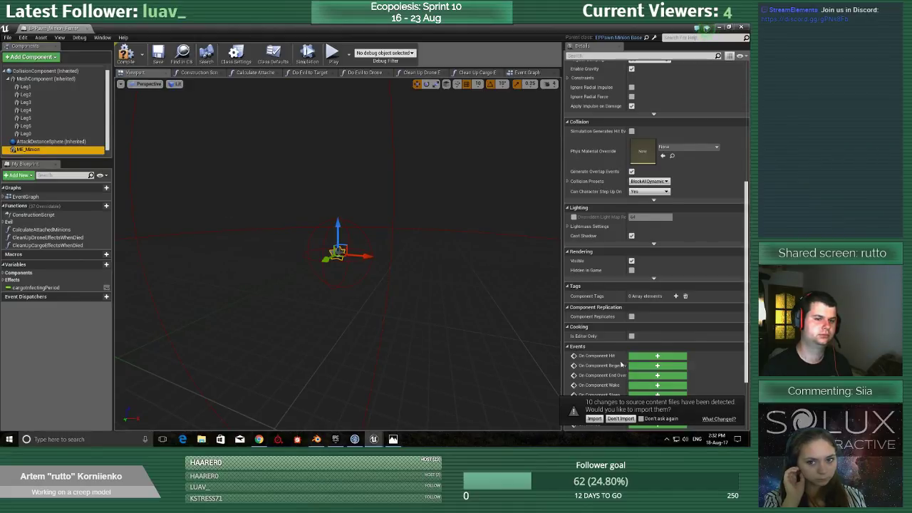
Inspect the ME_Minion component's transform and mesh settings, and check its size against the collision sphere in the viewport.
scroll(677, 214, up, 10)
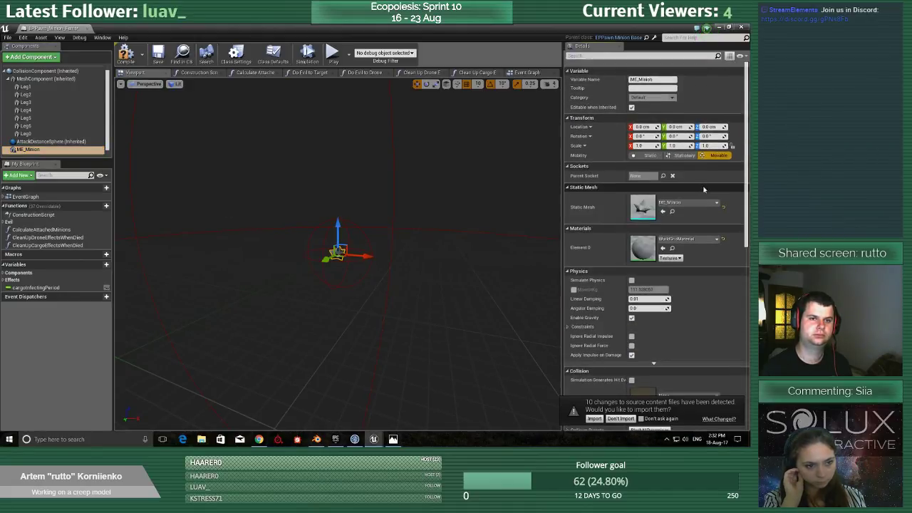
click(373, 442)
click(304, 417)
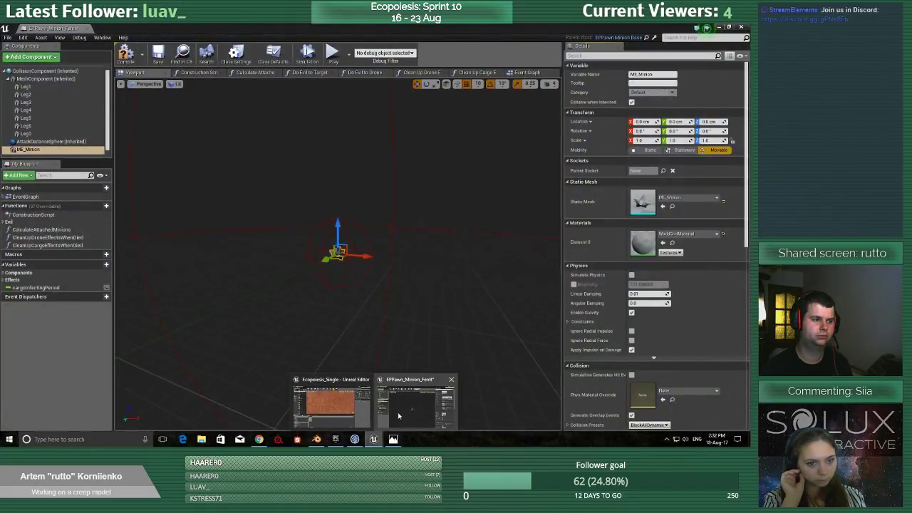
click(399, 415)
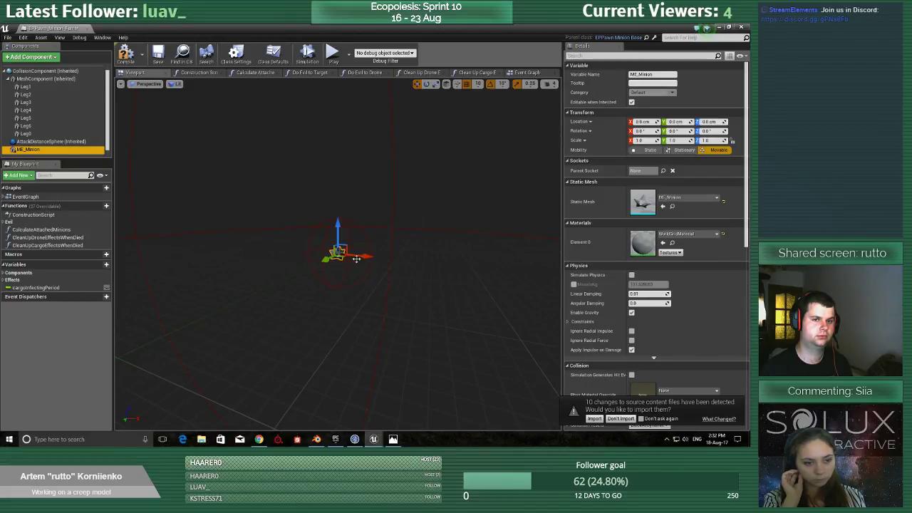
scroll(359, 260, up, 4)
scroll(360, 260, down, 1)
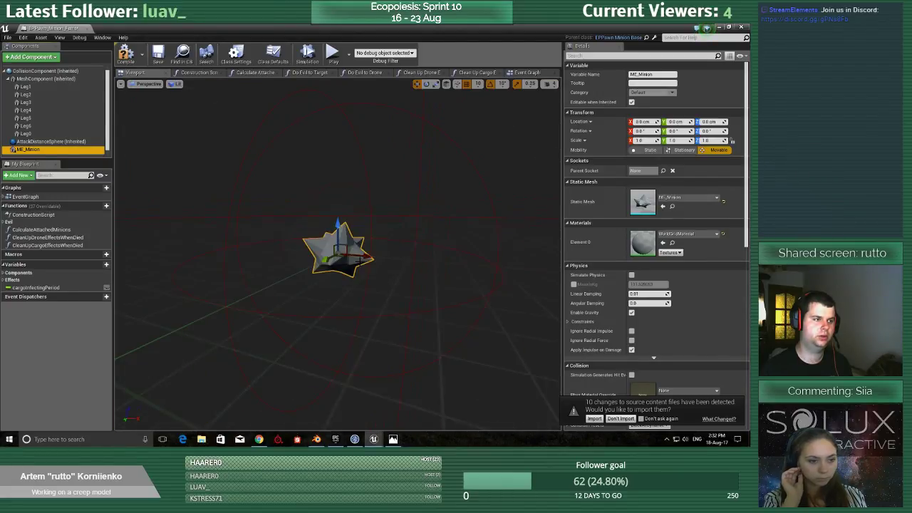
scroll(360, 260, down, 2)
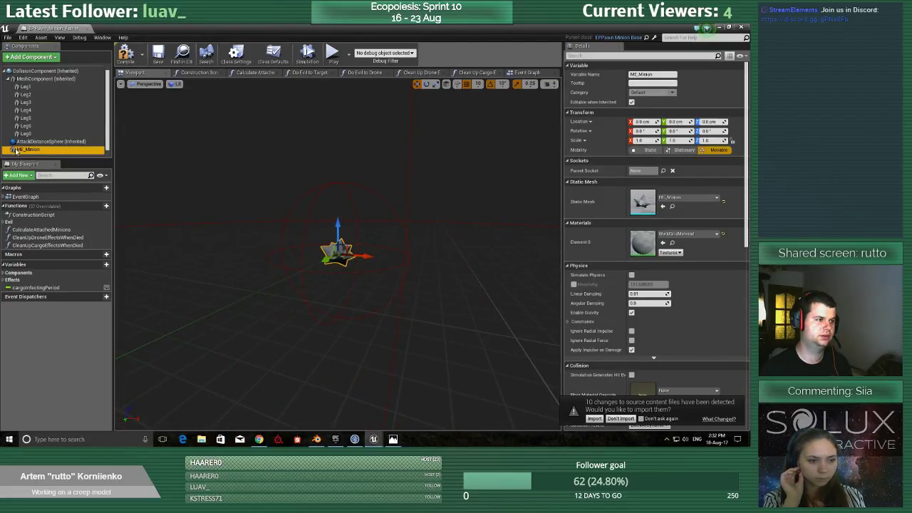
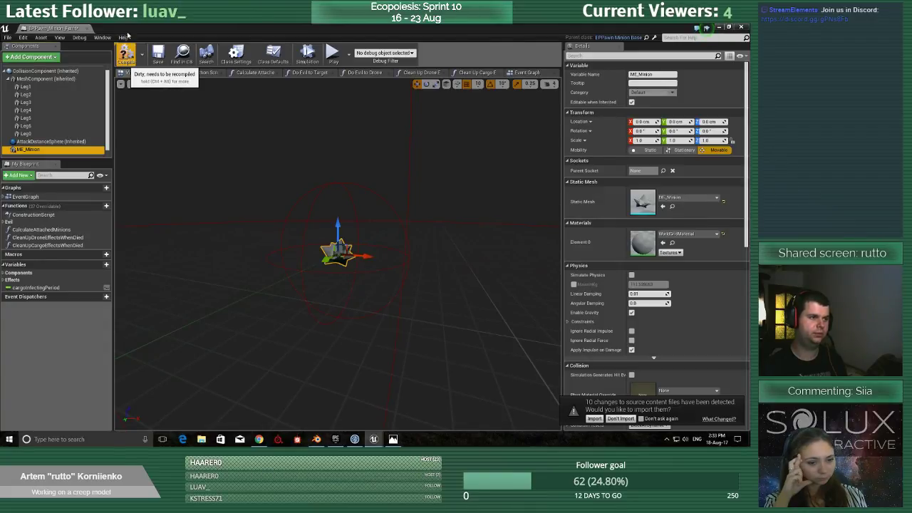
Compile and save the EPPawn_Minion_Ferrit blueprint and return to the level editor.
click(126, 53)
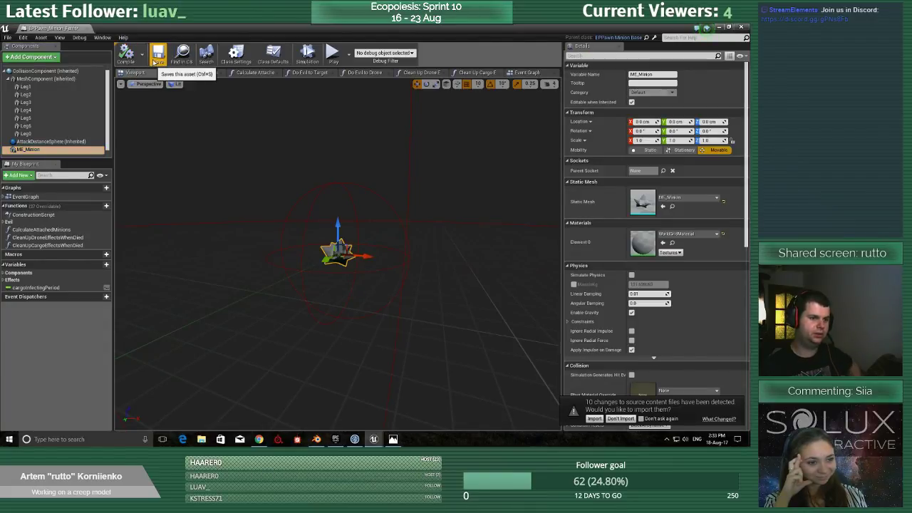
click(158, 53)
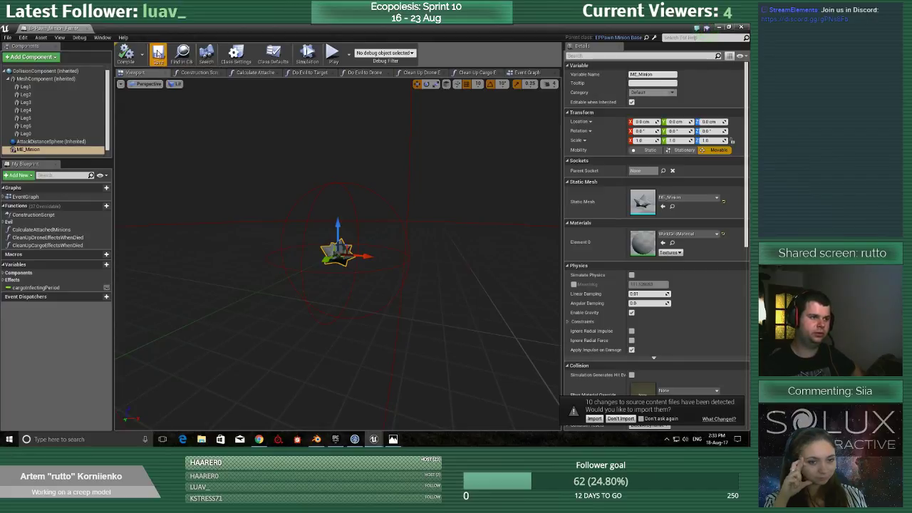
click(719, 27)
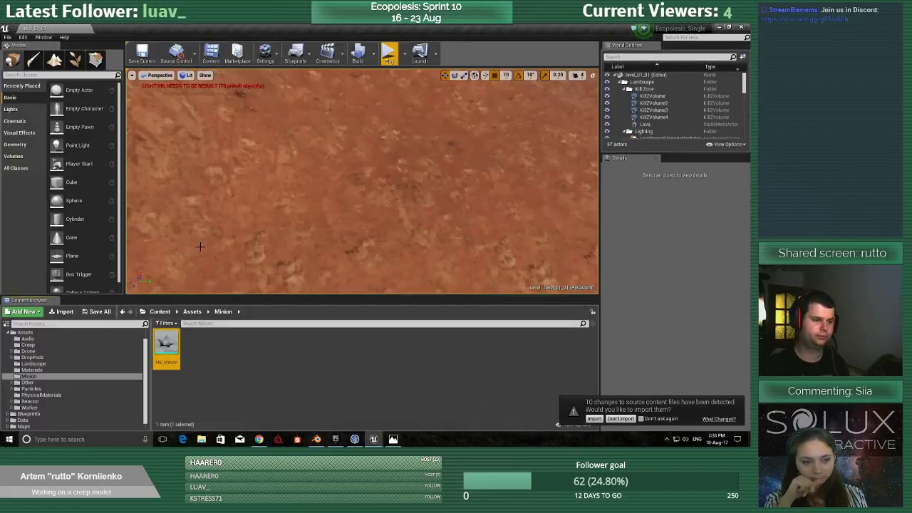
Play the level twice in the editor viewport, check the new minion mesh in the game, and stop each run.
click(390, 50)
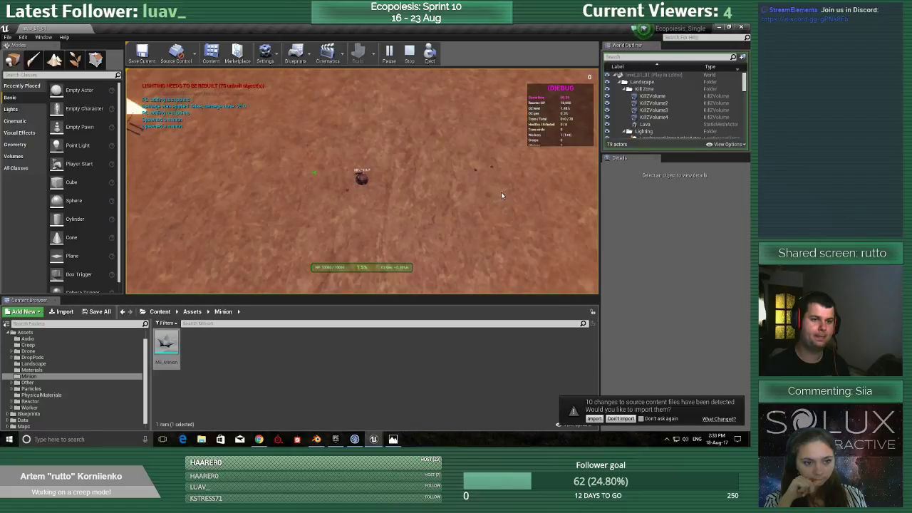
drag(426, 222, 404, 234)
middle_drag(404, 234, 334, 218)
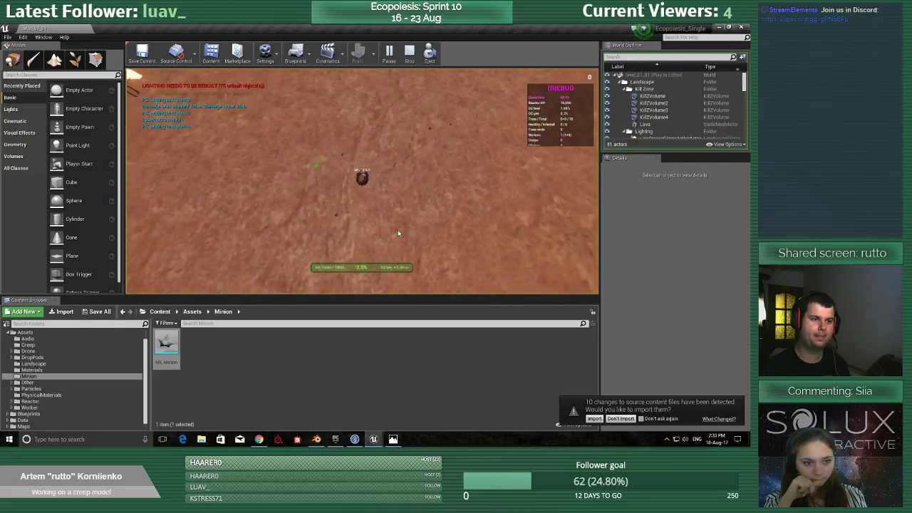
middle_drag(459, 213, 380, 216)
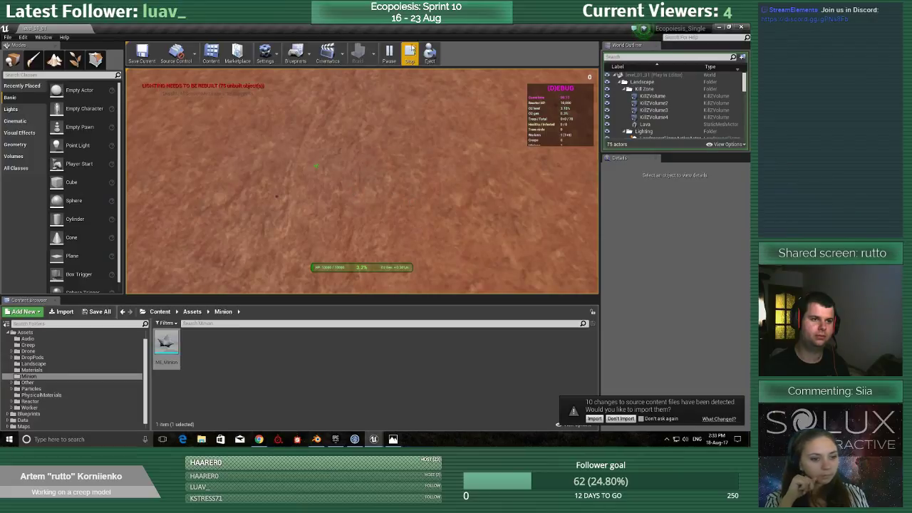
click(410, 54)
click(388, 52)
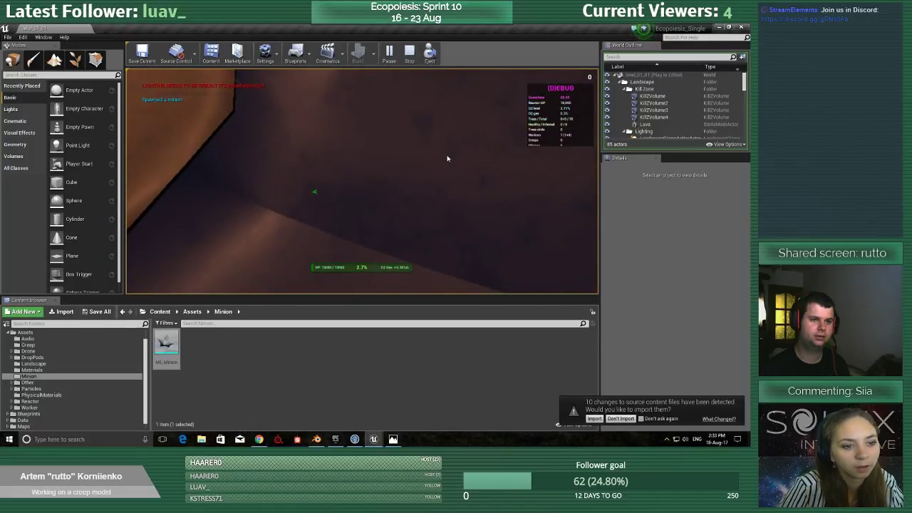
click(409, 55)
Play the level full screen, move the player away from the base, spawn several minions to check their in-game size, and stop.
click(388, 53)
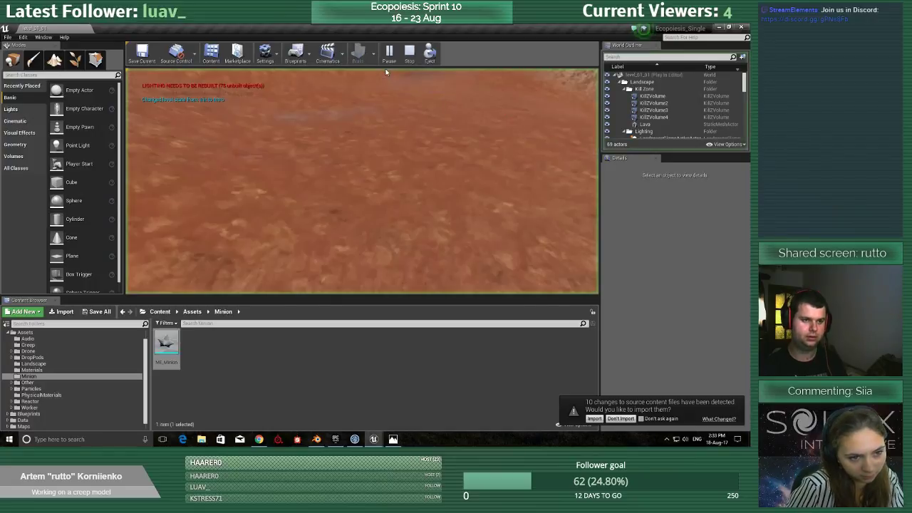
key(F11)
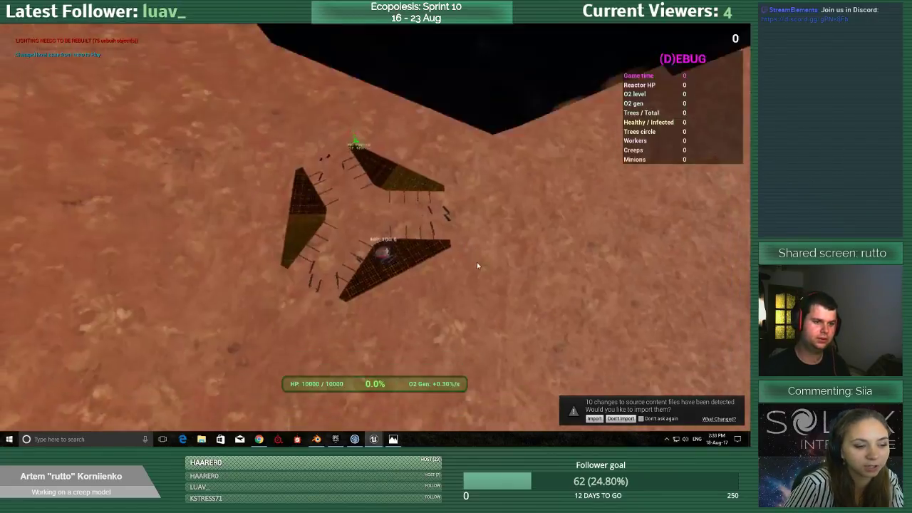
key(d)
key(w)
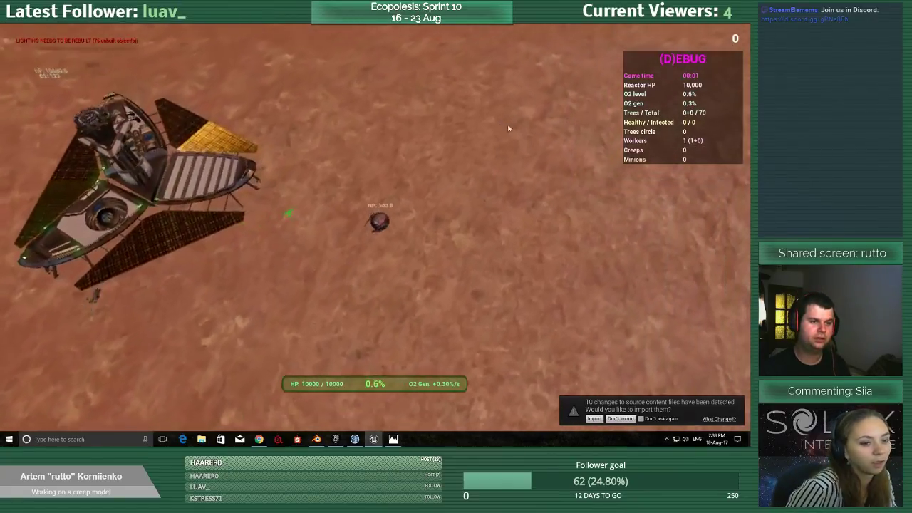
key(d)
key(w)
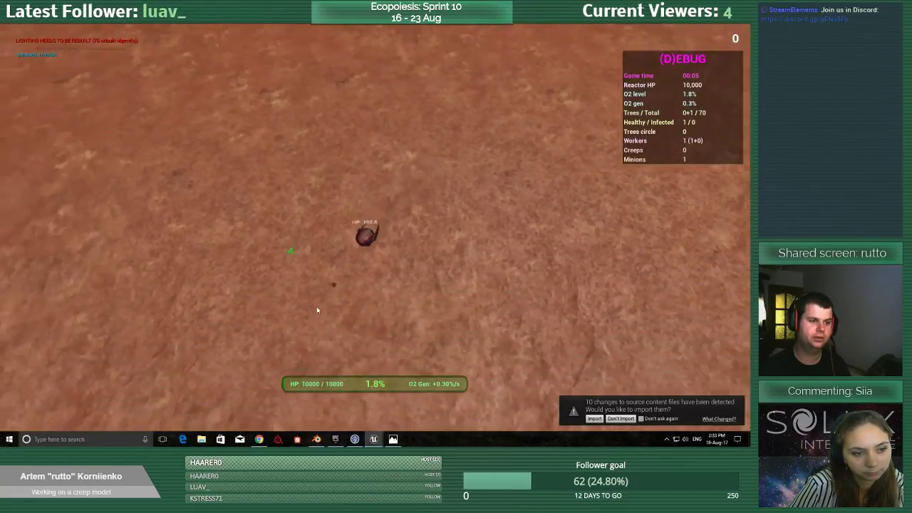
key(m)
key(m)
key(w)
key(a)
key(m)
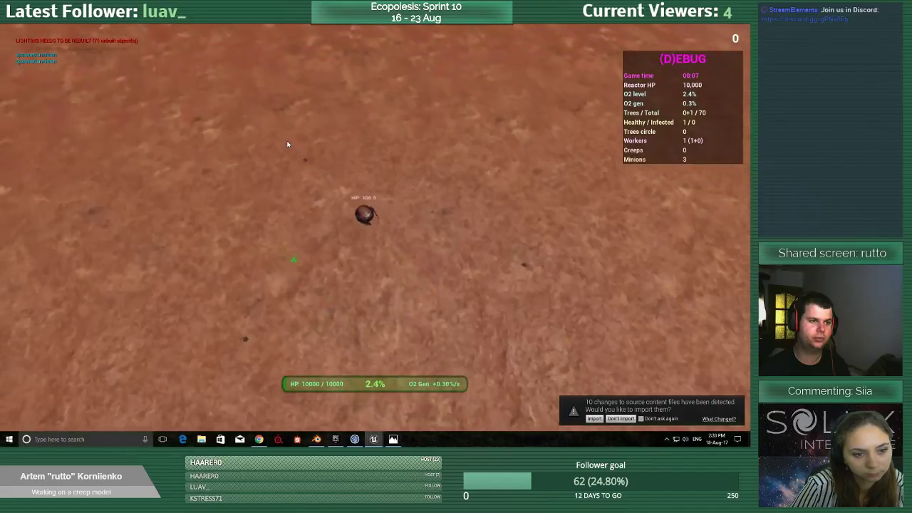
key(s)
key(m)
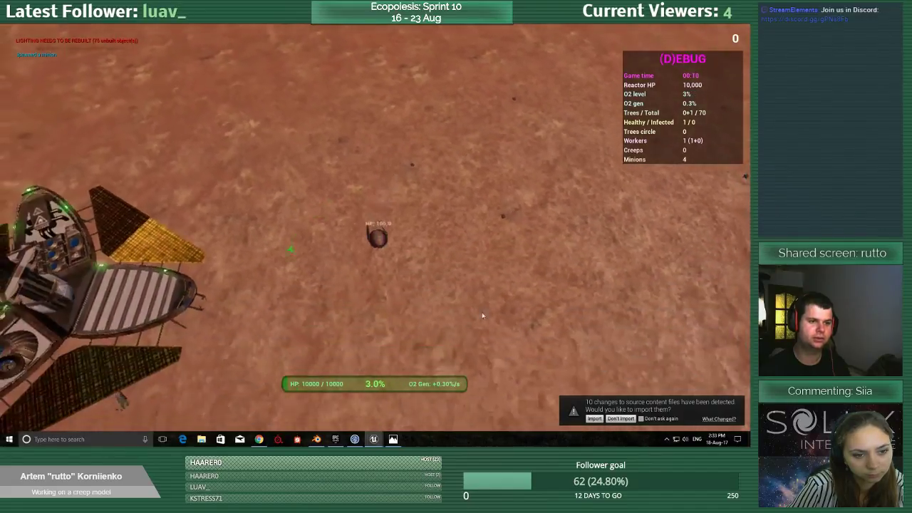
key(d)
key(d)
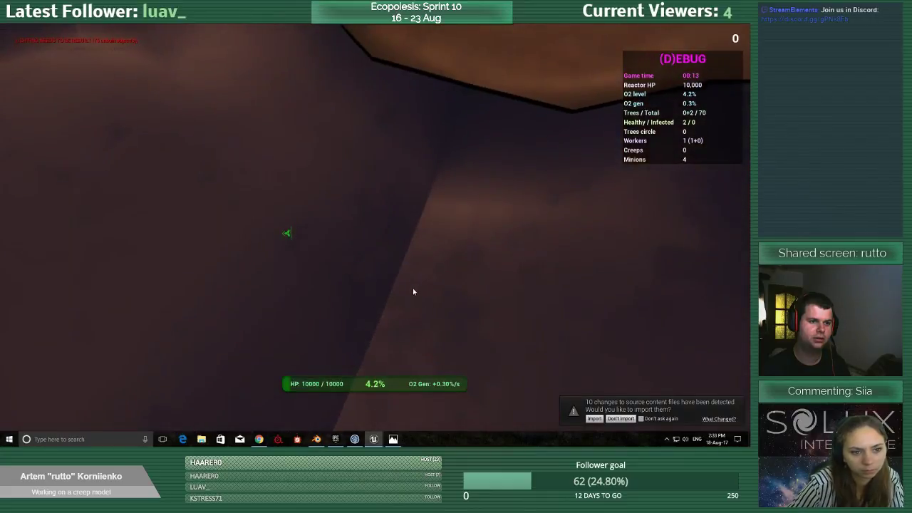
key(Escape)
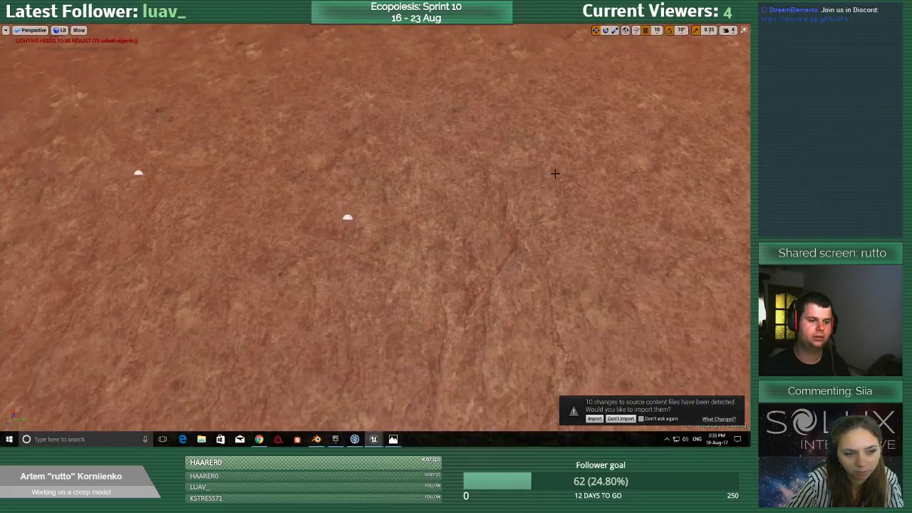
Run the level full screen again, examine a minion's size beside the player, stop, and look across the landscape in the editor.
key(F11)
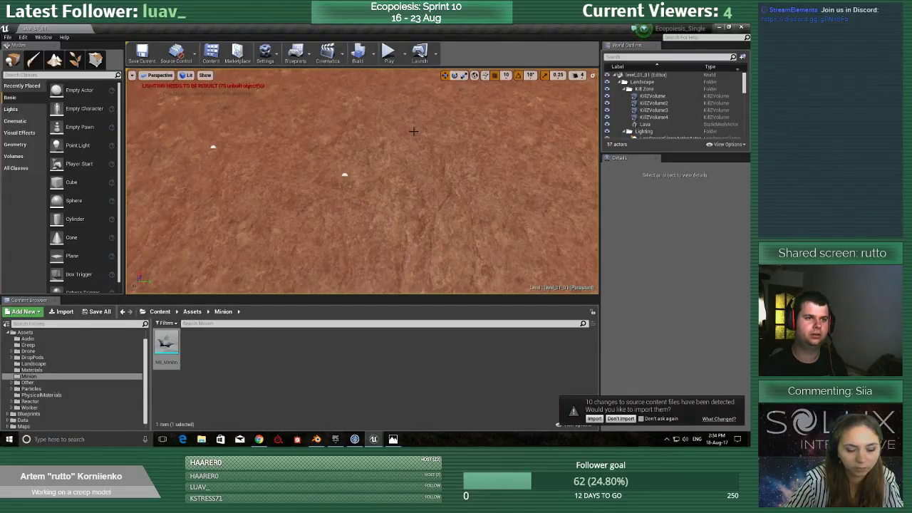
key(F11)
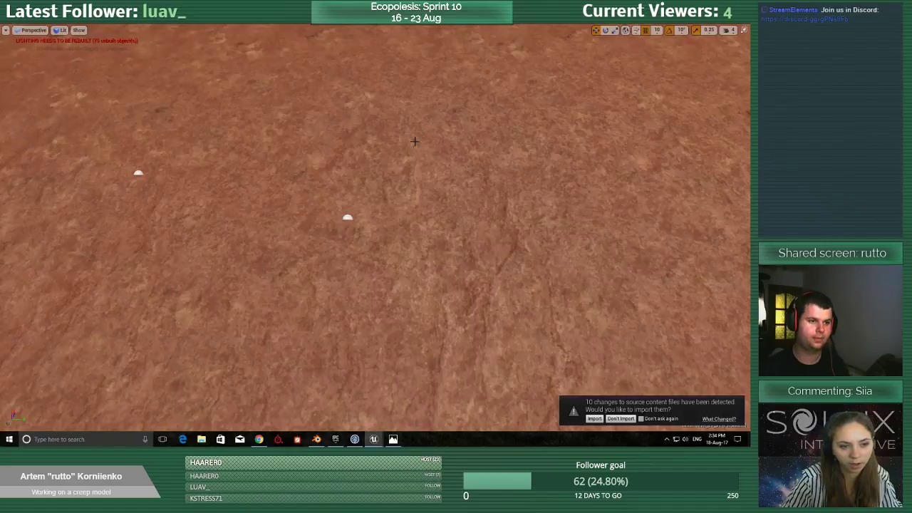
key(alt+p)
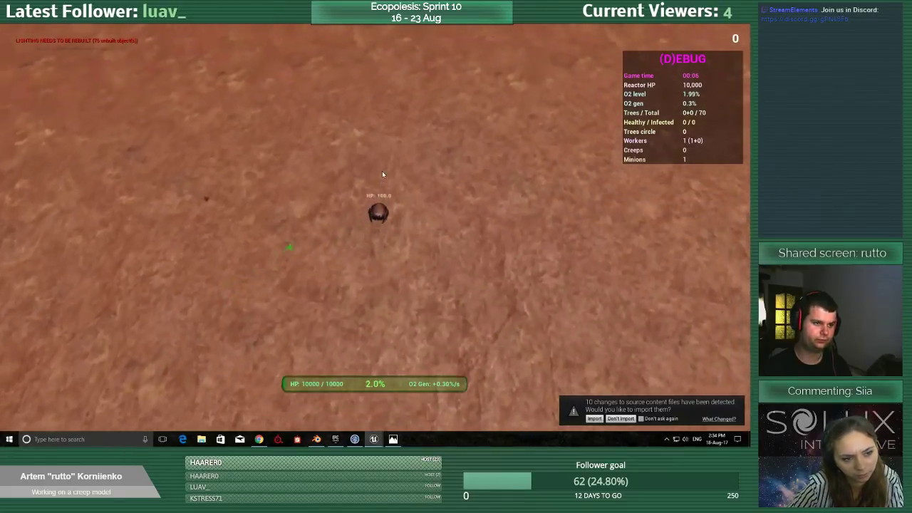
scroll(309, 186, up, 5)
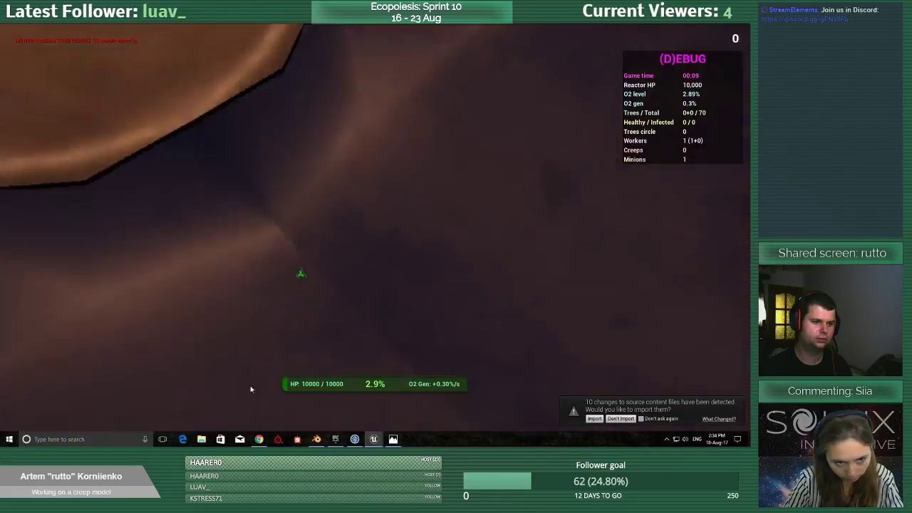
middle_drag(250, 389, 451, 305)
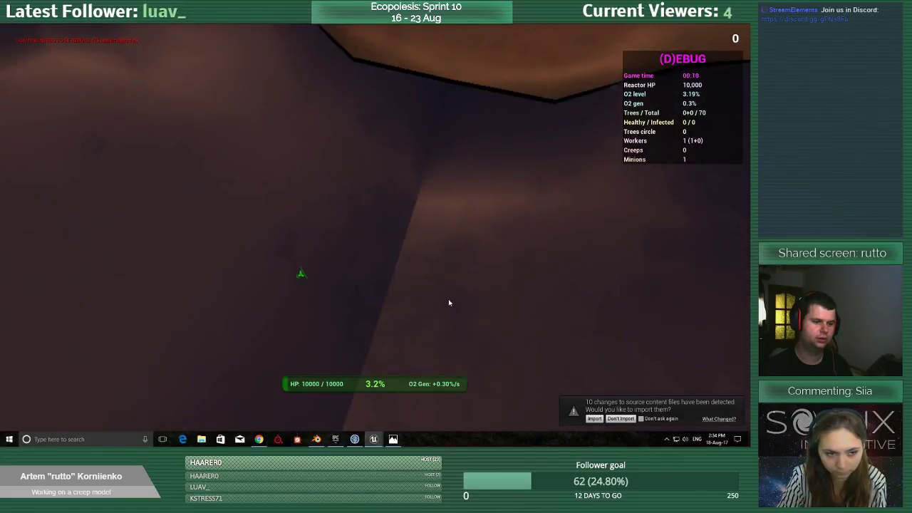
key(Escape)
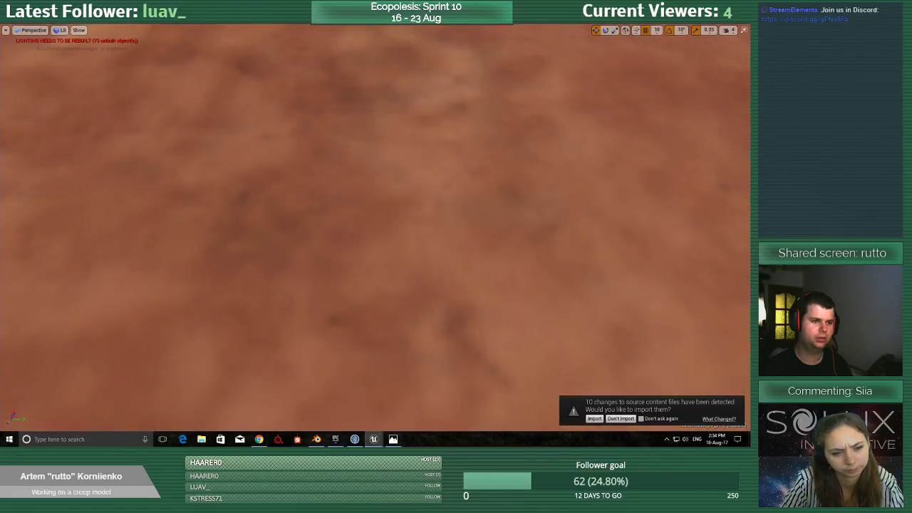
right_drag(375, 228, 428, 156)
right_drag(375, 228, 245, 192)
right_drag(663, 229, 585, 229)
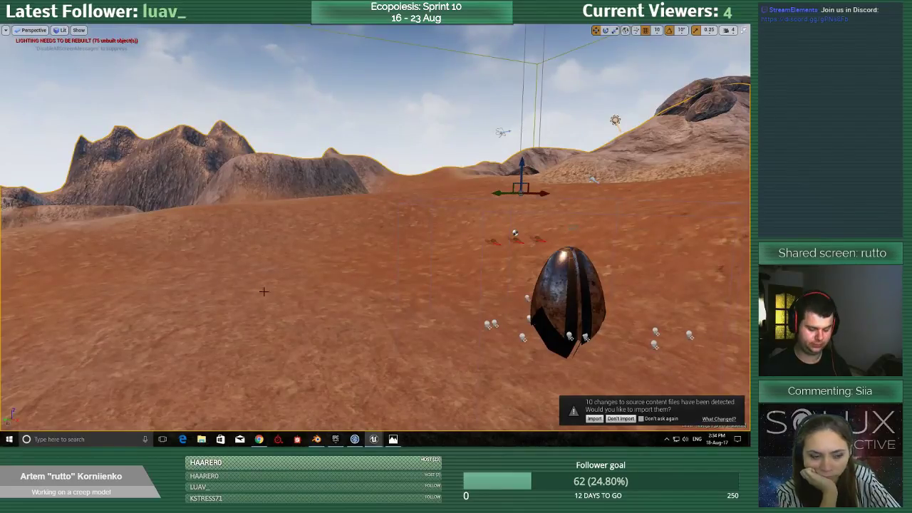
Return to the EPPawn_Minion_Ferrit blueprint, set the ME_Minion component's scale to 5.0 on all axes, and go back to the level editor.
key(F11)
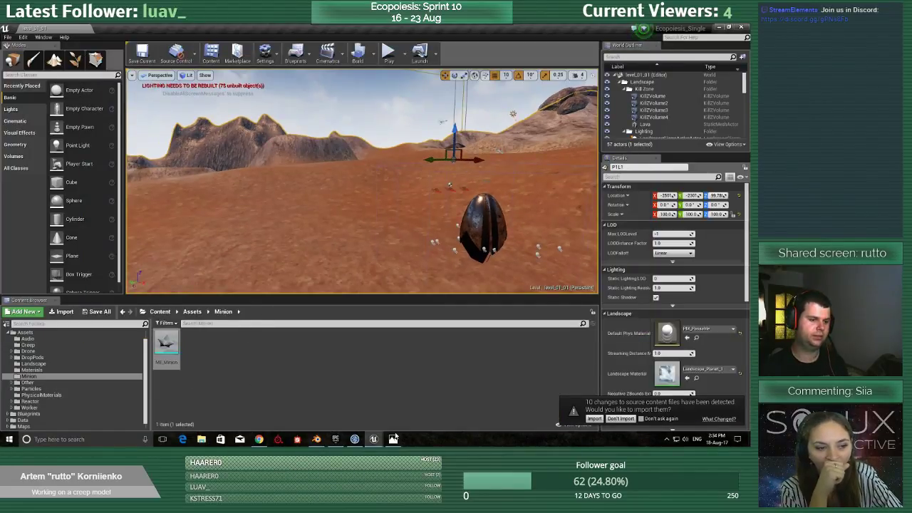
mouse_move(373, 436)
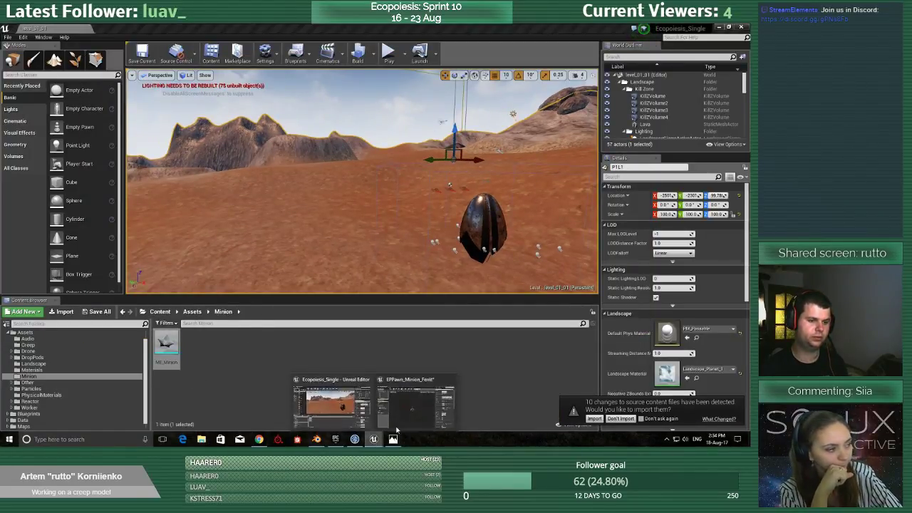
click(417, 403)
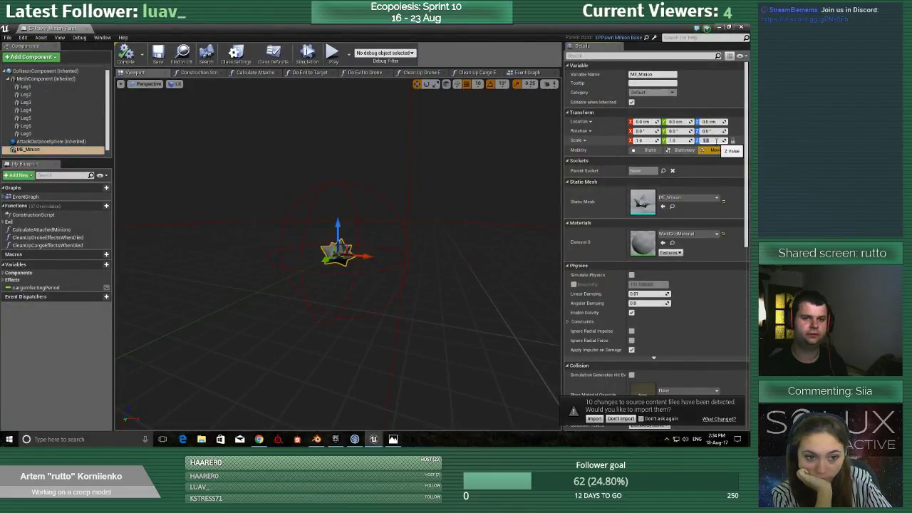
text(5)
key(Return)
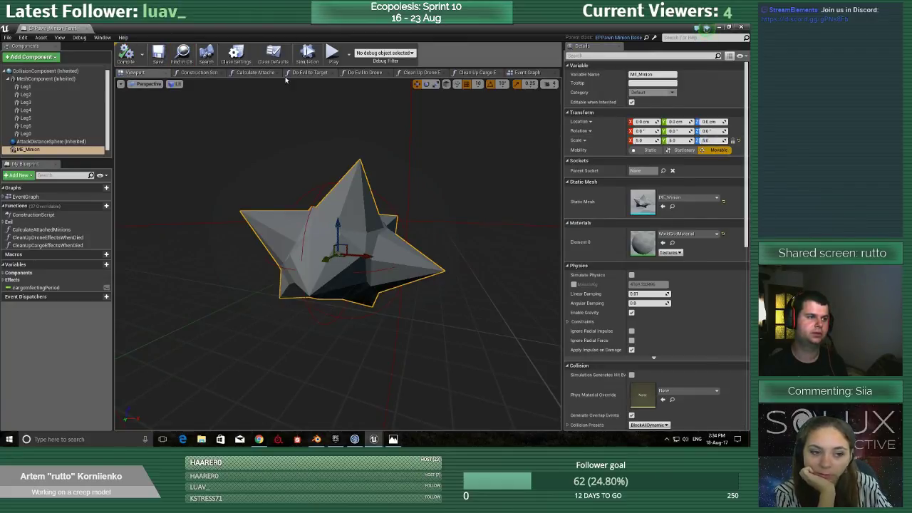
click(719, 29)
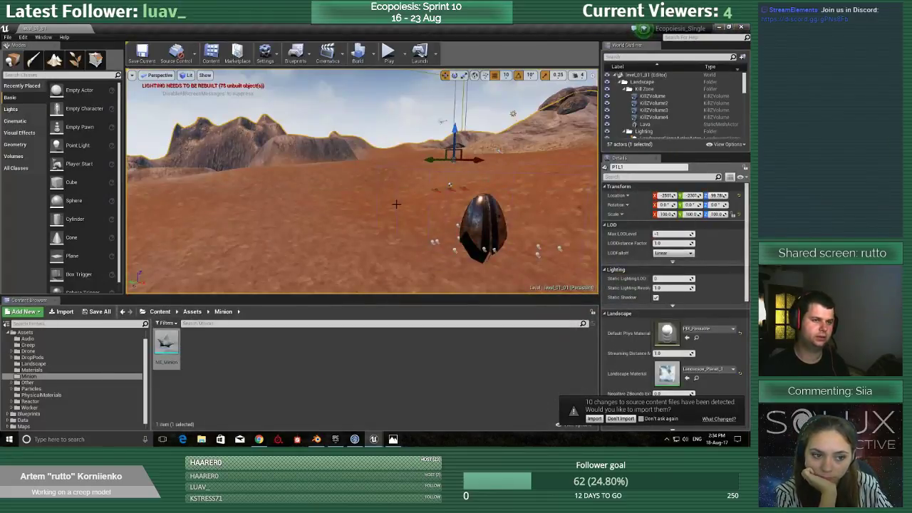
Play the level full screen to compare the enlarged minion with the player and the base, and end the run.
key(F11)
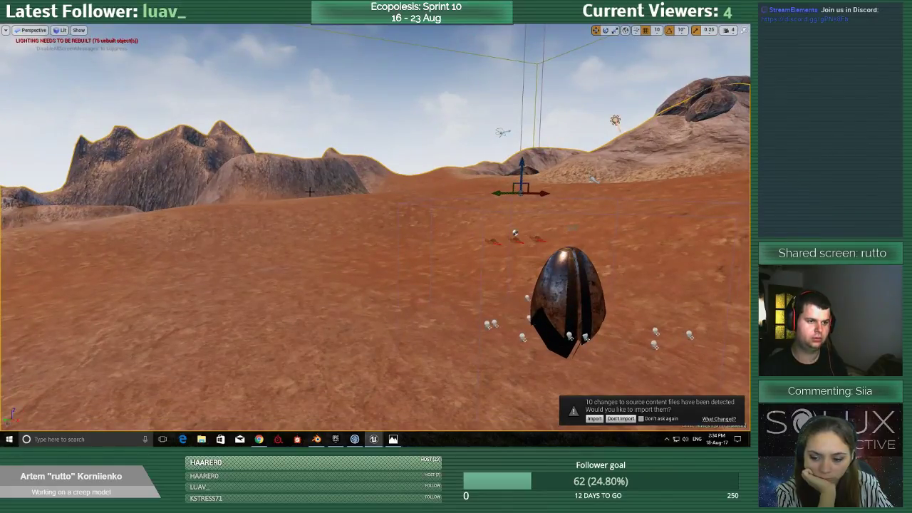
key(alt+p)
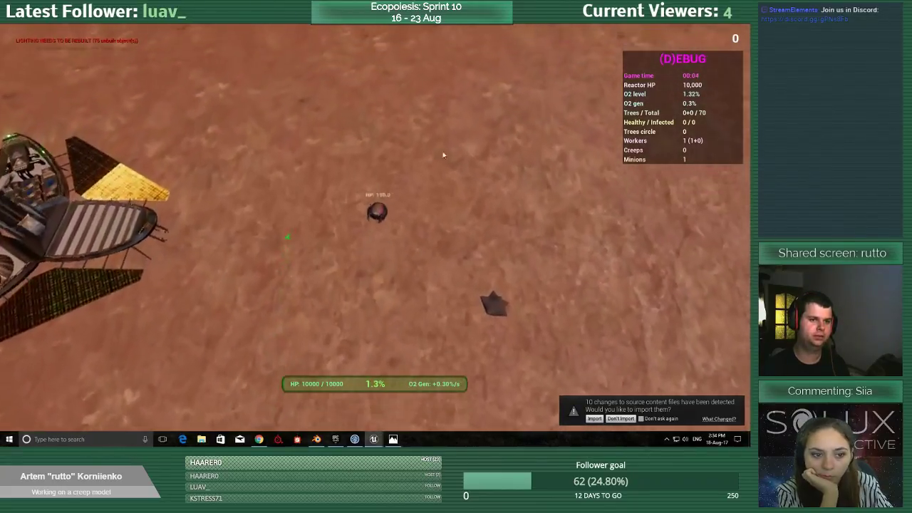
mouse_move(468, 321)
mouse_down()
mouse_move(321, 305)
mouse_move(301, 286)
mouse_move(347, 196)
mouse_move(485, 182)
mouse_move(481, 336)
mouse_move(295, 347)
mouse_move(235, 232)
mouse_move(332, 158)
mouse_move(501, 150)
mouse_move(549, 253)
mouse_move(426, 317)
mouse_move(233, 291)
mouse_move(217, 184)
mouse_move(378, 163)
mouse_move(567, 205)
mouse_move(536, 343)
mouse_move(364, 339)
mouse_move(525, 270)
mouse_move(378, 161)
mouse_move(282, 168)
mouse_move(271, 141)
mouse_up()
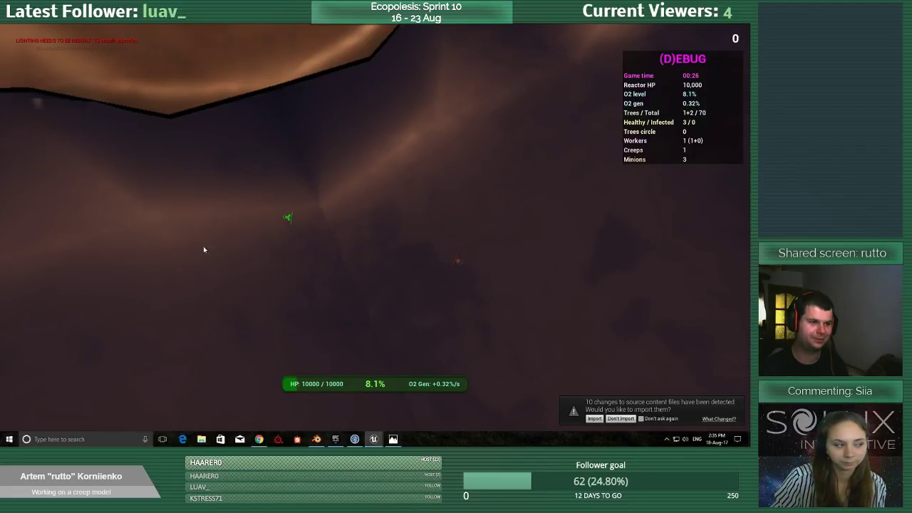
key(Escape)
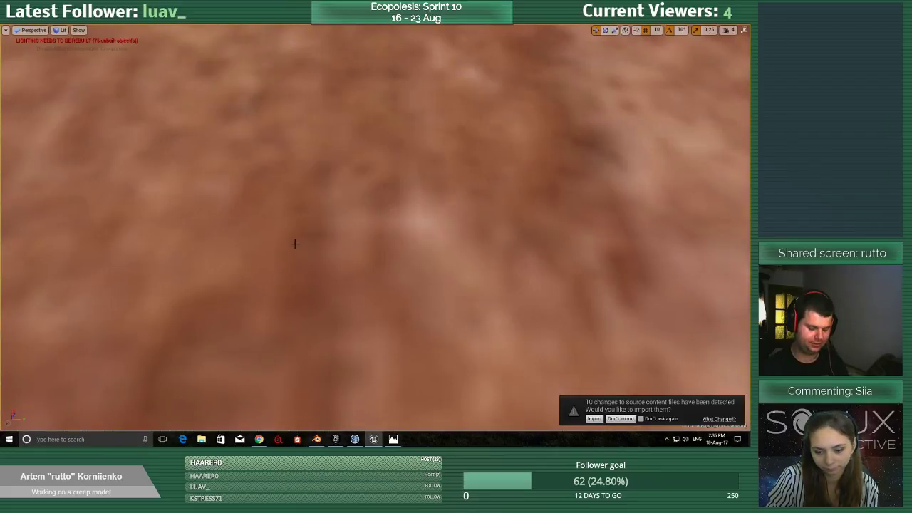
Play the level full screen, move the player away from the base, spawn one minion, and circle it to compare sizes.
key(alt+p)
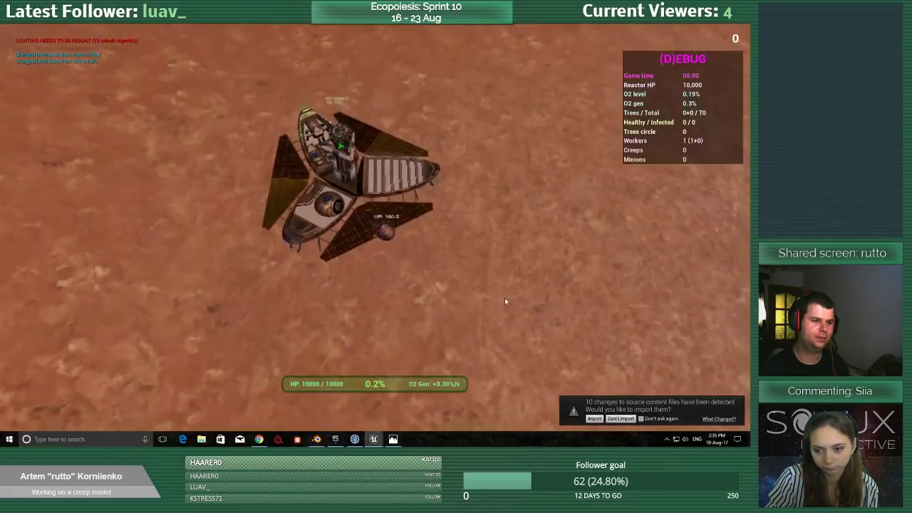
key(d)
key(w)
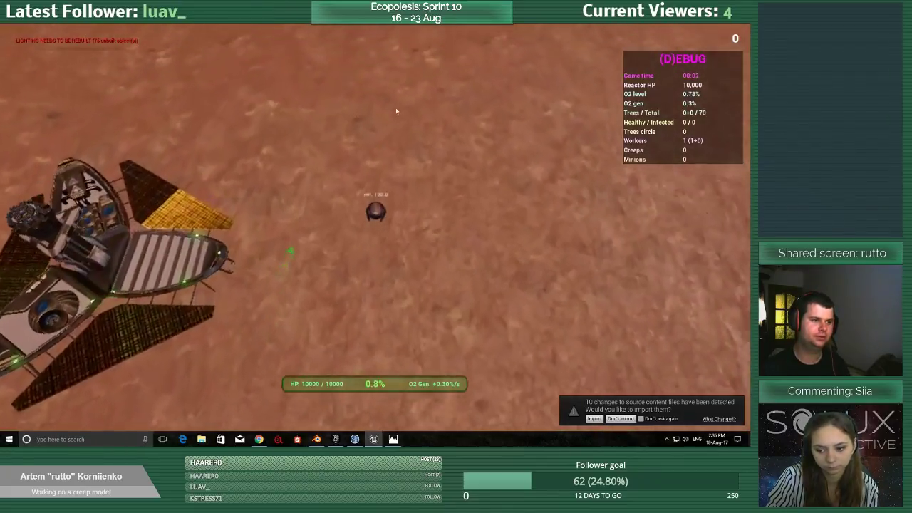
key(a)
key(s)
key(d)
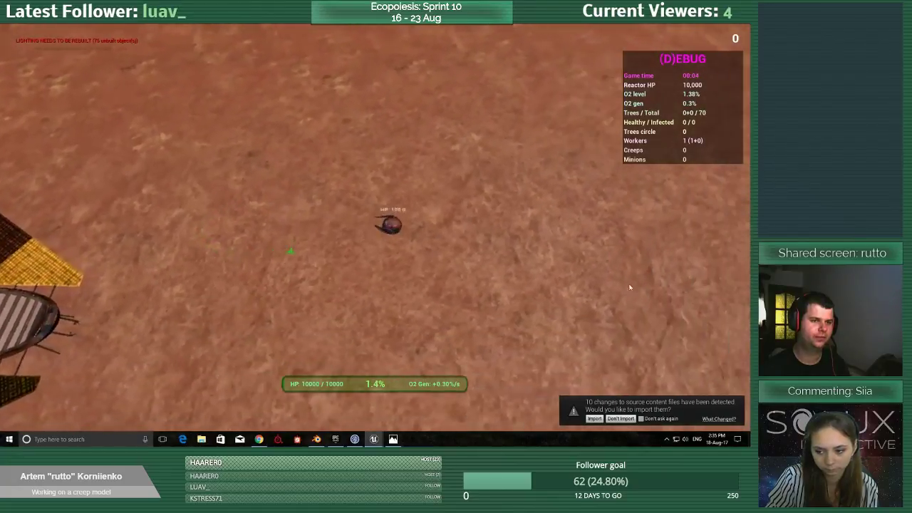
key(a)
key(m)
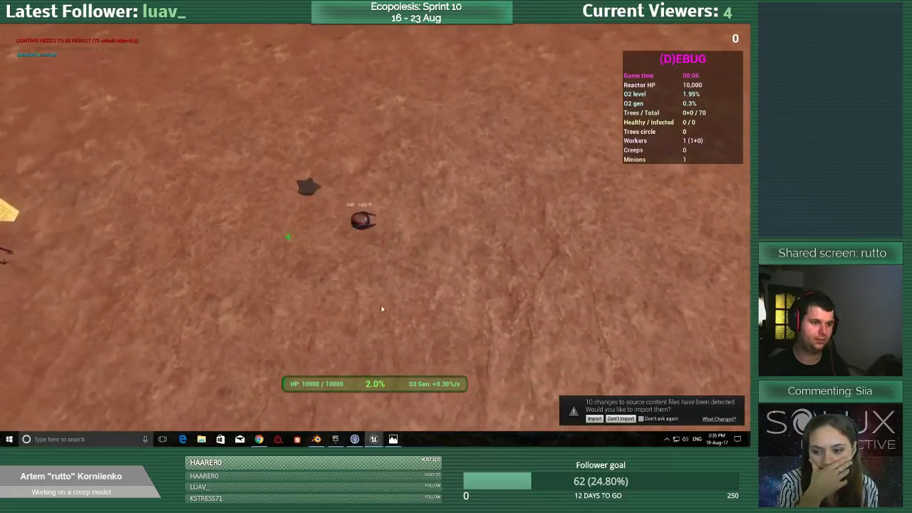
key(s)
key(d)
key(w)
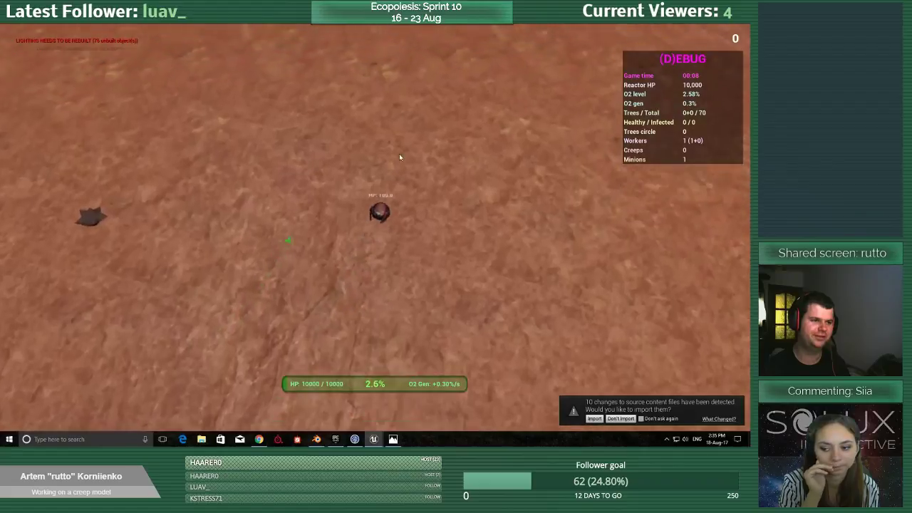
key(a)
key(s)
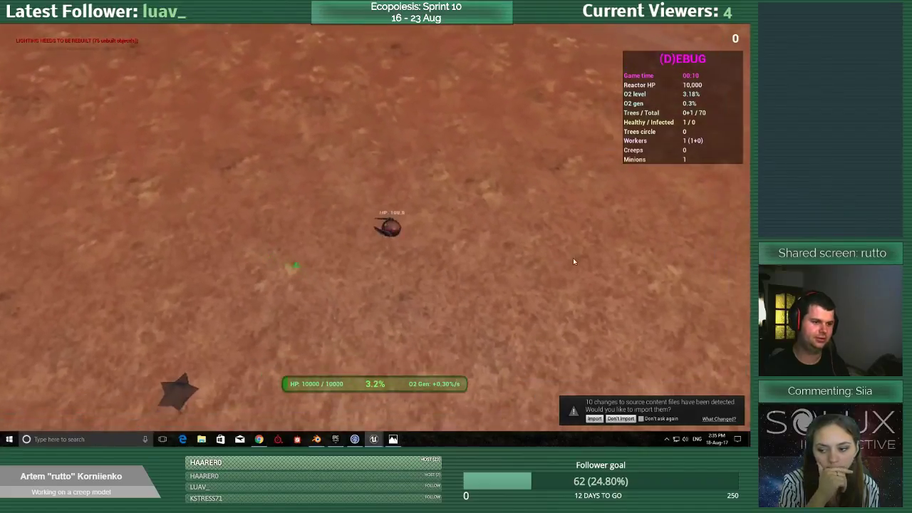
Spawn a creep and another minion, compare their sizes beside the player, then end the run and leave full-screen view.
key(d)
key(a)
key(c)
key(d)
key(s)
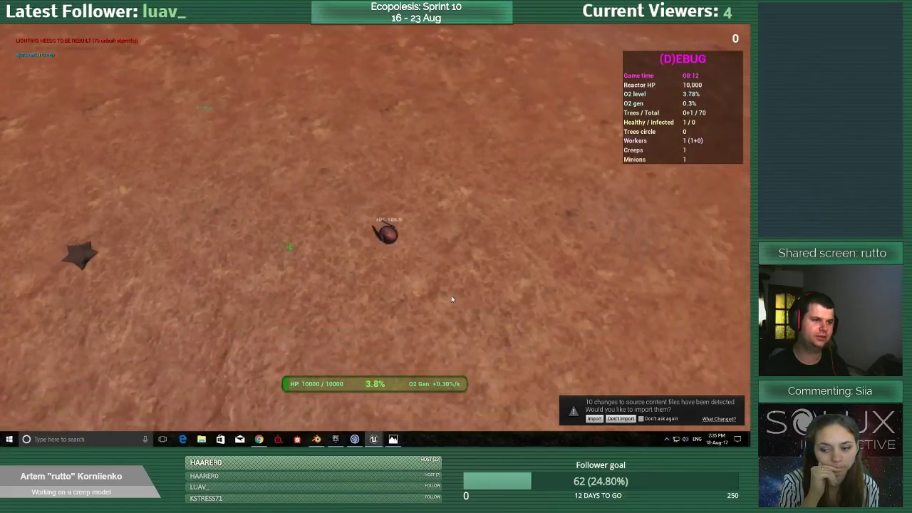
key(a)
key(w)
key(d)
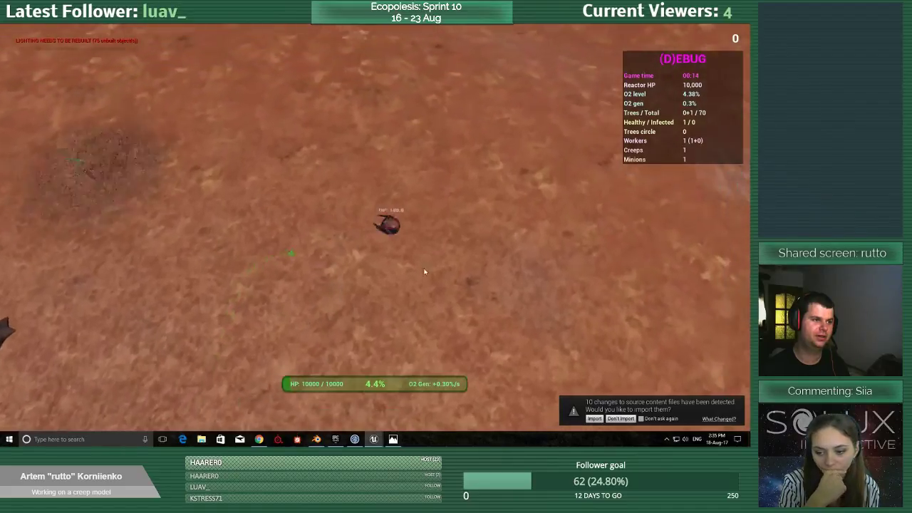
key(s)
key(w)
key(a)
key(s)
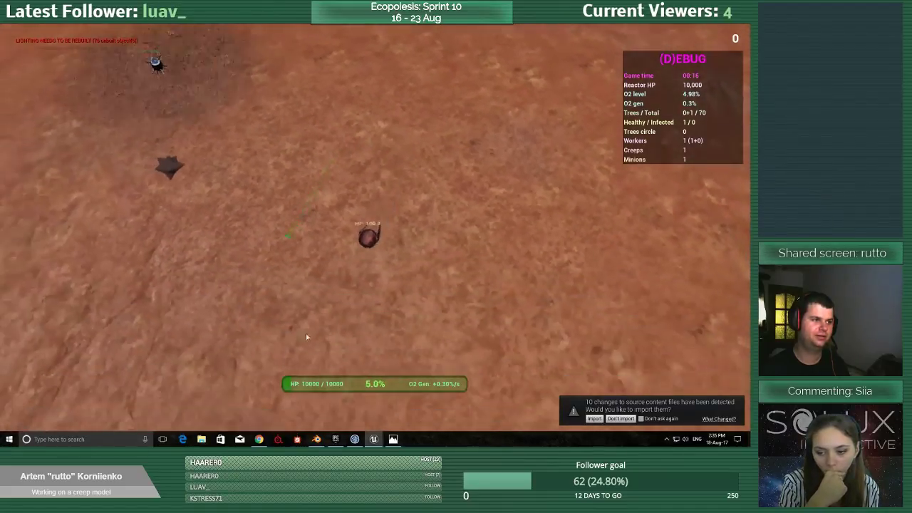
key(w)
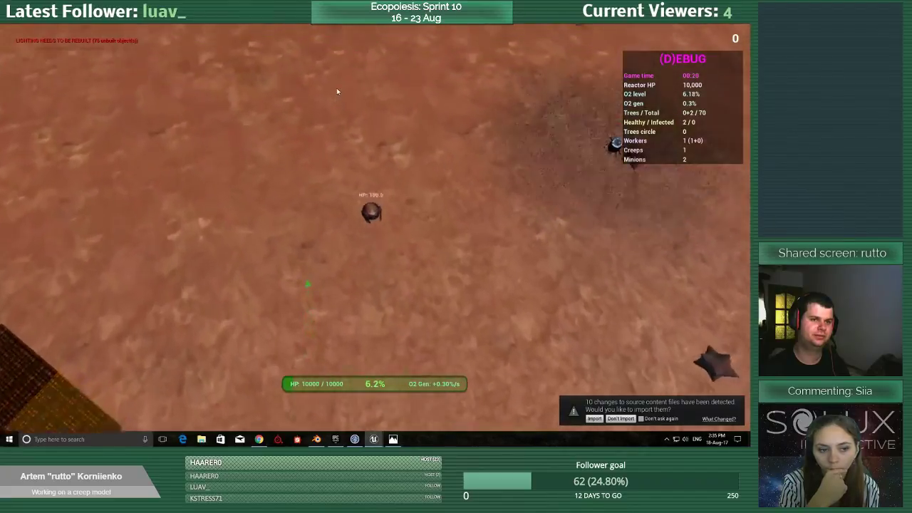
key(s)
key(d)
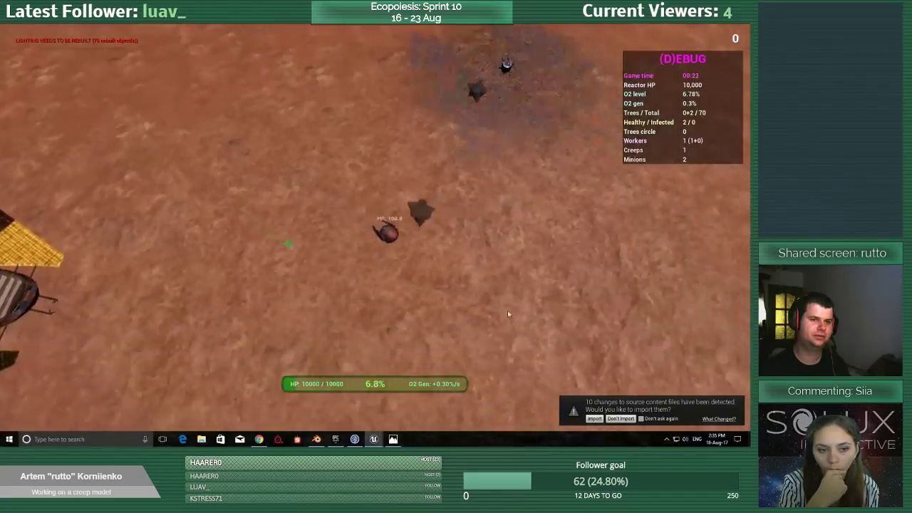
key(Escape)
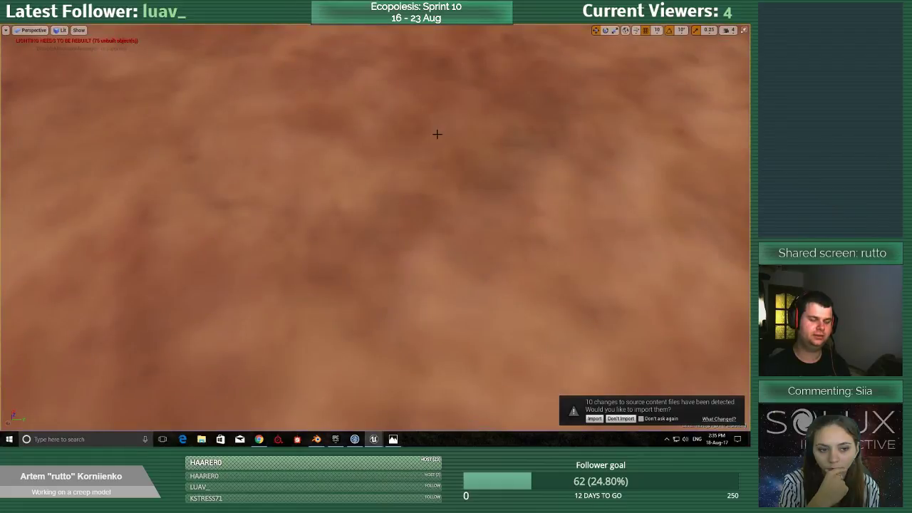
key(F11)
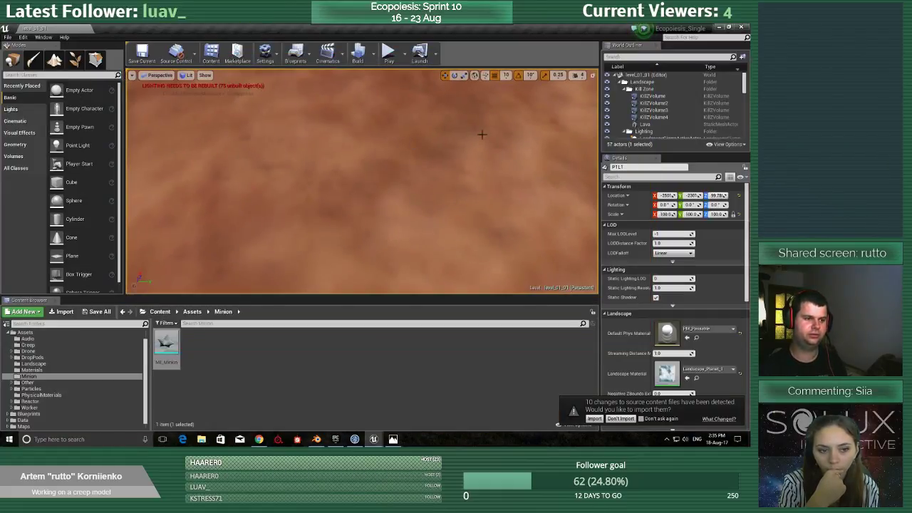
In the EPPawn_Minion_Ferrit blueprint, set the ME_Minion component's scale to 3.0 on all axes, save, and return to the level editor.
click(355, 439)
mouse_move(373, 439)
click(703, 29)
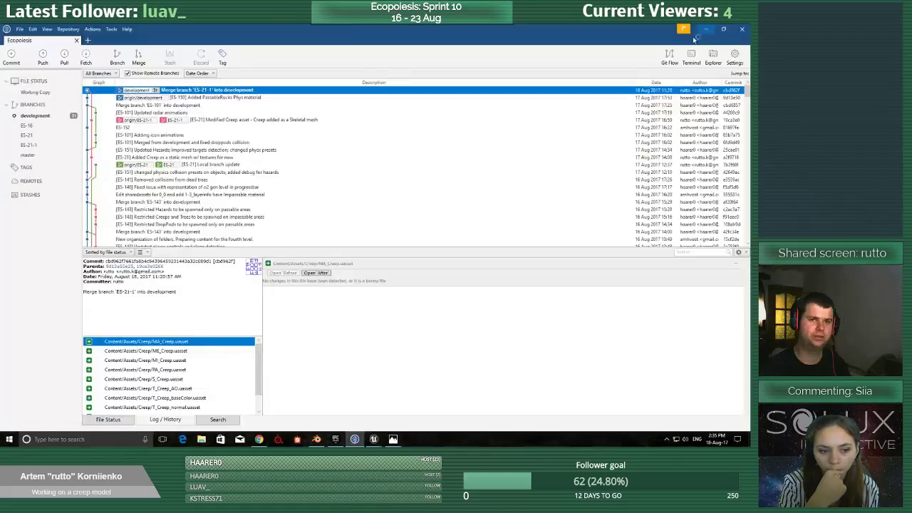
click(436, 406)
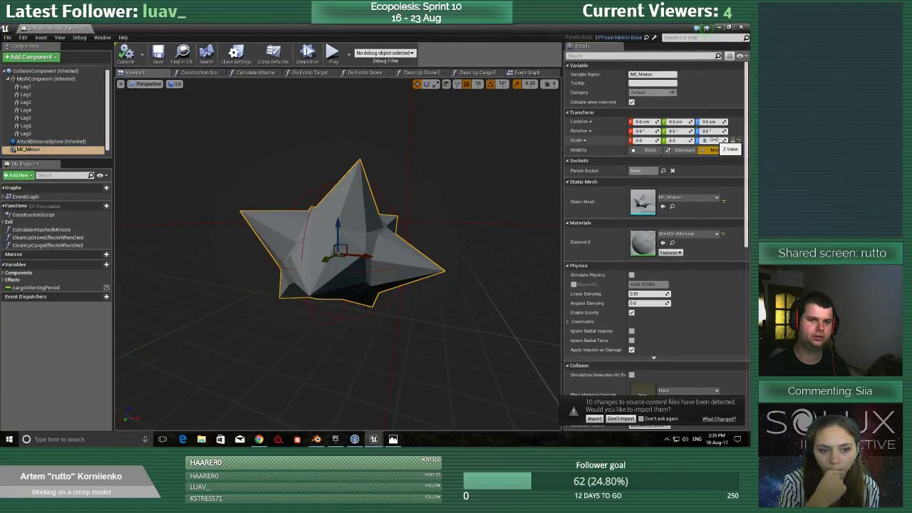
text(3)
key(Return)
click(163, 60)
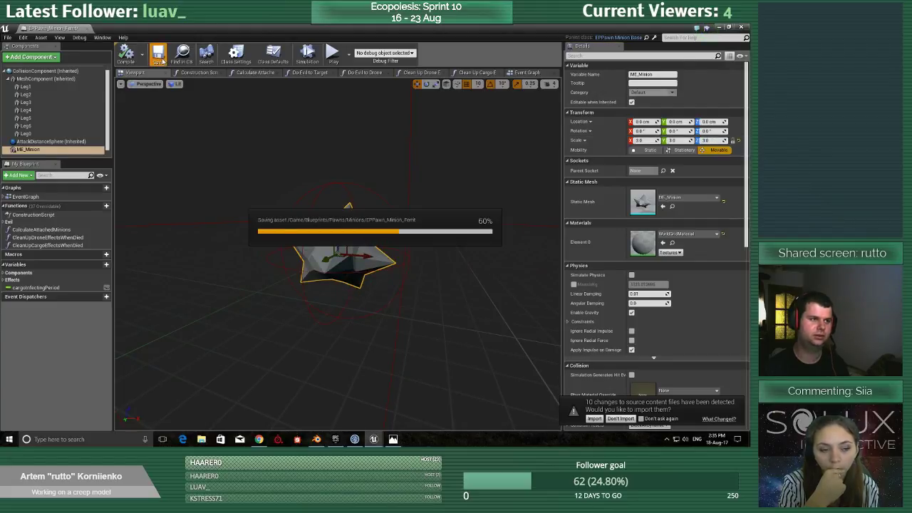
click(718, 27)
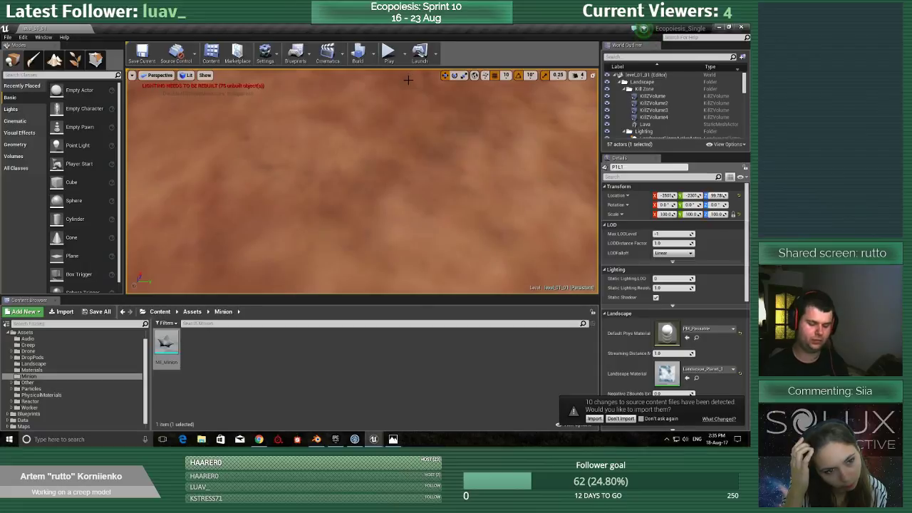
Play the level full screen, spawn a minion away from the base, examine its reduced size beside the player, and stop.
key(F11)
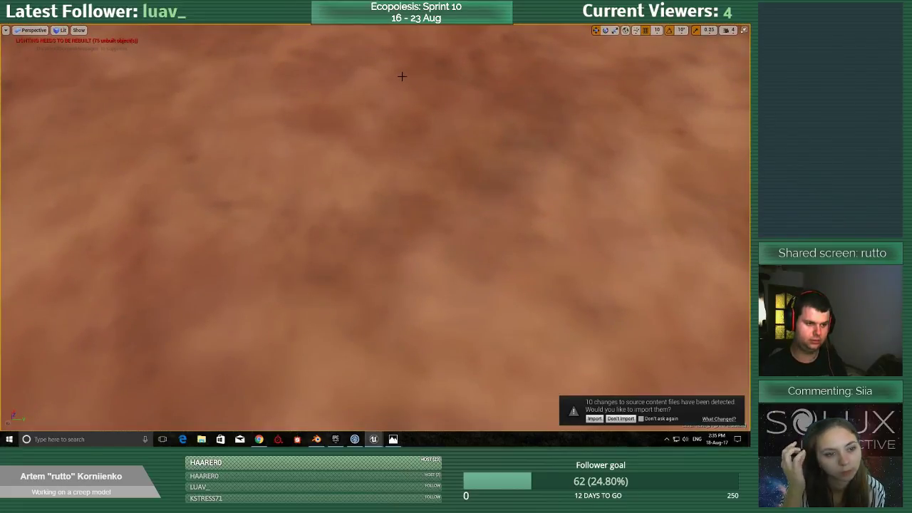
key(alt+p)
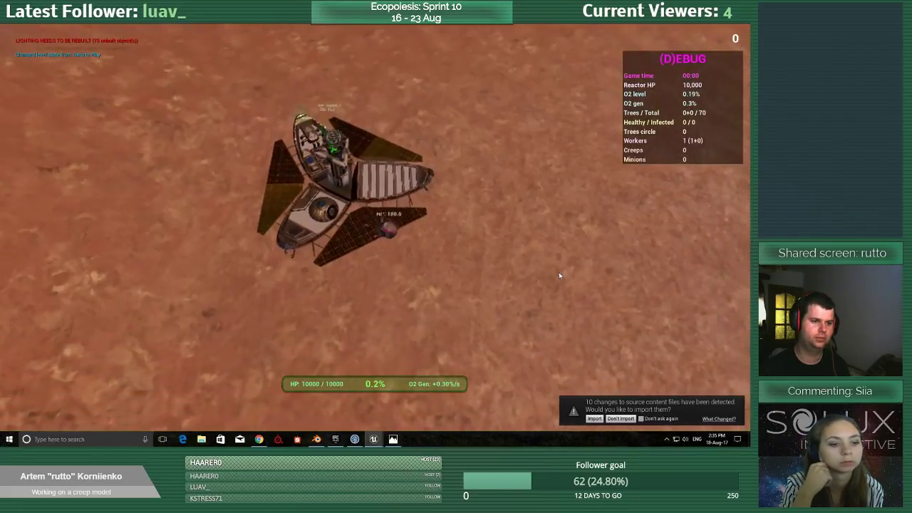
key(d)
key(w)
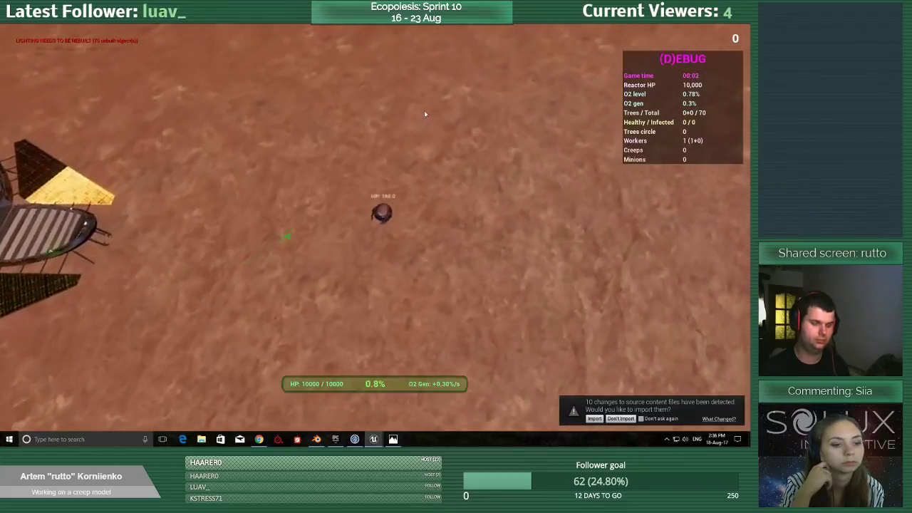
key(m)
key(d)
key(a)
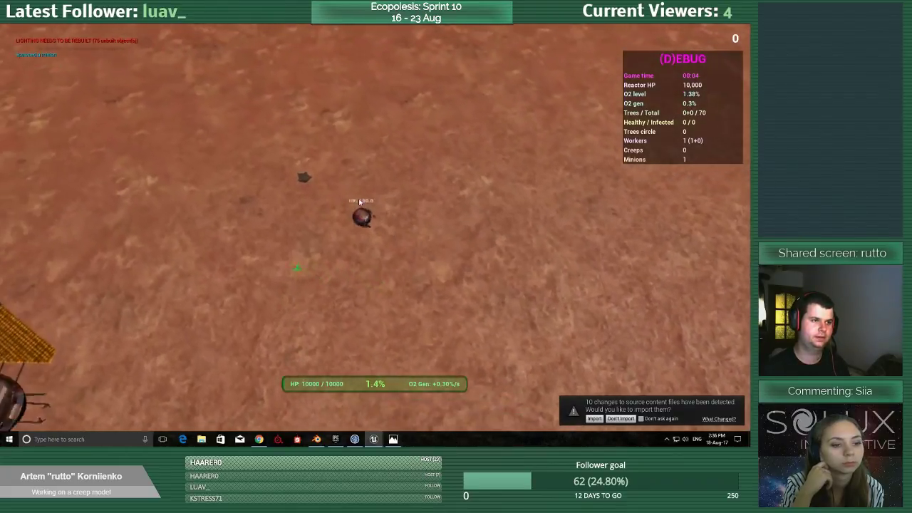
key(w)
key(s)
key(s)
key(a)
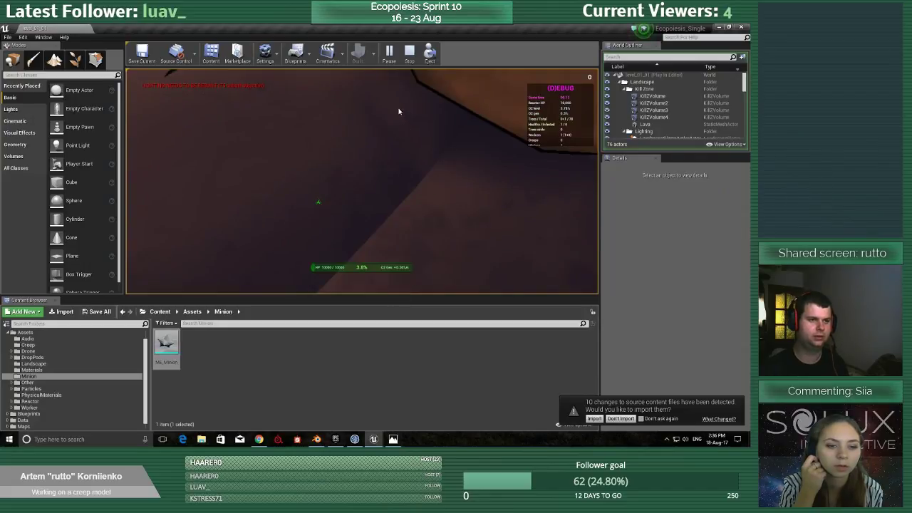
click(409, 53)
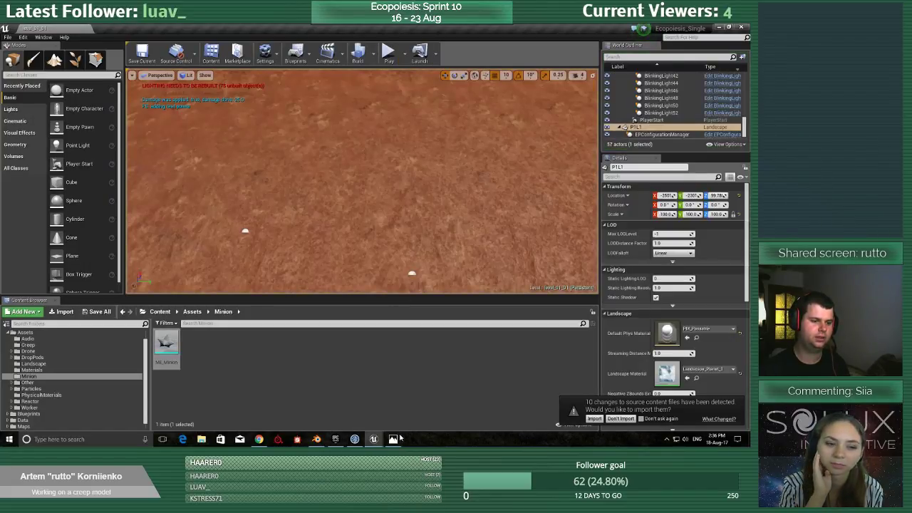
Set the ME_Minion component's scale to 2.0 on all axes in EPPawn_Minion_Ferrit, save, and go back to the level editor.
mouse_move(374, 438)
click(385, 403)
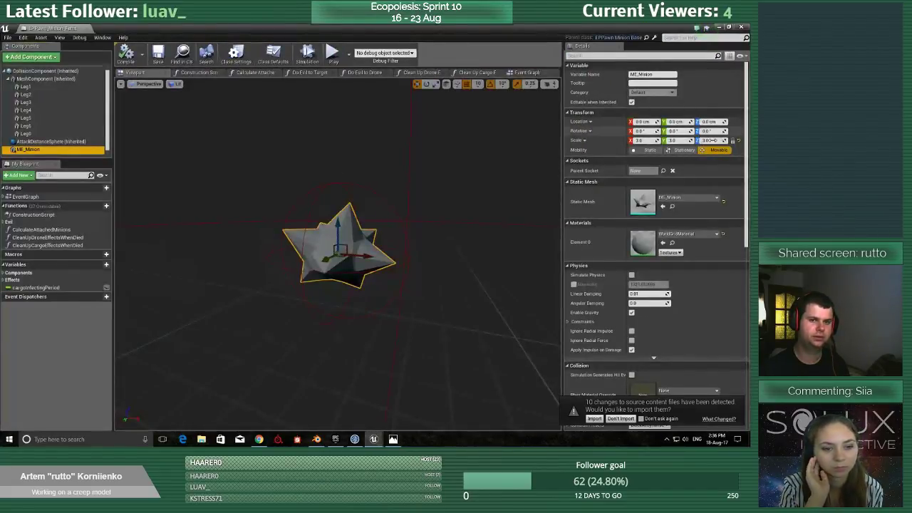
key(Return)
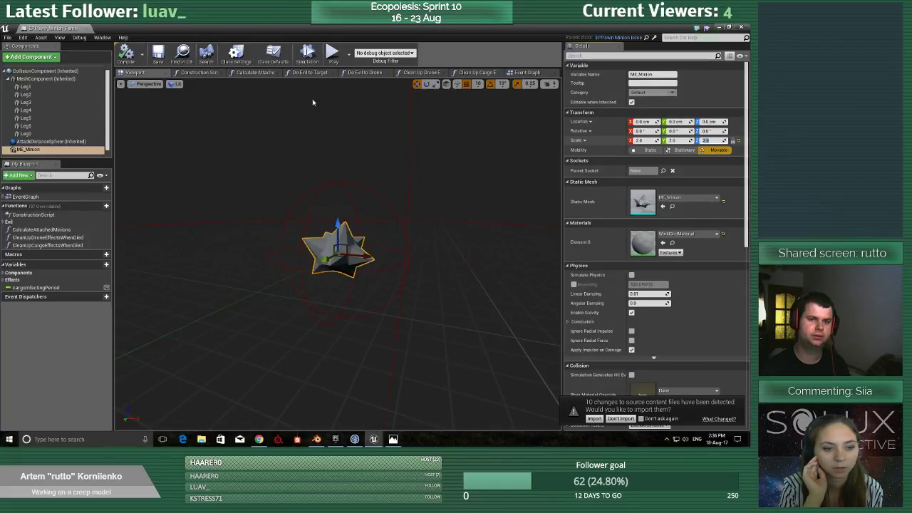
click(160, 57)
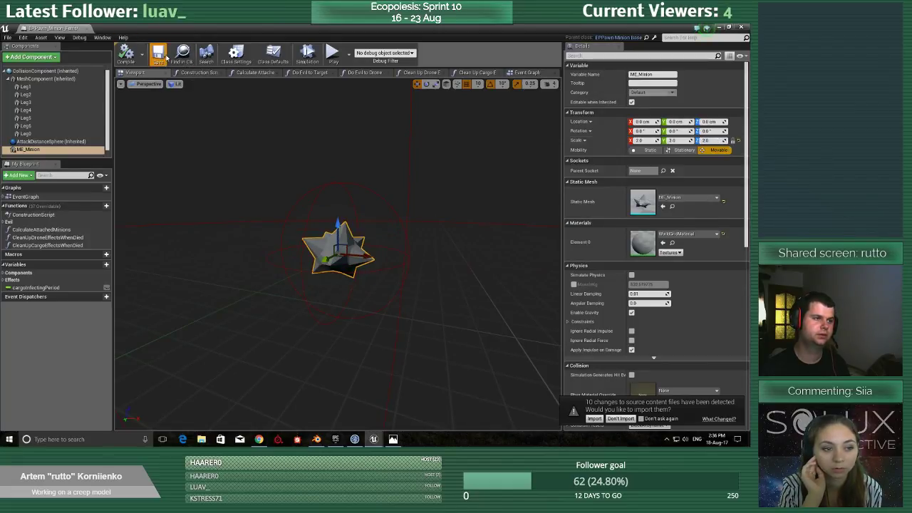
click(719, 27)
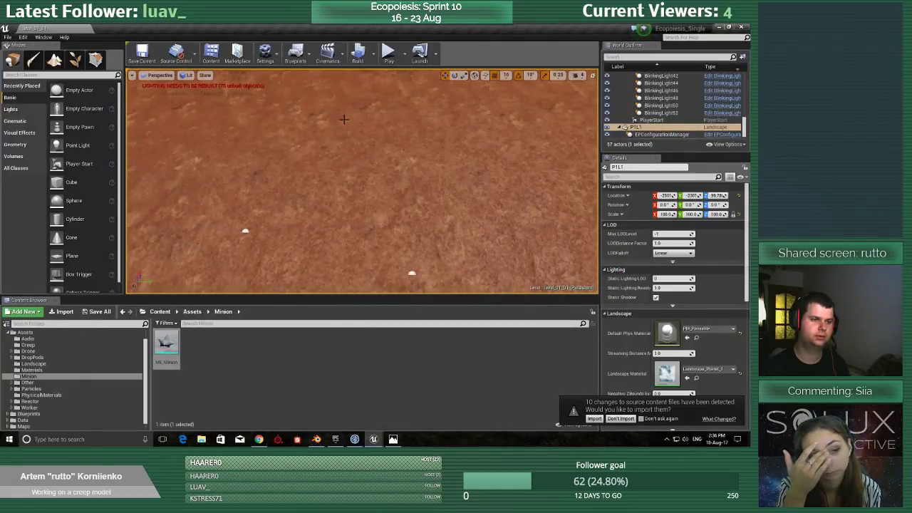
Start the level, enlarge it to full screen, move the player off the base, and spawn a minion nearby.
click(389, 52)
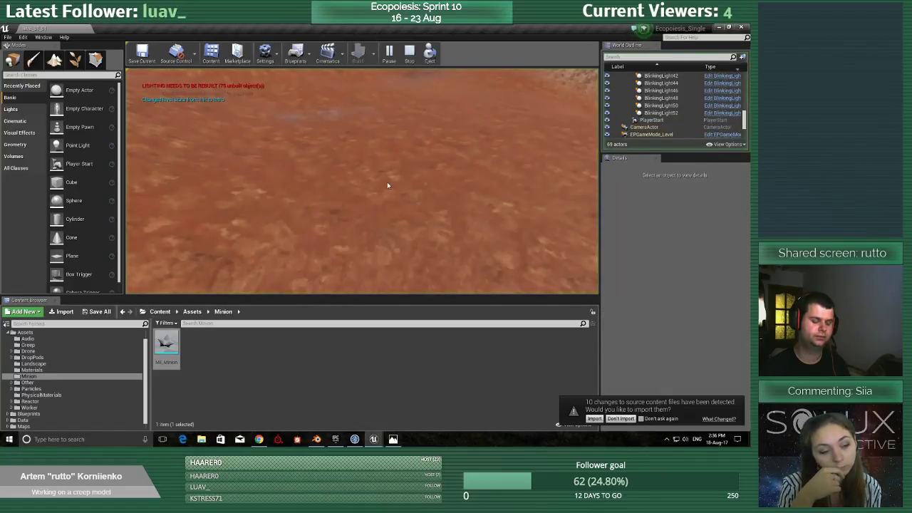
key(F11)
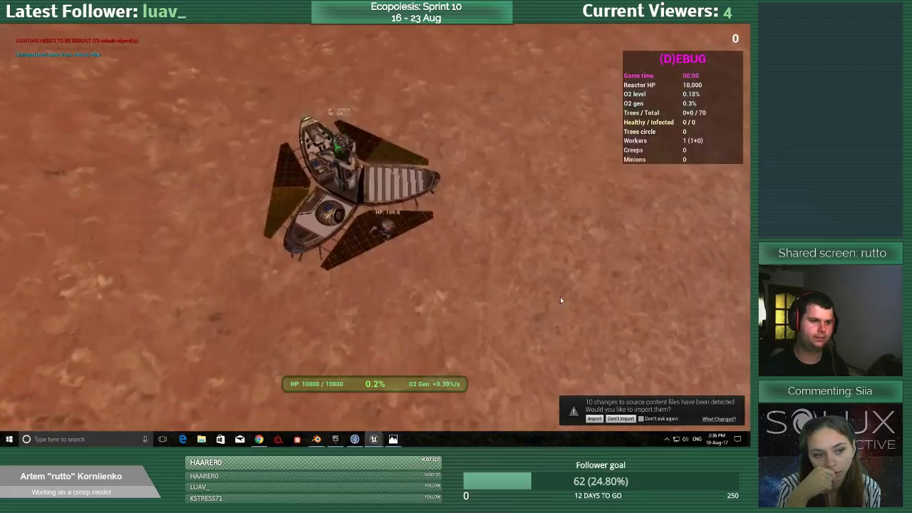
key(d)
click(468, 149)
key(w)
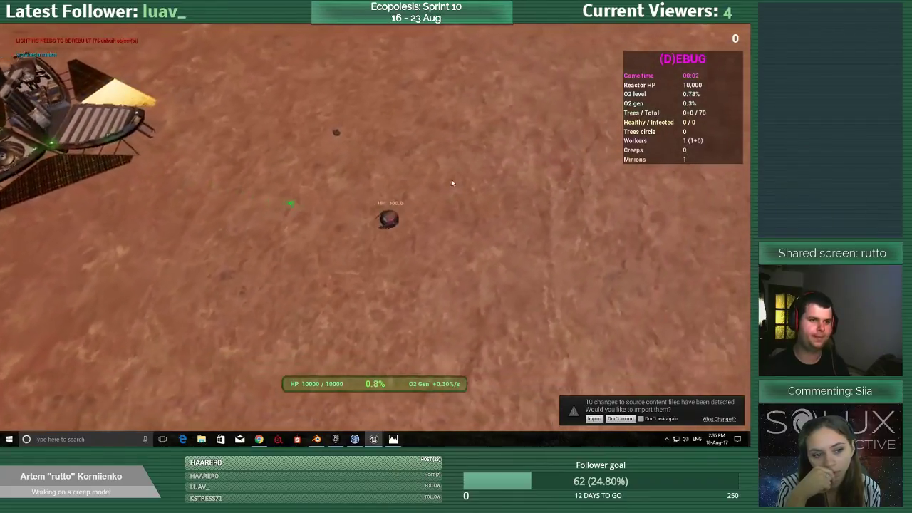
key(a)
key(s)
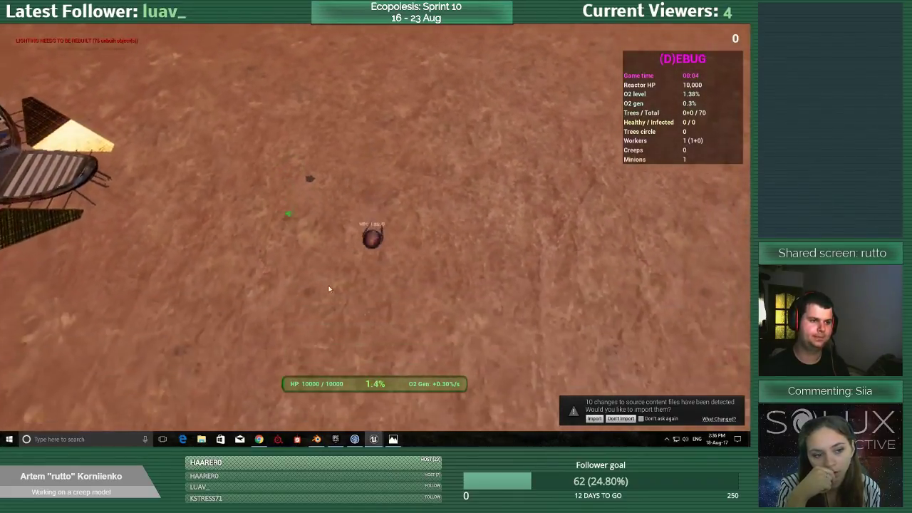
Move the player around the spawned minion to judge its size against the player and base, and end the run.
key(a)
key(w)
key(d)
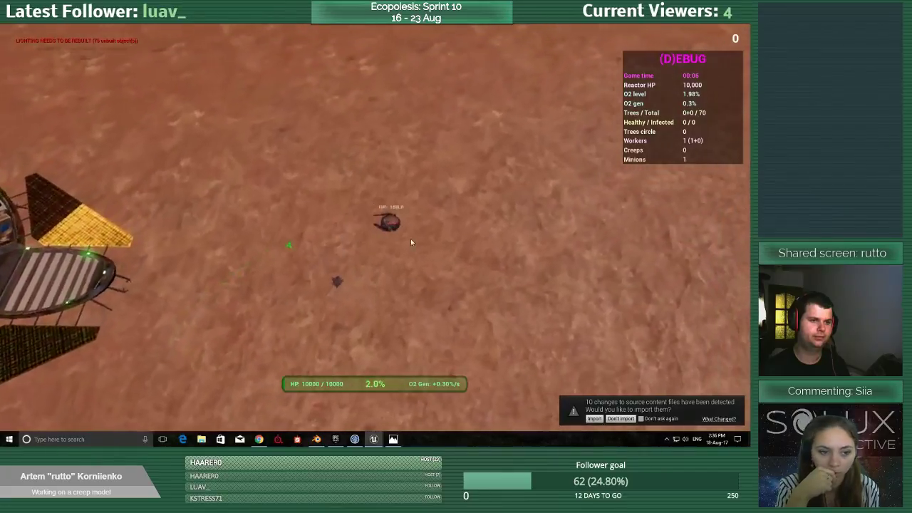
key(s)
key(a)
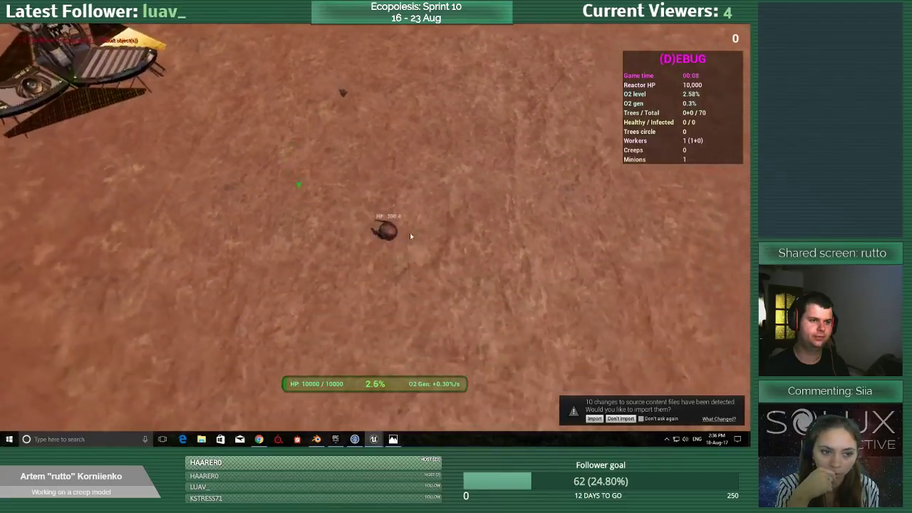
key(d)
key(w)
scroll(362, 179, up, 5)
key(Escape)
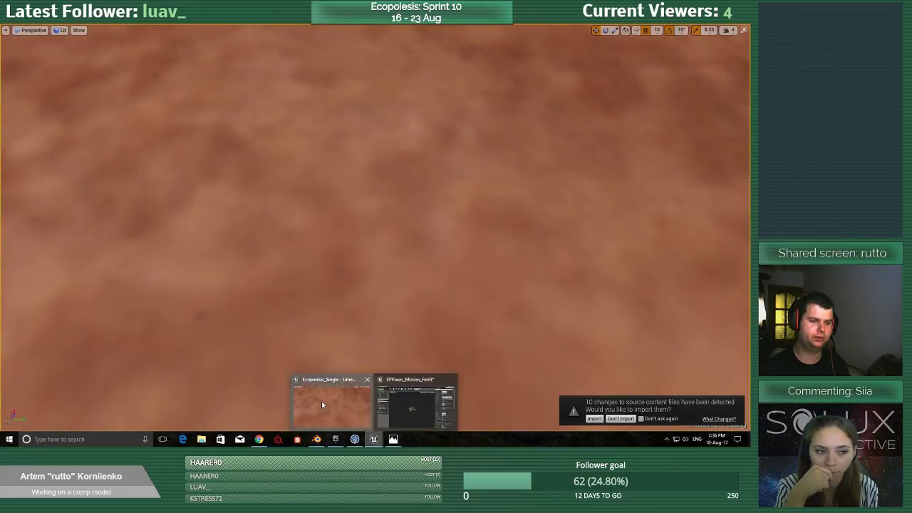
Set the ME_Minion component's scale to 2.5 on all axes in EPPawn_Minion_Ferrit, save, and return to the level editor.
click(335, 401)
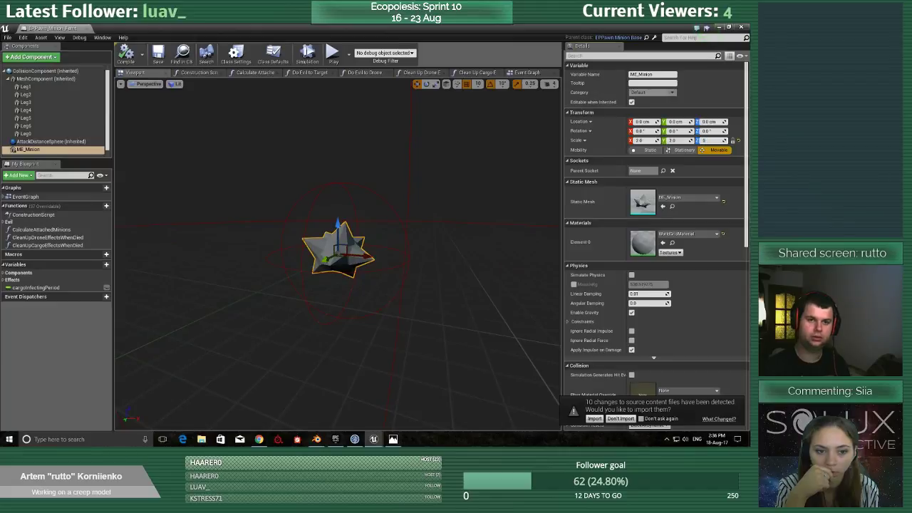
text(2.5)
key(Return)
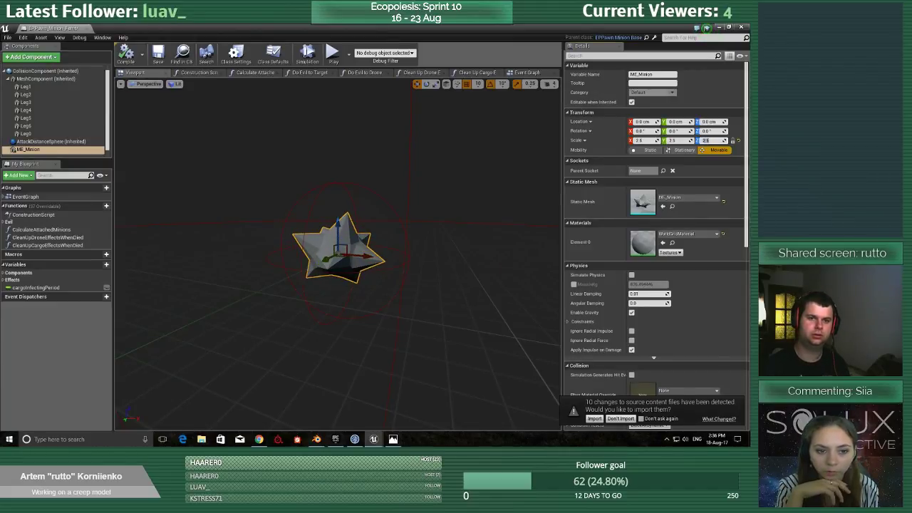
click(163, 57)
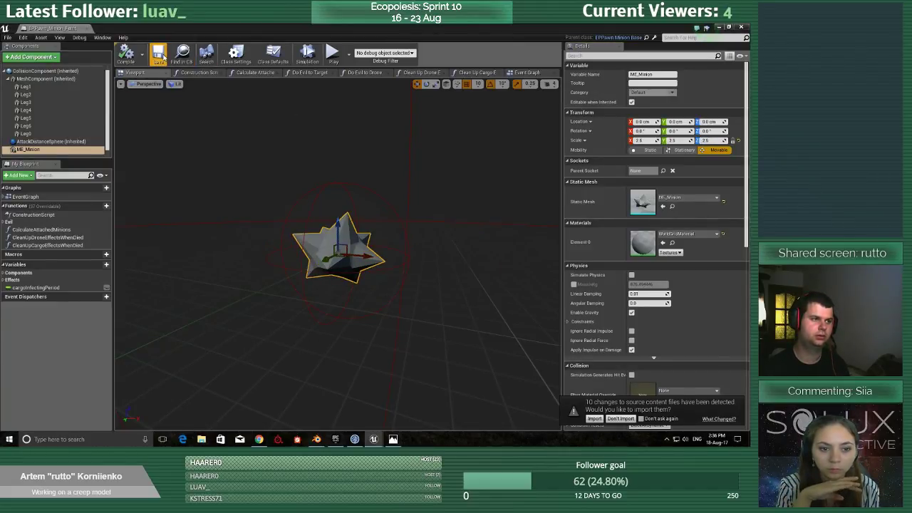
click(718, 27)
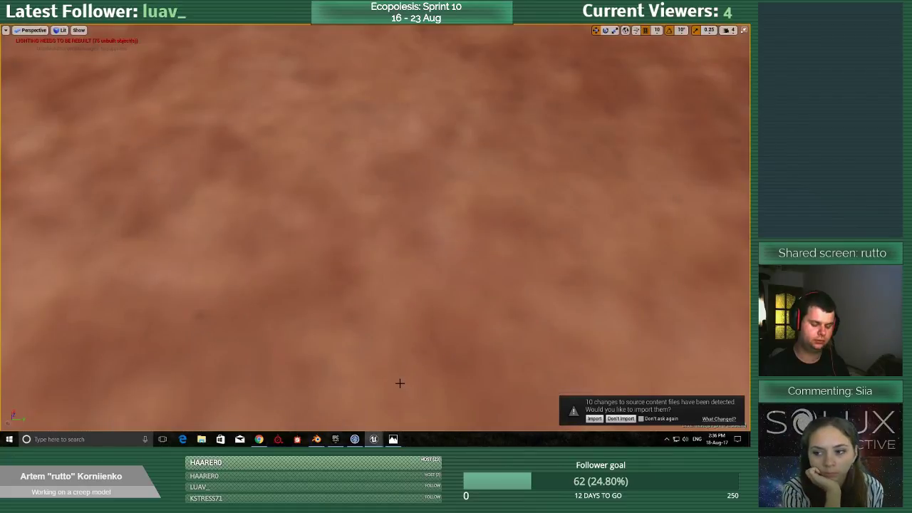
Play the level full screen, examine the enlarged minion's size around the player and base, leave full screen, and stop the run.
right_drag(395, 359, 395, 306)
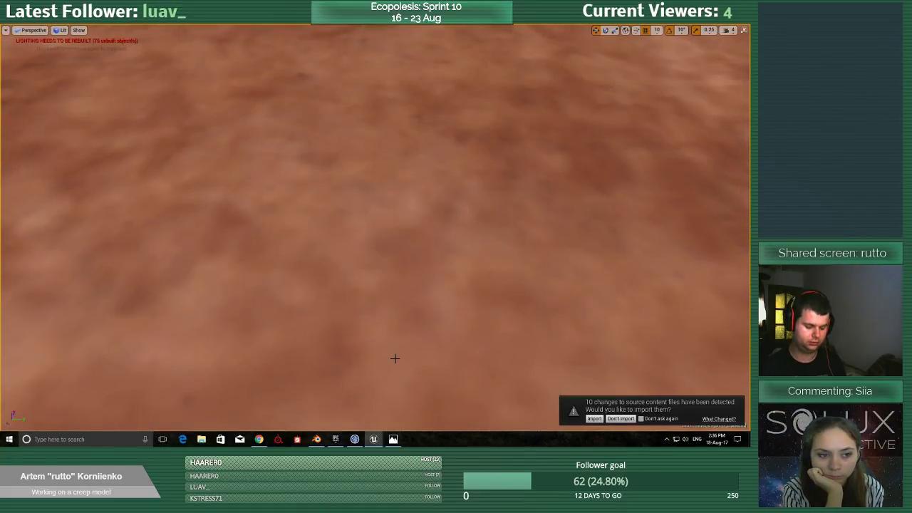
key(alt+p)
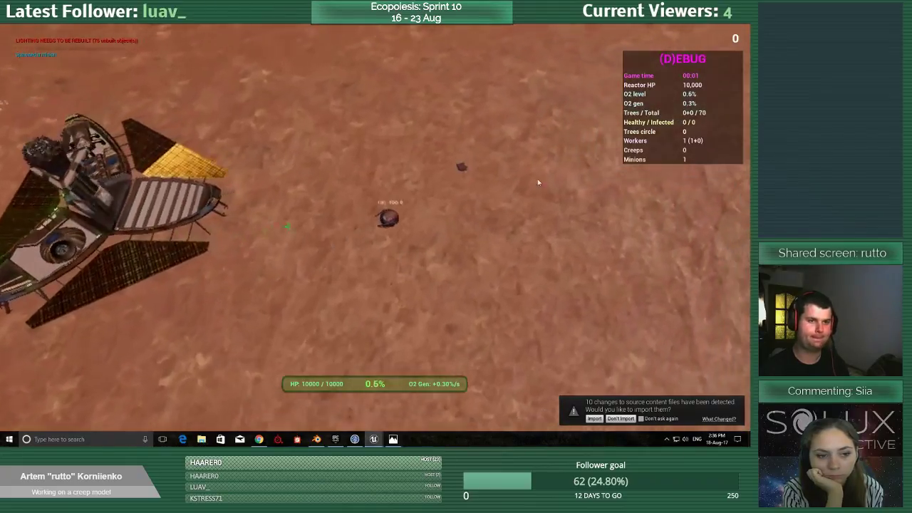
mouse_move(452, 180)
mouse_down()
mouse_move(376, 193)
mouse_move(352, 292)
mouse_move(307, 326)
mouse_move(249, 274)
mouse_move(282, 176)
mouse_move(481, 160)
mouse_move(444, 177)
mouse_move(361, 104)
mouse_move(350, 114)
mouse_move(309, 88)
mouse_move(280, 85)
mouse_move(65, 184)
mouse_move(76, 278)
mouse_move(96, 322)
mouse_move(330, 365)
mouse_move(383, 364)
mouse_move(403, 376)
mouse_move(522, 381)
mouse_move(586, 339)
mouse_move(629, 244)
mouse_move(480, 143)
mouse_move(489, 300)
mouse_up()
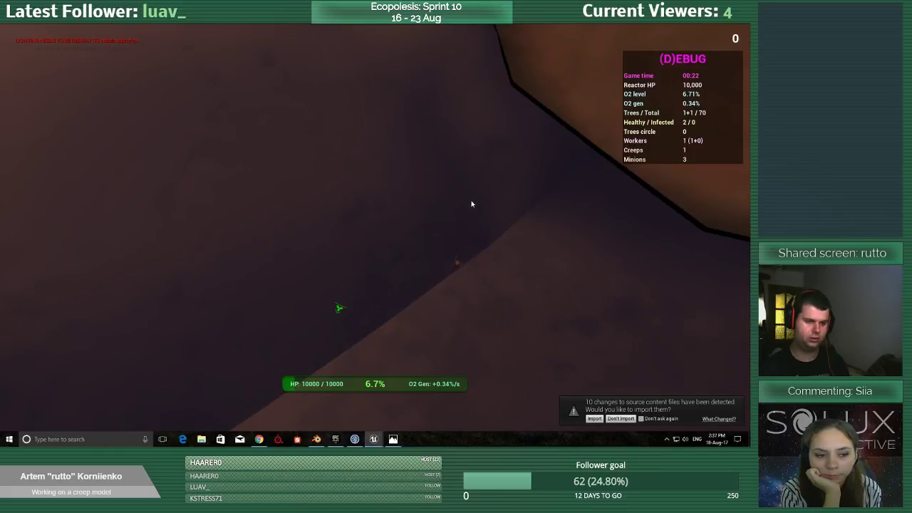
key(F11)
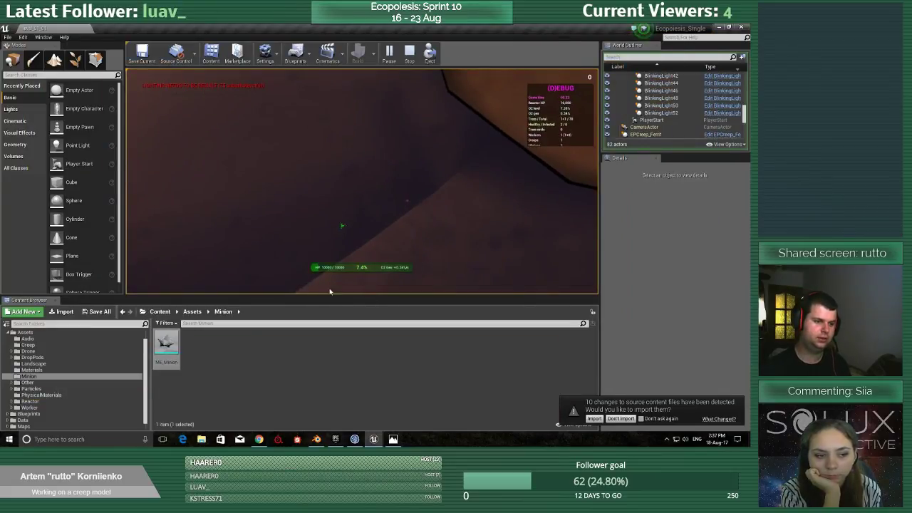
key(Escape)
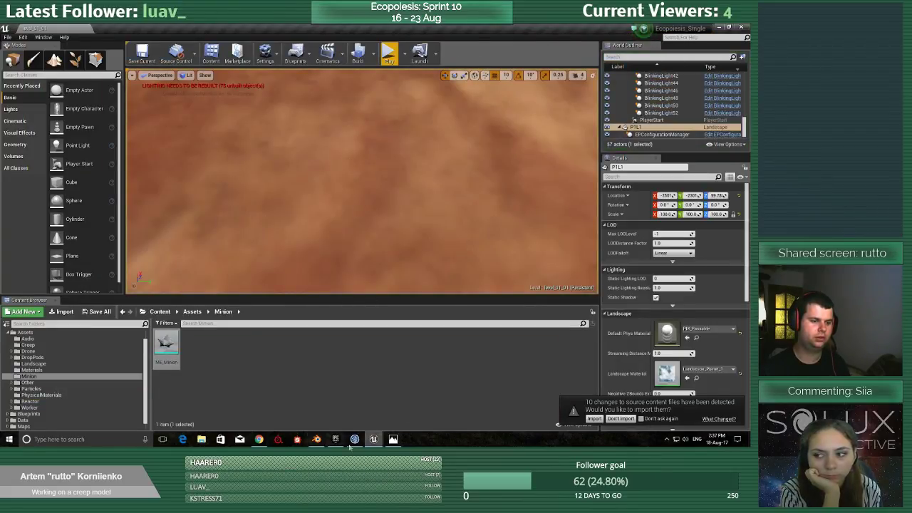
Switch to Blender and bring the star-shaped minion mesh into Edit Mode.
click(318, 440)
scroll(340, 346, down, 5)
middle_drag(339, 347, 279, 306)
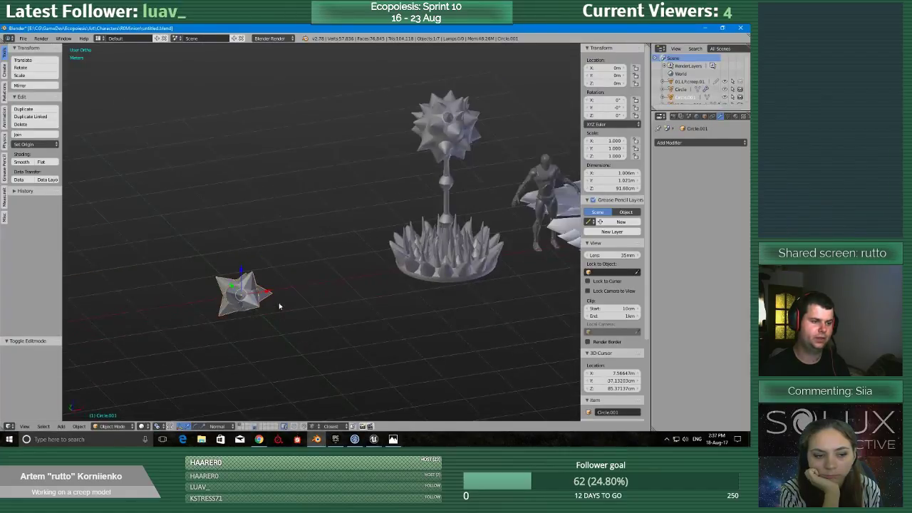
drag(267, 295, 344, 291)
middle_drag(344, 291, 364, 292)
key(Tab)
click(343, 307)
scroll(324, 311, up, 2)
scroll(324, 311, up, 2)
scroll(365, 292, up, 4)
middle_drag(411, 240, 352, 283)
scroll(352, 283, up, 2)
scroll(352, 283, down, 2)
key(Tab)
Select the closed ring of edges around the base of one spike and mark it as a seam.
click(335, 269)
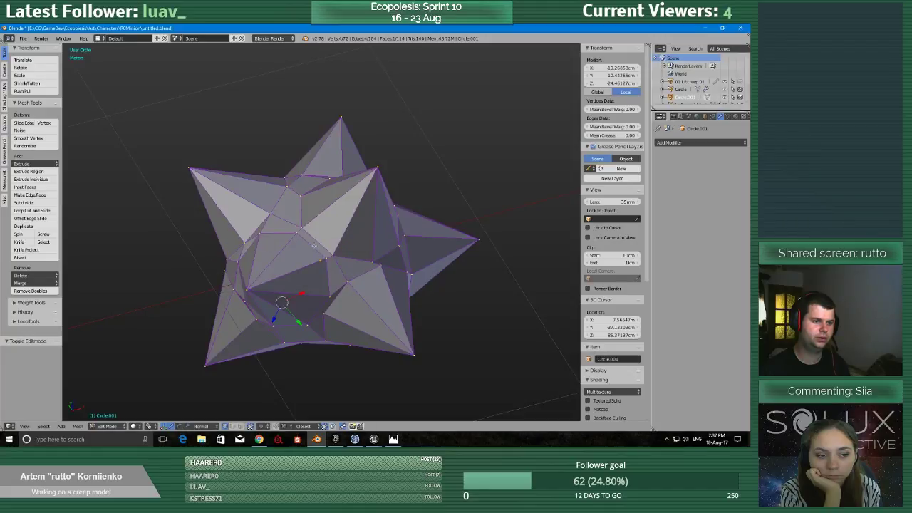
scroll(336, 269, down, 5)
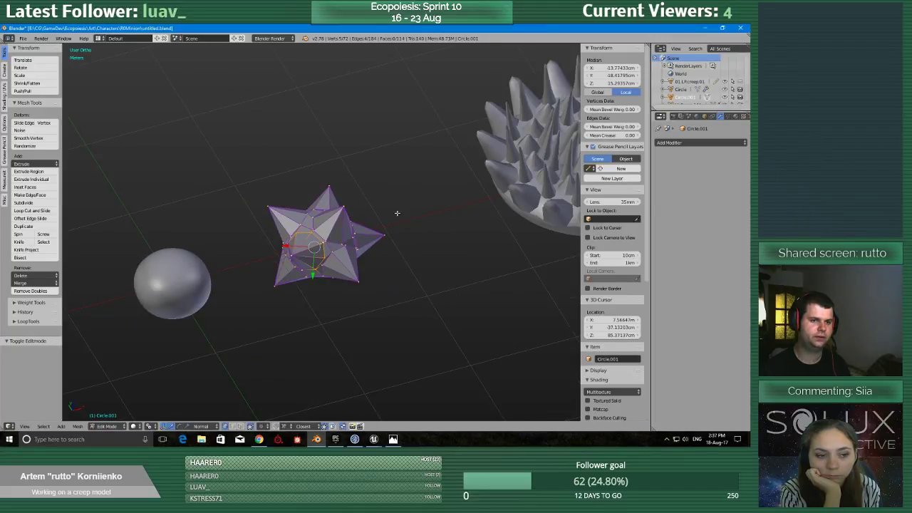
scroll(354, 178, up, 4)
middle_drag(398, 213, 258, 289)
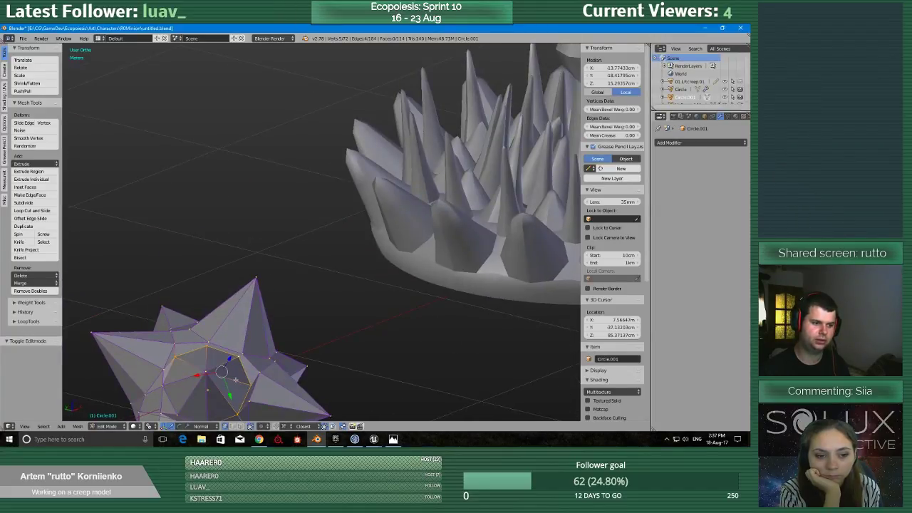
shift+middle_drag(235, 380, 339, 267)
scroll(325, 306, up, 2)
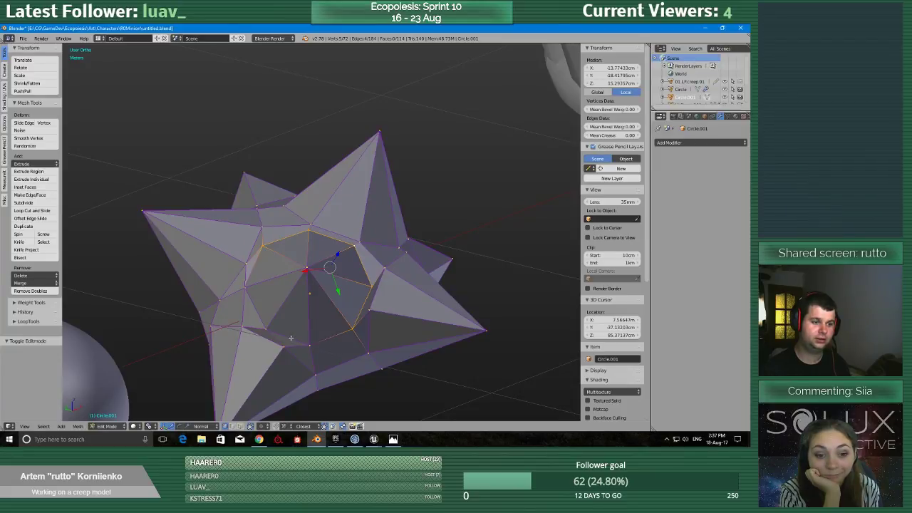
key(ctrl+e)
click(329, 288)
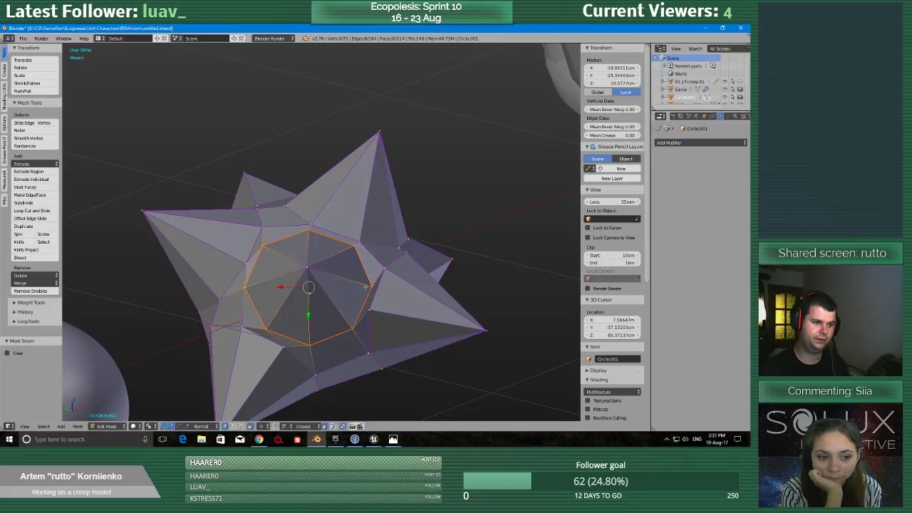
Select the edge ring around a second spike's base on the star mesh and mark it as a seam.
middle_drag(329, 288, 260, 205)
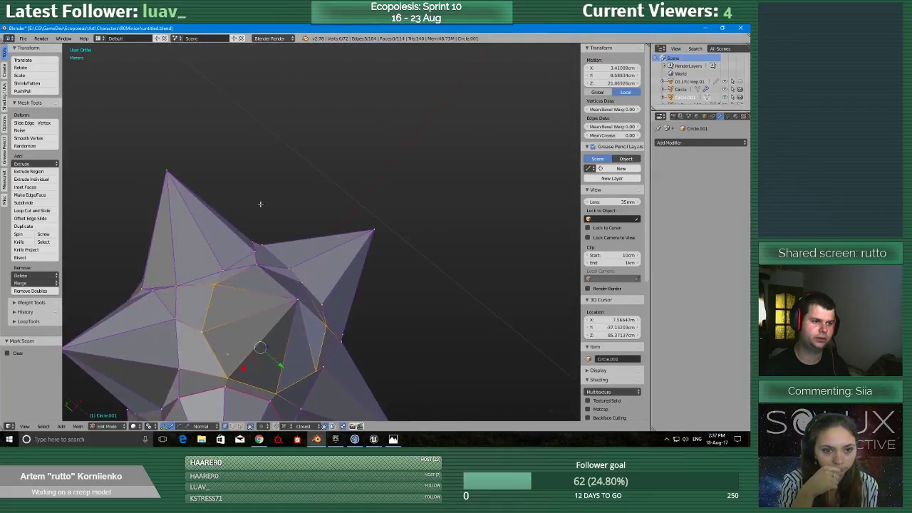
key(l)
key(x)
click(271, 271)
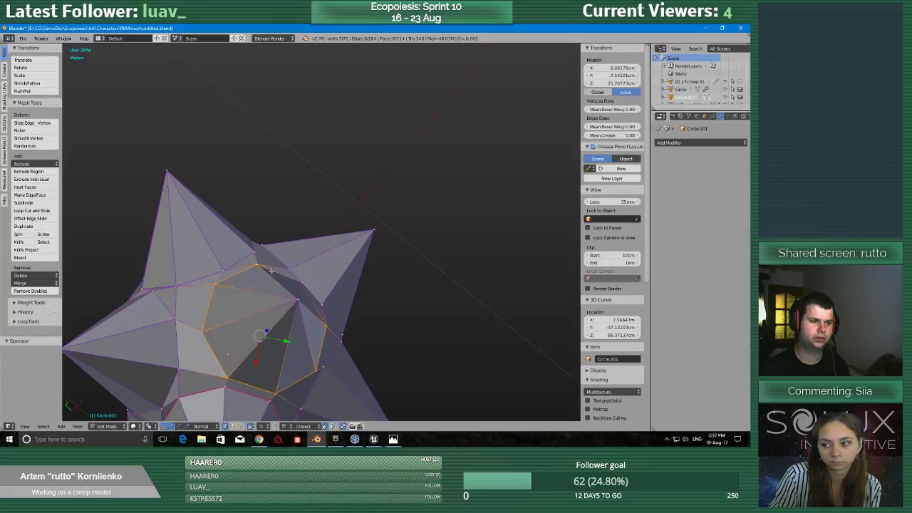
middle_drag(289, 273, 295, 152)
key(ctrl+e)
click(305, 261)
Select the edges encircling the third spike's base and mark them as a seam.
alt+right_click(260, 246)
middle_drag(261, 276, 270, 223)
shift+middle_drag(254, 321, 323, 72)
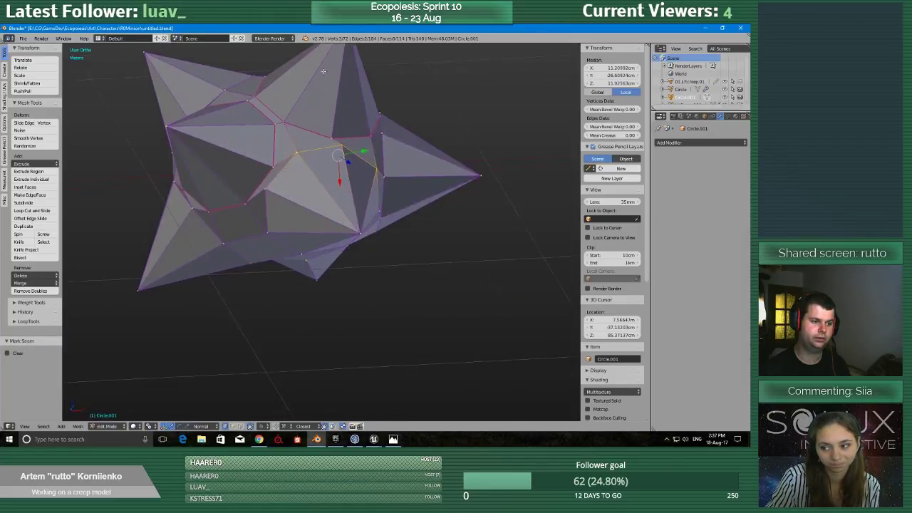
middle_drag(326, 258, 335, 288)
shift+middle_drag(336, 263, 309, 214)
alt+shift+right_click(309, 229)
alt+shift+right_click(355, 214)
shift+right_click(364, 199)
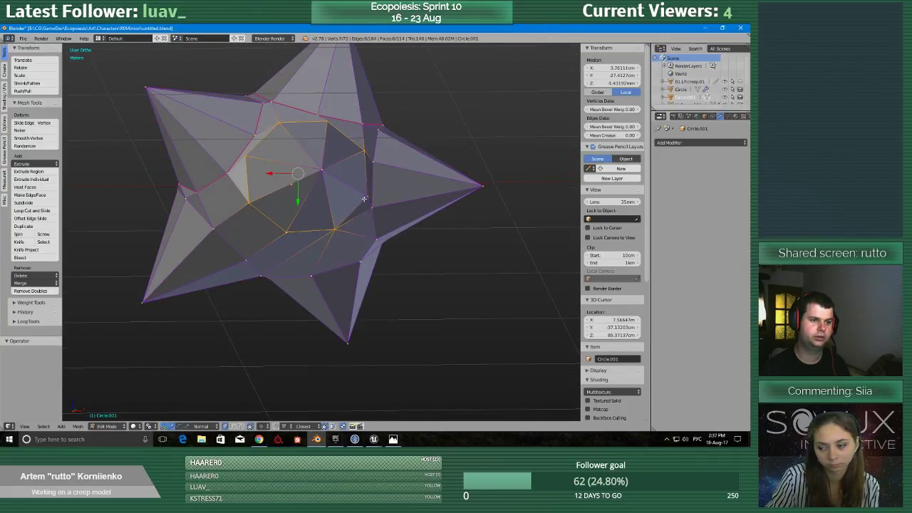
key(ctrl+e)
click(366, 198)
Select the edge ring at the fourth spike's base, isolate the minion mesh in local view, and mark the ring as a seam.
middle_drag(366, 199, 324, 274)
alt+shift+right_click(362, 335)
middle_drag(387, 321, 418, 196)
key(KP_Divide)
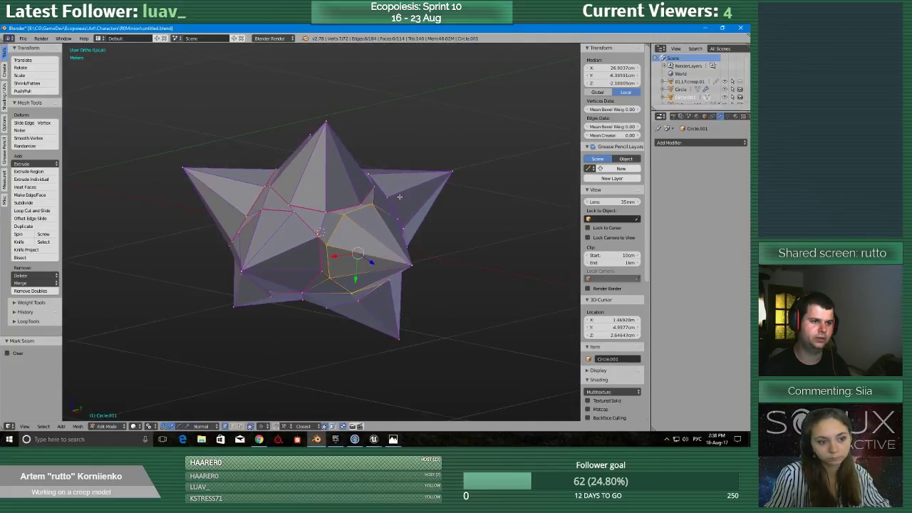
middle_drag(404, 260, 364, 264)
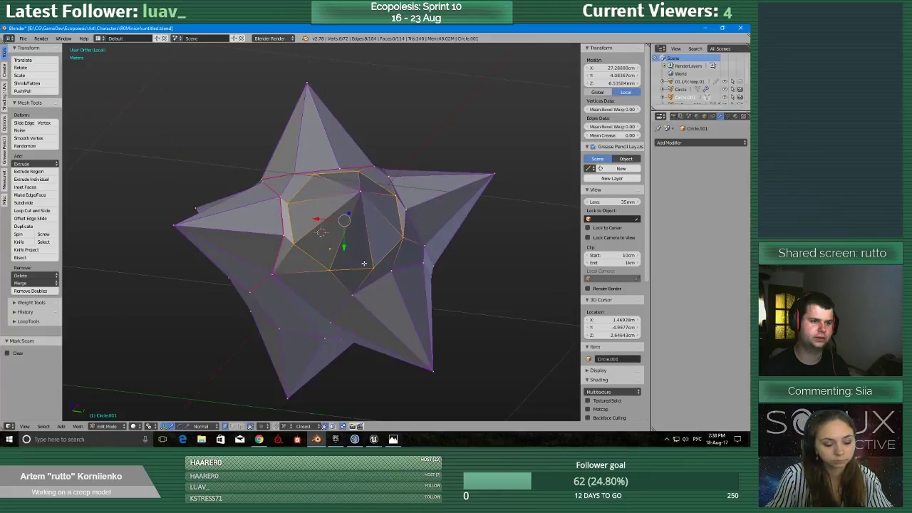
key(ctrl+e)
click(358, 213)
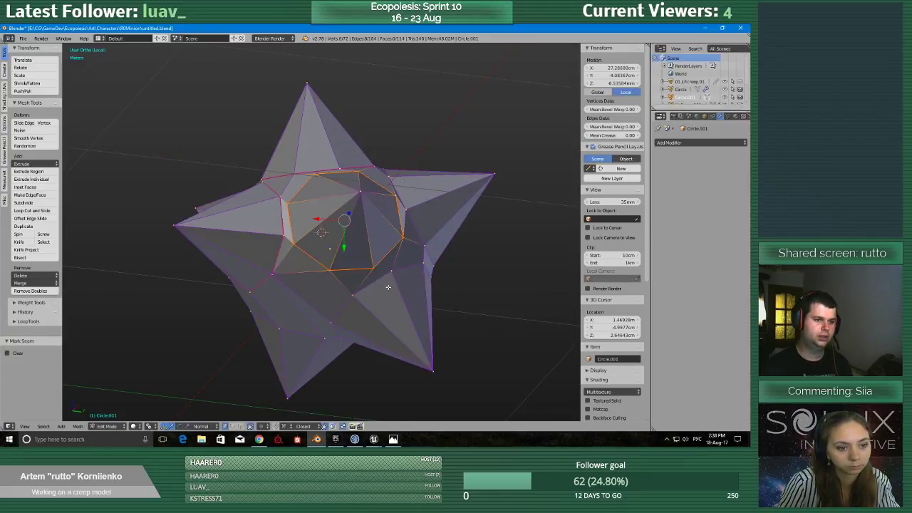
Select the edge loop around the fifth spike's base and mark it as a seam.
right_click(389, 279)
middle_drag(389, 281, 400, 272)
alt+right_click(400, 268)
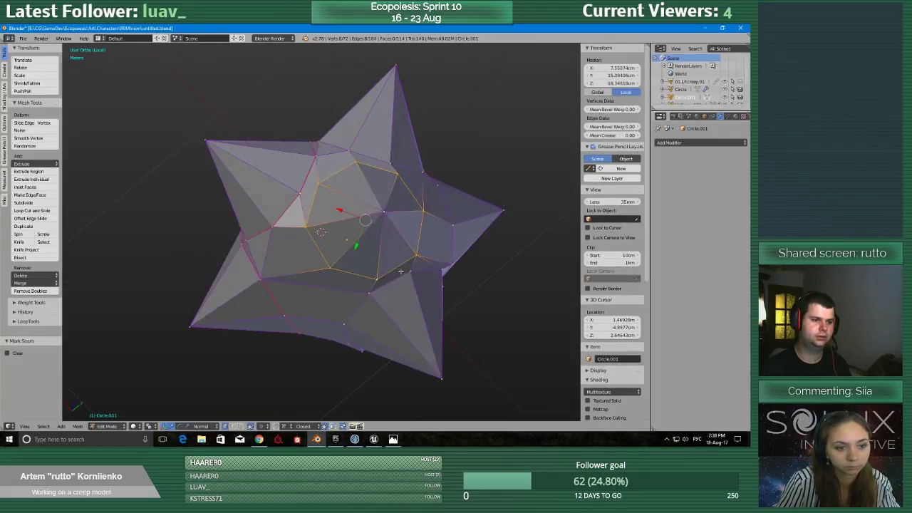
key(ctrl+e)
click(428, 220)
Select the edges around the sixth spike's base on the isolated mesh and mark them as a seam.
middle_drag(423, 220, 368, 284)
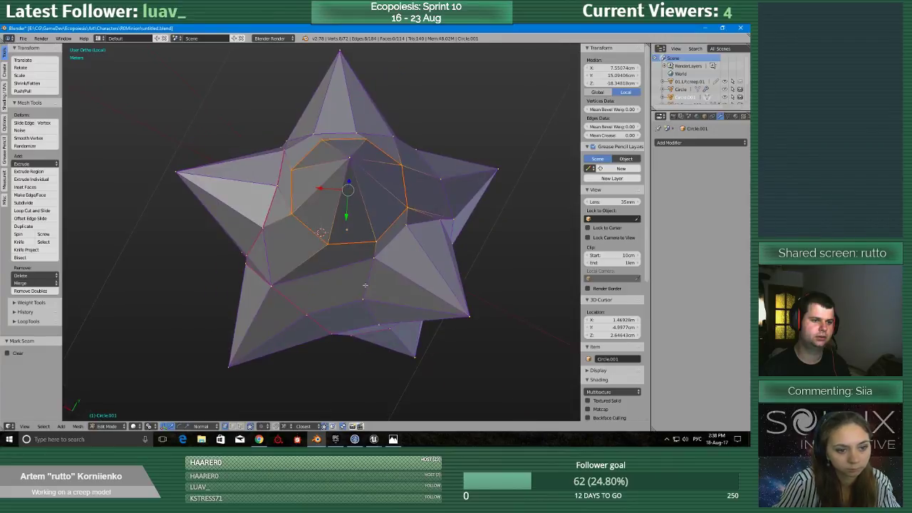
alt+shift+right_click(367, 285)
alt+right_click(371, 277)
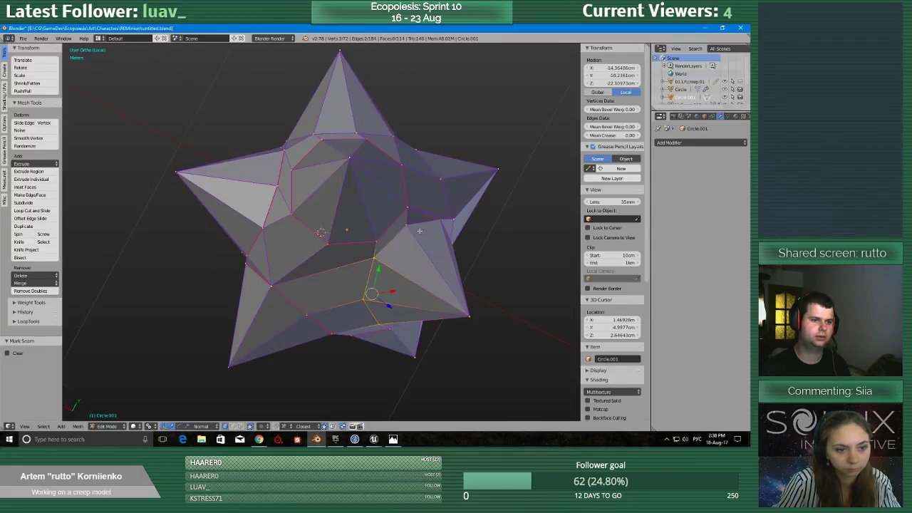
alt+shift+right_click(419, 230)
middle_drag(419, 231, 349, 204)
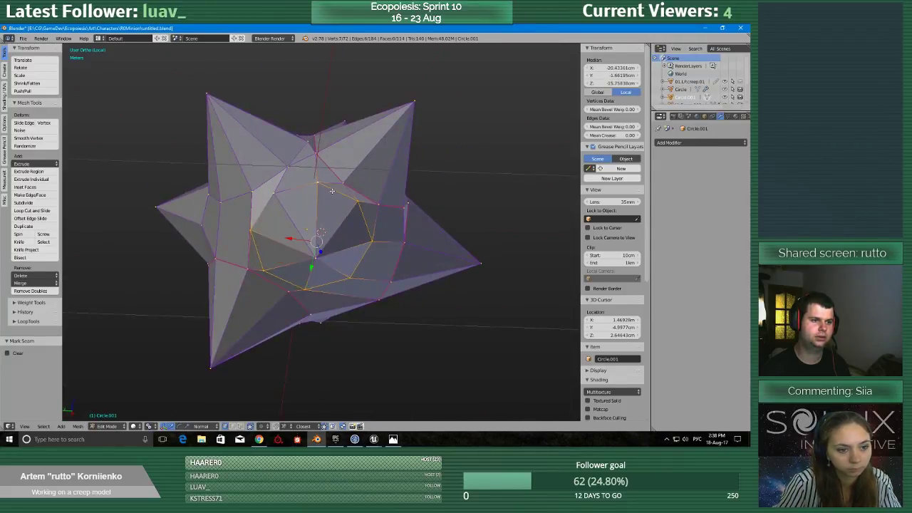
key(ctrl+e)
click(272, 196)
Select the edge ring around the seventh spike's base and mark it as a seam.
middle_drag(272, 195, 251, 251)
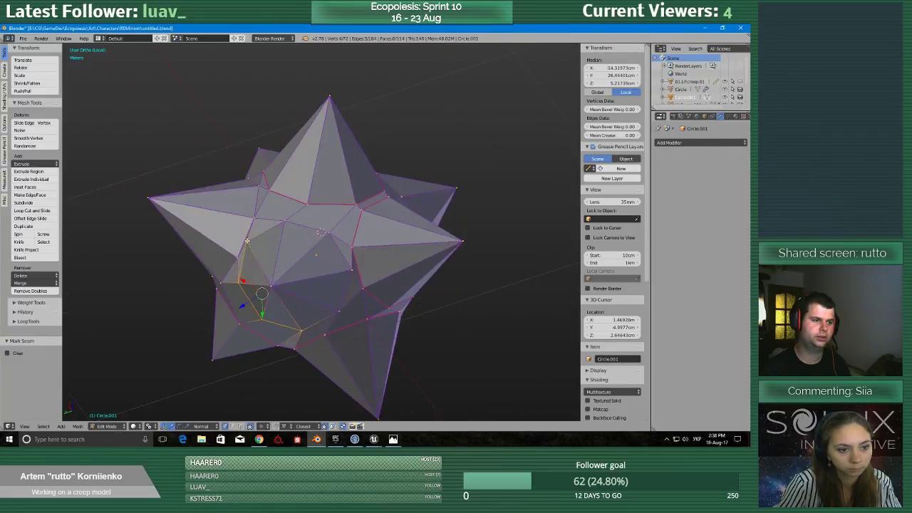
shift+right_click(340, 305)
middle_drag(341, 305, 325, 247)
key(ctrl+e)
click(374, 294)
key(ctrl+e)
click(368, 286)
Select the vertex path around the remaining unmarked spike's base and mark its edges as a seam.
right_click(302, 223)
ctrl+right_click(362, 280)
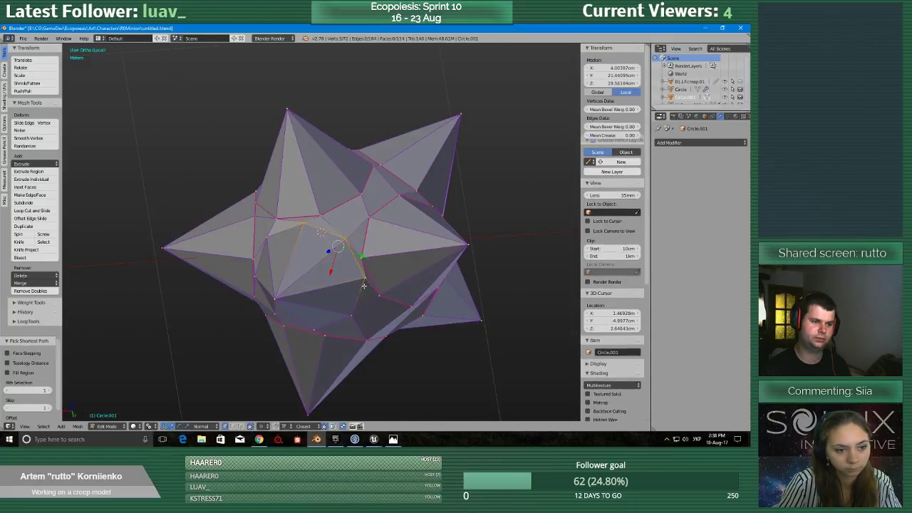
ctrl+right_click(351, 317)
middle_drag(347, 319, 365, 288)
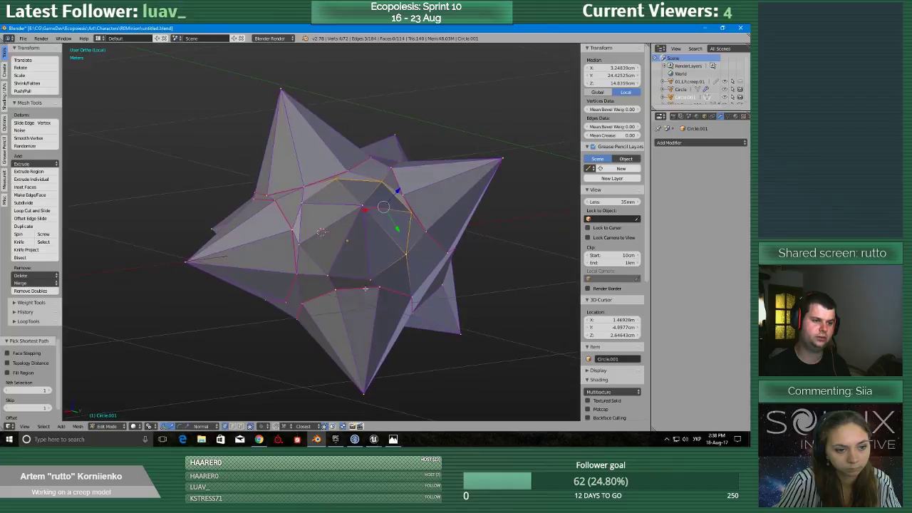
key(ctrl+e)
click(306, 213)
Check the seams around the spike bases, and select the entire minion mesh.
middle_drag(306, 212, 365, 246)
scroll(471, 281, down, 3)
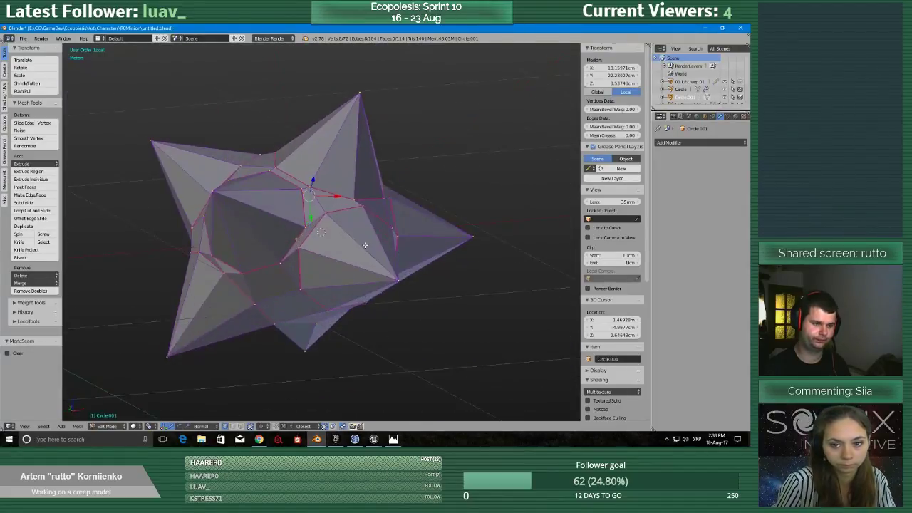
scroll(365, 245, down, 3)
scroll(365, 245, up, 7)
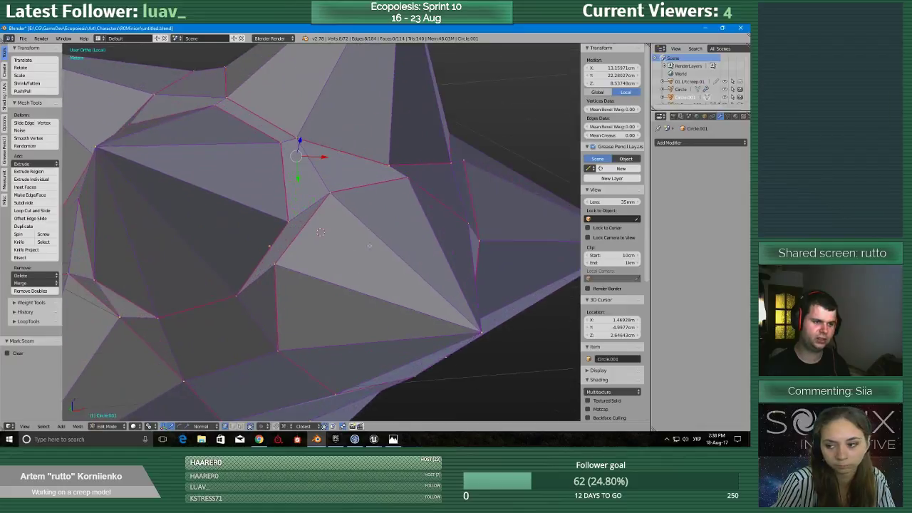
scroll(365, 245, down, 8)
middle_drag(365, 245, 432, 252)
key(a)
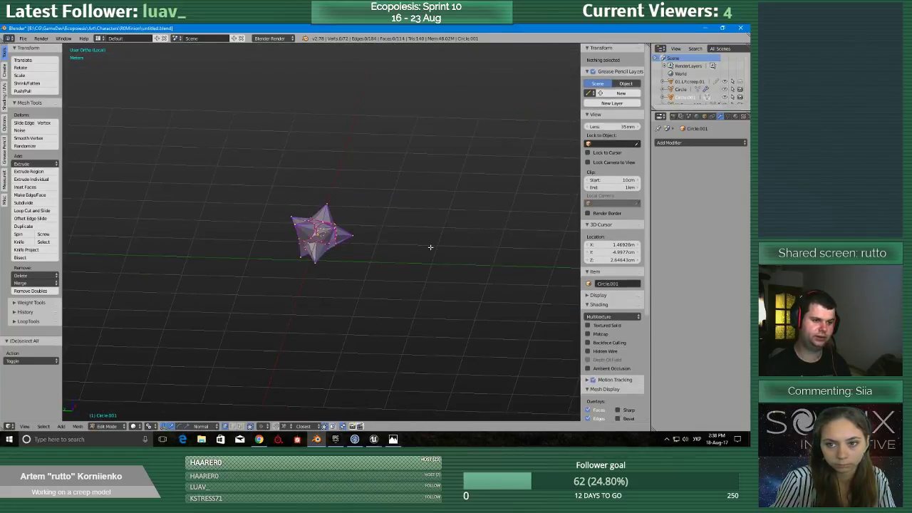
key(a)
Split the 3D viewport vertically and turn the new area into a UV/Image Editor.
scroll(390, 246, up, 3)
scroll(384, 247, down, 3)
key(ctrl+space)
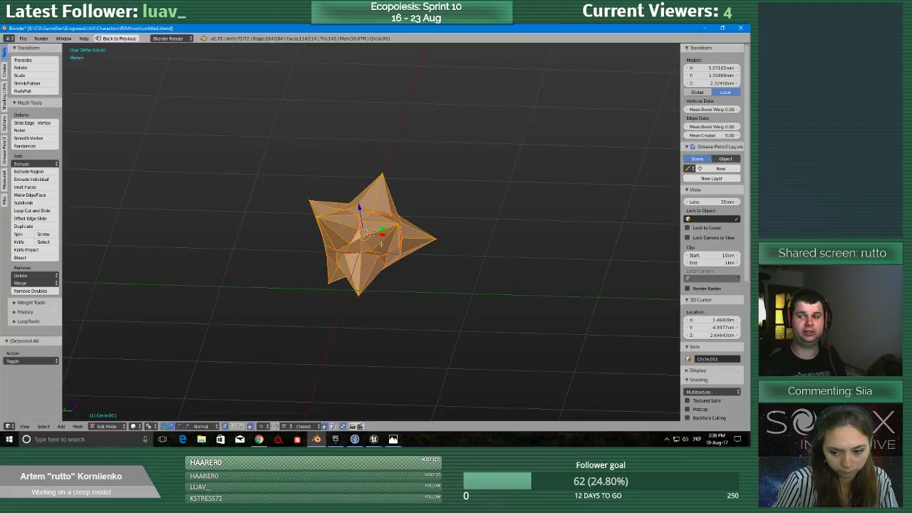
key(ctrl+space)
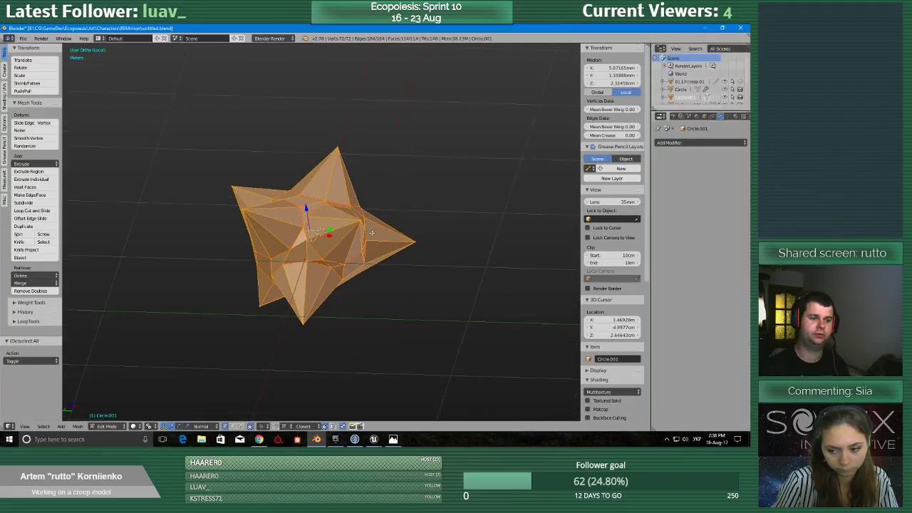
drag(648, 47, 409, 67)
click(417, 426)
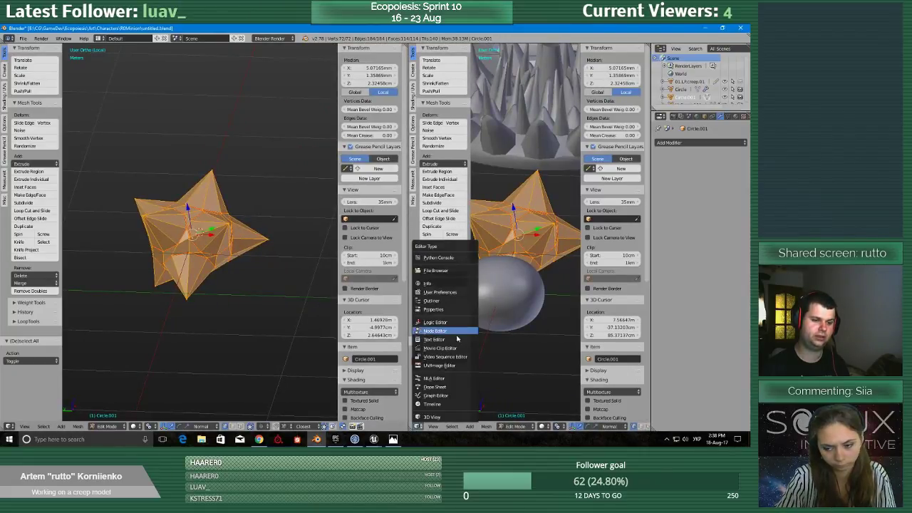
click(448, 367)
Unwrap the entire minion mesh along its marked seams and look over the resulting UV islands.
scroll(440, 257, up, 3)
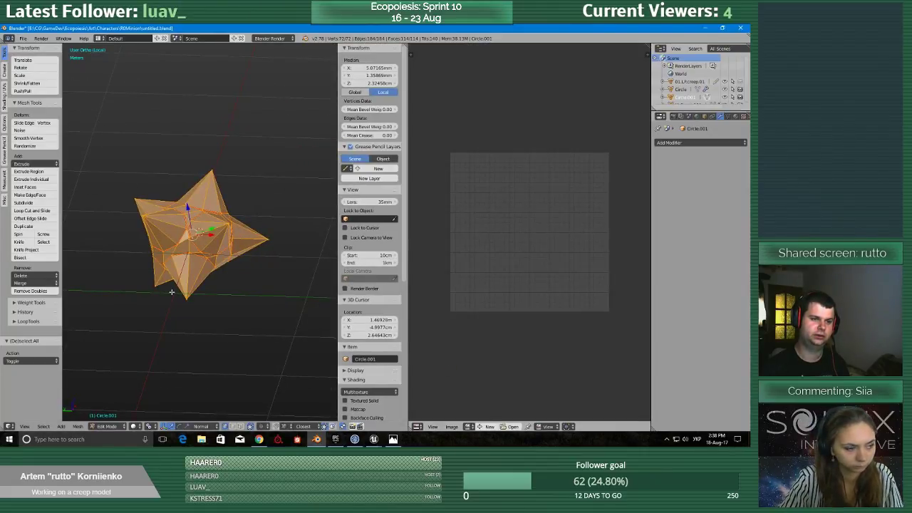
scroll(171, 292, down, 3)
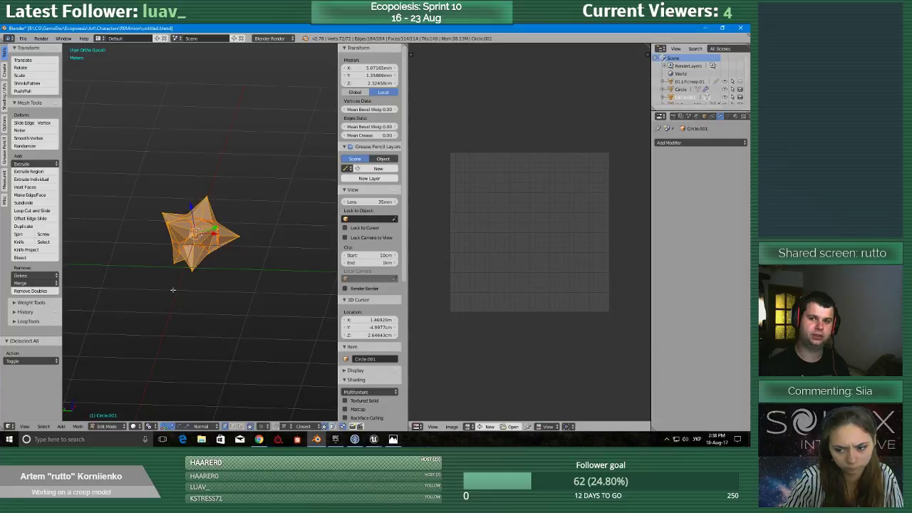
scroll(172, 289, up, 5)
scroll(153, 292, down, 3)
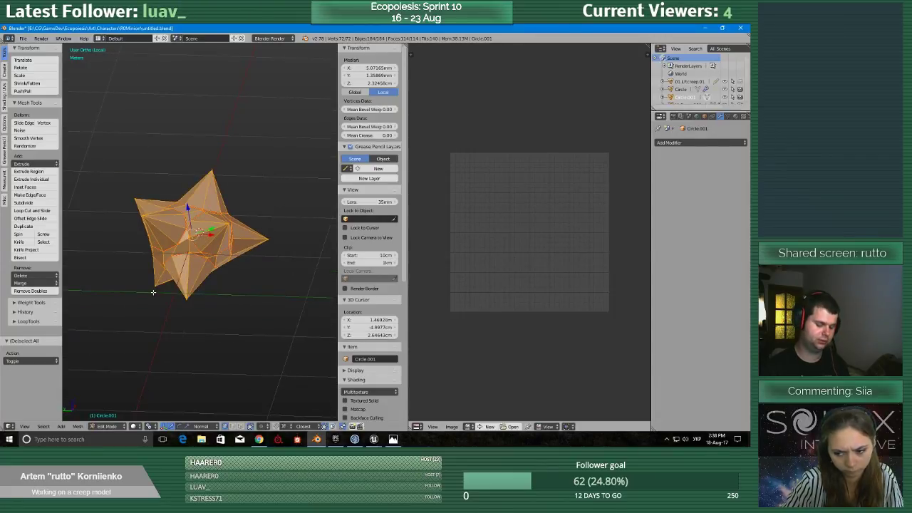
key(u)
click(152, 292)
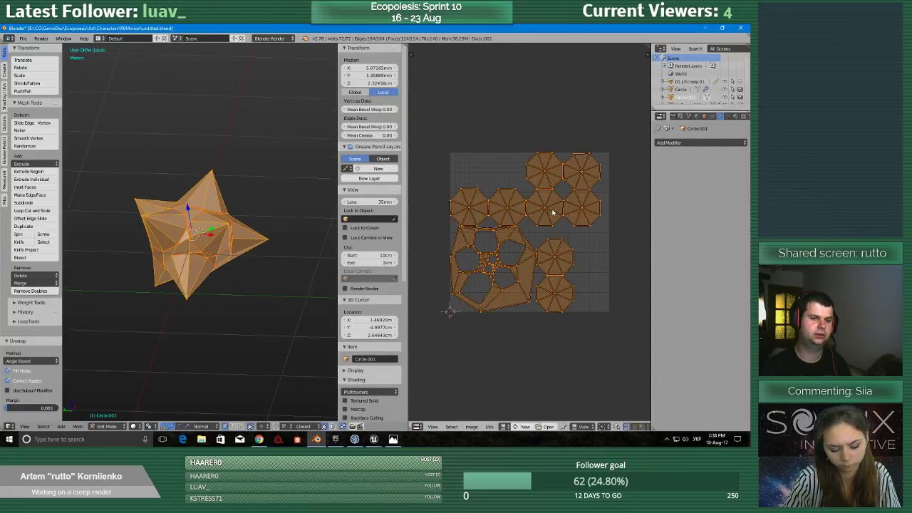
scroll(552, 211, up, 5)
scroll(549, 212, down, 3)
scroll(549, 212, down, 2)
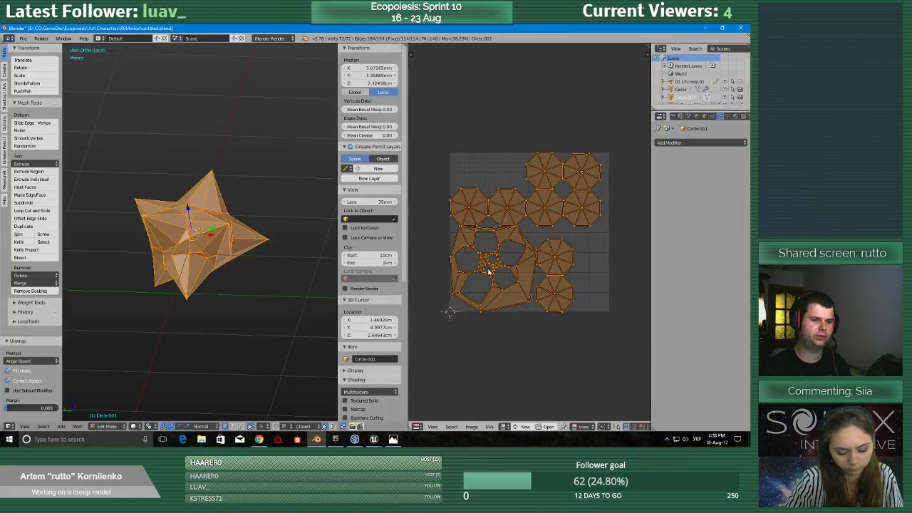
In Texel Density Checker, use a 1024px texture size, calculate the density, and apply a texel density of 2.56 to the minion's UVs.
click(3, 201)
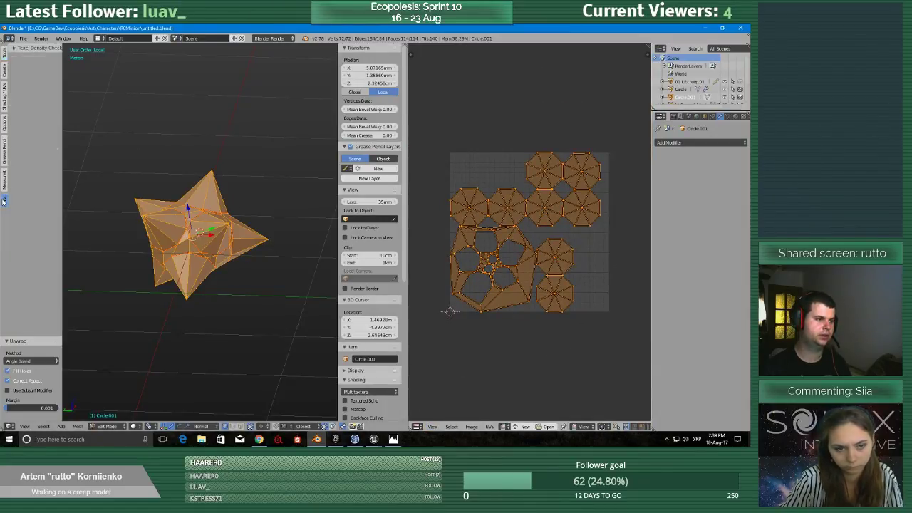
click(28, 48)
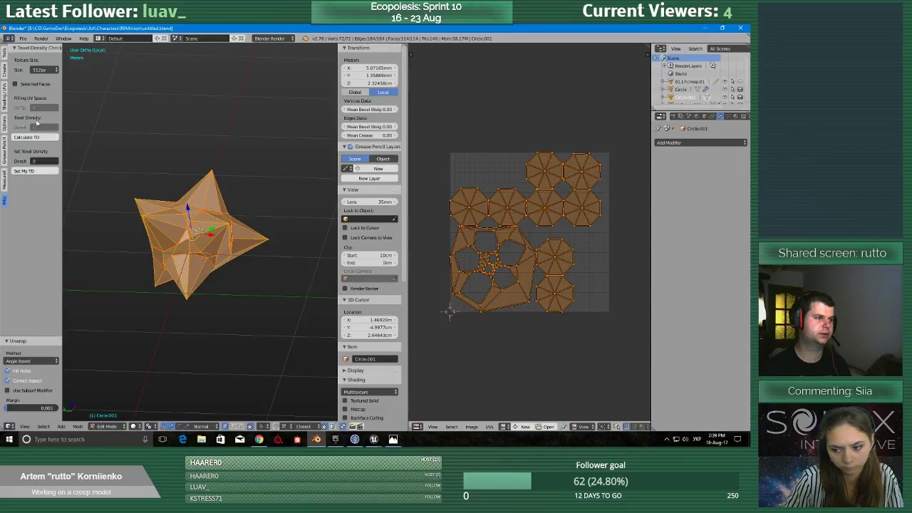
click(42, 70)
click(41, 87)
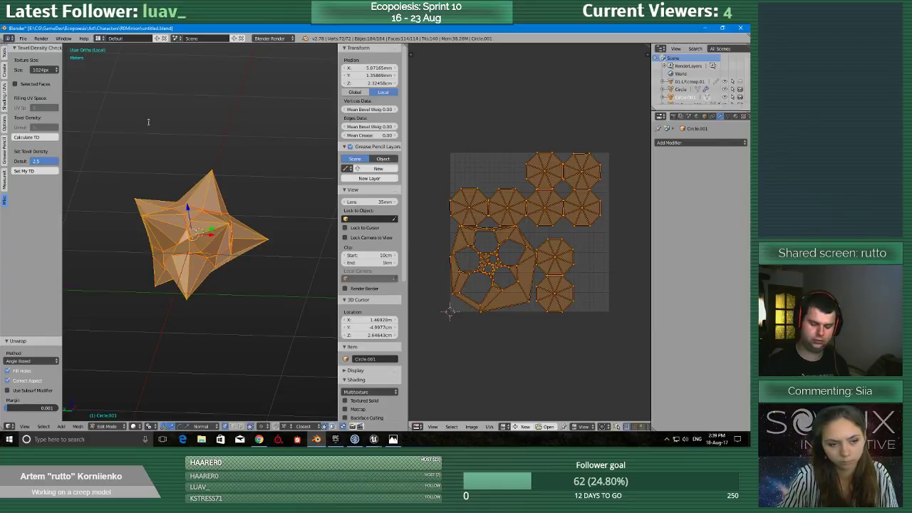
click(43, 137)
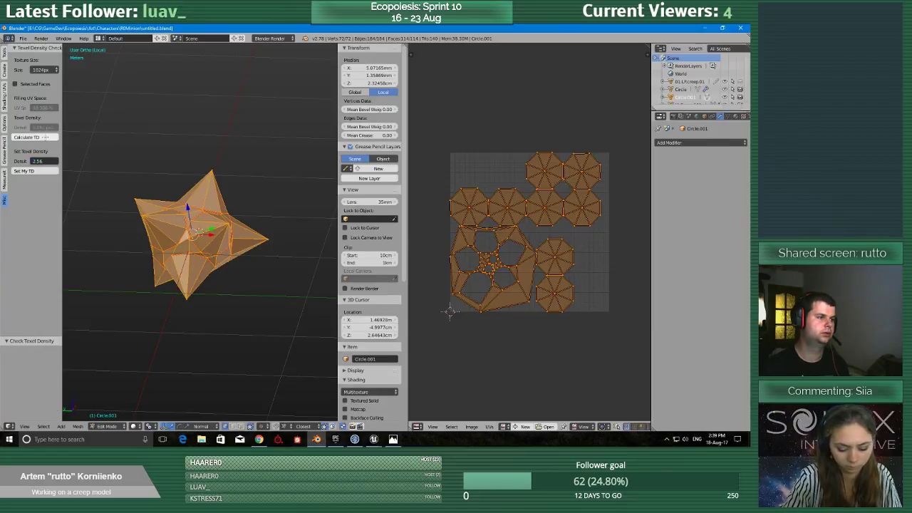
click(46, 171)
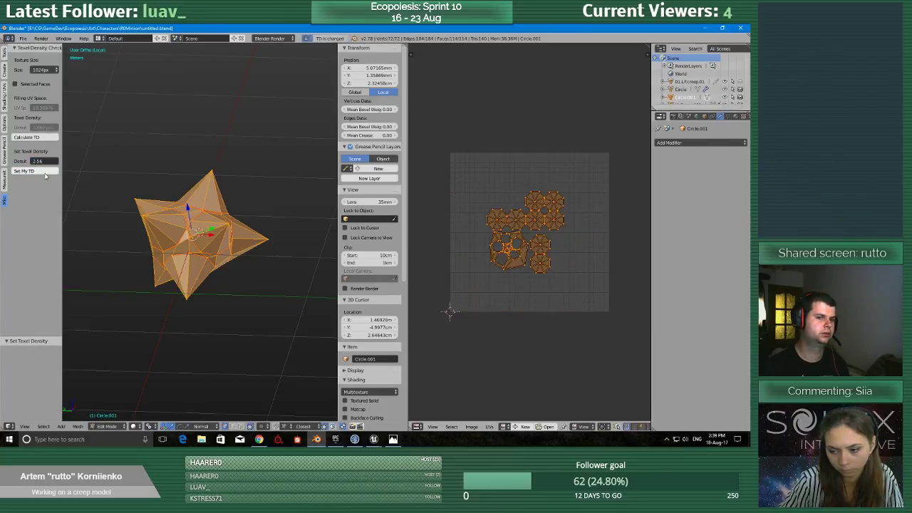
Return to the full scene in Object Mode, add the spiked creep model to the selection, and save over the existing blend file.
scroll(199, 263, down, 8)
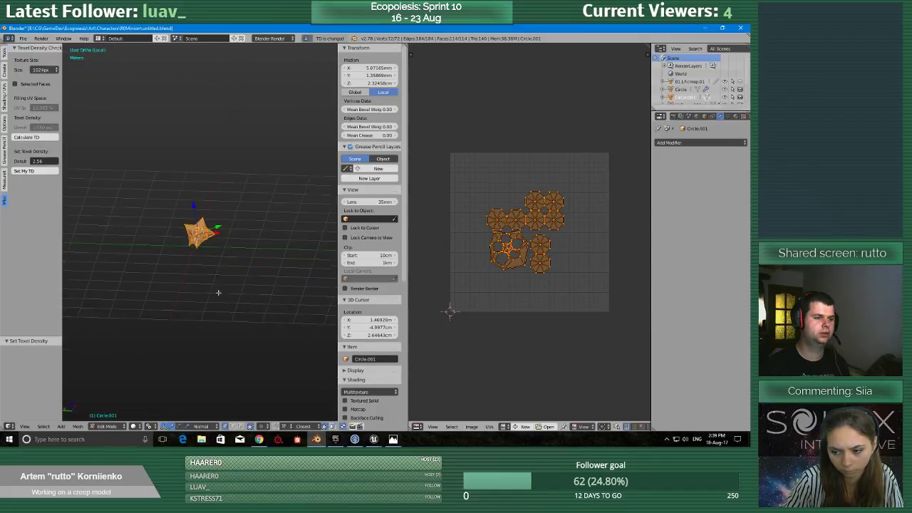
key(Tab)
click(211, 292)
key(KP_Divide)
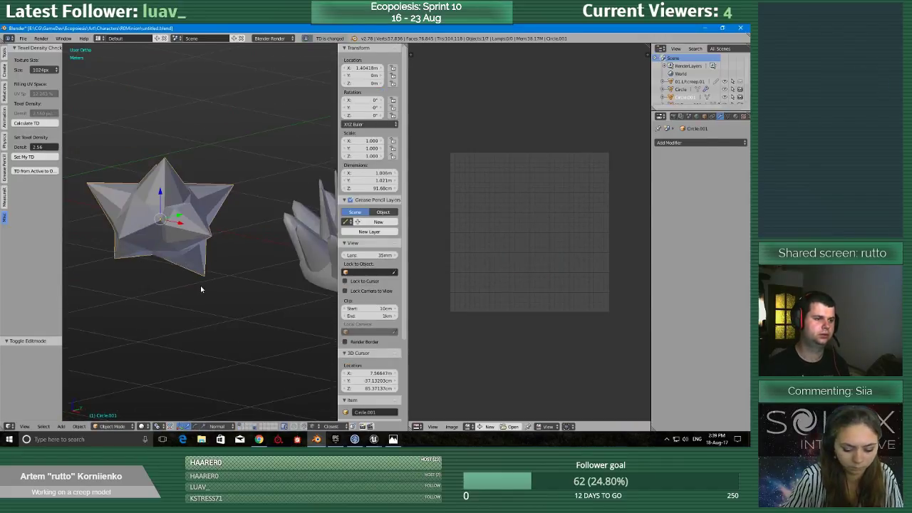
right_click(263, 243)
key(ctrl+s)
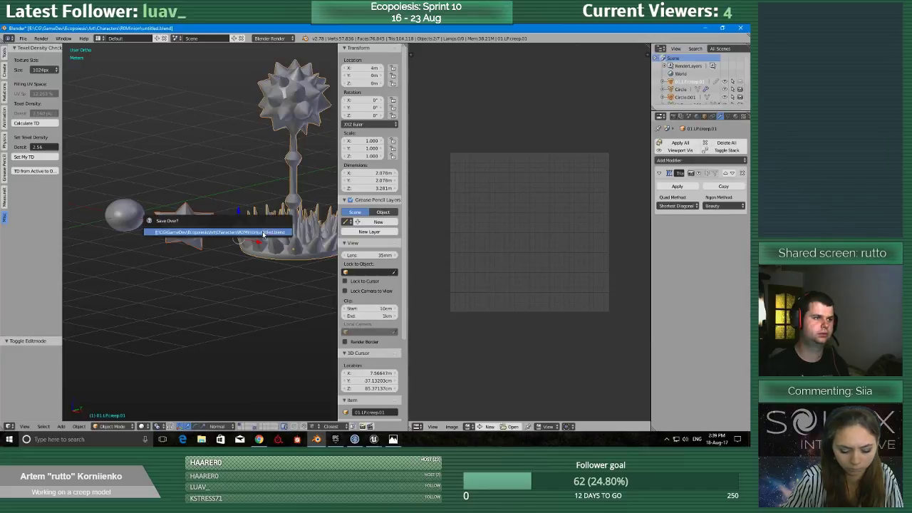
click(263, 234)
Open the two selected models in Multi-Object UV Editing and examine their combined UV layout.
shift+middle_drag(262, 235, 204, 289)
scroll(204, 289, down, 2)
click(8, 58)
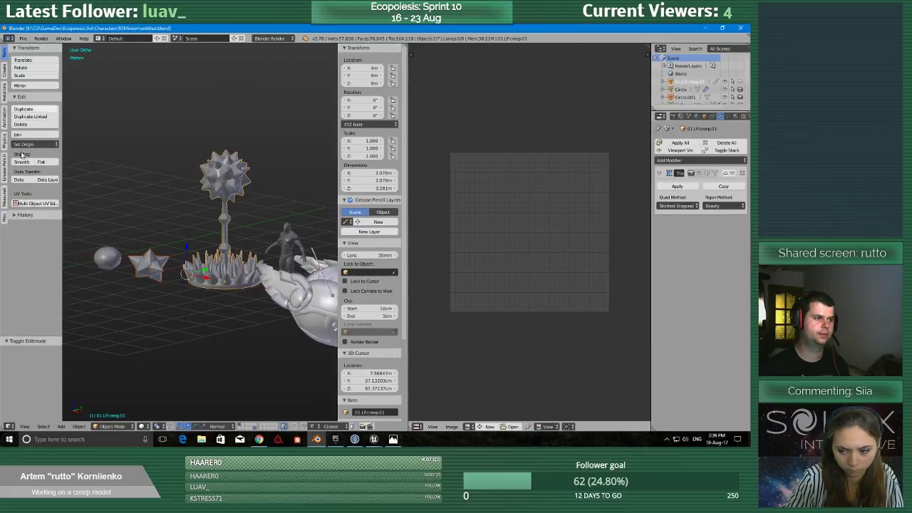
click(33, 204)
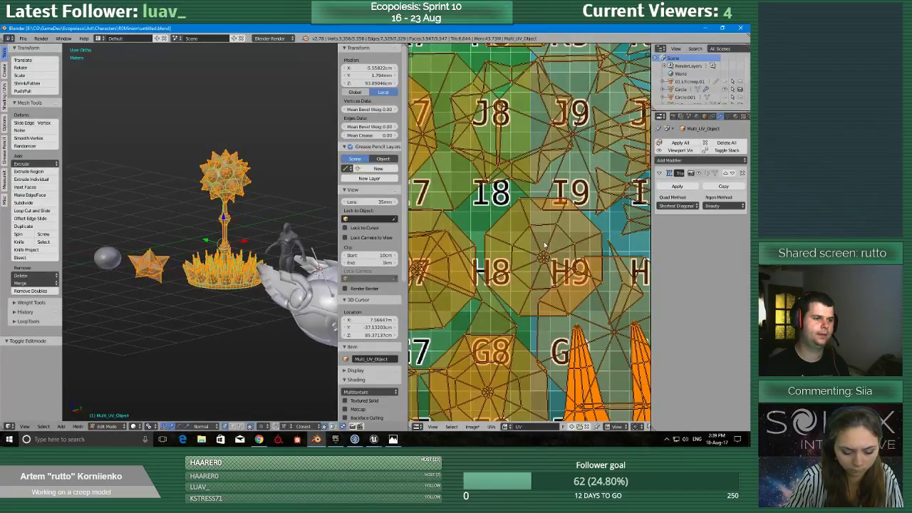
key(Home)
scroll(527, 282, up, 5)
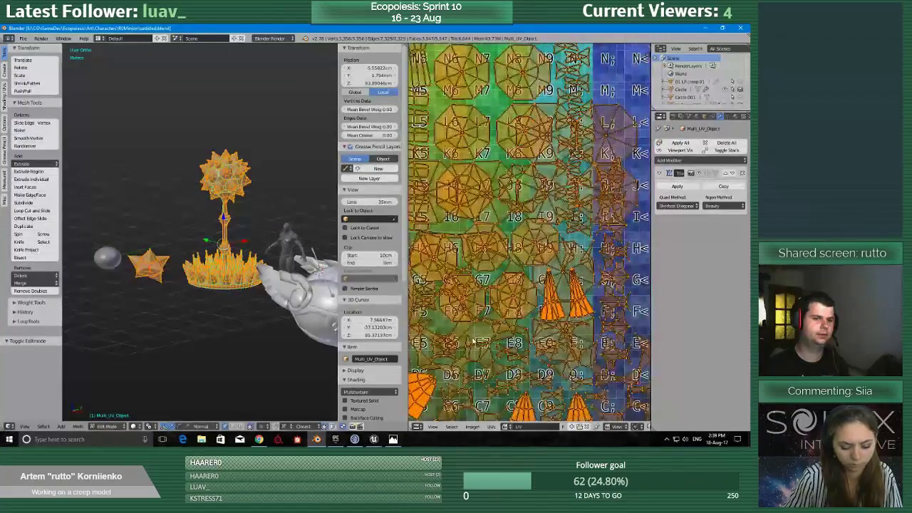
key(Home)
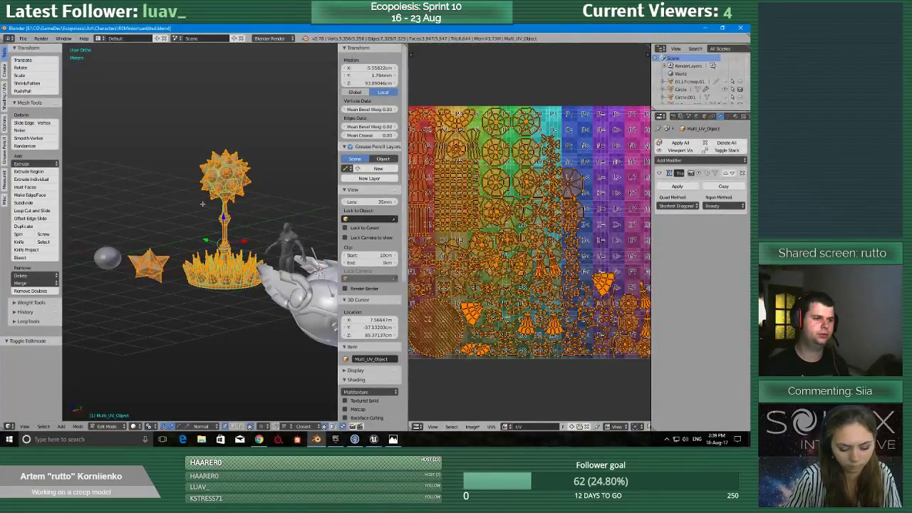
Leave the multi-object session, edit only the minion mesh, and move all its UV islands outside the UV square, beyond its right edge.
key(Tab)
right_click(148, 257)
key(Tab)
click(346, 224)
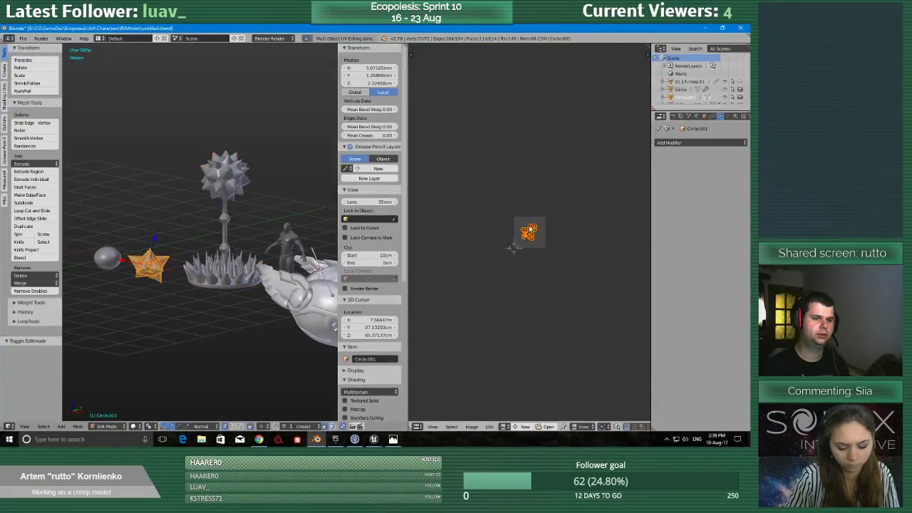
key(g)
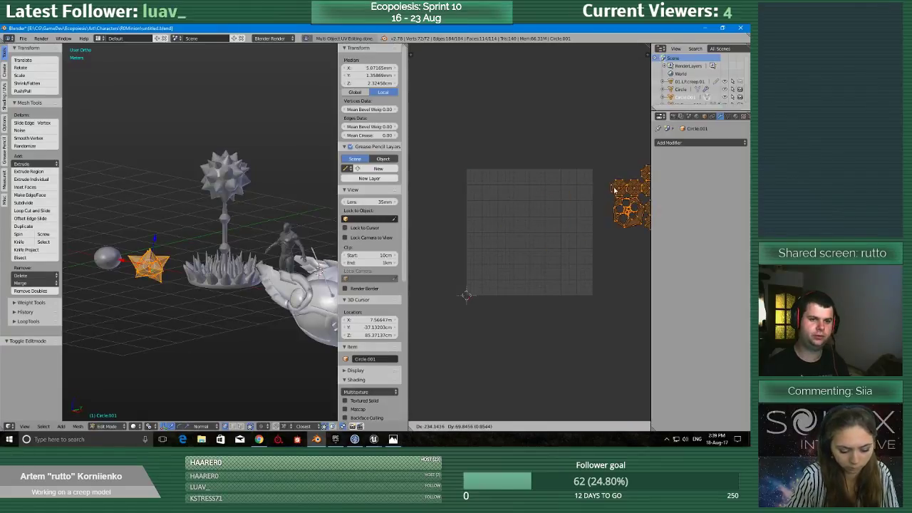
click(612, 192)
Select the minion and creep models in Object Mode, reopen them in Multi-Object UV Editing, and maximize the UV editor.
key(Tab)
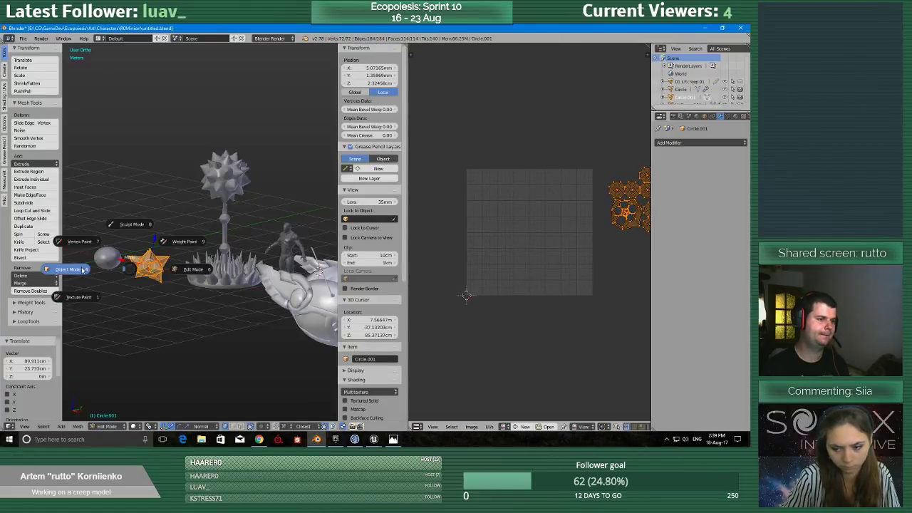
click(65, 268)
right_click(203, 273)
click(38, 204)
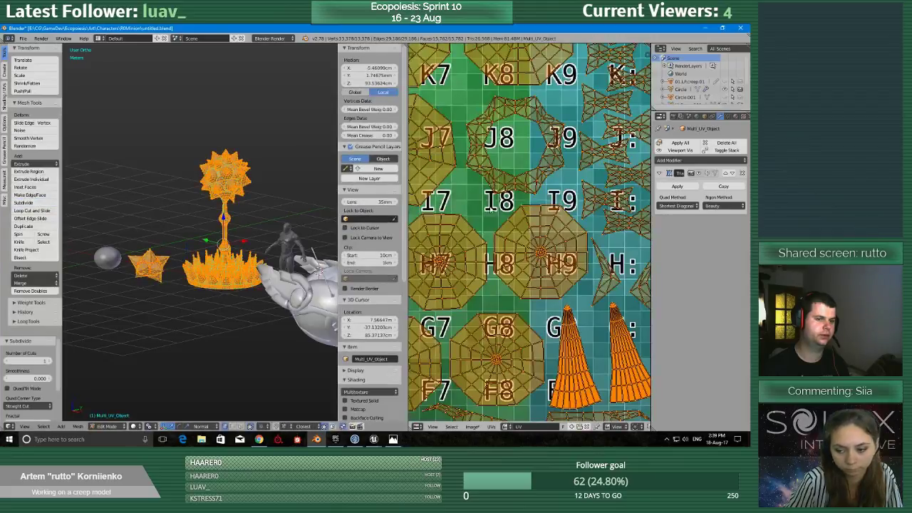
scroll(495, 240, down, 7)
key(shift+space)
middle_drag(496, 176, 495, 232)
scroll(495, 232, up, 10)
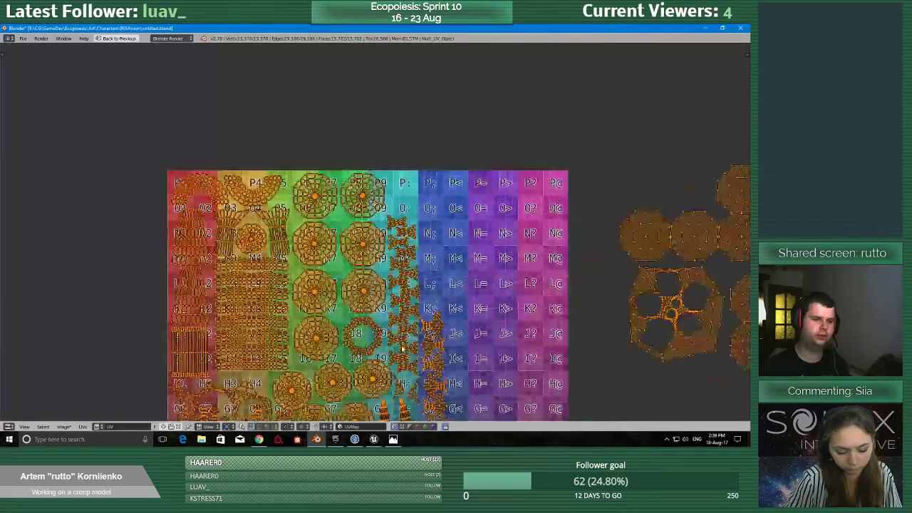
Deselect all UVs and check the combined layout for free space to fit the minion's islands.
key(a)
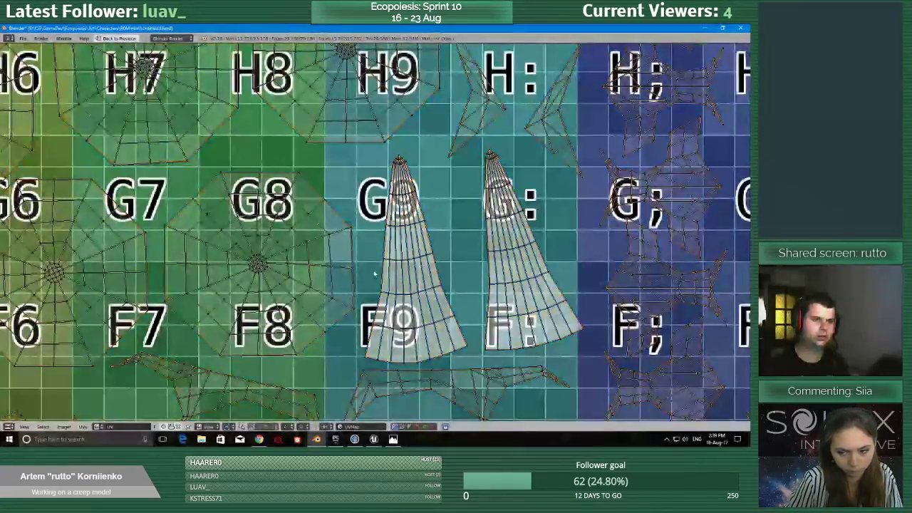
scroll(506, 283, down, 5)
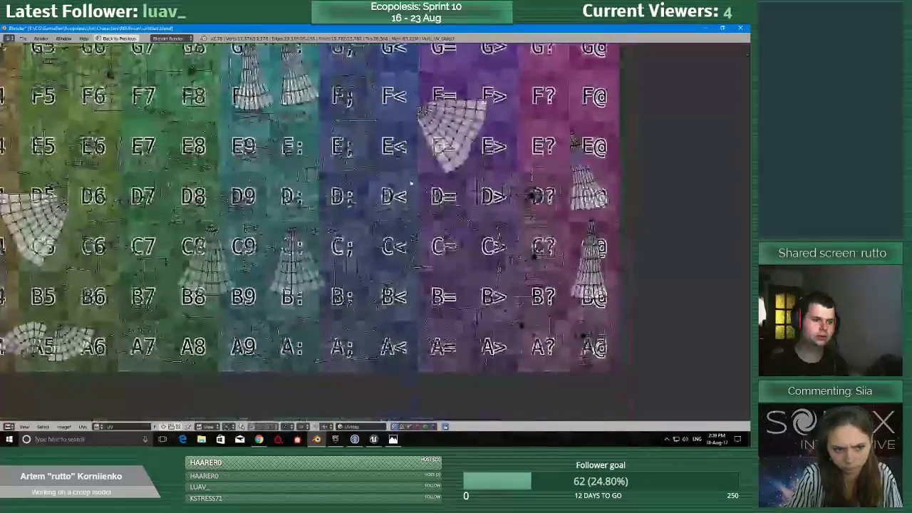
middle_drag(217, 225, 431, 226)
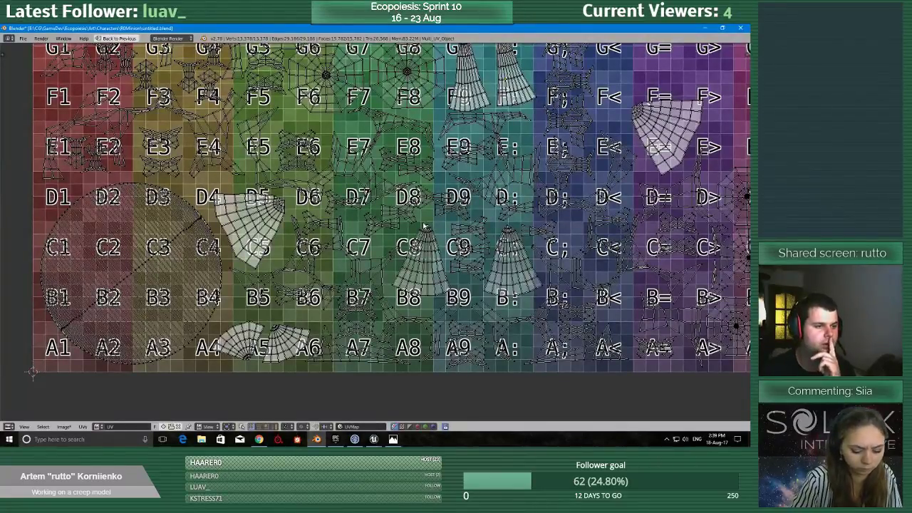
scroll(328, 285, down, 4)
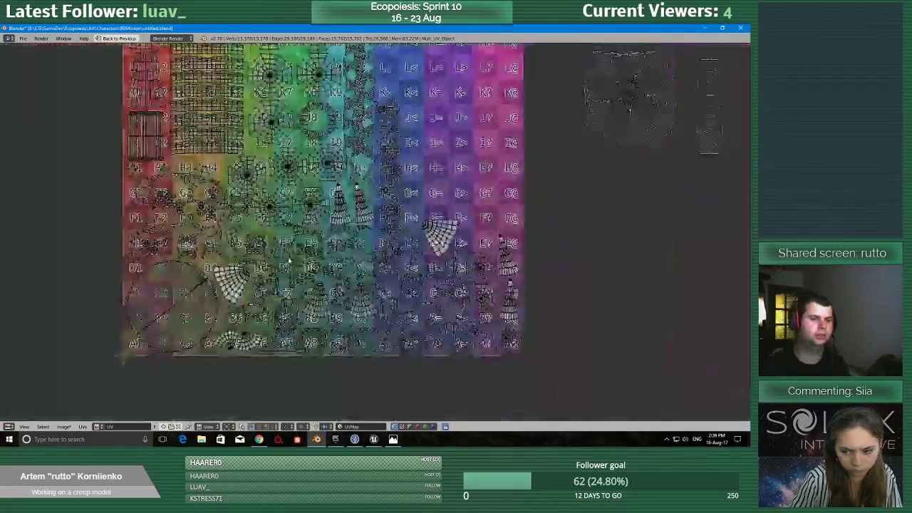
scroll(588, 186, up, 5)
scroll(589, 187, down, 4)
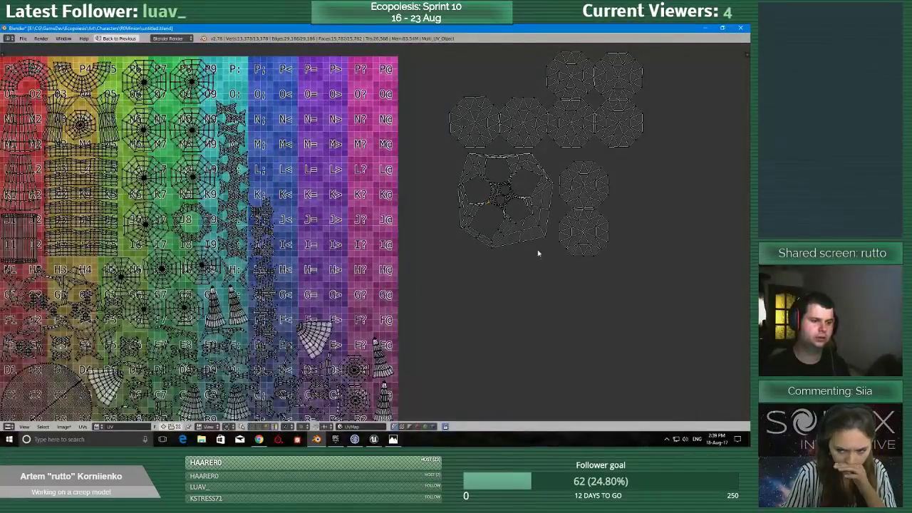
Move the minion's body UV island onto the free purple area of the grid around I= and I>.
key(l)
key(g)
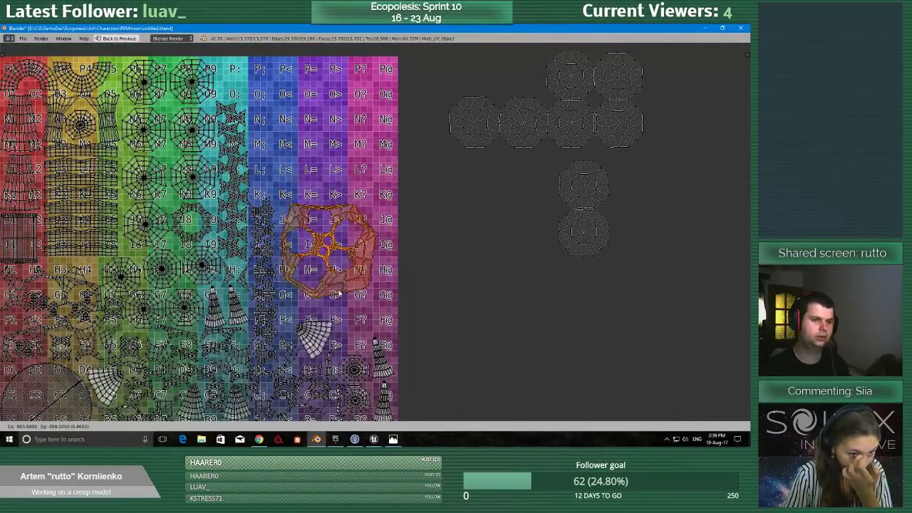
click(343, 294)
Move two of the minion's octagonal spike islands into the free blue area around M< and O<.
key(l)
key(g)
click(260, 175)
key(l)
key(g)
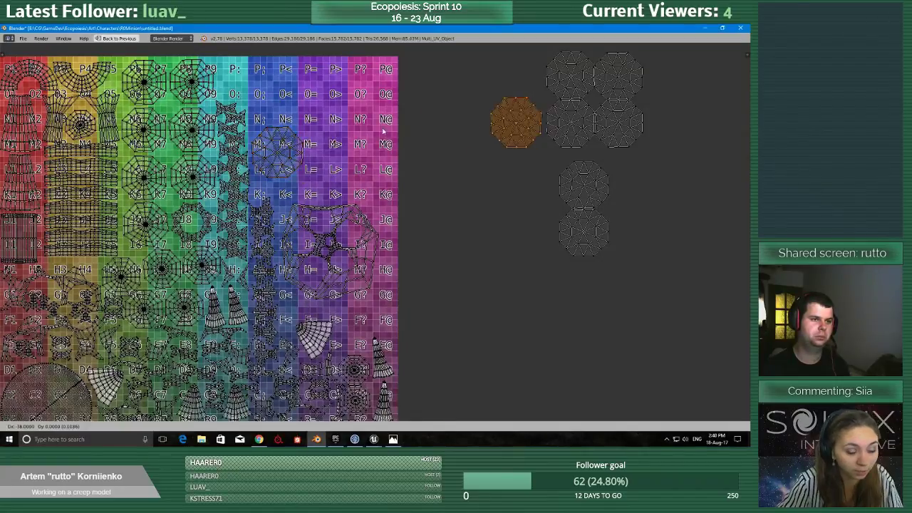
click(379, 105)
Move three more of the minion's octagonal spike islands onto the grid's free purple and pink area around L?, O? and N>.
key(l)
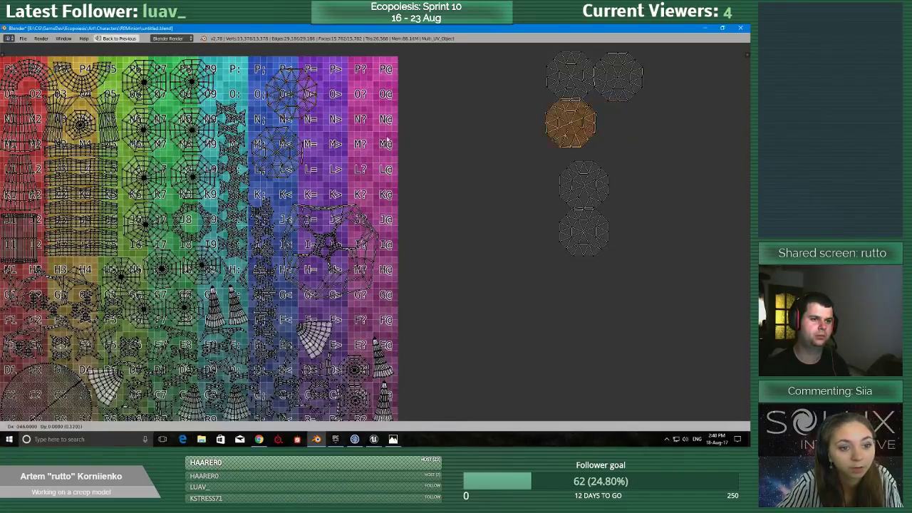
key(g)
click(324, 171)
key(l)
key(g)
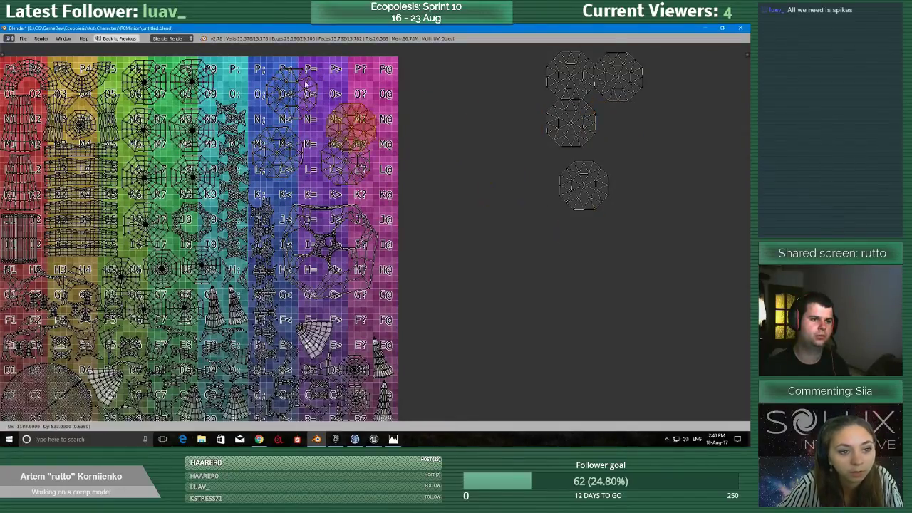
click(356, 114)
key(l)
key(g)
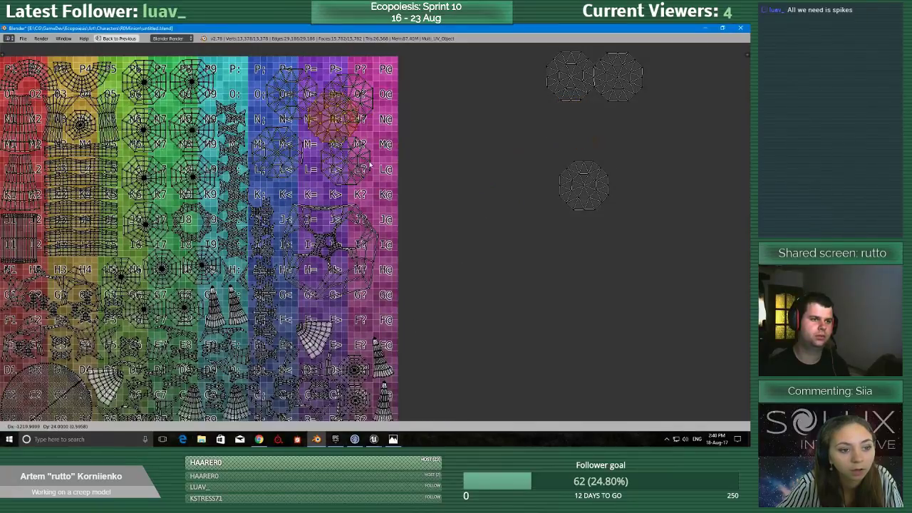
click(379, 157)
Shift the spike island at O< over to O; and park the one at O? outside the grid.
middle_drag(381, 158, 423, 285)
scroll(339, 242, up, 2)
key(l)
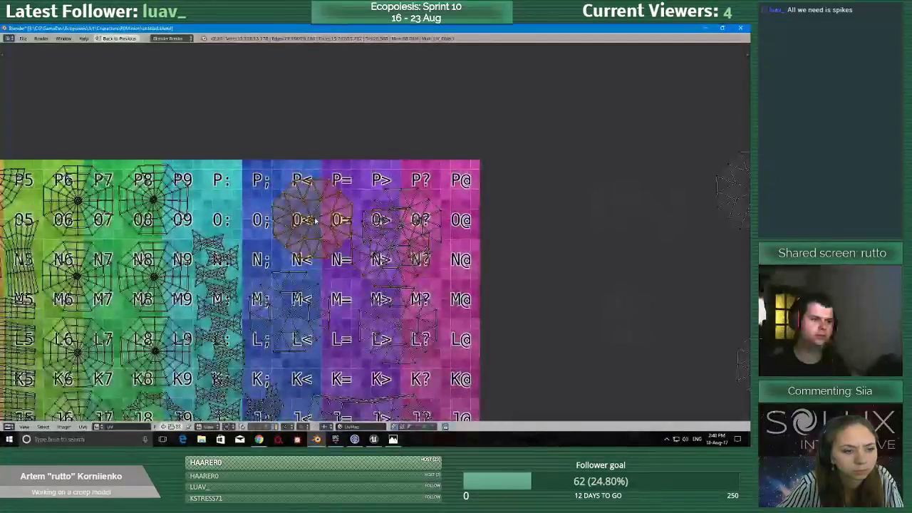
key(g)
click(260, 206)
key(l)
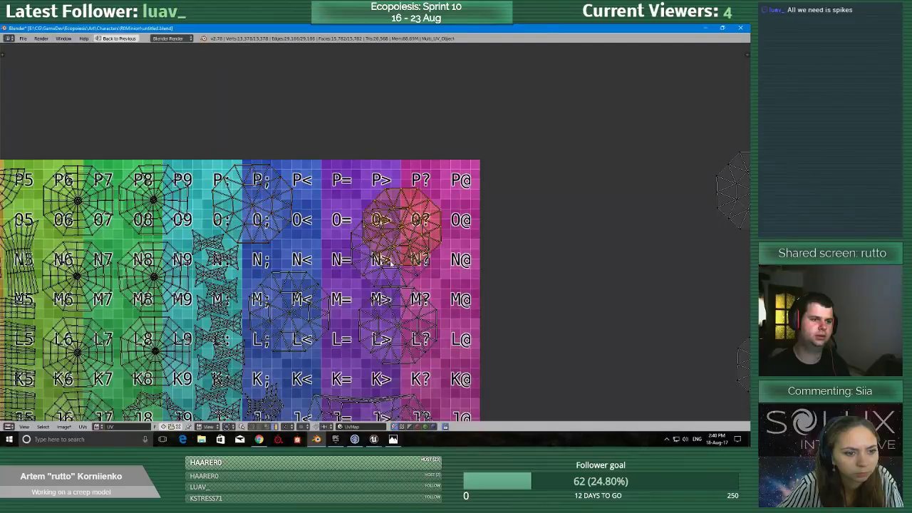
key(g)
click(560, 223)
Place the spike island from N> at O= and the parked one at O?, completing the grid's uppermost row.
key(l)
key(g)
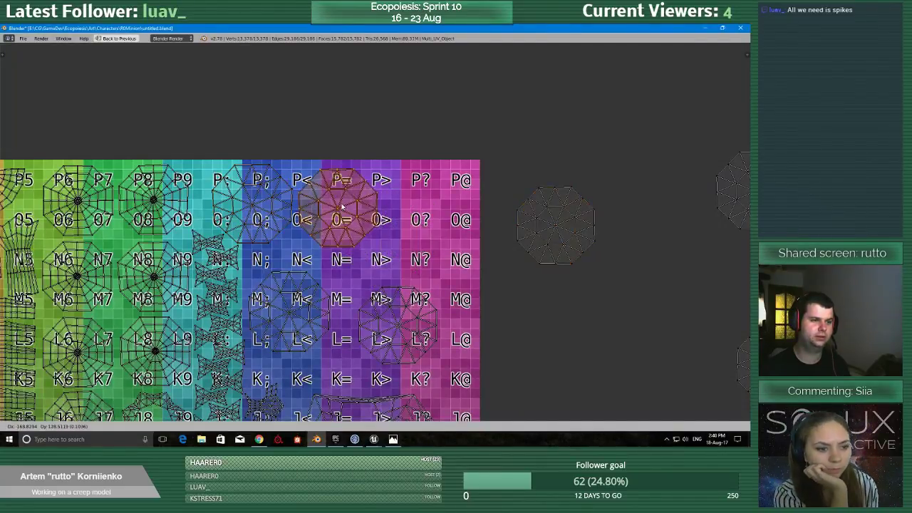
click(341, 205)
key(l)
key(g)
click(407, 184)
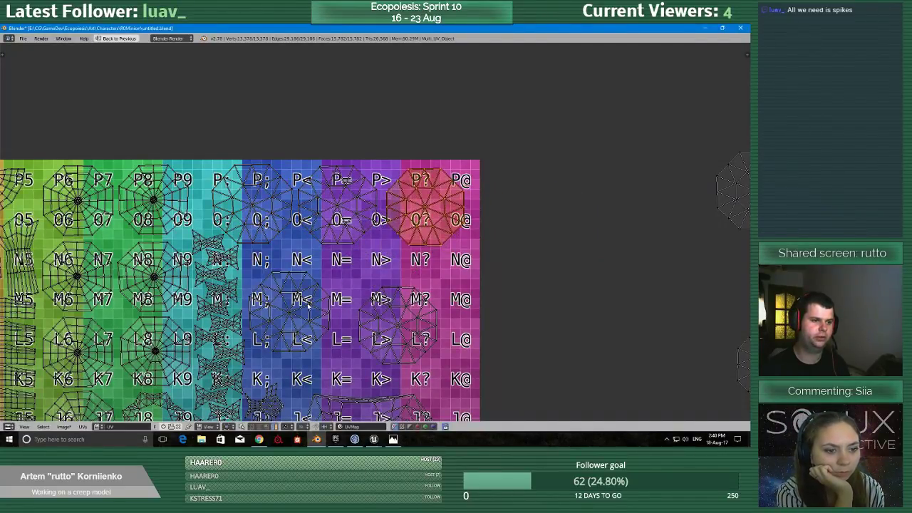
Arrange the next two spike islands as a second row around M< and M>.
key(l)
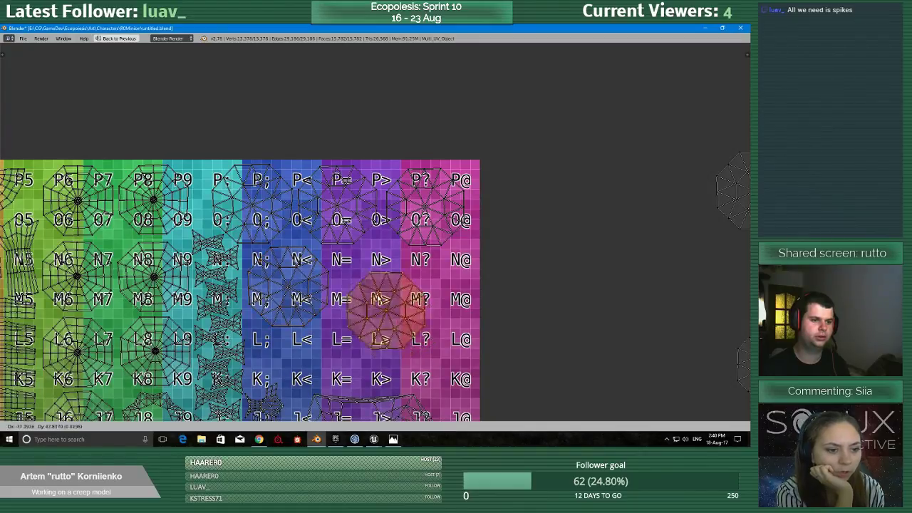
click(374, 287)
scroll(448, 242, down, 3)
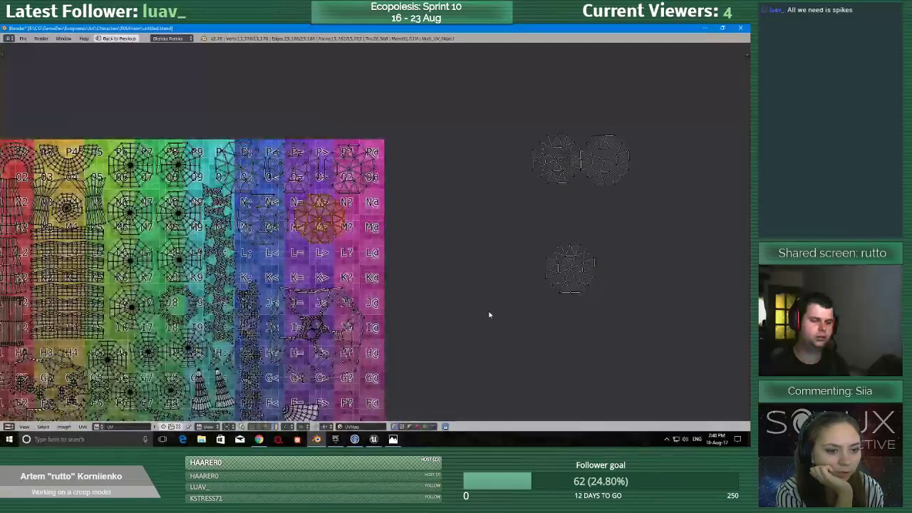
Turn on the UV stretch display and set it to Area.
key(n)
click(726, 300)
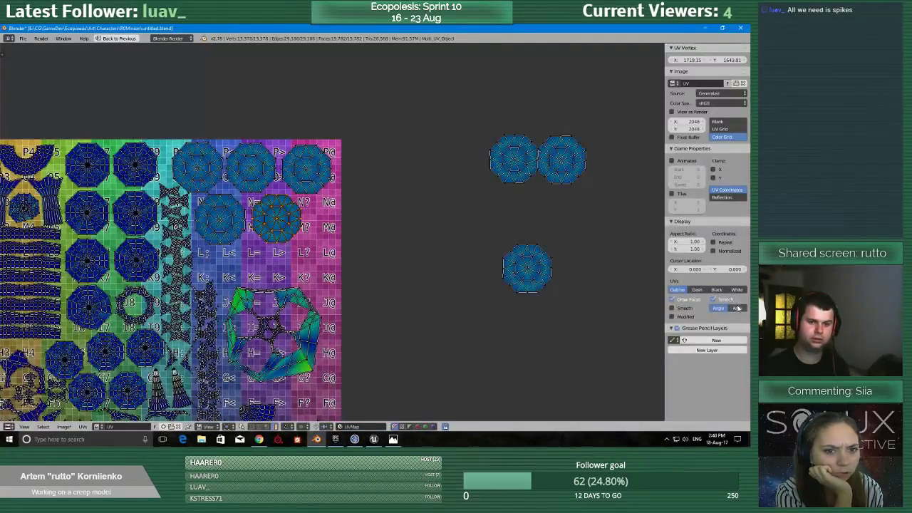
click(737, 308)
Move the minion's body island to around H> and H?, making room for another row of spike islands above it.
scroll(475, 312, up, 2)
scroll(399, 342, down, 2)
scroll(399, 344, down, 1)
middle_drag(388, 343, 406, 278)
right_click(316, 247)
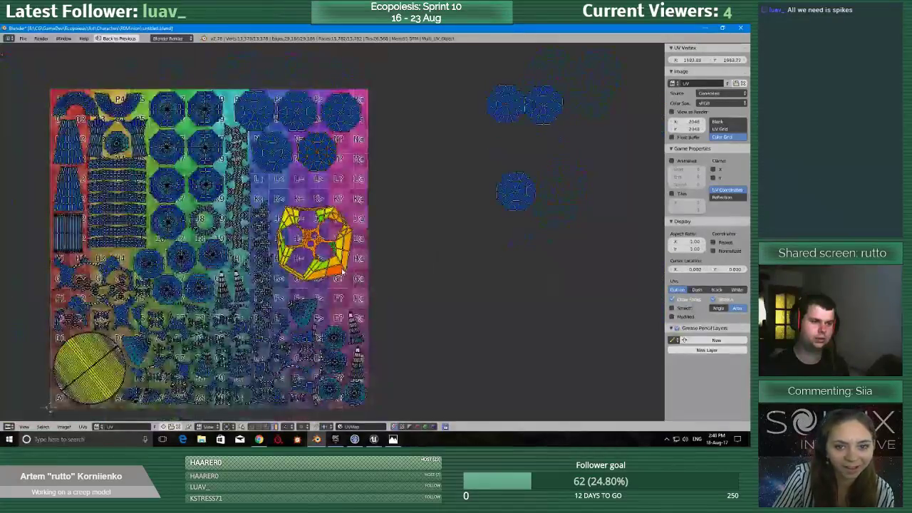
shift+right_click(336, 272)
key(g)
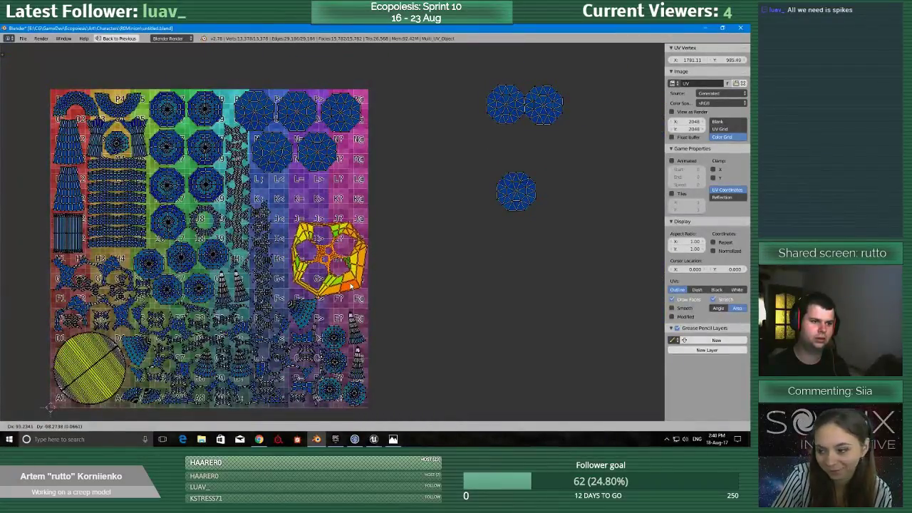
click(347, 285)
Move the last three spike islands from outside the grid to around K<, K? and M?
key(g)
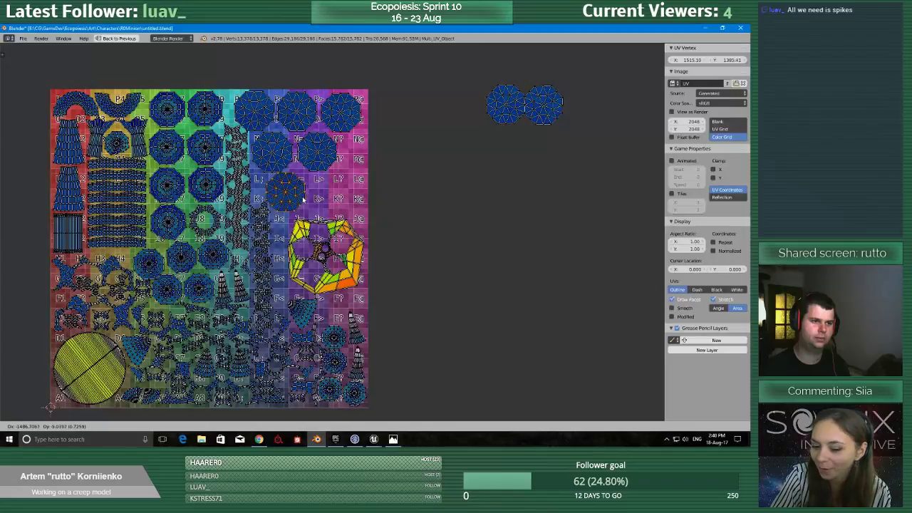
click(301, 200)
key(g)
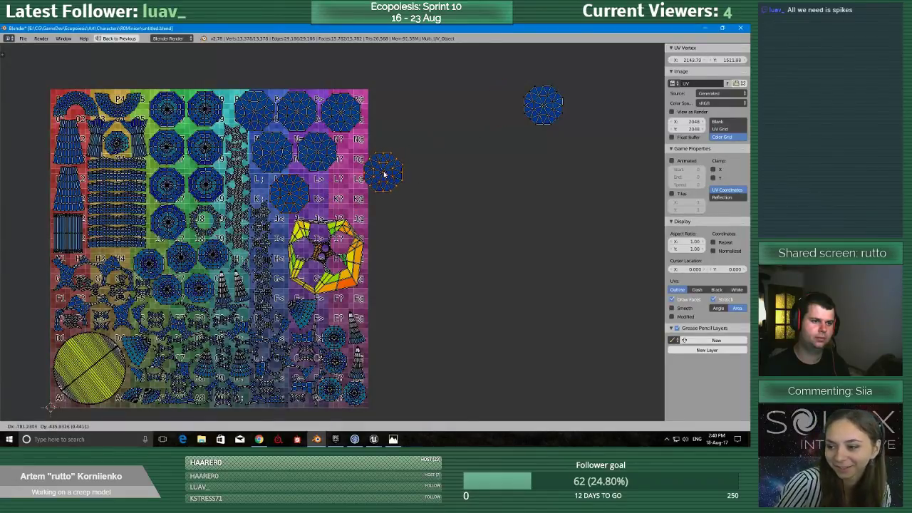
click(347, 191)
key(l)
key(g)
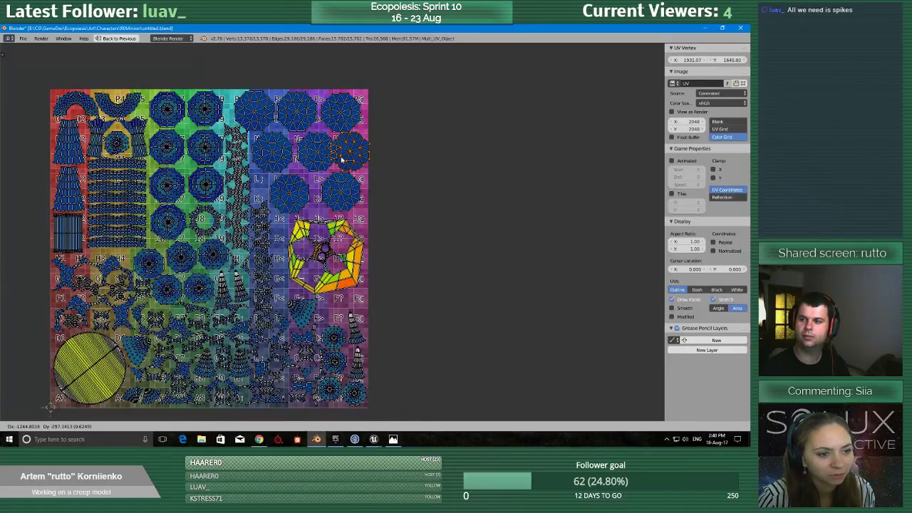
middle_drag(340, 158, 417, 250)
Nudge the spike islands at M< and K< closer to the neighbouring islands to tighten the packing.
scroll(417, 251, up, 5)
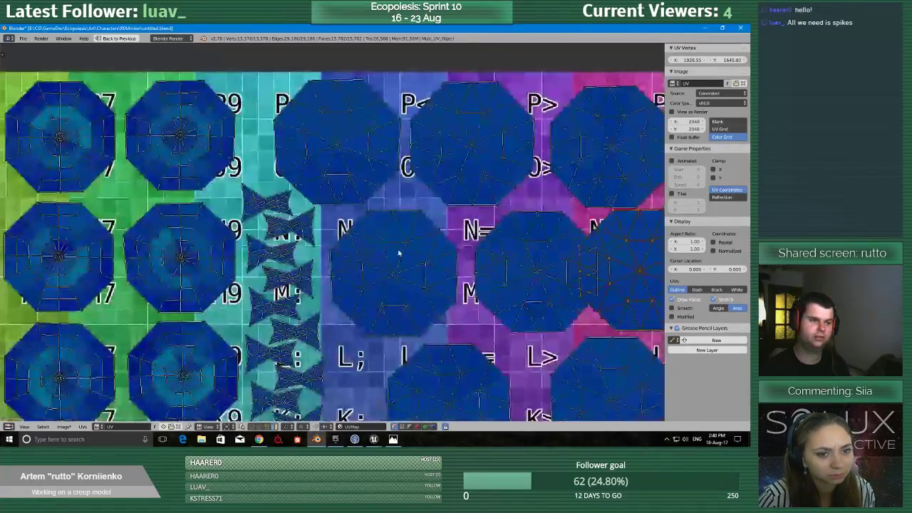
key(l)
key(g)
click(386, 252)
middle_drag(456, 385, 487, 306)
scroll(484, 313, up, 1)
key(l)
key(g)
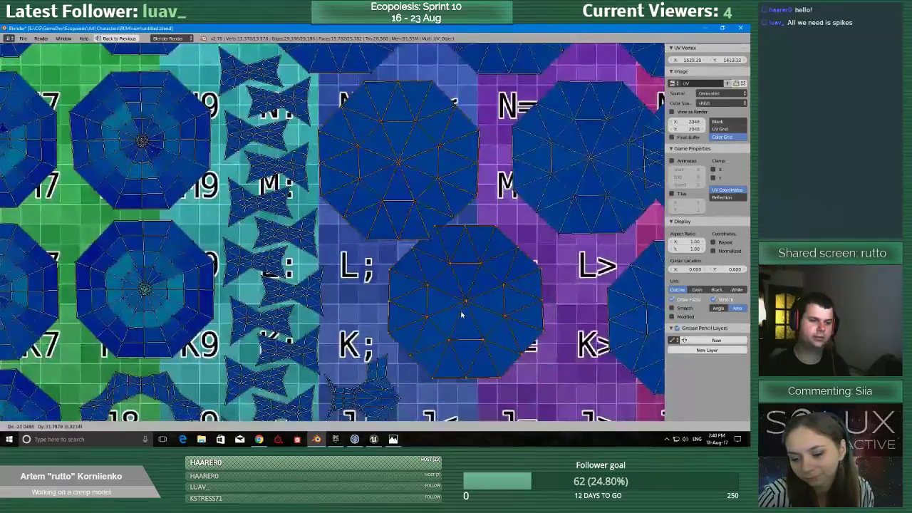
click(461, 312)
Move the spike island at K? closer to the one at K<.
middle_drag(635, 318, 501, 177)
scroll(501, 177, down, 1)
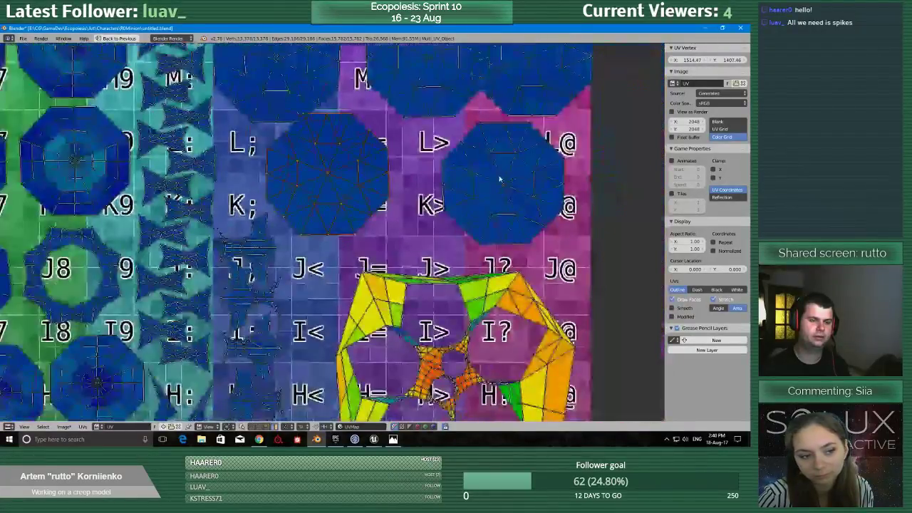
key(l)
key(g)
click(456, 175)
Shift the minion's body island inward from the grid's edge and closer beneath the spike islands.
middle_drag(514, 282, 499, 131)
key(l)
key(g)
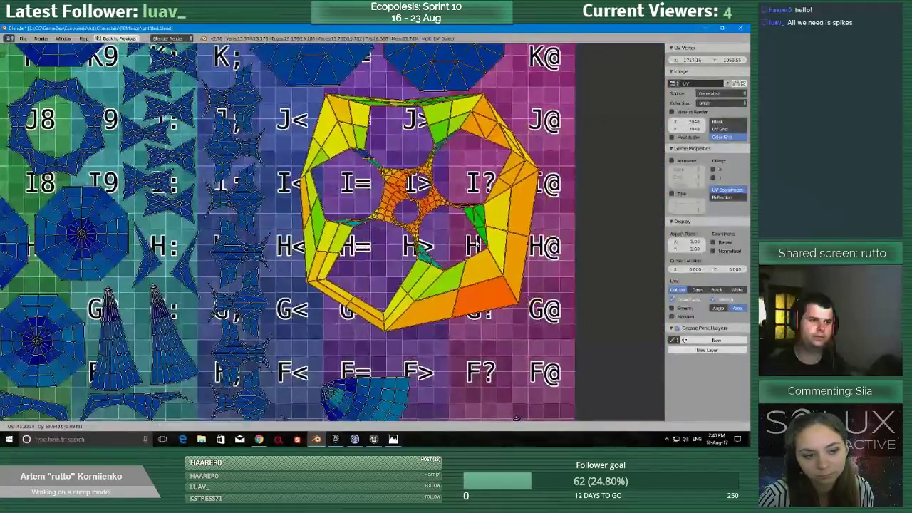
click(459, 101)
Examine the whole combined UV layout for overlapping islands, area stretch and remaining free space.
scroll(578, 399, down, 3)
scroll(482, 301, down, 6)
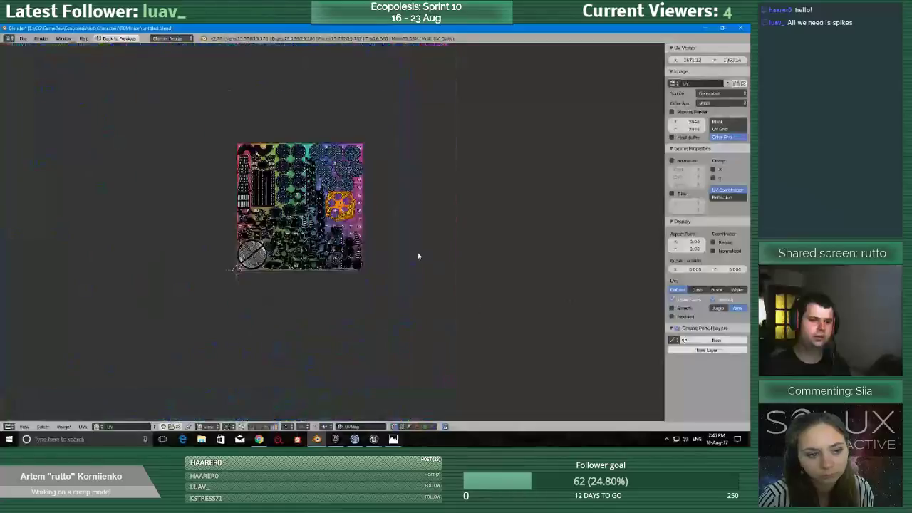
scroll(405, 304, up, 5)
scroll(409, 321, down, 2)
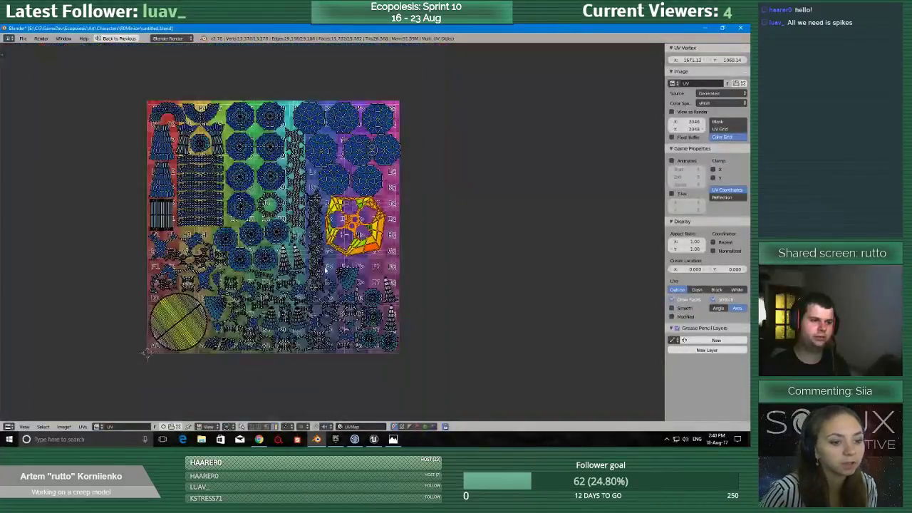
scroll(326, 269, up, 2)
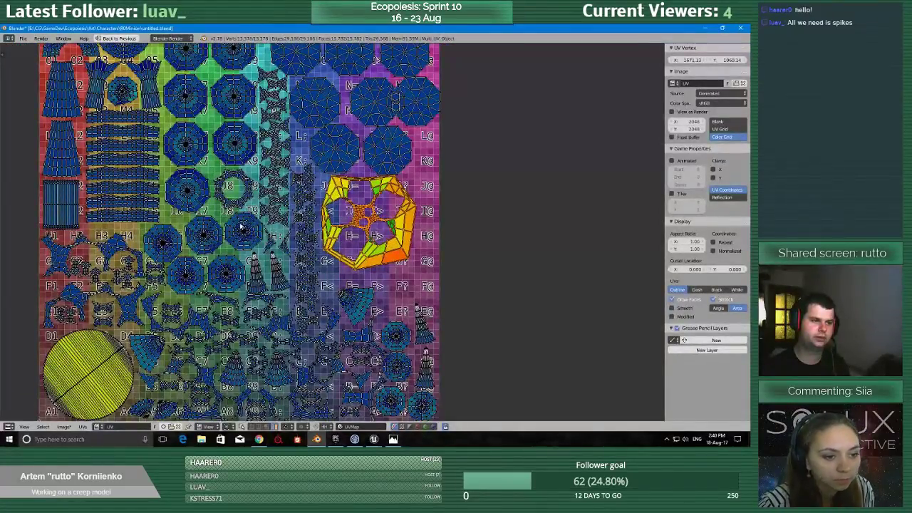
scroll(327, 166, up, 1)
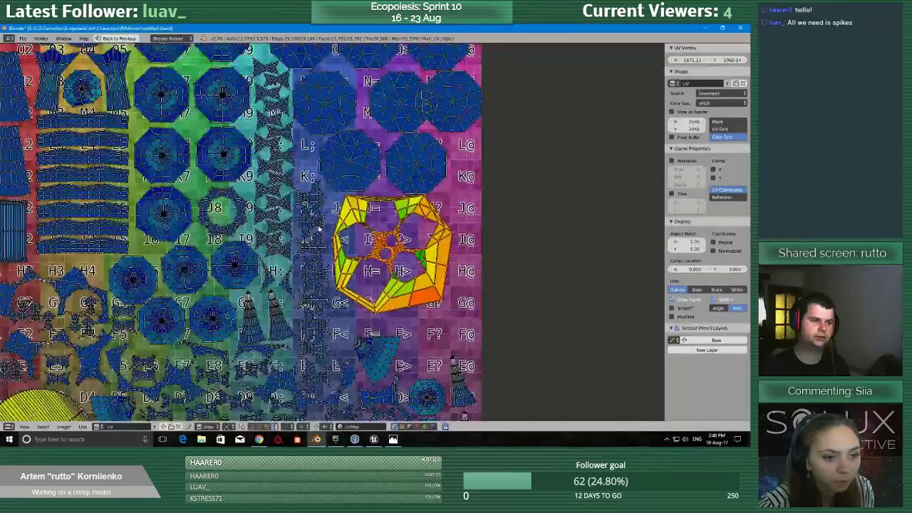
scroll(319, 228, down, 2)
scroll(380, 255, down, 3)
scroll(377, 253, up, 5)
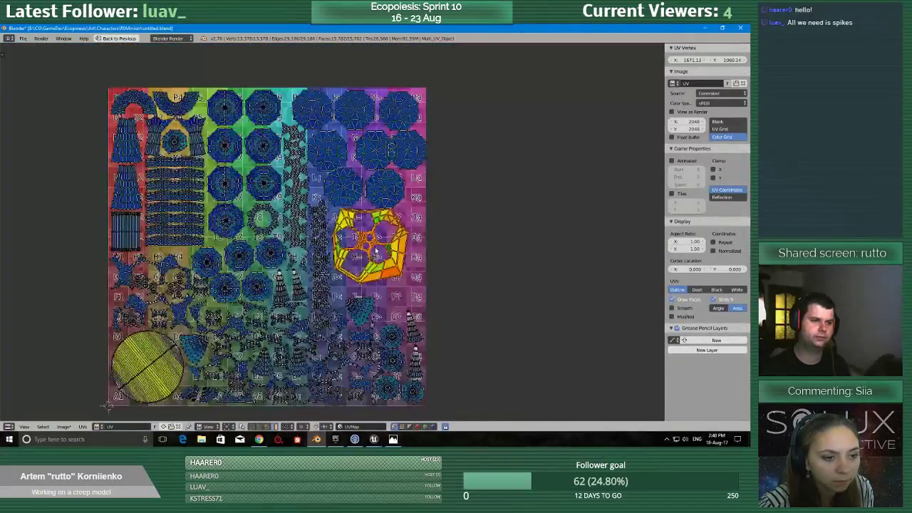
scroll(367, 250, down, 2)
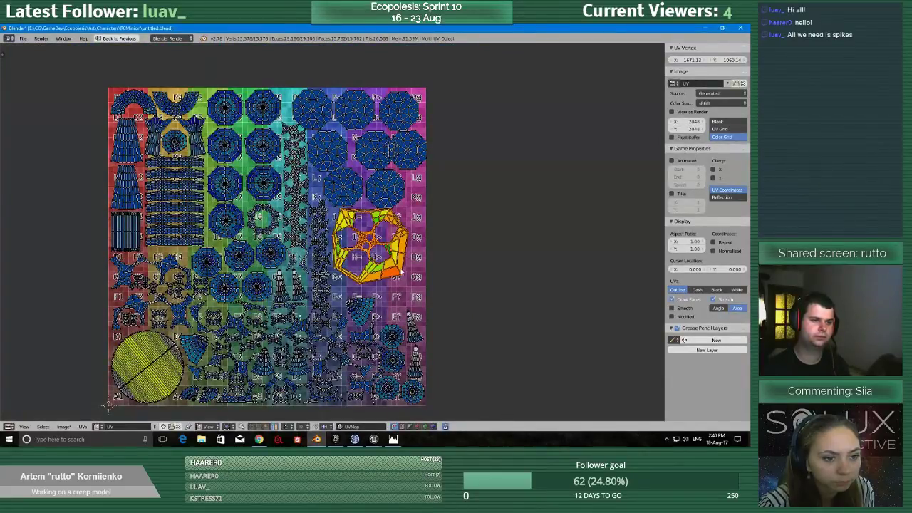
scroll(381, 278, down, 2)
scroll(382, 276, up, 2)
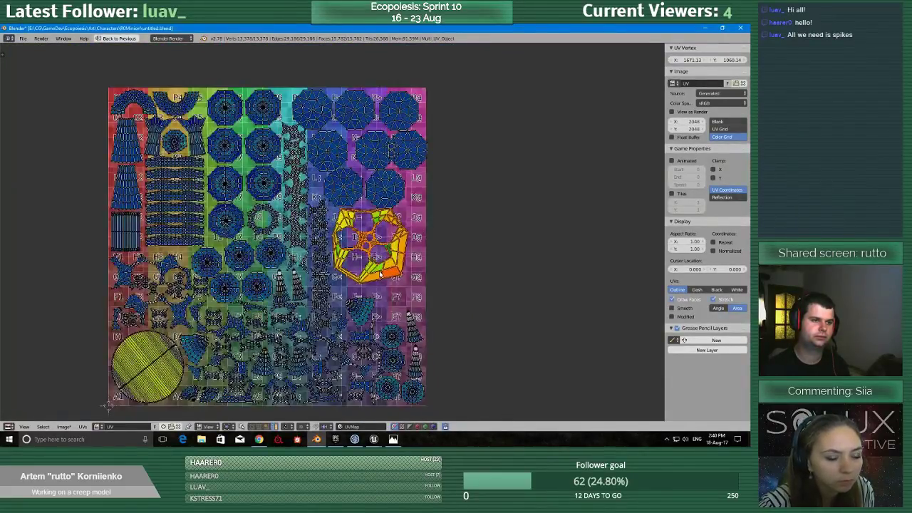
scroll(379, 274, up, 4)
scroll(379, 273, down, 8)
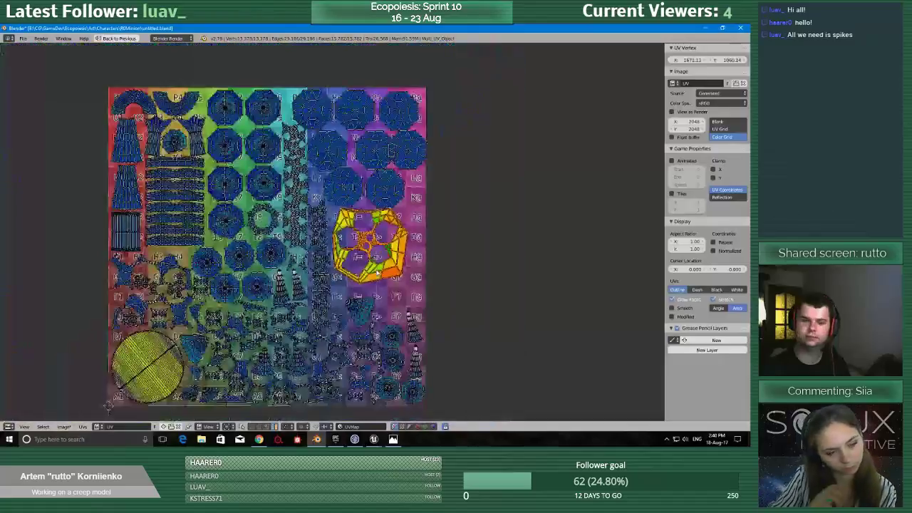
Save the blend file.
key(ctrl+s)
Inspect the spacing between the minion's spike islands and the creep's islands up close and across the grid.
scroll(248, 221, up, 4)
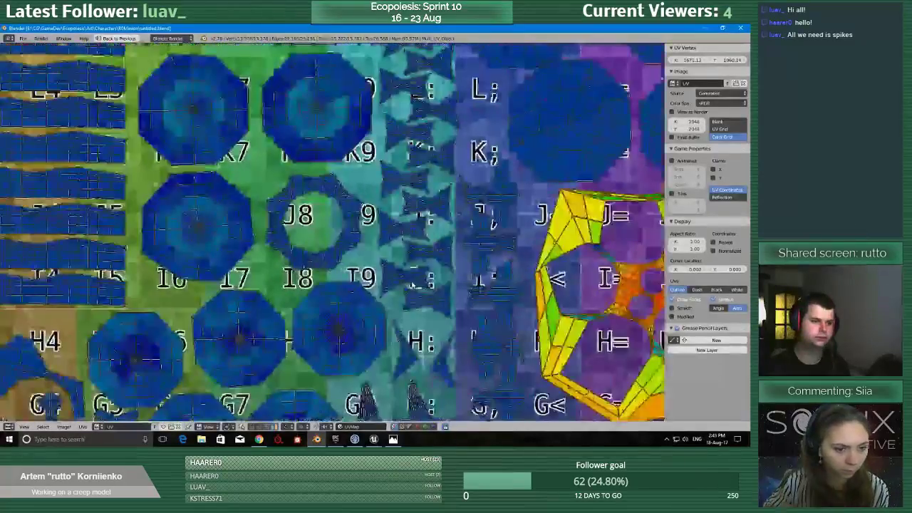
middle_drag(247, 207, 124, 419)
scroll(364, 344, down, 5)
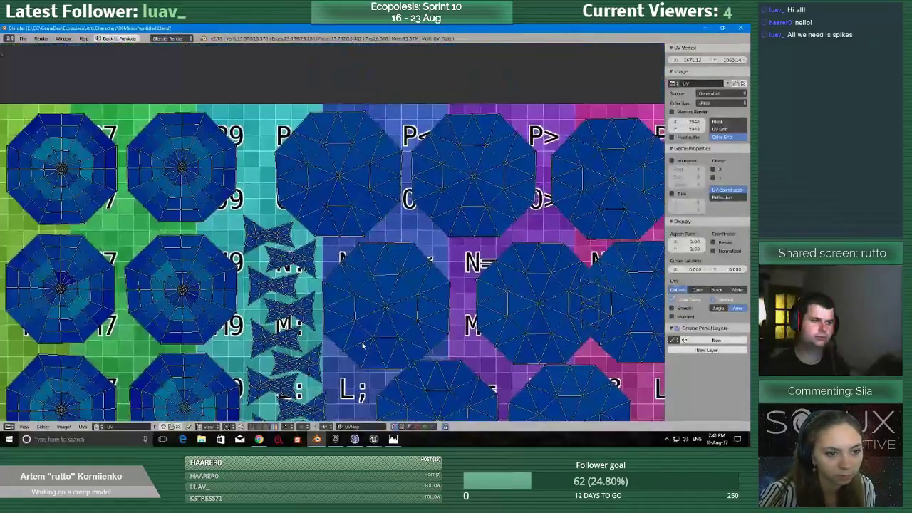
middle_drag(370, 277, 401, 201)
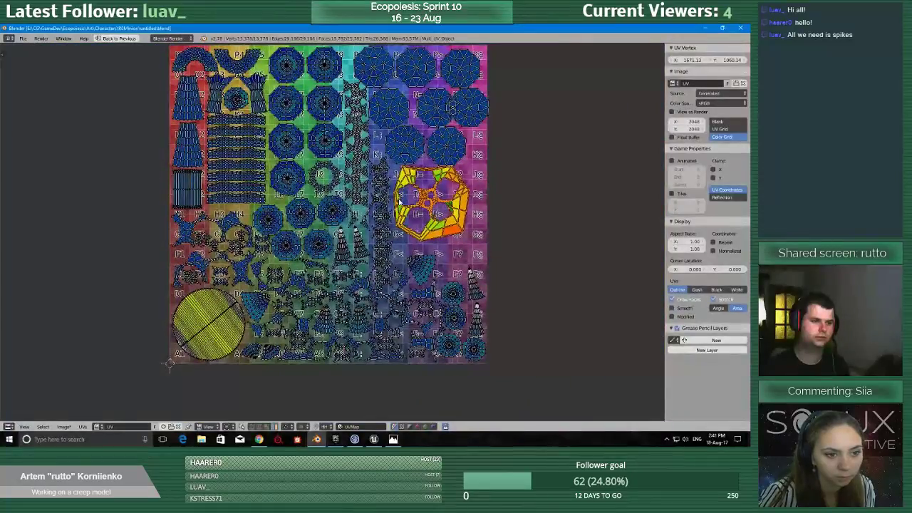
scroll(400, 202, up, 6)
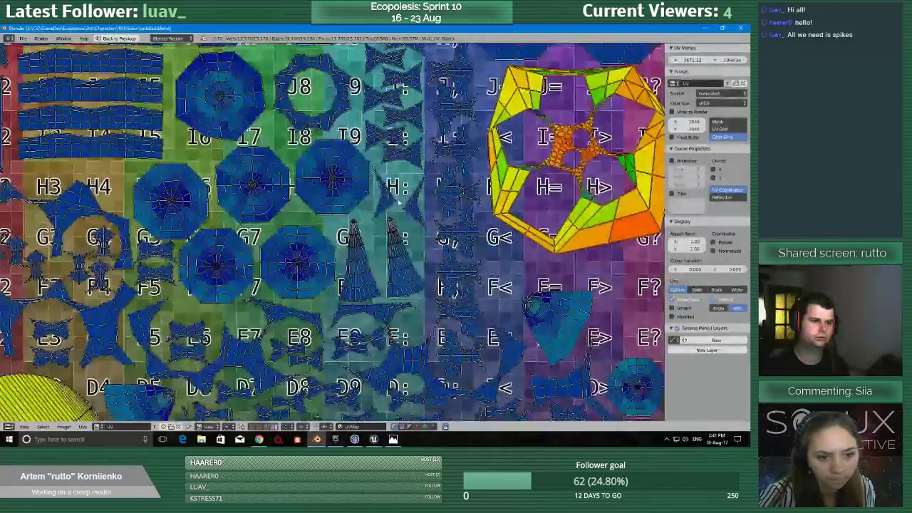
scroll(440, 177, down, 5)
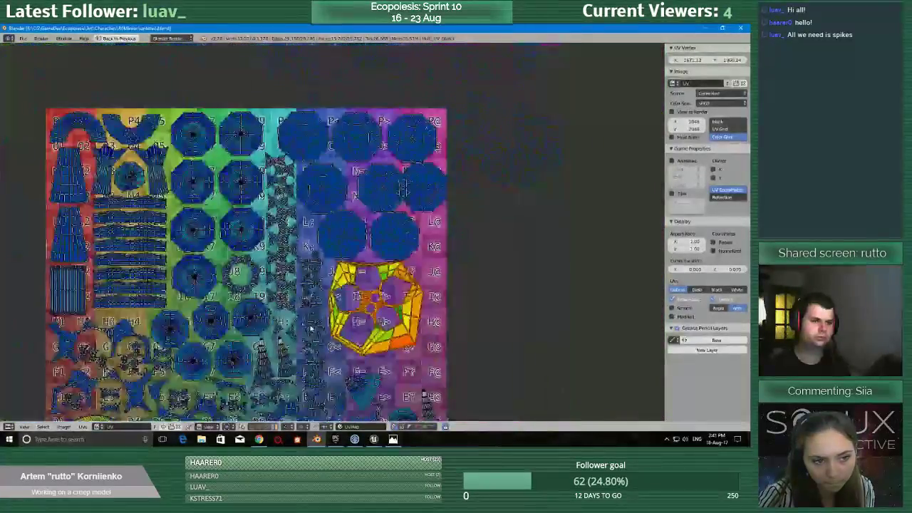
scroll(312, 328, down, 1)
middle_drag(312, 328, 342, 221)
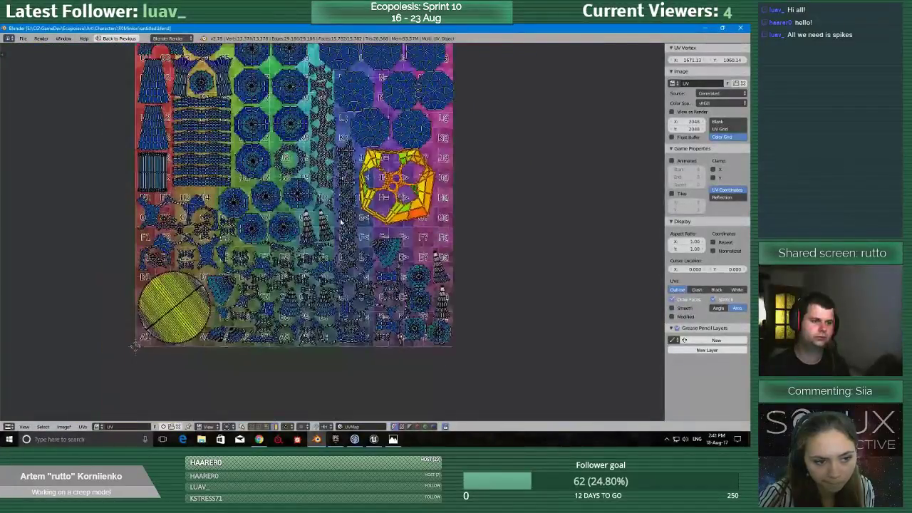
Restore the multi-editor layout and view the minion and creep models together from an angle in the 3D view.
key(ctrl+Up)
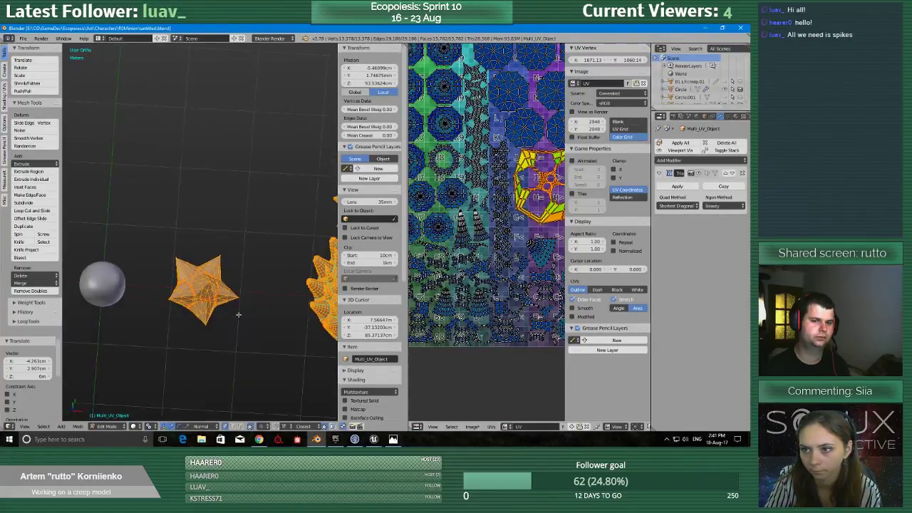
middle_drag(256, 288, 252, 236)
scroll(260, 285, up, 2)
scroll(203, 279, down, 4)
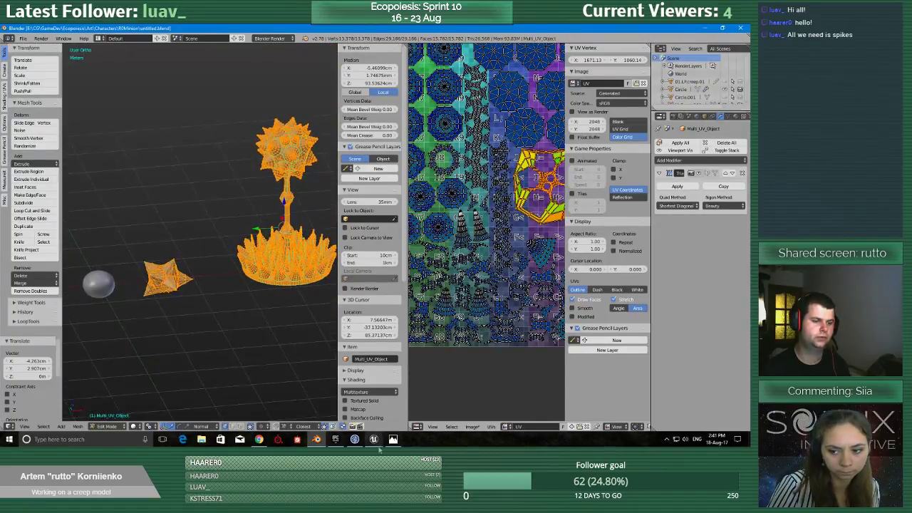
Switch to the minion blueprint in Unreal Editor and turn off the visibility of the ME_Minion mesh.
click(374, 441)
click(425, 414)
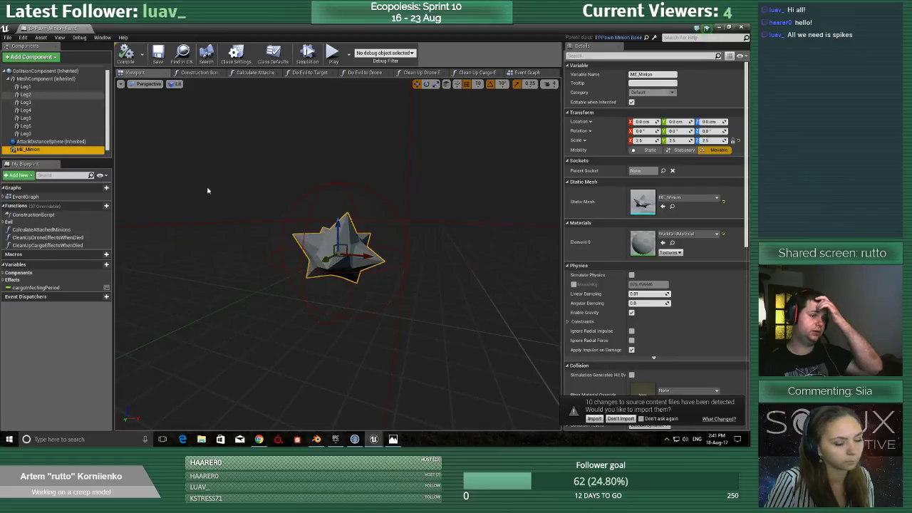
scroll(649, 249, down, 4)
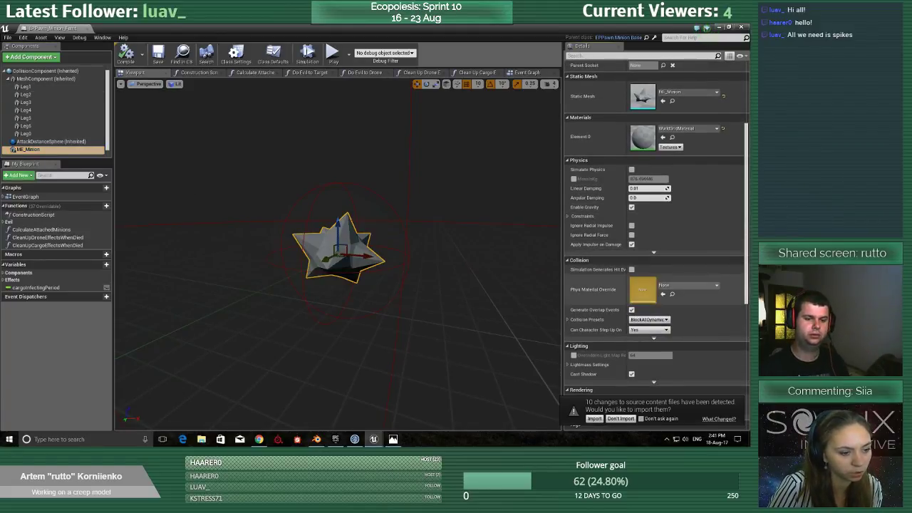
scroll(717, 228, down, 4)
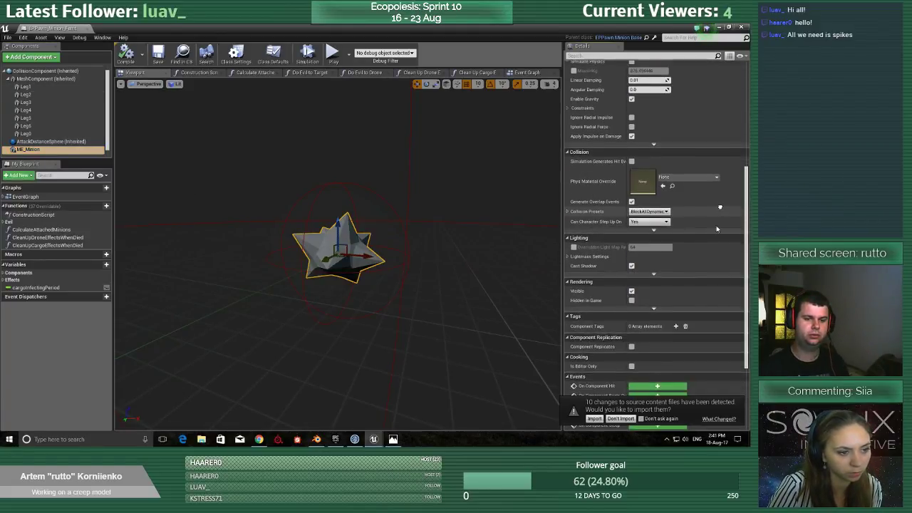
click(631, 291)
Reset the Visible setting to its default for every leg component under MeshComponent.
click(26, 134)
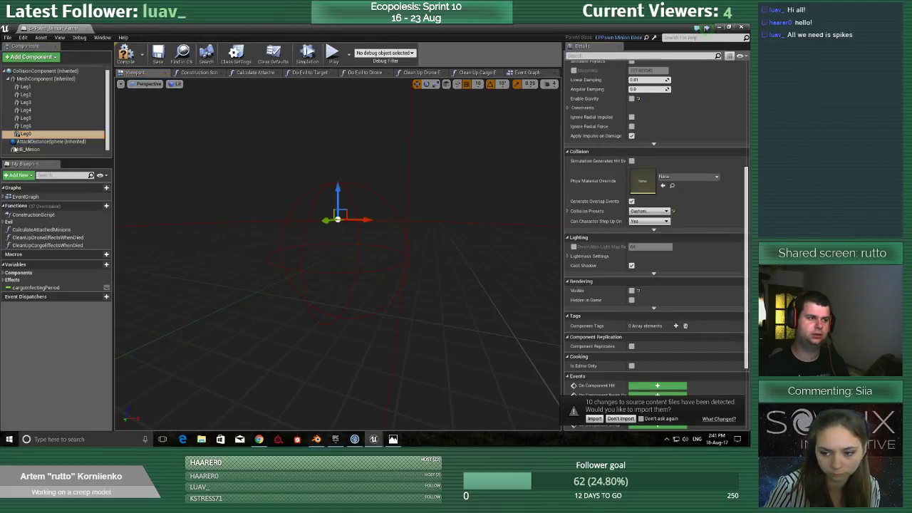
click(26, 125)
click(639, 292)
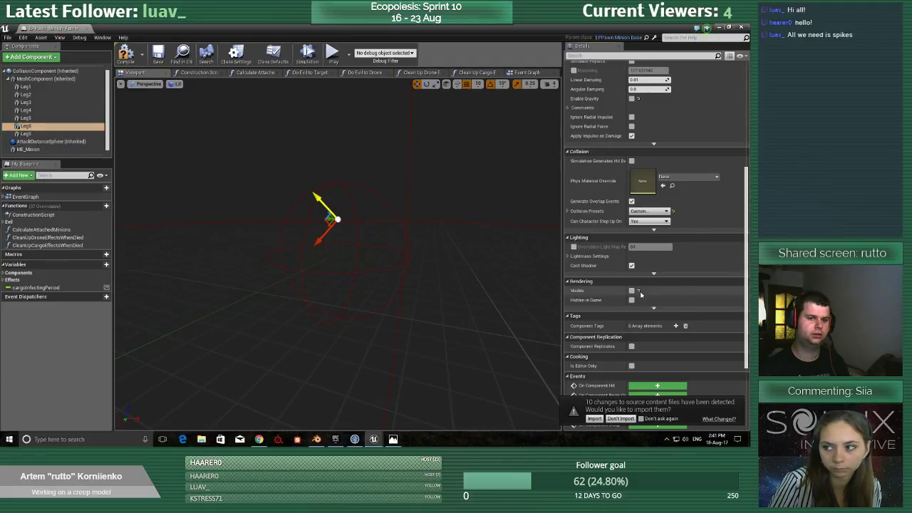
click(36, 135)
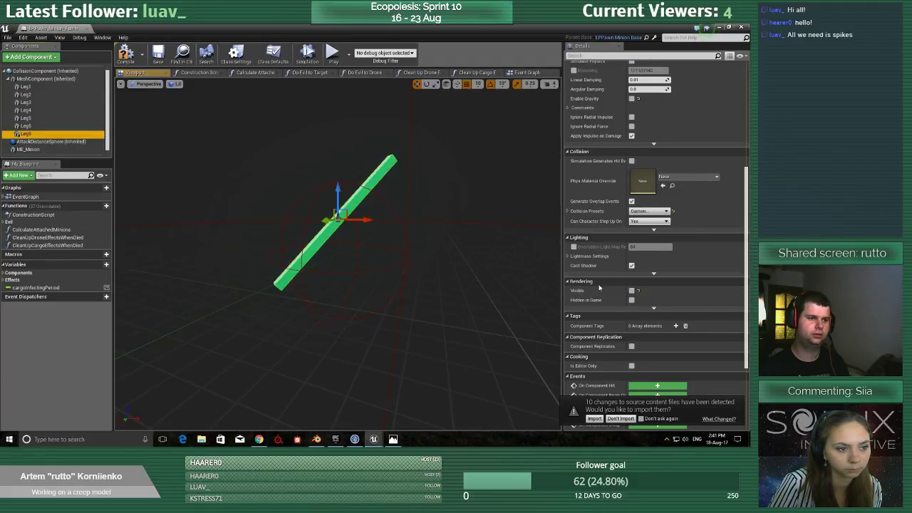
click(639, 292)
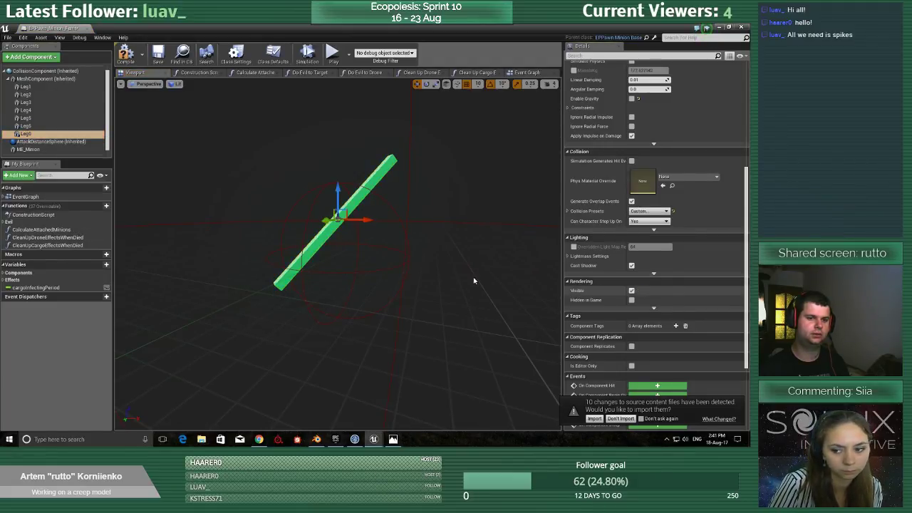
click(25, 120)
click(639, 292)
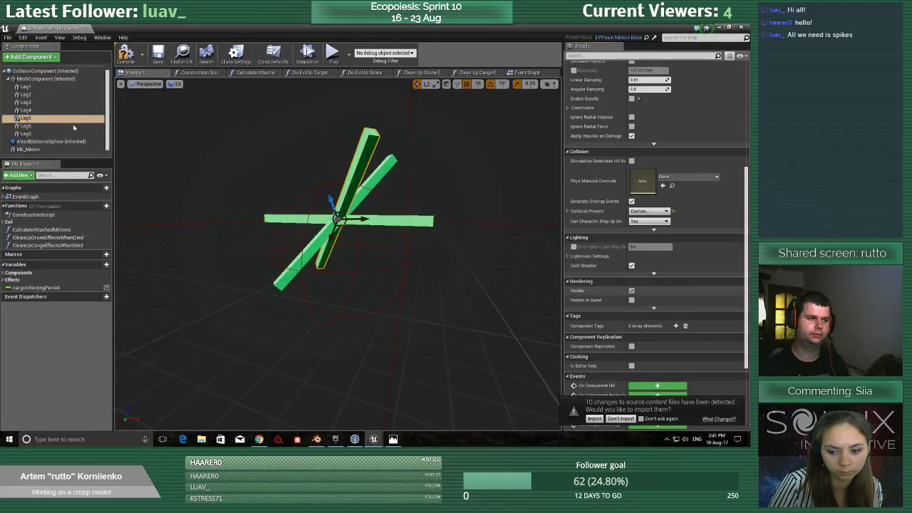
click(25, 110)
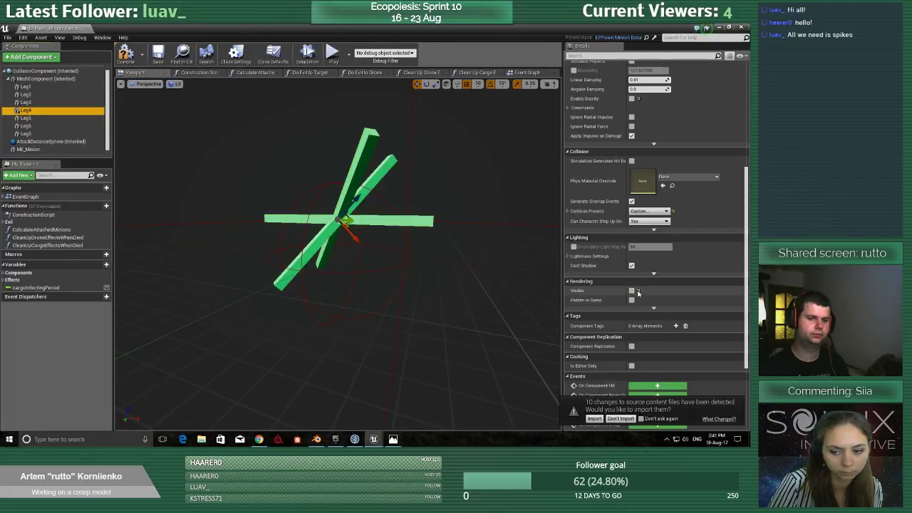
click(639, 292)
click(27, 103)
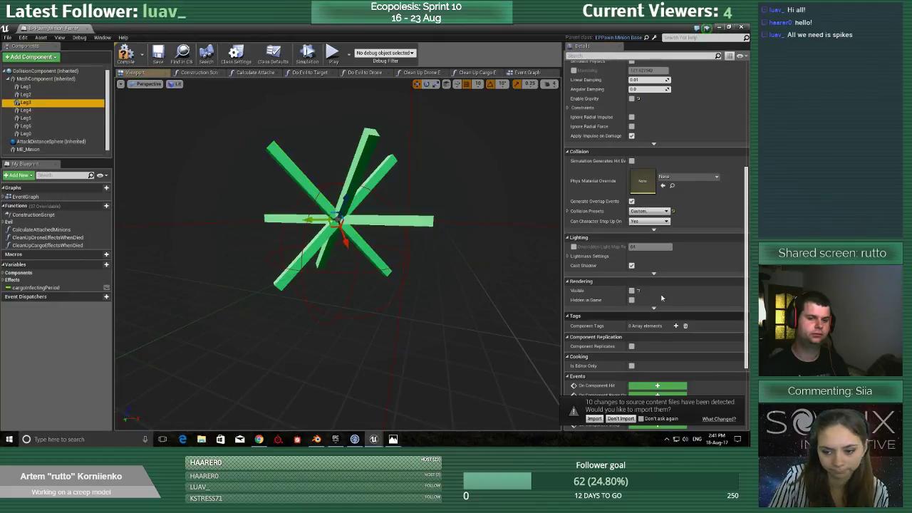
click(639, 293)
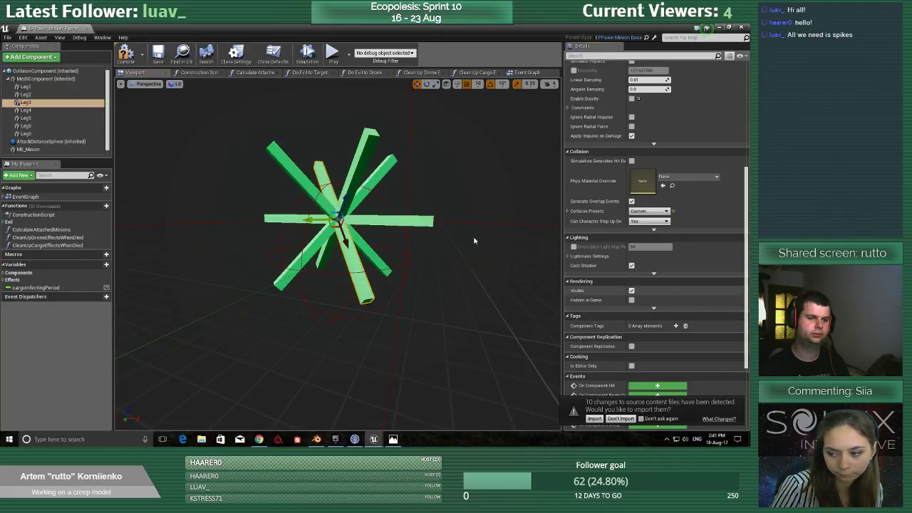
click(25, 95)
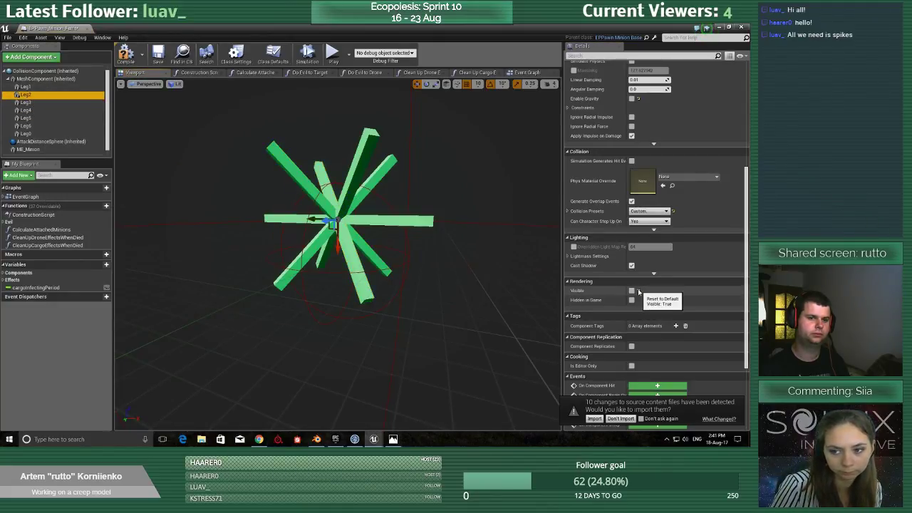
click(639, 292)
click(25, 86)
click(639, 292)
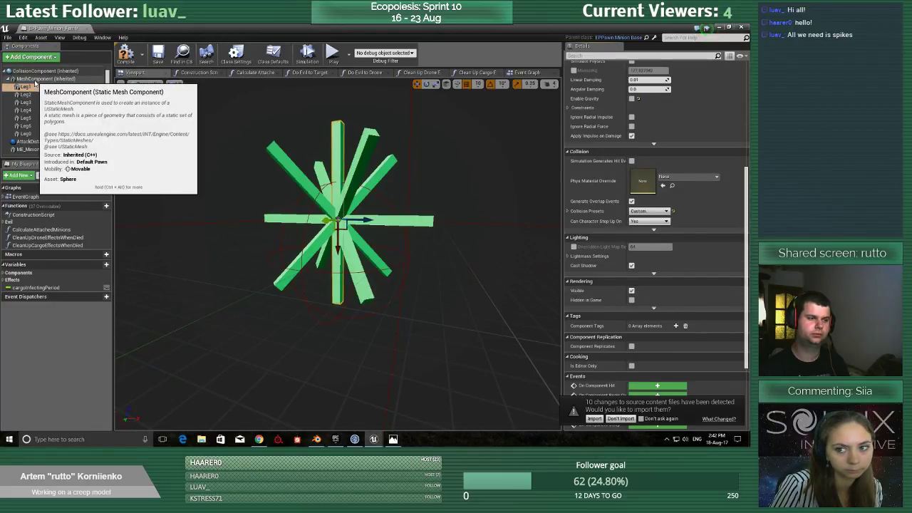
Reset MeshComponent's Visible setting to its default and compile the minion blueprint.
click(39, 78)
click(639, 292)
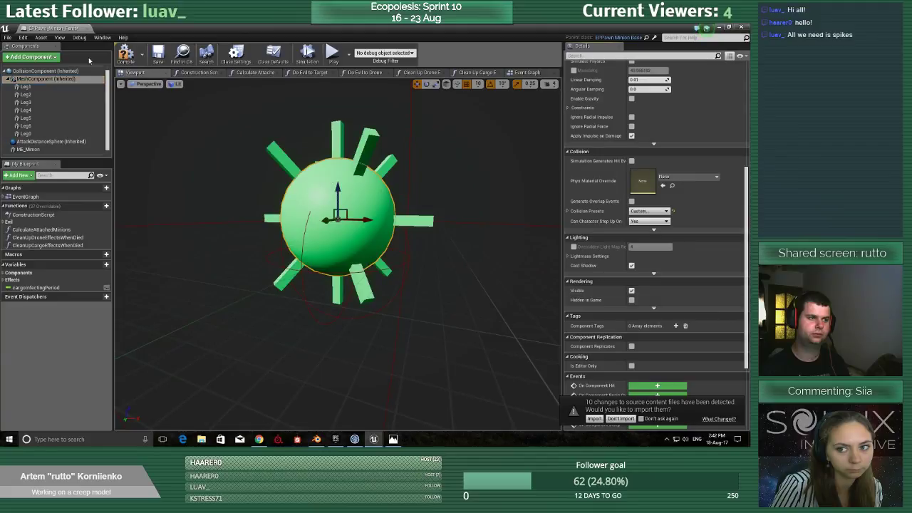
click(125, 55)
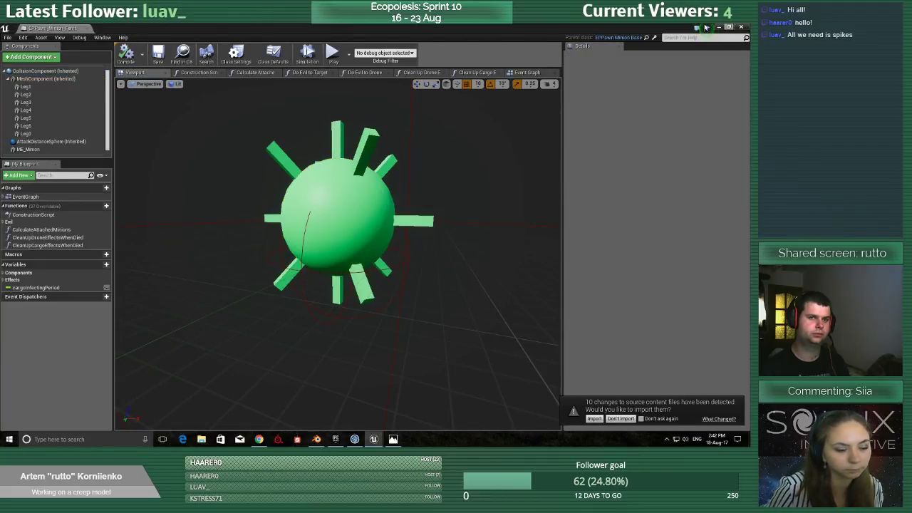
Minimize the blueprint window, switch back to Blender and leave the multi-object UV editing mode.
click(718, 27)
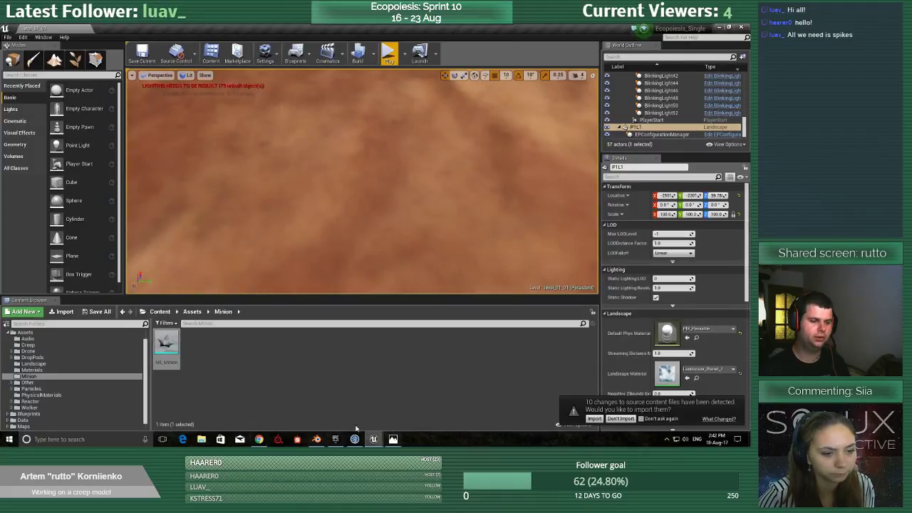
click(317, 439)
middle_drag(156, 350, 152, 338)
scroll(152, 338, up, 3)
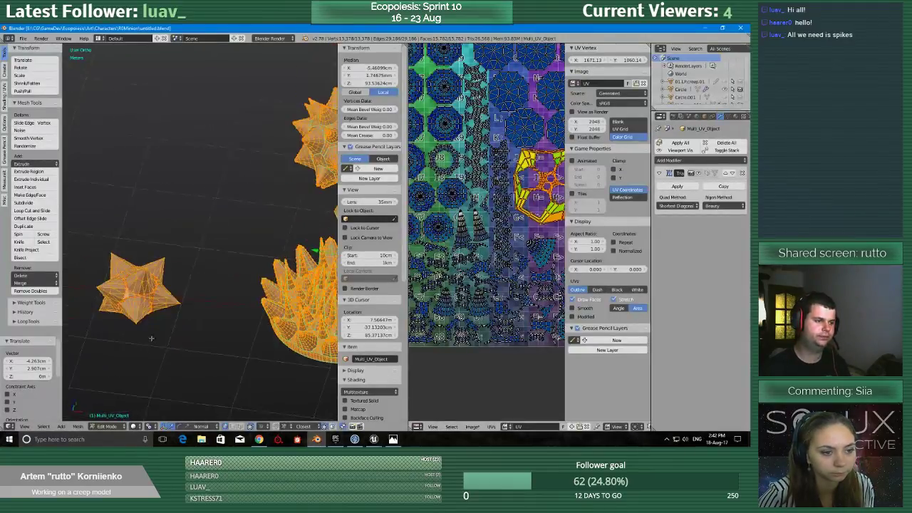
key(Tab)
Select the spiky minion and clear its location so it sits at the world origin.
scroll(186, 312, down, 2)
right_click(166, 279)
scroll(166, 285, down, 2)
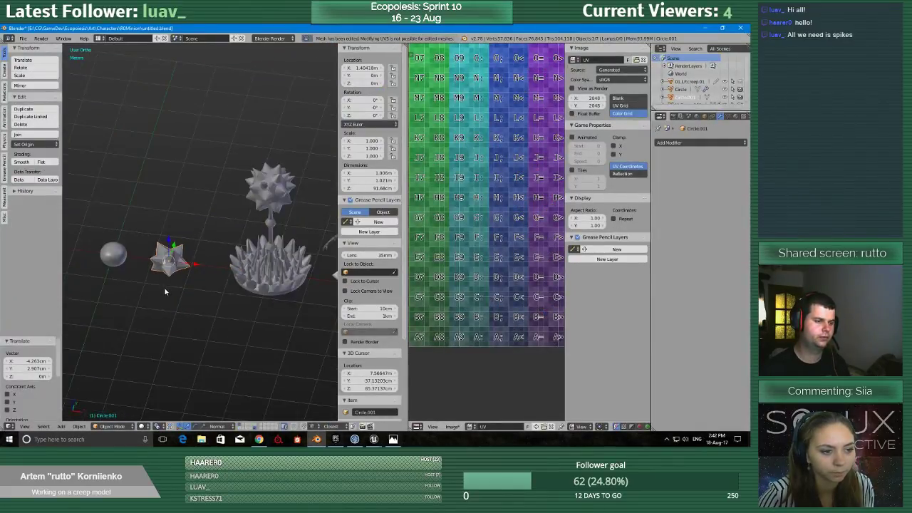
key(alt+g)
key(KP_Divide)
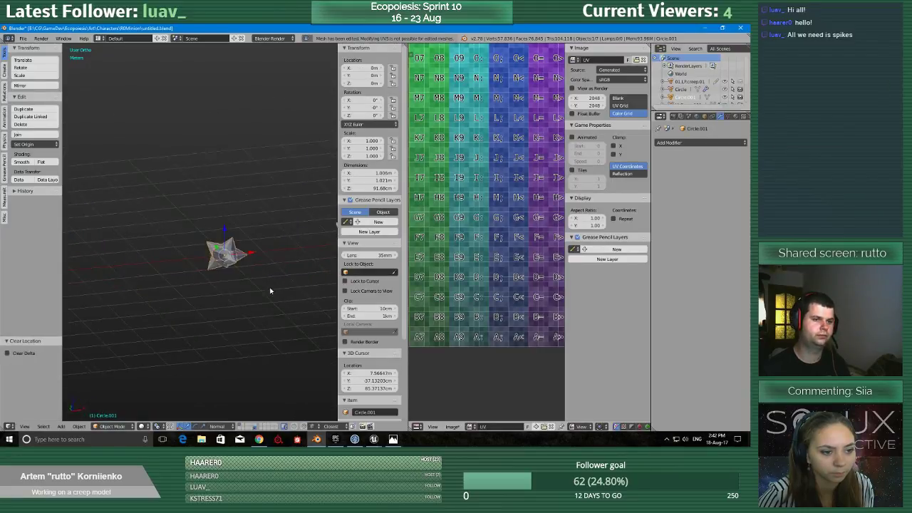
Maximize the 3D view and hide the layer that holds the creep model.
key(ctrl+Up)
key(KP_Divide)
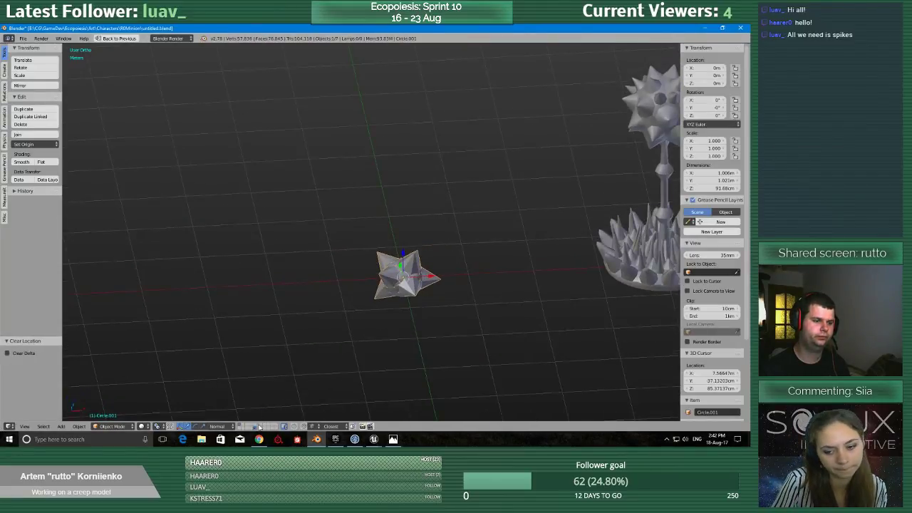
shift+click(255, 427)
Examine the minion's spikes and rounded body from several angles, up close and from farther away, and restore the multi-editor layout.
scroll(538, 283, down, 4)
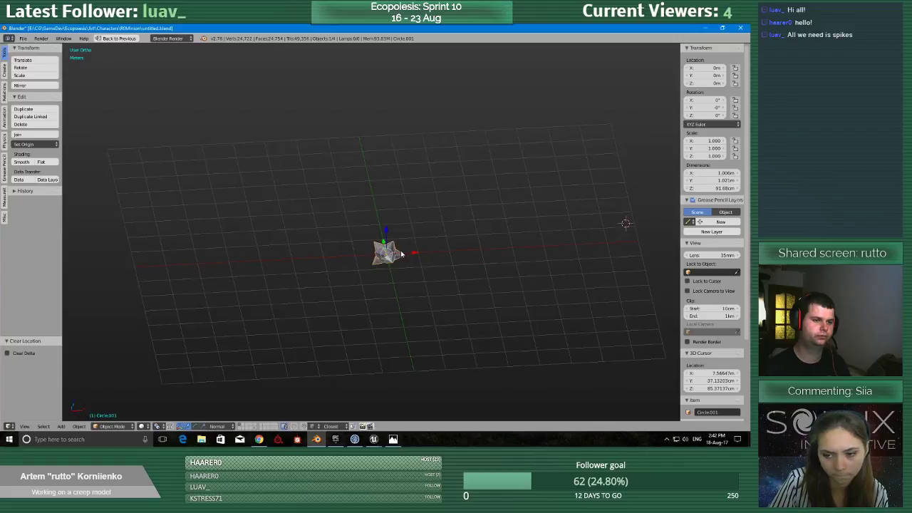
scroll(421, 258, up, 8)
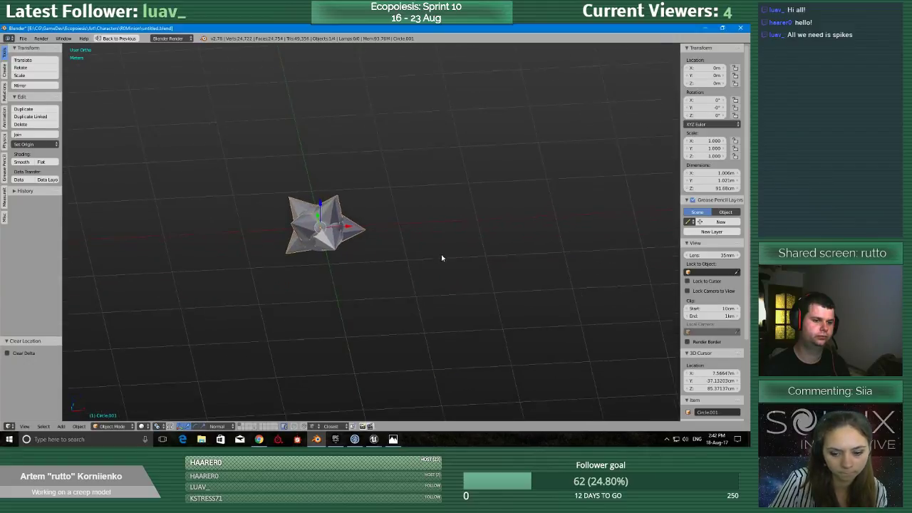
middle_drag(294, 268, 429, 253)
key(a)
right_click(347, 254)
scroll(411, 288, up, 3)
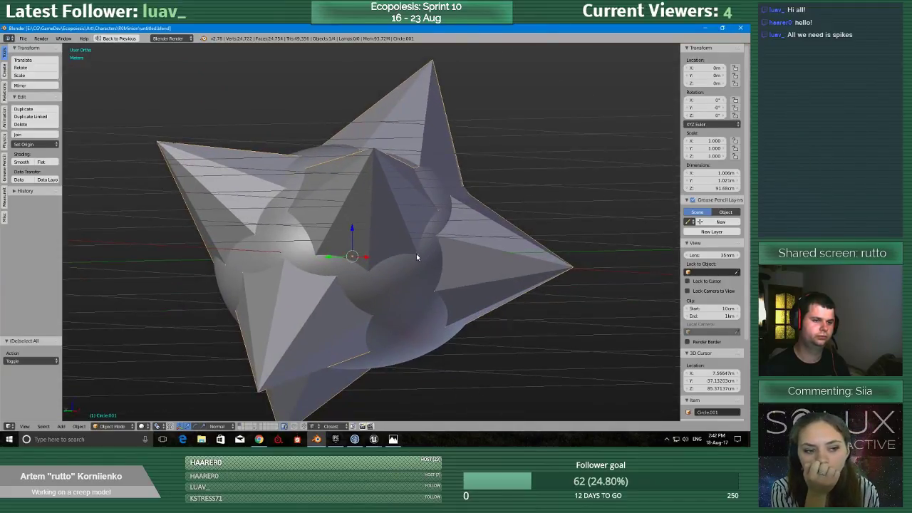
scroll(414, 254, down, 3)
scroll(413, 256, down, 1)
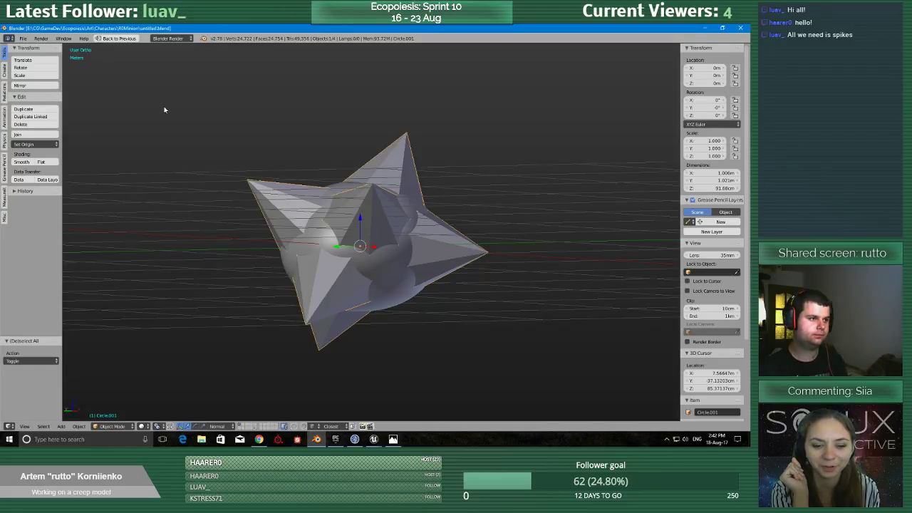
middle_drag(381, 273, 367, 290)
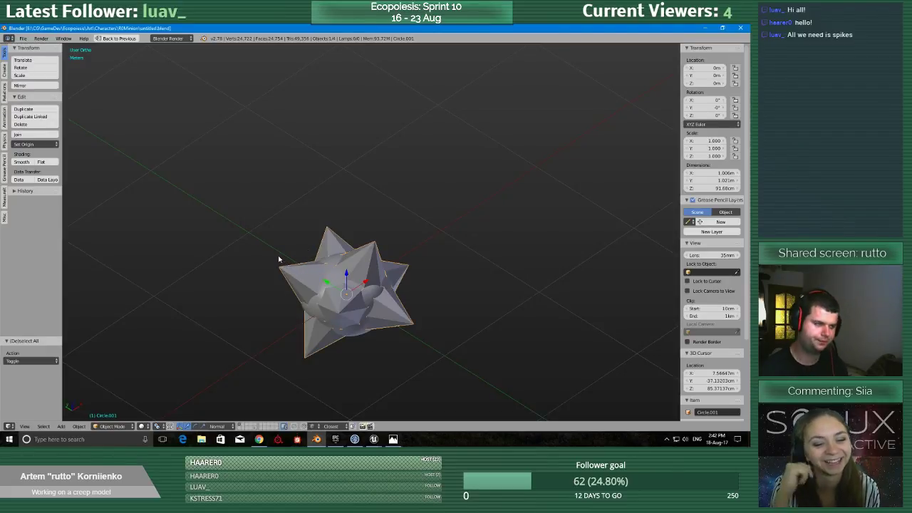
key(ctrl+Up)
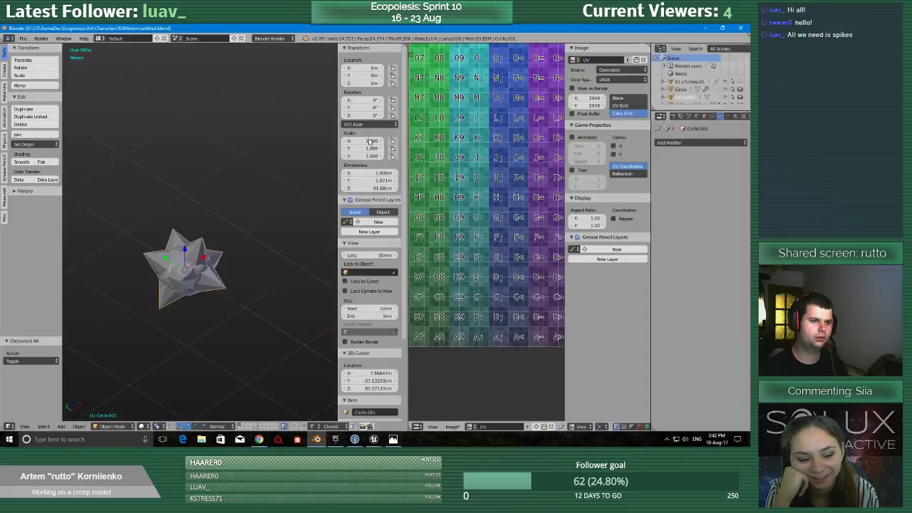
scroll(209, 216, down, 2)
scroll(210, 216, up, 4)
scroll(210, 216, up, 3)
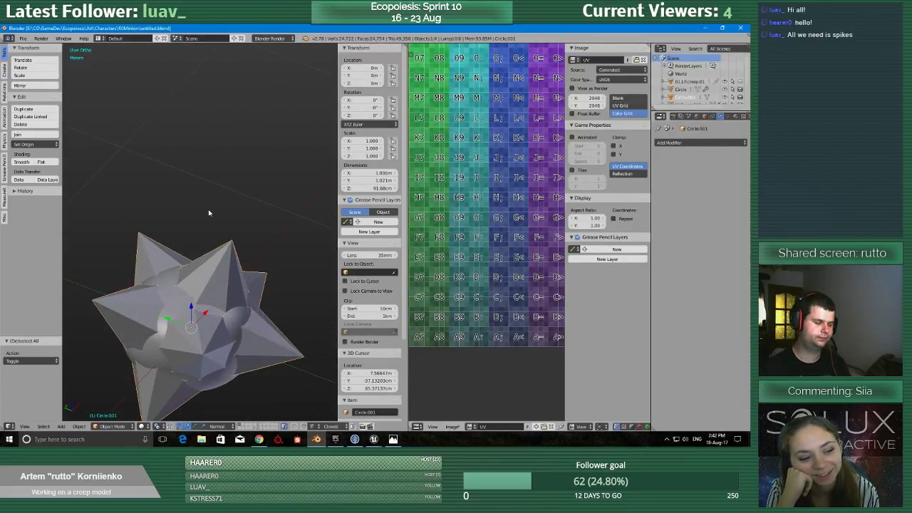
scroll(209, 214, down, 2)
Expand the Info area to read the log of recent operations, and collapse it again.
middle_drag(422, 171, 437, 304)
scroll(390, 214, down, 3)
drag(408, 45, 488, 164)
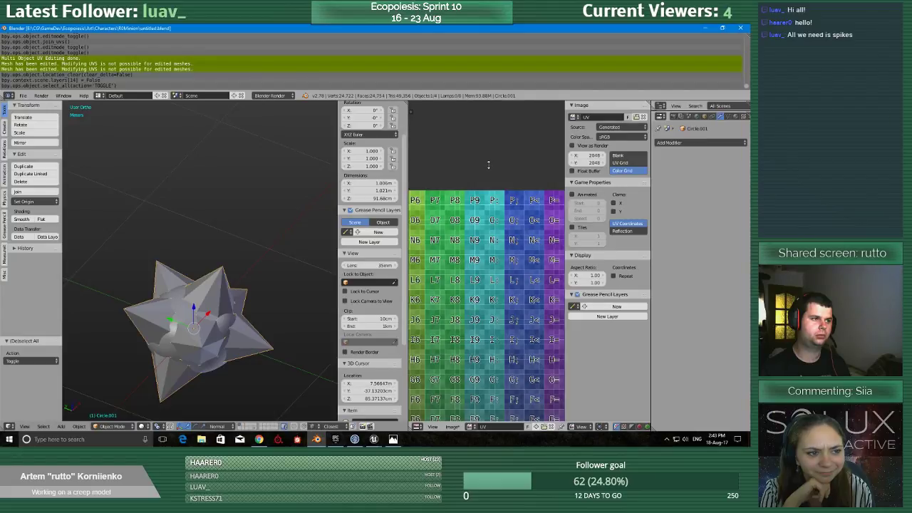
drag(487, 112, 464, 162)
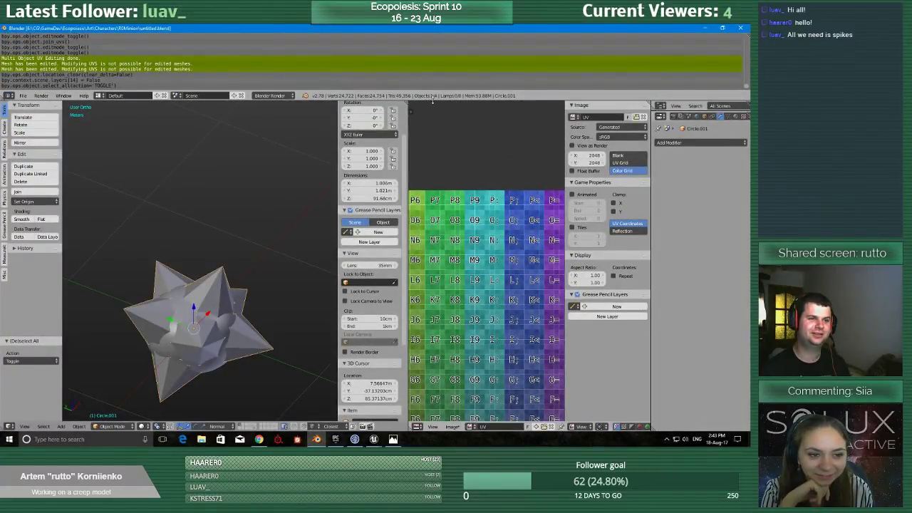
drag(432, 100, 424, 32)
drag(508, 45, 491, 26)
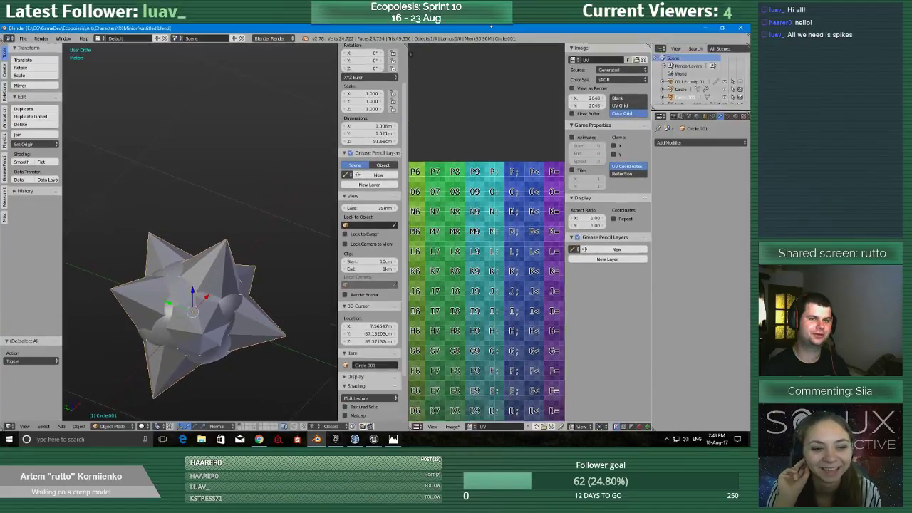
Move the spiky minion to the second layer.
middle_drag(213, 273, 249, 268)
scroll(249, 268, down, 3)
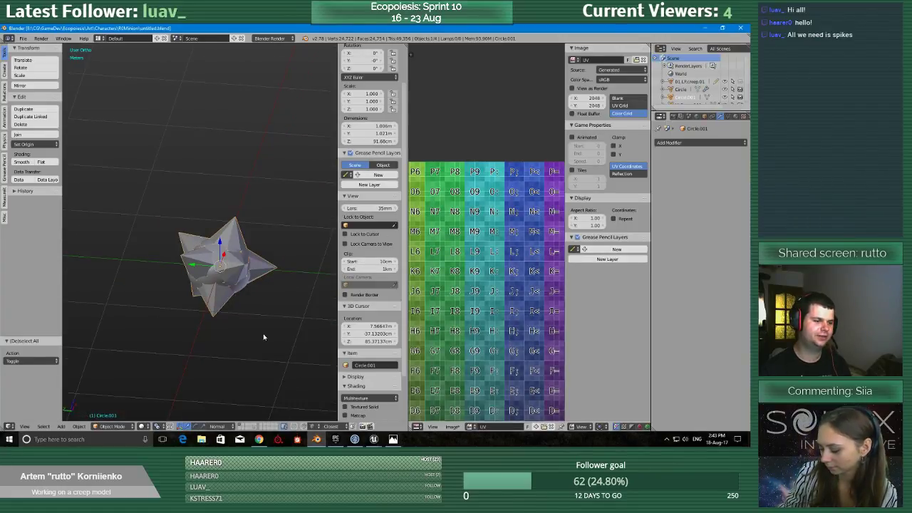
key(m)
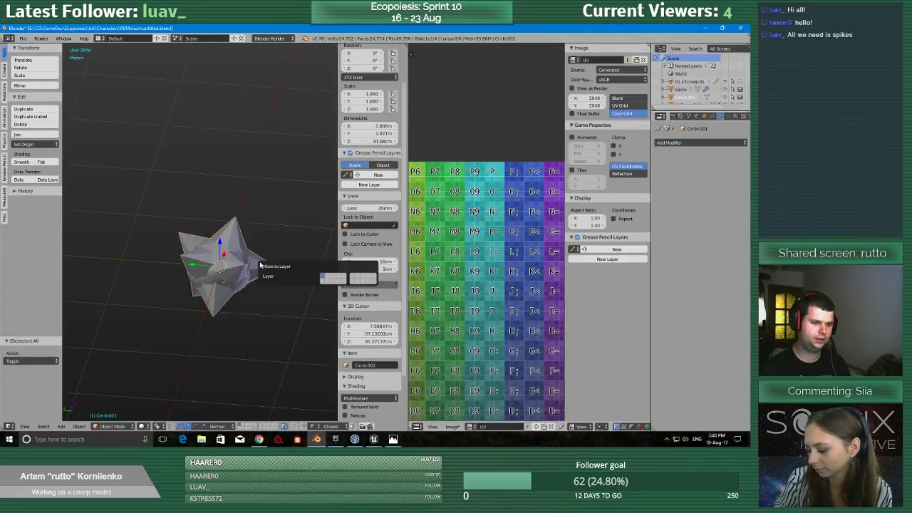
click(328, 278)
Select the Circle object overlying the smooth test sphere and open its mesh for editing in a maximized 3D view.
right_click(228, 341)
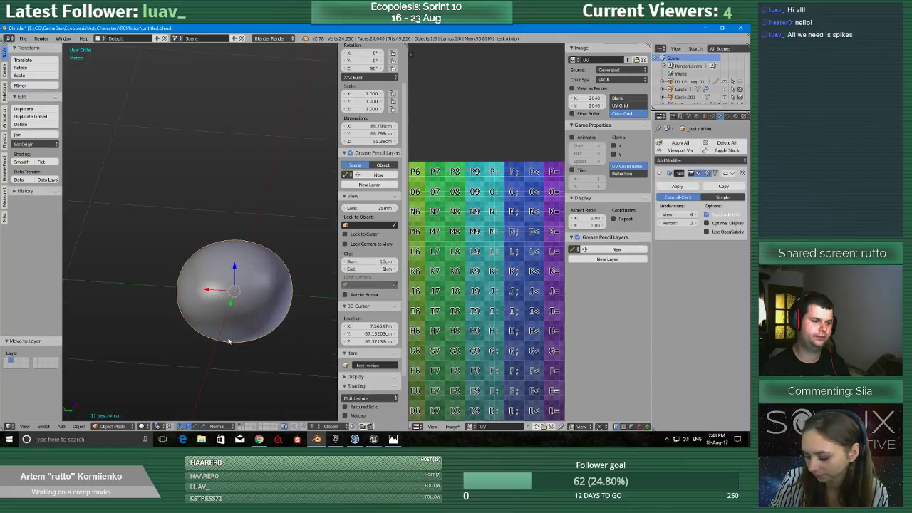
scroll(249, 297, up, 2)
right_click(228, 329)
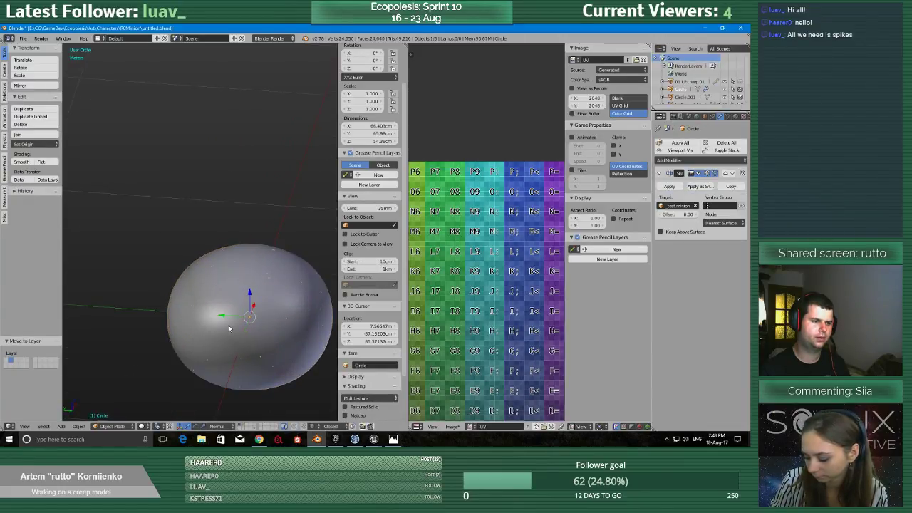
key(Tab)
click(264, 326)
middle_drag(264, 326, 255, 324)
key(shift+space)
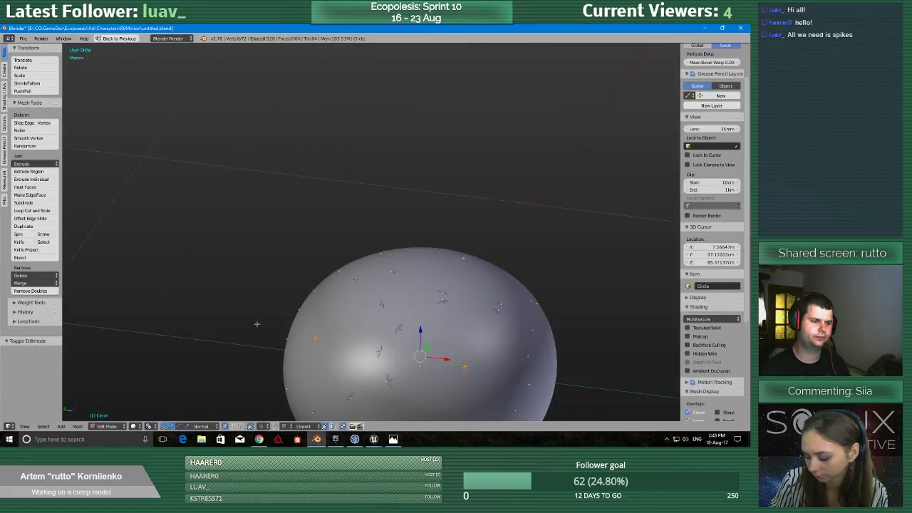
Examine the Circle object's mesh patches around the smooth sphere from several angles, focusing on one vertex and viewing the object in isolation.
shift+middle_drag(428, 317, 352, 204)
scroll(336, 171, up, 5)
scroll(342, 167, down, 3)
scroll(352, 205, down, 4)
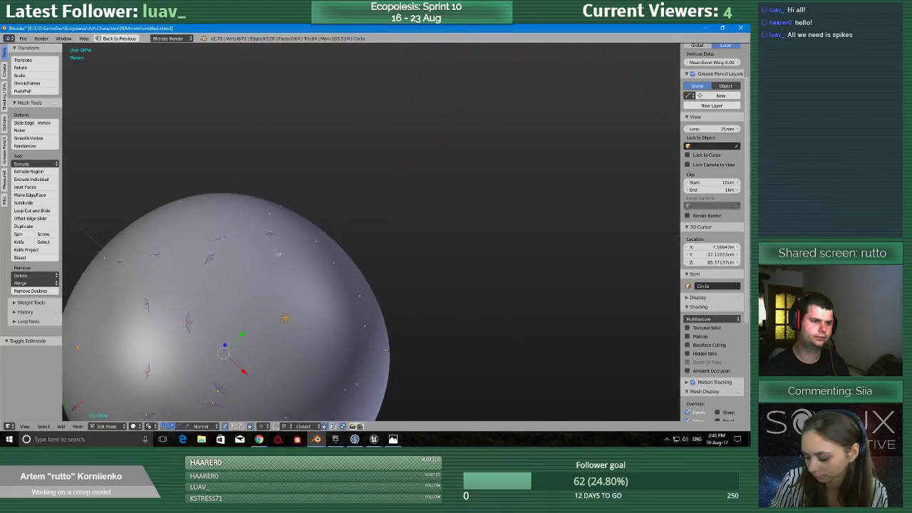
right_click(323, 281)
key(KP_Decimal)
scroll(444, 356, up, 5)
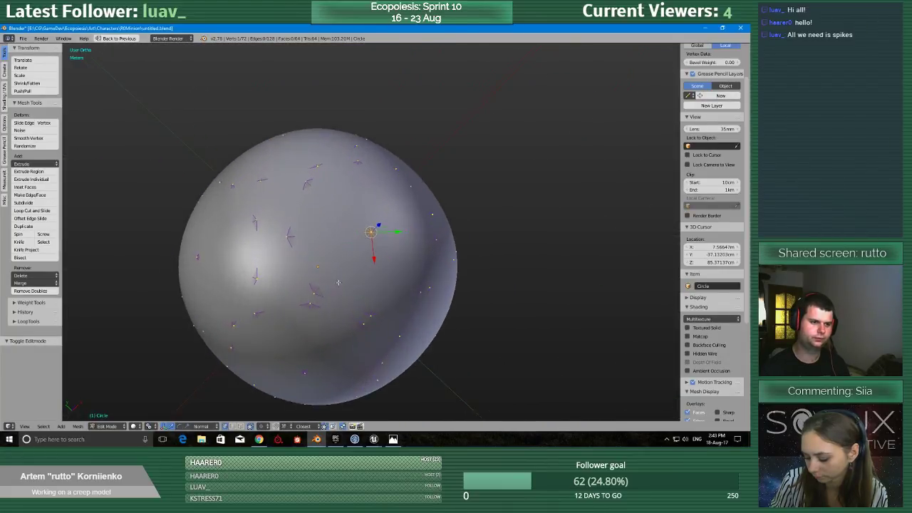
middle_drag(492, 334, 423, 254)
shift+middle_drag(436, 332, 359, 153)
shift+middle_drag(360, 153, 411, 232)
scroll(426, 168, down, 4)
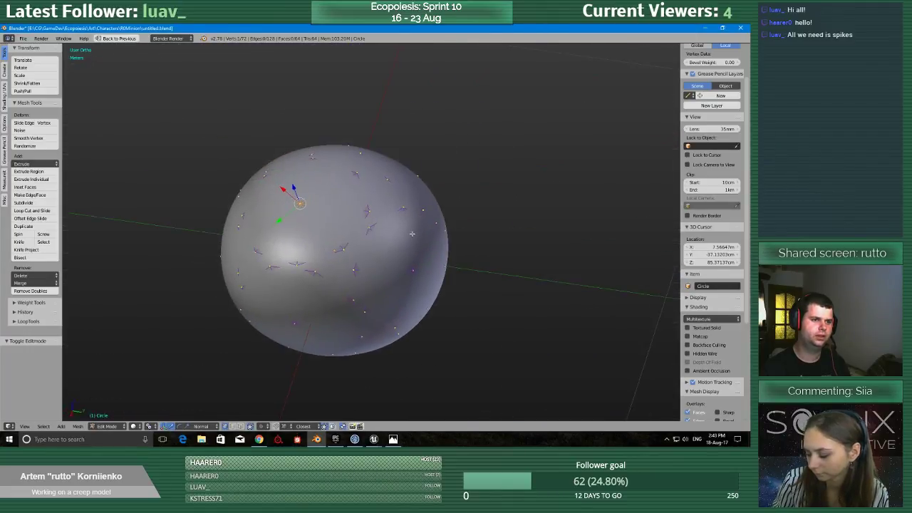
scroll(405, 236, up, 3)
scroll(404, 238, down, 3)
scroll(329, 305, up, 4)
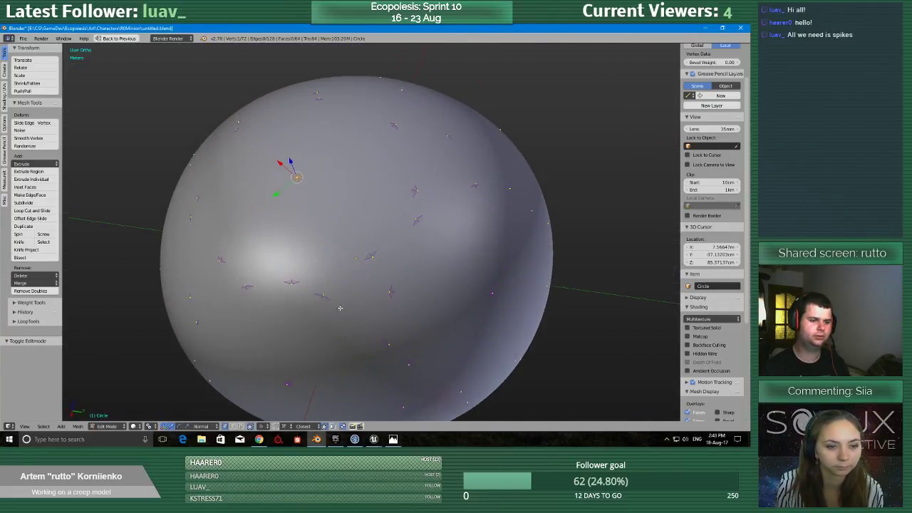
scroll(333, 307, down, 3)
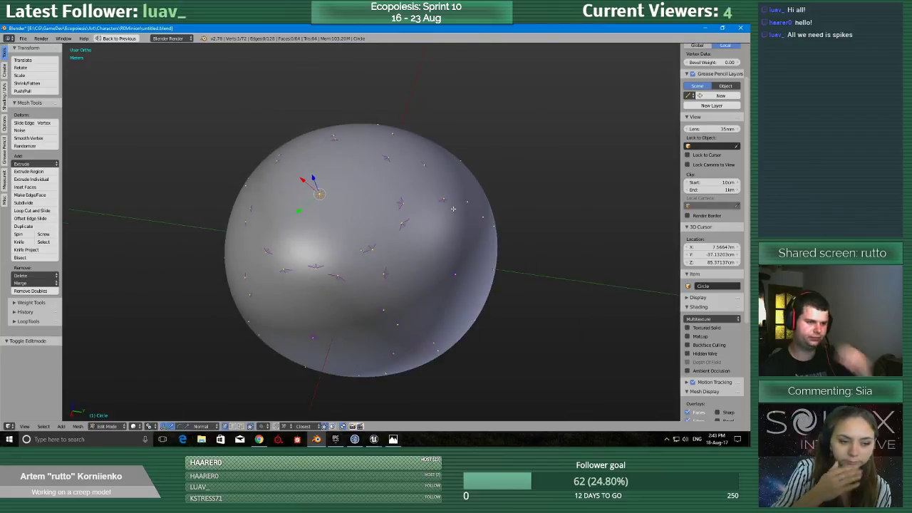
middle_drag(333, 307, 452, 242)
scroll(413, 283, down, 5)
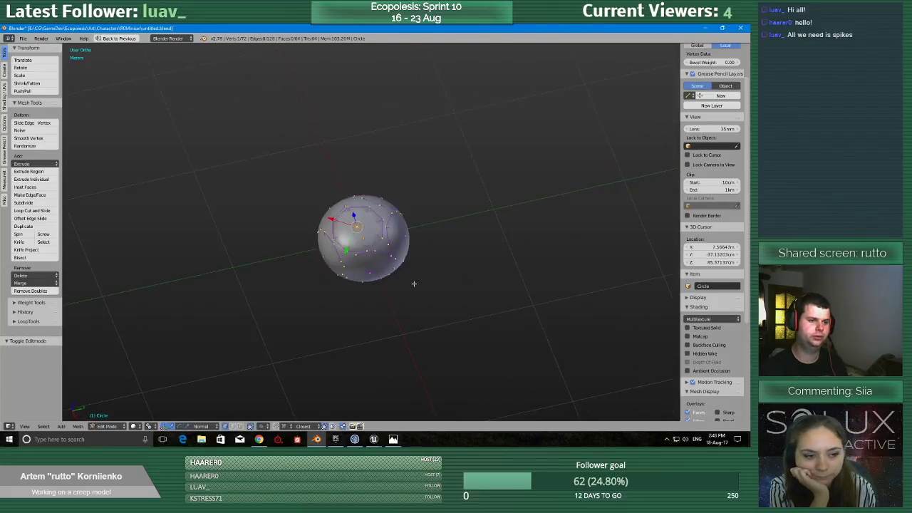
middle_drag(387, 367, 439, 237)
scroll(439, 238, up, 14)
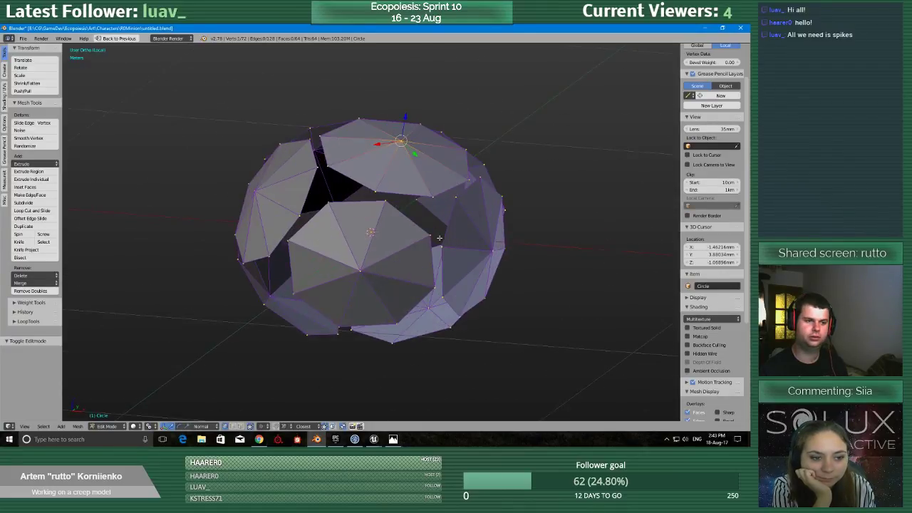
scroll(421, 276, down, 13)
scroll(420, 275, down, 4)
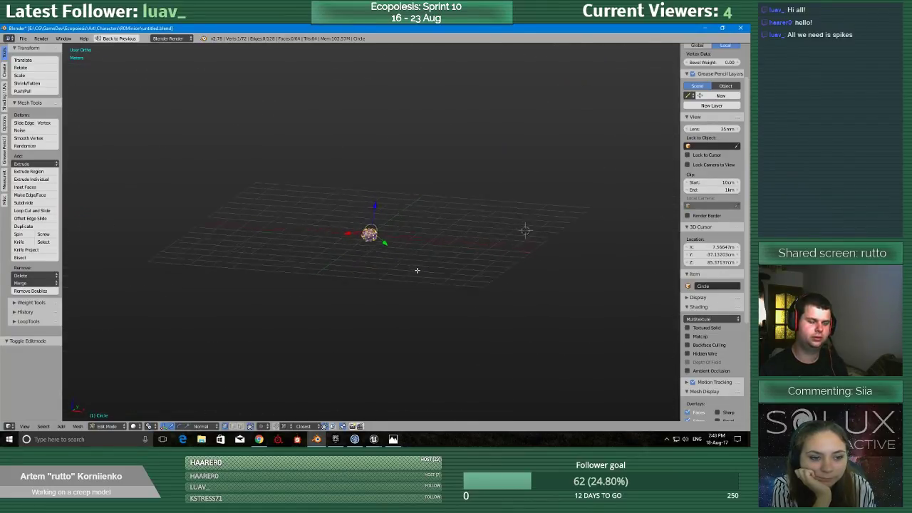
middle_drag(396, 269, 258, 368)
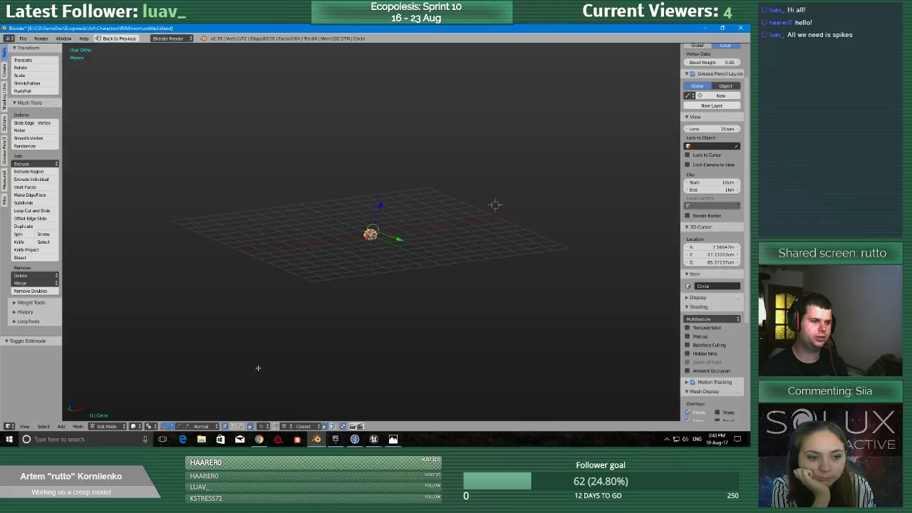
Return the Circle object to Object Mode and show the layer holding the full creep model beside the sphere.
key(Tab)
click(273, 310)
middle_drag(296, 307, 342, 346)
scroll(342, 347, up, 7)
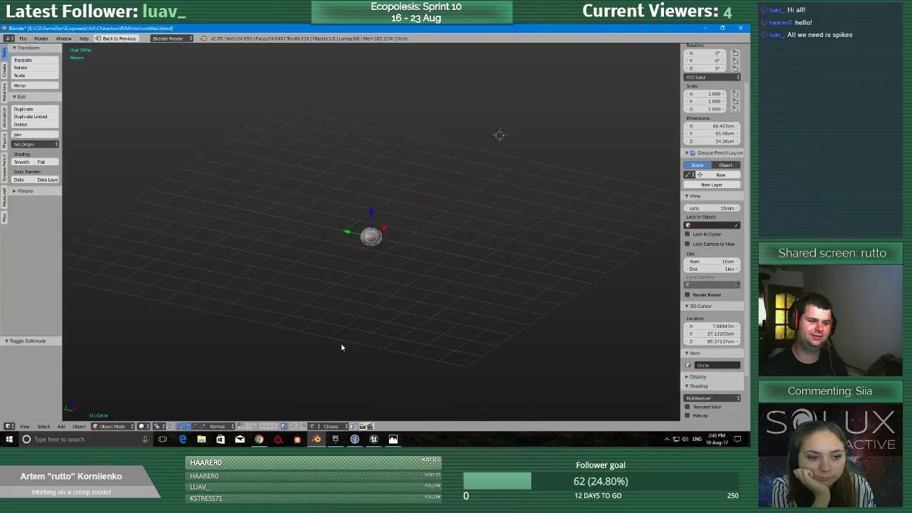
shift+click(256, 428)
middle_drag(389, 272, 455, 222)
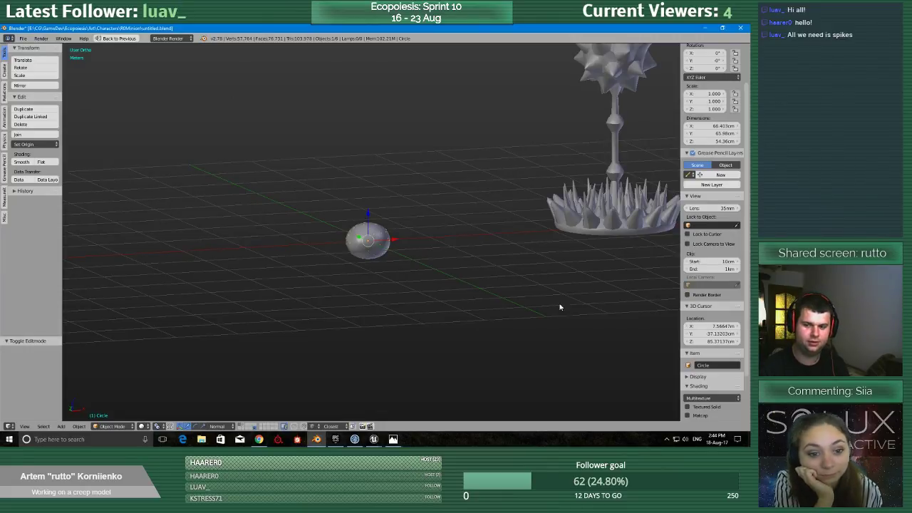
Examine the creep's spiky head, stalk and spiked base from several angles and distances.
shift+middle_drag(604, 190, 651, 144)
scroll(395, 338, up, 3)
scroll(321, 303, down, 2)
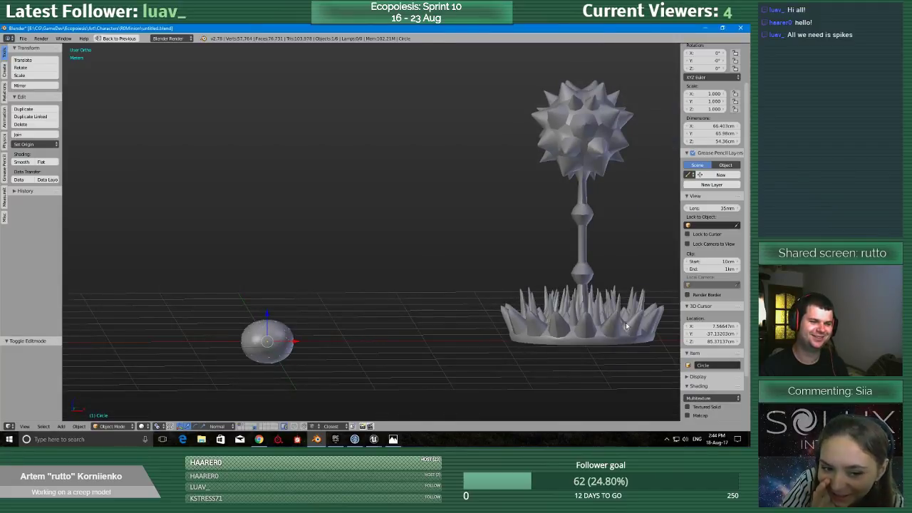
shift+middle_drag(627, 326, 548, 336)
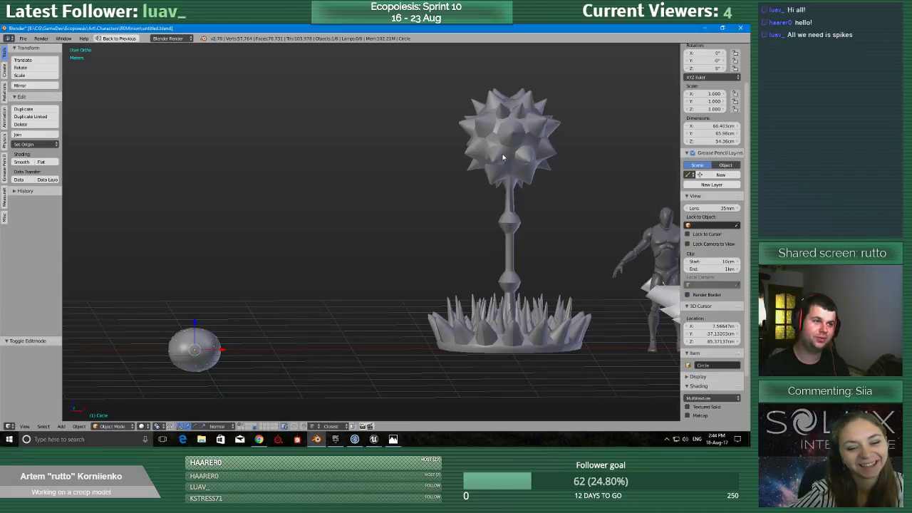
scroll(519, 262, up, 3)
scroll(509, 273, down, 3)
shift+middle_drag(486, 227, 369, 280)
scroll(365, 282, up, 3)
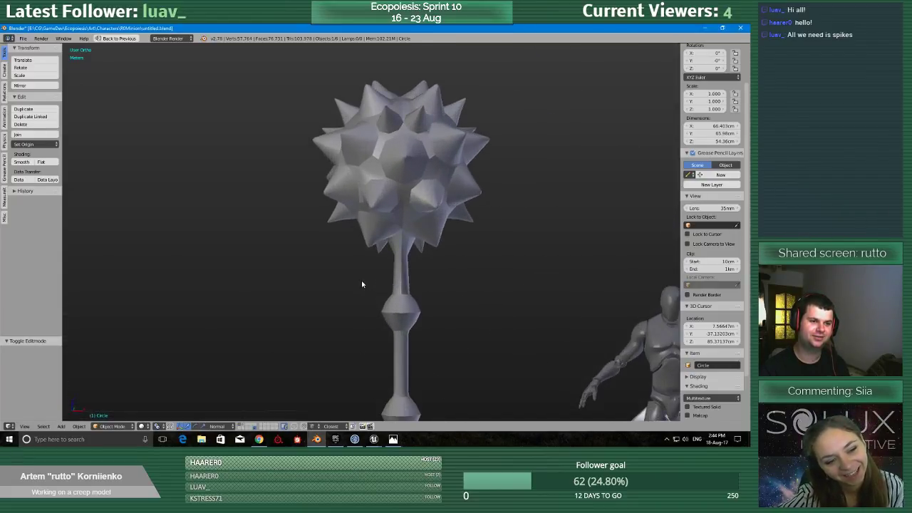
scroll(363, 283, down, 3)
middle_drag(418, 201, 381, 234)
scroll(388, 228, up, 2)
shift+middle_drag(448, 184, 380, 227)
scroll(378, 233, down, 4)
scroll(365, 241, down, 2)
Open the creep's mesh for editing and display it as a wireframe in the front view.
right_click(366, 241)
key(Tab)
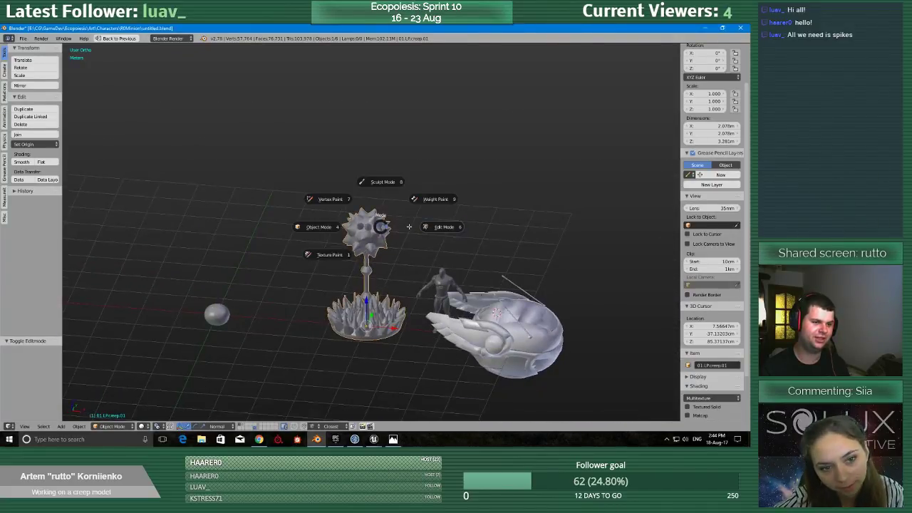
click(398, 228)
scroll(388, 228, up, 3)
key(KP_1)
scroll(363, 227, up, 3)
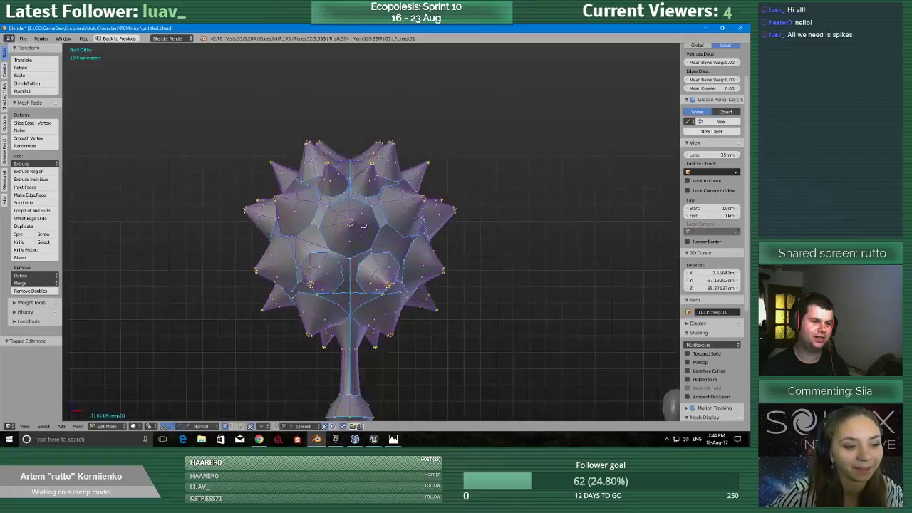
key(z)
click(427, 228)
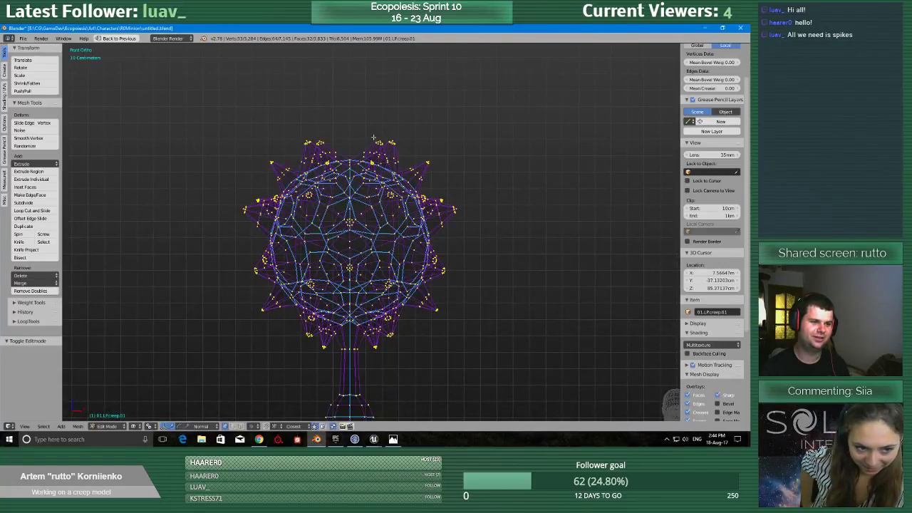
Select only the creep's spiky head and duplicate it, placing the copy about 2.32 m along negative X and 23 cm higher.
scroll(374, 137, up, 1)
scroll(417, 226, down, 5)
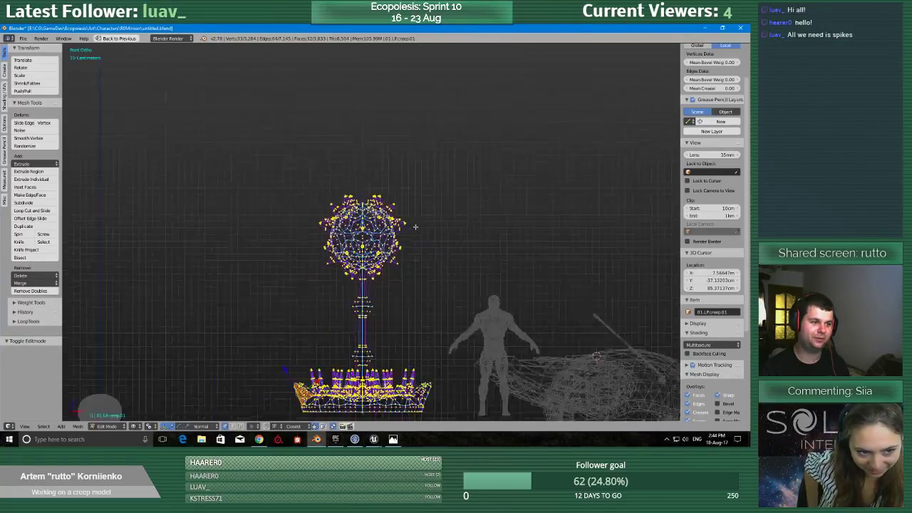
key(a)
scroll(417, 226, up, 5)
scroll(392, 233, up, 2)
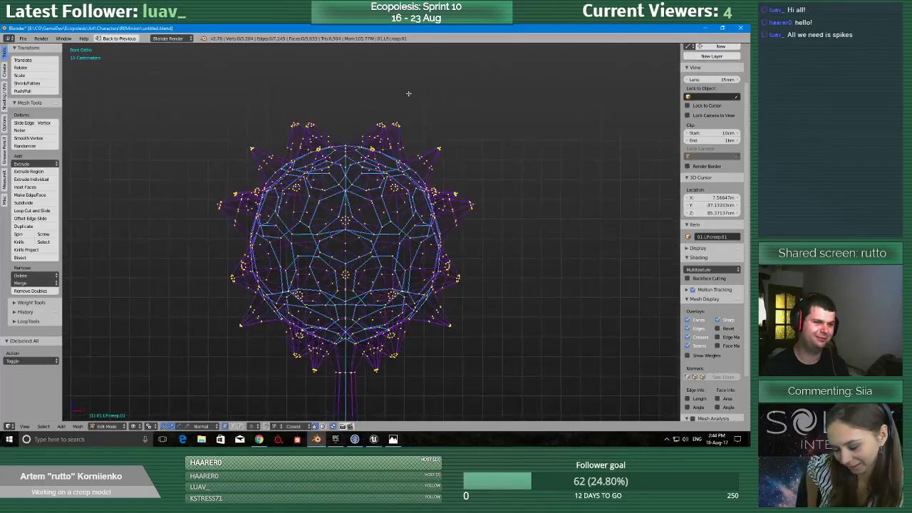
mouse_move(421, 85)
ctrl+mouse_down()
mouse_move(497, 279)
mouse_move(449, 380)
mouse_move(390, 394)
mouse_move(370, 375)
mouse_move(232, 360)
mouse_move(213, 260)
mouse_move(221, 207)
mouse_move(302, 92)
ctrl+mouse_up()
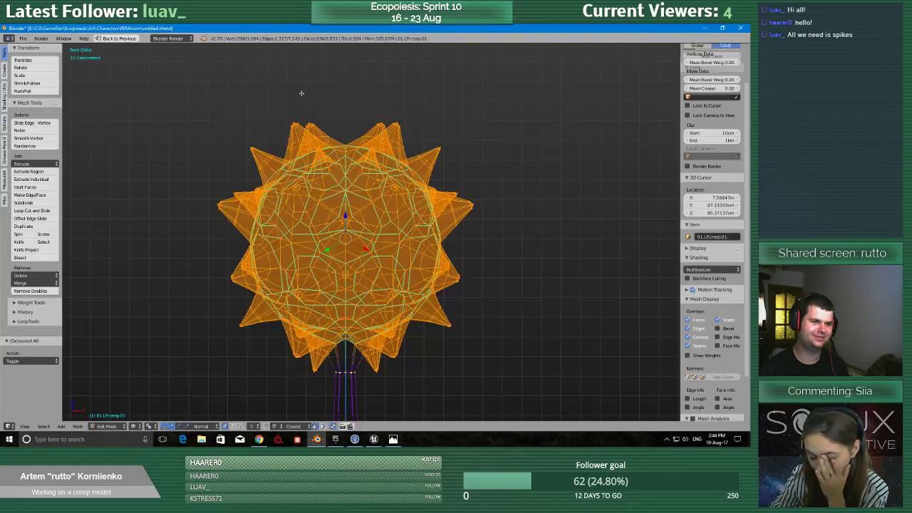
scroll(393, 200, down, 3)
scroll(393, 200, down, 3)
key(shift+d)
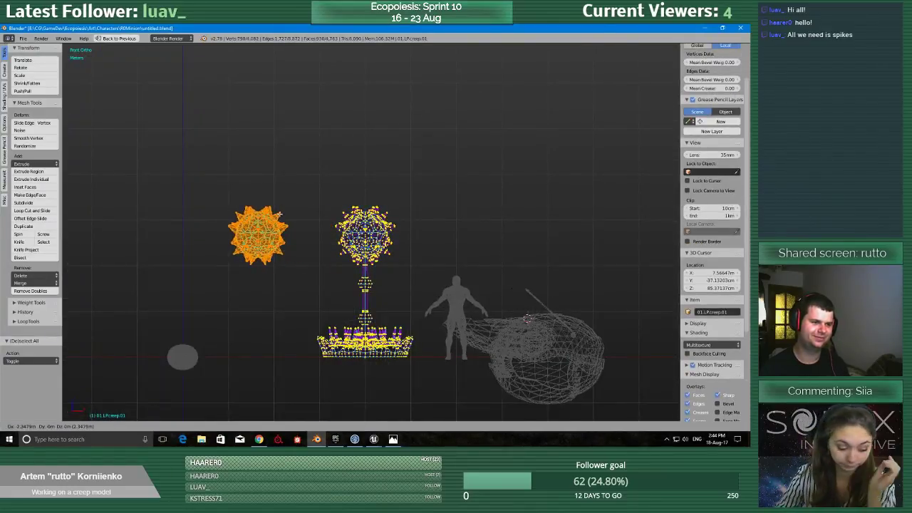
click(290, 231)
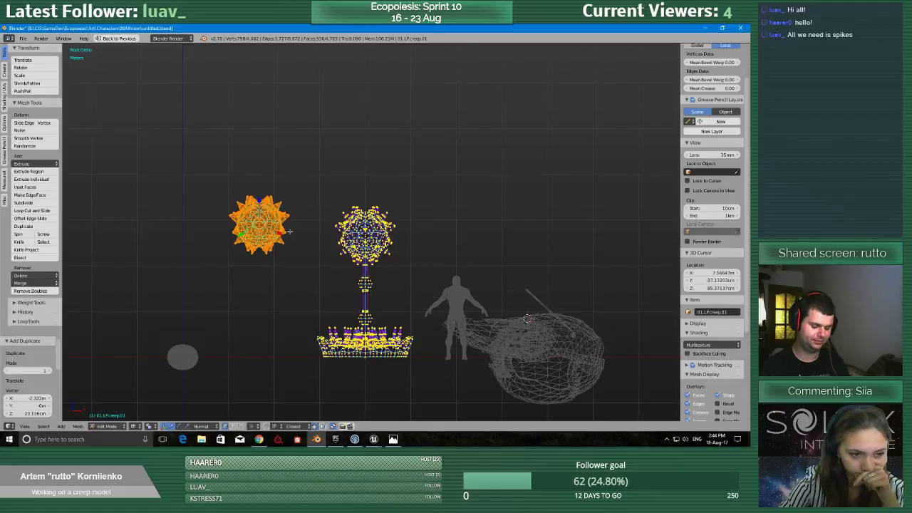
Separate the duplicated spiky head into its own object and return to Object Mode.
key(p)
click(290, 233)
key(Tab)
click(246, 235)
Set the separated spiky head's origin to its geometry and clear its location so it sits at the world origin.
right_click(264, 231)
middle_drag(266, 231, 279, 239)
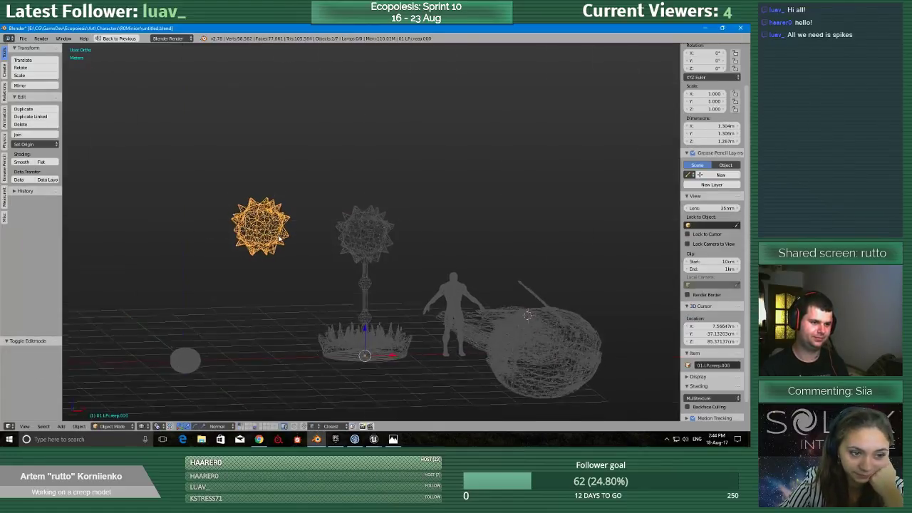
click(35, 144)
click(43, 158)
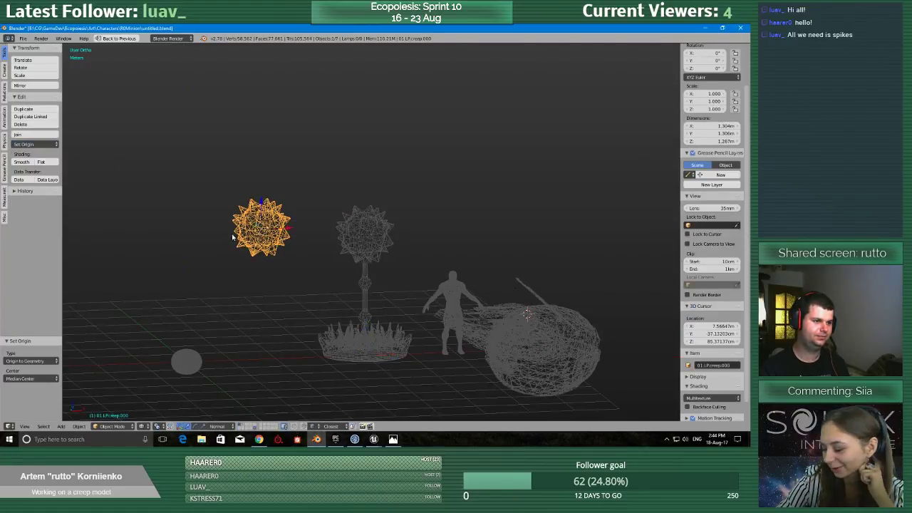
key(alt+g)
middle_drag(325, 234, 295, 289)
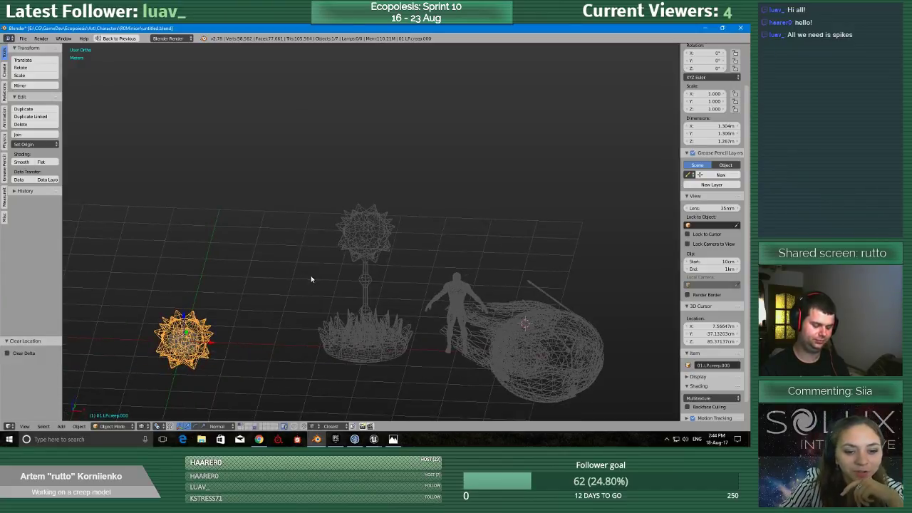
Move the separated spiky head to the third layer and display only that layer.
key(m)
click(389, 293)
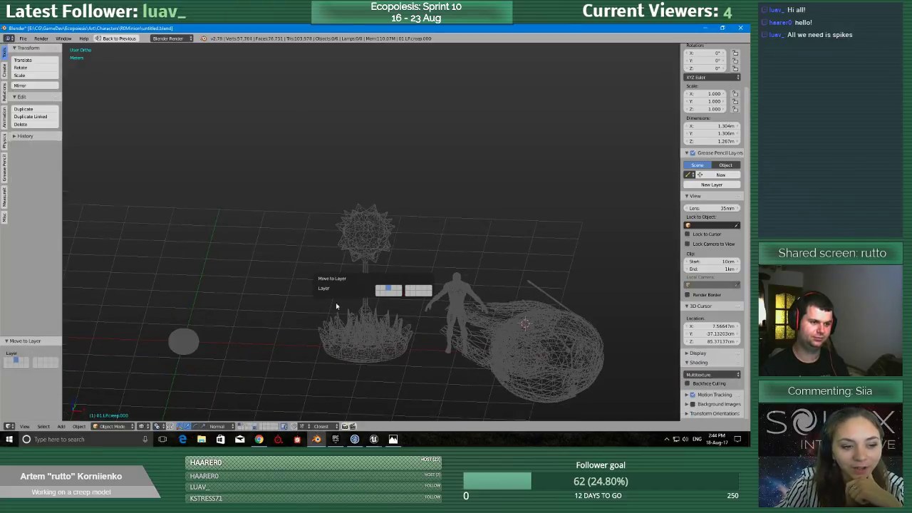
click(246, 425)
Show the spiky head in the front view and save the scene over the existing untitled.blend file.
key(q)
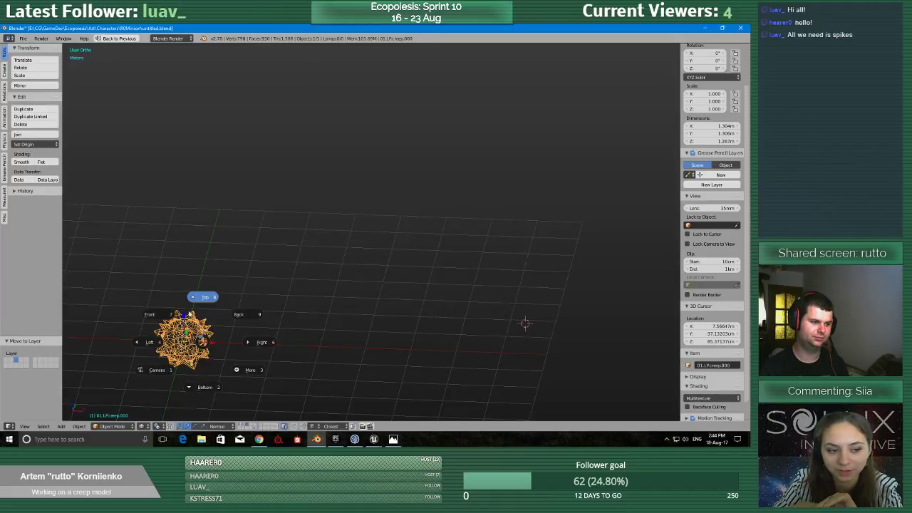
click(168, 314)
shift+middle_drag(196, 351, 303, 255)
scroll(283, 288, up, 4)
key(ctrl+s)
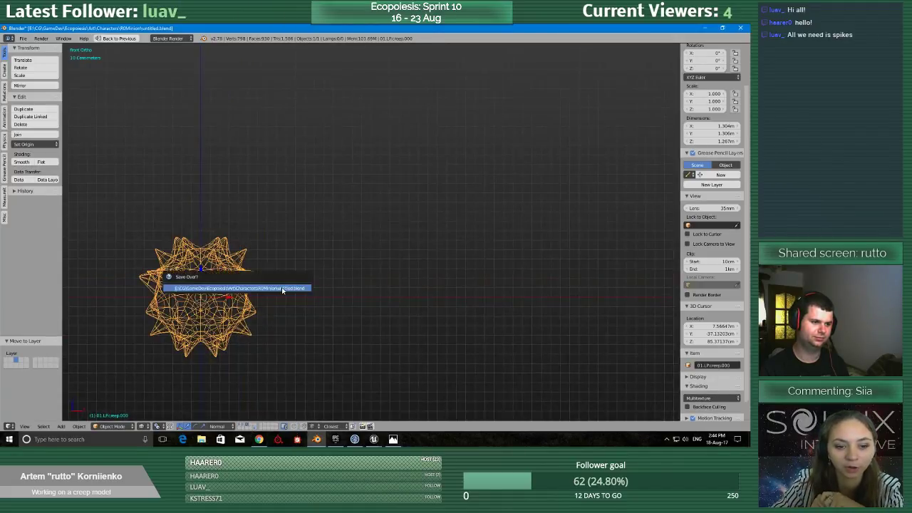
click(282, 288)
Select the separated spiky head's entire mesh in Edit Mode and scale it to 0.725 along Z.
shift+middle_drag(231, 289, 408, 259)
scroll(408, 258, up, 8)
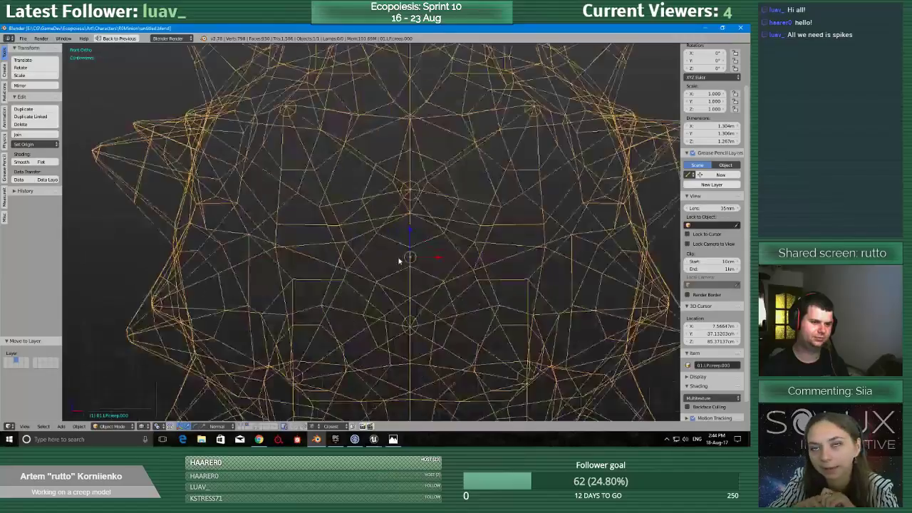
scroll(401, 260, down, 5)
key(Tab)
click(451, 236)
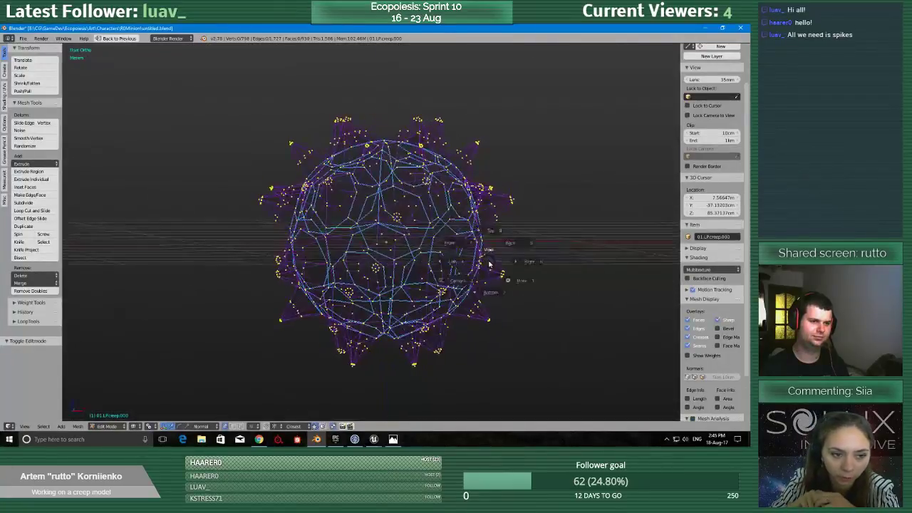
shift+middle_drag(452, 234, 421, 235)
key(a)
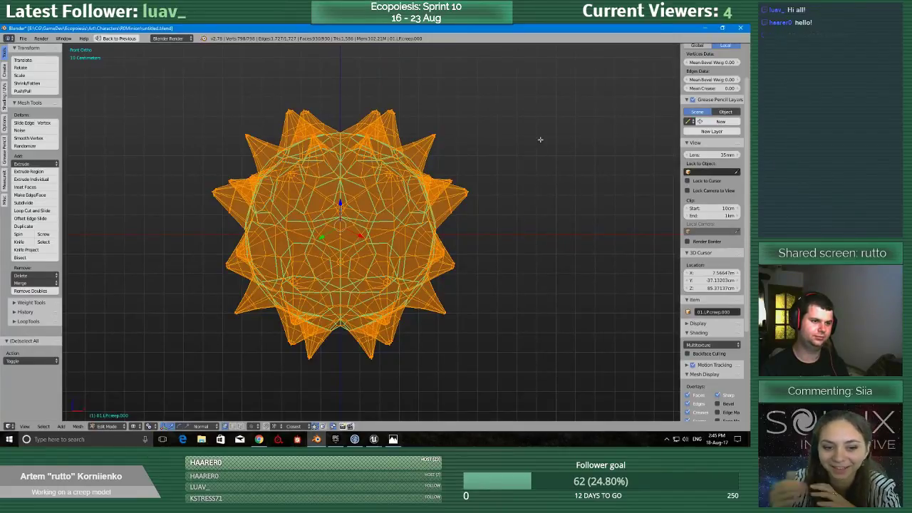
key(s)
key(z)
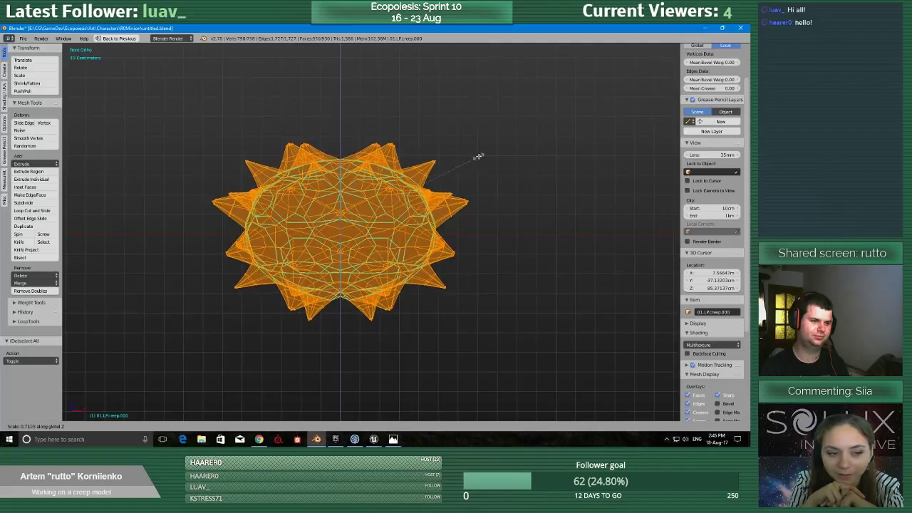
click(481, 154)
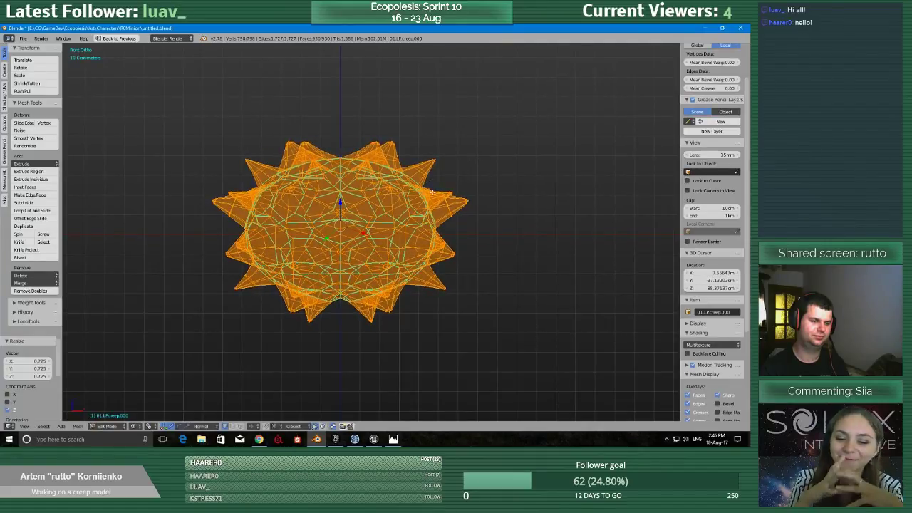
Return the flattened spiky head to Object Mode with solid shading and examine its shape from several angles.
key(Tab)
click(368, 192)
key(z)
click(367, 227)
mouse_move(357, 227)
middle_down()
mouse_move(420, 266)
mouse_move(352, 197)
mouse_move(298, 288)
mouse_move(316, 299)
mouse_move(389, 278)
mouse_move(403, 263)
mouse_move(388, 303)
mouse_move(448, 222)
mouse_move(376, 368)
mouse_move(449, 198)
middle_up()
scroll(421, 267, down, 8)
scroll(419, 253, up, 5)
middle_drag(418, 254, 396, 285)
scroll(395, 286, up, 3)
scroll(396, 288, down, 4)
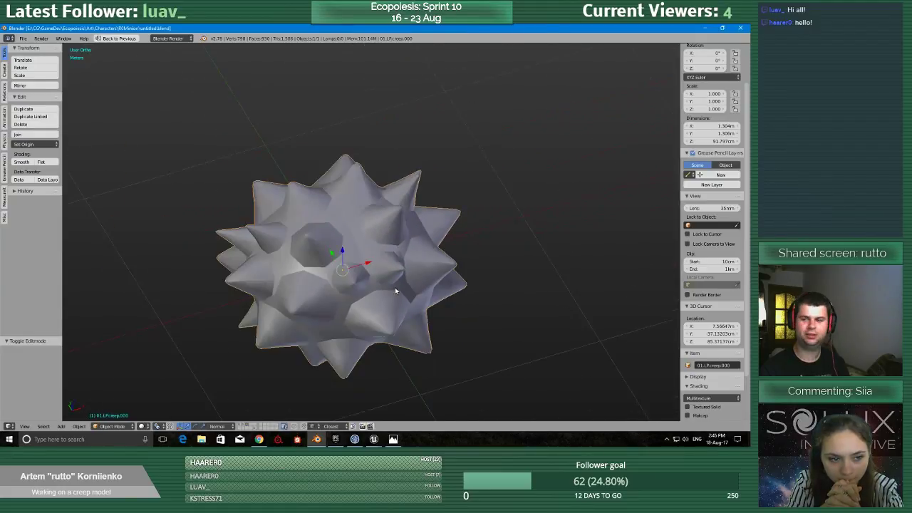
scroll(395, 287, down, 3)
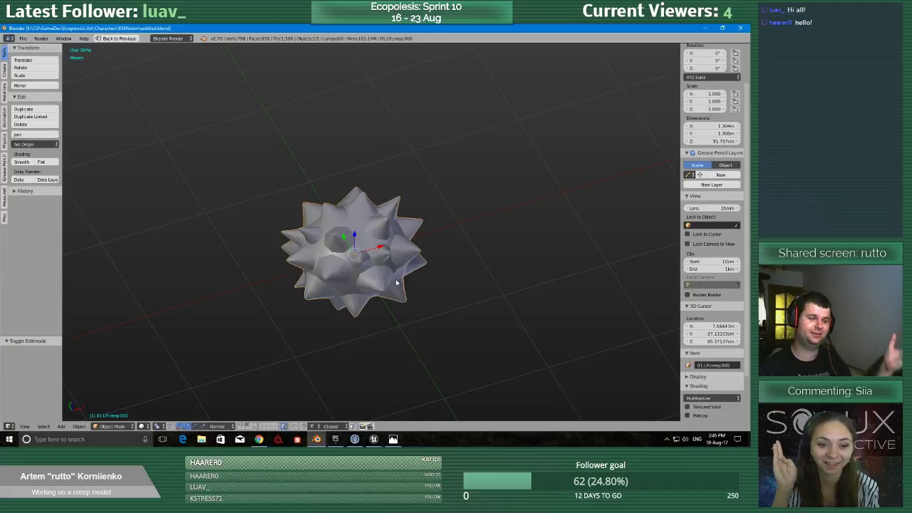
Examine the flattened spiky head's shape and silhouette up close, from a distance and from several angles.
scroll(393, 285, up, 5)
scroll(387, 285, down, 4)
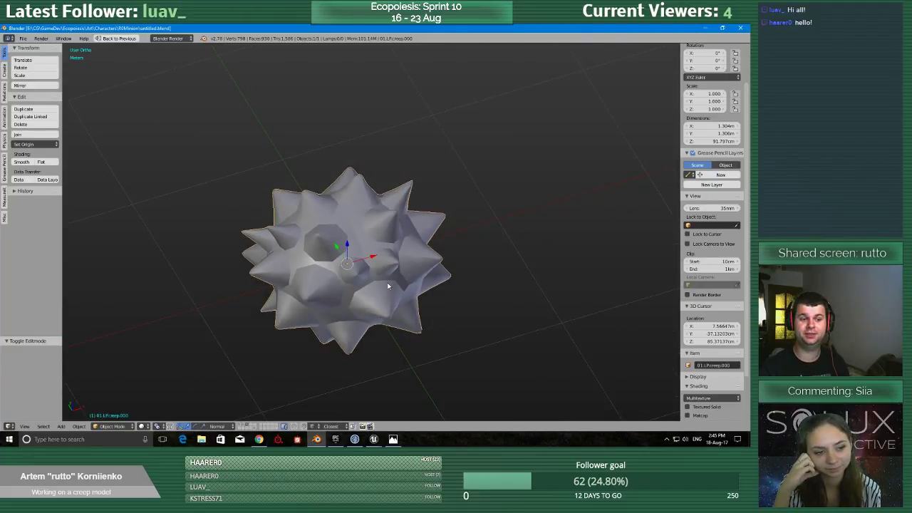
scroll(387, 284, up, 6)
scroll(387, 284, down, 2)
scroll(387, 285, down, 3)
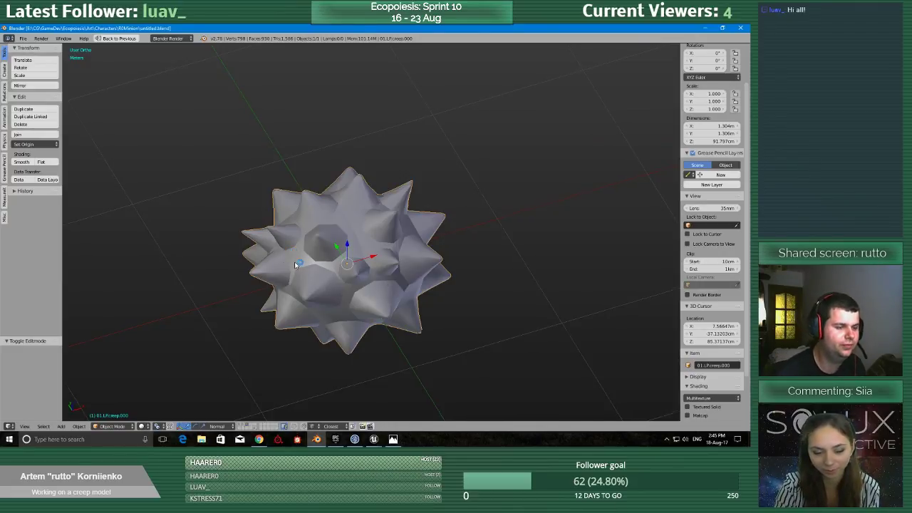
scroll(296, 265, down, 5)
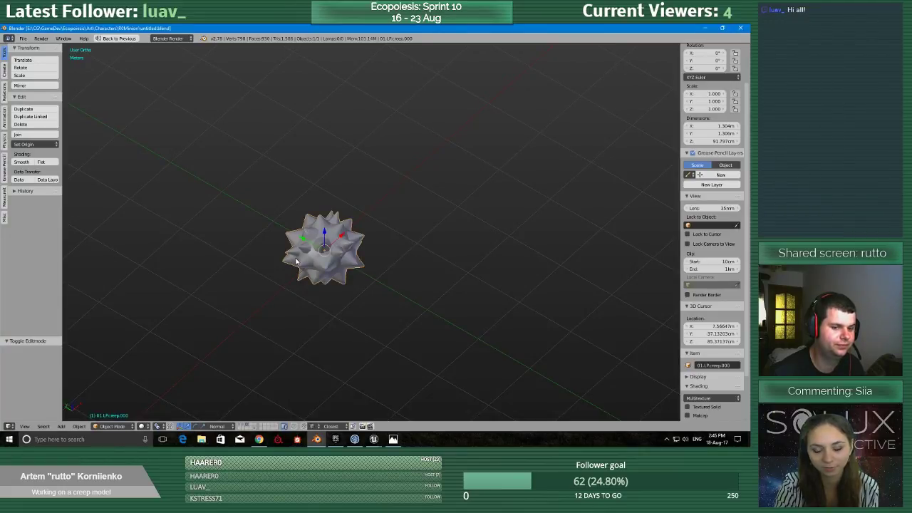
scroll(295, 259, up, 5)
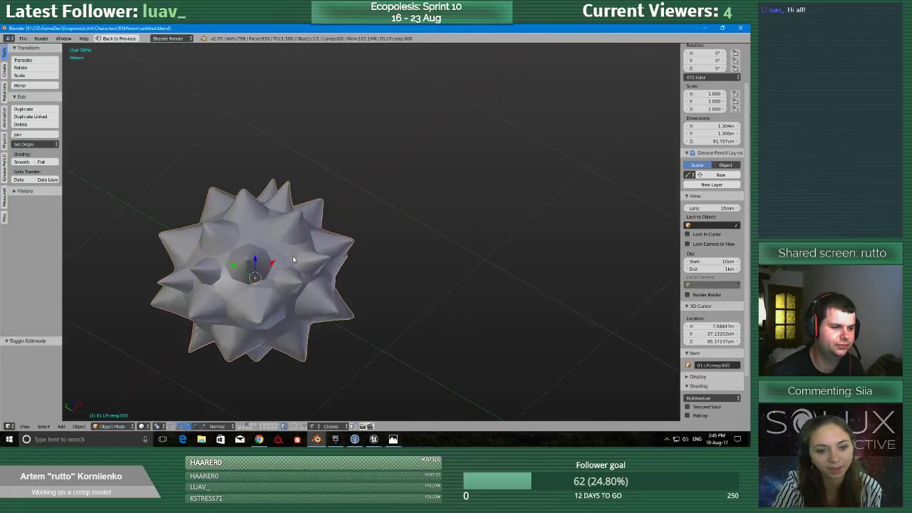
scroll(306, 260, down, 3)
middle_drag(349, 263, 314, 247)
scroll(374, 340, up, 4)
scroll(374, 341, down, 4)
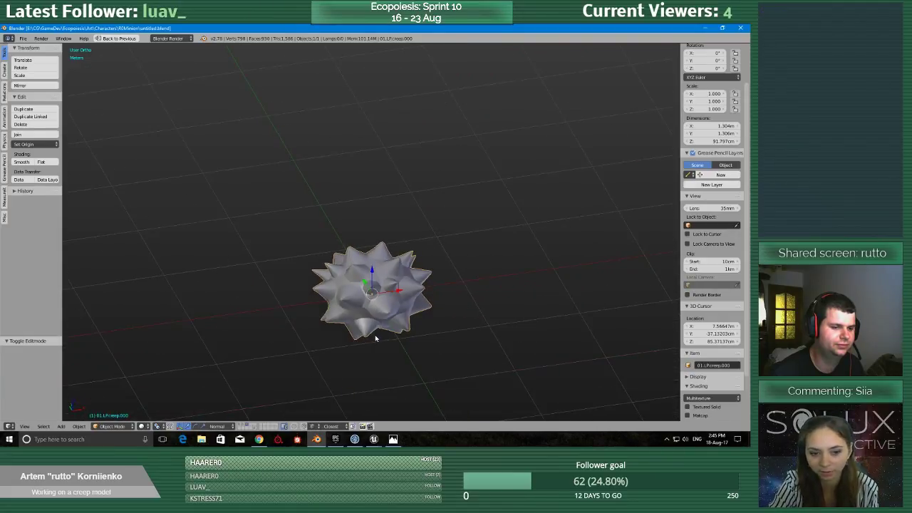
scroll(375, 338, up, 1)
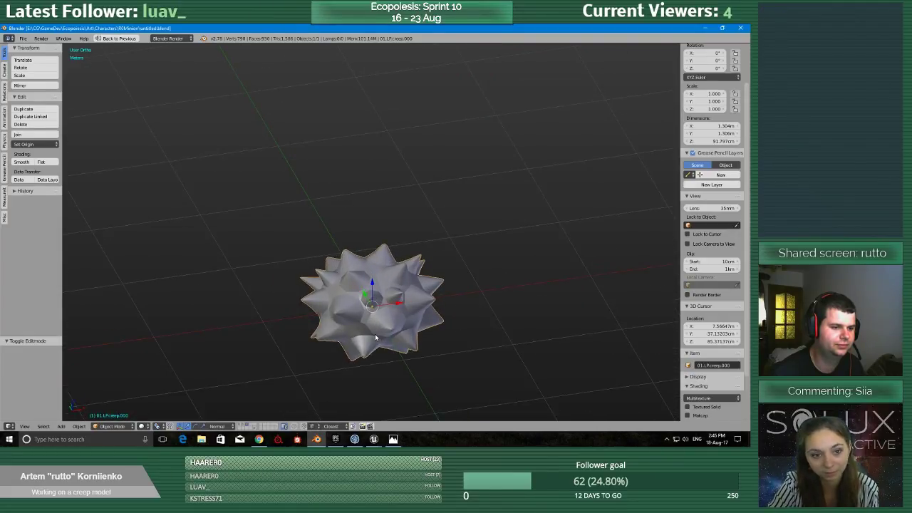
scroll(376, 337, up, 2)
scroll(376, 336, down, 2)
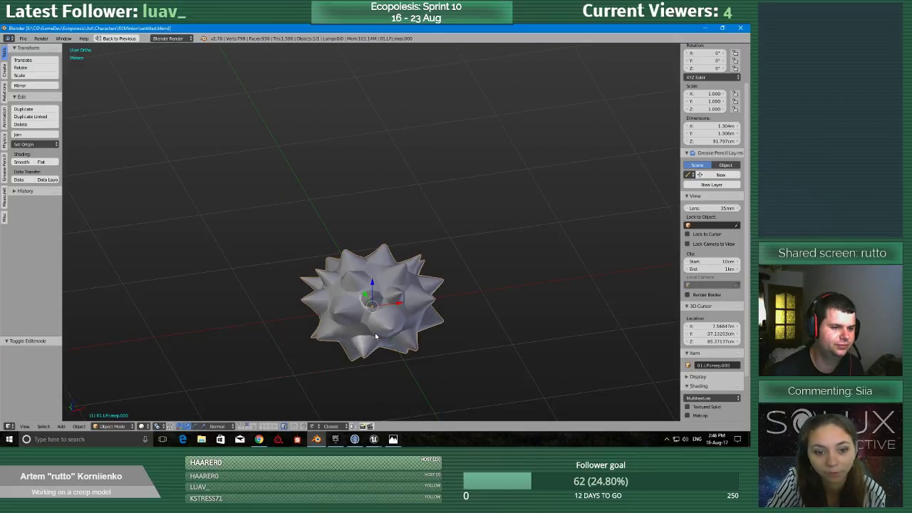
scroll(375, 332, down, 3)
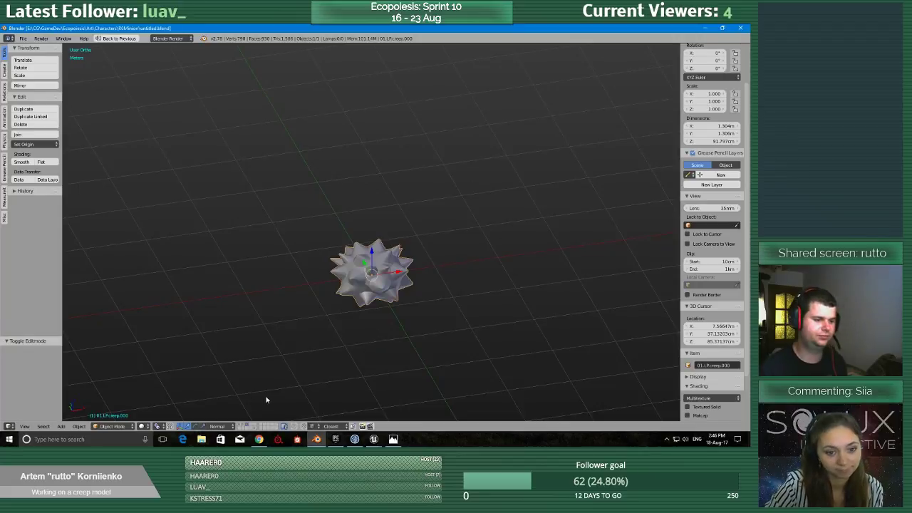
Display the flattened spiky head together with the sphere in wireframe shading and save the scene over untitled.blend.
key(z)
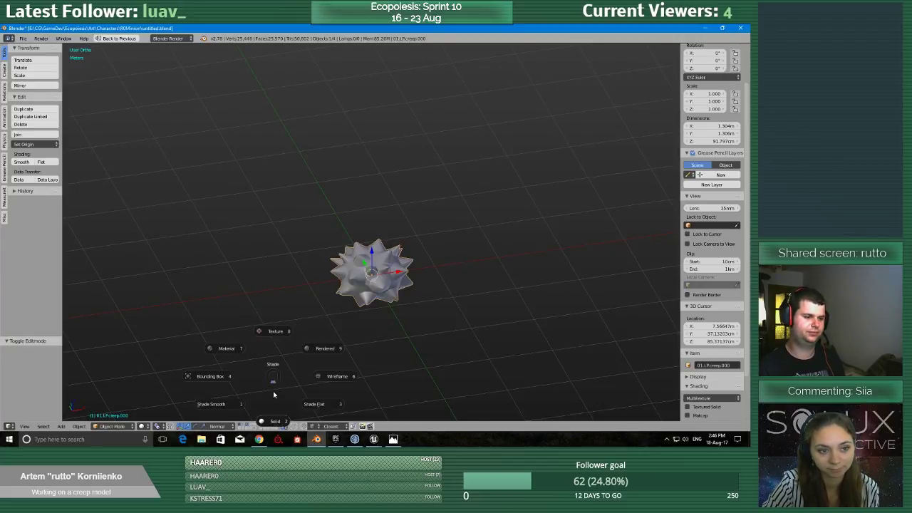
click(320, 393)
shift+middle_drag(403, 379, 414, 359)
scroll(361, 339, up, 3)
scroll(377, 299, up, 3)
scroll(418, 358, up, 3)
scroll(403, 340, up, 4)
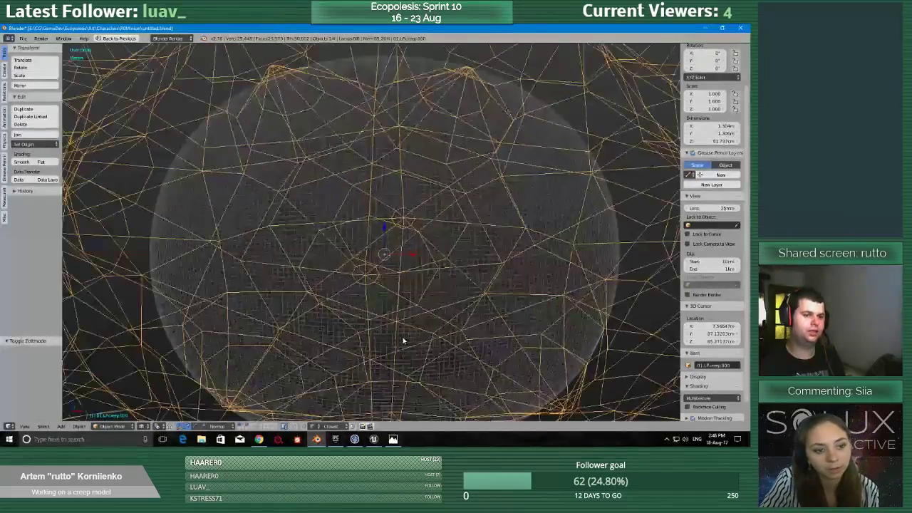
scroll(403, 340, down, 7)
key(ctrl+s)
click(403, 339)
middle_drag(403, 336, 435, 327)
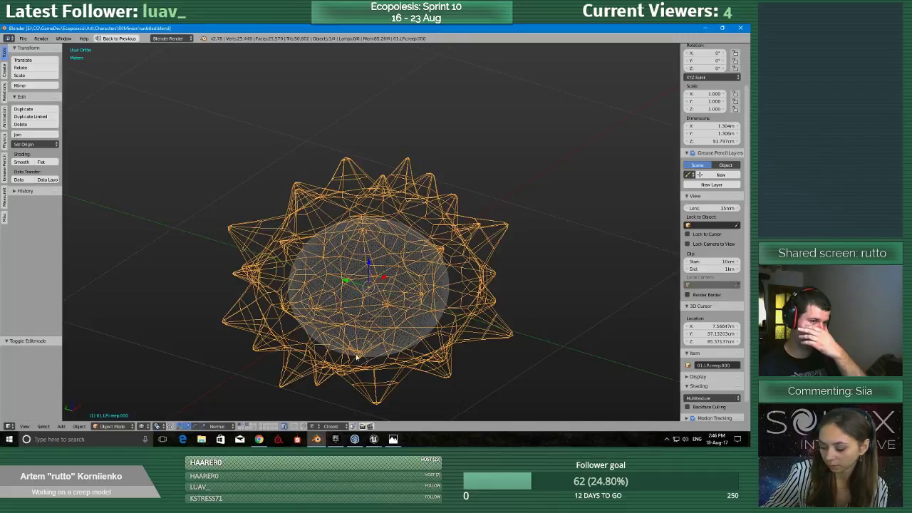
Export the selected spiky head as _shapeTest2.fbx into the existing New Folder, alongside _shapeTest.fbx.
scroll(356, 358, down, 3)
click(23, 38)
mouse_move(78, 186)
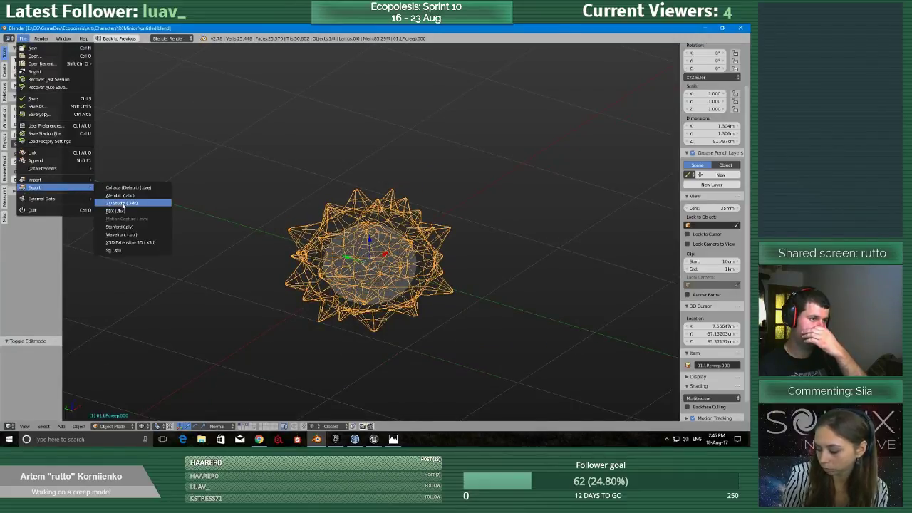
click(116, 211)
click(142, 86)
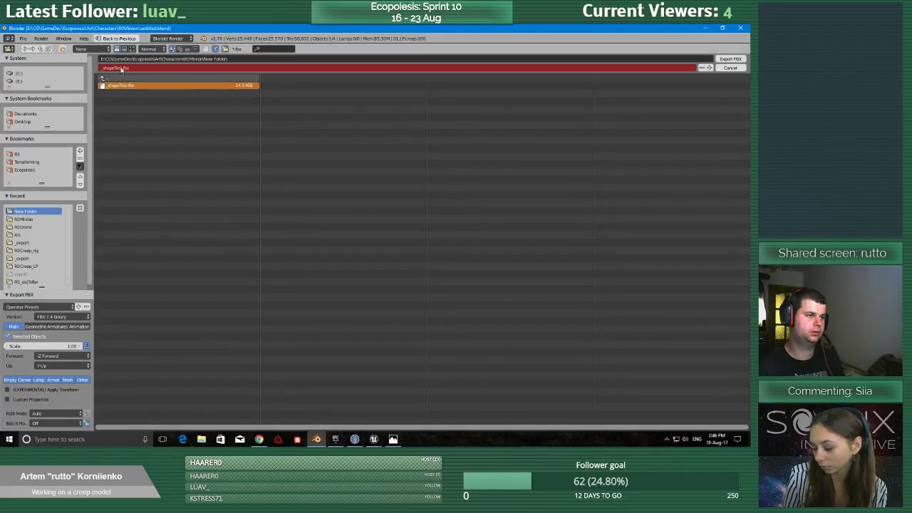
click(123, 68)
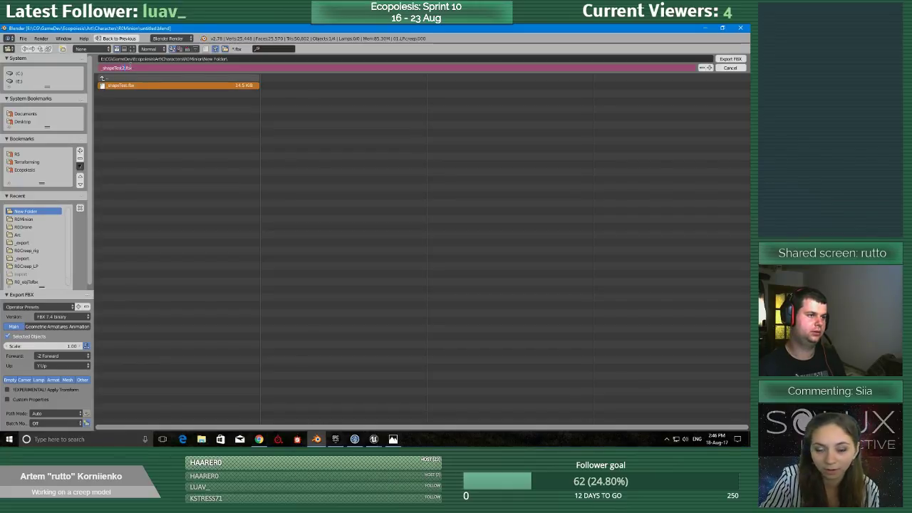
text(2)
key(Return)
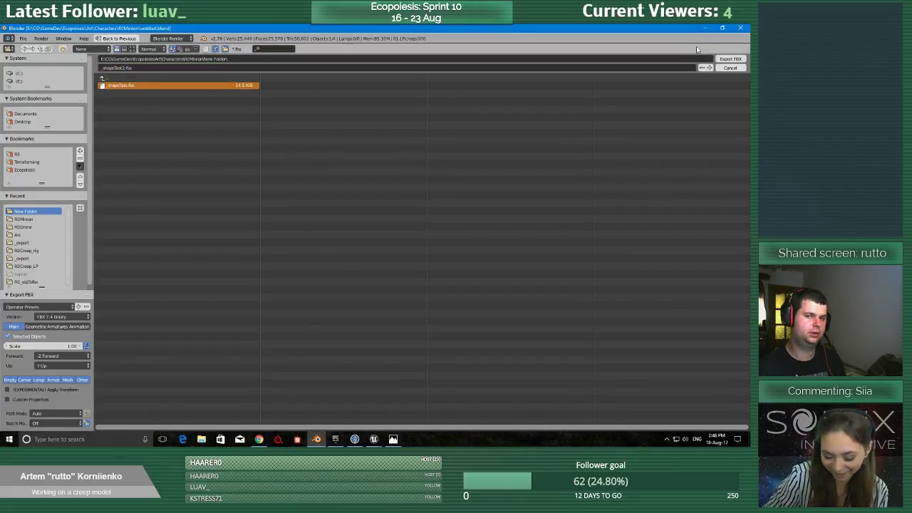
click(727, 59)
Switch to the Unreal Editor's level window with the Minion asset folder.
click(374, 439)
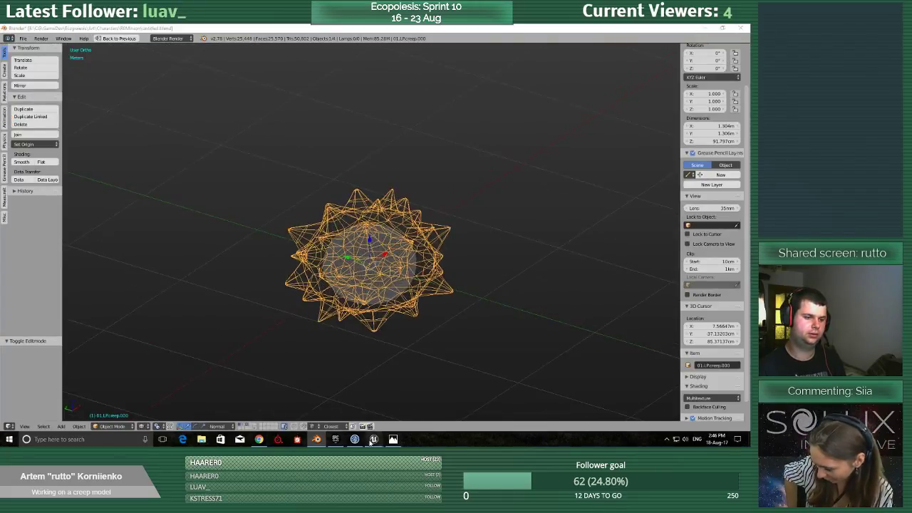
click(345, 406)
right_click(265, 356)
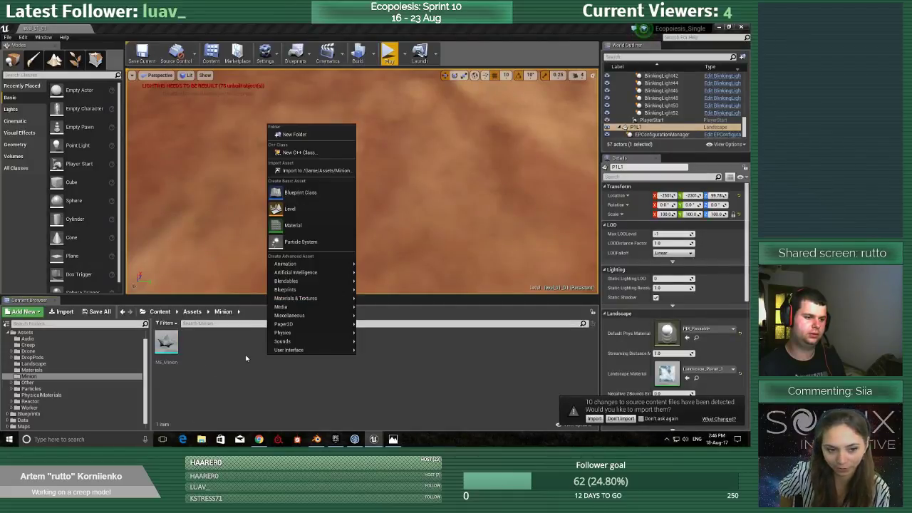
click(245, 358)
click(167, 345)
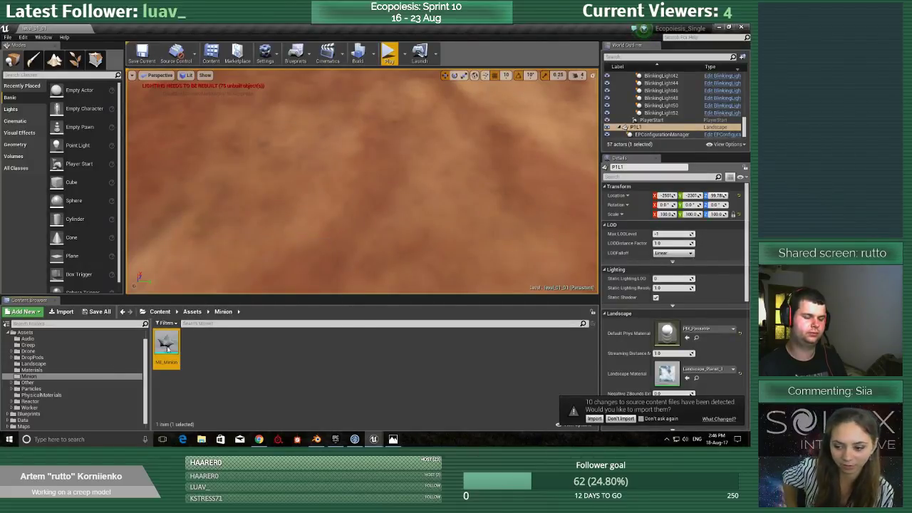
mouse_move(177, 345)
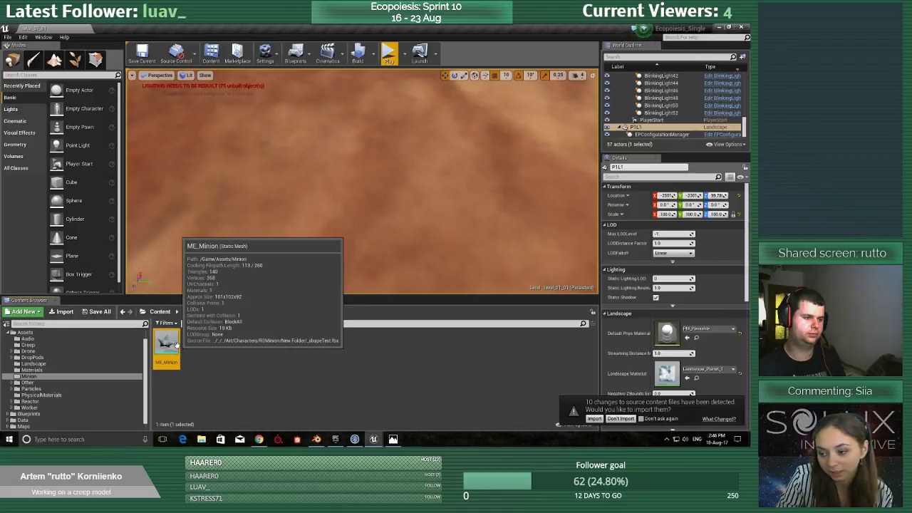
key(Delete)
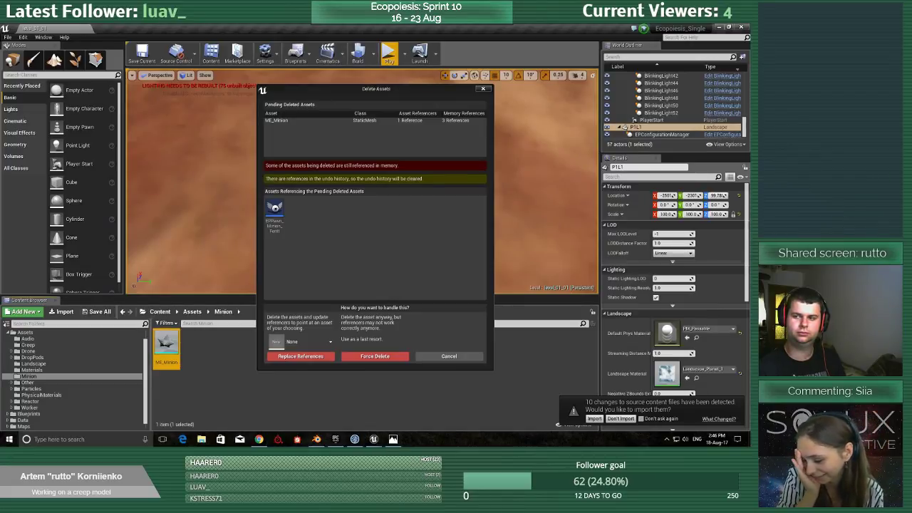
click(447, 356)
Import _shapeTest2.fbx into the Minion folder with the existing FBX import options and dismiss the message log.
click(234, 369)
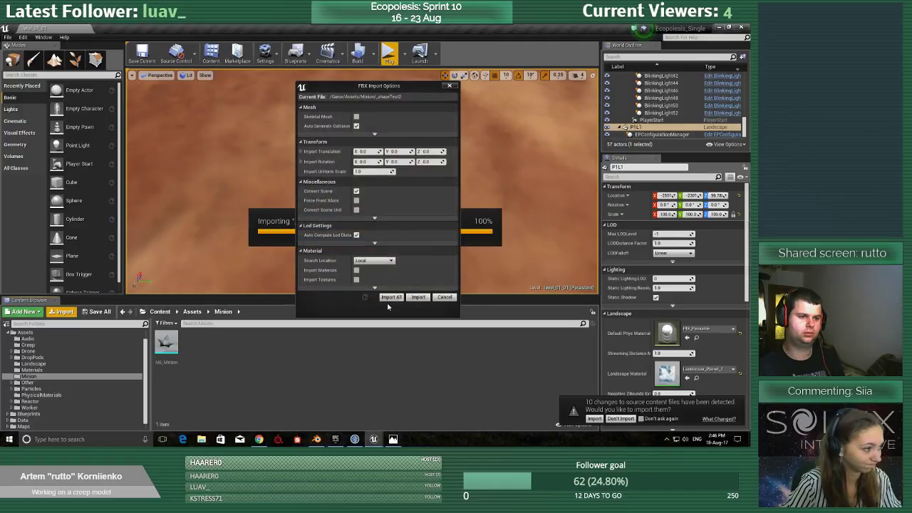
click(385, 296)
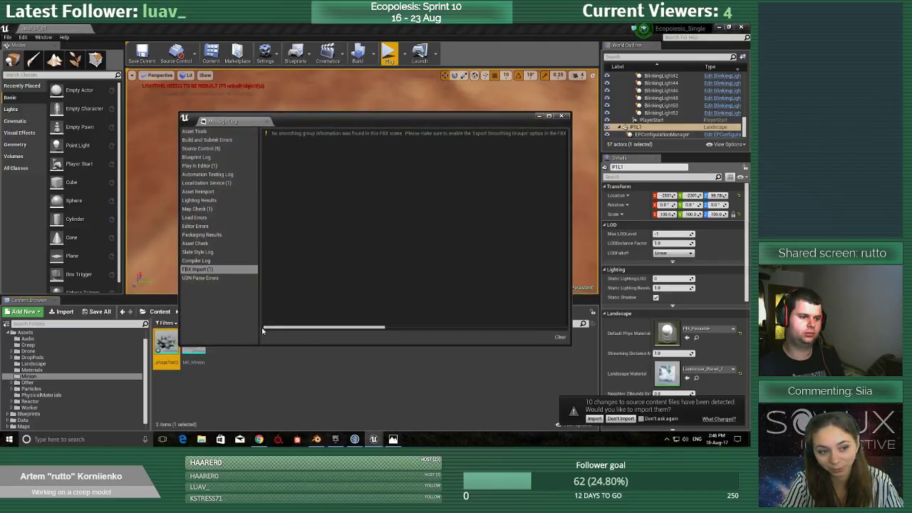
click(562, 115)
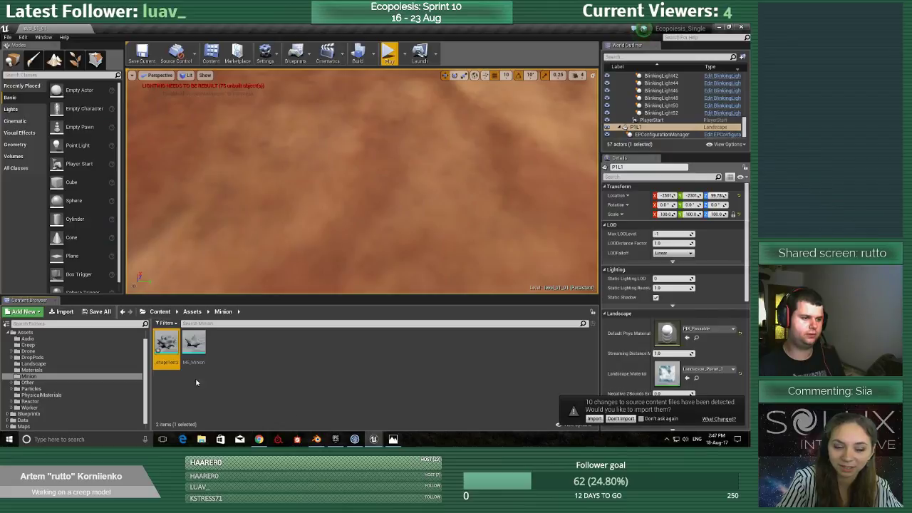
click(194, 345)
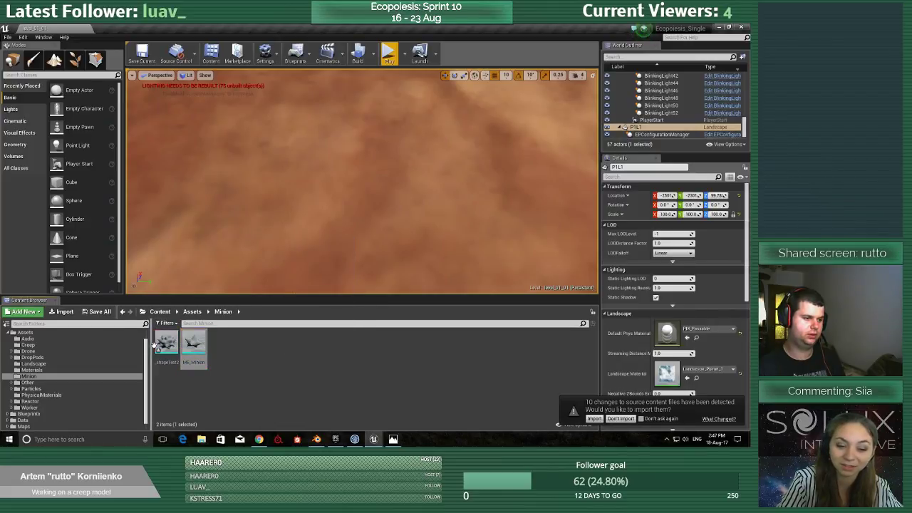
click(164, 344)
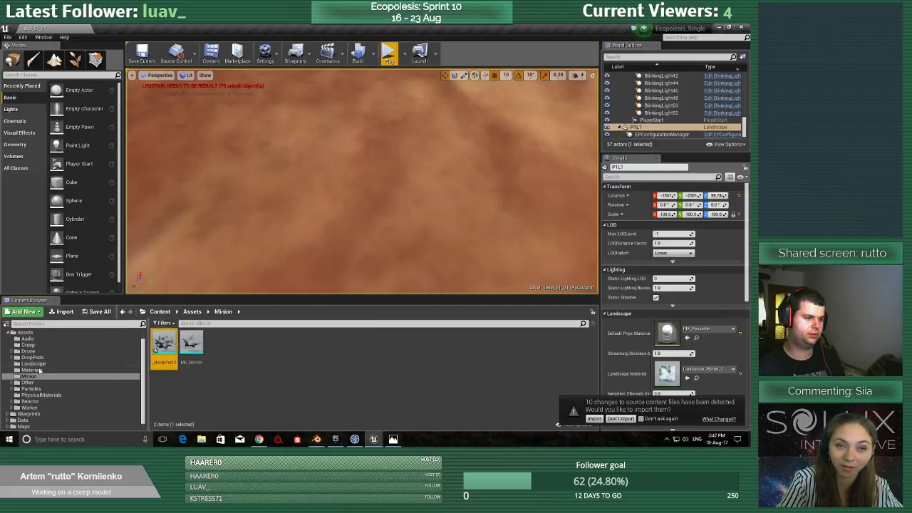
Switch to the minion pawn blueprint and select its ME_Minion component to show its static mesh settings.
click(378, 442)
click(407, 421)
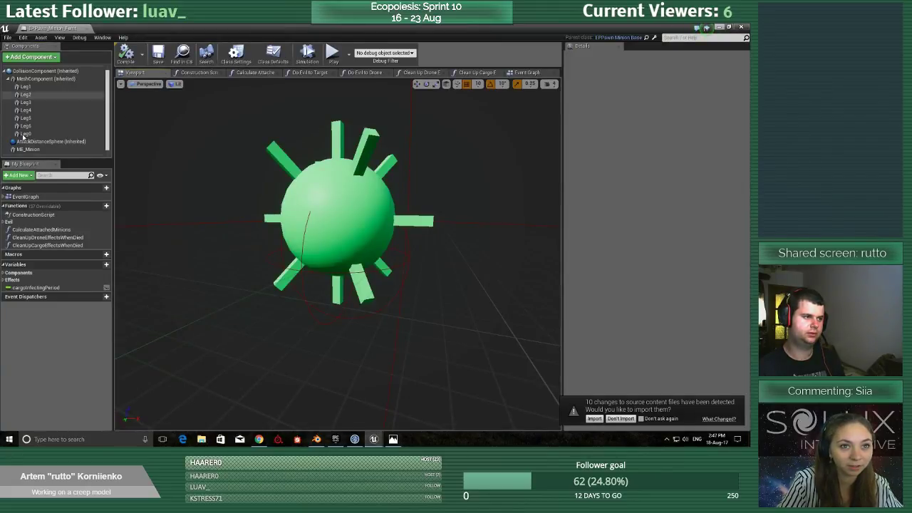
click(28, 149)
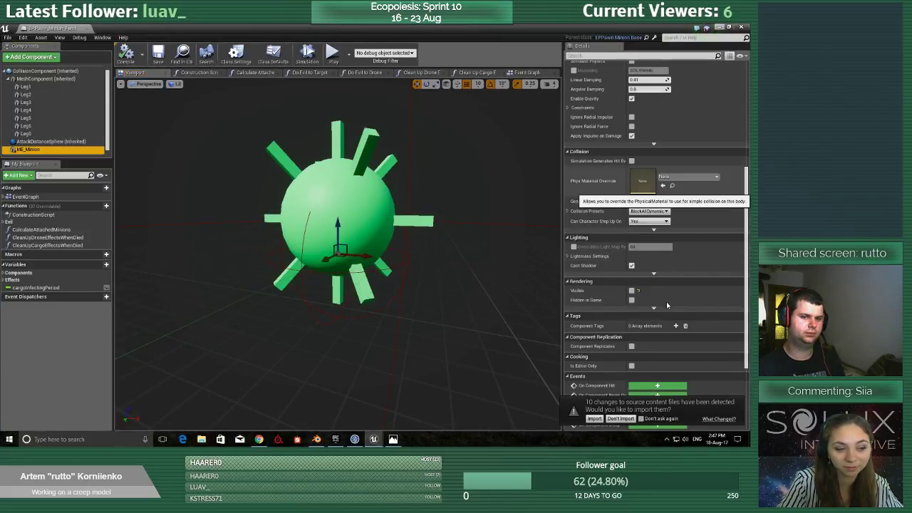
scroll(688, 221, up, 5)
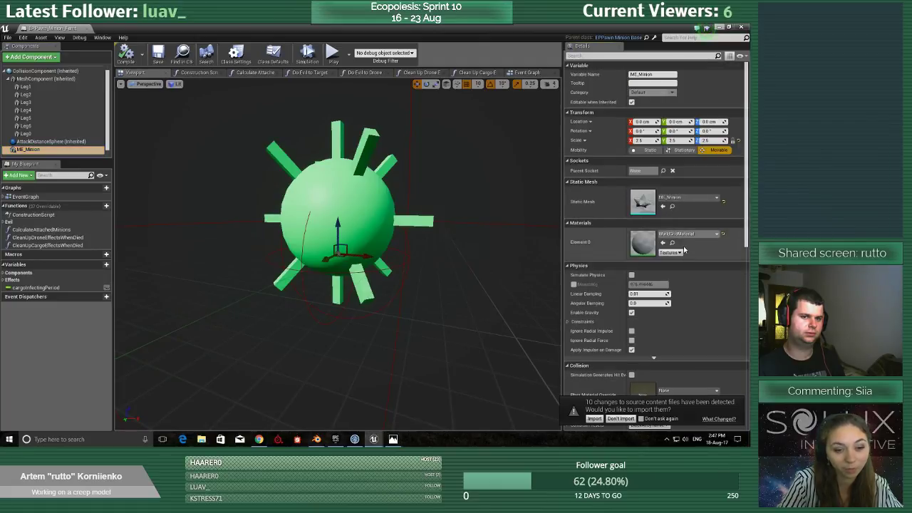
click(676, 198)
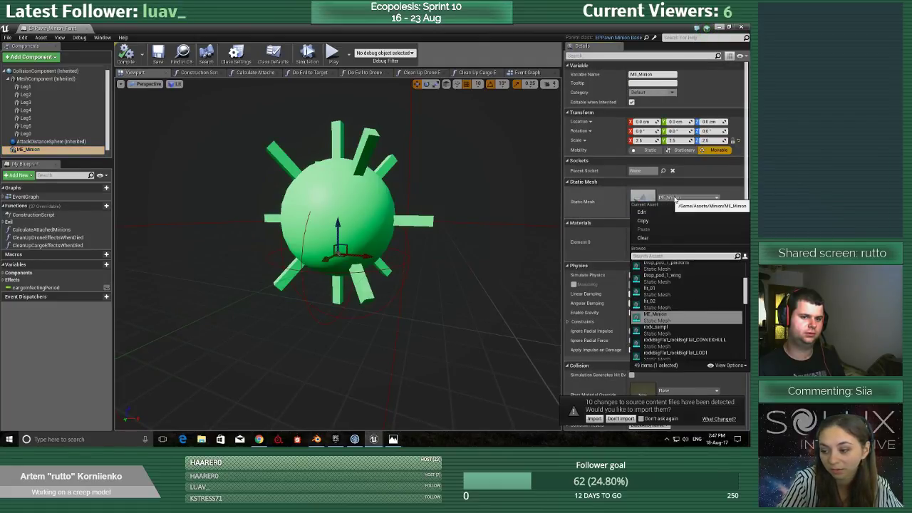
text(s)
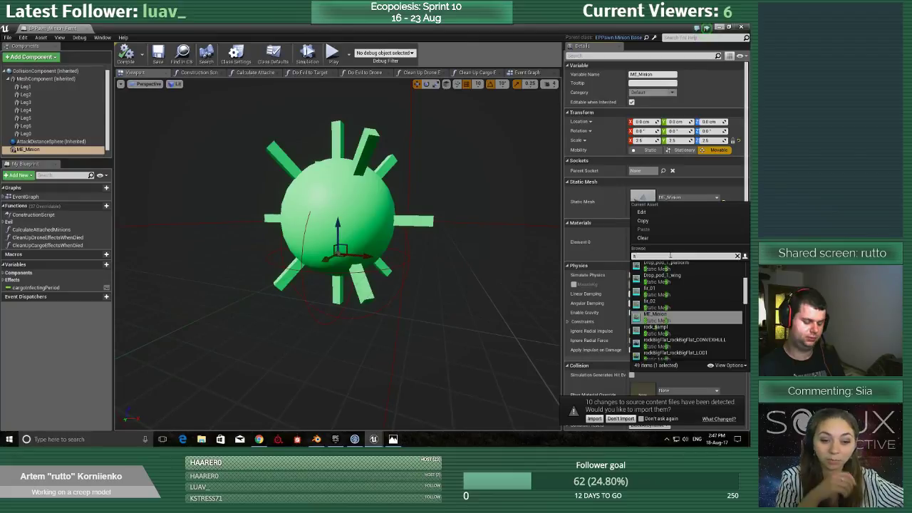
text(p)
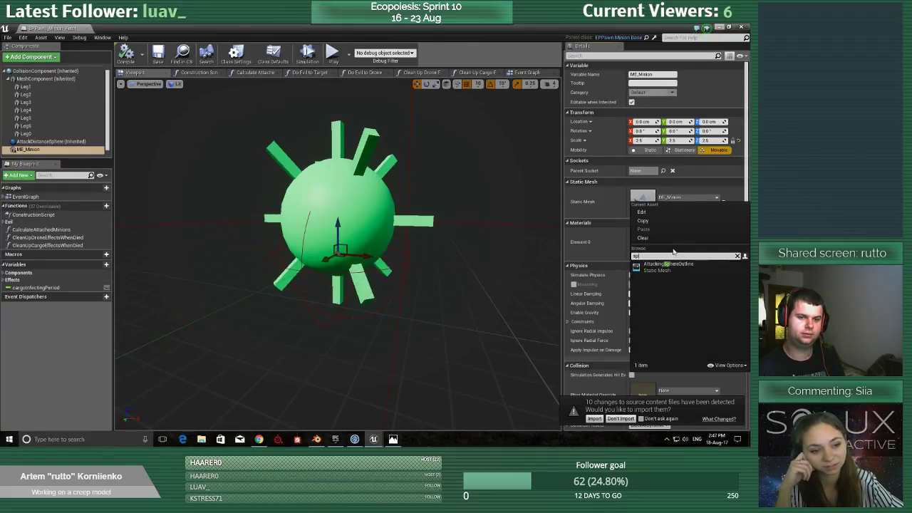
key(BackSpace)
key(BackSpace)
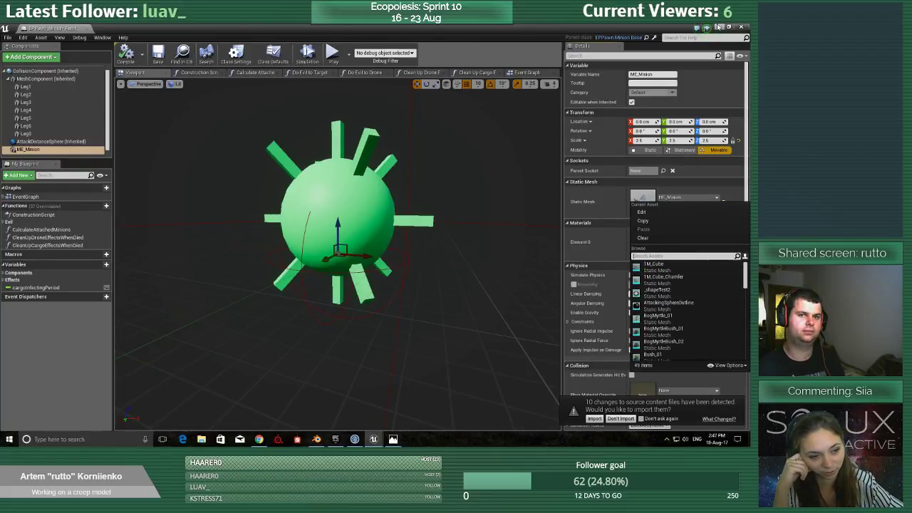
Rename the imported _shapeTest2 mesh in the Minion folder to ME_Minion2.
click(717, 27)
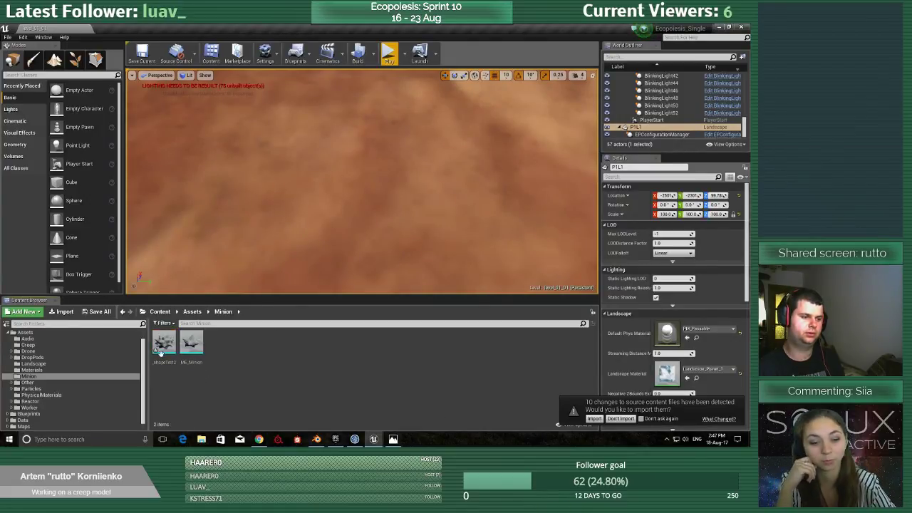
key(F2)
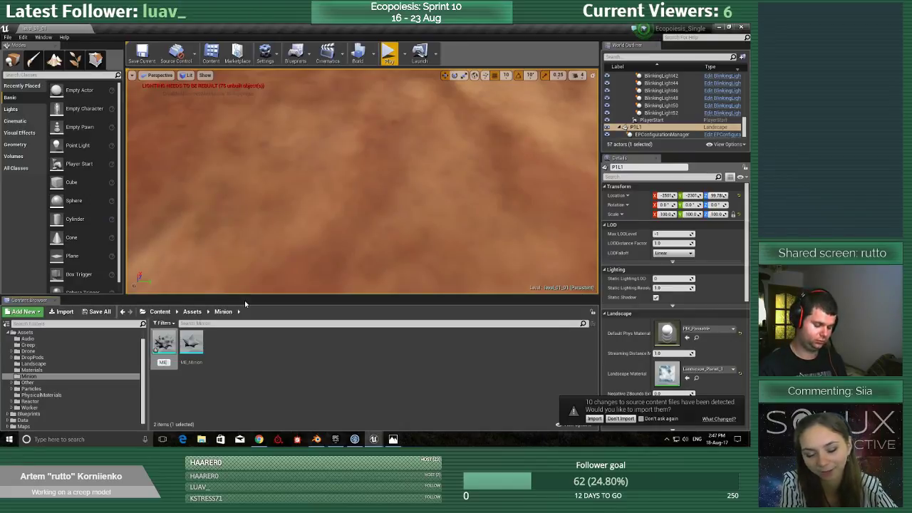
text(ME_Minion2)
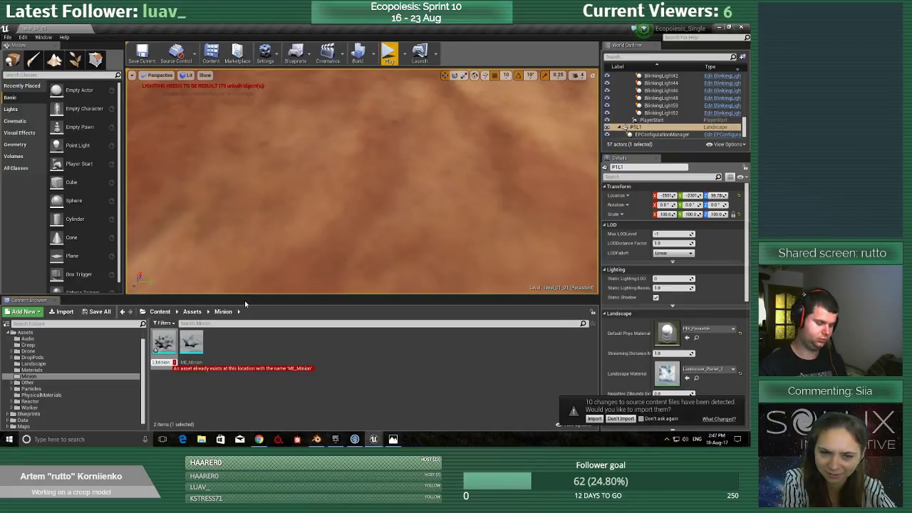
key(Return)
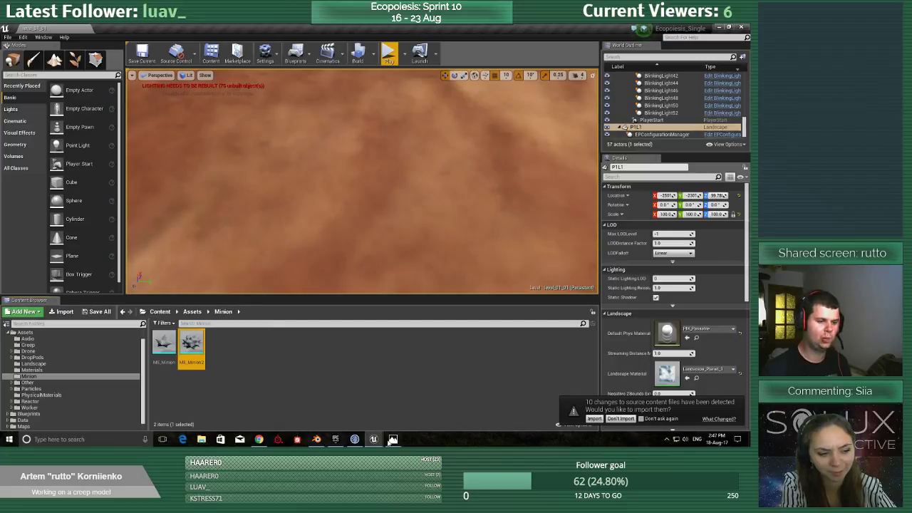
Return to the minion pawn blueprint and its ME_Minion component's static mesh settings.
mouse_move(373, 439)
click(409, 404)
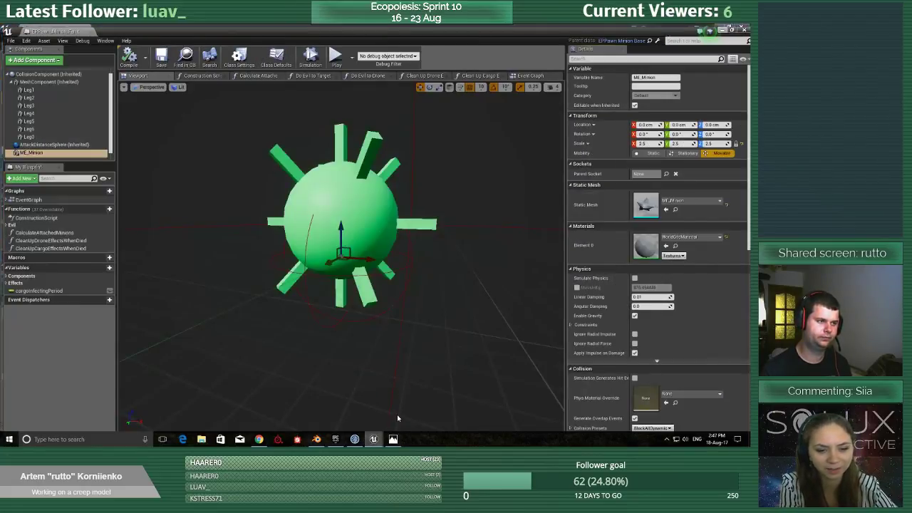
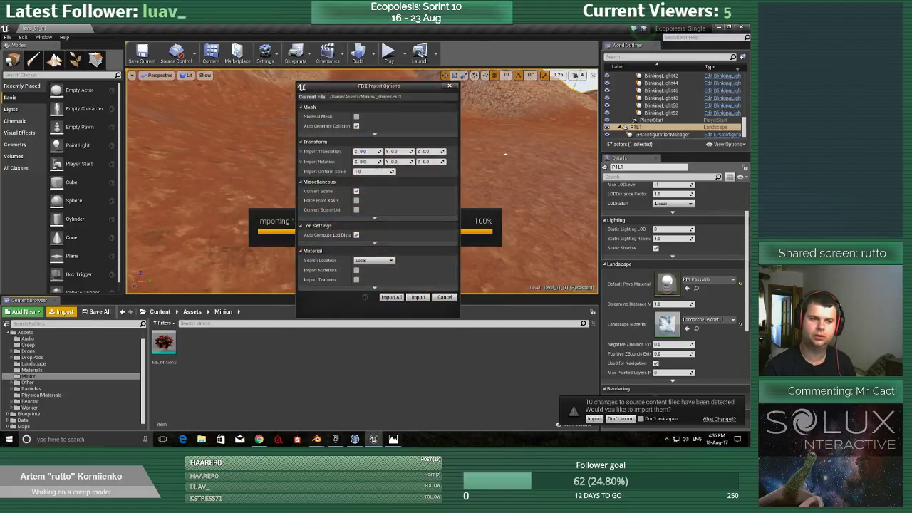
Import _shapeTest3 into the Minion folder with the existing FBX import options and dismiss the message log.
click(391, 297)
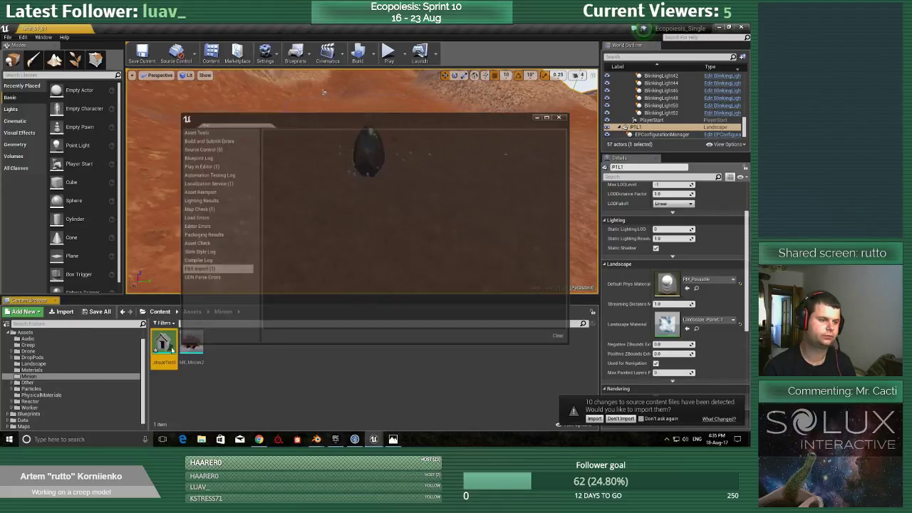
click(563, 116)
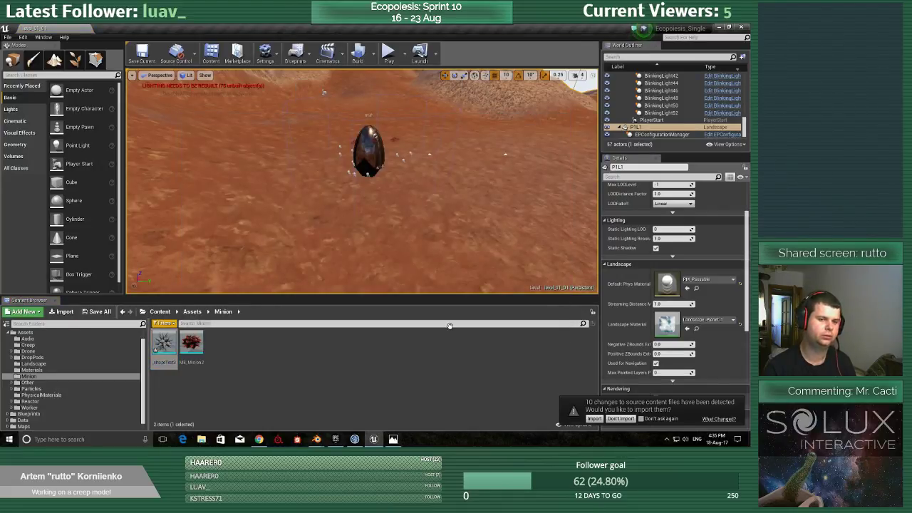
Open the imported _shapeTest3 mesh and assign the MA_Creep material to its material slot.
double_click(172, 344)
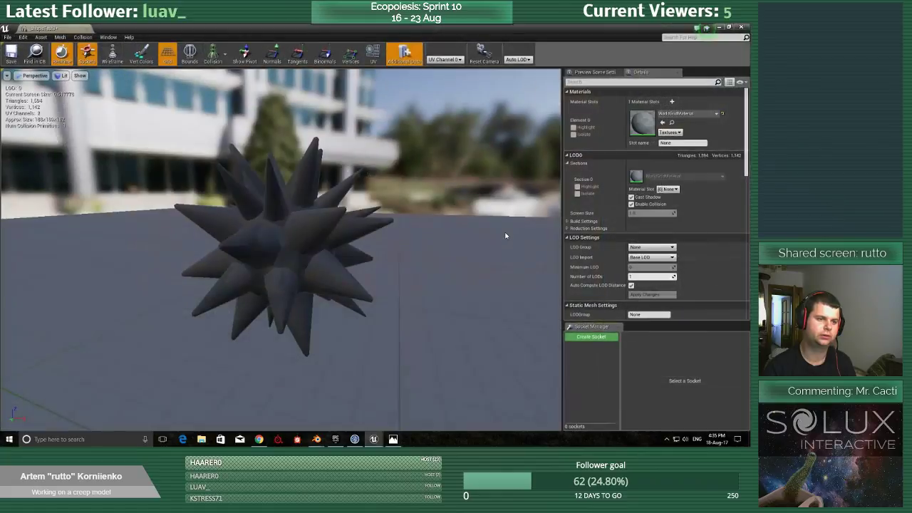
click(689, 114)
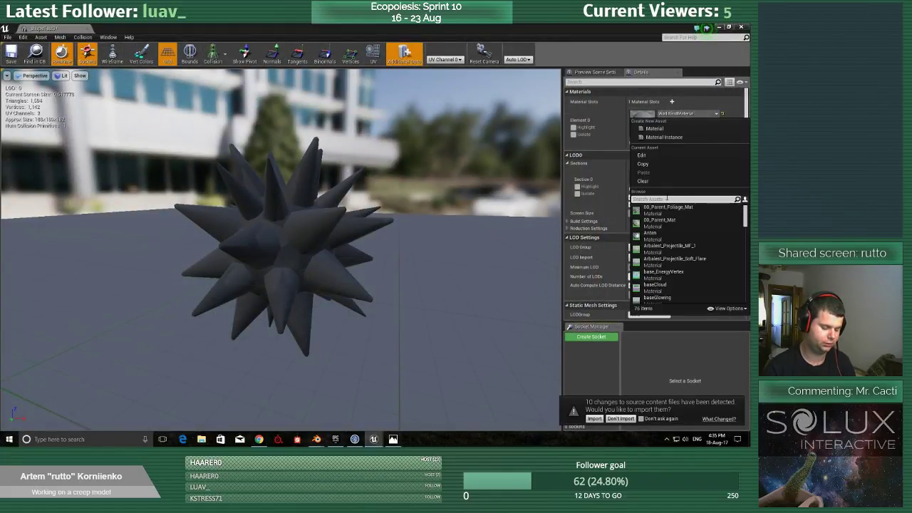
text(creep)
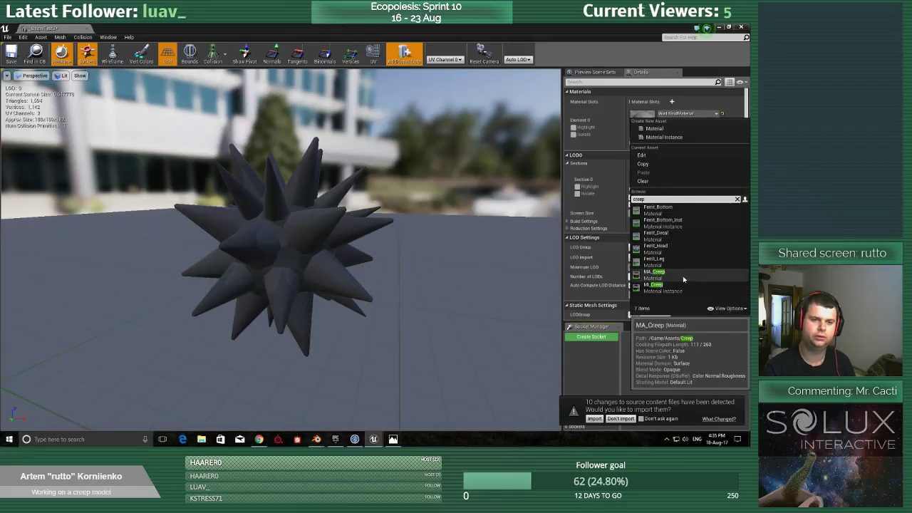
click(683, 278)
mouse_move(281, 218)
mouse_down()
mouse_move(235, 228)
mouse_move(282, 219)
mouse_up()
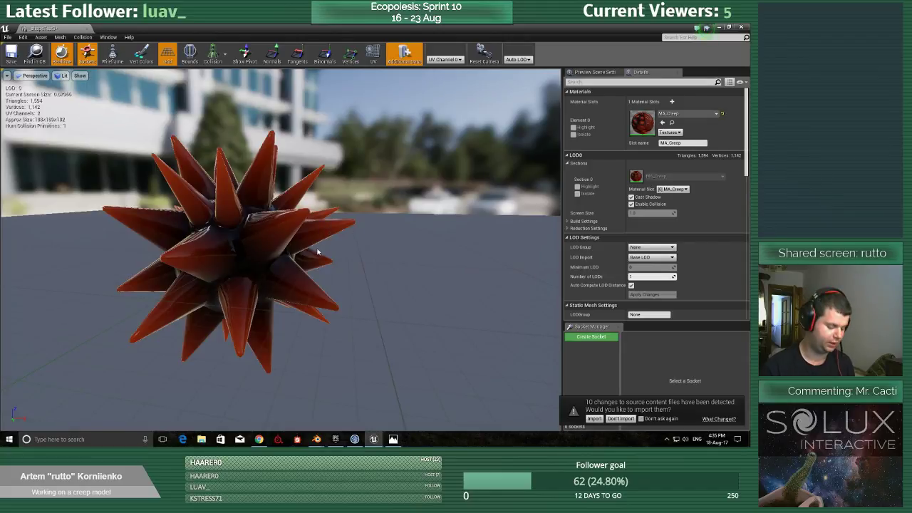
drag(282, 251, 291, 250)
drag(413, 236, 527, 242)
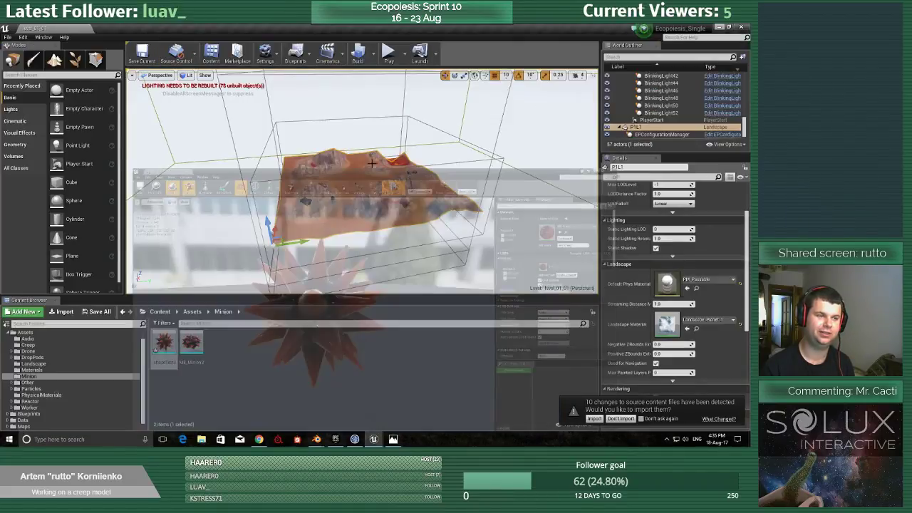
Open the ME_Creep mesh from the Creep folder and examine its spiky head for comparison with the minion.
click(717, 27)
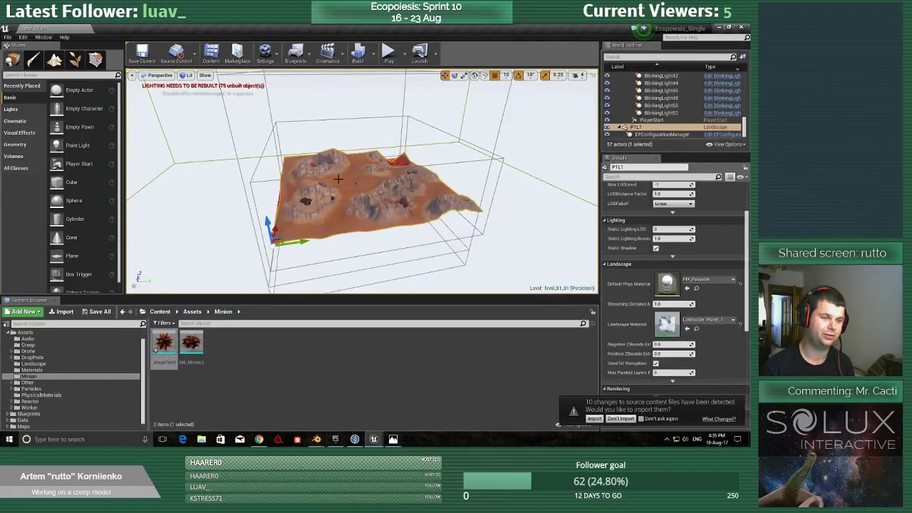
click(44, 345)
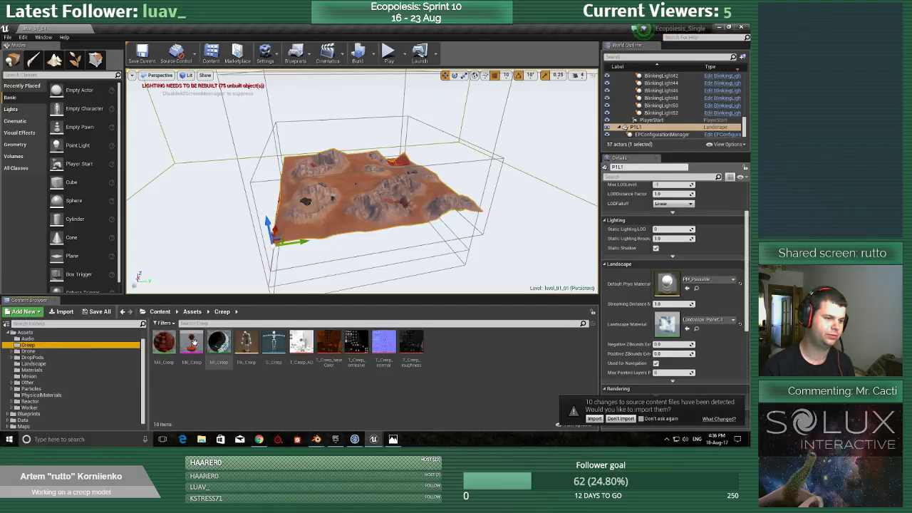
double_click(193, 343)
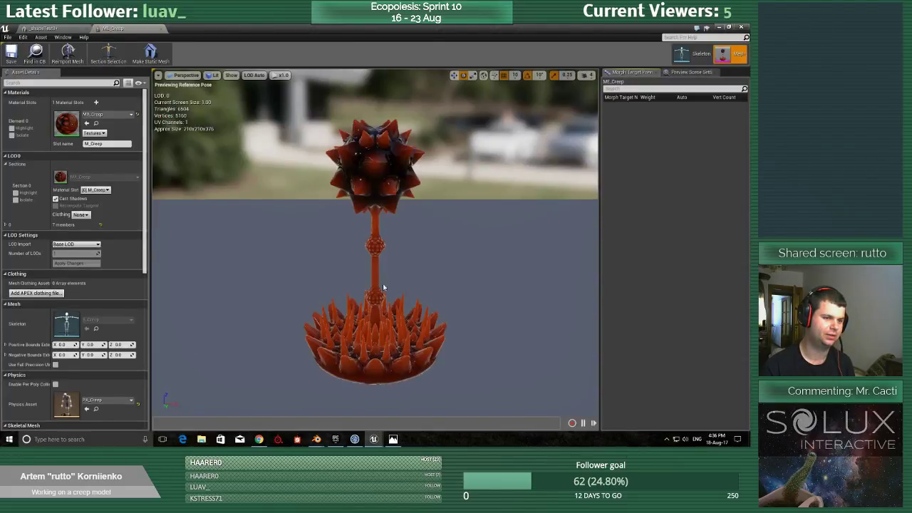
drag(357, 262, 376, 255)
key(f)
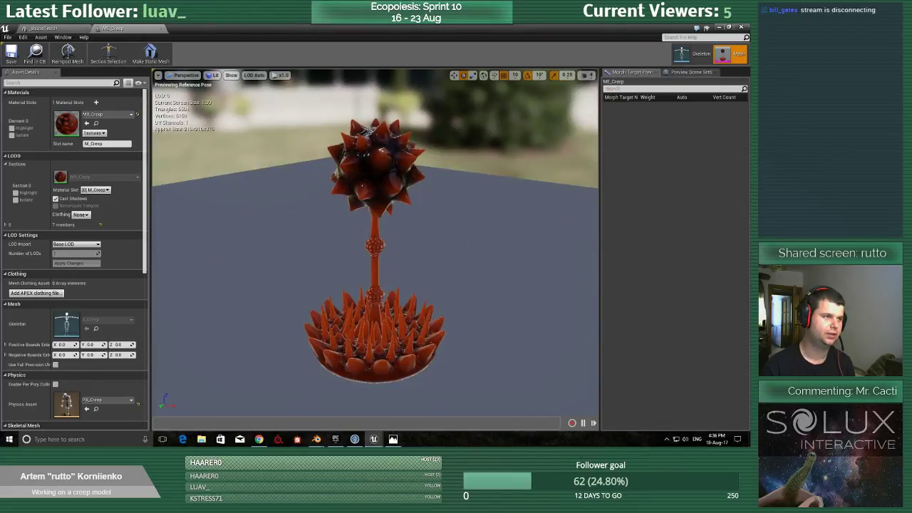
Save the _shapeTest3 mesh and close the ME_Creep mesh editor.
click(49, 29)
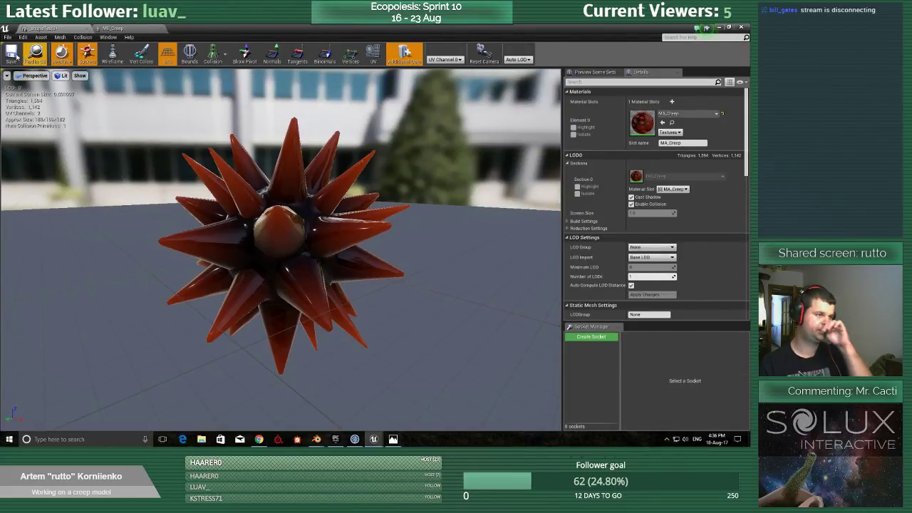
click(12, 55)
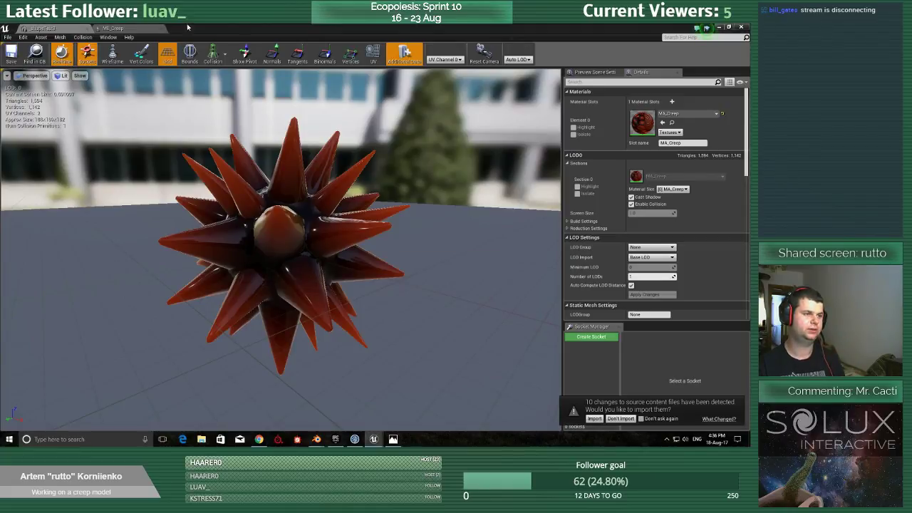
click(136, 28)
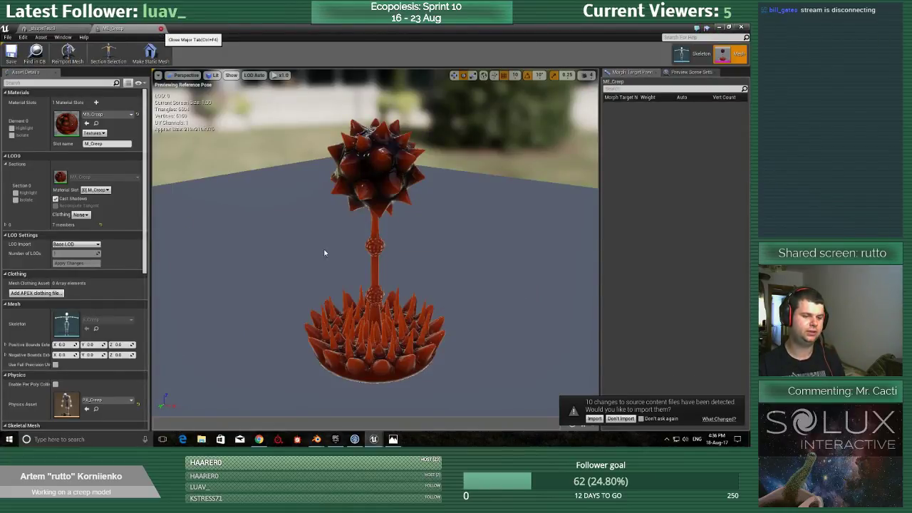
click(161, 28)
Open the EPPawn_Minion_Ferrit blueprint from the Minions folder under Blueprints/Pawns.
click(715, 28)
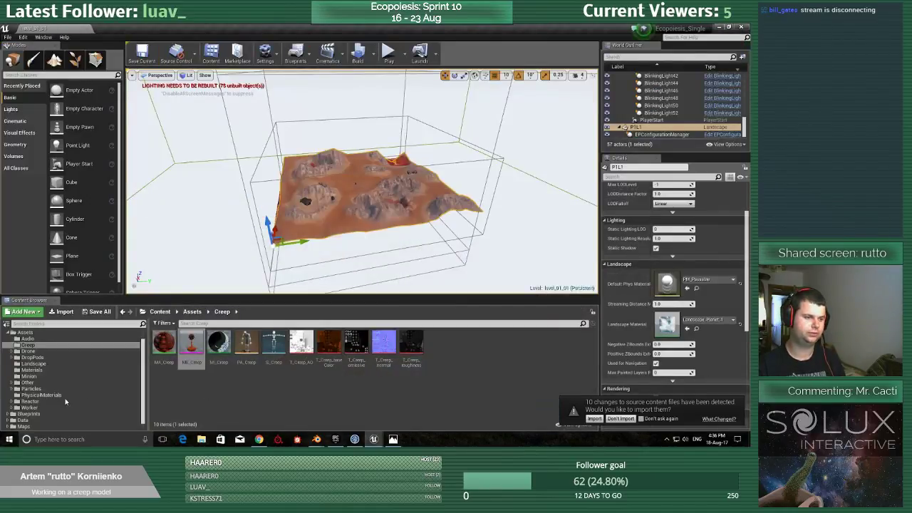
click(32, 414)
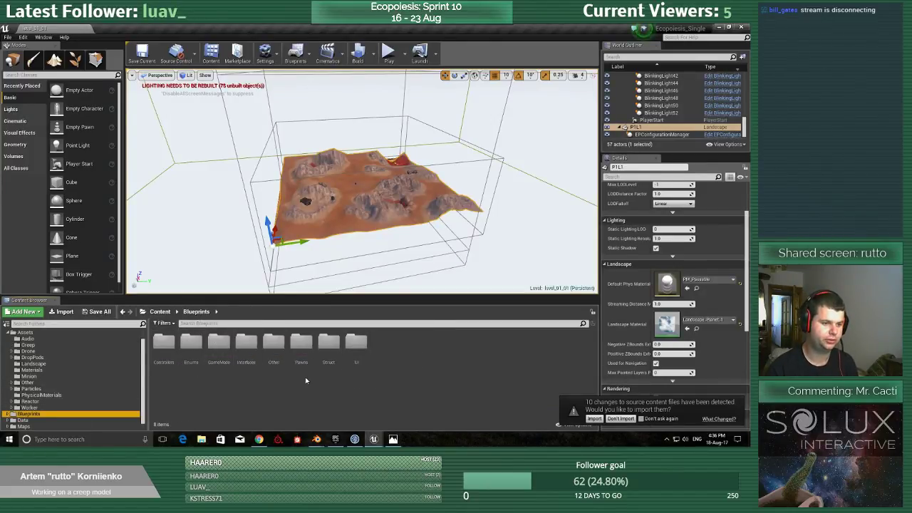
click(307, 346)
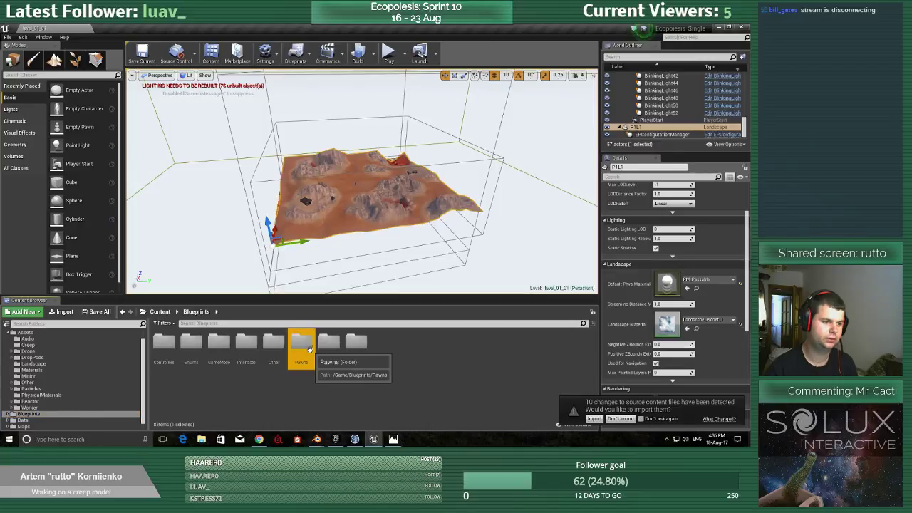
double_click(305, 344)
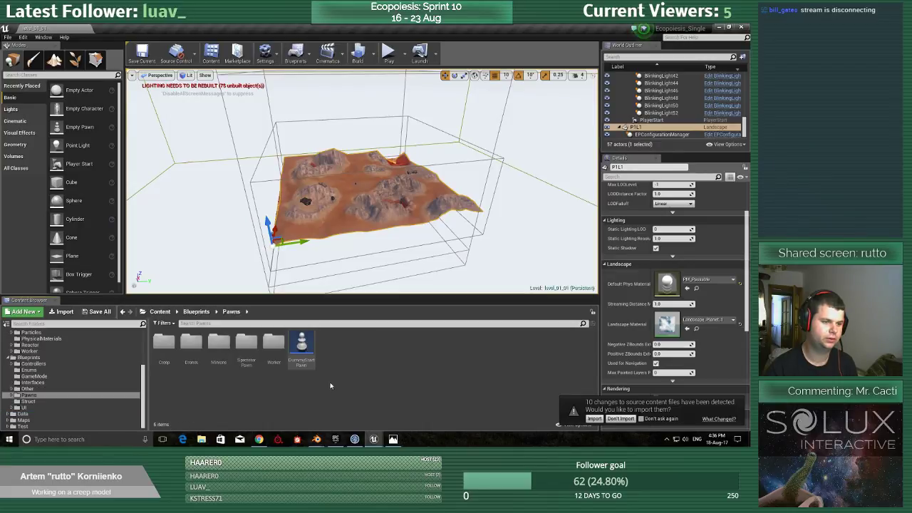
double_click(218, 343)
double_click(192, 345)
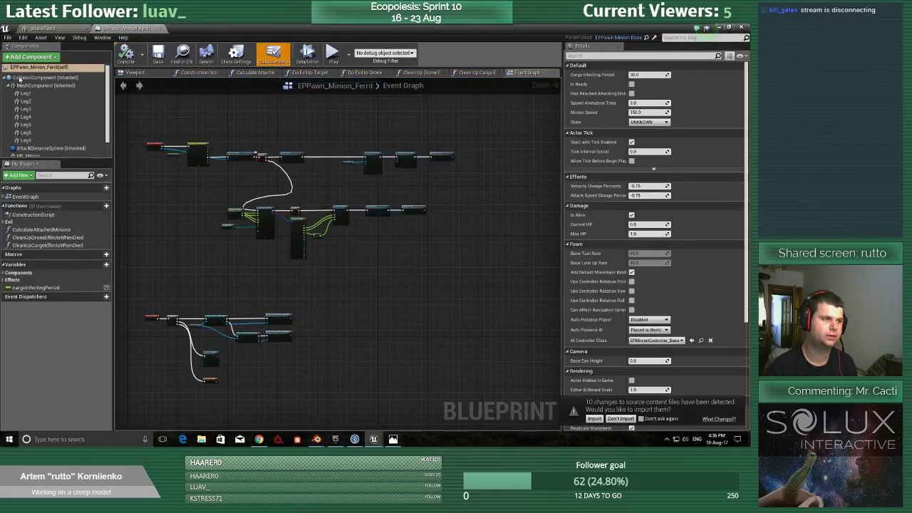
Set the ME_Minion component's static mesh to _shapeTest3, then compile and save the blueprint.
click(29, 155)
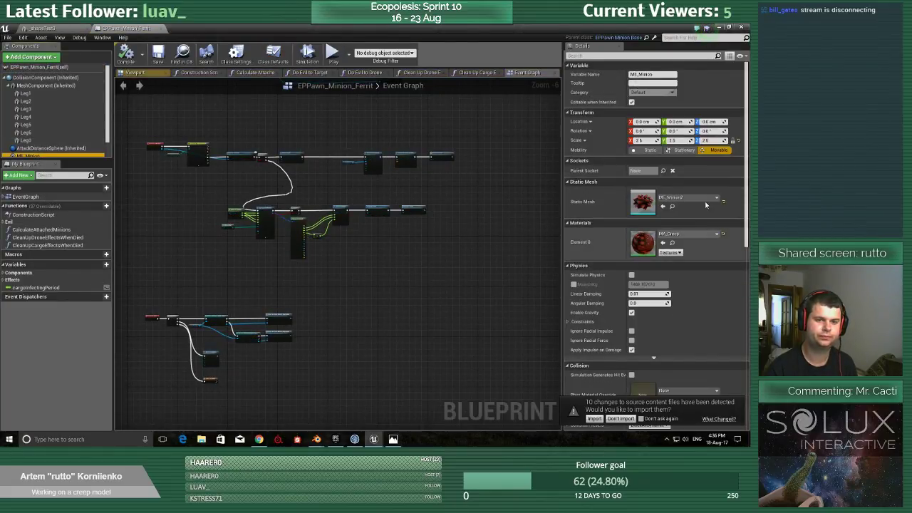
click(686, 197)
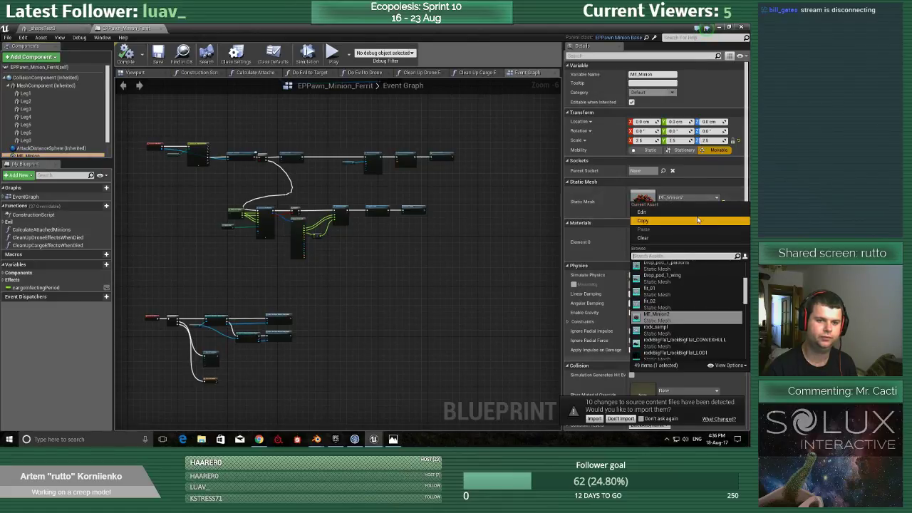
right_drag(697, 294, 697, 301)
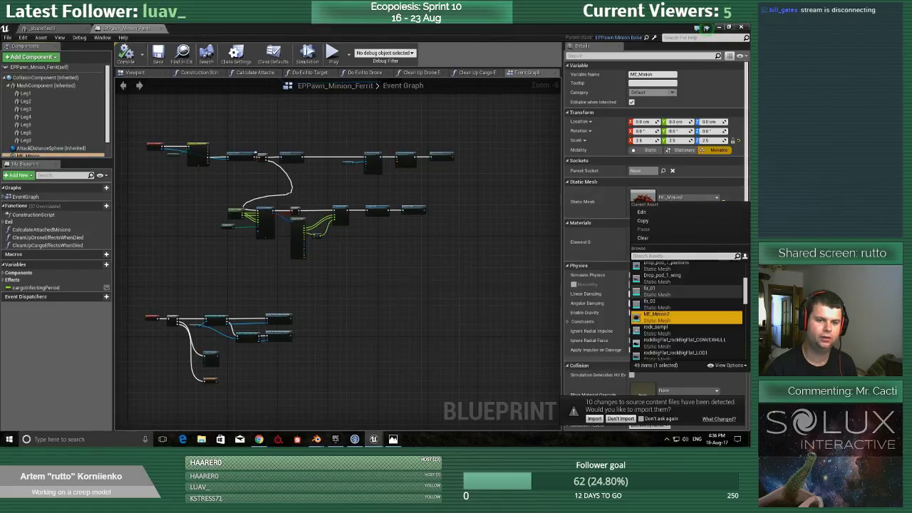
scroll(696, 301, up, 6)
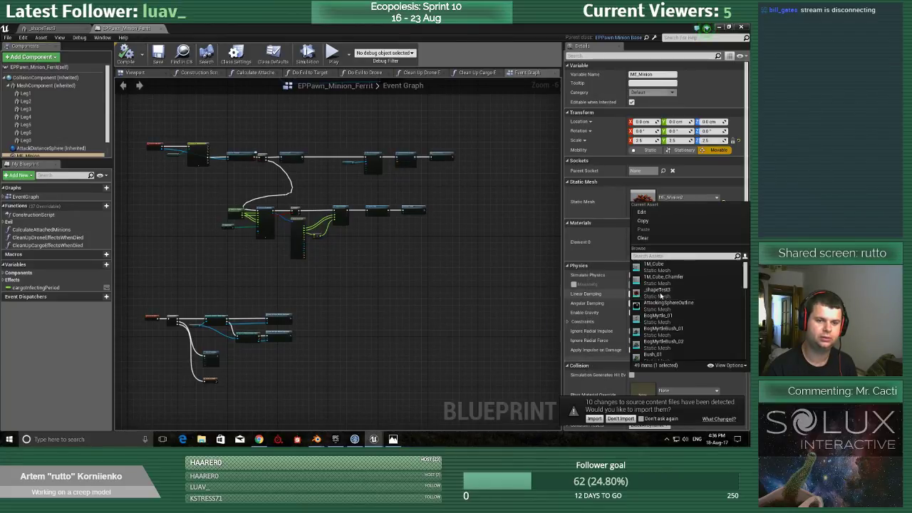
click(666, 292)
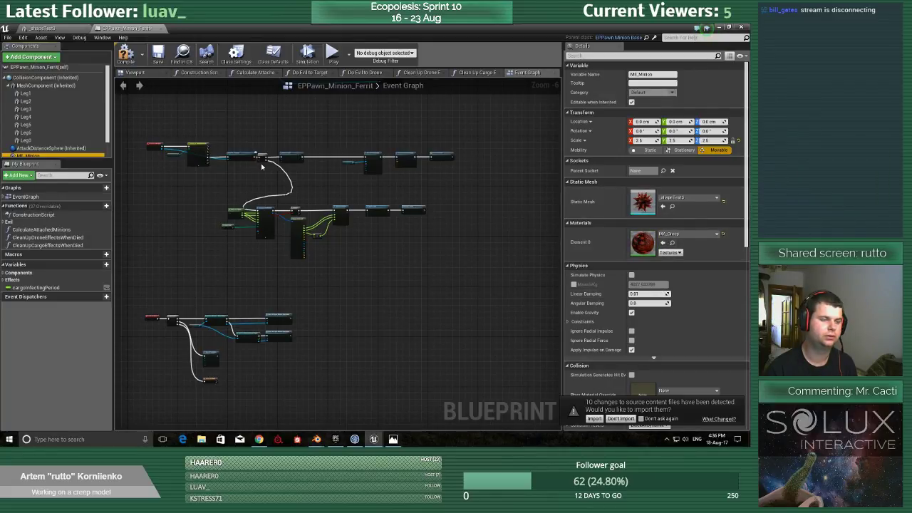
click(161, 57)
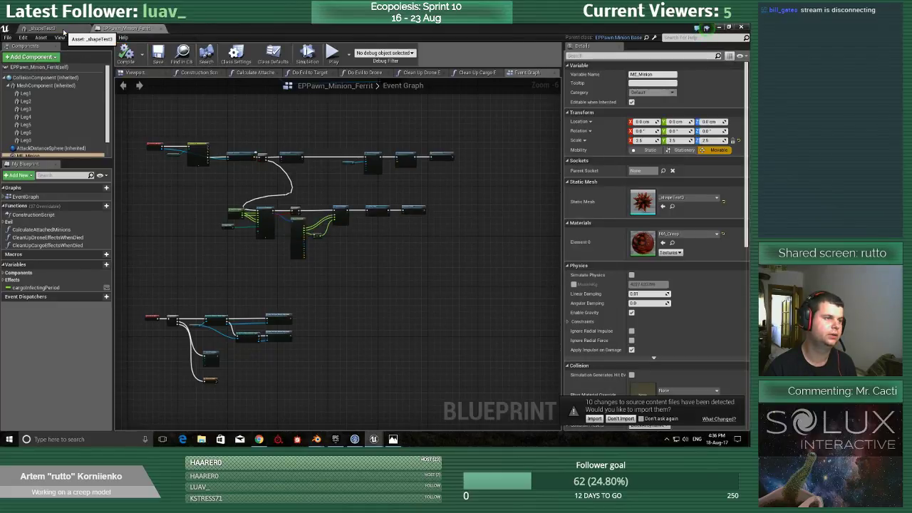
Delete the old ME_Minion2 mesh from the Minion assets folder.
click(64, 32)
click(721, 27)
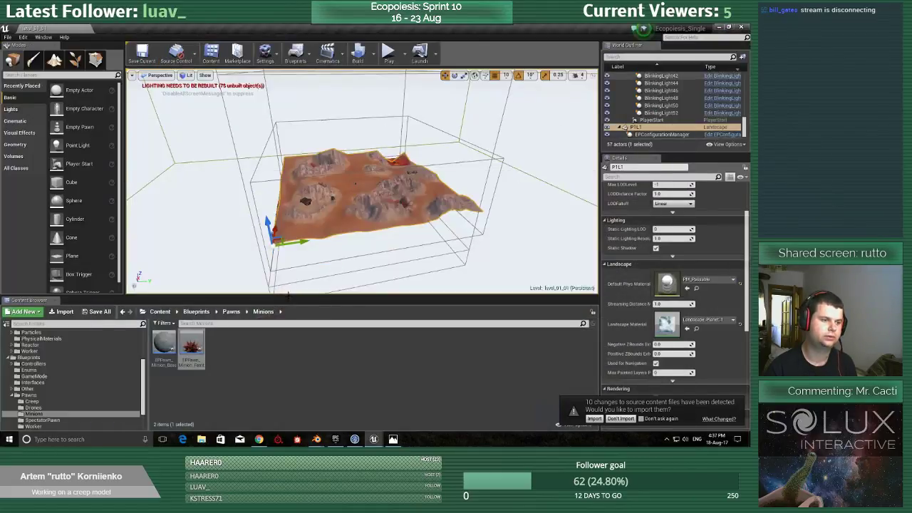
scroll(36, 356, up, 2)
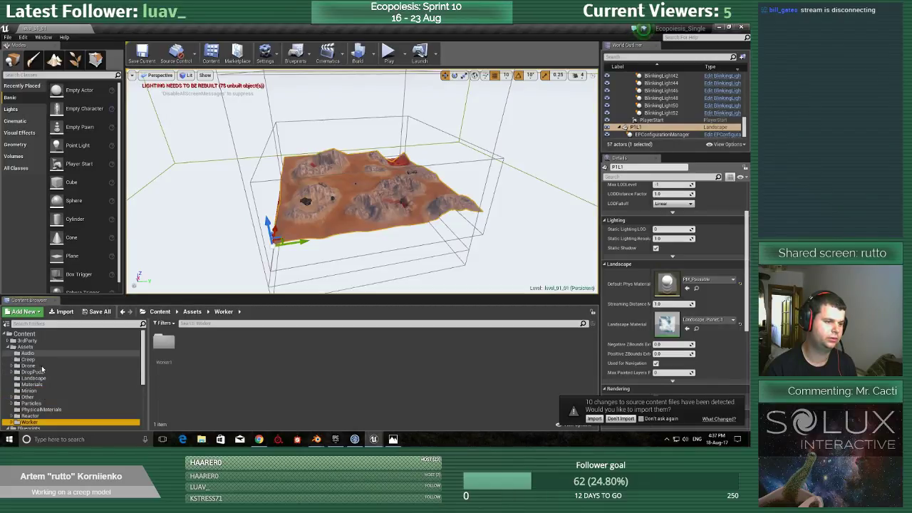
click(38, 359)
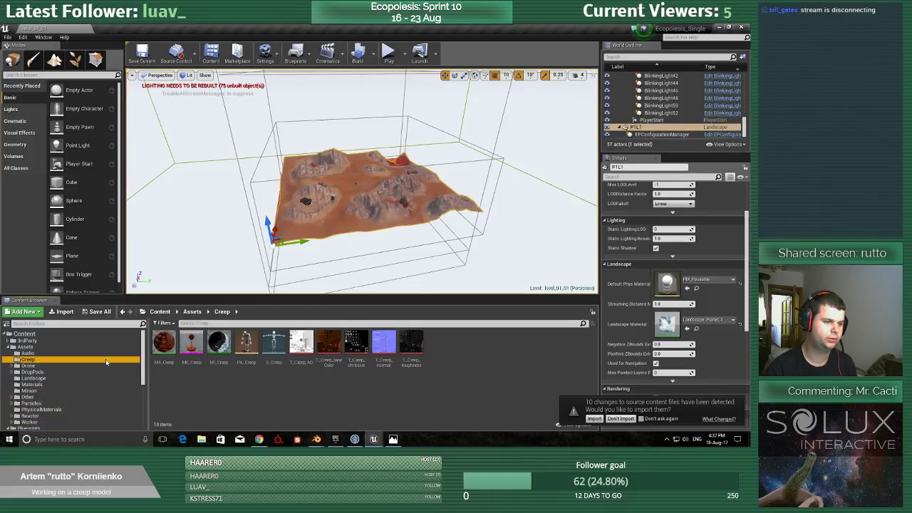
click(28, 390)
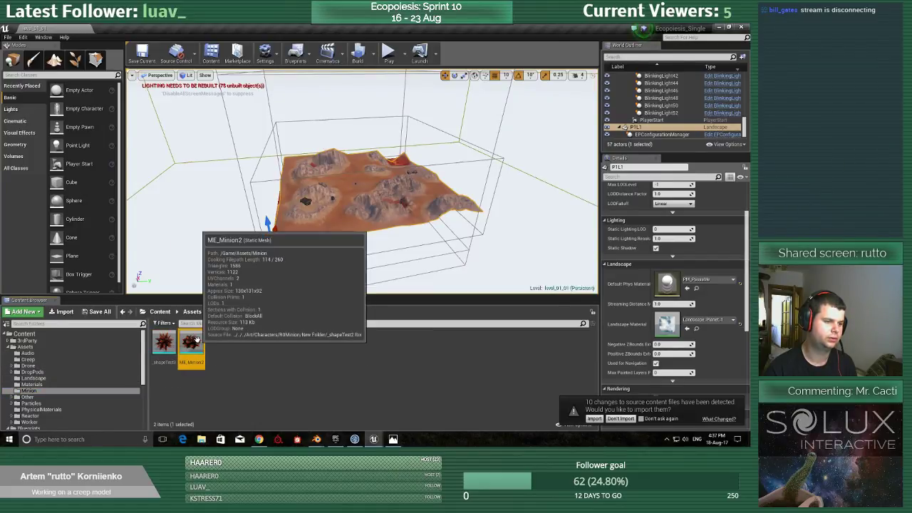
click(191, 342)
key(F2)
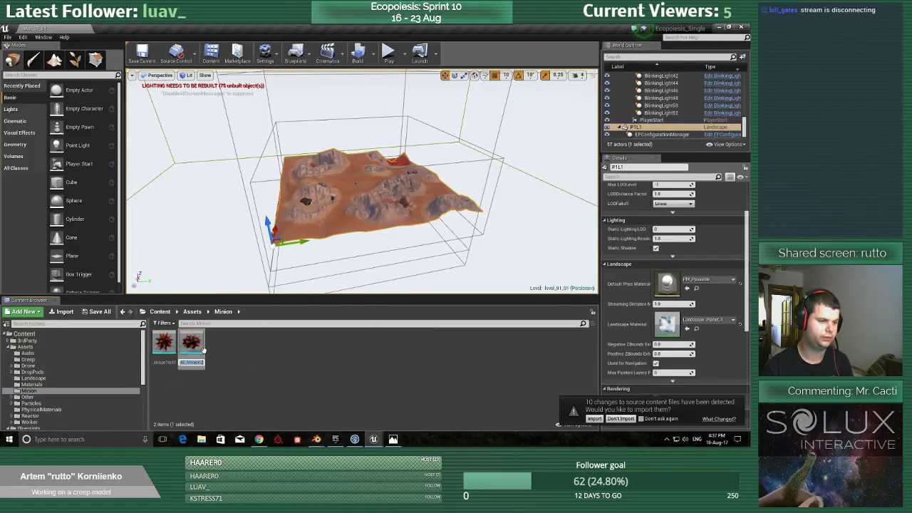
click(198, 345)
key(Delete)
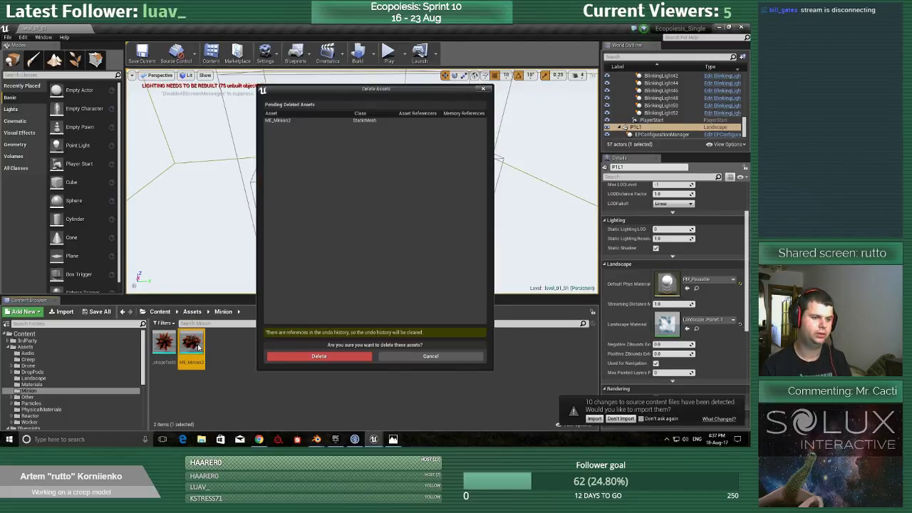
click(313, 355)
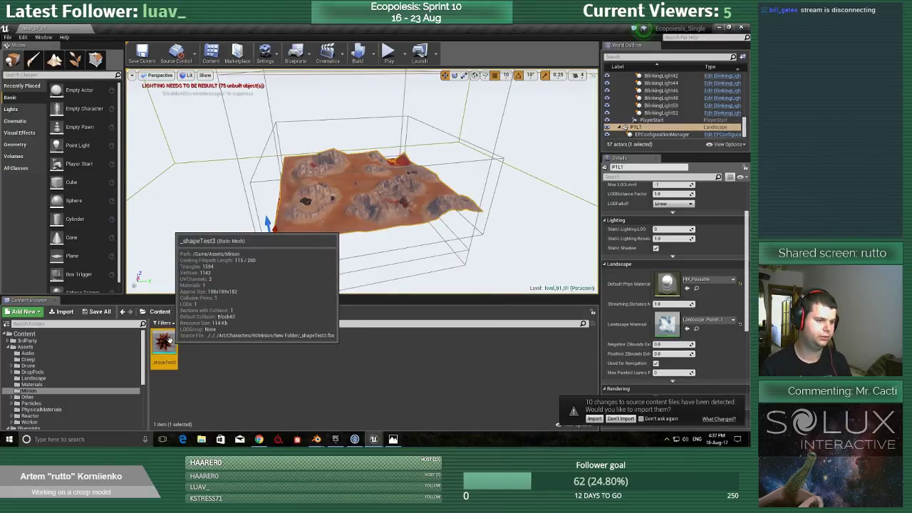
Rename the _shapeTest3 mesh in the Minion folder to ME_Minion.
key(F2)
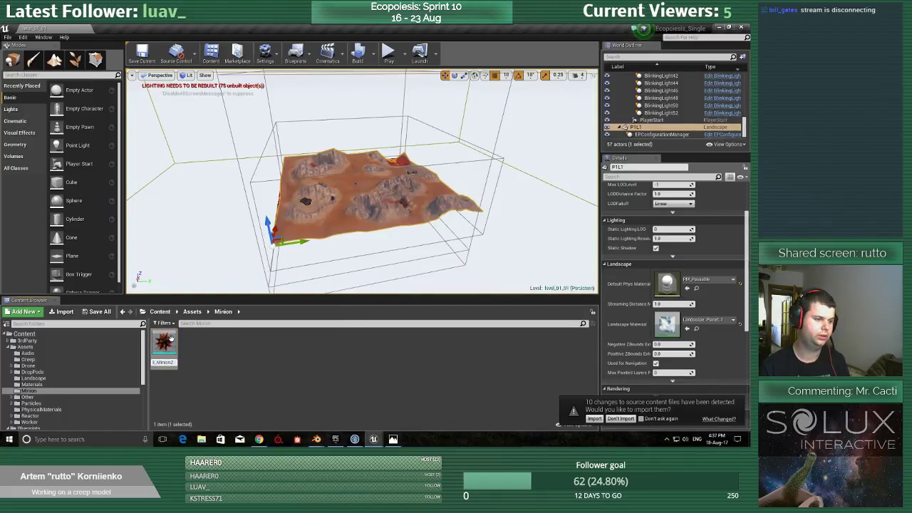
text(ME_Minion)
key(Return)
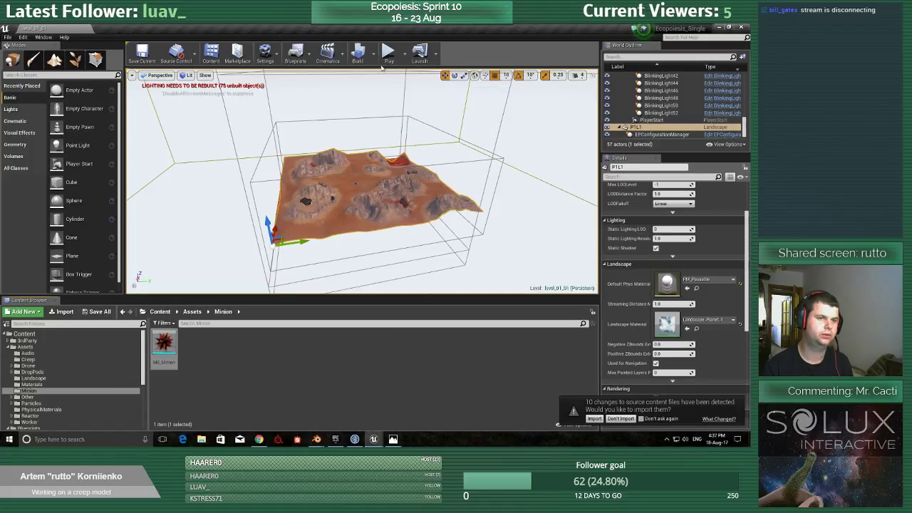
Play-test the level full-screen, spawning a minion, moving the worker around it, and inspecting the new spiky mesh up close.
click(389, 55)
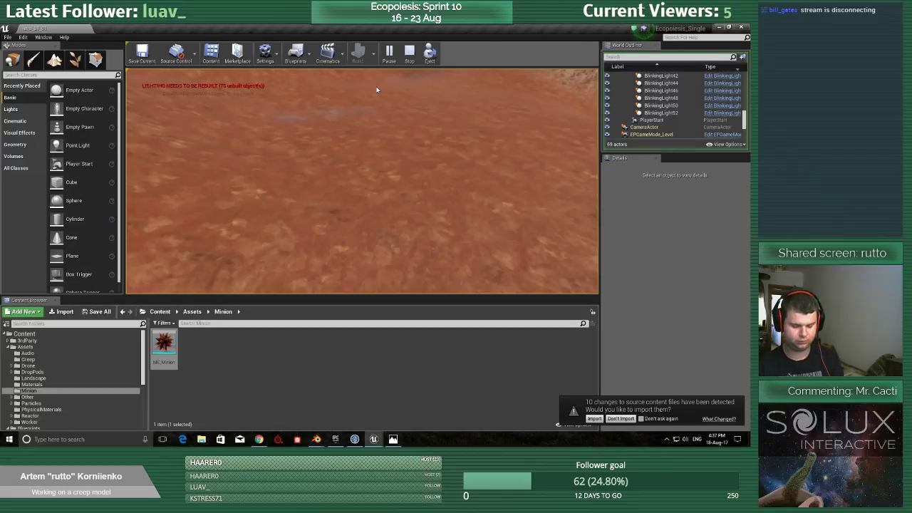
key(F11)
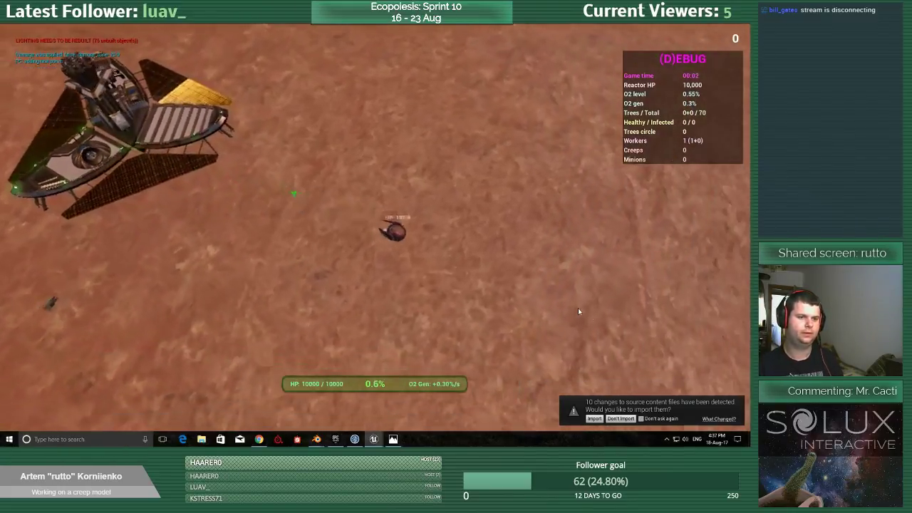
click(519, 215)
right_click(248, 266)
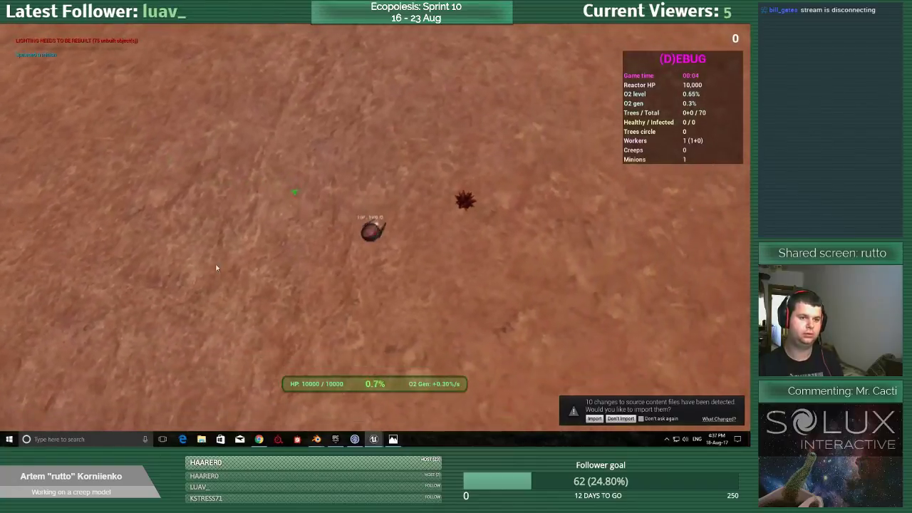
right_click(549, 146)
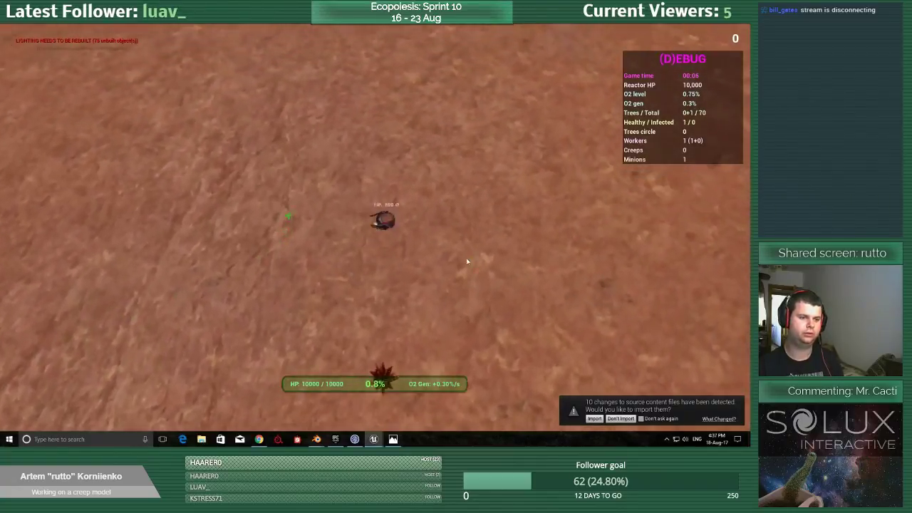
right_click(460, 295)
scroll(385, 306, up, 5)
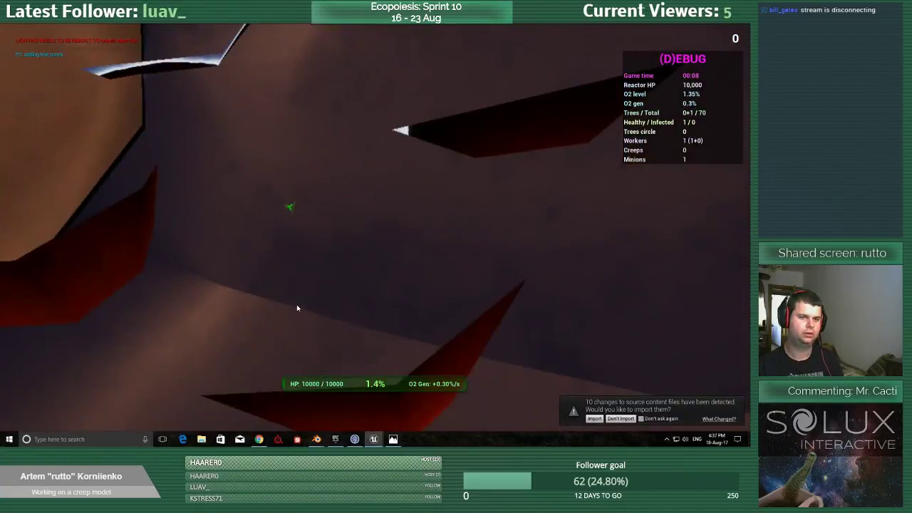
scroll(297, 307, down, 5)
Spawn two more minions while moving the worker across the terrain, then end the play session and restore the editor layout.
right_click(149, 227)
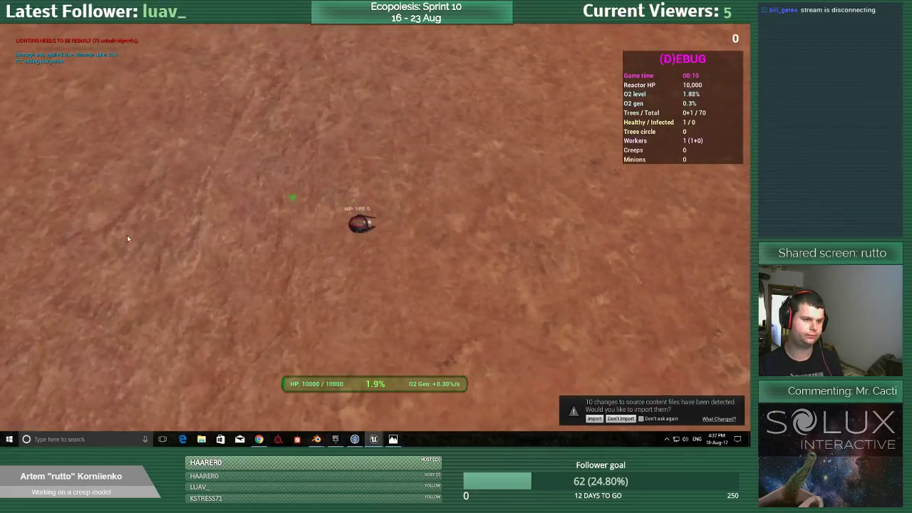
click(122, 255)
right_click(464, 119)
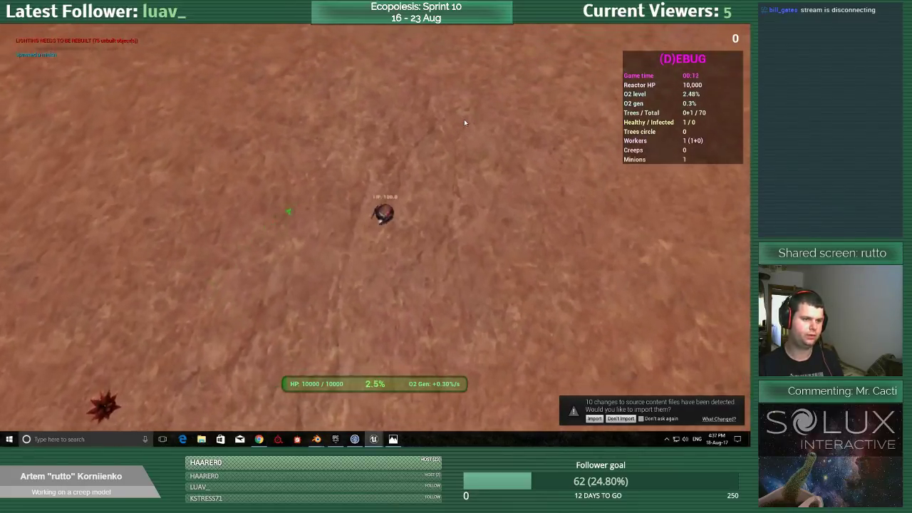
click(483, 107)
right_click(109, 105)
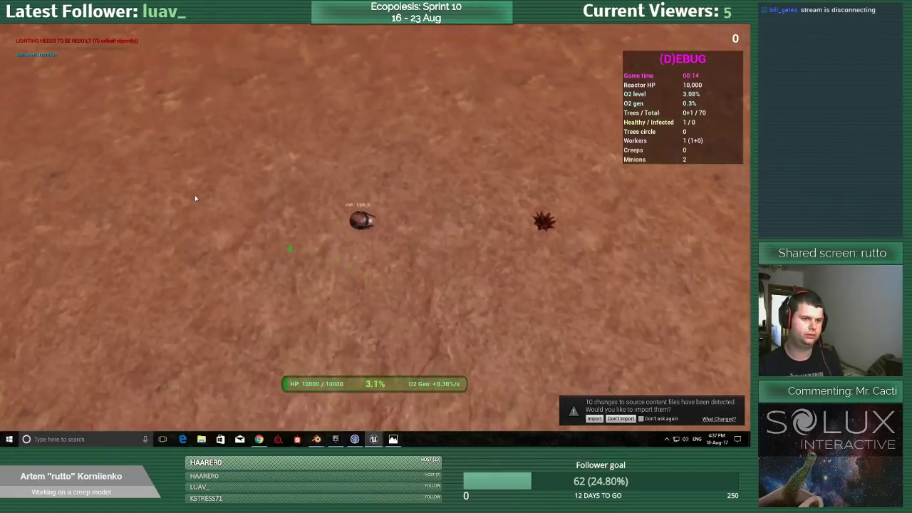
right_click(598, 332)
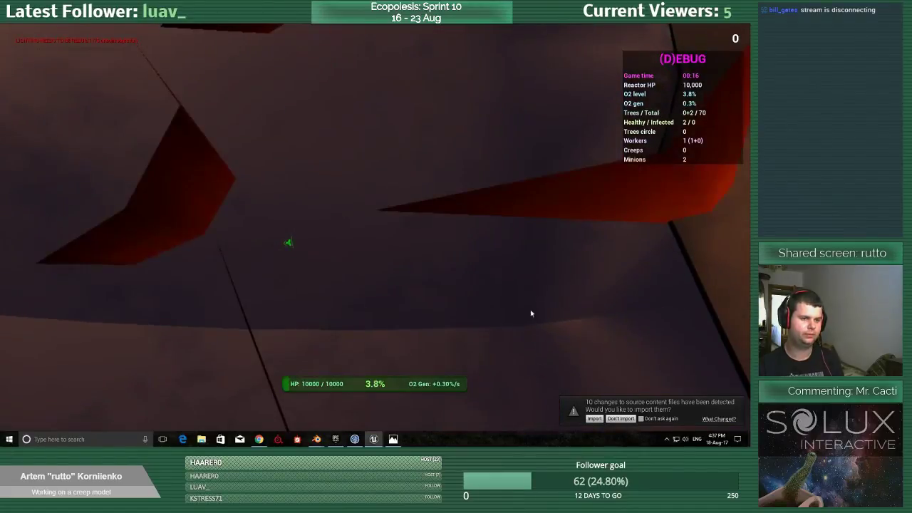
click(513, 300)
key(Escape)
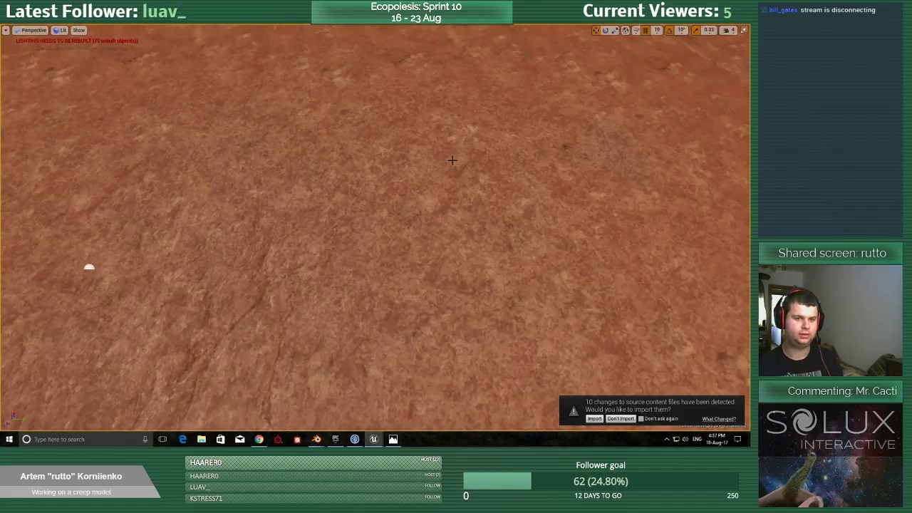
key(F11)
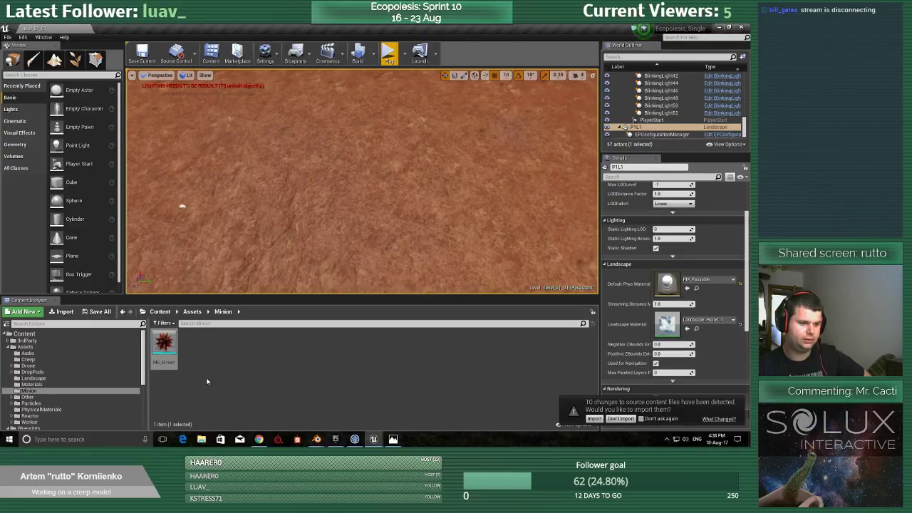
Open a Git Bash terminal in the Ecopoiesis project folder and close the Unreal Editor.
click(205, 442)
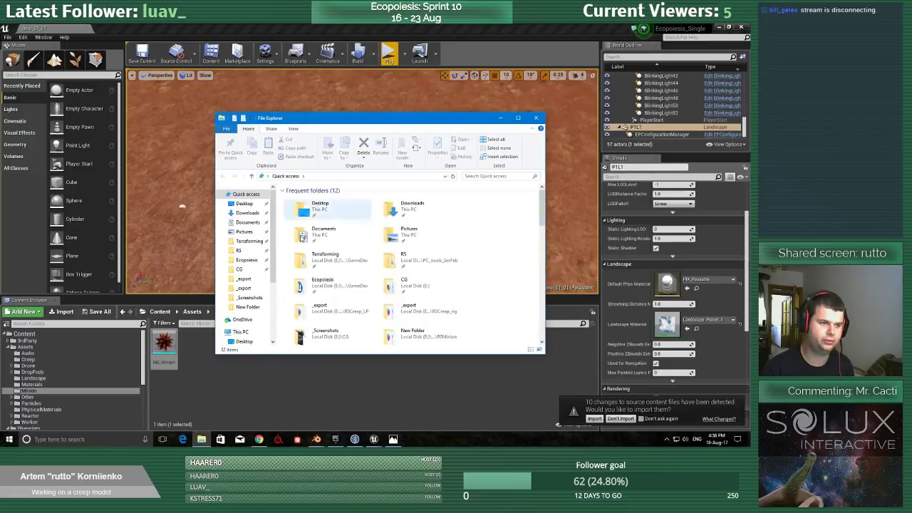
click(251, 259)
right_click(355, 314)
click(392, 268)
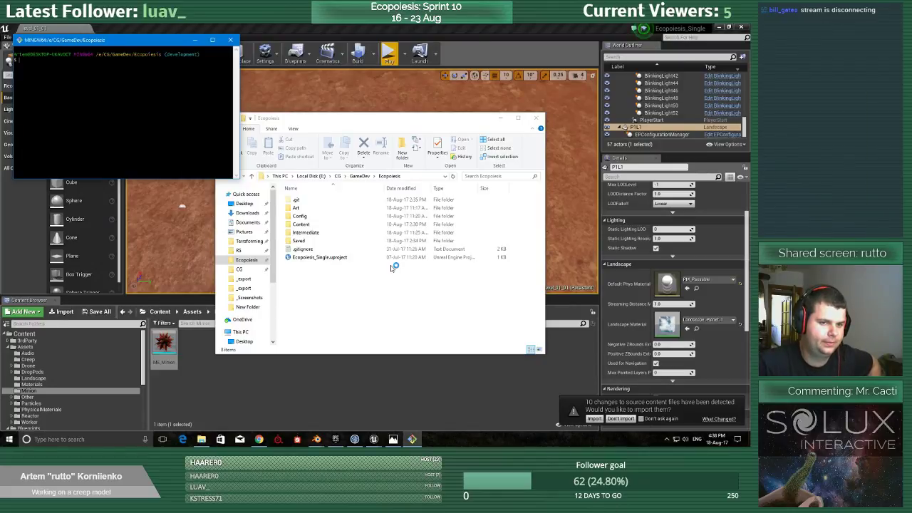
click(739, 27)
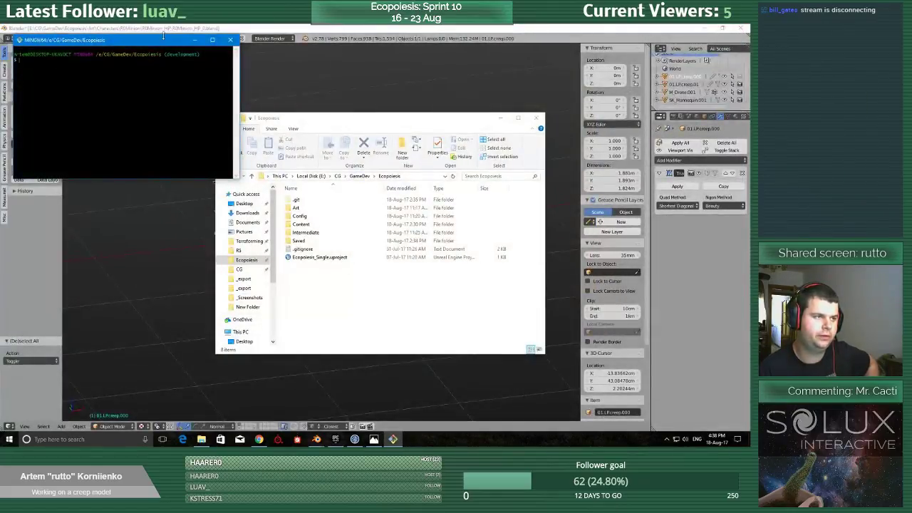
Enlarge the Git Bash window and check the repository's pending changes with git status.
drag(164, 37, 231, 59)
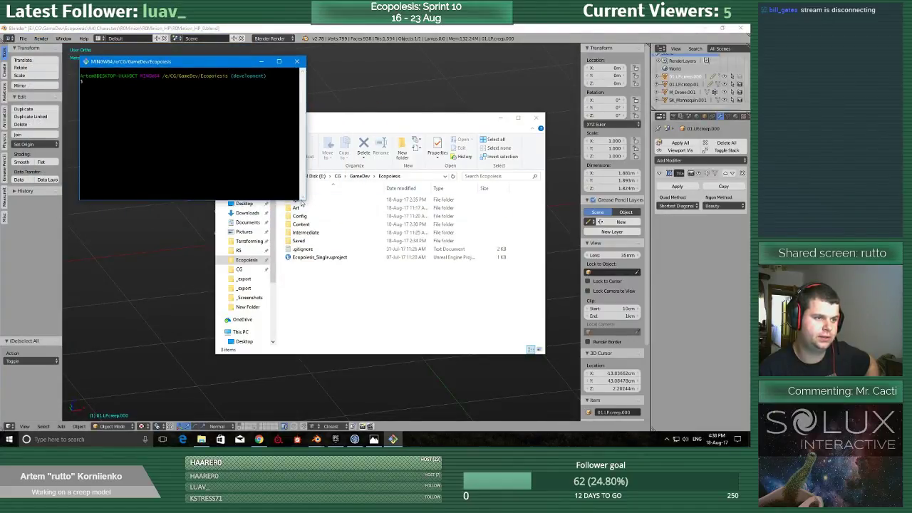
drag(302, 202, 501, 378)
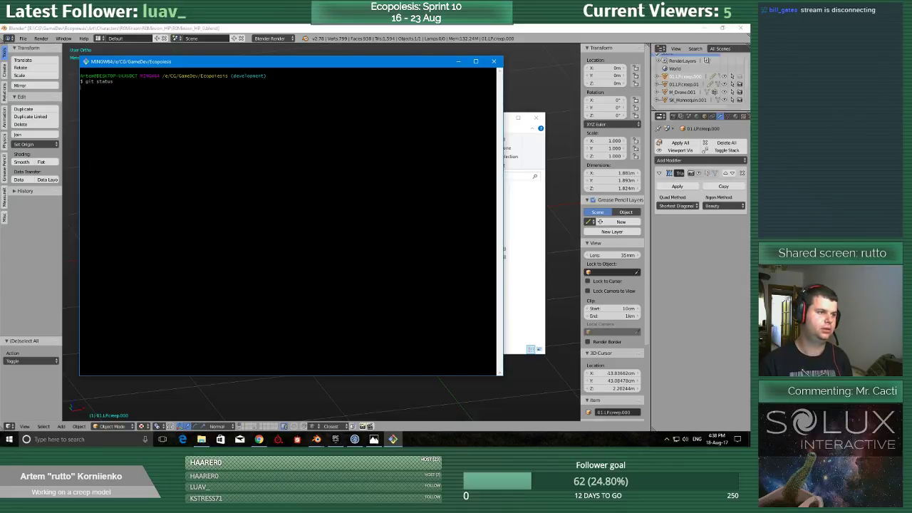
key(Return)
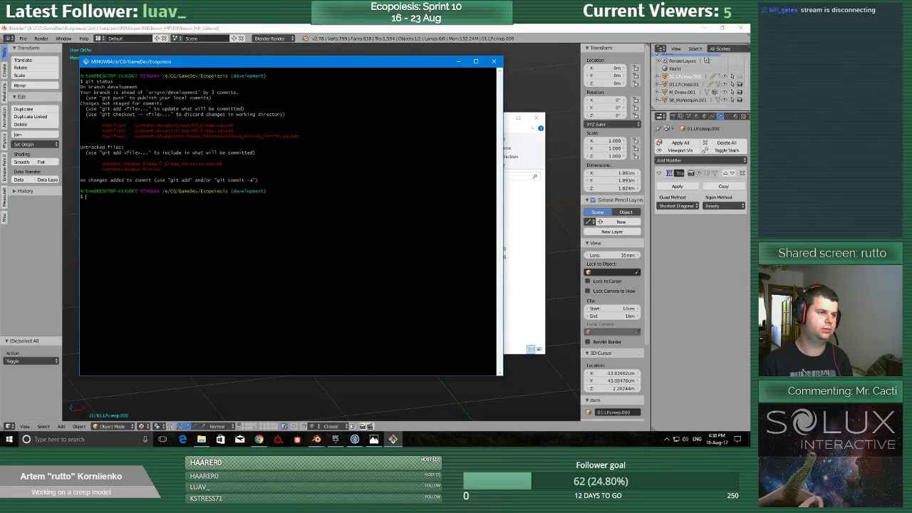
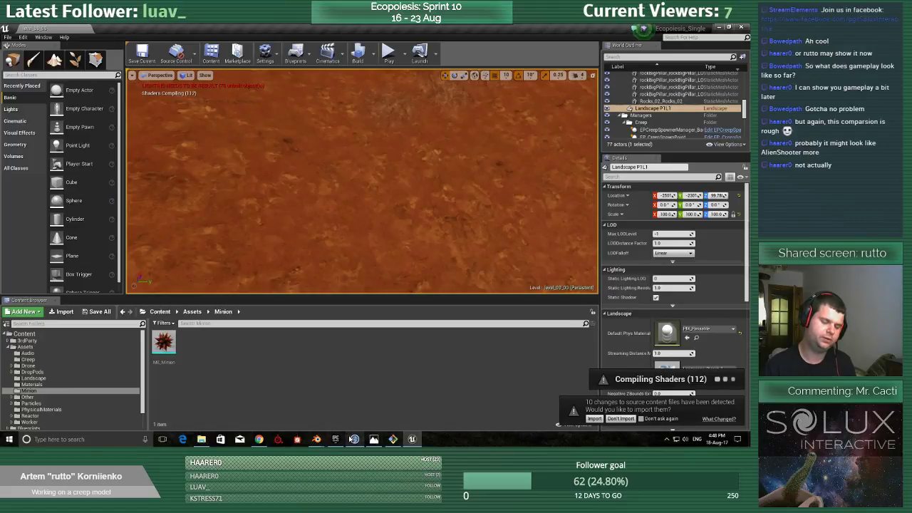
Start a play session with the viewport maximized and steer the worker across the open terrain.
mouse_move(357, 440)
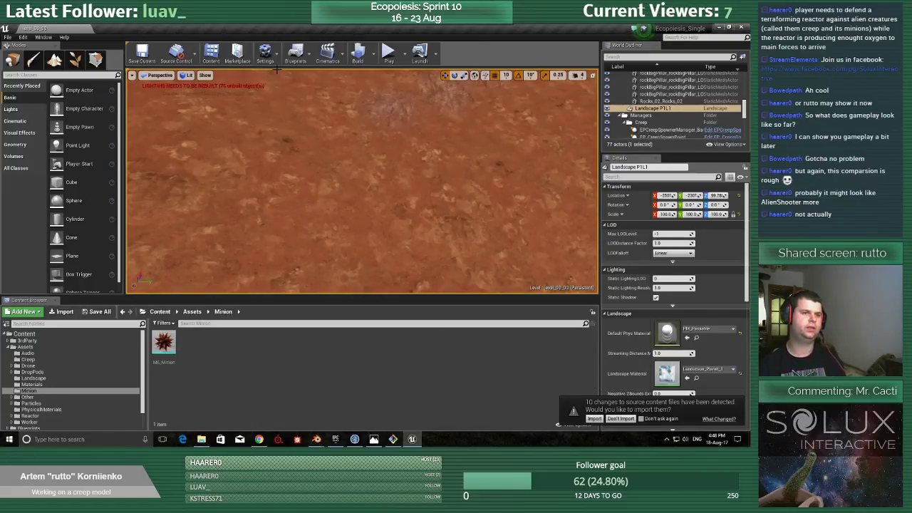
key(F11)
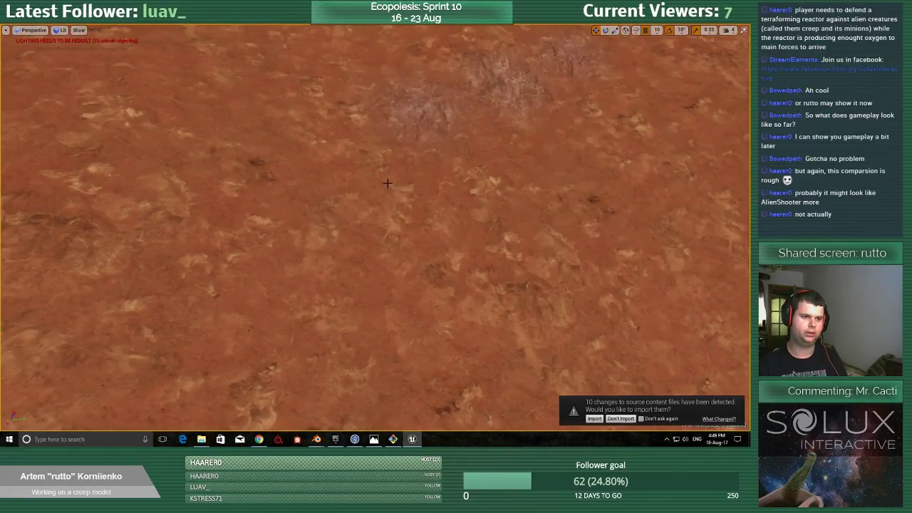
key(alt+p)
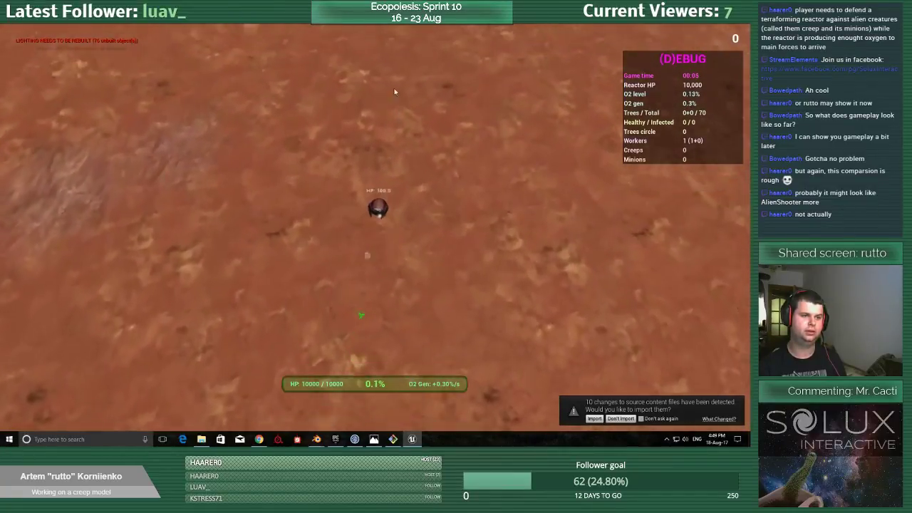
key(w)
key(a)
key(s)
key(d)
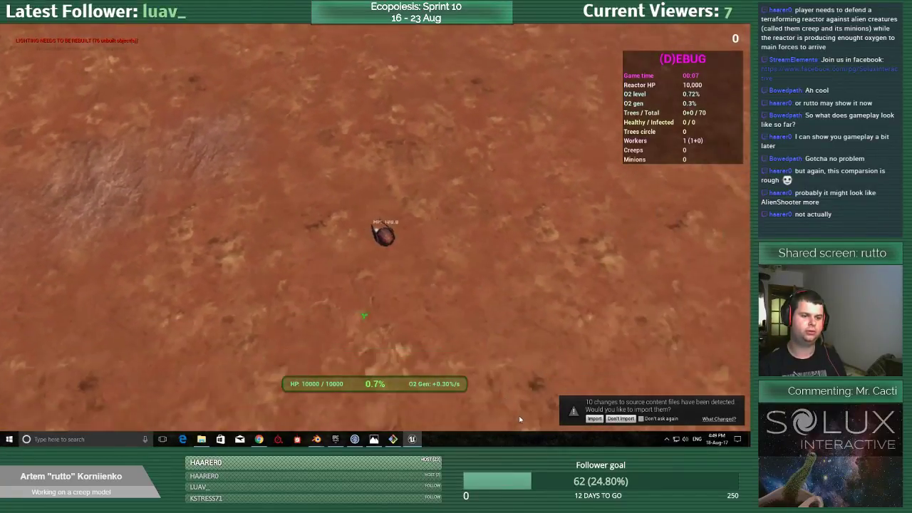
key(s)
key(a)
key(d)
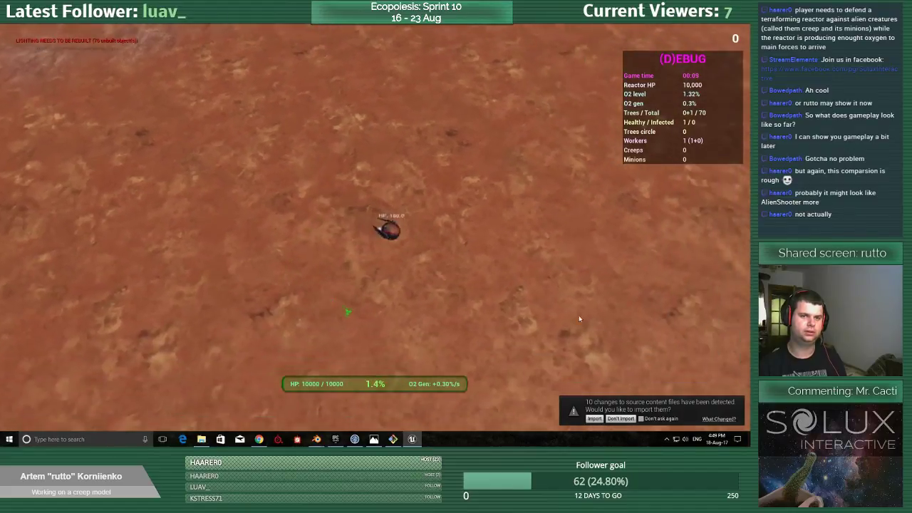
Drive the worker back to the reactor and circle around its solar panels.
key(s)
key(a)
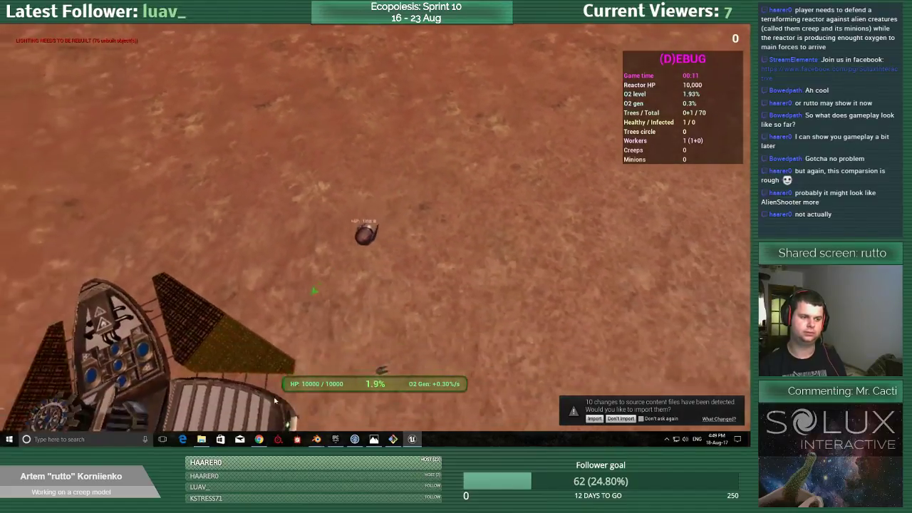
key(a)
key(s)
key(a)
key(w)
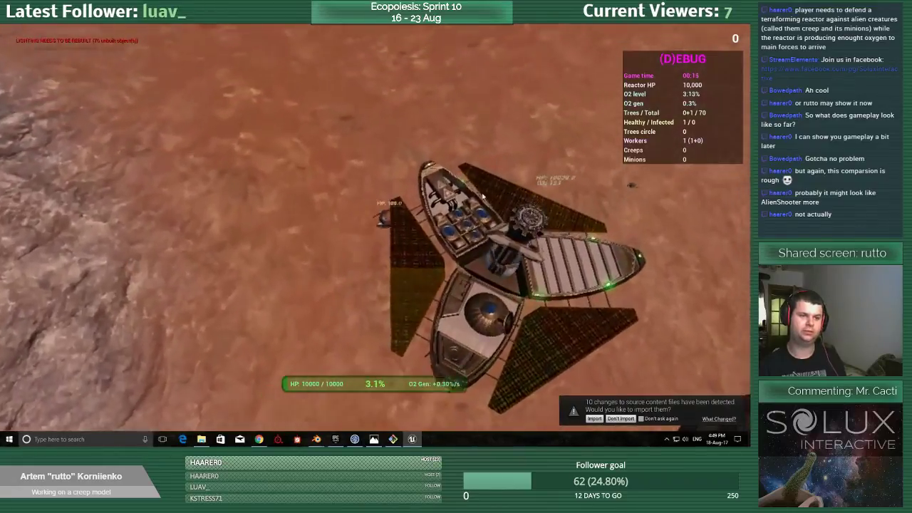
Move the worker away from the reactor to explore the terrain beyond it.
key(w)
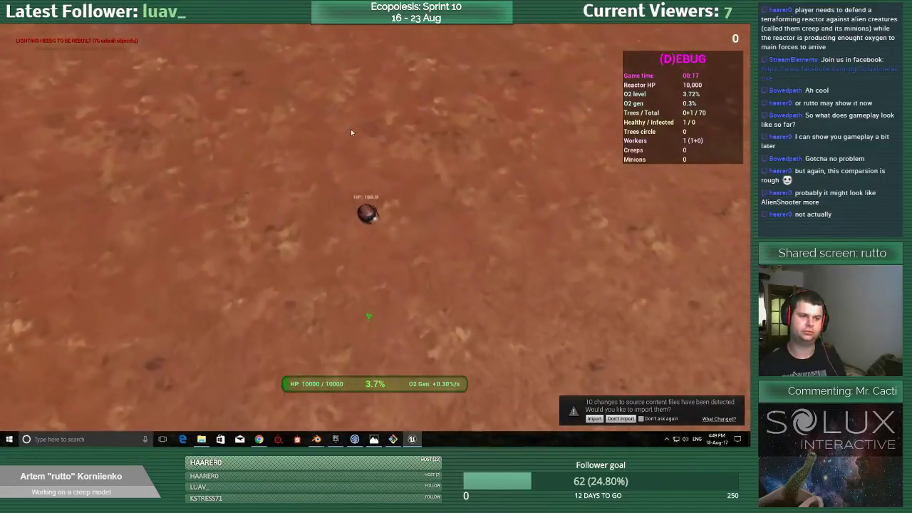
key(d)
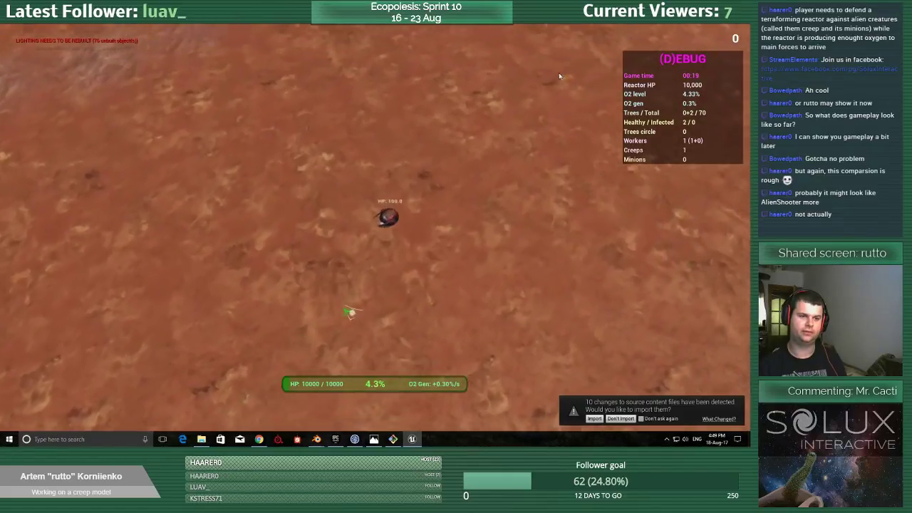
key(w)
key(d)
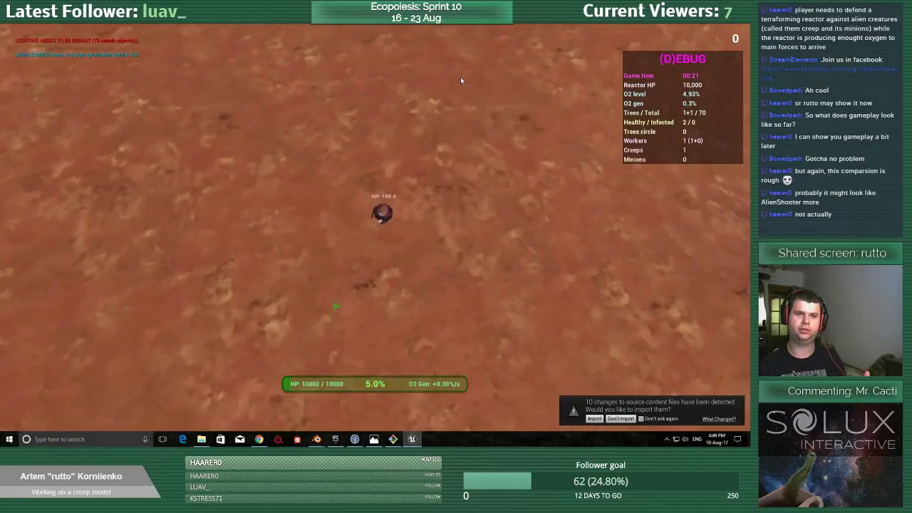
key(w)
key(a)
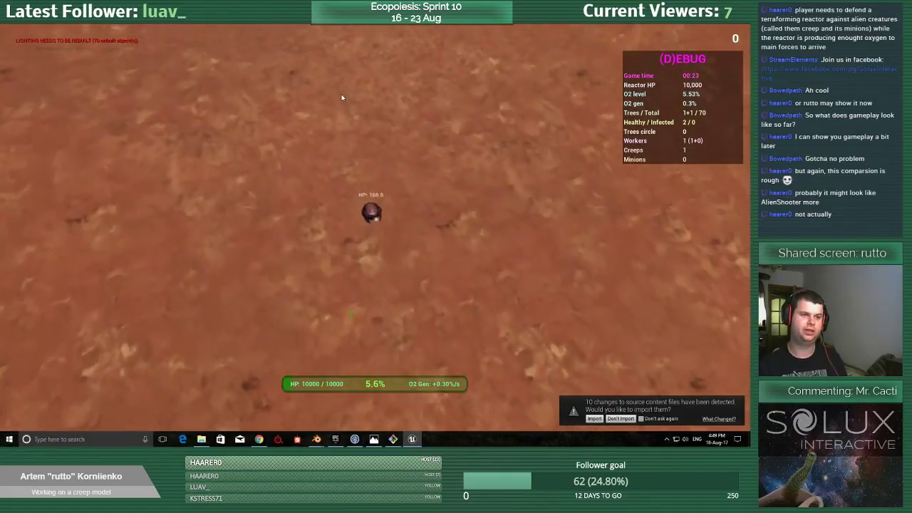
key(w)
key(a)
key(d)
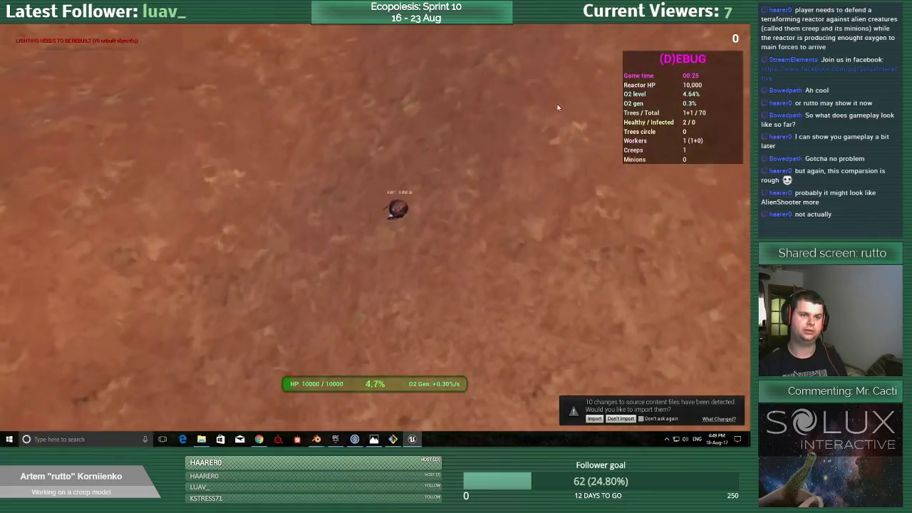
Return the worker from the outlying terrain to the reactor area.
key(s)
key(a)
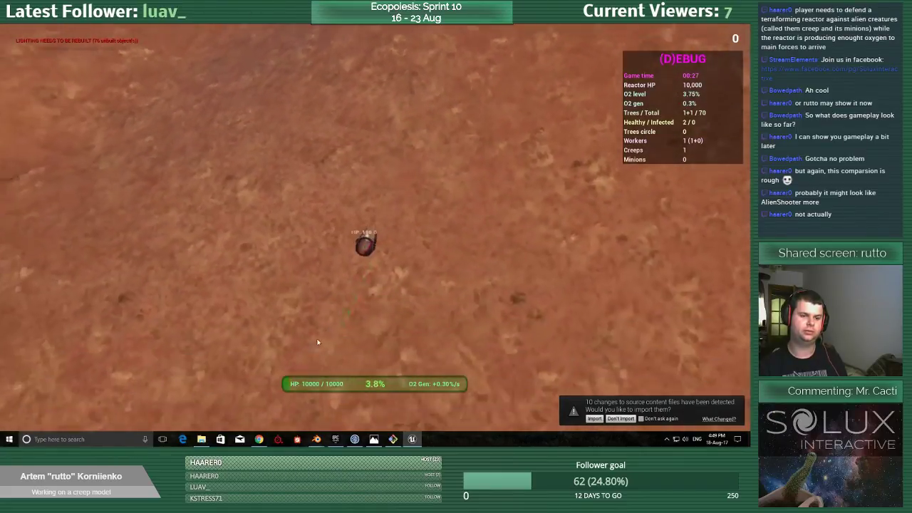
key(s)
key(a)
key(s)
key(d)
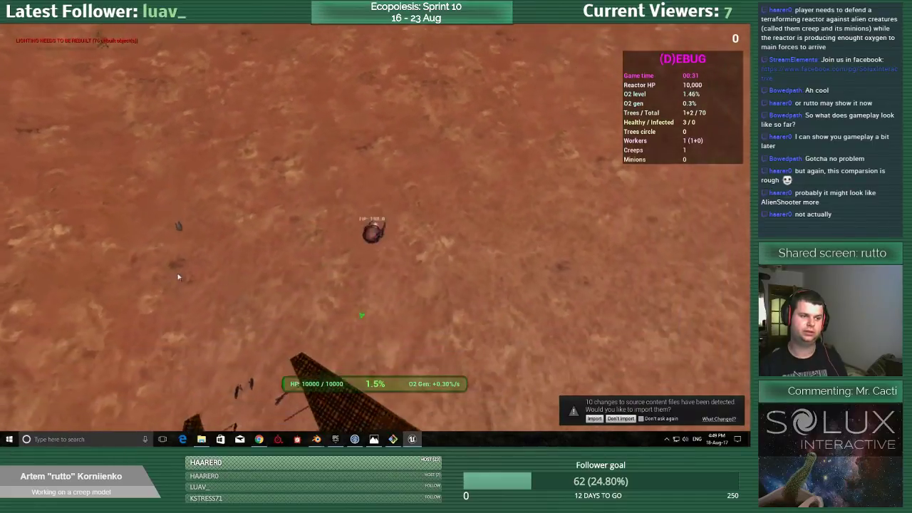
key(s)
Steer the worker past the planted tree near the reactor, looking around the surrounding area.
key(d)
key(w)
key(w)
mouse_move(237, 99)
mouse_down()
mouse_move(430, 126)
mouse_move(514, 160)
mouse_move(557, 247)
mouse_move(542, 285)
mouse_up()
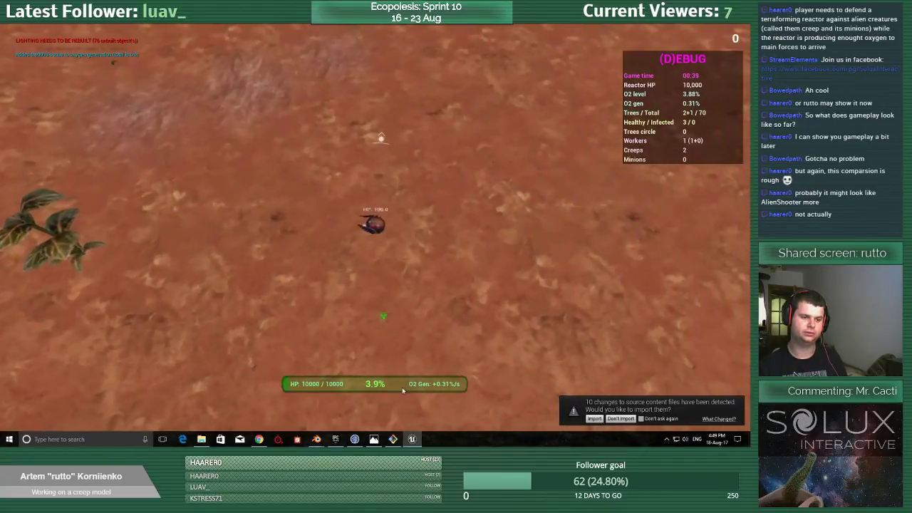
mouse_move(459, 394)
mouse_down()
mouse_move(519, 359)
mouse_move(442, 386)
mouse_move(498, 216)
mouse_move(426, 144)
mouse_move(397, 132)
mouse_move(306, 139)
mouse_move(372, 96)
mouse_move(392, 95)
mouse_move(373, 67)
mouse_move(410, 49)
mouse_move(356, 50)
mouse_move(370, 76)
mouse_move(396, 74)
mouse_move(340, 74)
mouse_move(391, 89)
mouse_move(388, 81)
mouse_up()
Drive the worker along the rocky slope to the dark creep patch and approach the creep and its minion.
key(w)
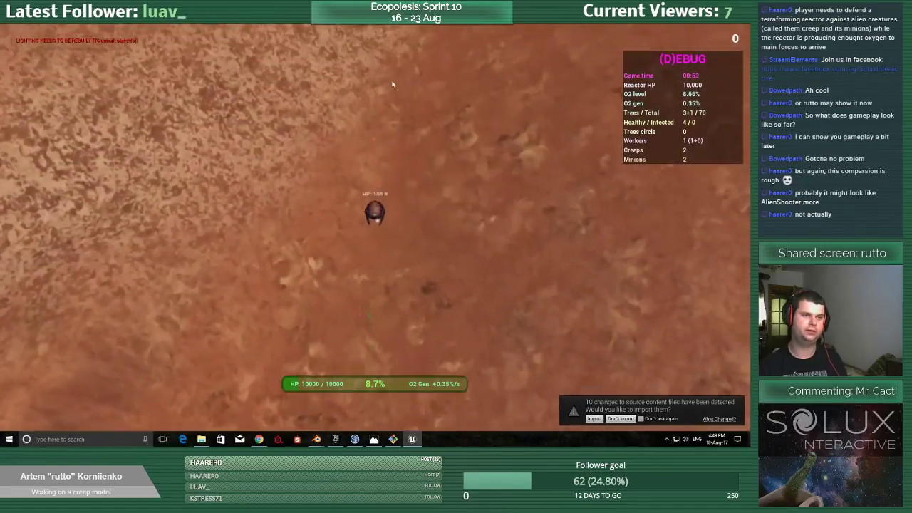
key(w)
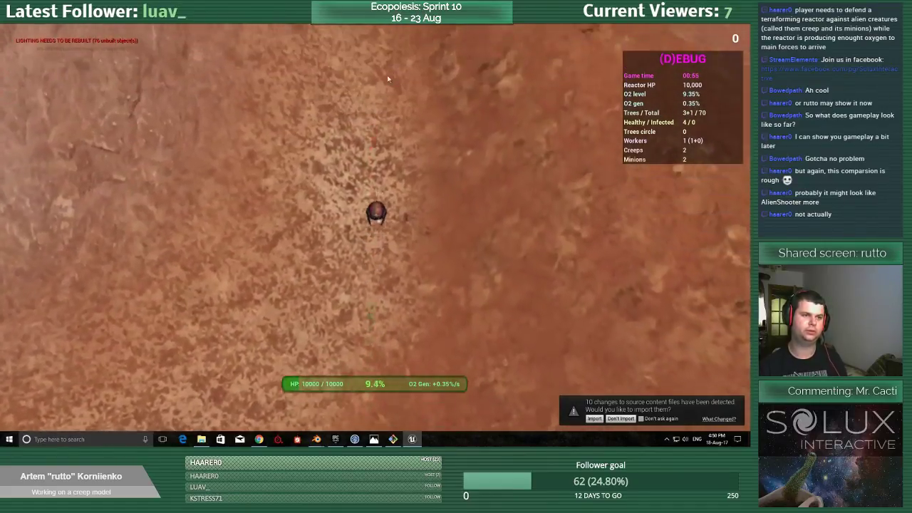
key(w)
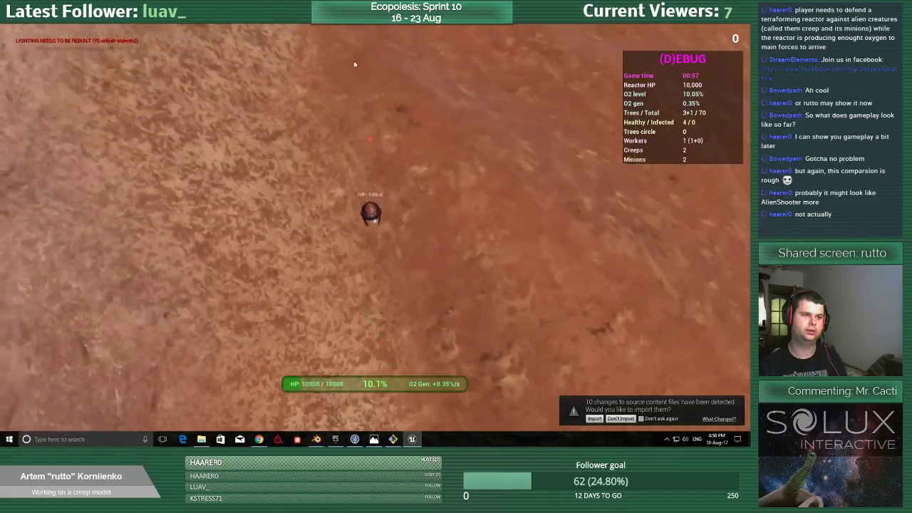
key(w)
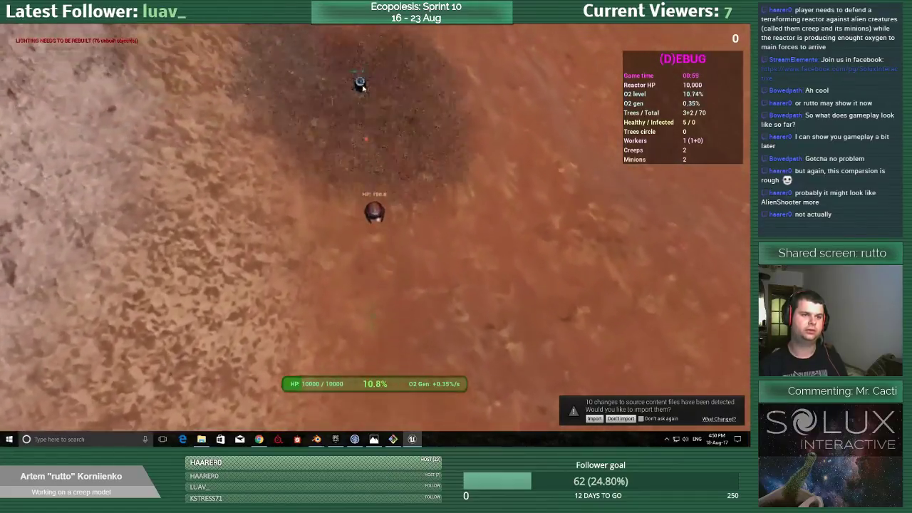
key(w)
click(412, 307)
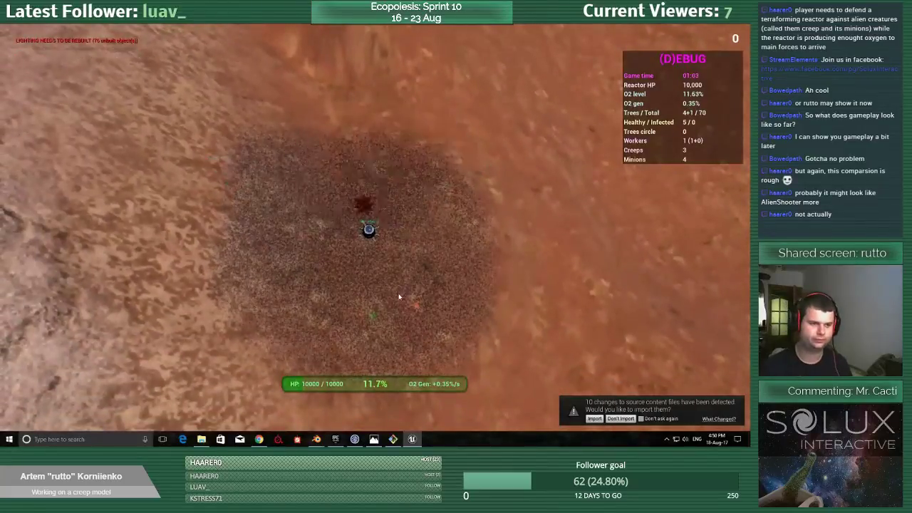
Move the worker around the reactor and over the landed drop pod to pick up its bonus.
key(space)
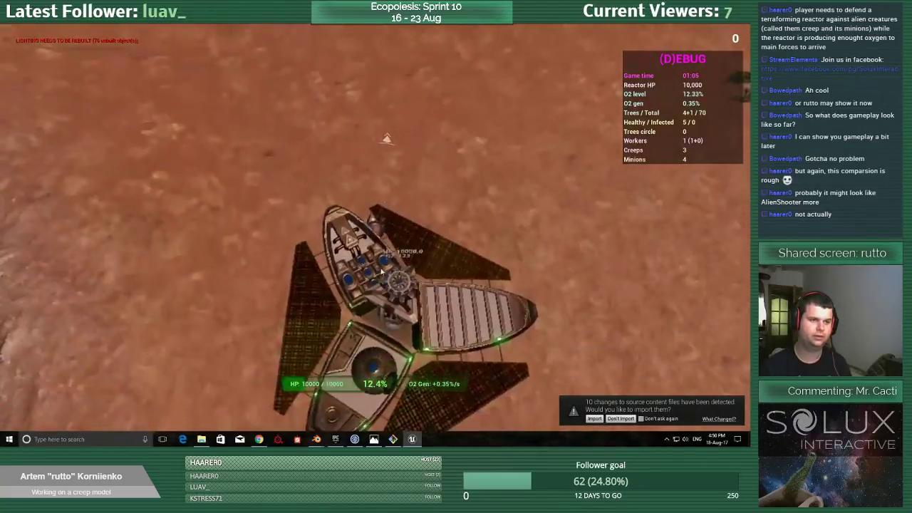
key(w)
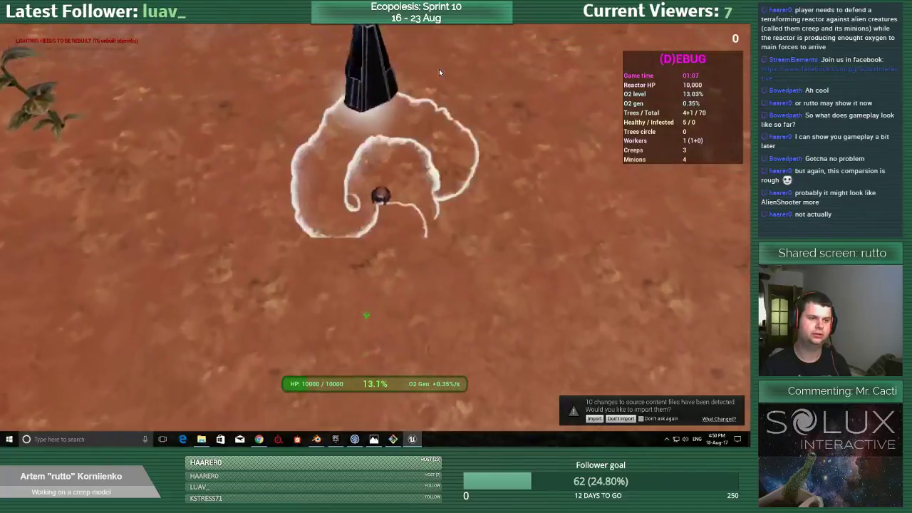
key(d)
key(s)
key(a)
key(space)
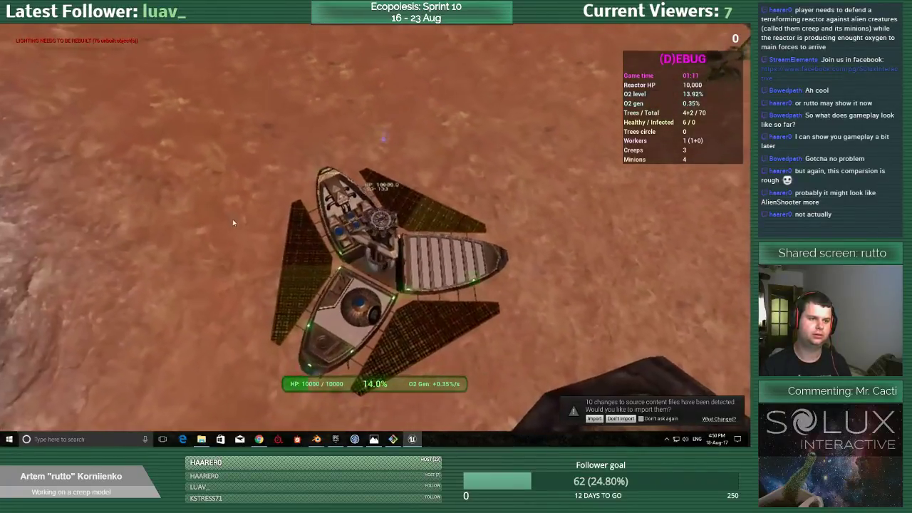
key(w)
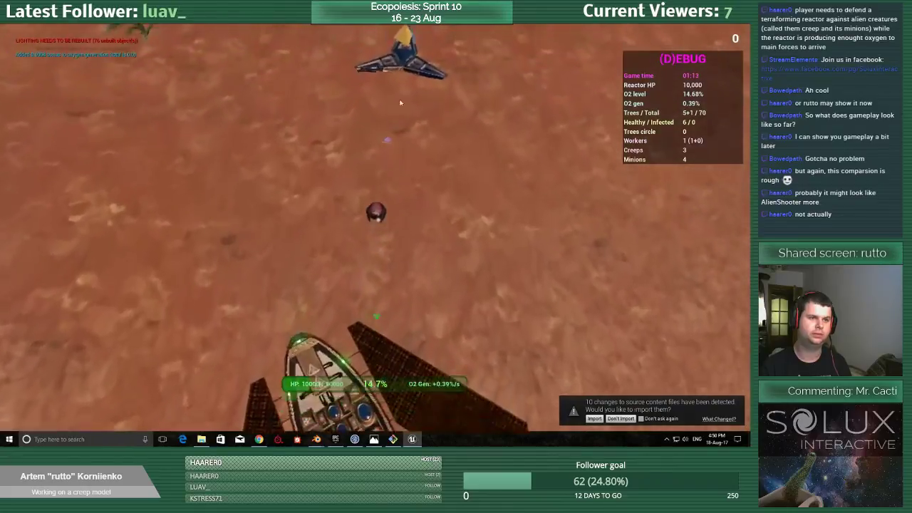
key(w)
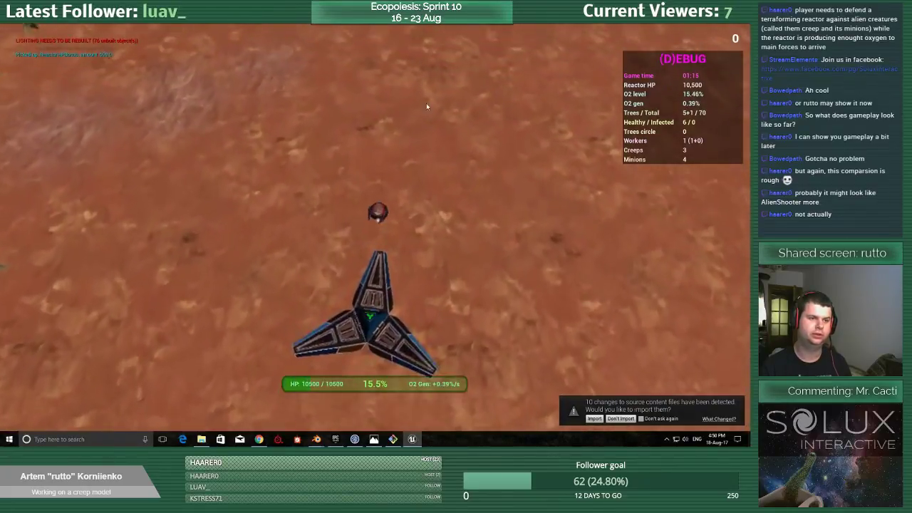
Drive the worker from the drop pod back toward the creep-infested slope.
key(w)
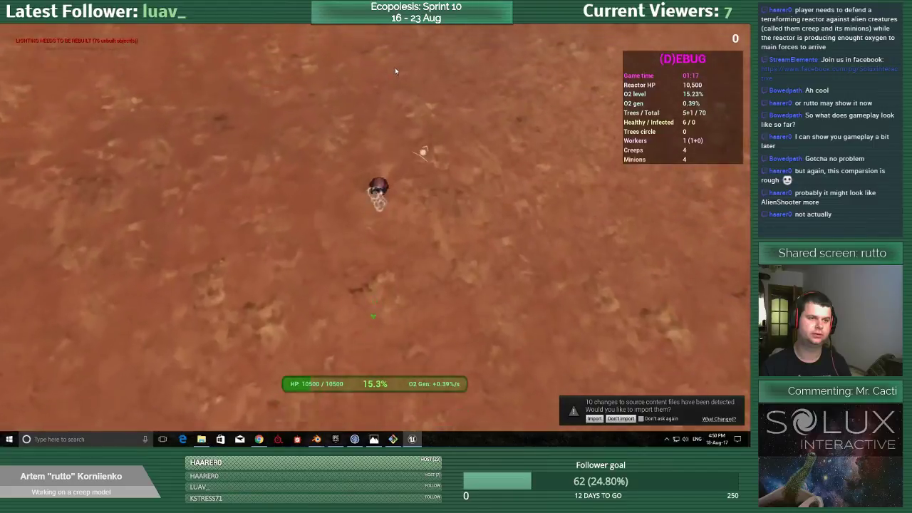
key(w)
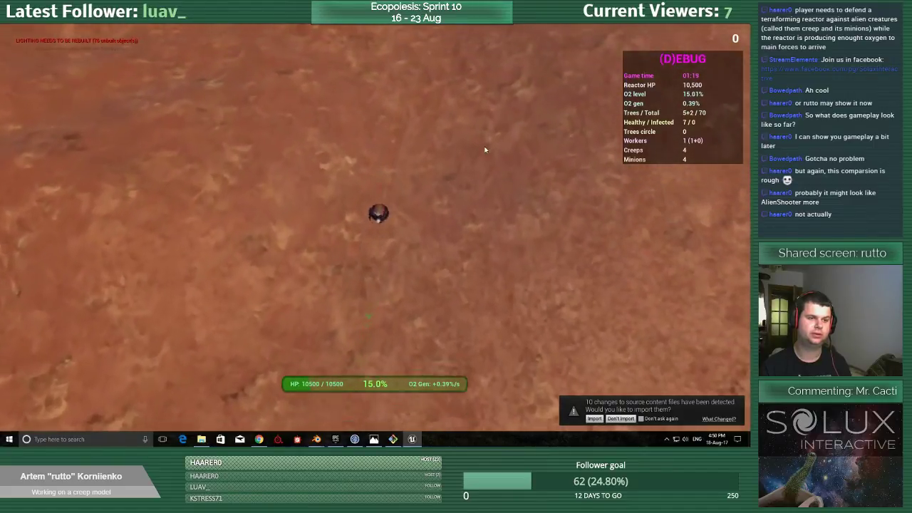
key(w)
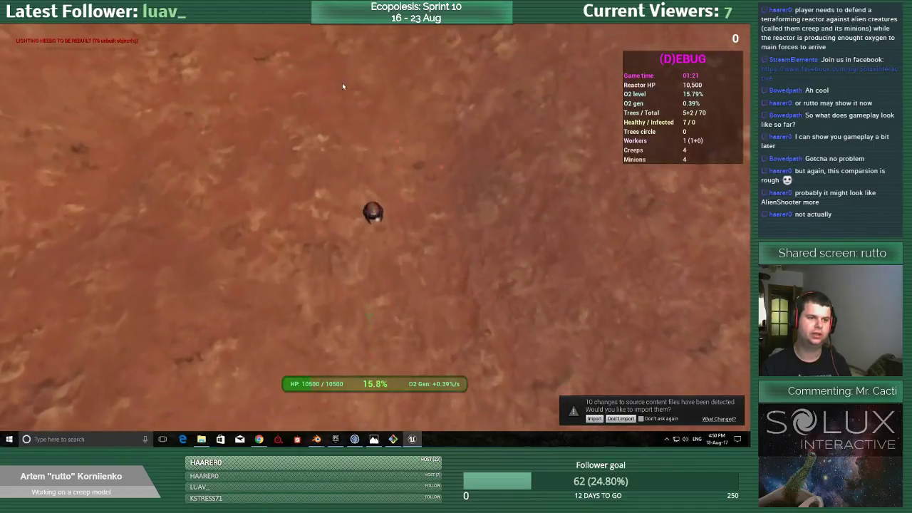
key(w)
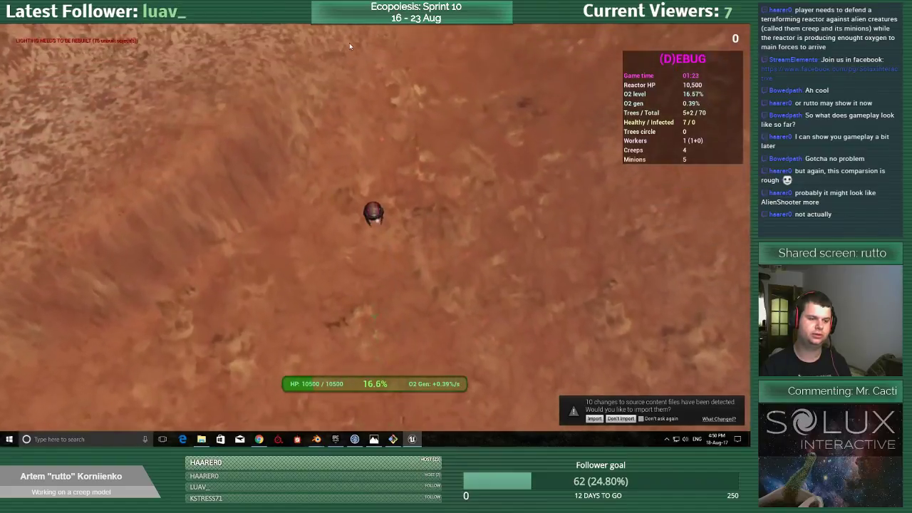
key(w)
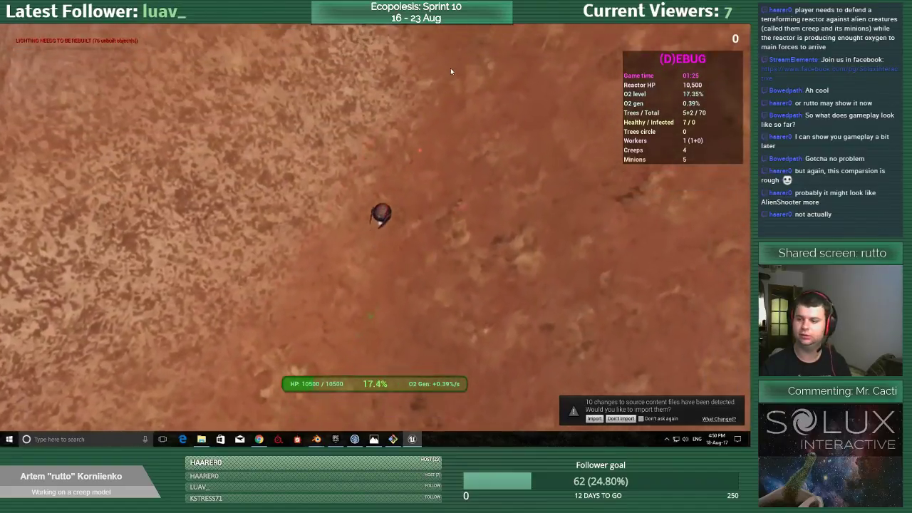
key(w)
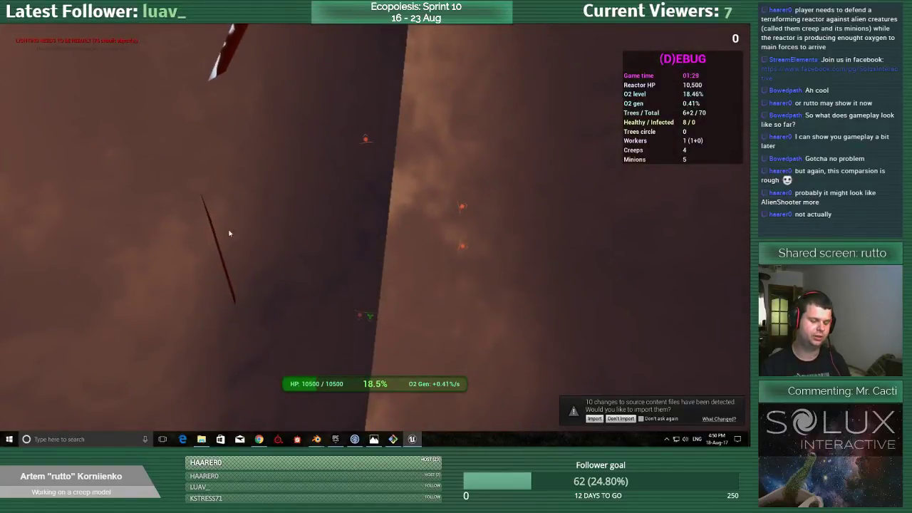
Dodge the minion, attack the creep at the centre of its dark patch, and move the worker away.
key(d)
key(s)
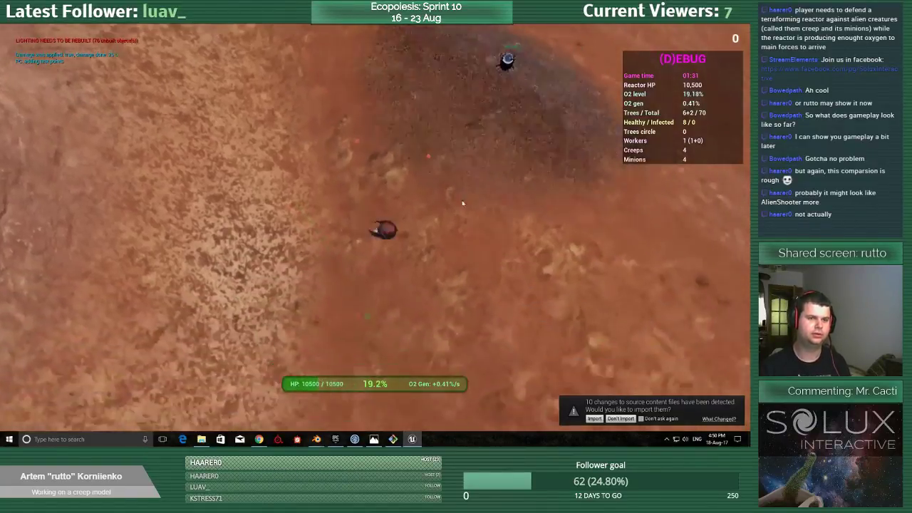
key(w)
key(d)
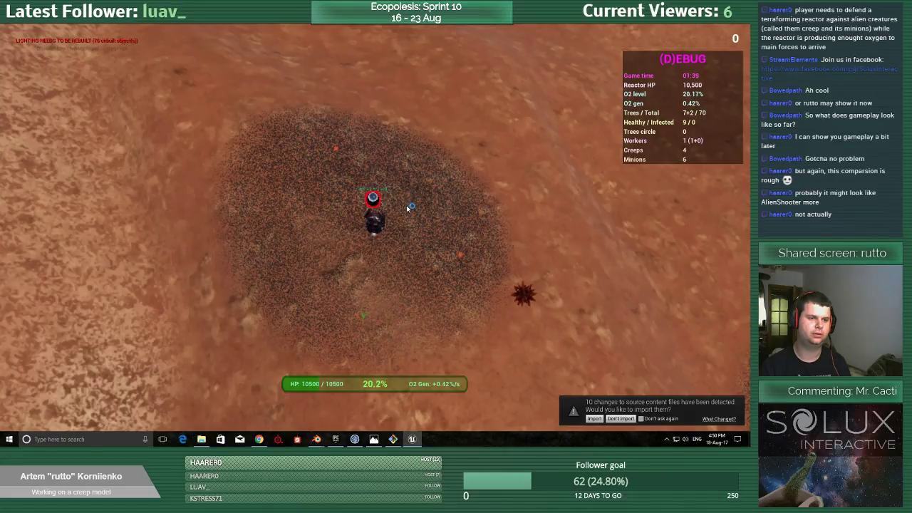
click(409, 208)
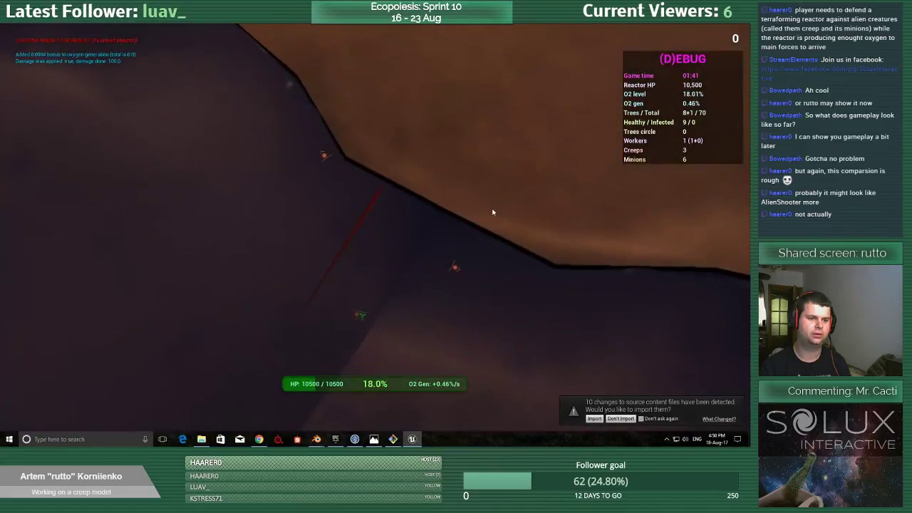
key(d)
key(s)
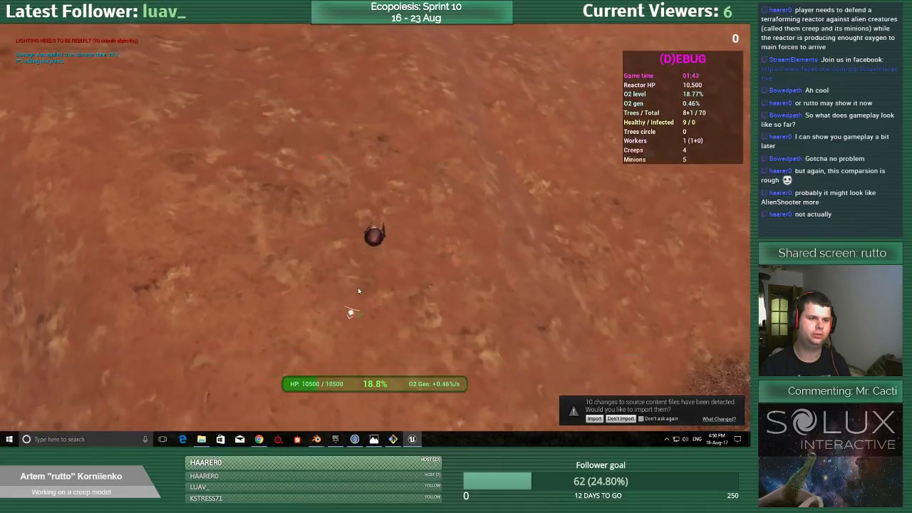
Drive the worker across the red slope, passing below the dark creep patch.
key(s)
key(d)
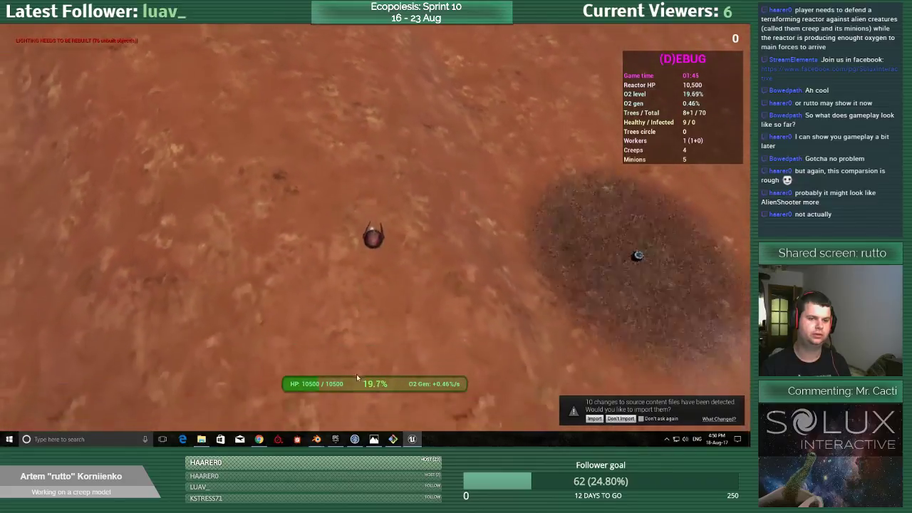
key(s)
key(a)
key(s)
key(d)
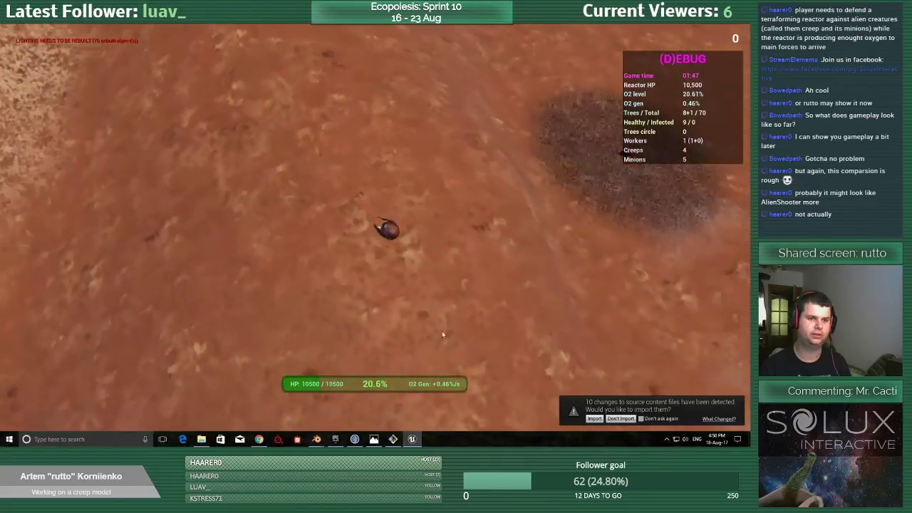
Move the worker into the dark patch, attack the creep at its centre, and end the play session.
key(s)
key(d)
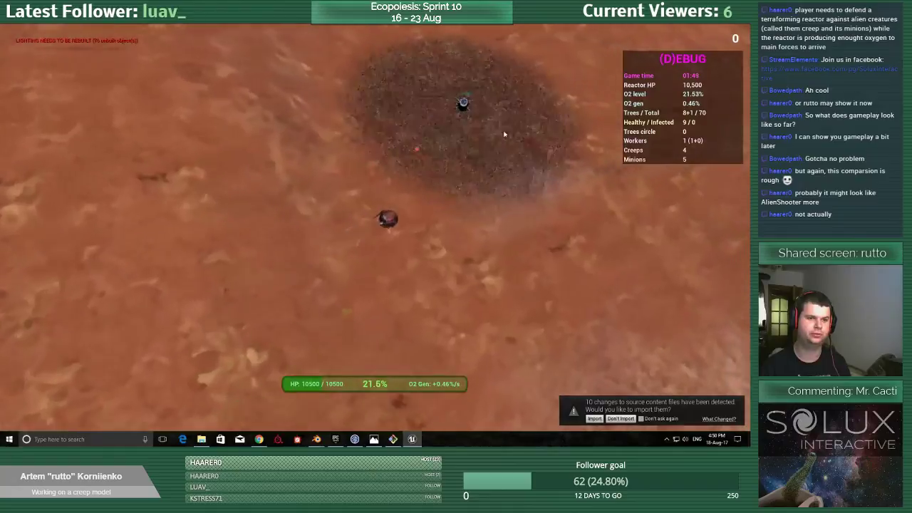
key(w)
key(d)
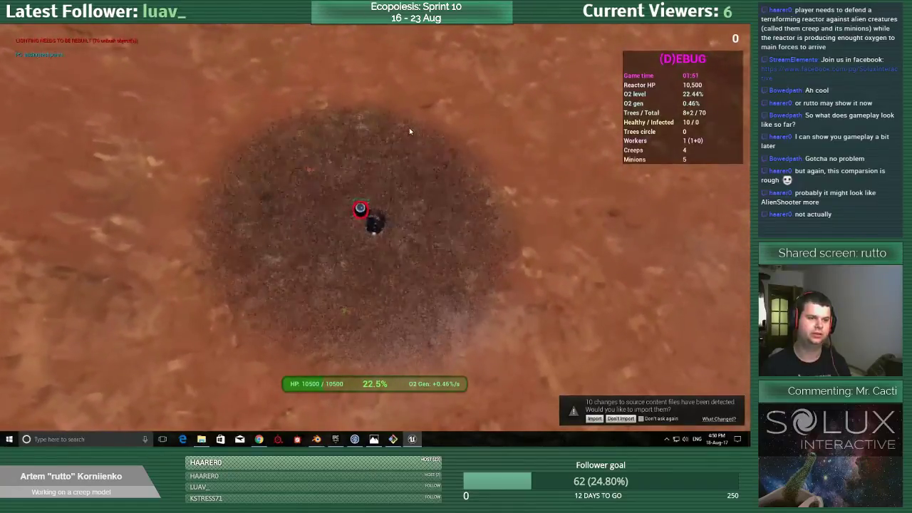
click(398, 163)
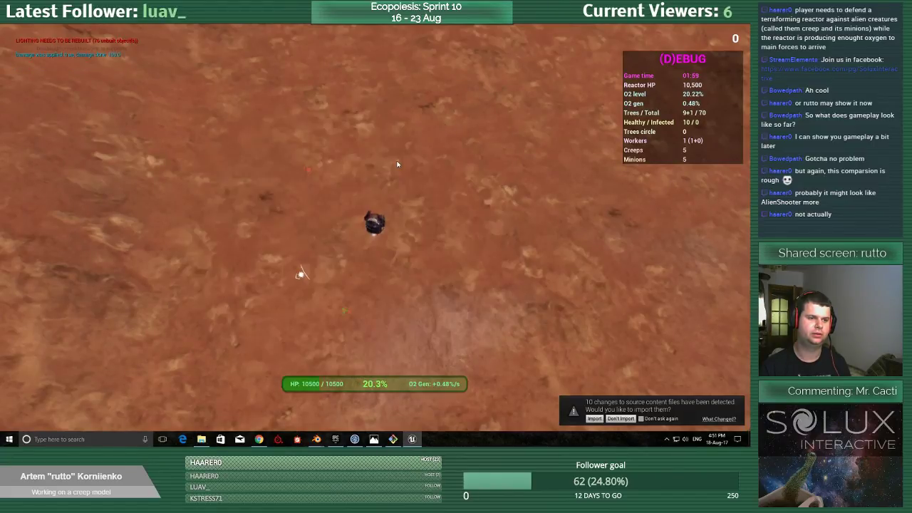
right_click(238, 283)
right_click(252, 373)
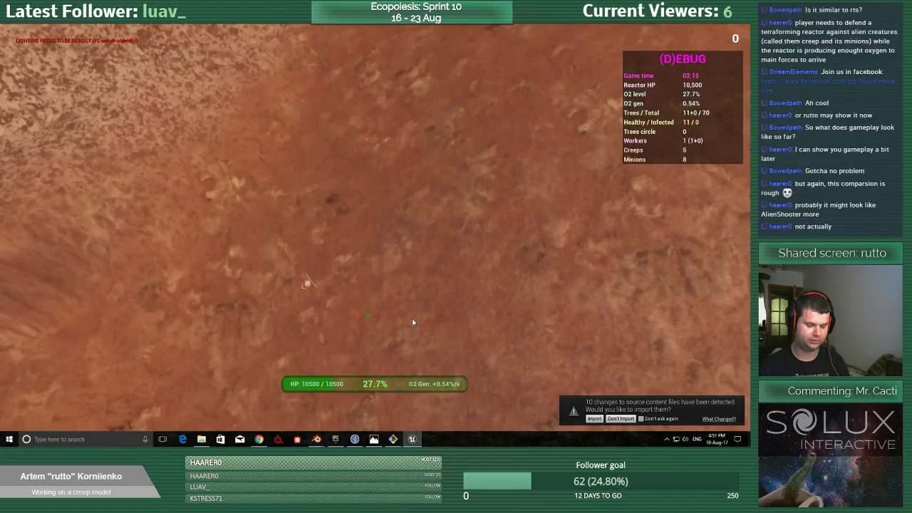
key(Escape)
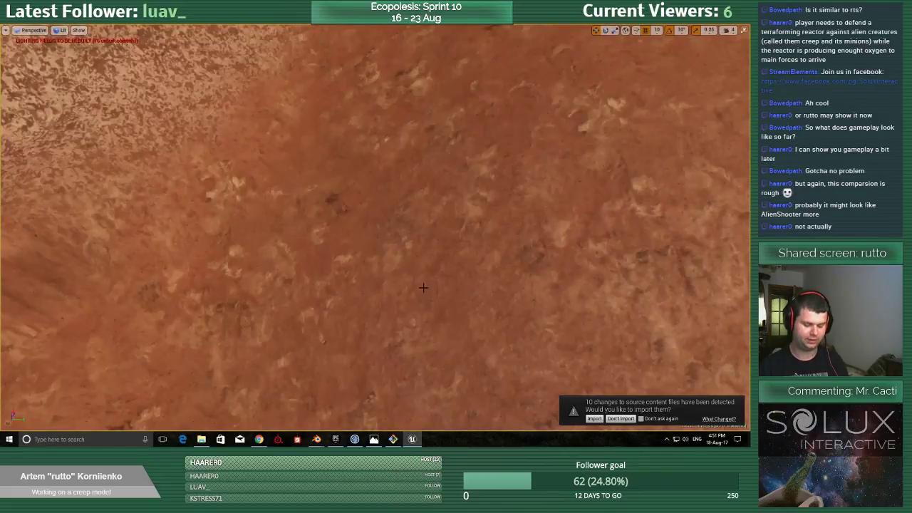
Start a new play session of the level and drive the worker from the reactor past the grey rocks onto open ground.
key(alt+p)
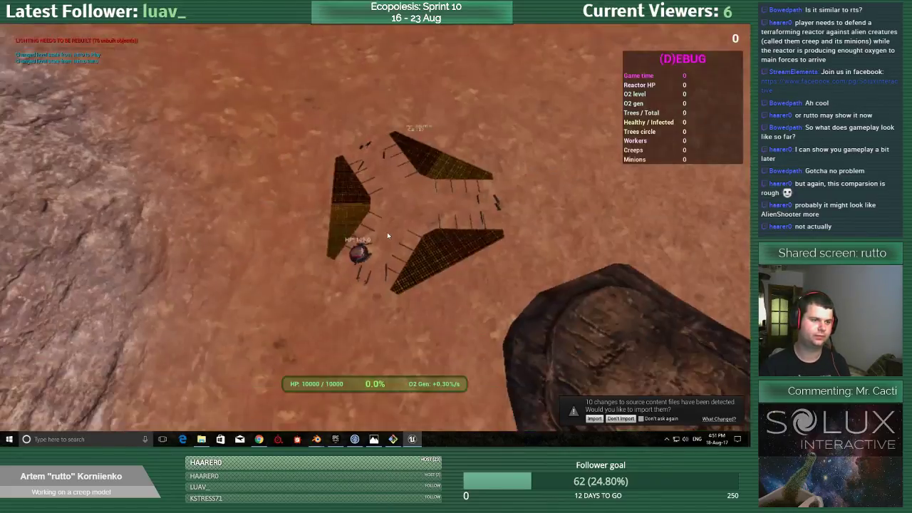
key(w)
key(a)
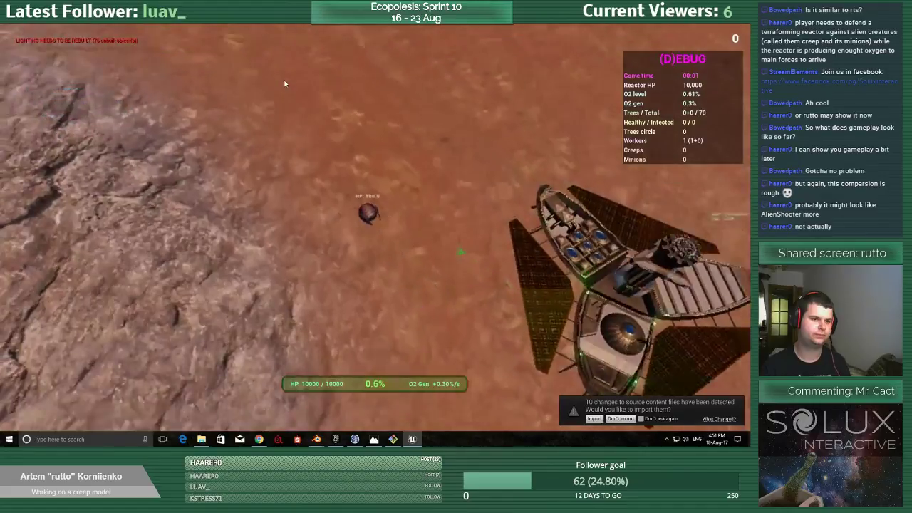
key(w)
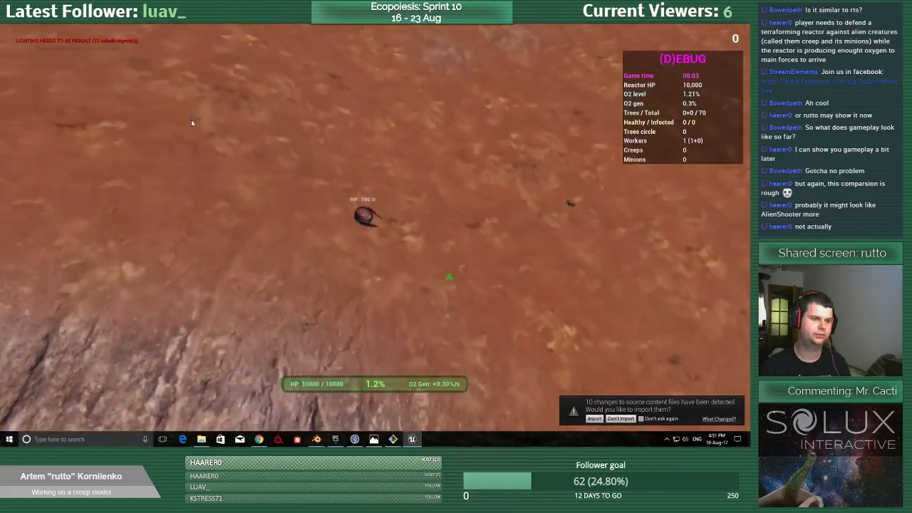
key(w)
key(a)
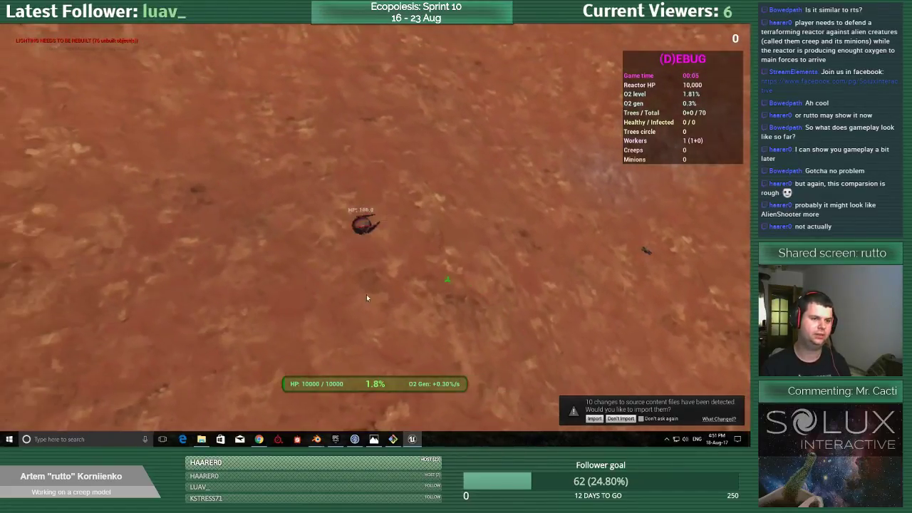
key(w)
key(a)
Spawn a minion near the worker and manoeuvre the worker around it on the open red ground.
key(m)
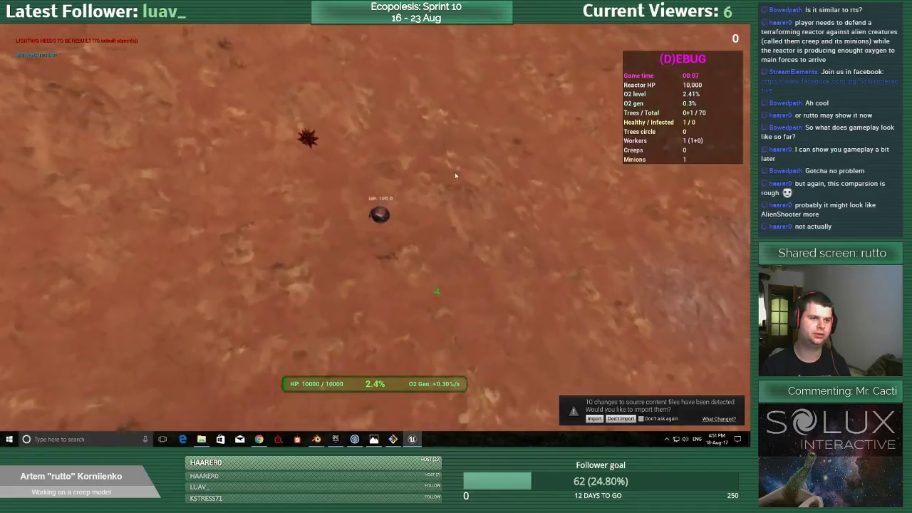
key(d)
key(s)
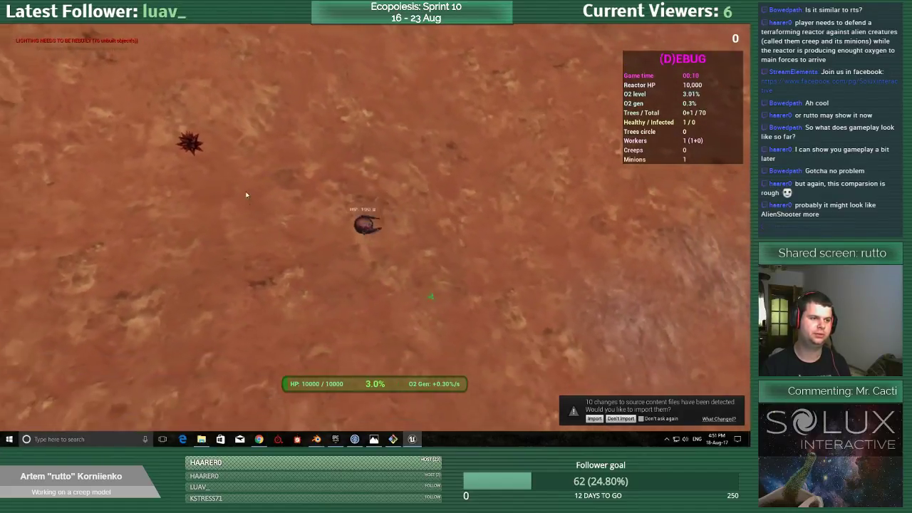
key(a)
key(s)
key(d)
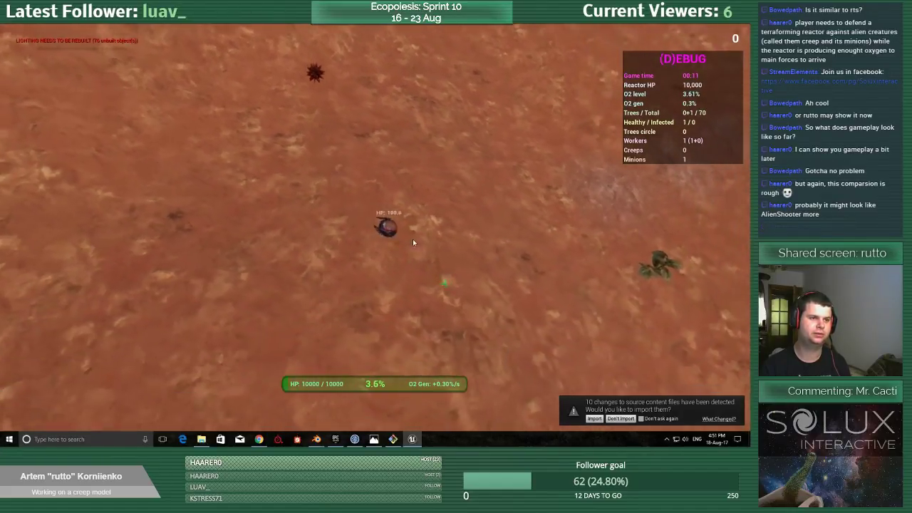
key(s)
key(w)
key(a)
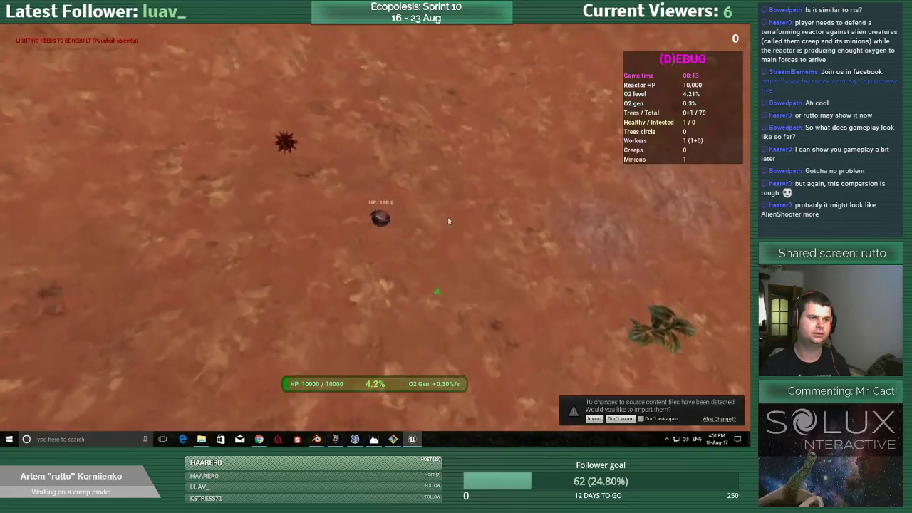
Move the worker about while the minion's mesh fills the camera view, and stop the play session.
key(d)
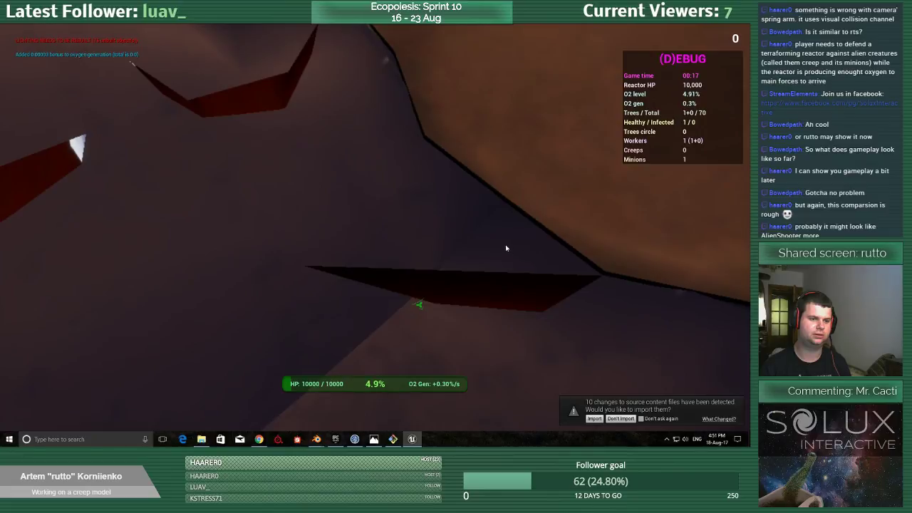
key(s)
key(a)
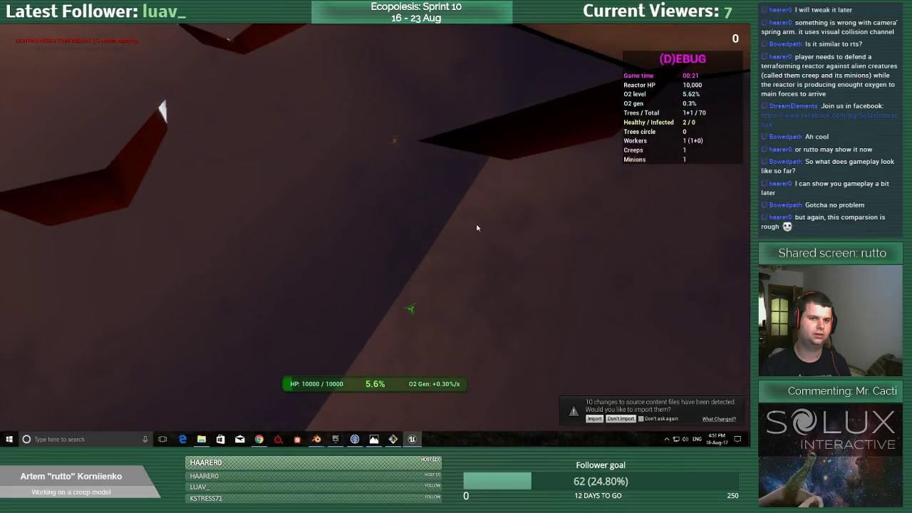
key(d)
key(a)
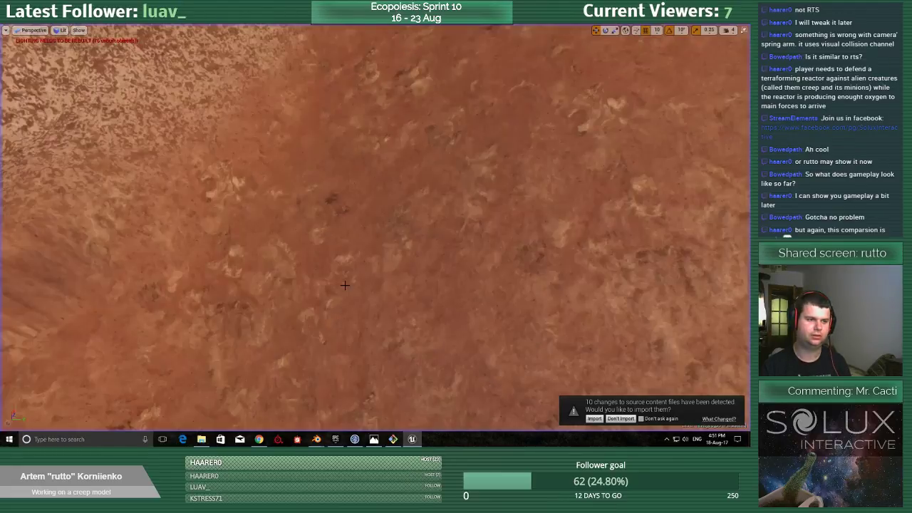
key(Escape)
right_drag(375, 228, 365, 263)
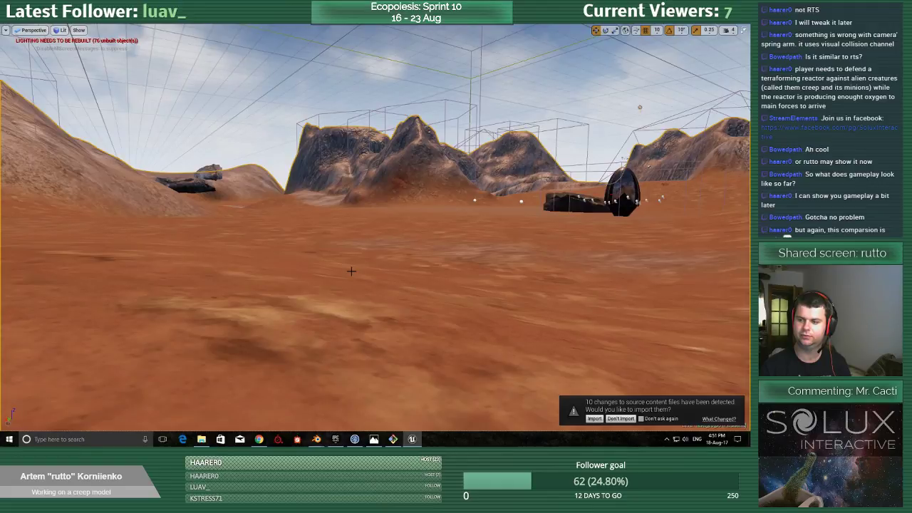
right_drag(354, 290, 499, 306)
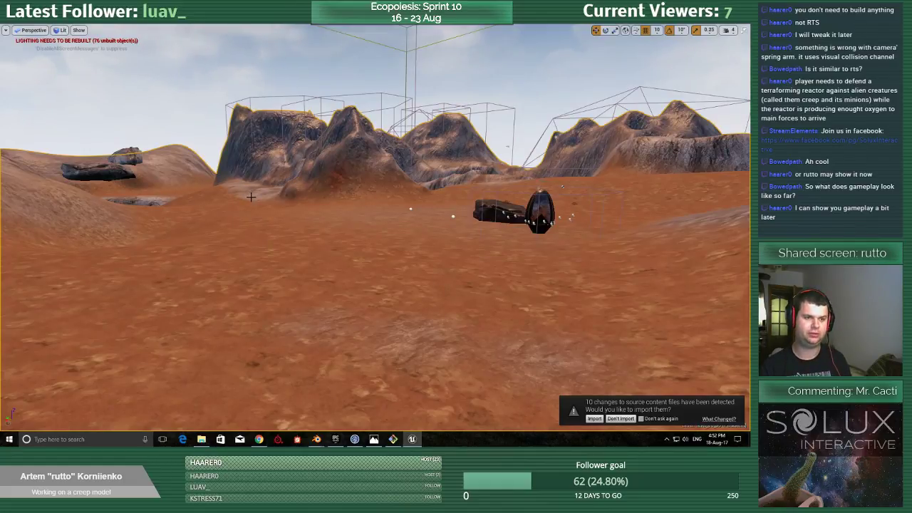
key(F11)
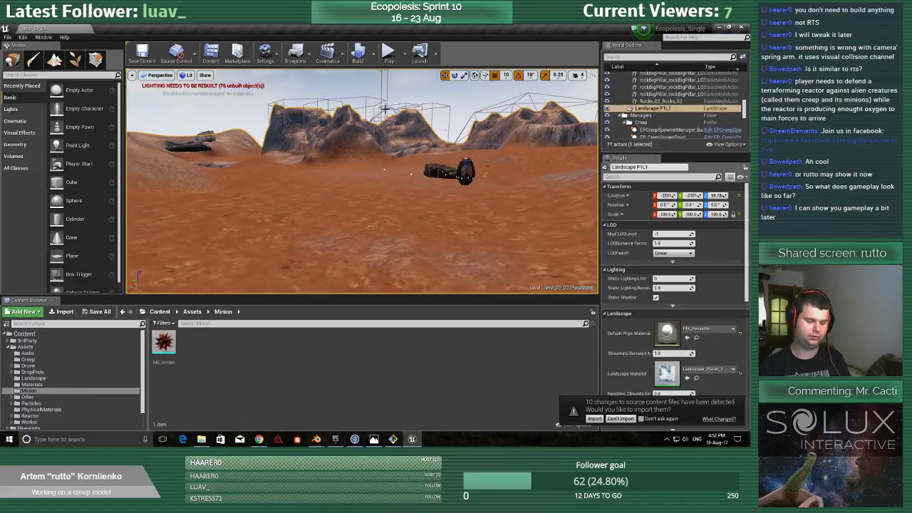
key(F11)
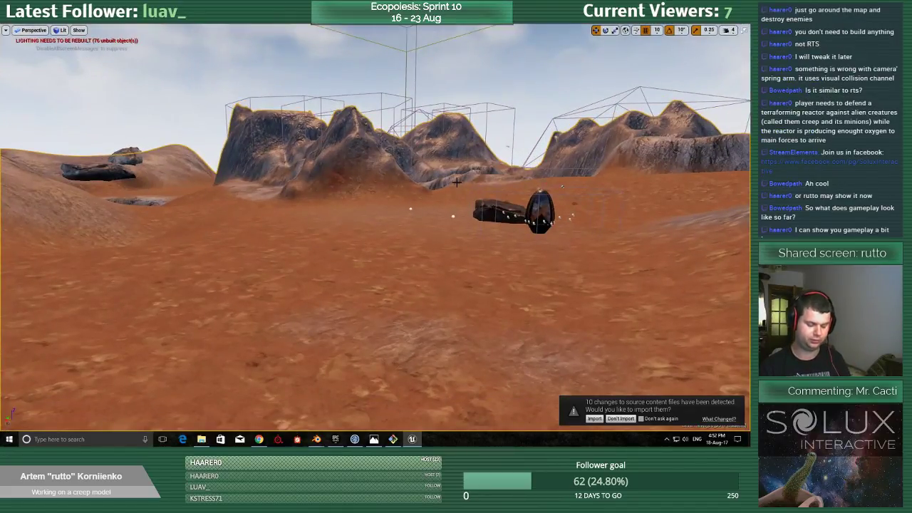
Play the level again and drive the worker away from the reactor, steering across the pale rocky strip.
key(alt+p)
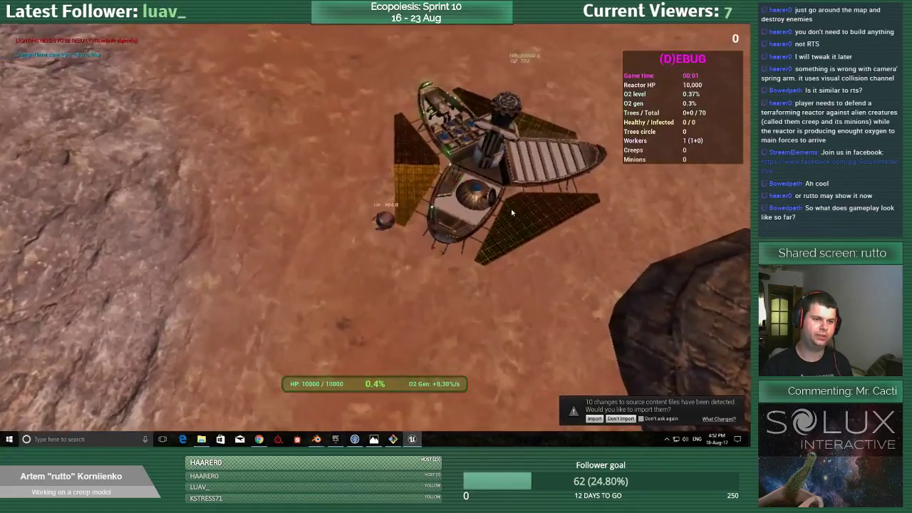
key(w)
key(w)
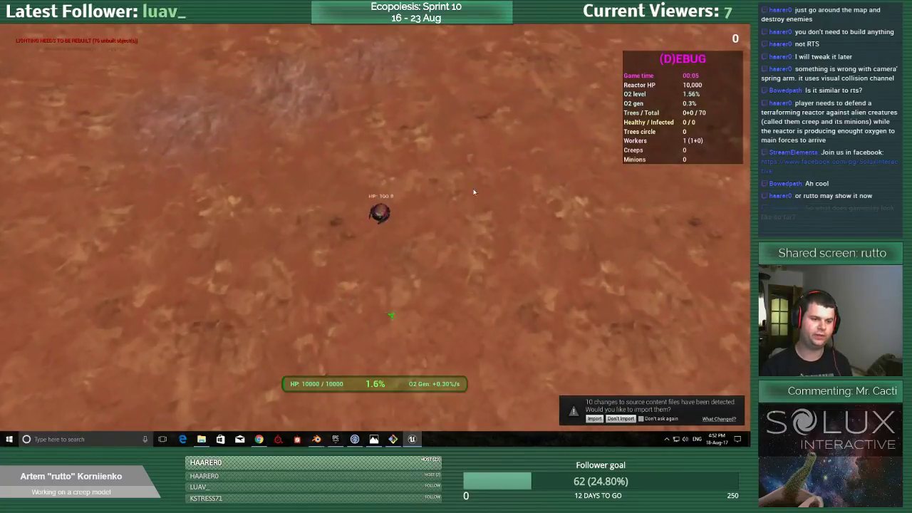
key(w)
key(d)
key(a)
key(d)
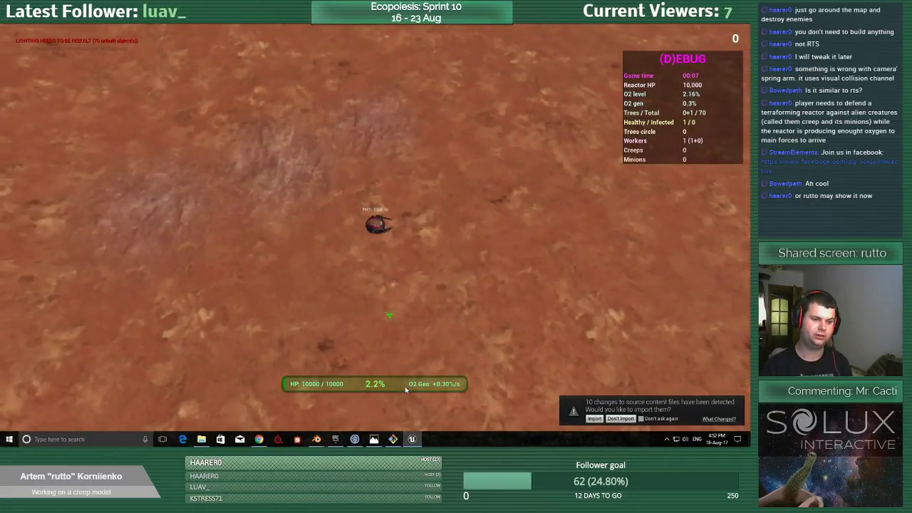
key(a)
key(w)
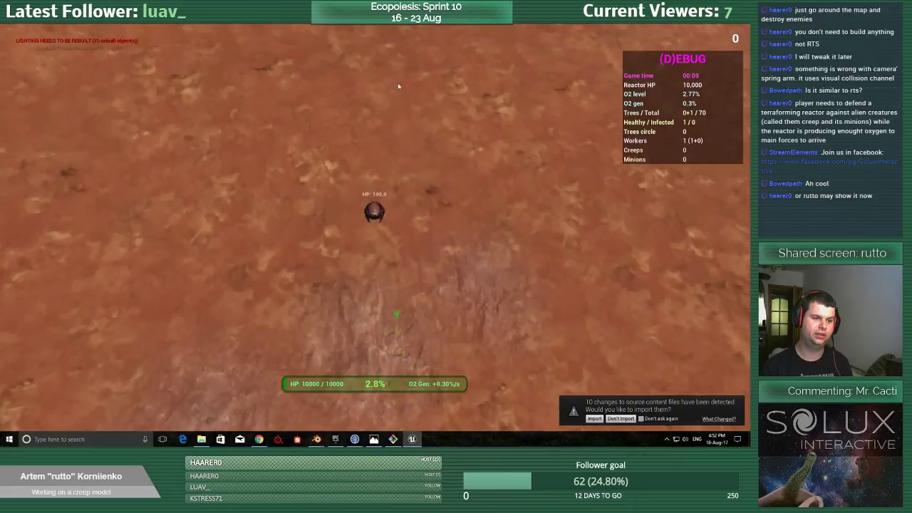
key(w)
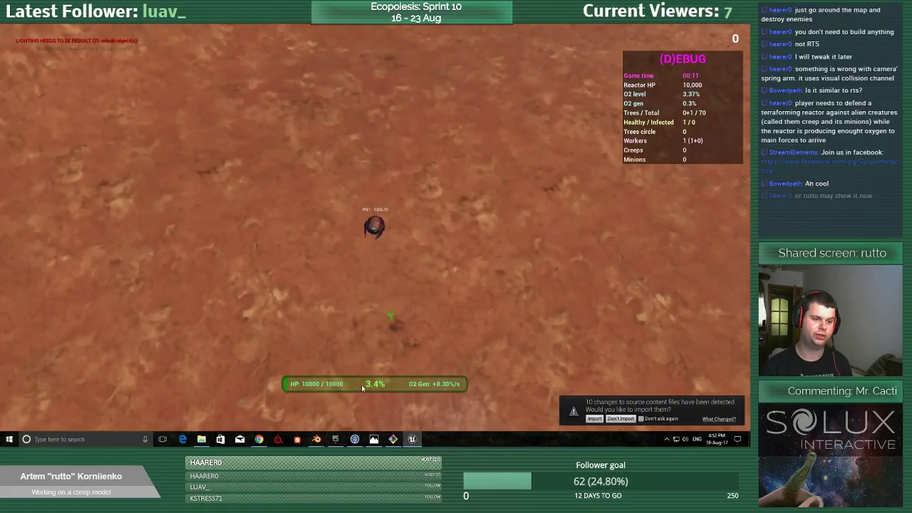
Boost the worker several times while driving it forward toward the sandy slope.
key(d)
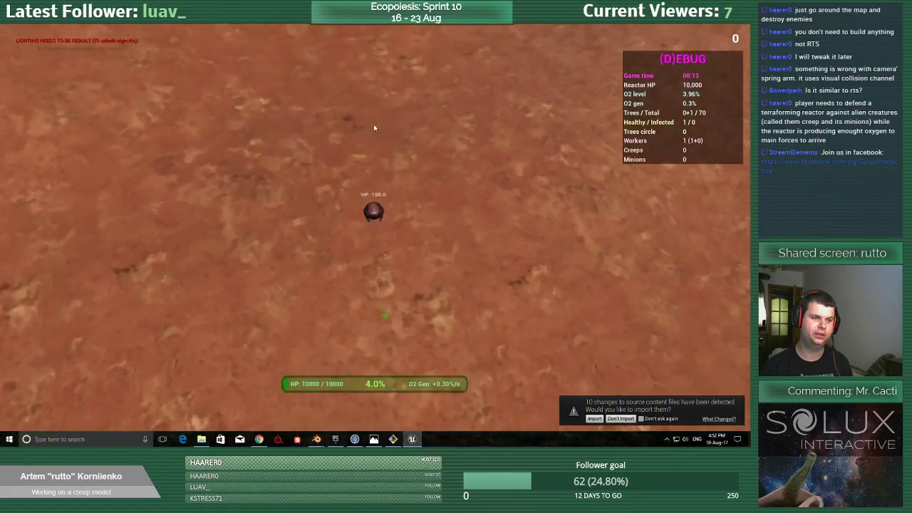
key(space)
key(w)
key(space)
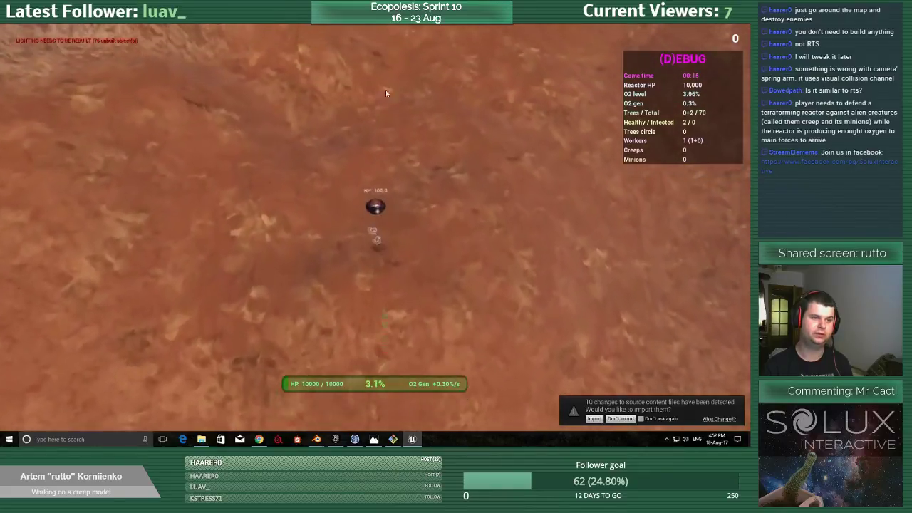
key(d)
key(space)
key(a)
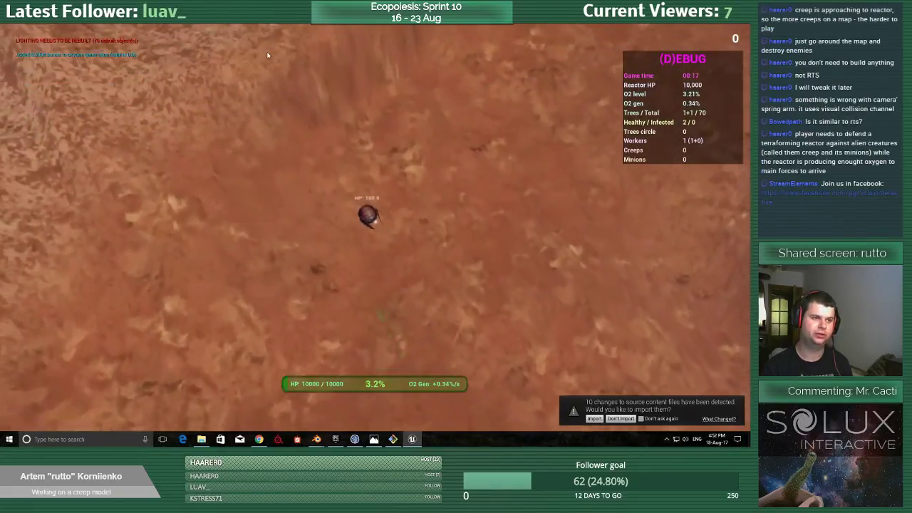
Drive the worker along the edge of the sandy slope into the dark creep patch, past the creep and its two minions.
key(d)
key(w)
key(w)
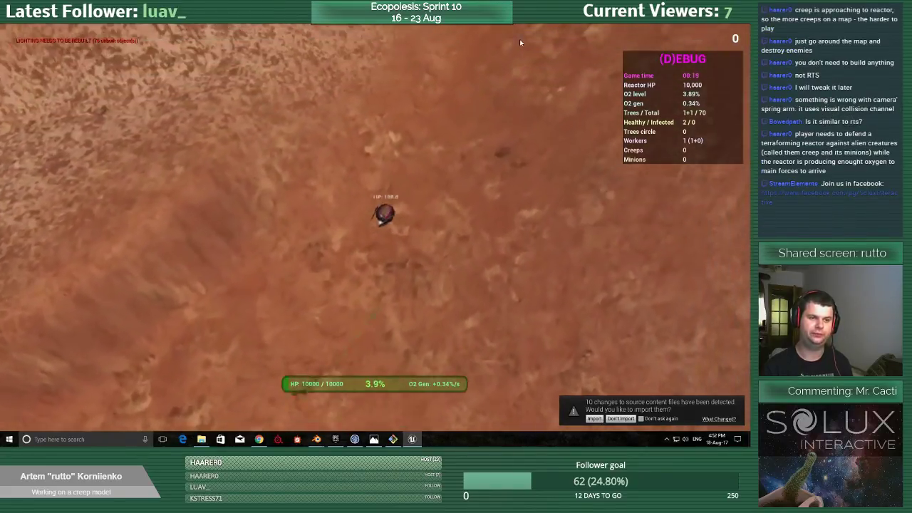
key(w)
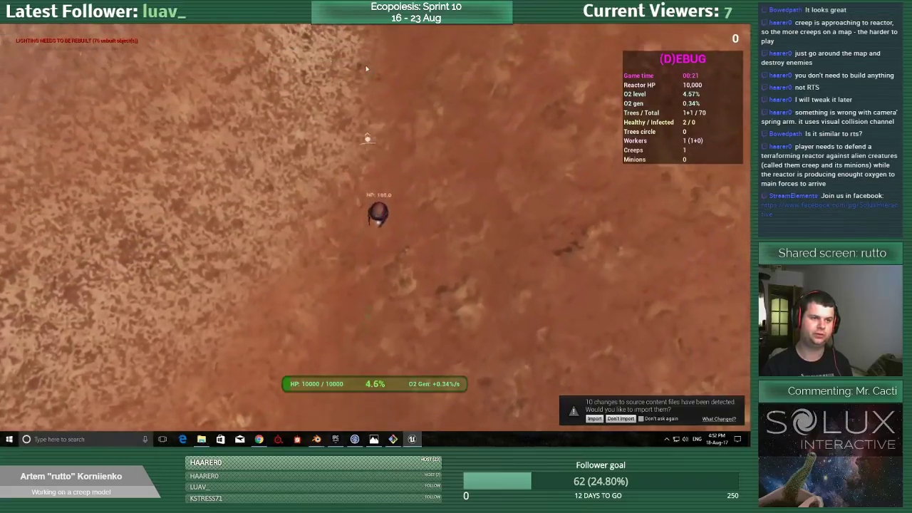
key(a)
key(w)
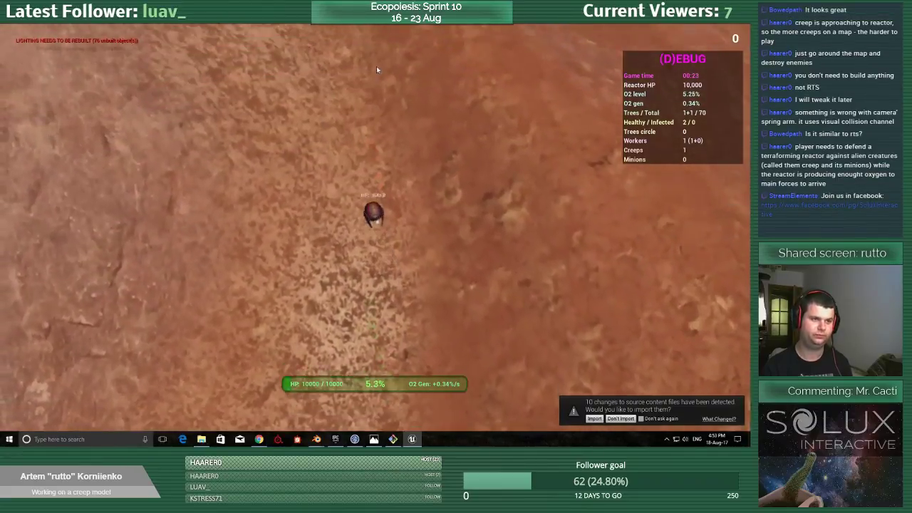
key(w)
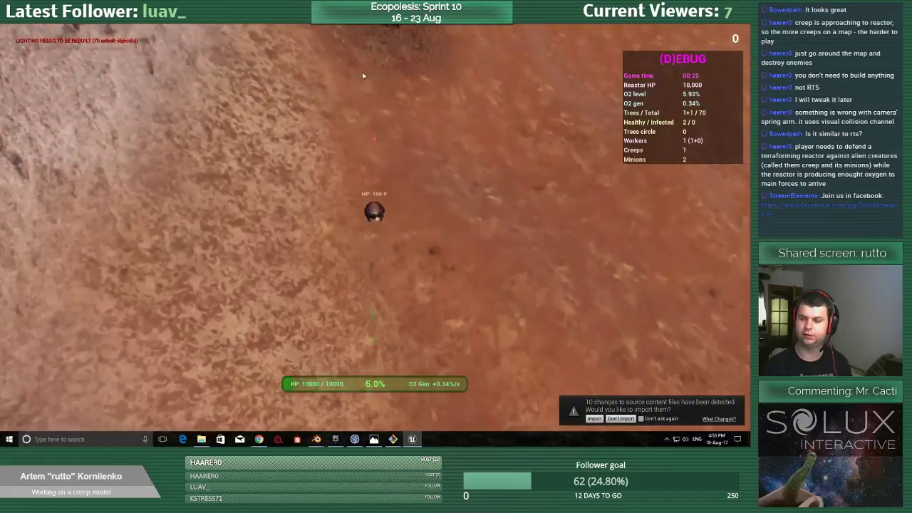
Drive the worker out of the dark creep patch, past the reactor and up to the plants growing beyond it.
key(w)
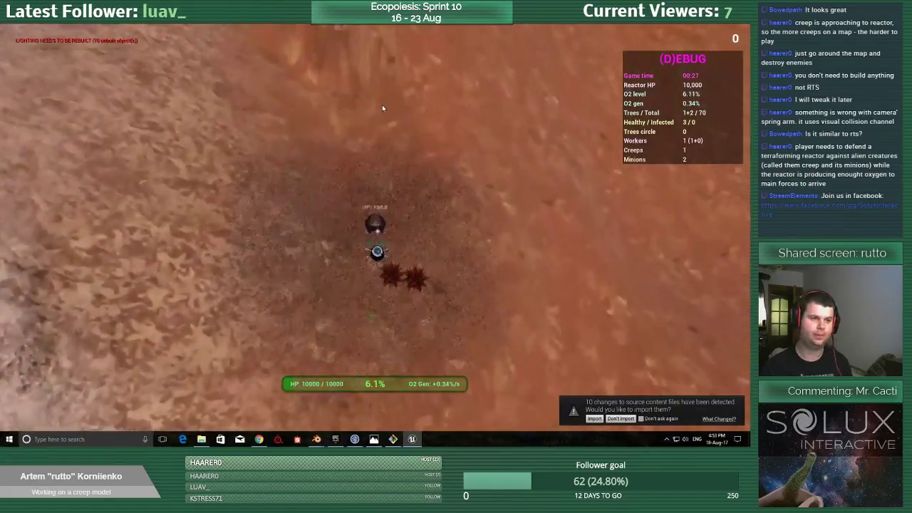
key(w)
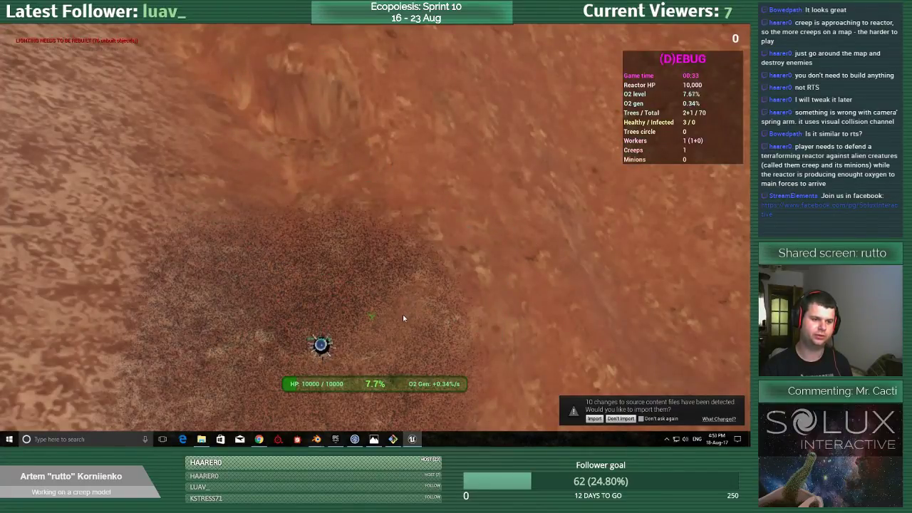
key(s)
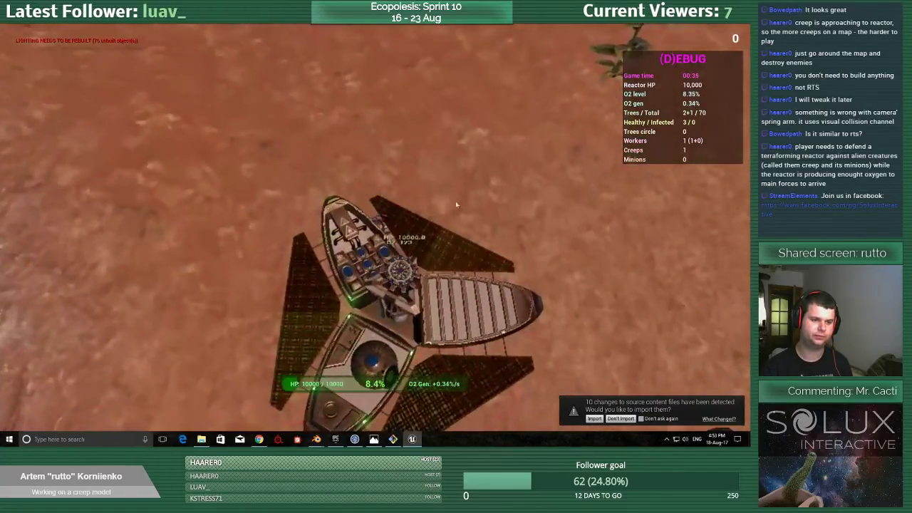
key(w)
key(w)
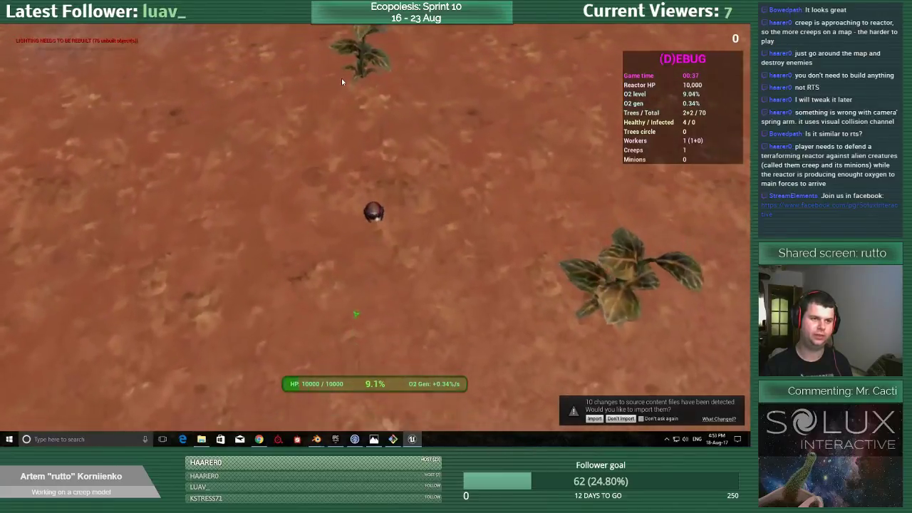
key(w)
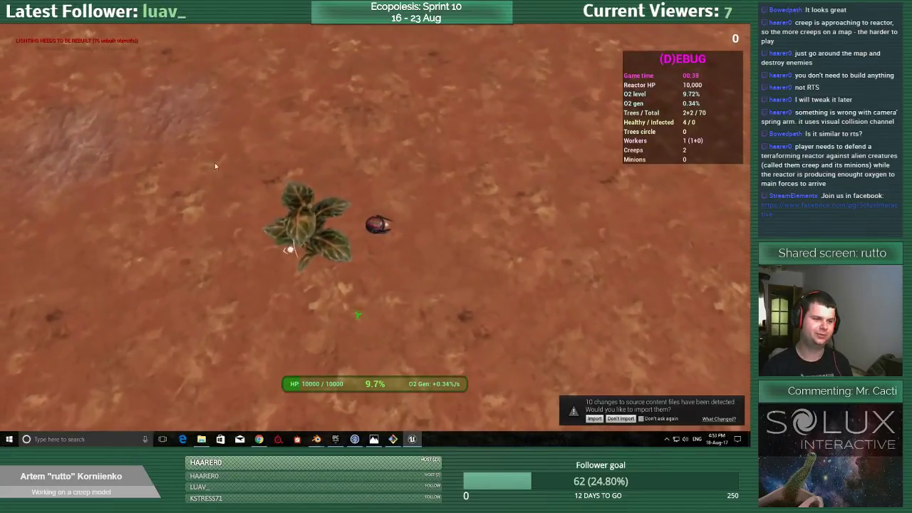
Steer the worker past the plant and the pale rock patches onto the open red ground.
key(a)
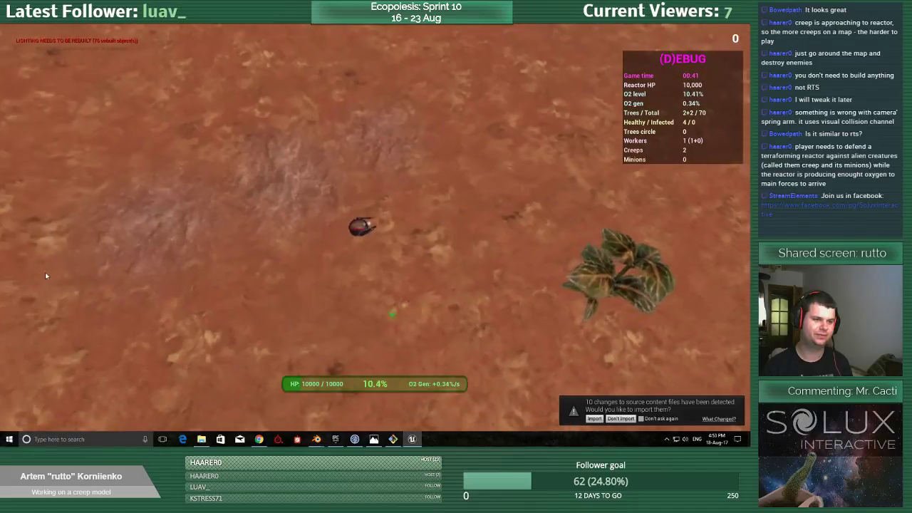
key(a)
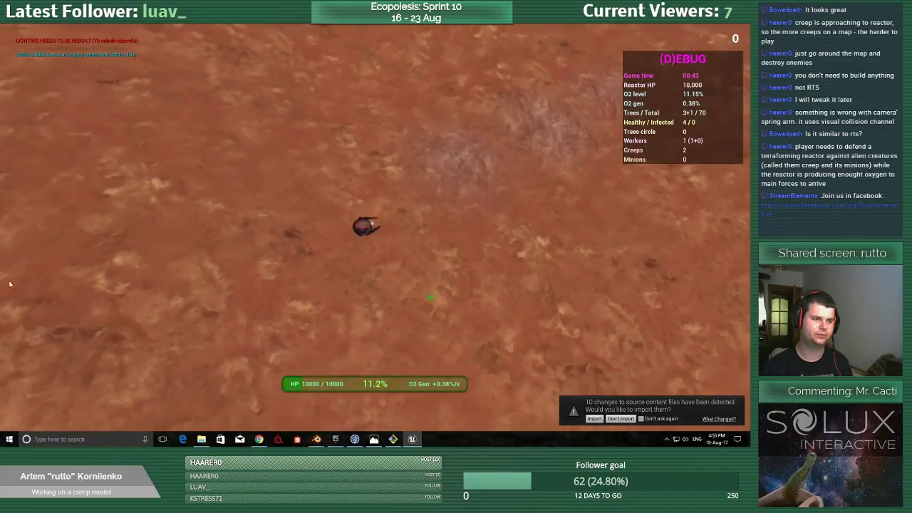
key(a)
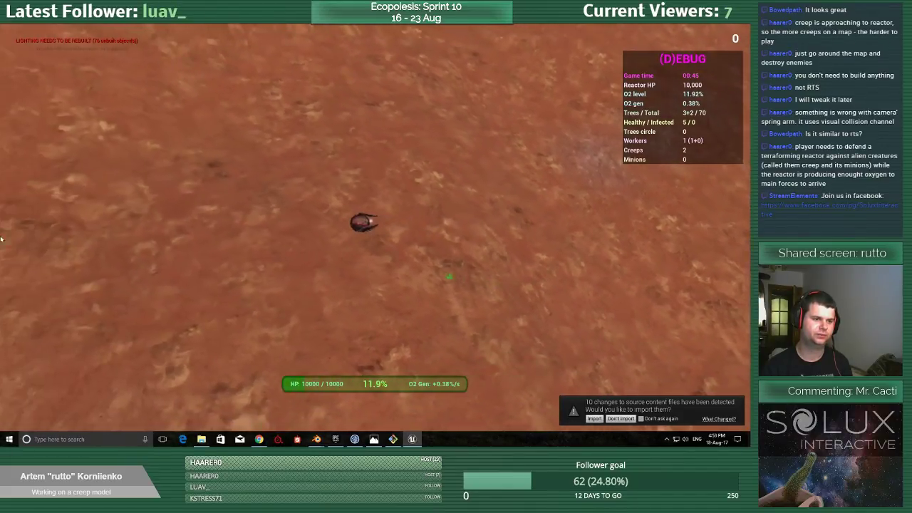
key(a)
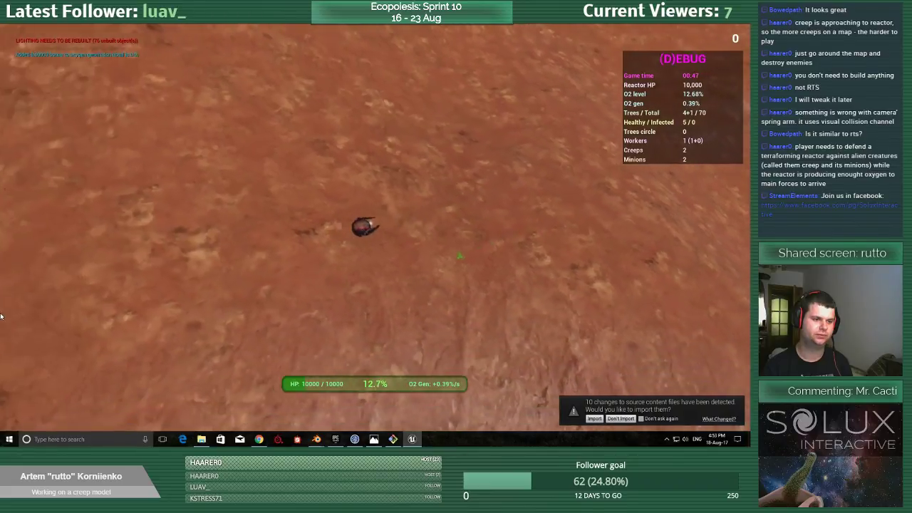
key(a)
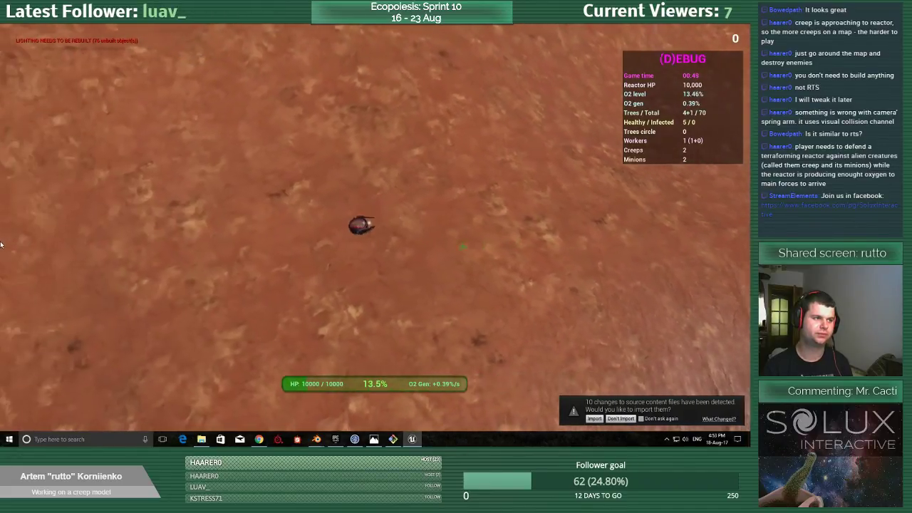
key(a)
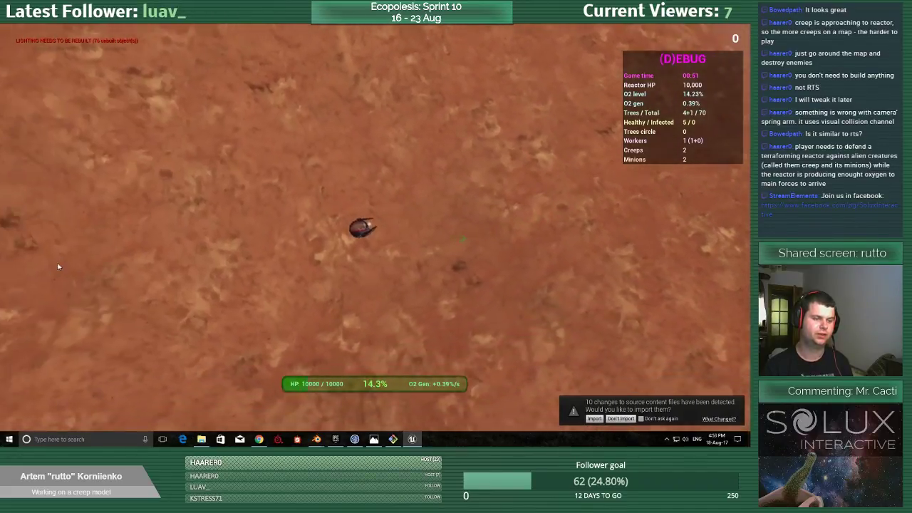
Keep driving the worker across the open red ground to the dark creep patch near the map's edge.
key(a)
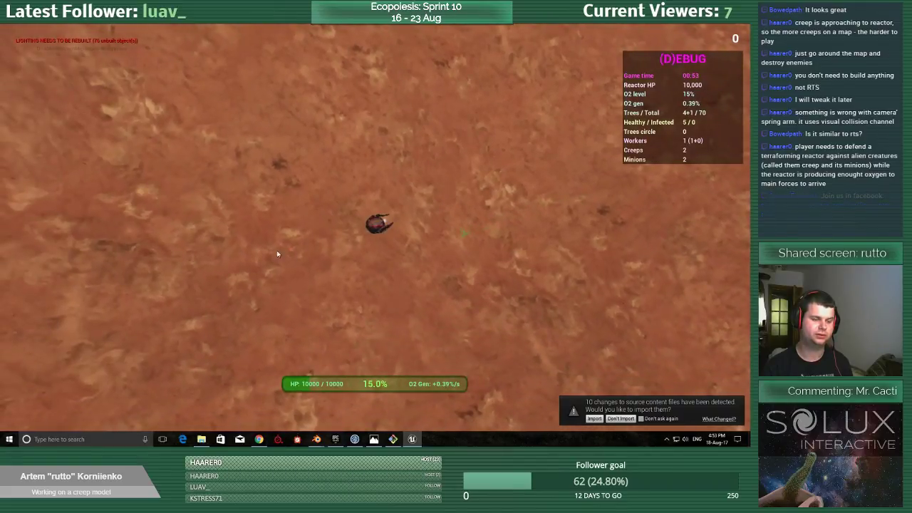
key(a)
key(a)
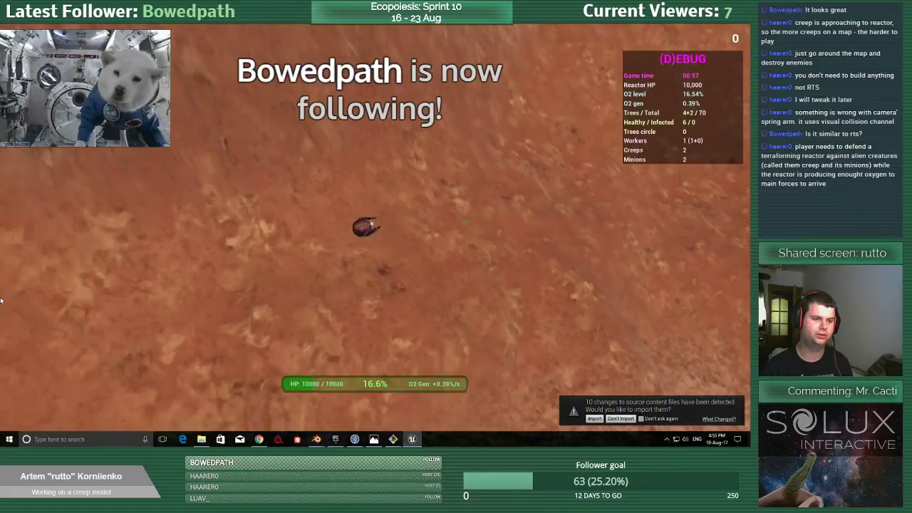
key(a)
key(a)
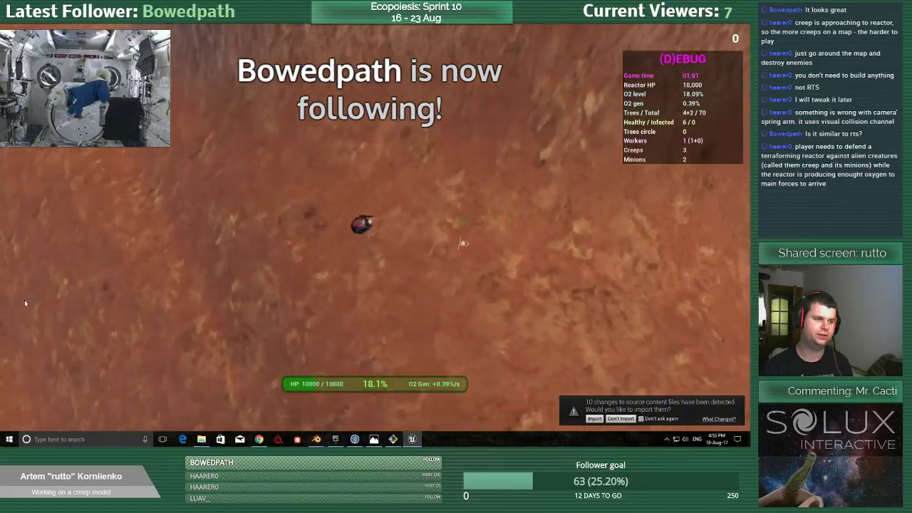
key(a)
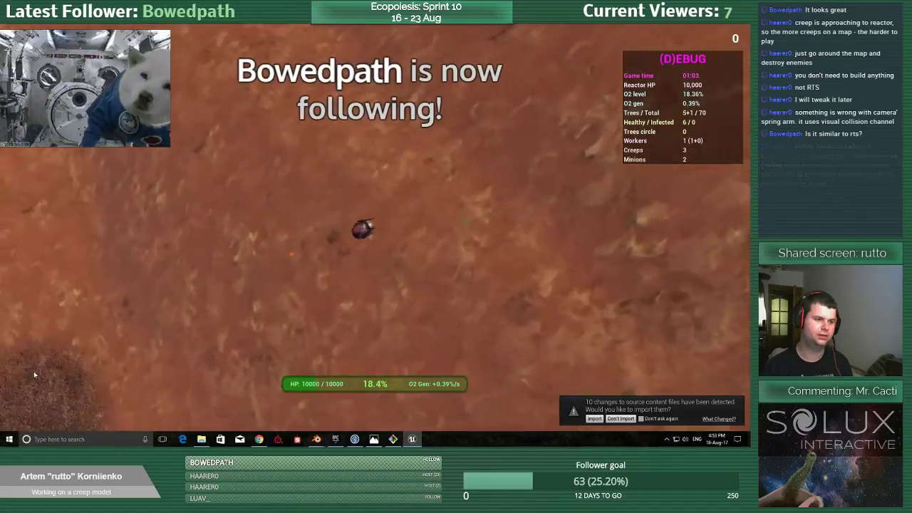
key(a)
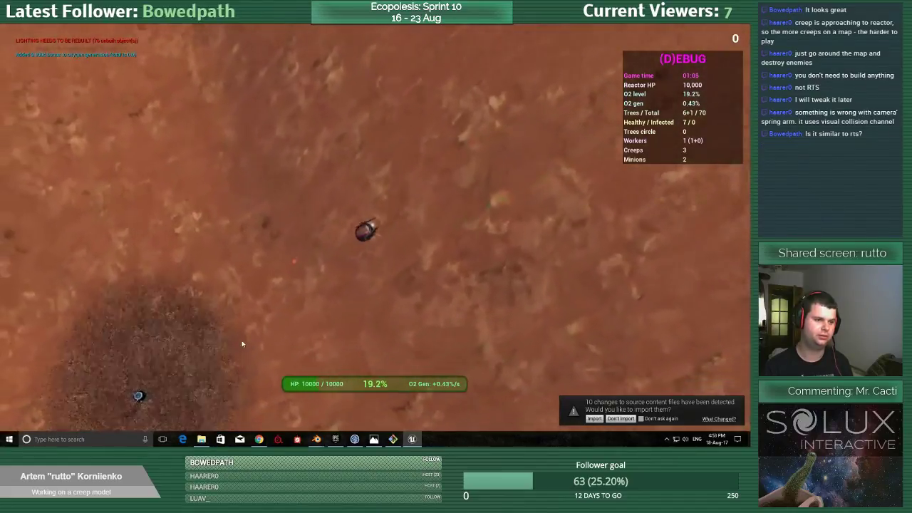
Move the worker beside the creep near the map's edge and attack it until it is destroyed.
key(a)
key(s)
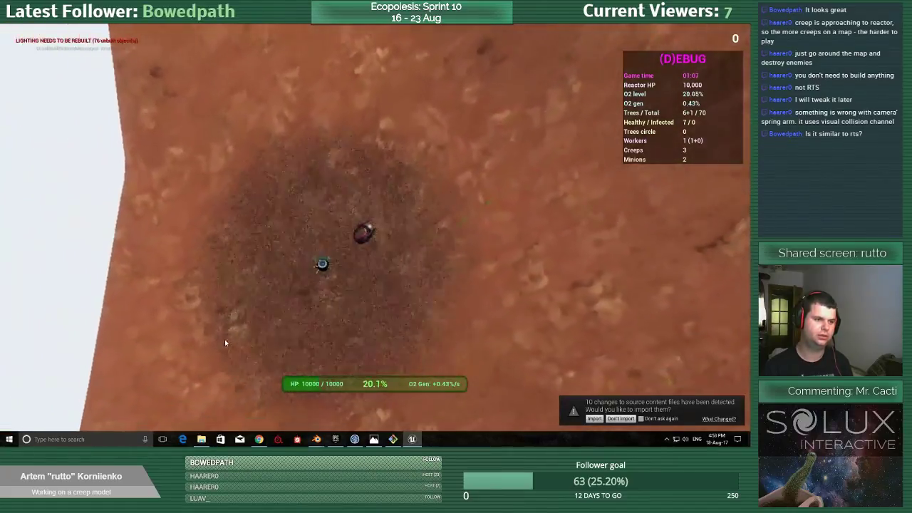
key(a)
key(s)
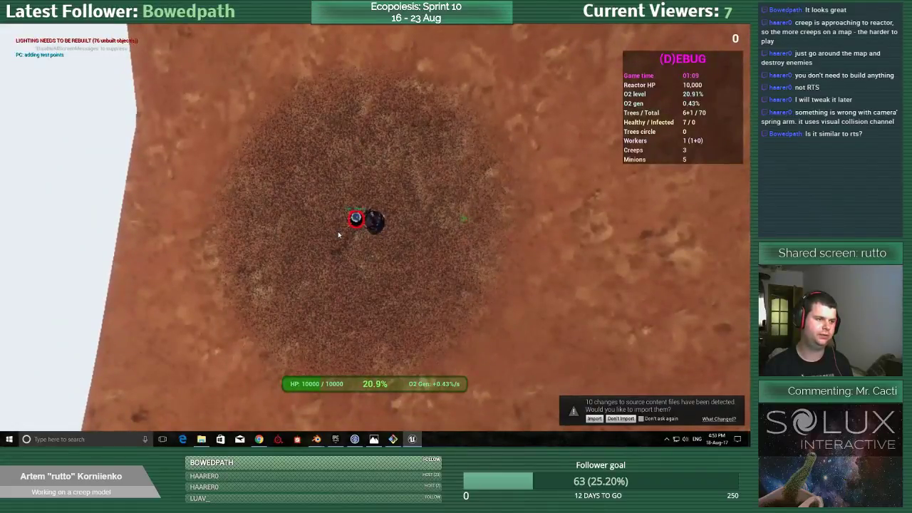
click(337, 232)
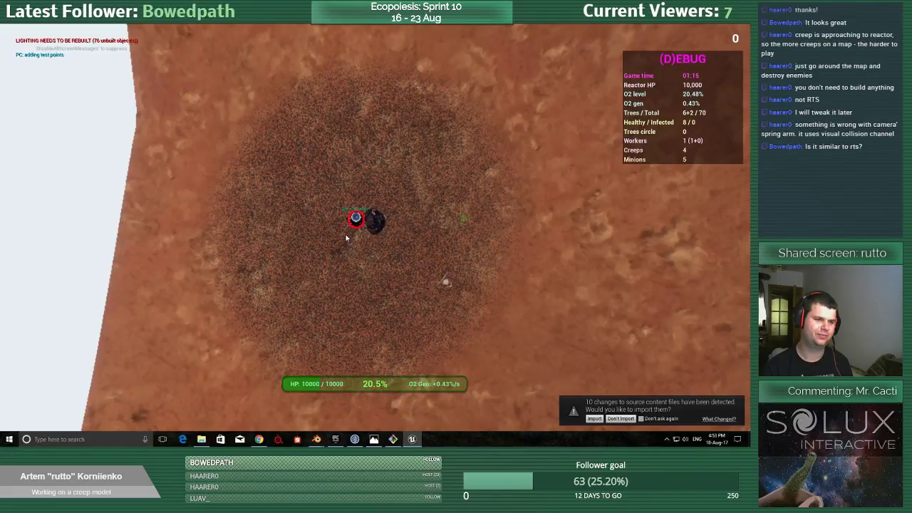
click(346, 238)
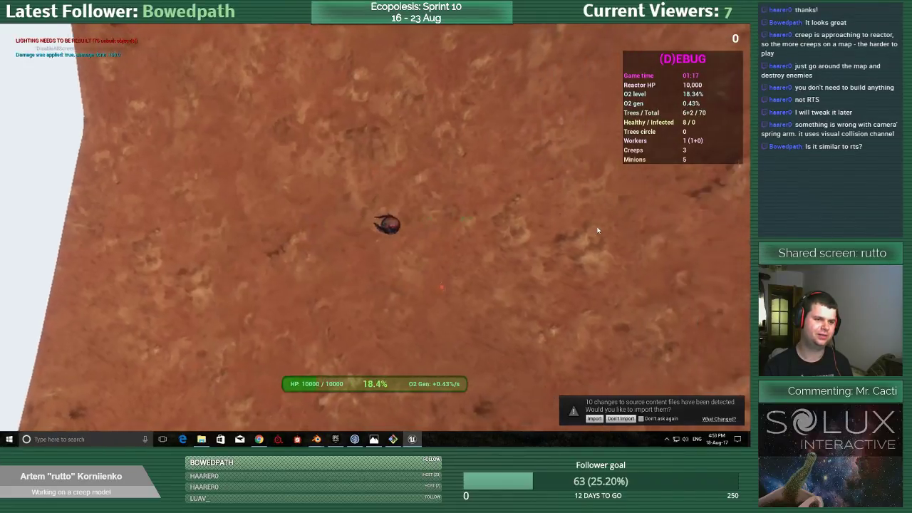
Drive the worker away from the map's edge to the pale rocky slope and position it beside the creep there.
key(d)
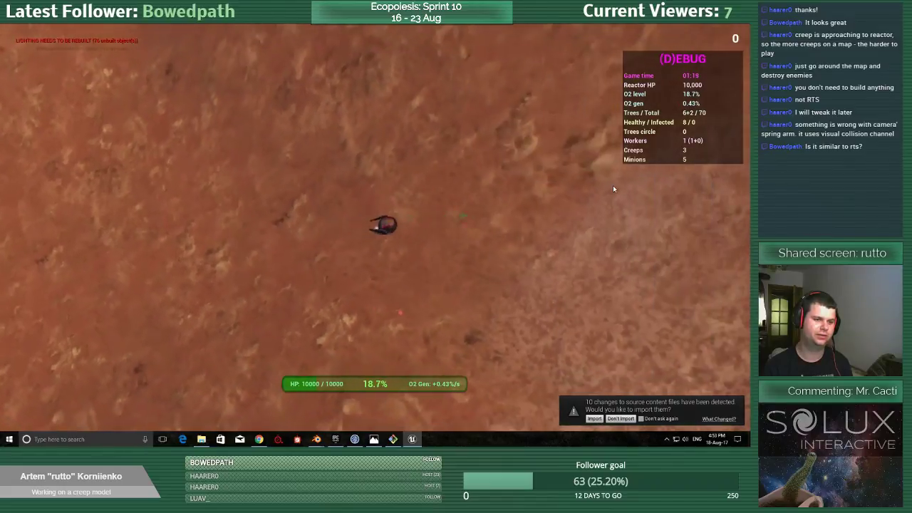
key(d)
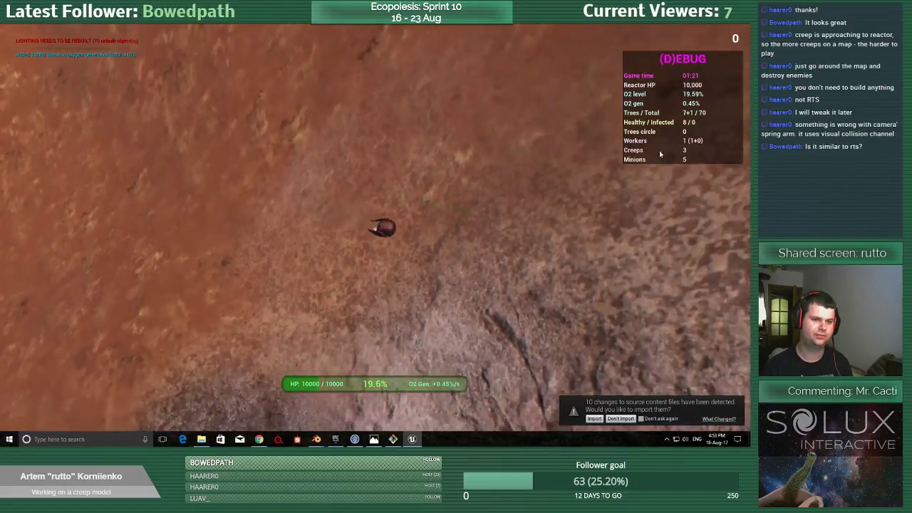
key(w)
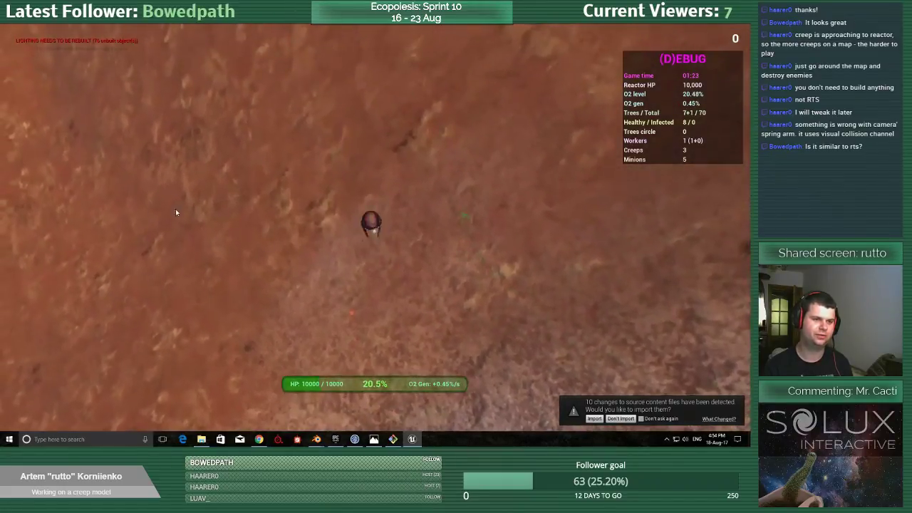
key(a)
key(s)
key(s)
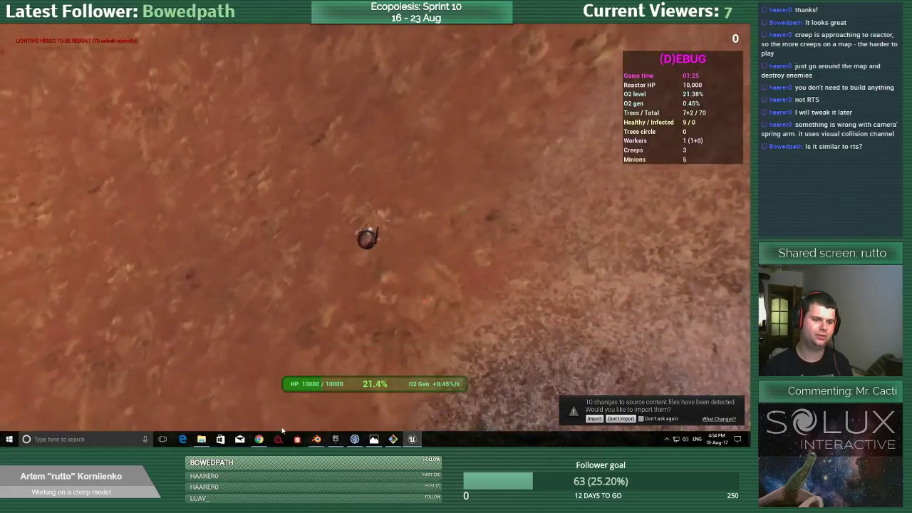
key(d)
key(s)
key(d)
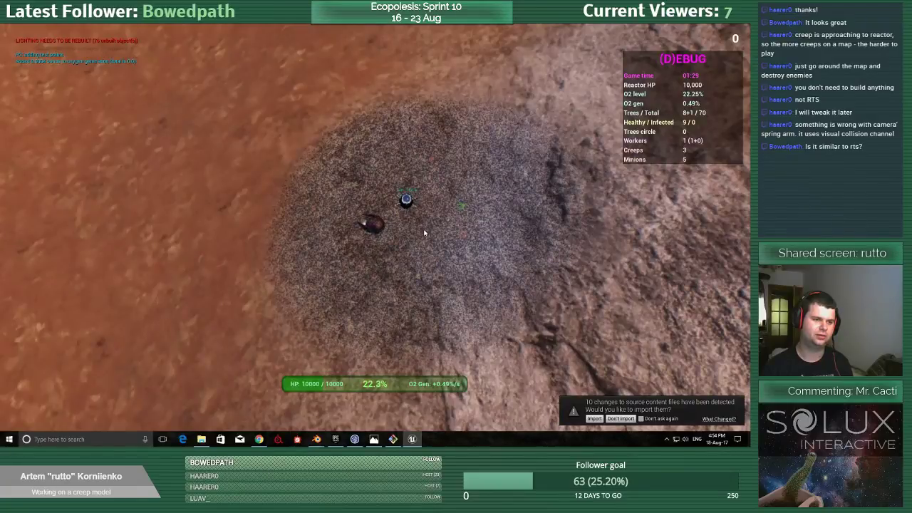
Attack the creep on the rocky slope and drive the worker back to the reactor.
click(424, 232)
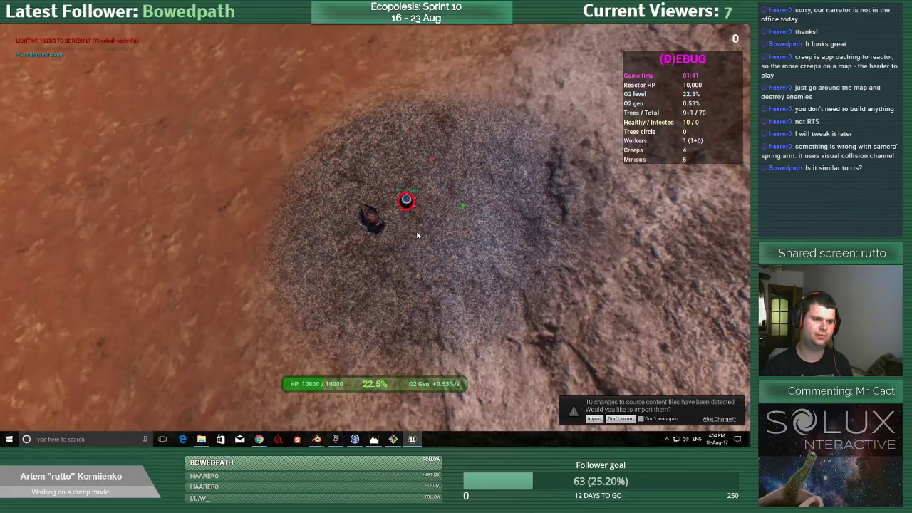
click(281, 198)
click(450, 82)
key(w)
key(a)
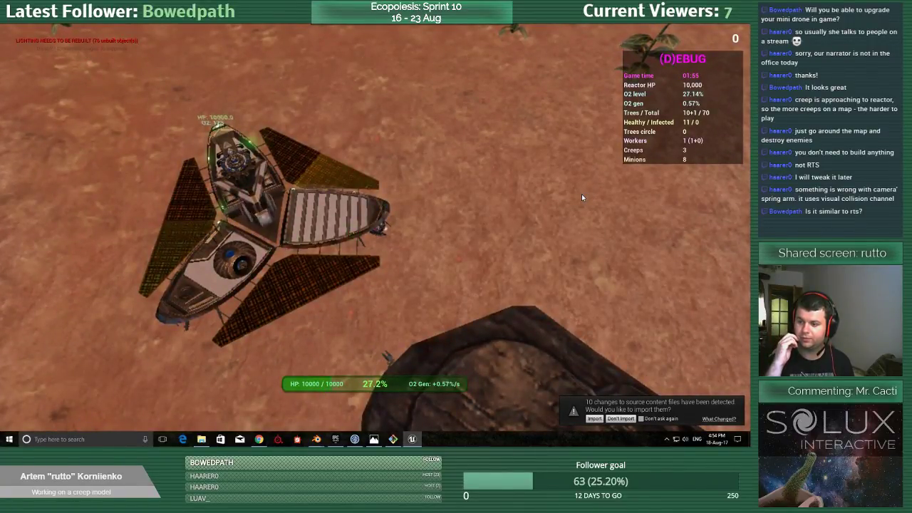
Steer the worker from the reactor past the plants to the landed drop pod and collect its bonus.
key(d)
key(w)
key(w)
key(d)
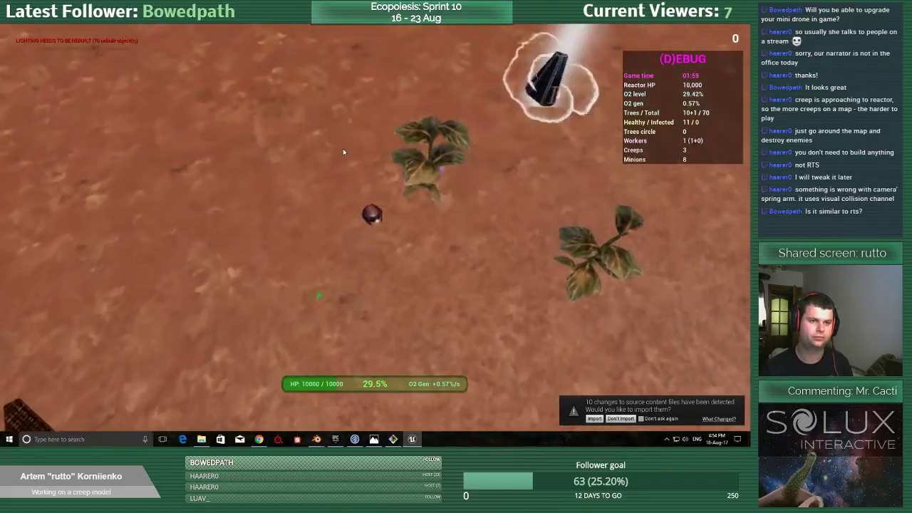
key(w)
key(a)
key(d)
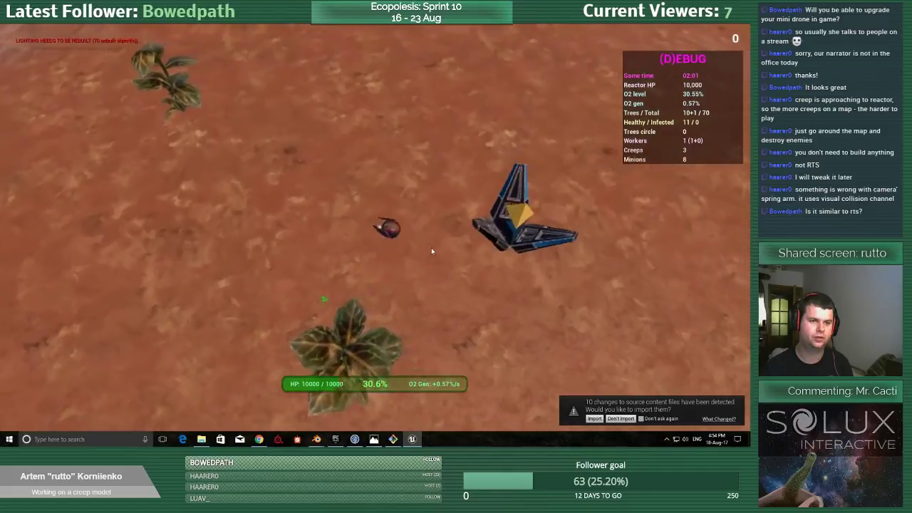
key(w)
key(d)
key(w)
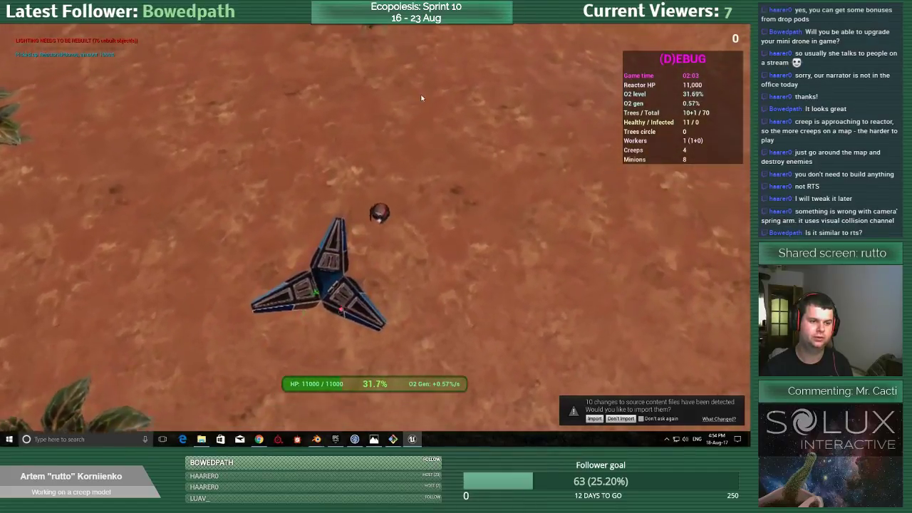
Drive the worker away from the drop pod, past the nearby plant and out over the open ground.
key(w)
key(d)
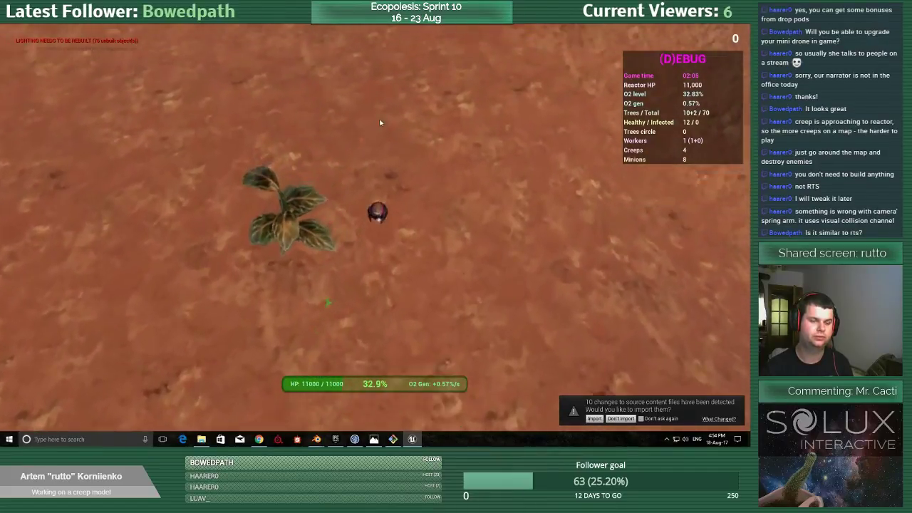
key(w)
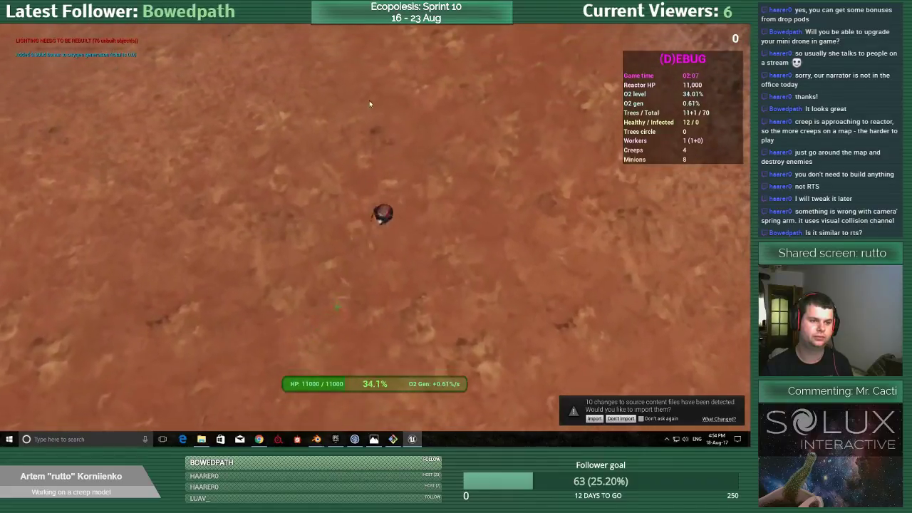
key(w)
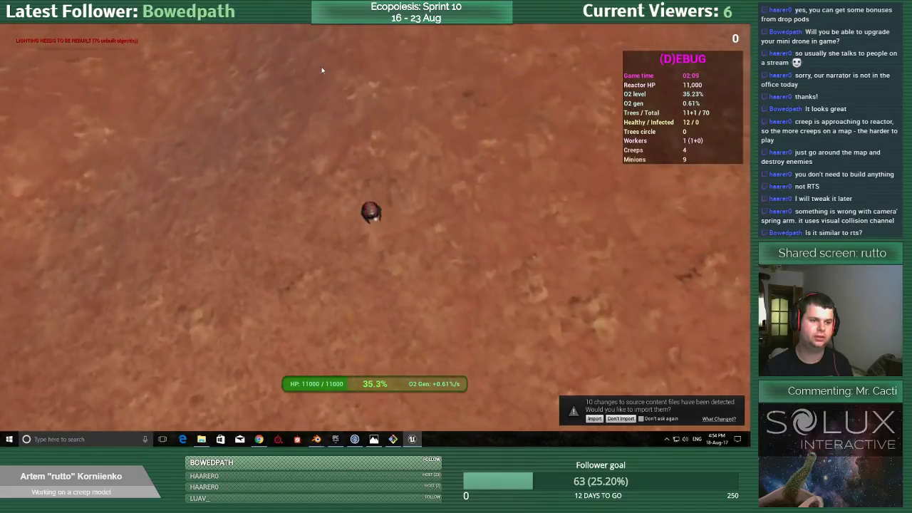
Drive the worker toward the lone spiky minion and turn in close to it.
key(d)
key(w)
key(a)
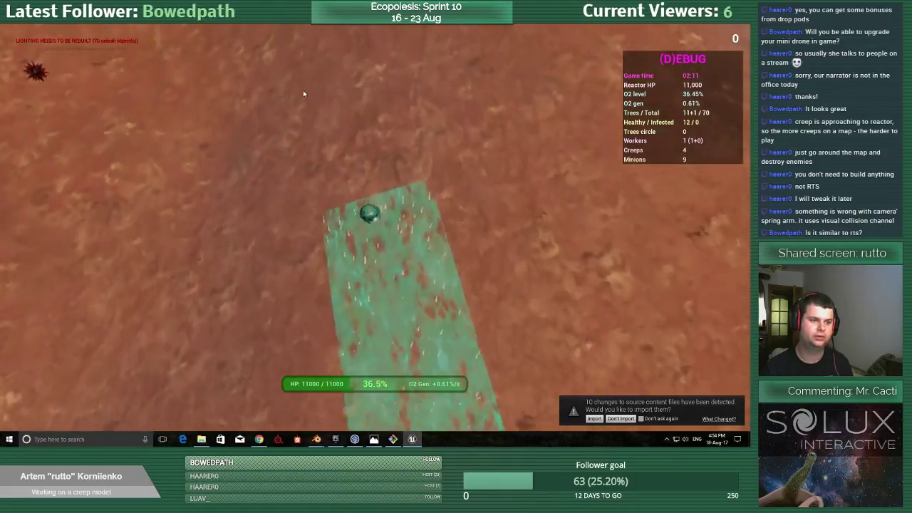
key(w)
key(a)
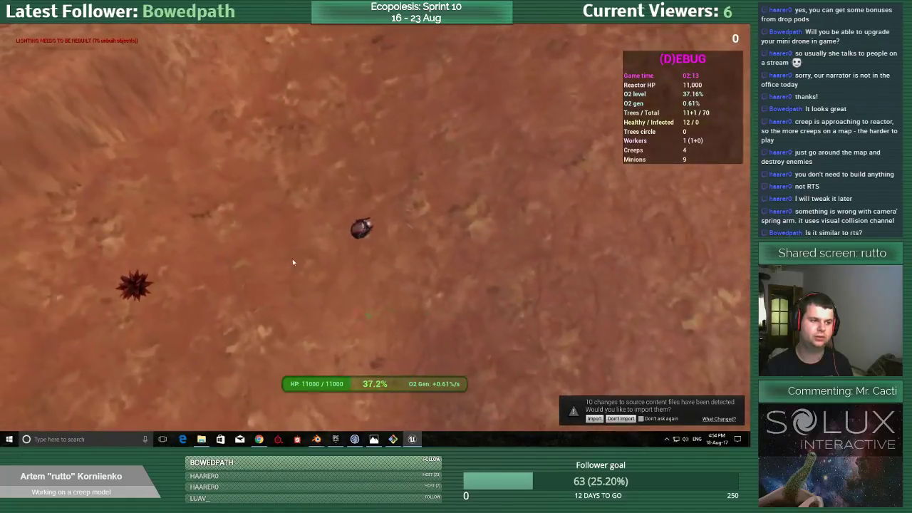
key(a)
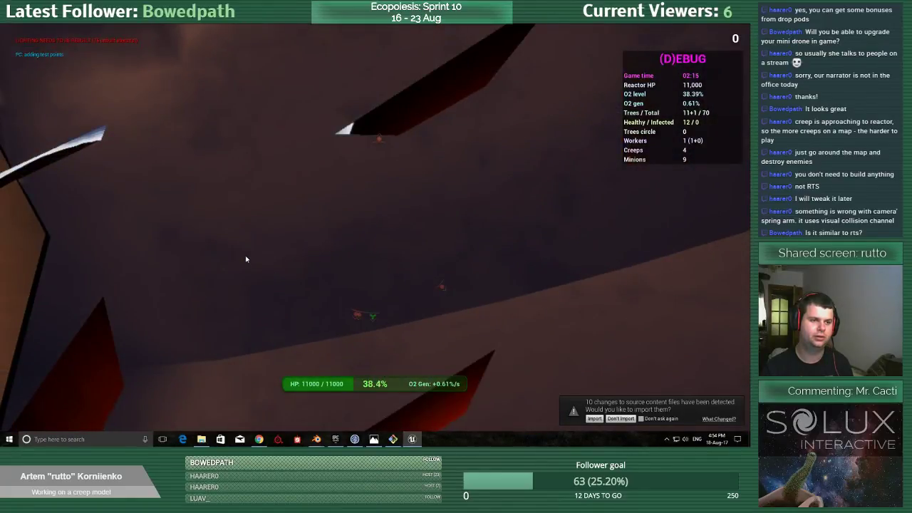
Drive the worker over the open ground alongside the pale sandy area and end the play session.
key(w)
key(d)
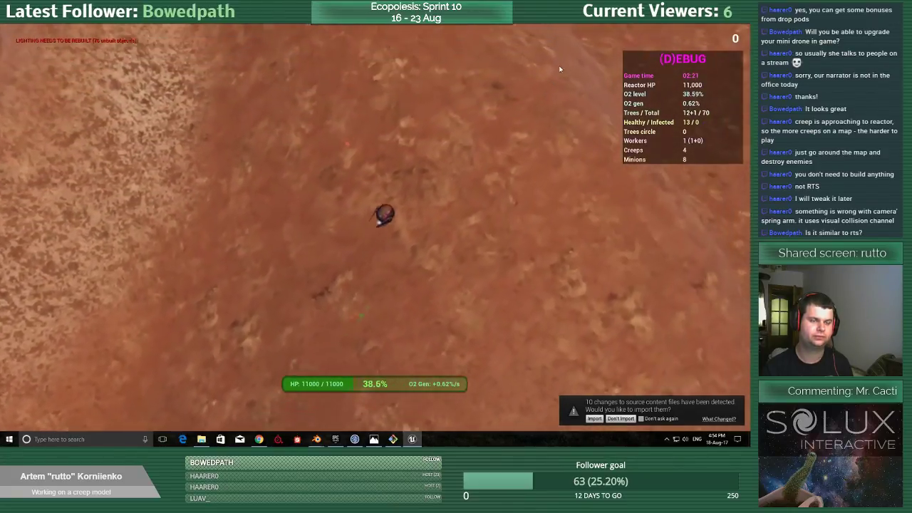
key(a)
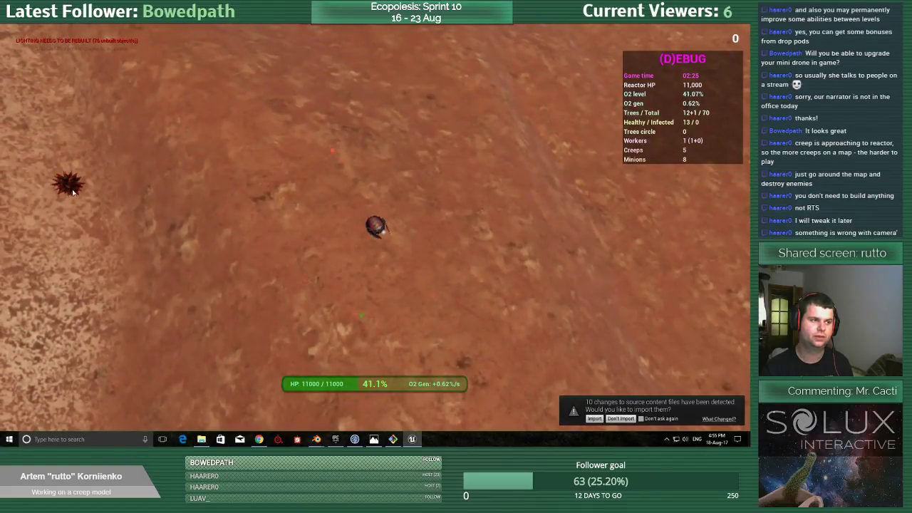
key(a)
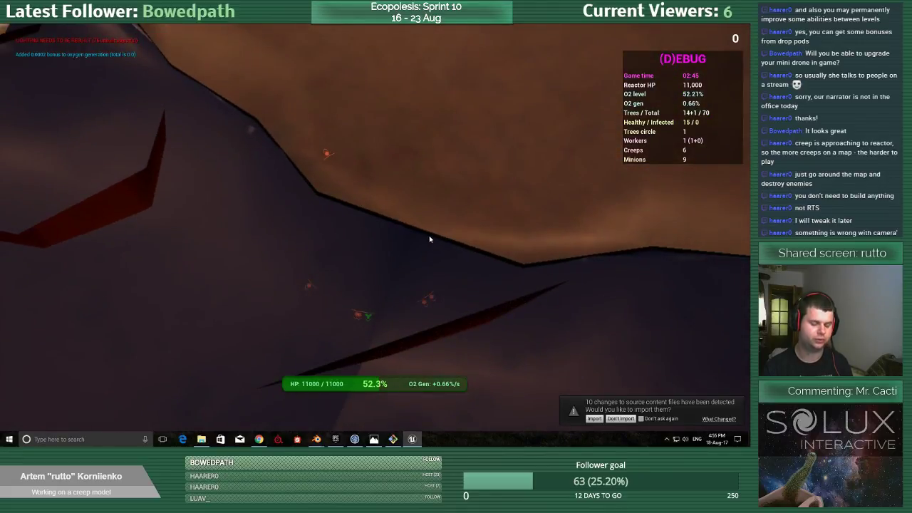
key(Escape)
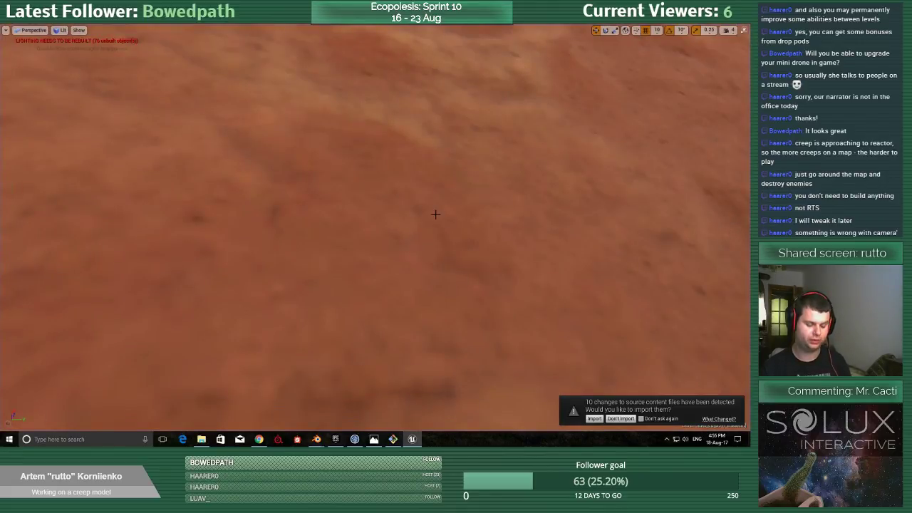
Restore the standard editor layout, bring the dark rock and pod into view, and select the Minion asset folder.
right_drag(435, 215, 451, 214)
key(F11)
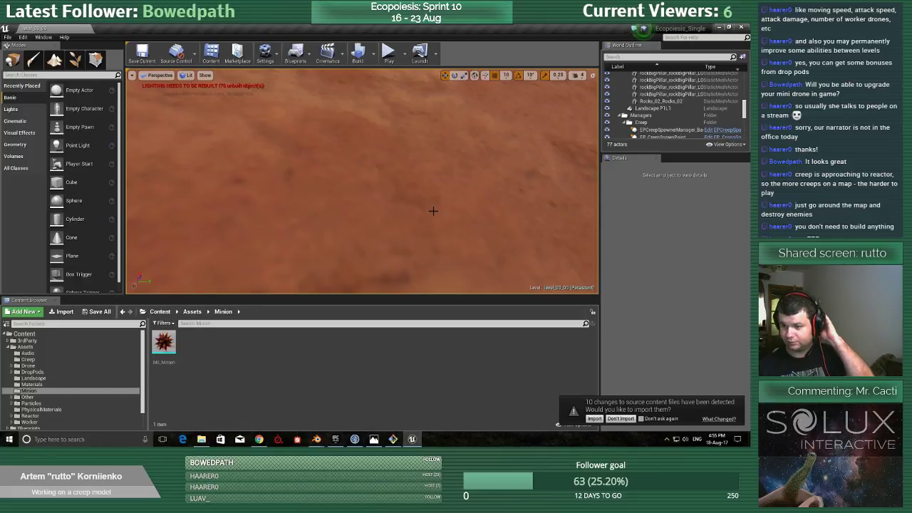
right_drag(362, 181, 394, 178)
key(w)
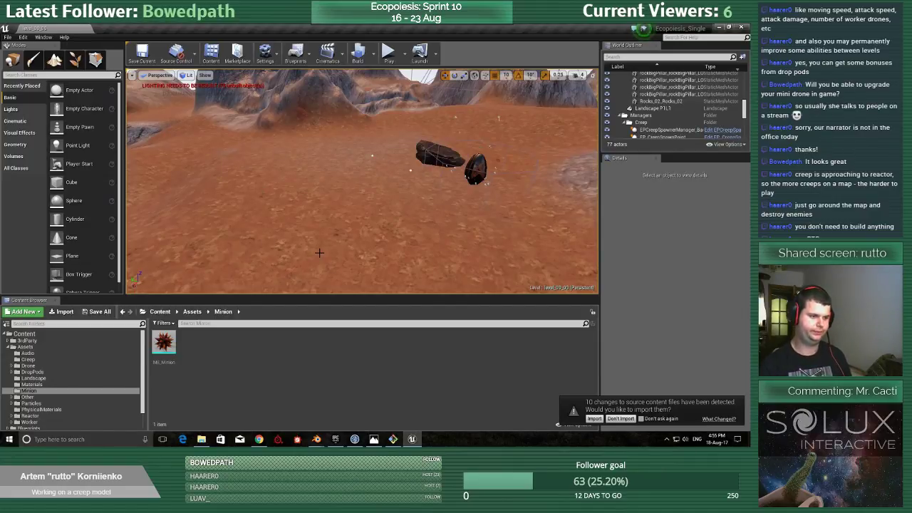
click(69, 392)
scroll(68, 384, down, 2)
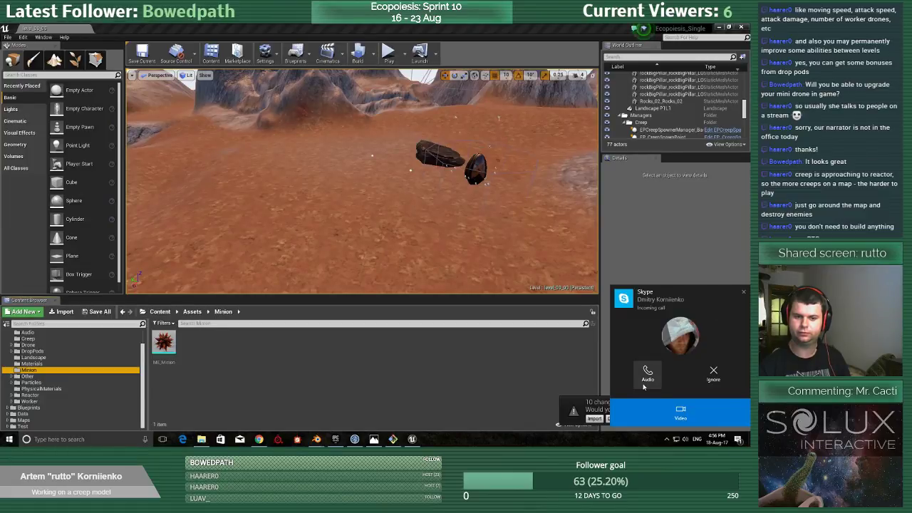
Answer the incoming Skype call with audio only and turn the level view toward the mountains.
click(647, 376)
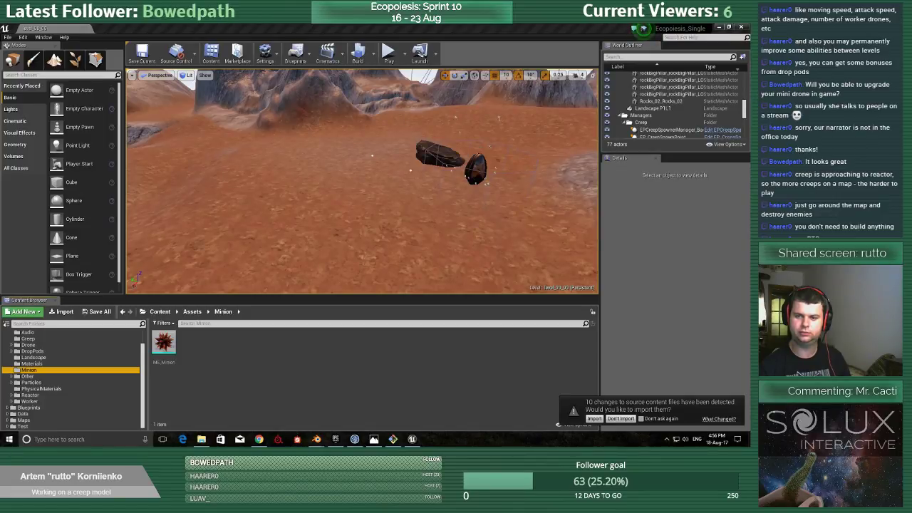
right_drag(305, 224, 357, 217)
drag(667, 47, 749, 48)
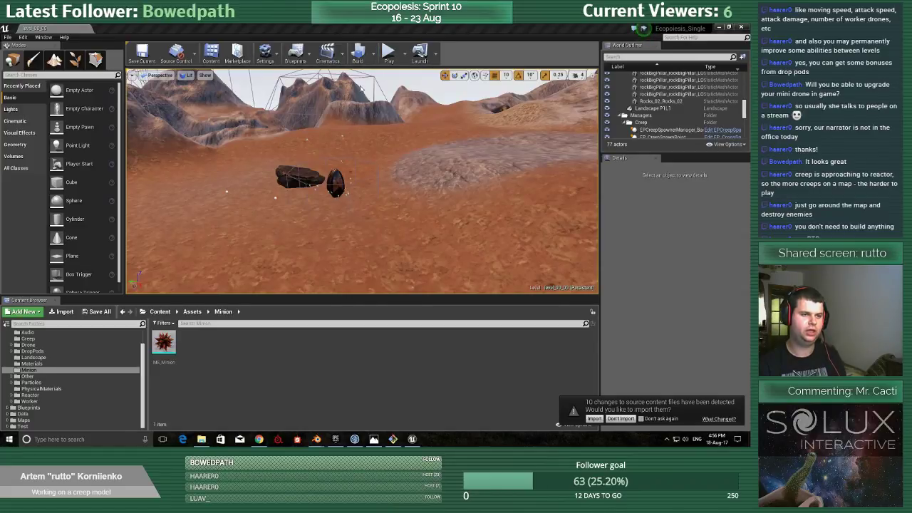
Play-test the level again with the viewport maximized, steering the worker away from the reactor, and end the session.
key(F11)
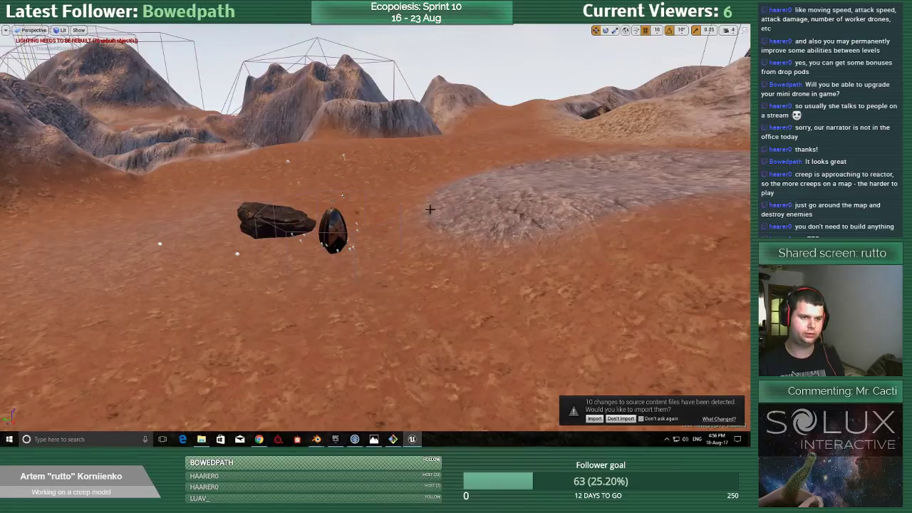
key(alt+p)
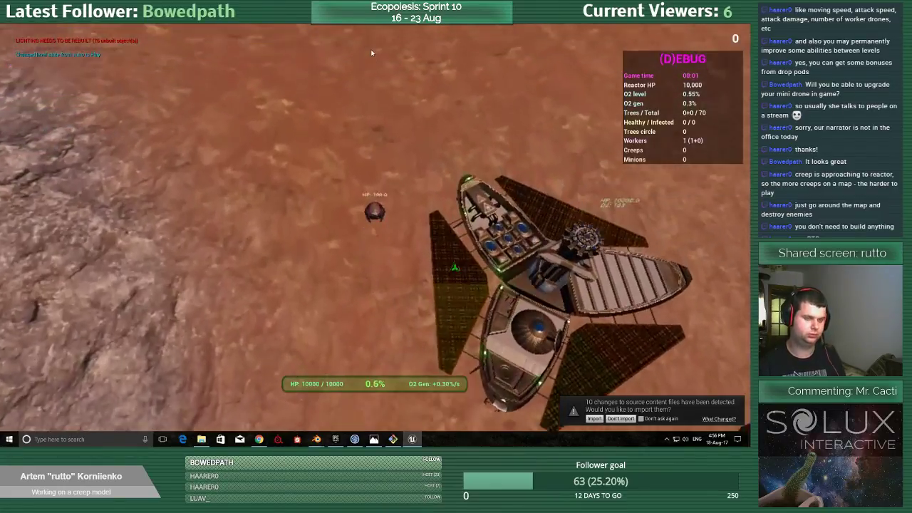
mouse_move(371, 52)
mouse_down()
mouse_move(377, 104)
mouse_move(532, 166)
mouse_move(490, 200)
mouse_move(368, 136)
mouse_move(73, 218)
mouse_move(49, 263)
mouse_move(184, 293)
mouse_move(487, 258)
mouse_move(416, 308)
mouse_move(460, 275)
mouse_move(431, 289)
mouse_move(431, 188)
mouse_move(397, 140)
mouse_move(228, 163)
mouse_move(252, 126)
mouse_move(220, 206)
mouse_move(333, 266)
mouse_move(352, 287)
mouse_move(252, 265)
mouse_move(222, 243)
mouse_move(265, 290)
mouse_move(300, 197)
mouse_move(436, 217)
mouse_move(597, 275)
mouse_move(579, 255)
mouse_move(507, 277)
mouse_move(488, 245)
mouse_up()
key(m)
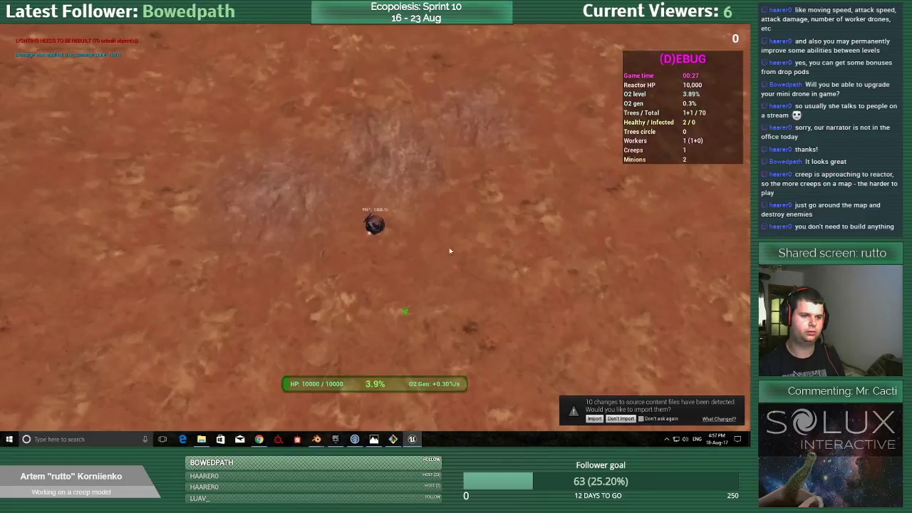
mouse_move(449, 250)
mouse_down()
mouse_move(443, 259)
mouse_move(374, 136)
mouse_move(363, 71)
mouse_move(332, 106)
mouse_move(561, 194)
mouse_move(549, 253)
mouse_move(395, 229)
mouse_move(373, 212)
mouse_move(358, 225)
mouse_move(474, 252)
mouse_move(433, 284)
mouse_move(464, 260)
mouse_move(427, 251)
mouse_move(390, 274)
mouse_move(366, 263)
mouse_move(216, 271)
mouse_move(252, 299)
mouse_move(355, 305)
mouse_move(401, 286)
mouse_move(338, 194)
mouse_move(427, 255)
mouse_move(421, 201)
mouse_move(415, 232)
mouse_move(328, 281)
mouse_move(321, 204)
mouse_move(421, 200)
mouse_move(468, 242)
mouse_move(457, 260)
mouse_move(373, 242)
mouse_move(341, 215)
mouse_move(461, 270)
mouse_move(443, 309)
mouse_move(299, 302)
mouse_move(401, 345)
mouse_move(502, 268)
mouse_move(326, 202)
mouse_move(402, 271)
mouse_move(378, 170)
mouse_move(459, 236)
mouse_move(333, 216)
mouse_move(325, 230)
mouse_move(433, 221)
mouse_move(402, 249)
mouse_move(320, 232)
mouse_move(319, 211)
mouse_move(361, 228)
mouse_up()
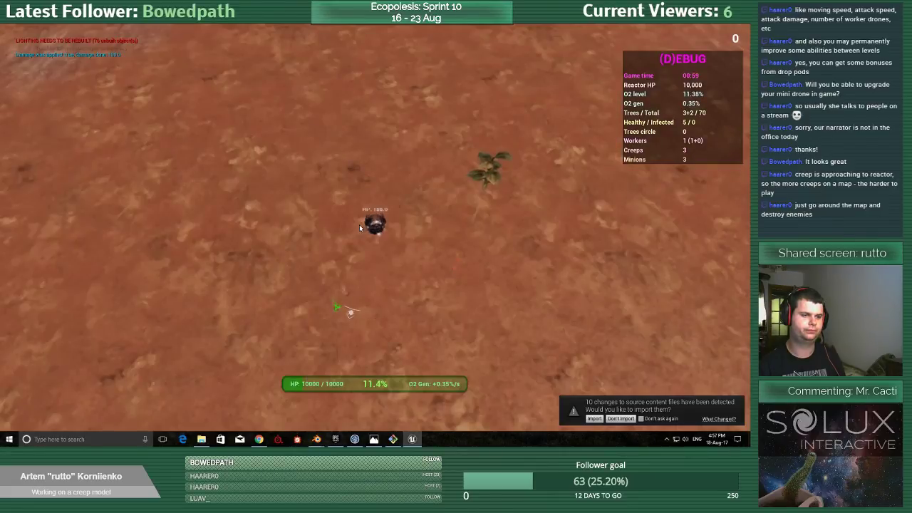
drag(389, 205, 391, 202)
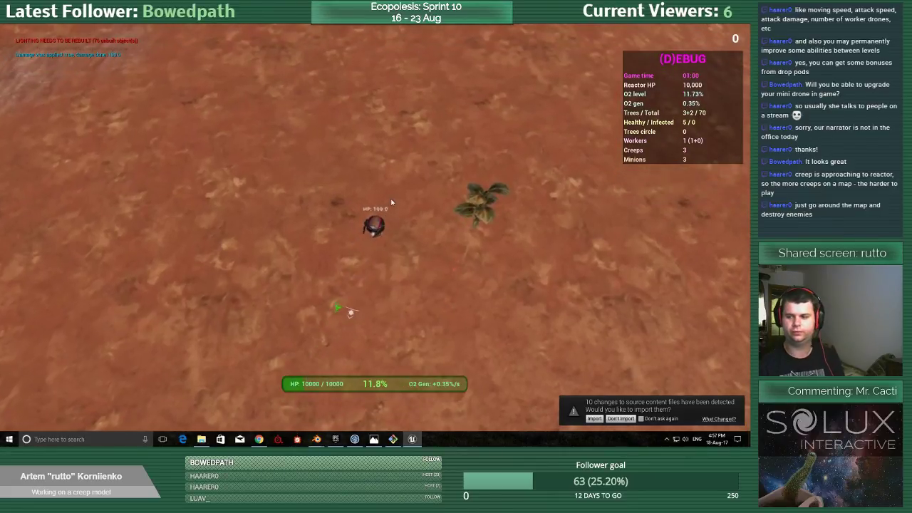
key(Escape)
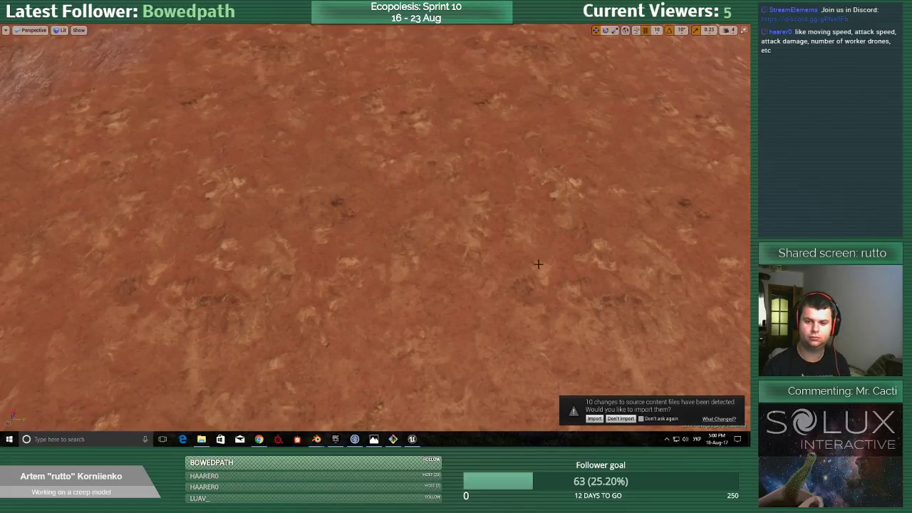
Restore the Unreal editor layout, minimize Unreal and the Ecopoiesis folder window, and switch to the minion file in Blender.
right_drag(387, 296, 432, 261)
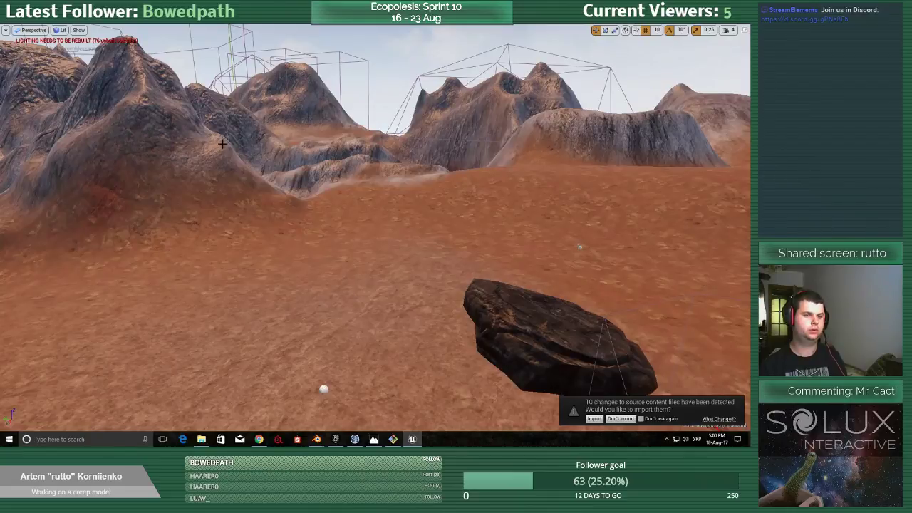
key(F11)
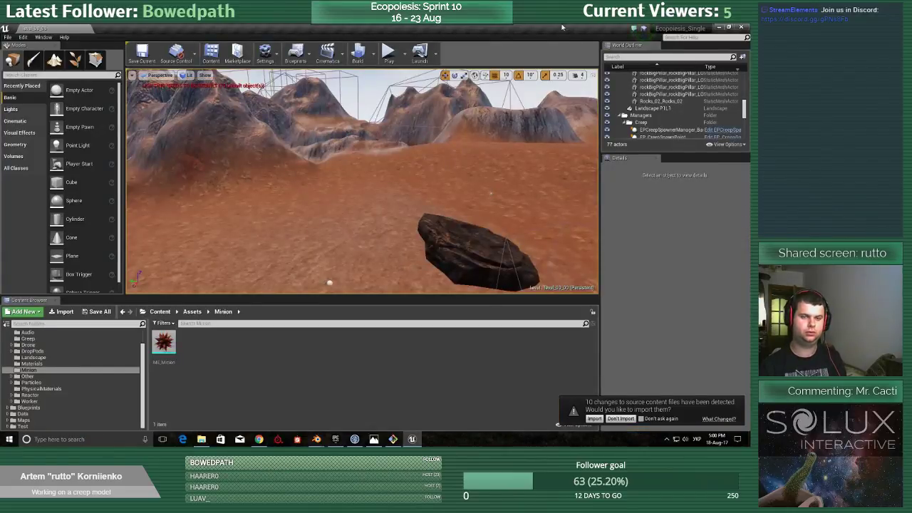
click(719, 28)
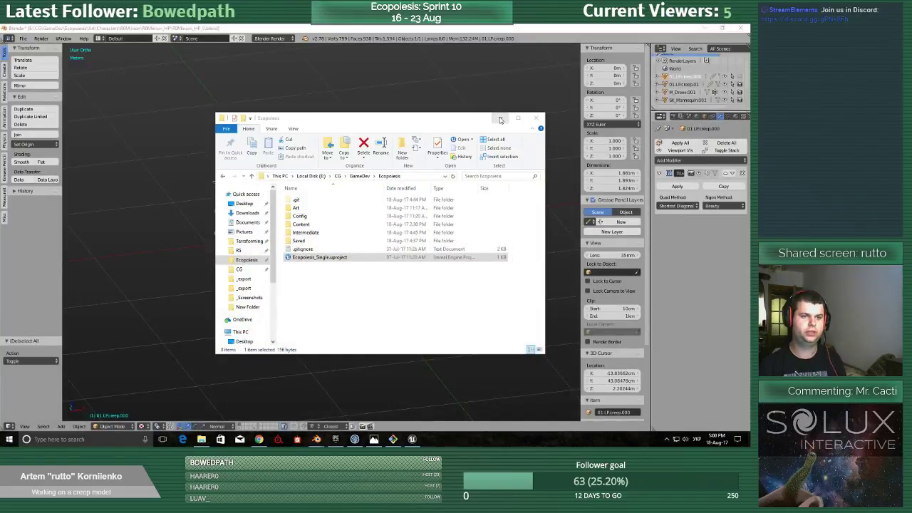
click(501, 118)
Change the minion model's display from the textured UV grid to solid shading.
middle_drag(439, 141, 426, 154)
scroll(385, 203, up, 6)
scroll(374, 215, down, 8)
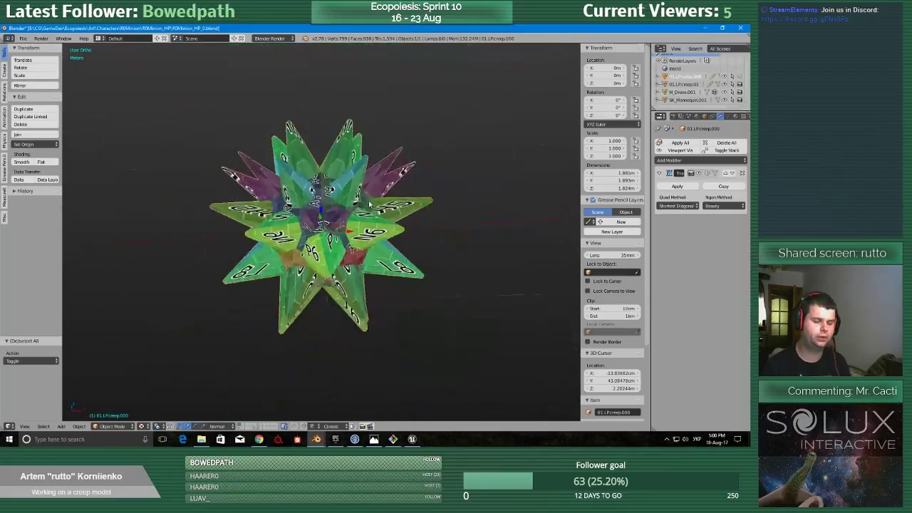
scroll(348, 205, up, 5)
key(Tab)
key(Escape)
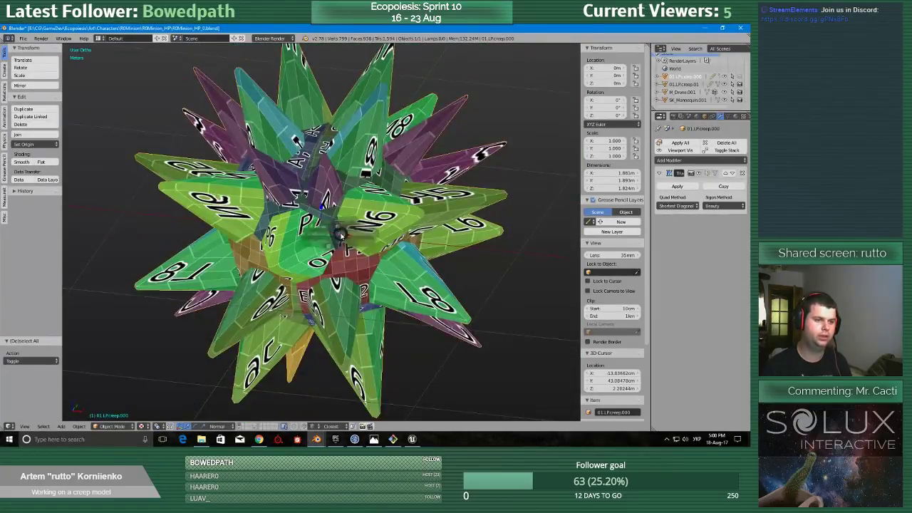
key(z)
click(349, 276)
mouse_move(350, 276)
middle_down()
mouse_move(373, 210)
mouse_move(346, 270)
middle_up()
scroll(346, 269, down, 4)
scroll(343, 277, up, 7)
scroll(343, 278, down, 8)
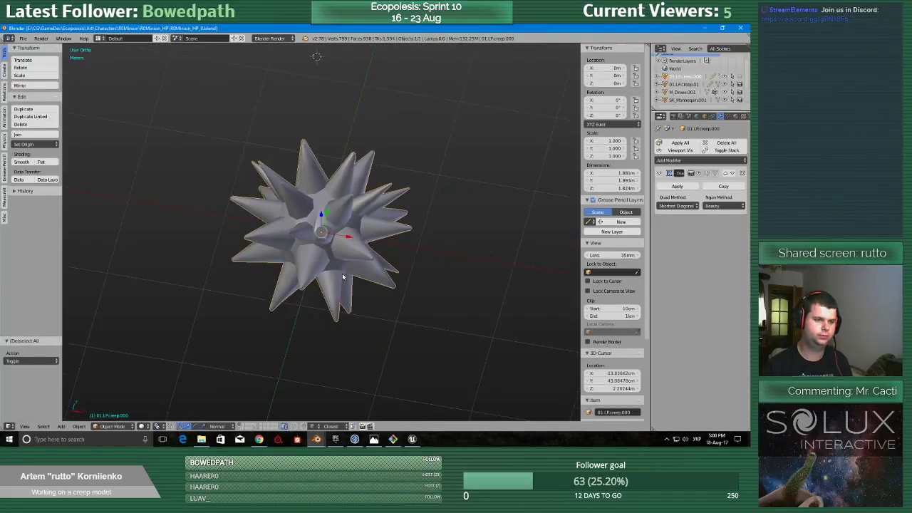
Put the minion mesh into Edit Mode and frame the whole spiky body.
middle_drag(342, 270, 352, 246)
scroll(347, 268, up, 8)
key(Tab)
click(385, 267)
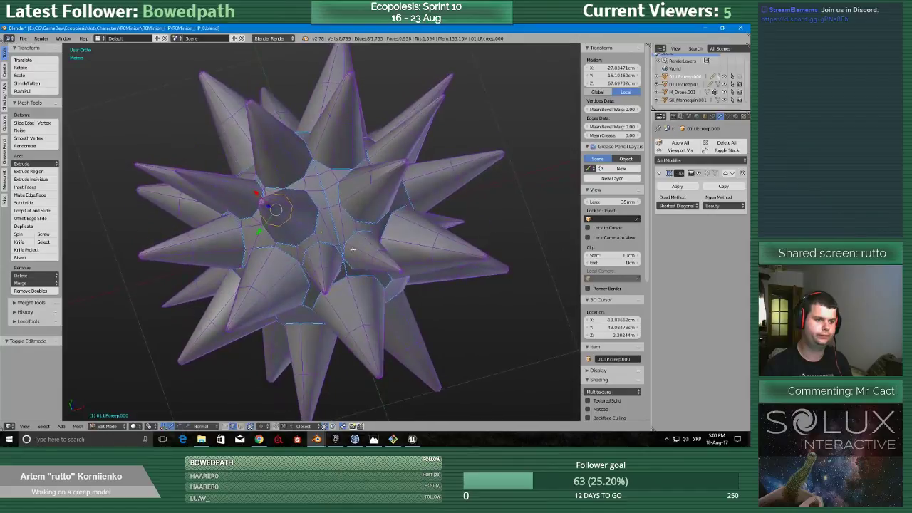
scroll(352, 247, down, 3)
key(ctrl+Up)
key(ctrl+Up)
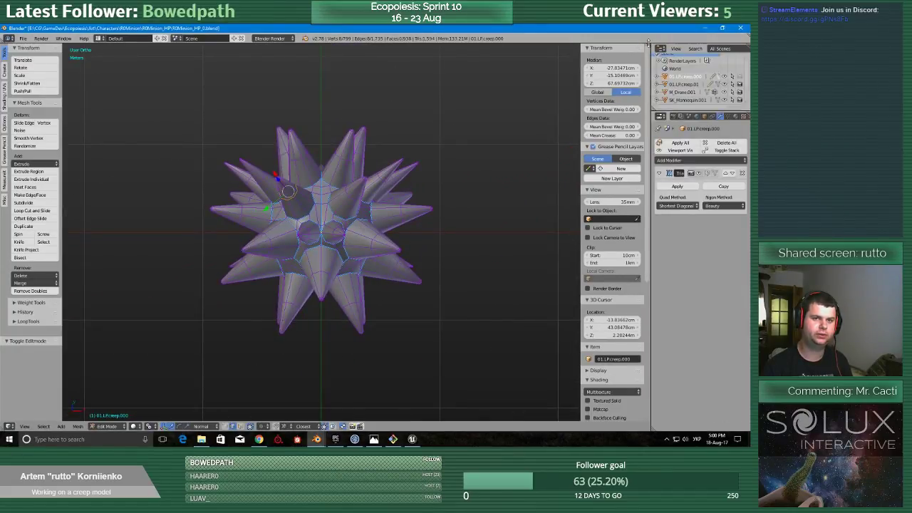
Split the 3D View into two side-by-side areas and make the second one a UV/Image Editor.
drag(649, 44, 370, 235)
click(383, 426)
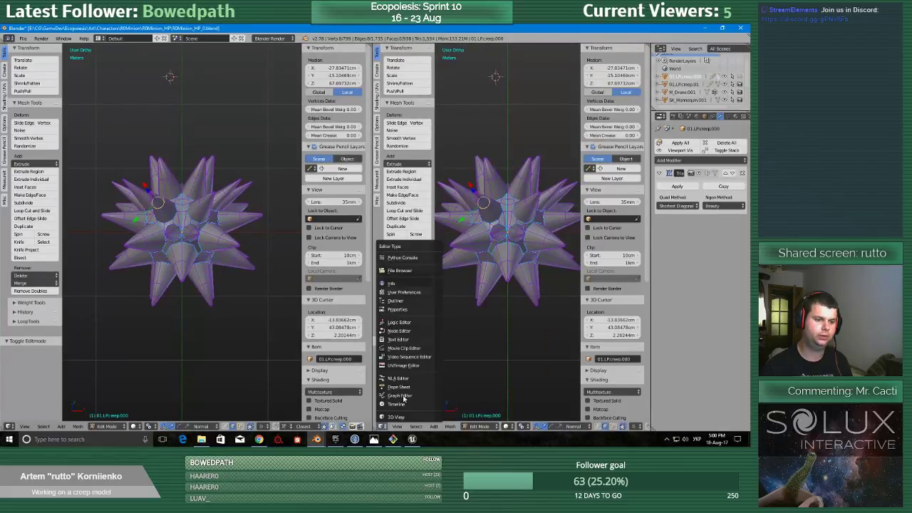
click(408, 366)
Select the entire minion mesh and frame its existing UV layout over the color grid.
middle_drag(197, 307, 178, 290)
key(a)
key(a)
scroll(467, 307, down, 5)
scroll(466, 308, up, 3)
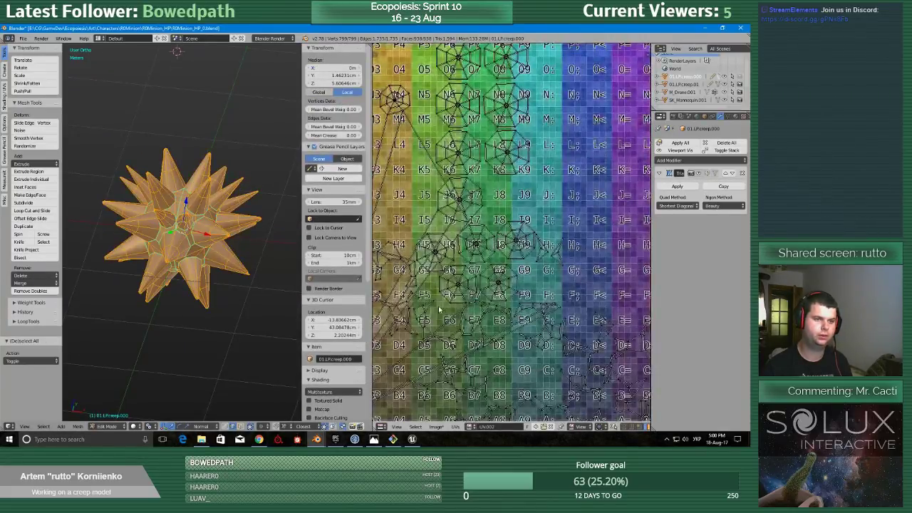
middle_drag(441, 309, 609, 216)
middle_drag(570, 277, 456, 365)
scroll(456, 363, up, 2)
scroll(453, 357, down, 3)
Reselect all of the minion's geometry and apply the standard Unwrap to regenerate its UV islands.
middle_drag(234, 278, 243, 273)
key(a)
key(a)
key(i)
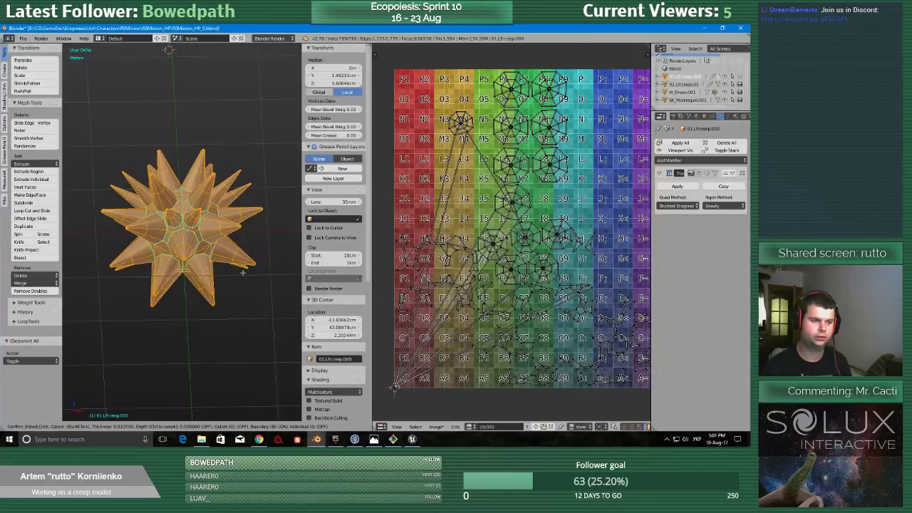
click(256, 272)
key(u)
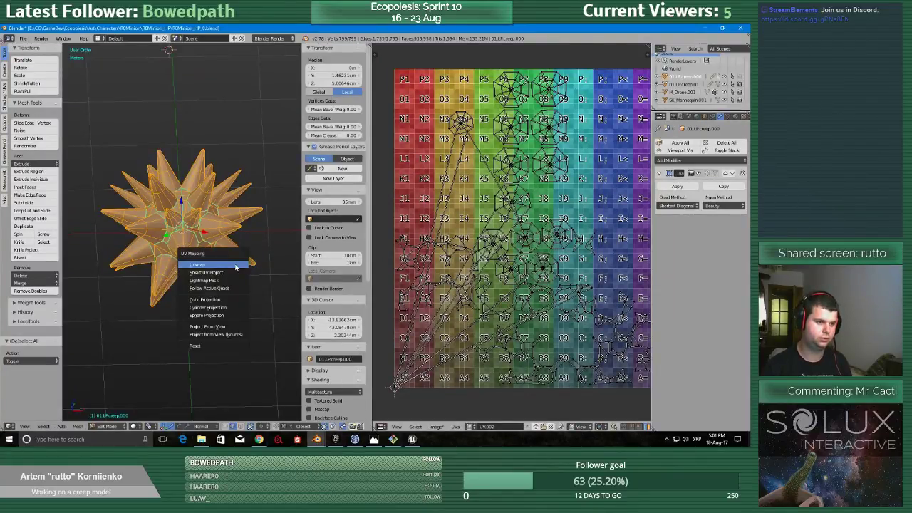
click(235, 265)
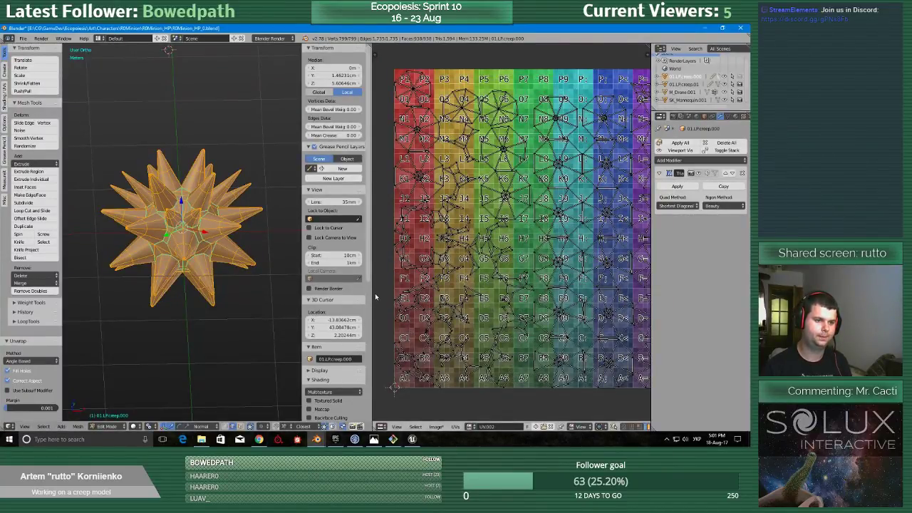
Show the UV/Image Editor's image and display properties beside the unwrapped layout, keeping the split view.
key(ctrl+Up)
key(n)
key(n)
key(t)
key(t)
key(n)
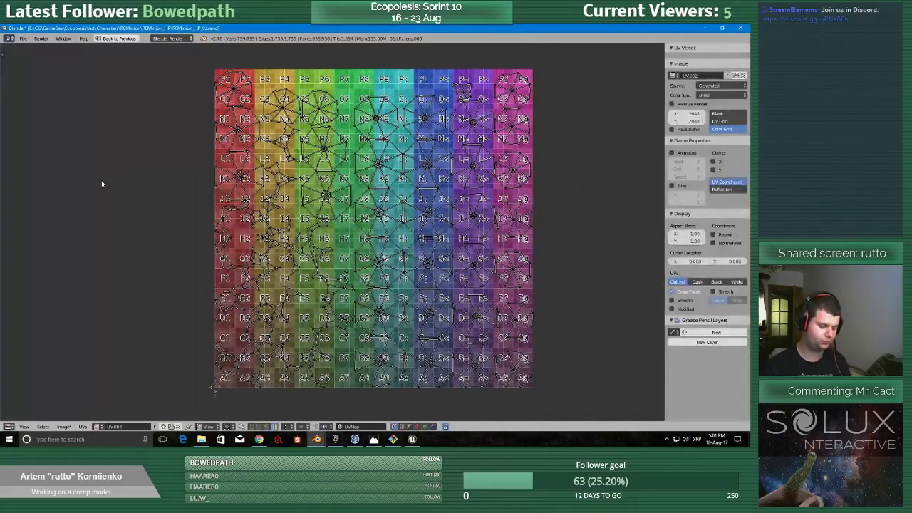
key(ctrl+Up)
Apply a texel density of 2.56 at a 1024px texture size to the minion's UVs and check the rescaled layout.
click(5, 201)
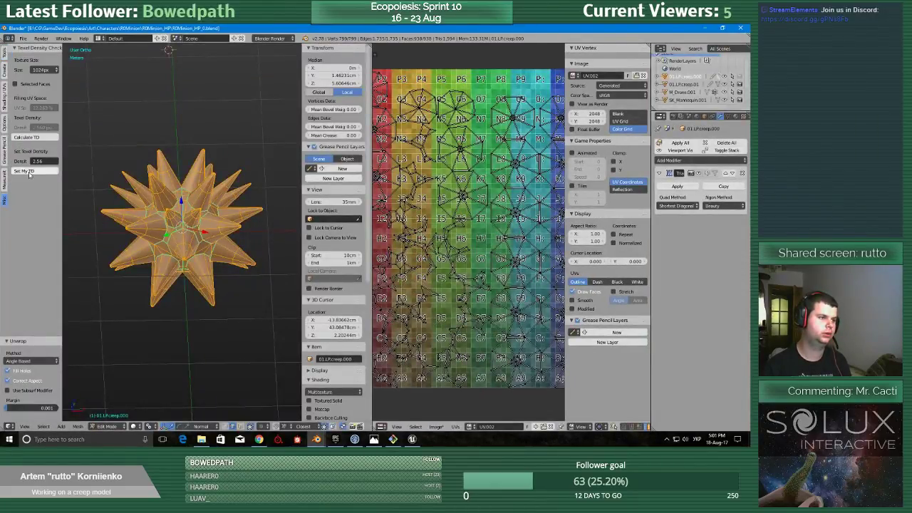
click(23, 171)
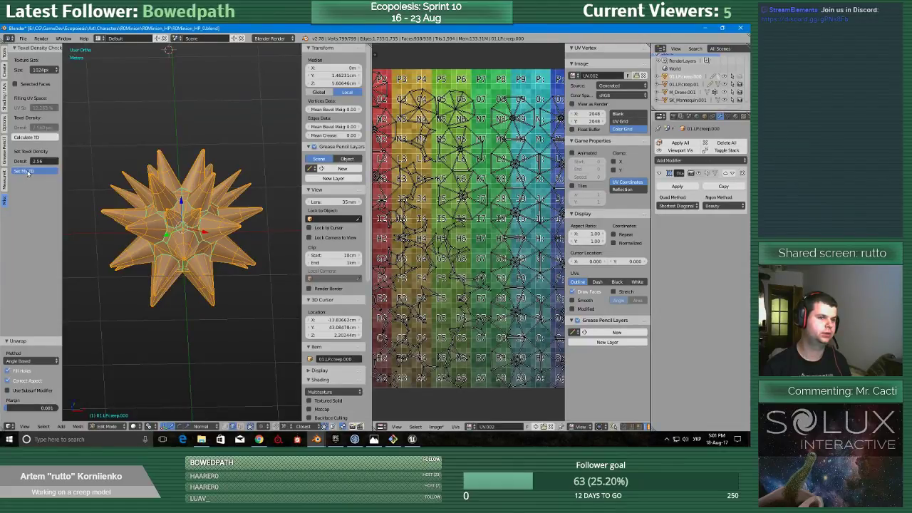
scroll(448, 298, down, 4)
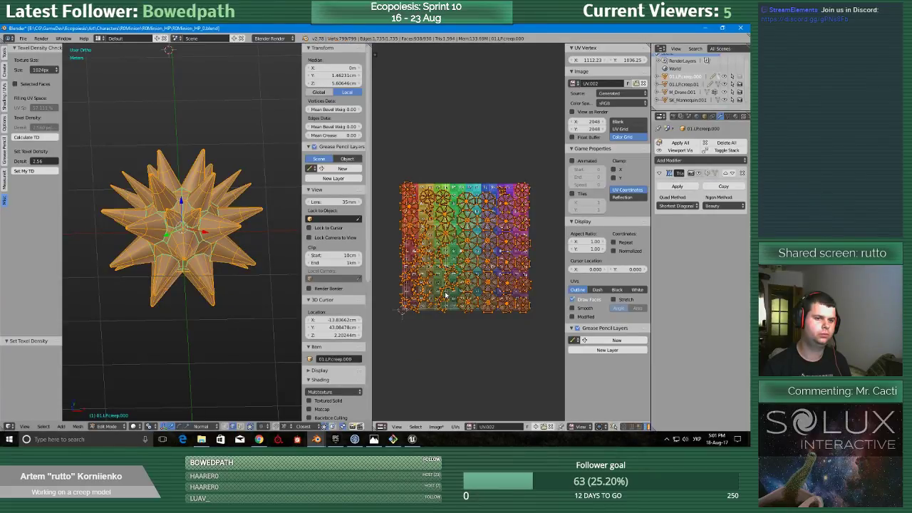
scroll(446, 295, up, 5)
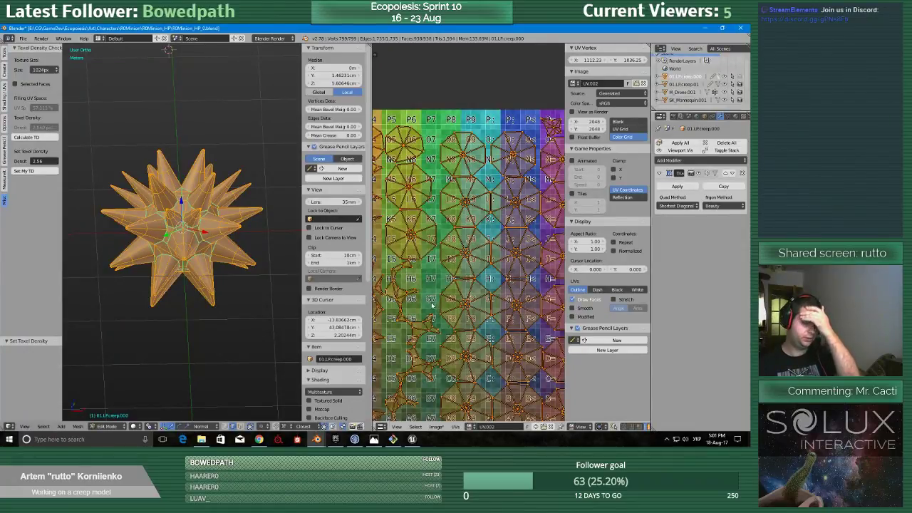
scroll(420, 299, down, 4)
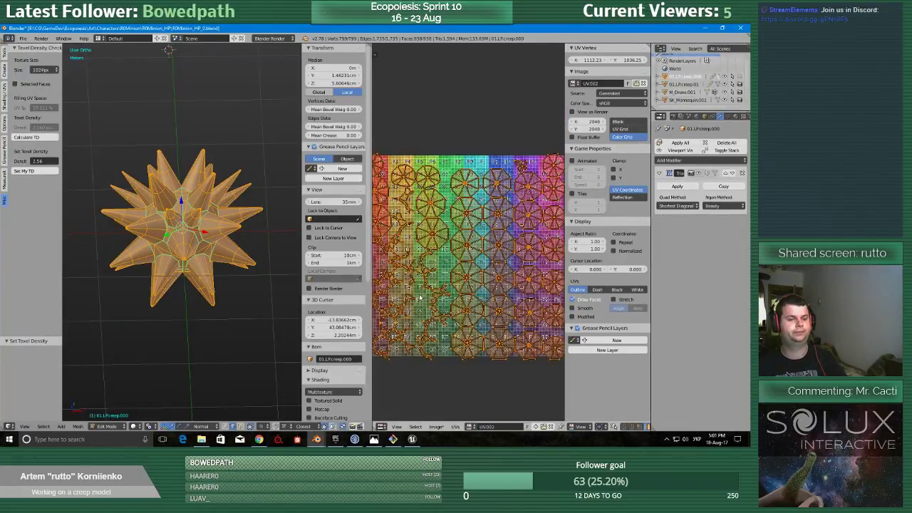
scroll(414, 289, down, 2)
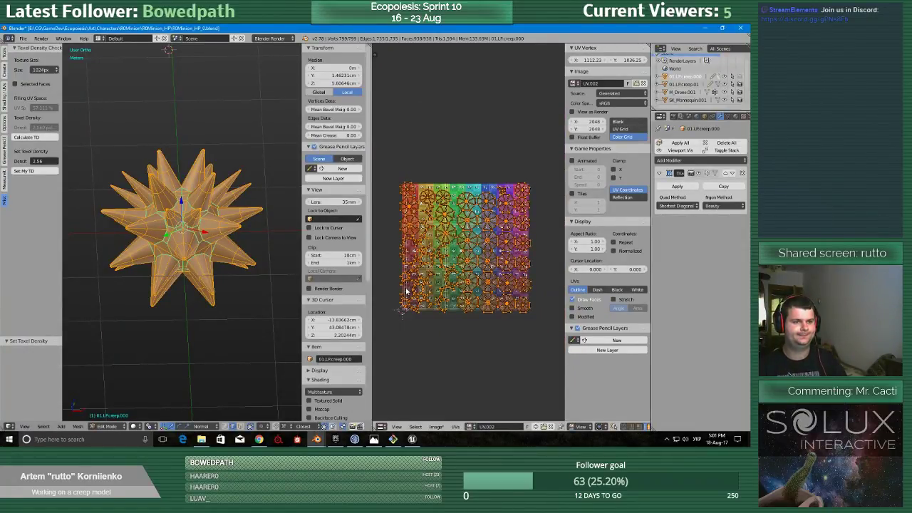
Move the minion's whole UV layout off the color grid to the empty space beside it and inspect its islands.
key(g)
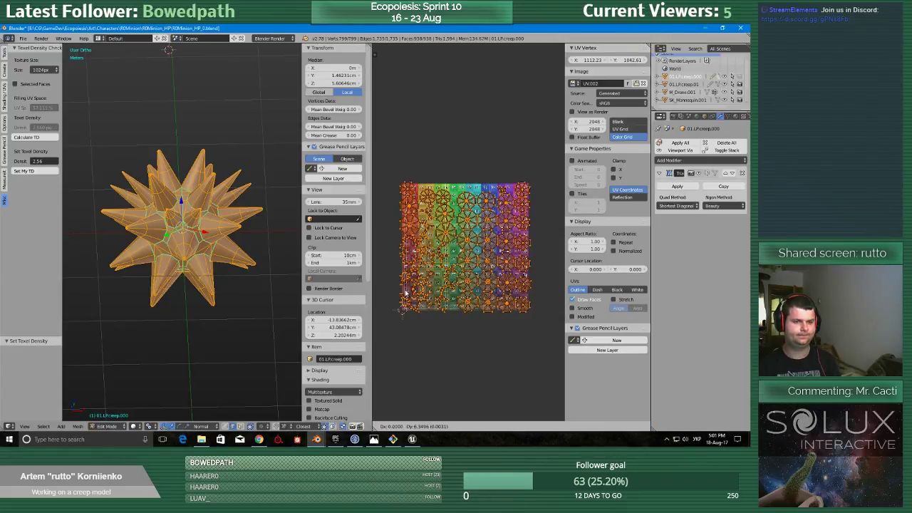
click(536, 293)
scroll(423, 286, down, 2)
scroll(421, 285, up, 1)
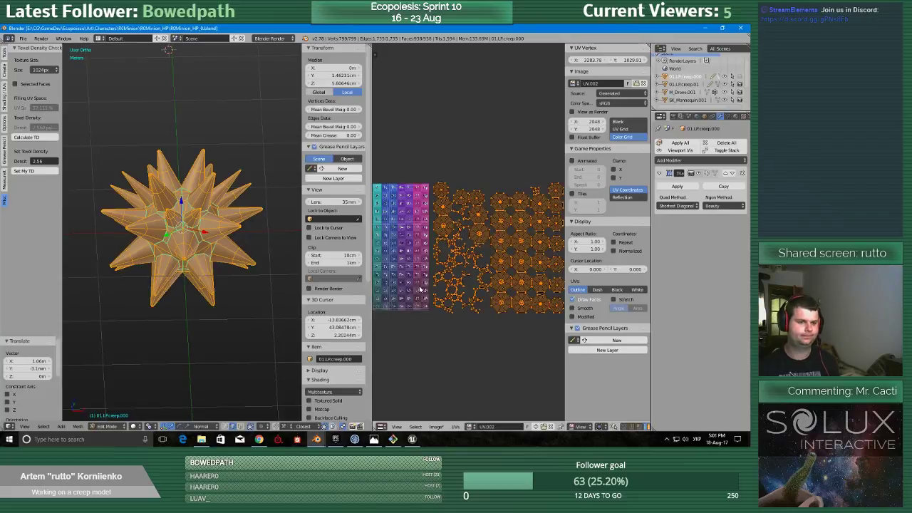
scroll(480, 277, up, 2)
scroll(477, 277, up, 4)
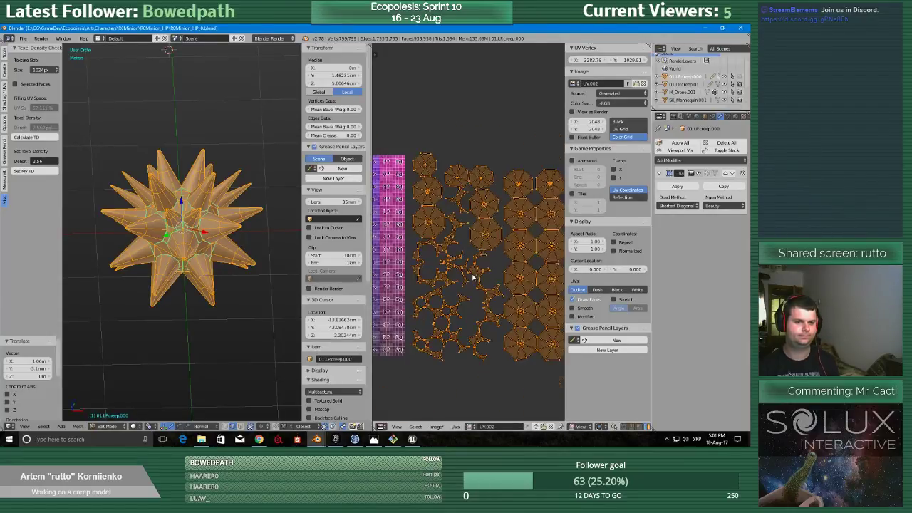
scroll(439, 289, down, 3)
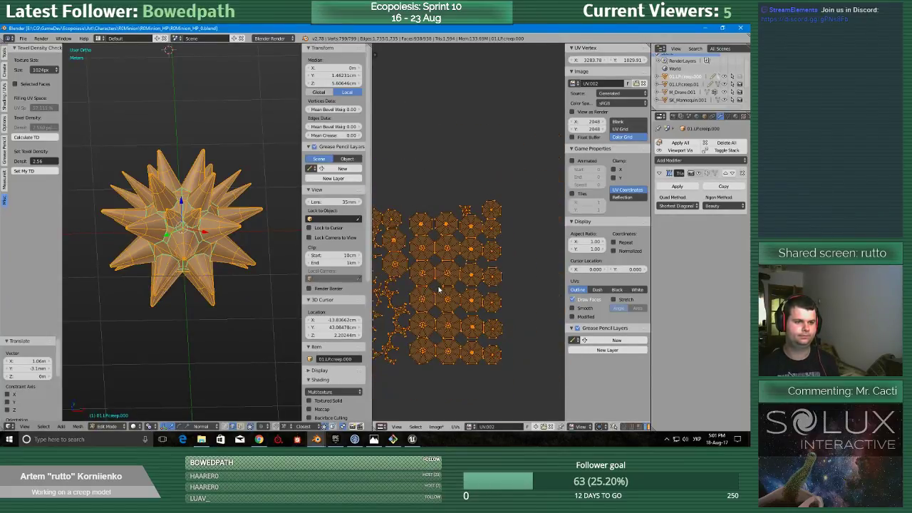
scroll(479, 290, up, 3)
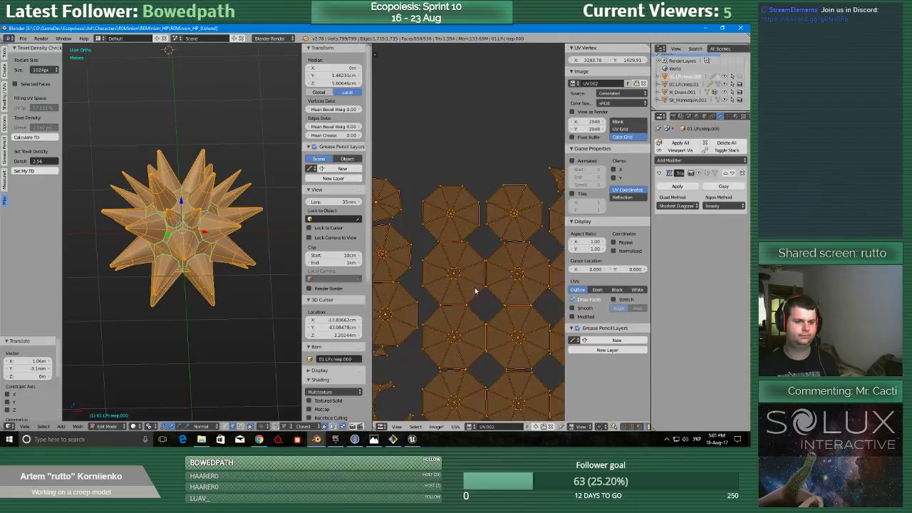
Turn on the UV stretch display in Area mode for the minion's islands.
click(624, 299)
click(636, 308)
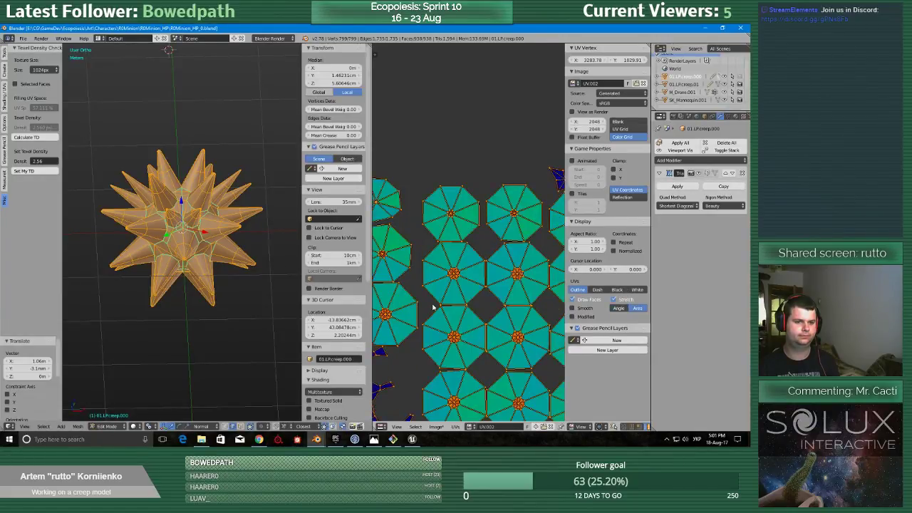
scroll(467, 251, down, 3)
scroll(468, 250, up, 1)
scroll(467, 251, up, 3)
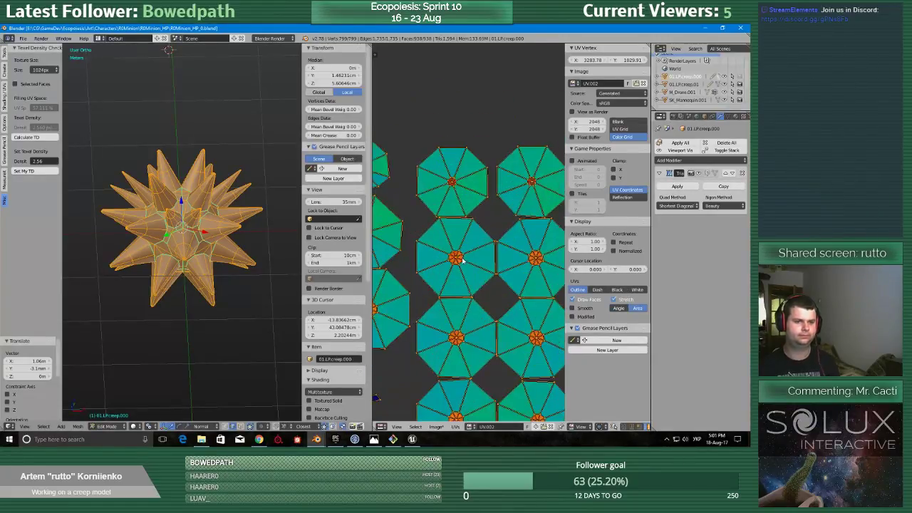
Scale one octagonal spike island down to about 0.824 and compare its stretch coloring with the neighboring islands.
scroll(459, 260, up, 3)
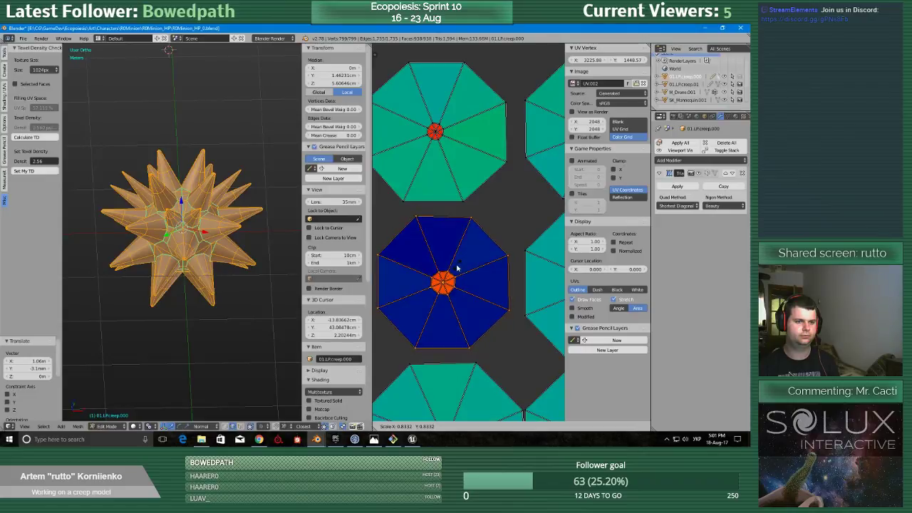
click(458, 267)
scroll(459, 271, down, 7)
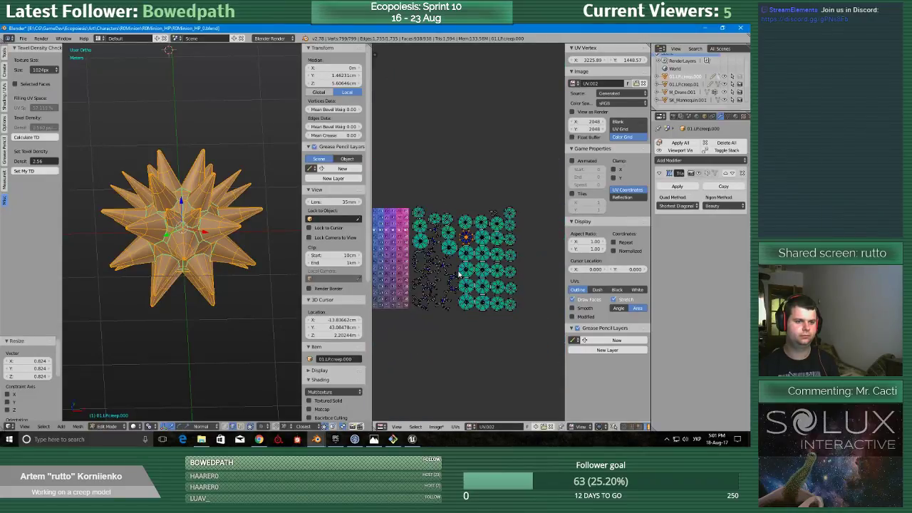
scroll(459, 274, up, 4)
scroll(459, 274, down, 1)
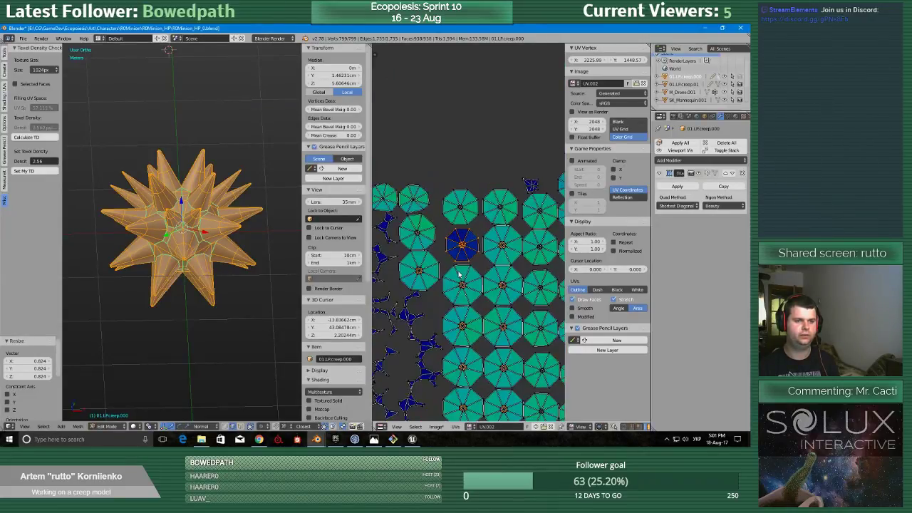
middle_drag(503, 298, 468, 233)
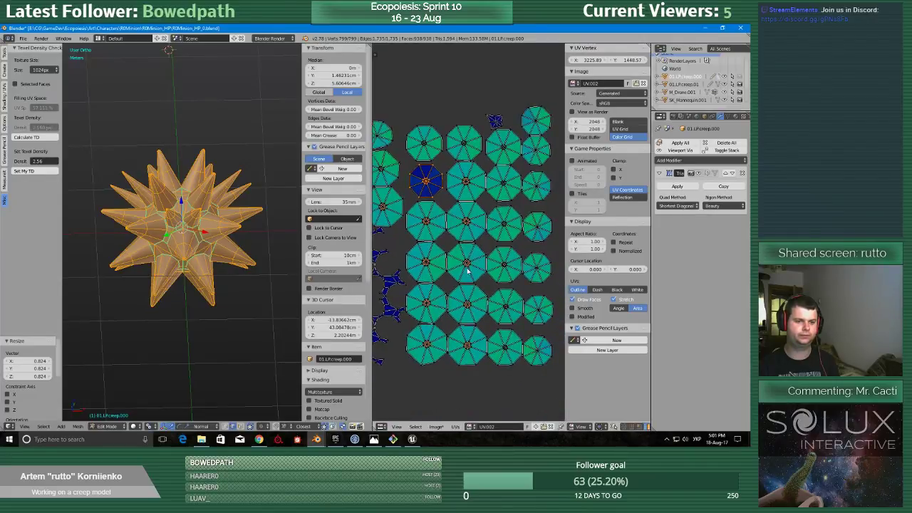
right_click(498, 184)
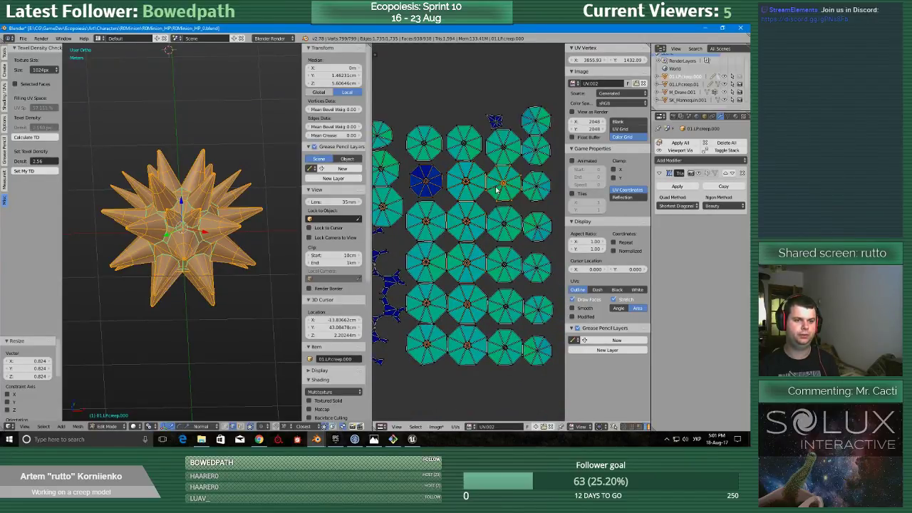
middle_drag(406, 191, 440, 267)
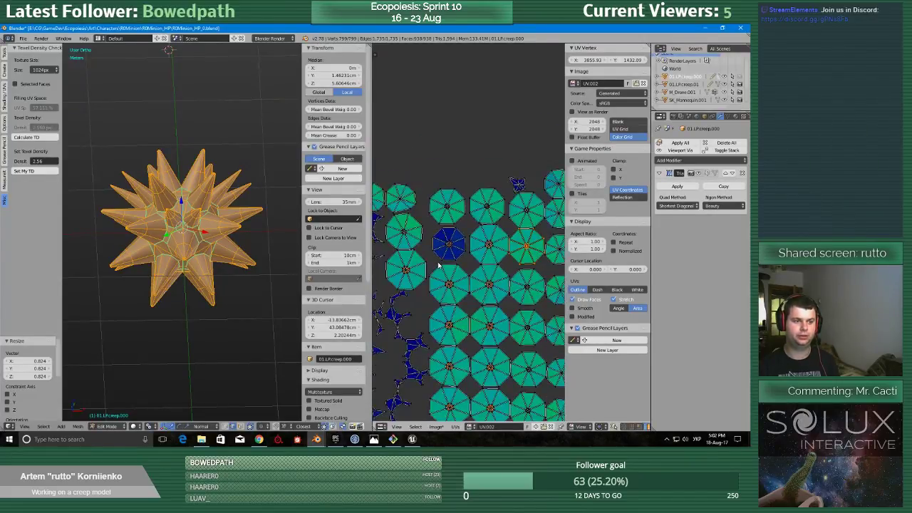
Switch the 3D view to textured shading so the grid shows on the minion, and save the file over the existing one.
scroll(439, 267, up, 2)
key(z)
scroll(178, 256, up, 4)
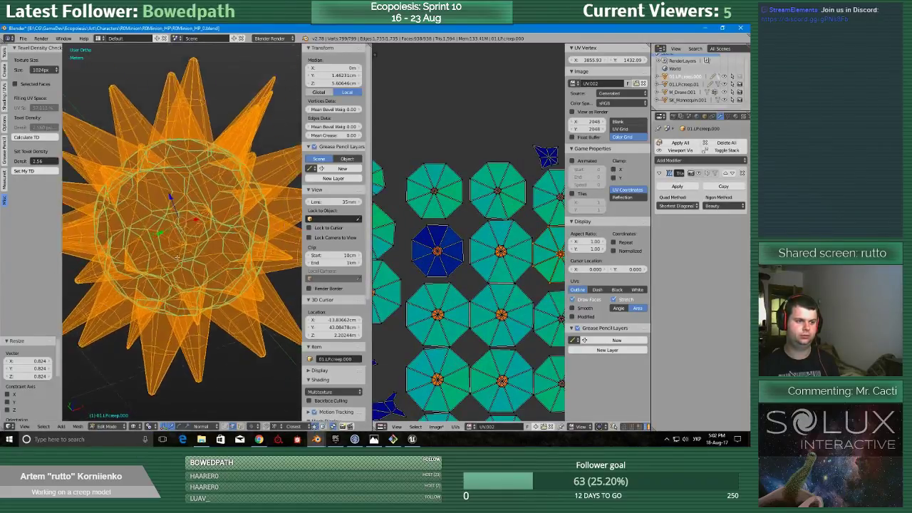
key(alt+z)
key(ctrl+s)
click(170, 213)
middle_drag(171, 215, 224, 250)
scroll(427, 264, down, 6)
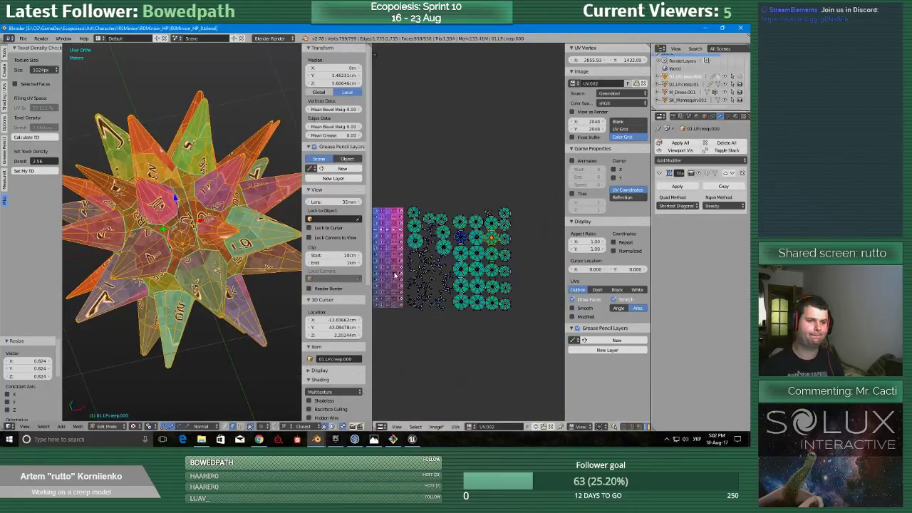
scroll(75, 404, down, 3)
middle_drag(180, 249, 185, 228)
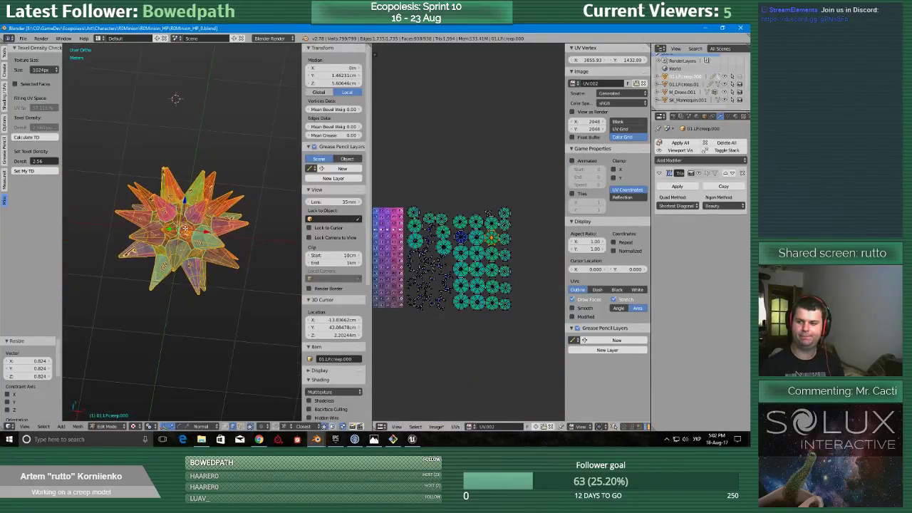
Leave Edit Mode and show the layer with the mannequin and the tall creep model alongside the minion.
key(Tab)
click(122, 229)
scroll(191, 224, down, 6)
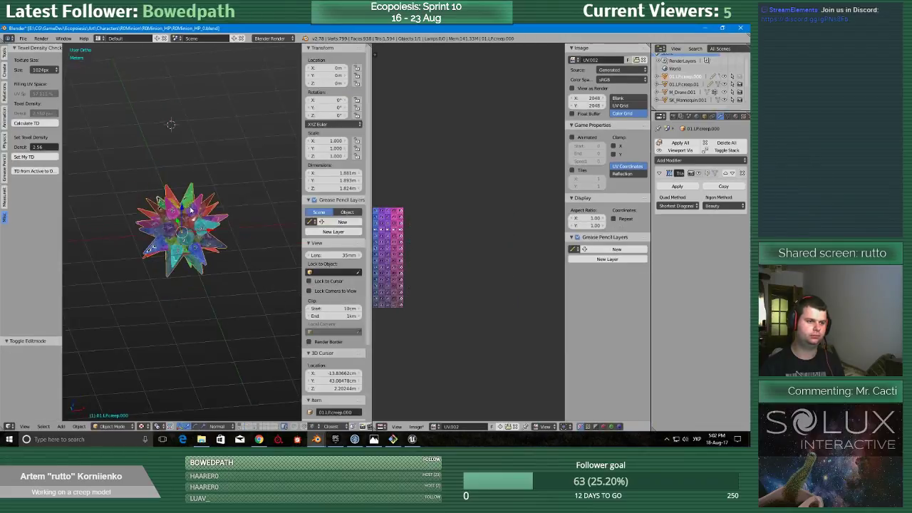
scroll(190, 224, down, 2)
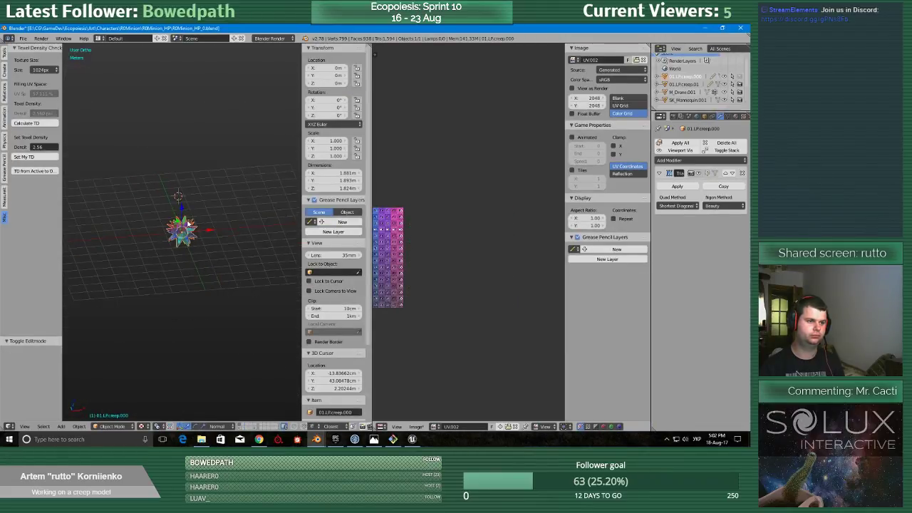
key(shift+space)
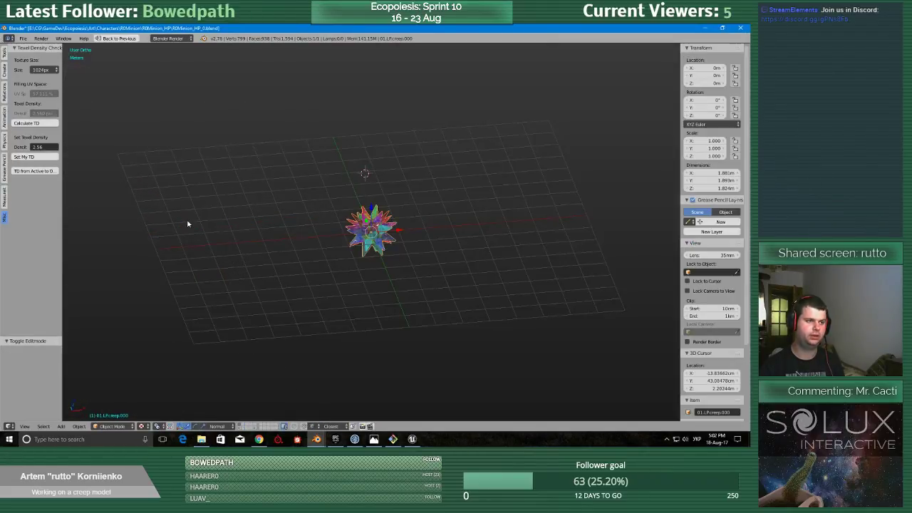
key(shift+space)
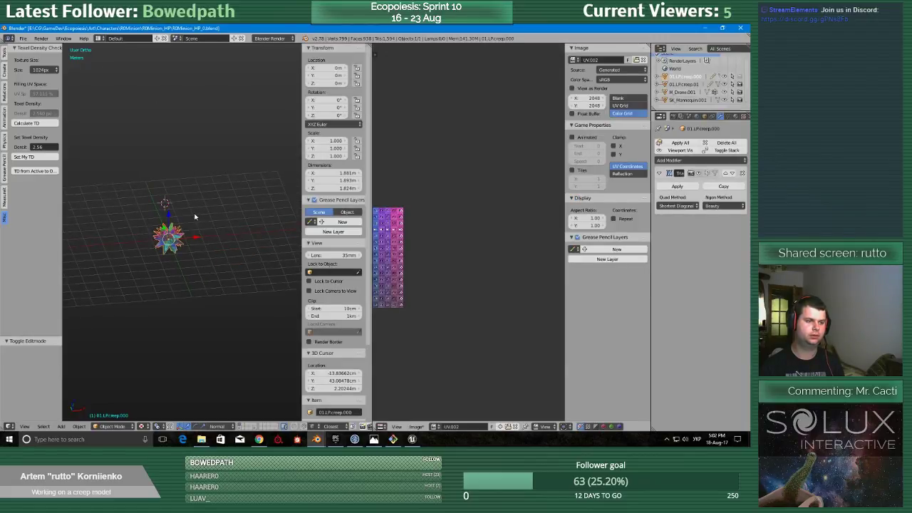
key(Tab)
click(179, 192)
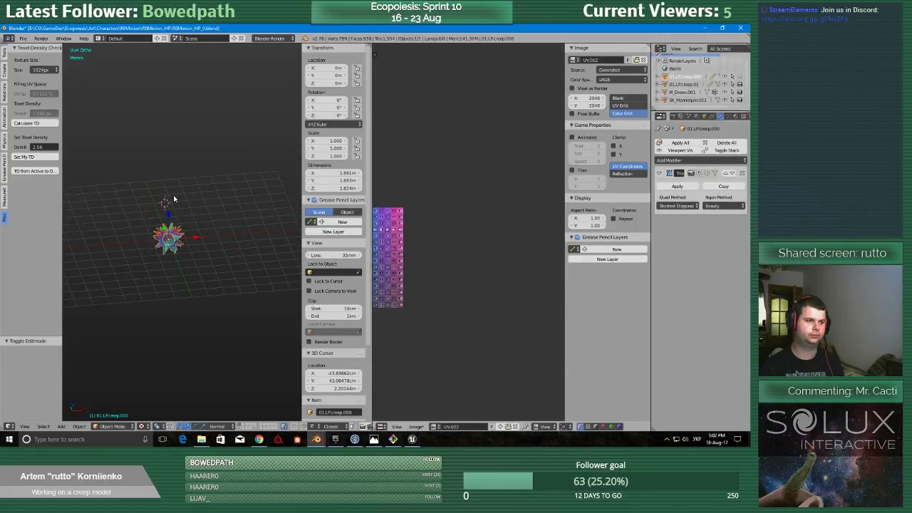
shift+click(254, 428)
shift+middle_drag(271, 287, 241, 319)
key(ctrl+a)
Select the minion and the tall creep 01.LP.creep.01, start Multi Object UV editing, and maximize the UV editor.
right_click(234, 261)
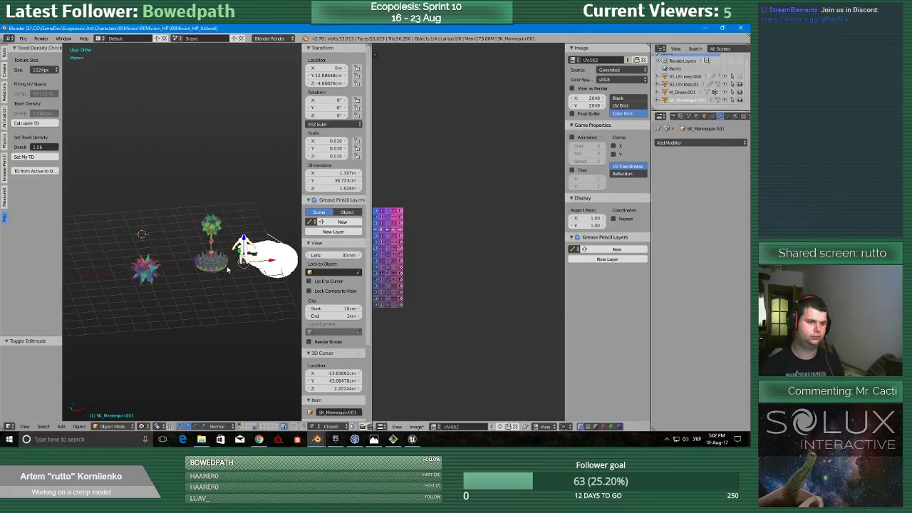
scroll(235, 271, up, 2)
right_click(247, 284)
shift+right_click(247, 285)
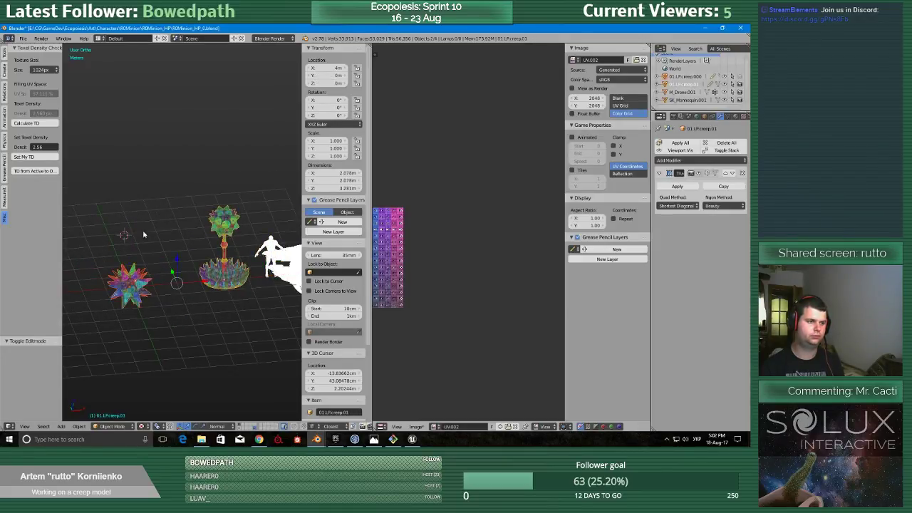
click(5, 54)
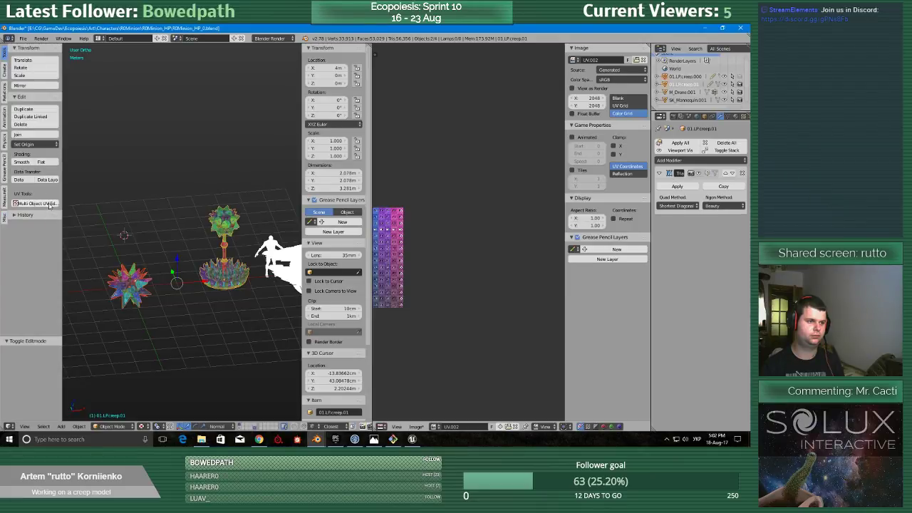
click(36, 203)
key(shift+space)
scroll(523, 260, up, 6)
scroll(370, 207, down, 3)
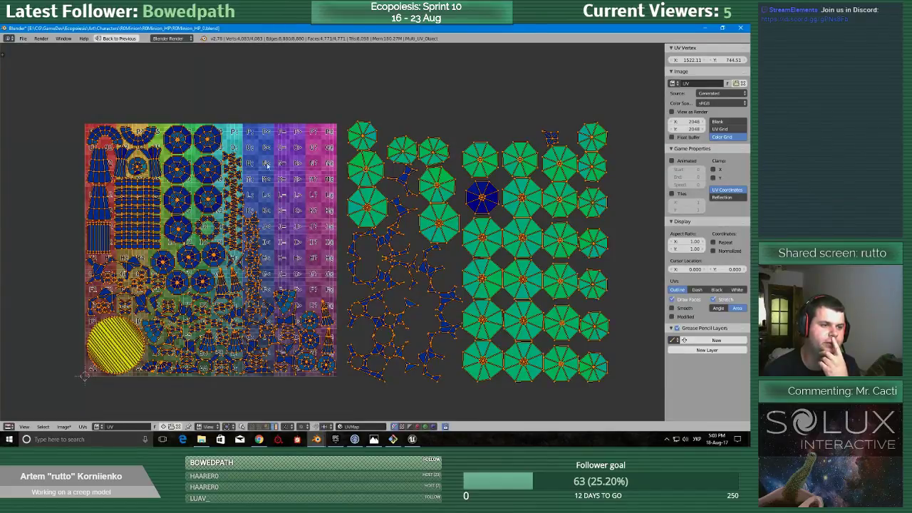
Compare the island sizes and stretch coloring of the tall creep's packed UVs with the minion's UVs.
middle_drag(202, 214, 204, 213)
scroll(205, 213, up, 3)
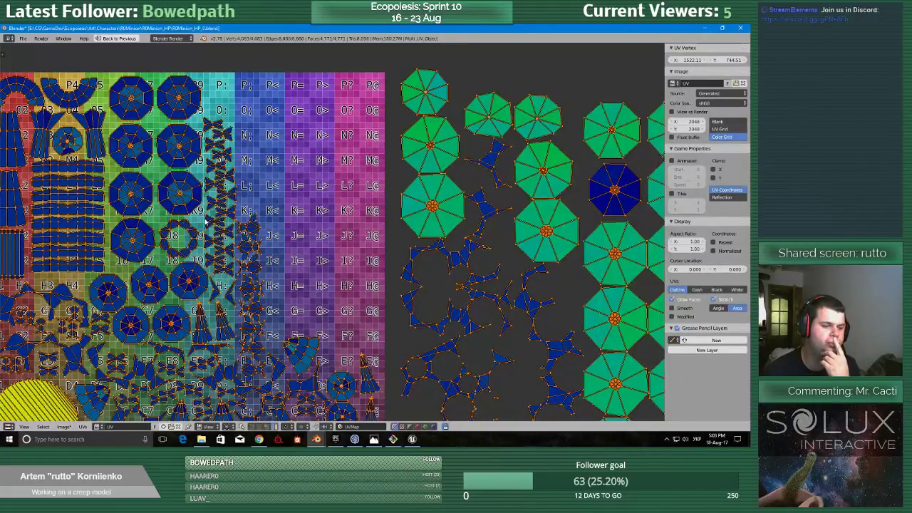
scroll(205, 222, down, 2)
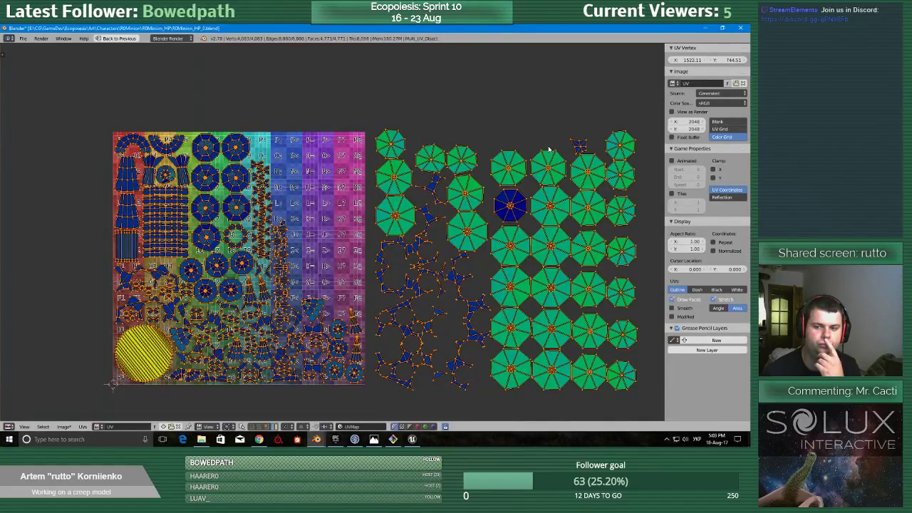
scroll(184, 235, up, 8)
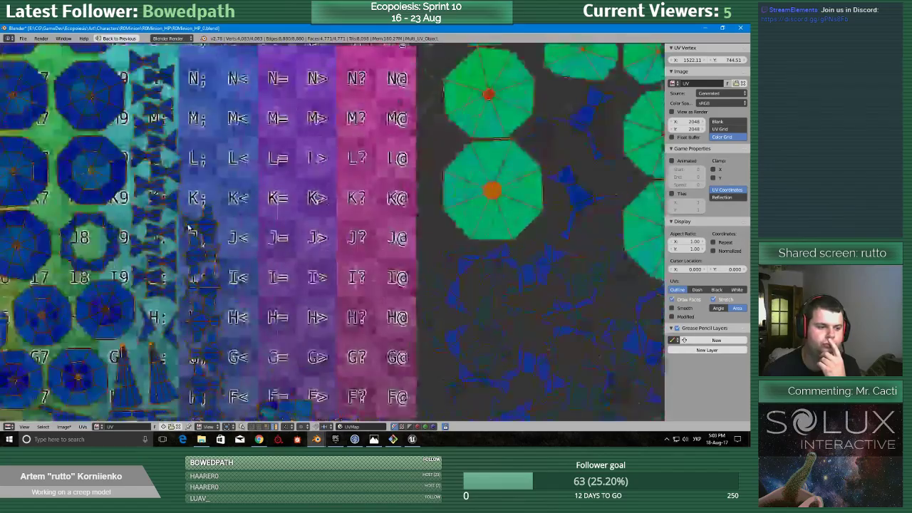
scroll(185, 233, down, 5)
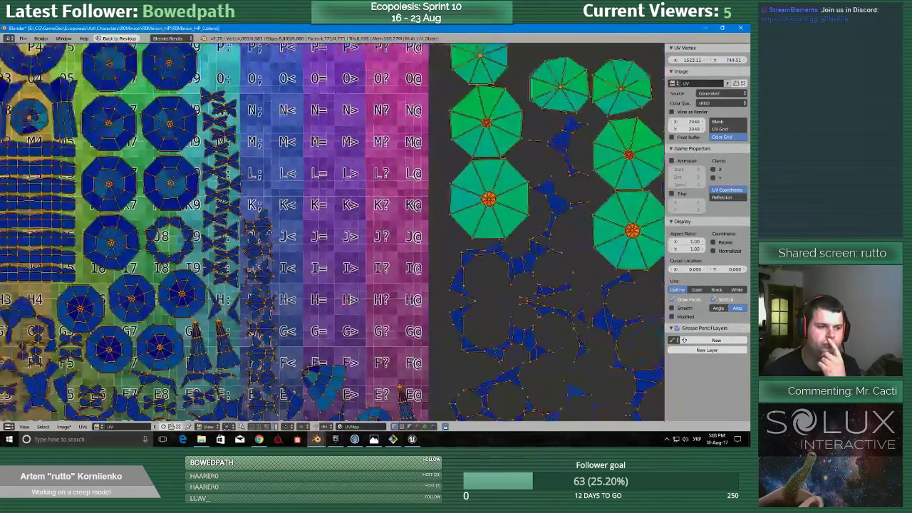
middle_drag(178, 244, 353, 222)
scroll(353, 222, up, 4)
scroll(352, 223, down, 4)
scroll(353, 223, down, 2)
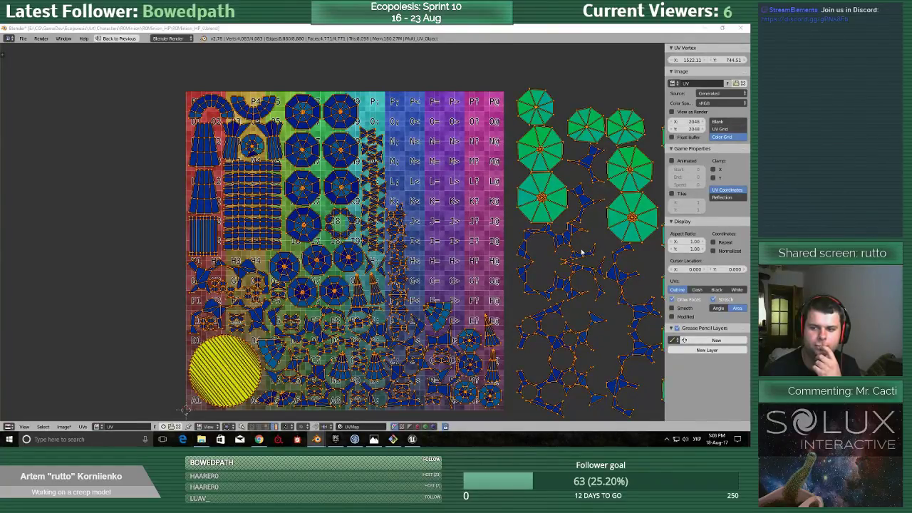
middle_drag(489, 261, 447, 279)
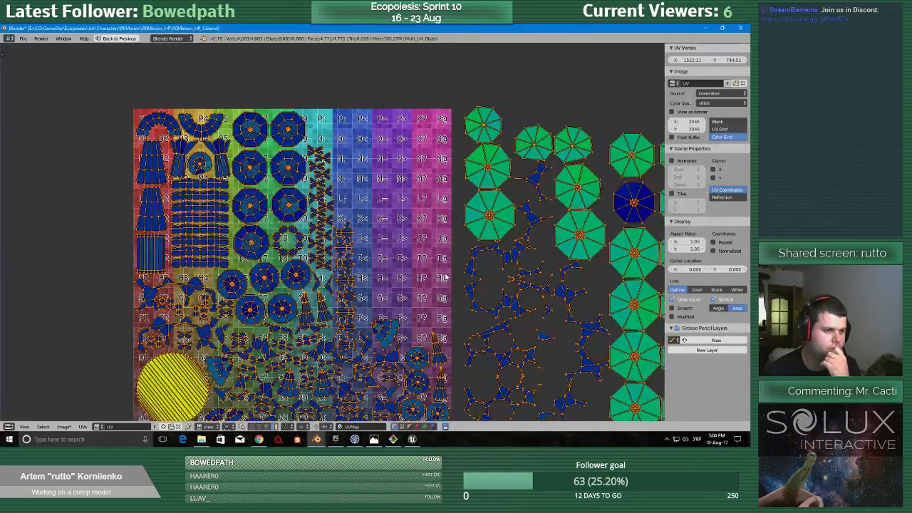
scroll(248, 246, up, 6)
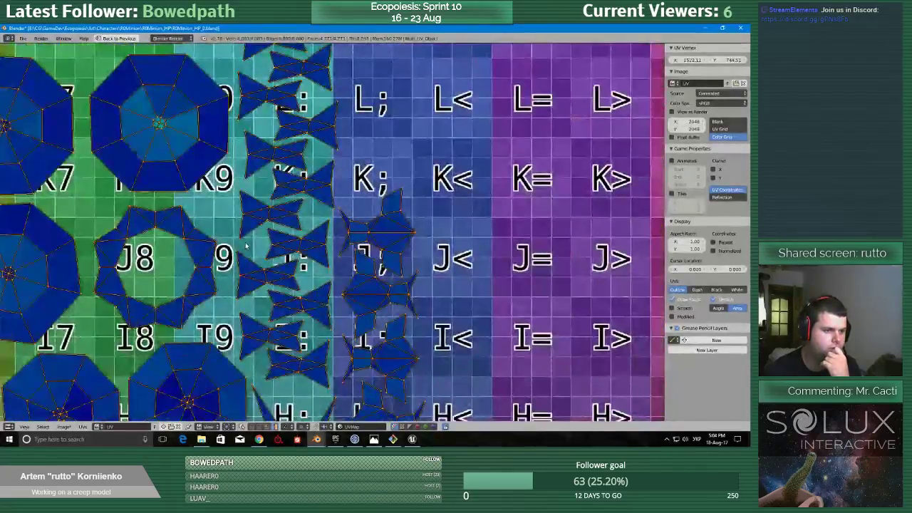
scroll(248, 245, down, 6)
scroll(357, 347, down, 2)
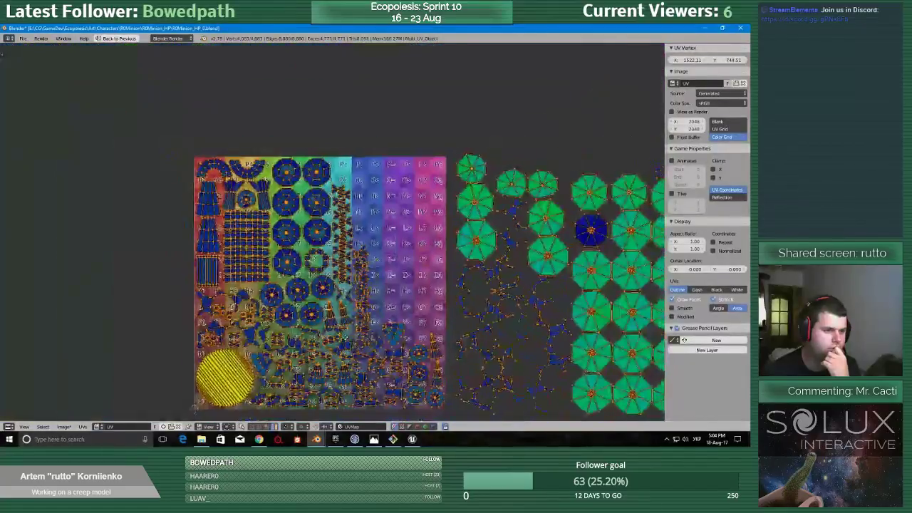
middle_drag(456, 304, 370, 271)
scroll(370, 271, down, 2)
scroll(370, 271, up, 2)
scroll(370, 271, down, 1)
scroll(370, 270, up, 1)
Restore the split view, finish Multi Object UV editing, and reopen the minion alone in Edit Mode.
key(ctrl+Up)
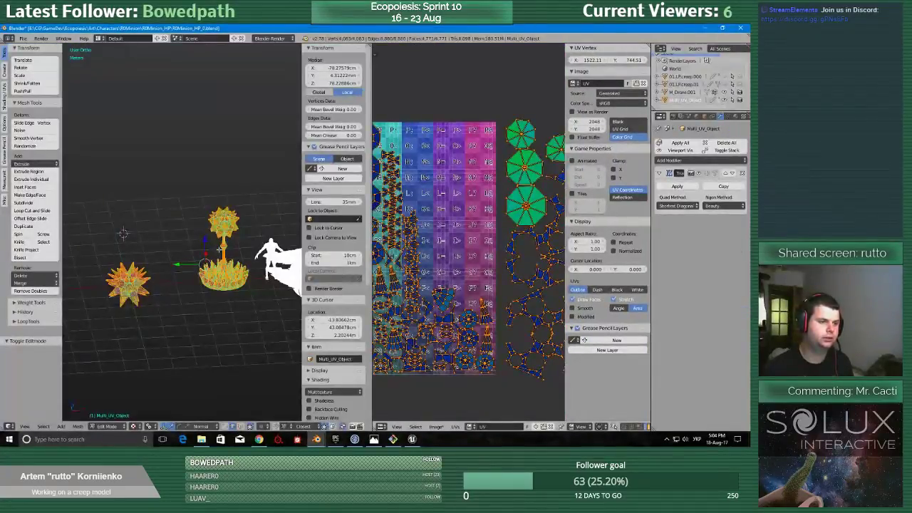
key(Tab)
right_click(141, 283)
key(Tab)
click(195, 270)
Select all of the minion's UVs and set their texel density to 1.28.
key(a)
key(a)
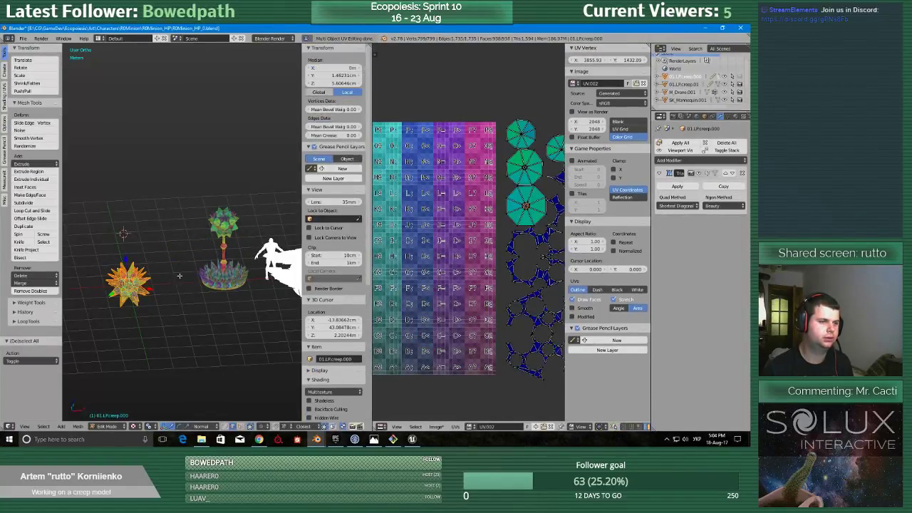
click(4, 201)
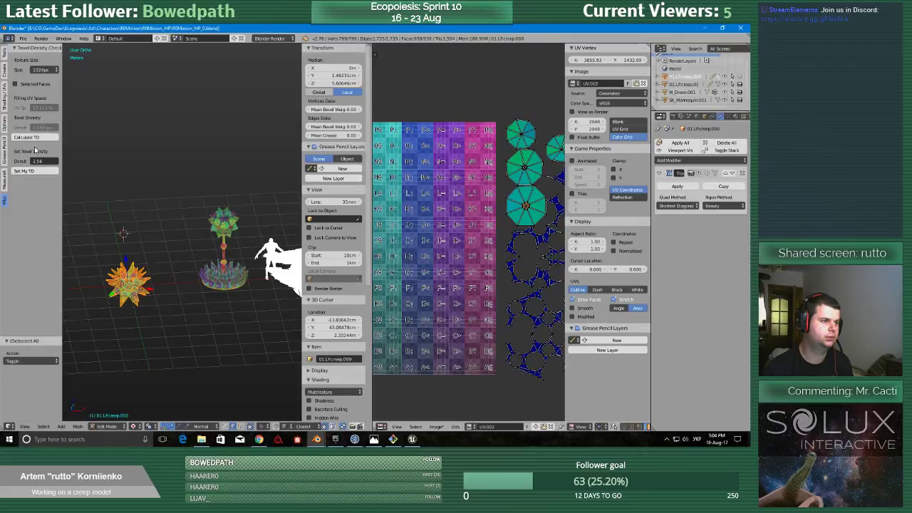
click(44, 161)
text(1)
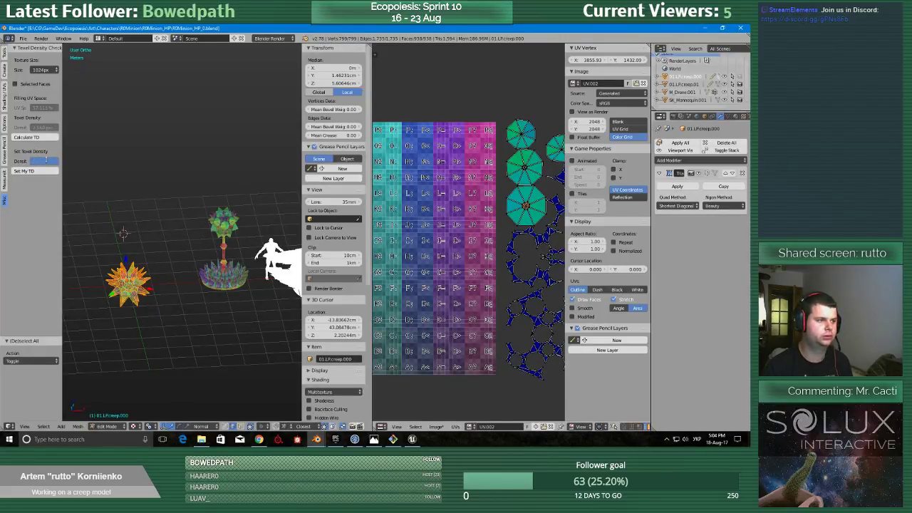
text(.28)
key(Return)
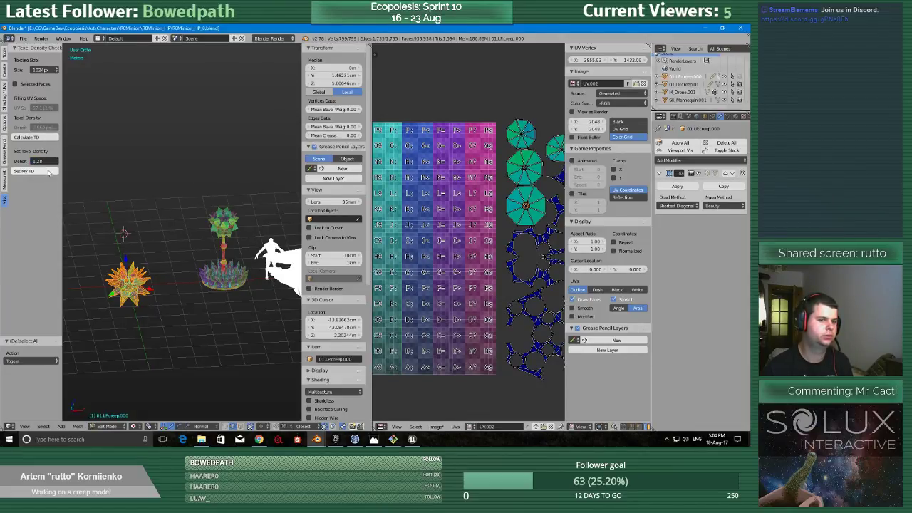
click(47, 172)
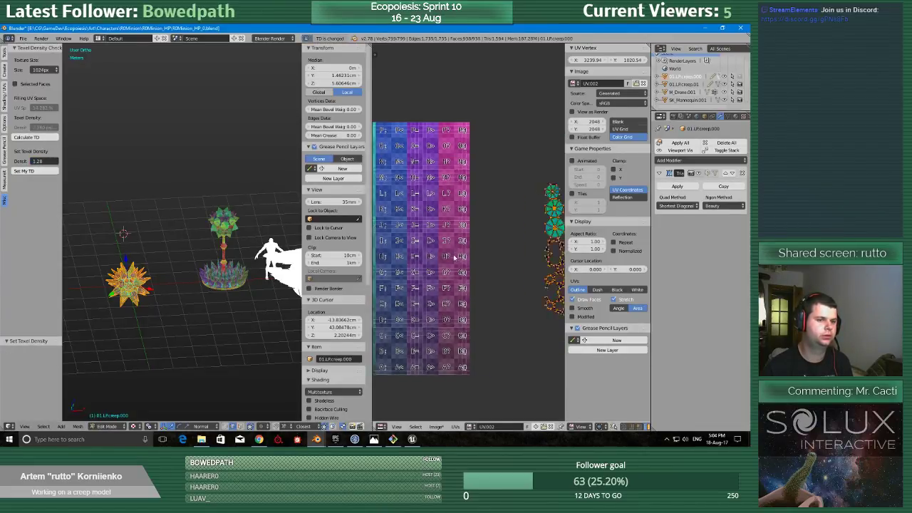
scroll(463, 270, up, 10)
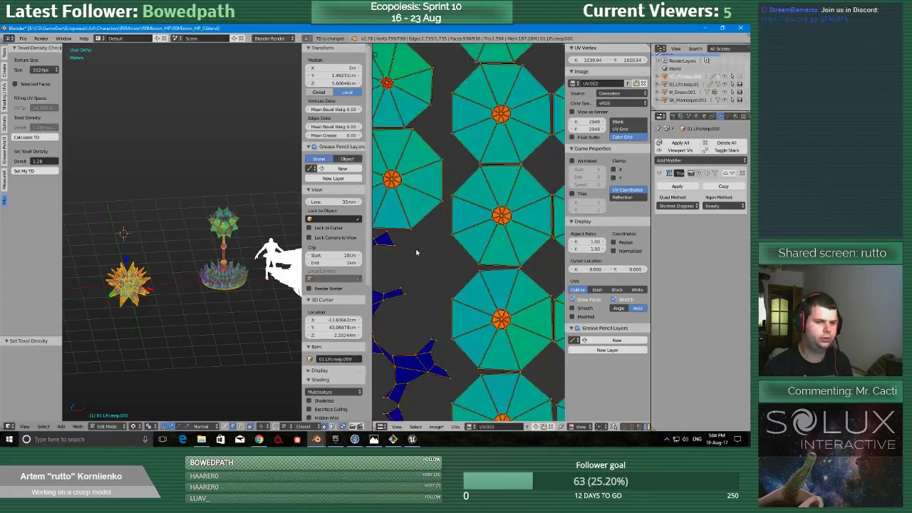
scroll(463, 269, down, 8)
Select the minion and the tall creep 01.LP.creep.01 for Multi Object UV editing, with the UV editor maximized.
key(Tab)
click(163, 251)
right_click(234, 293)
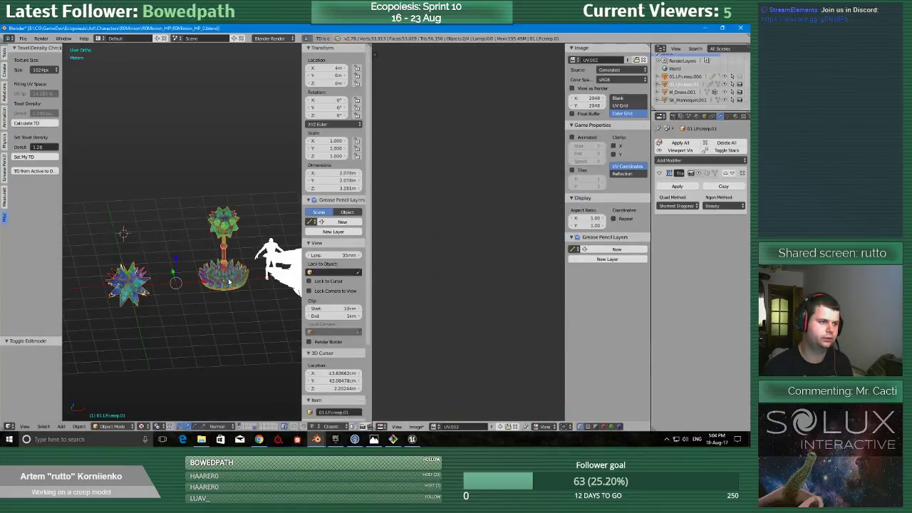
click(4, 61)
click(51, 203)
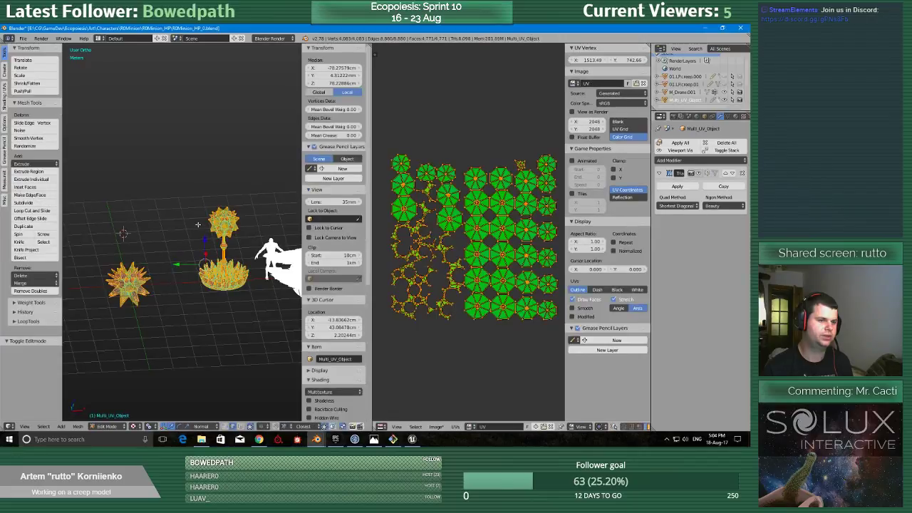
key(ctrl+Up)
scroll(434, 287, down, 2)
middle_drag(435, 287, 465, 243)
scroll(456, 242, up, 1)
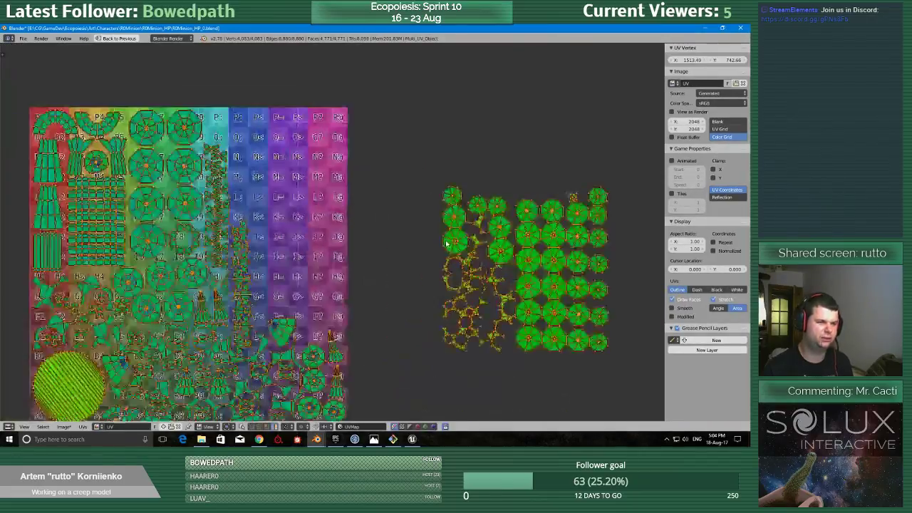
Move the minion's four large branching UV islands into the free upper-right area of the color grid.
right_click(453, 218)
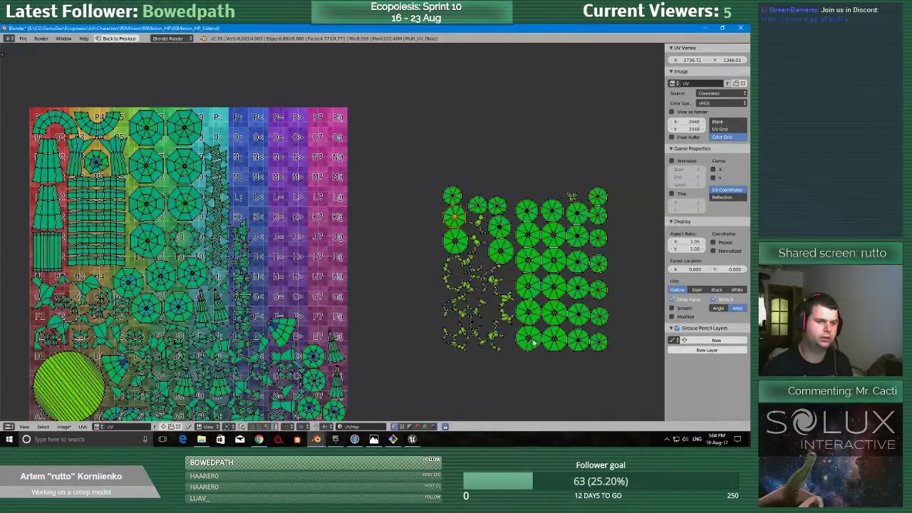
right_click(479, 309)
key(g)
click(270, 128)
right_click(464, 296)
key(g)
click(308, 131)
key(g)
click(311, 151)
right_click(473, 337)
key(g)
click(269, 168)
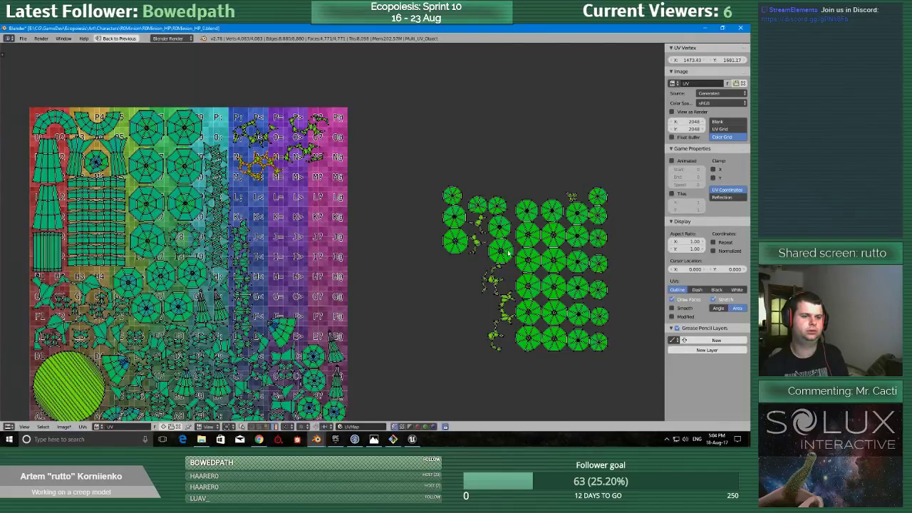
Place two of the minion's larger octagonal UV islands side by side in the lower right of the color grid.
right_click(510, 249)
key(g)
click(337, 307)
right_click(450, 243)
key(g)
click(299, 302)
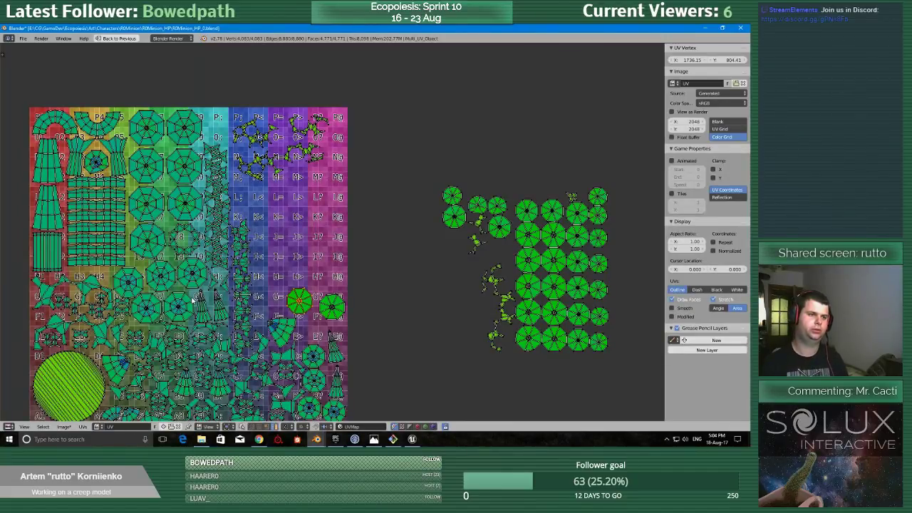
Rotate the upper-right branching island and fit it into the color grid's top-right corner.
middle_drag(314, 245, 327, 278)
scroll(327, 277, up, 3)
middle_drag(351, 148, 412, 325)
scroll(413, 325, up, 3)
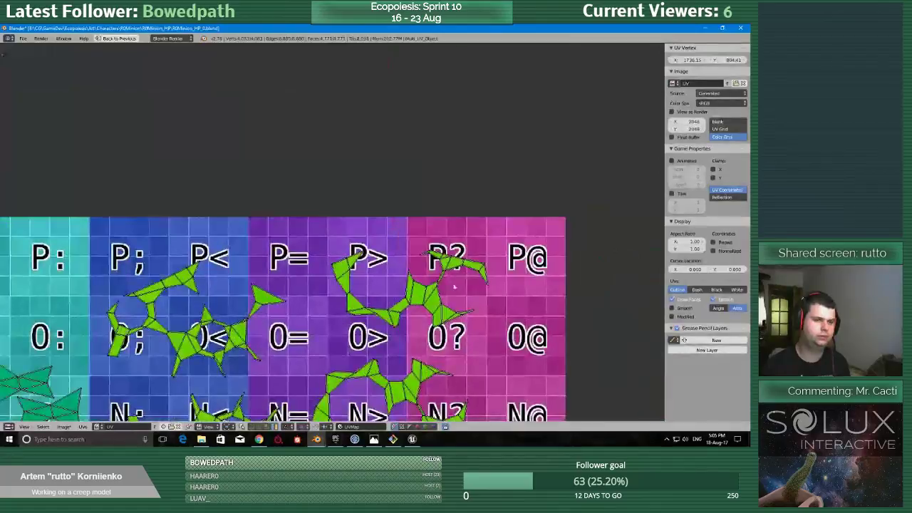
key(ctrl+Up)
scroll(225, 276, up, 2)
key(ctrl+Up)
scroll(463, 301, up, 4)
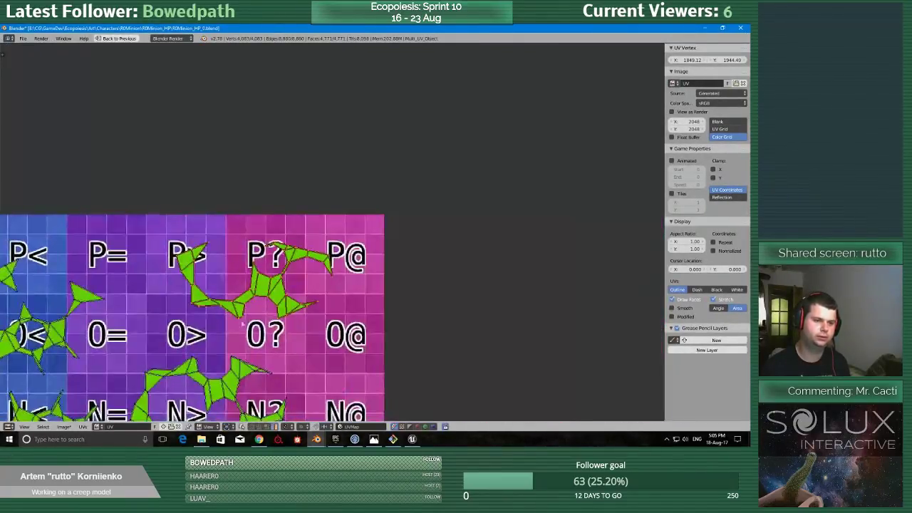
scroll(298, 323, up, 2)
key(r)
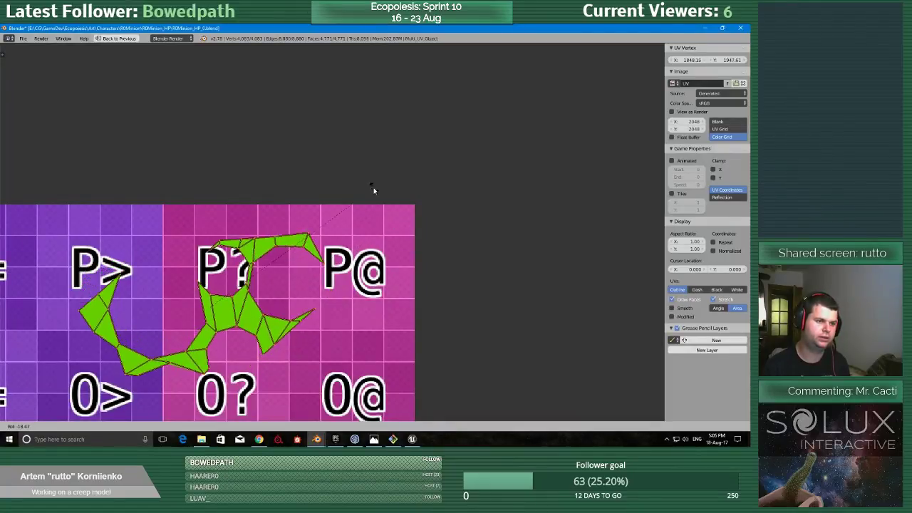
click(382, 205)
key(g)
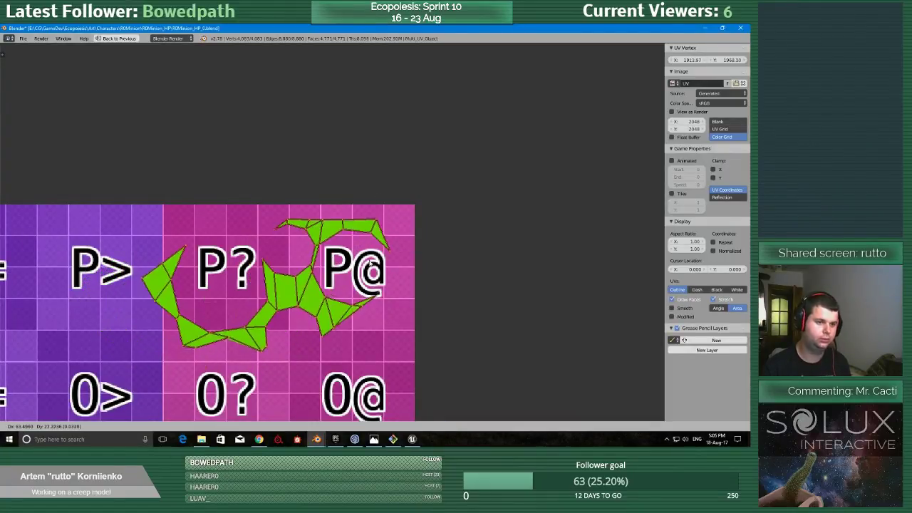
scroll(437, 269, up, 3)
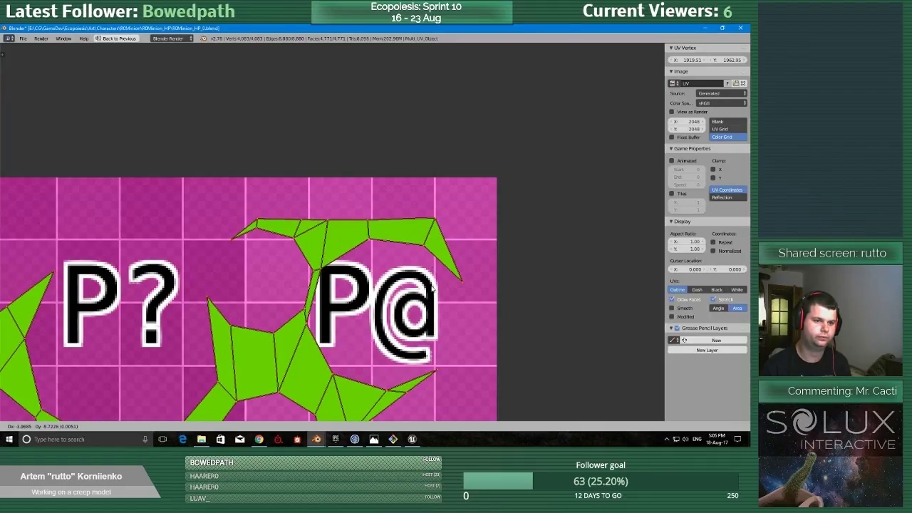
click(433, 289)
scroll(432, 290, down, 6)
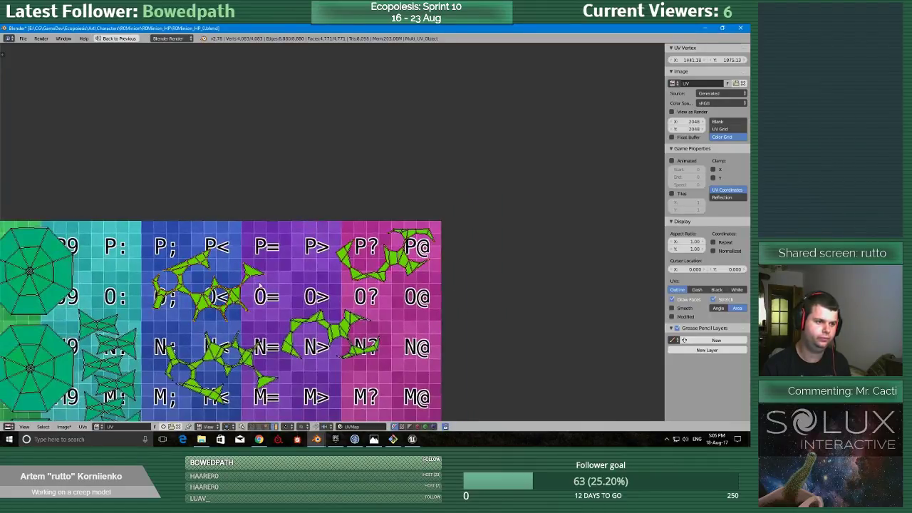
Rotate the upper-left branching island, fit it along the grid's top edge beside the corner island, and save the file.
key(r)
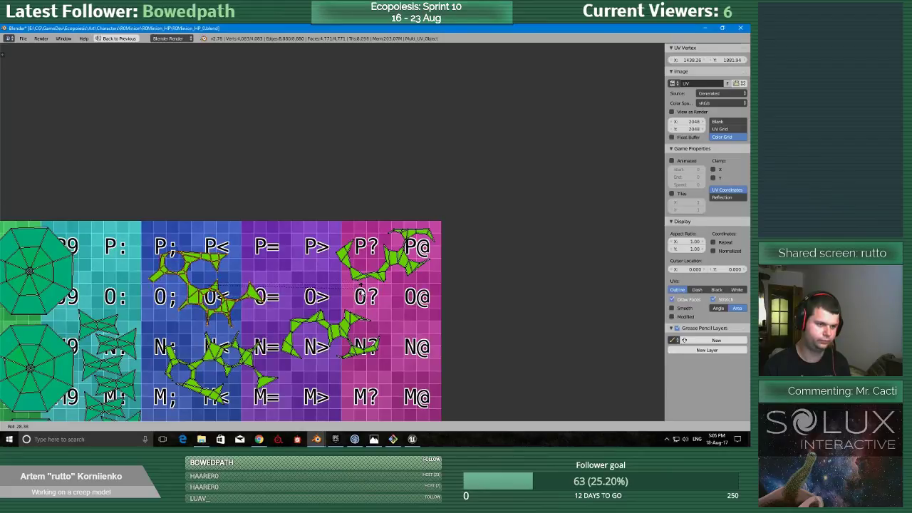
click(360, 288)
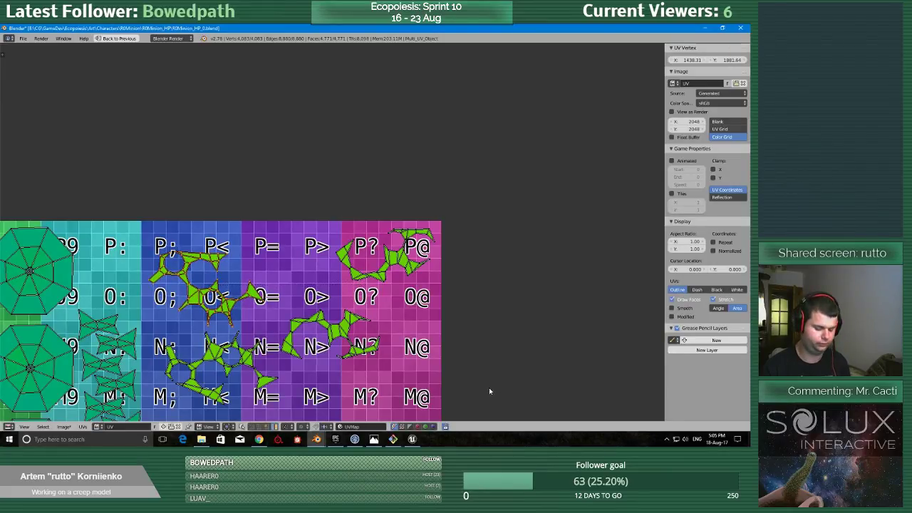
key(g)
click(561, 370)
key(r)
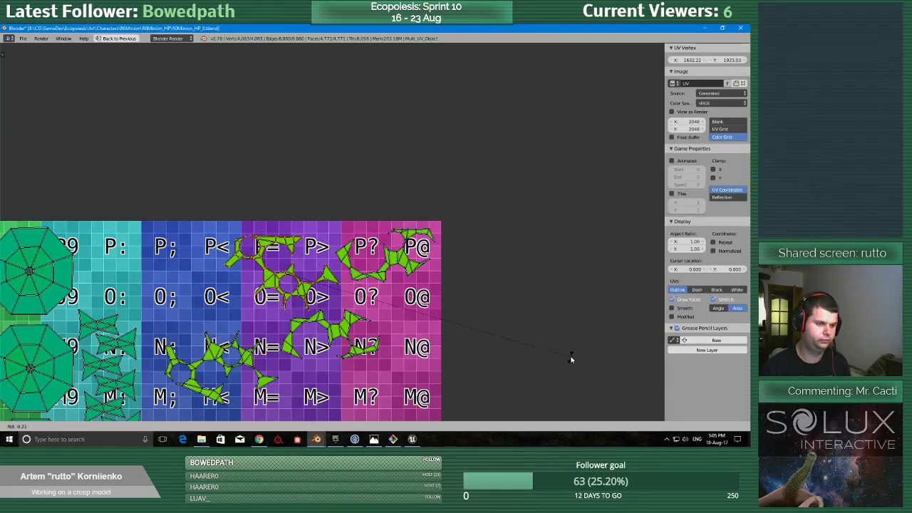
click(572, 349)
scroll(447, 312, up, 5)
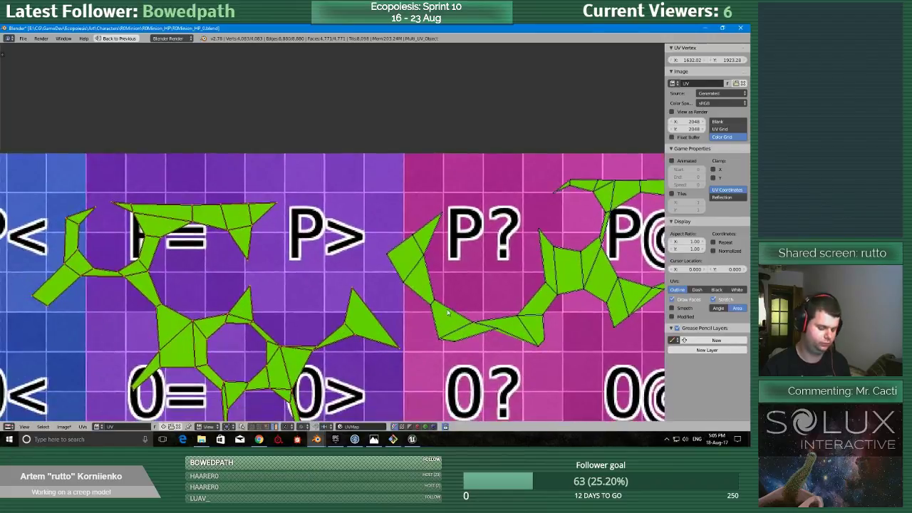
key(g)
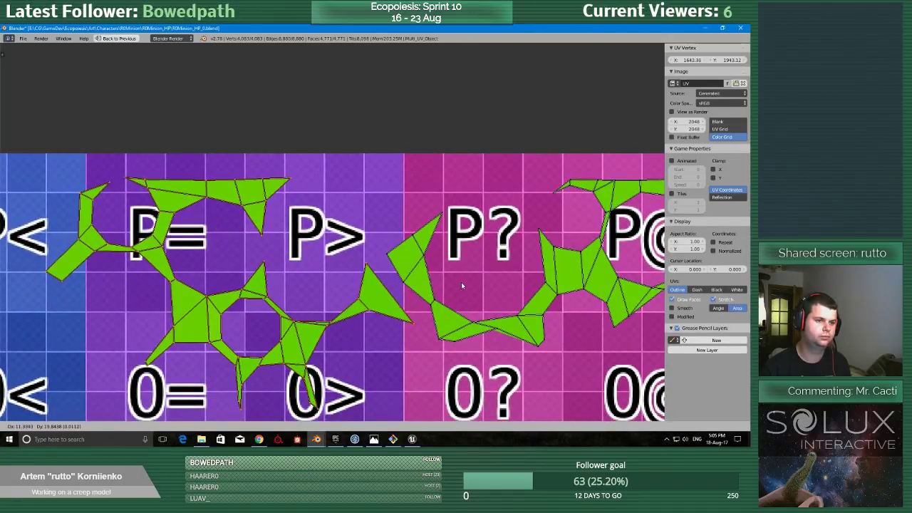
click(461, 282)
scroll(460, 292, down, 4)
key(ctrl+s)
click(440, 306)
Move the lower-left branching island up to the grid's top edge, left of the other two.
middle_drag(402, 334, 456, 281)
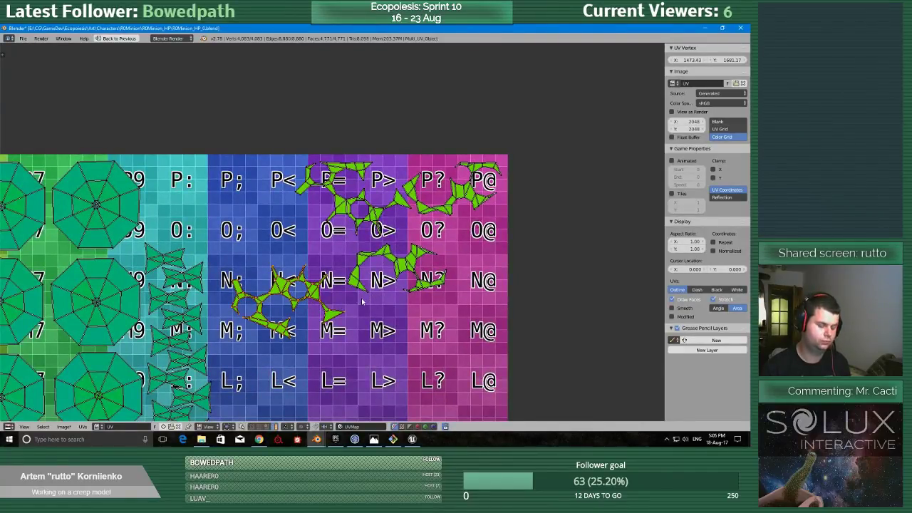
key(g)
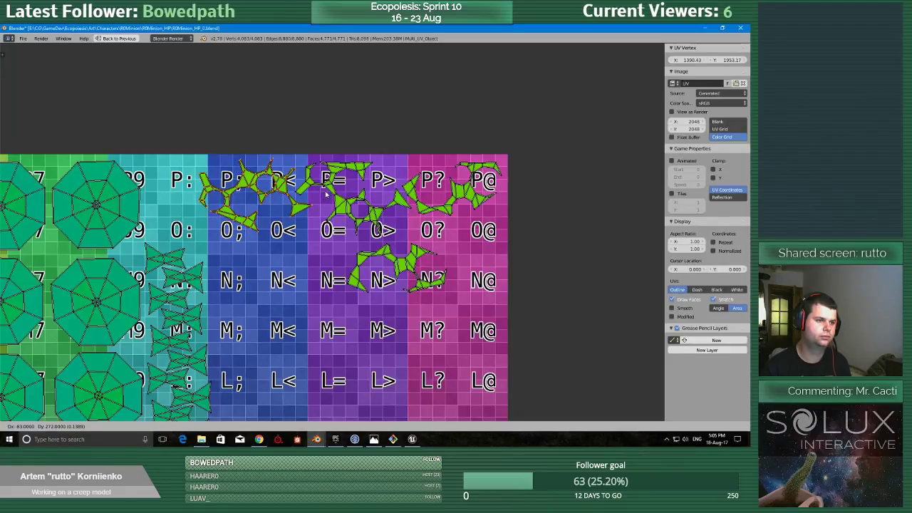
click(326, 192)
Try swapping the positions of the left and middle branching islands along the grid's top edge.
middle_drag(311, 230, 318, 286)
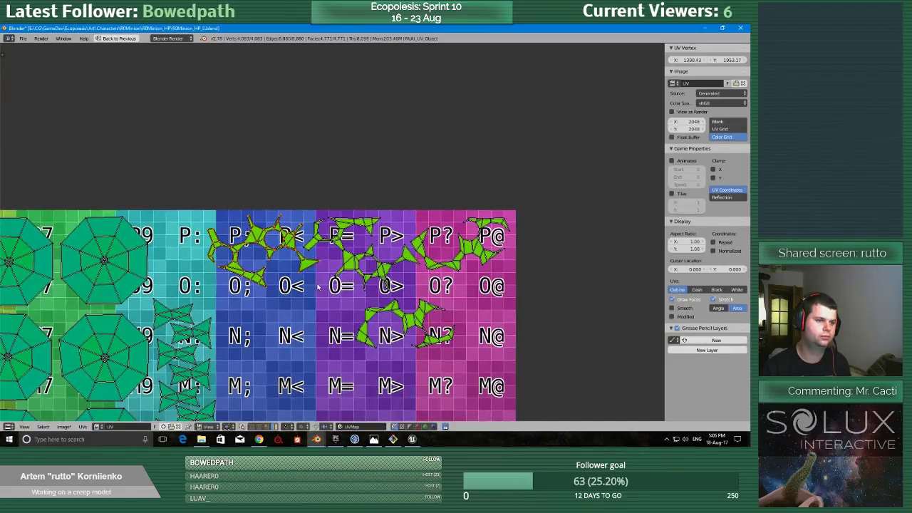
right_drag(379, 262, 302, 376)
right_drag(281, 247, 383, 248)
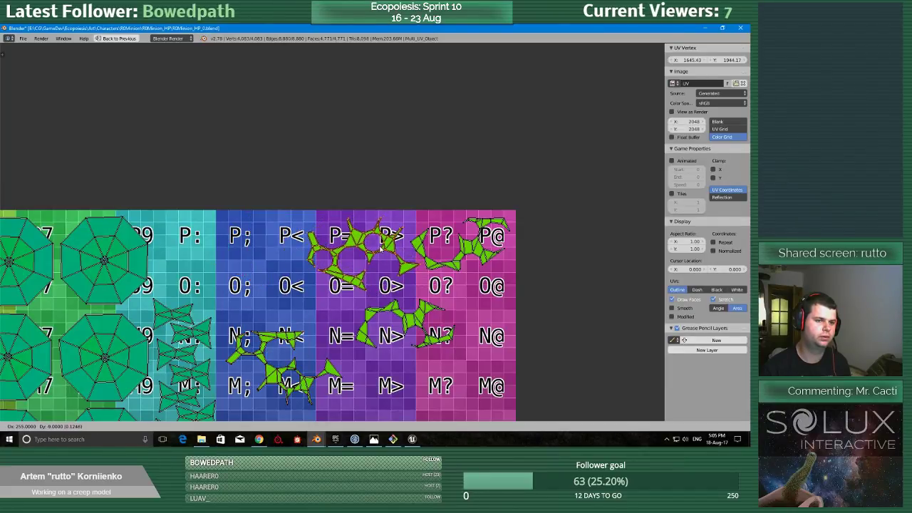
key(Escape)
right_drag(271, 369, 343, 257)
right_click(342, 257)
key(ctrl+z)
key(ctrl+z)
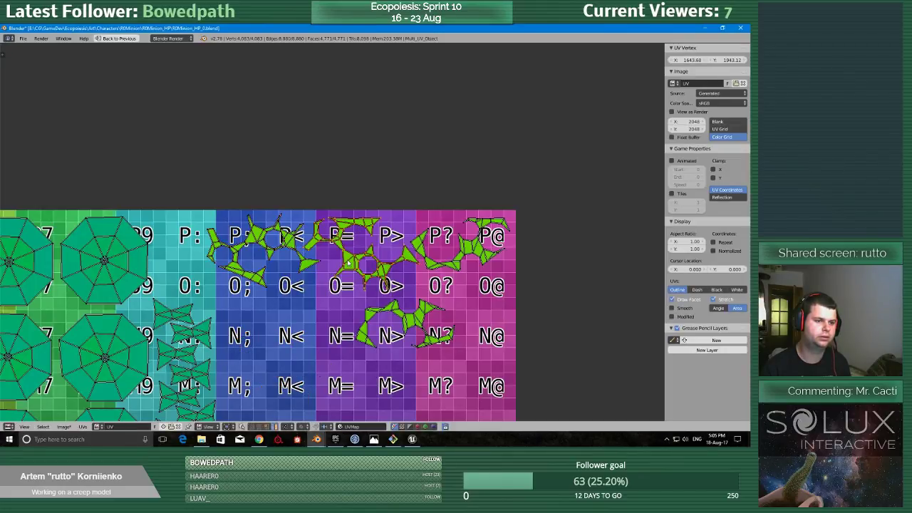
Rotate the fourth branching island, place it beneath the left and middle islands of the top row, and save the file.
right_drag(412, 317, 458, 292)
key(r)
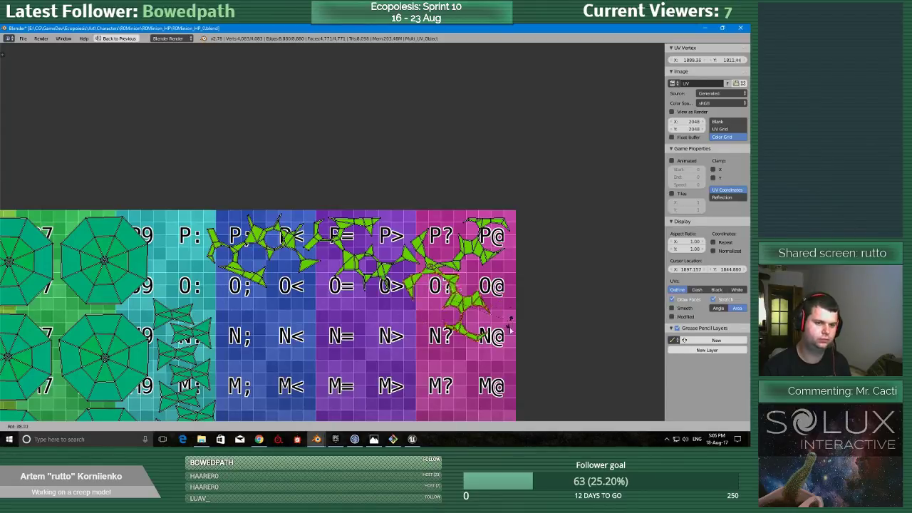
click(500, 357)
middle_drag(500, 357, 393, 320)
scroll(428, 303, up, 2)
key(r)
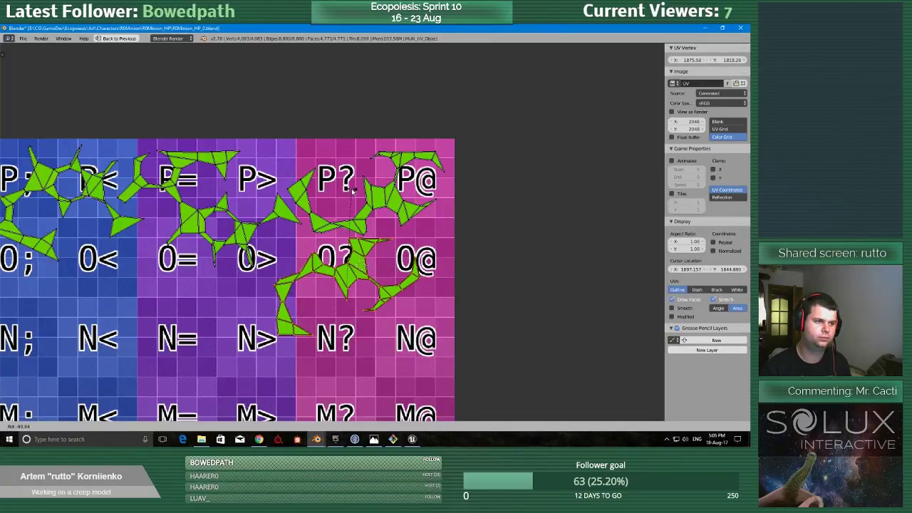
click(352, 202)
key(g)
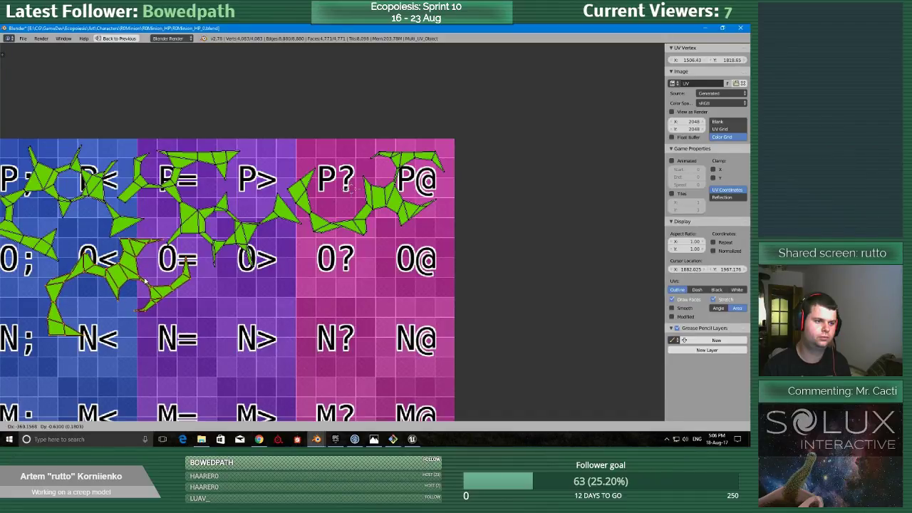
click(147, 280)
scroll(147, 285, down, 5)
key(ctrl+s)
click(147, 287)
Bring the fifth branching island onto the purple grid columns below the packed ones and rotate it upright.
middle_drag(456, 371, 423, 287)
key(l)
key(g)
click(245, 197)
middle_drag(290, 231, 302, 294)
scroll(303, 294, up, 5)
scroll(302, 294, down, 2)
key(r)
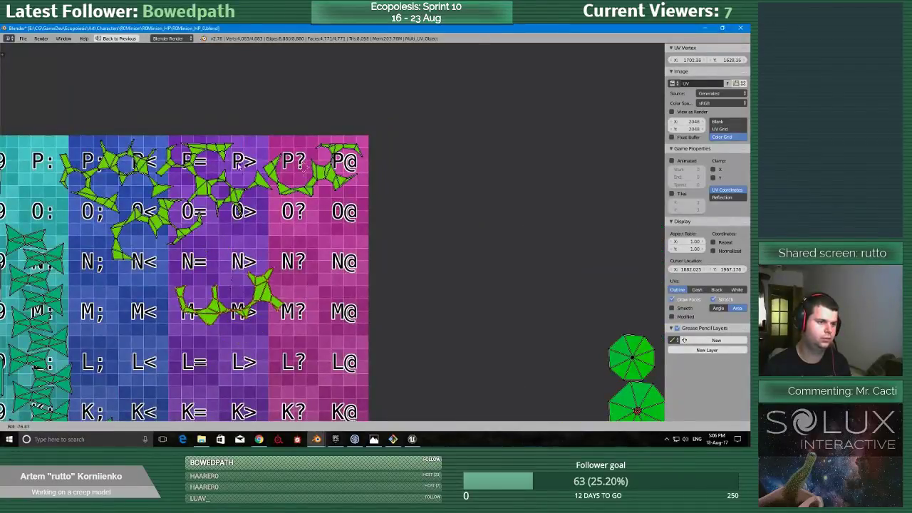
click(237, 179)
Nest the fifth branching island directly beneath the middle and corner islands, around grid cells O> and O?
key(g)
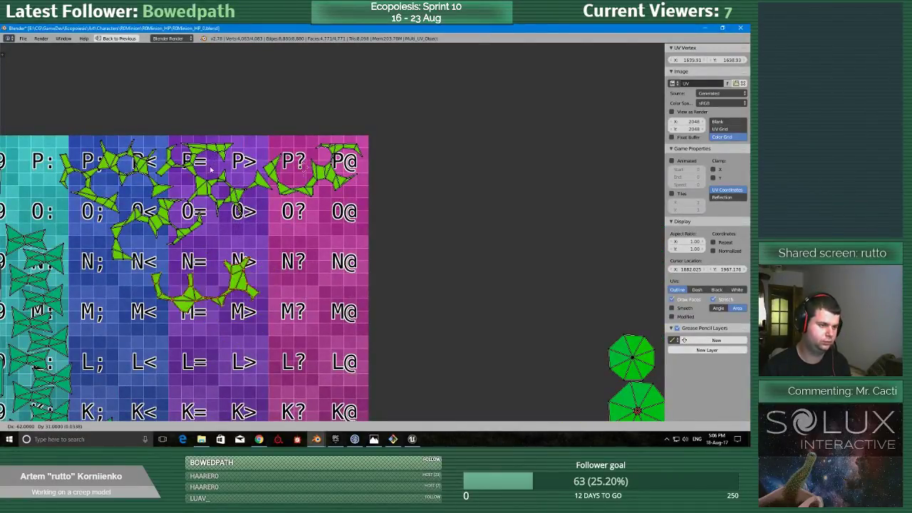
click(221, 153)
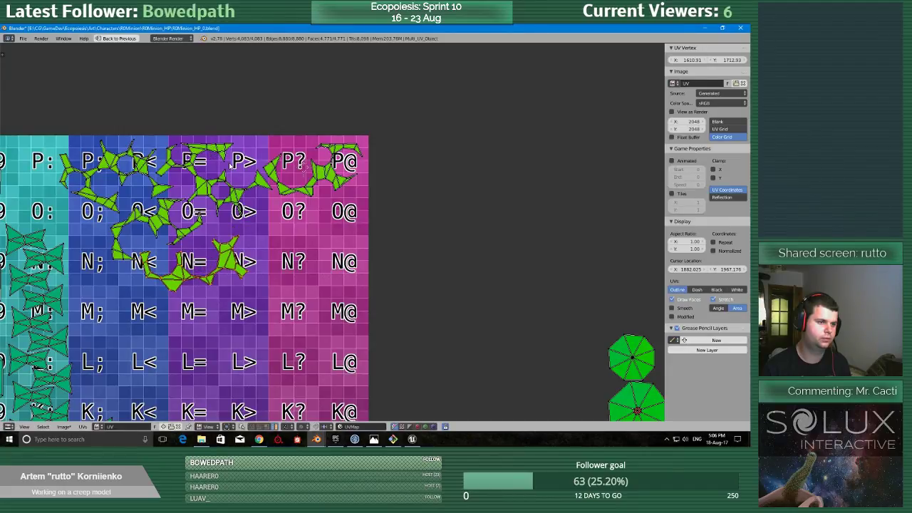
key(g)
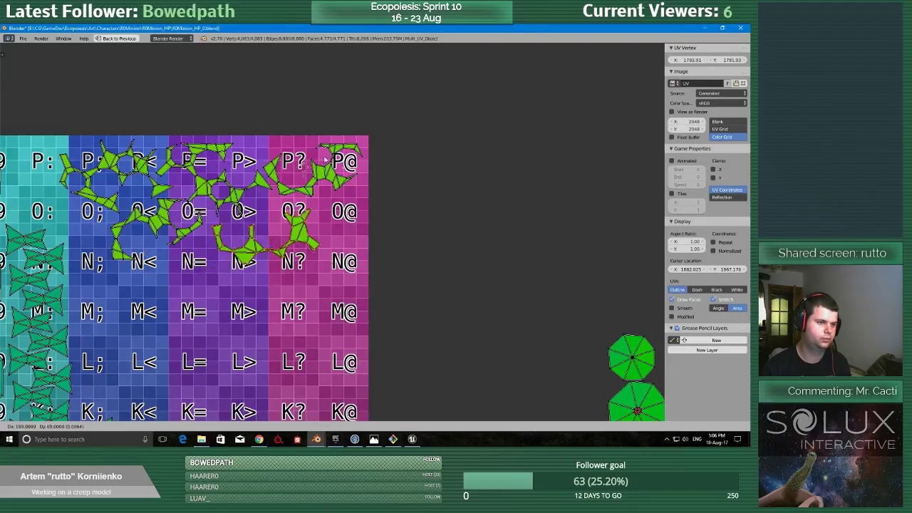
click(323, 164)
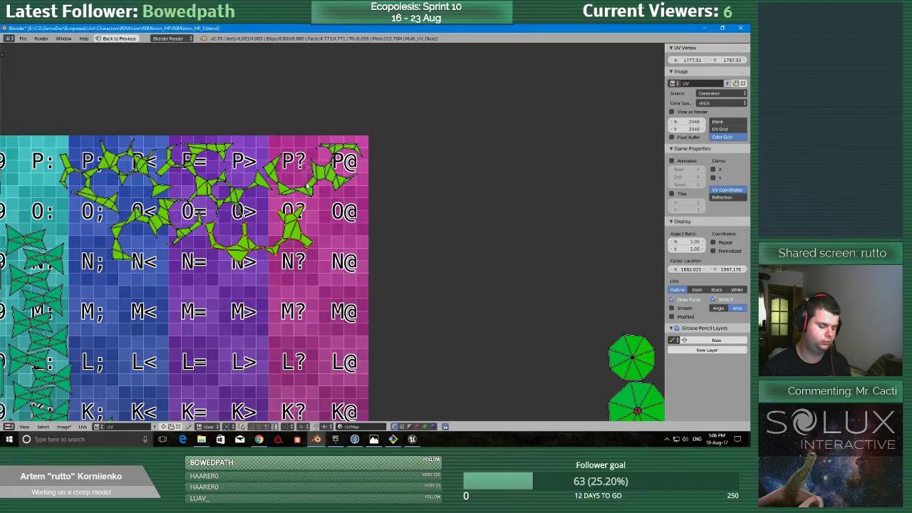
key(g)
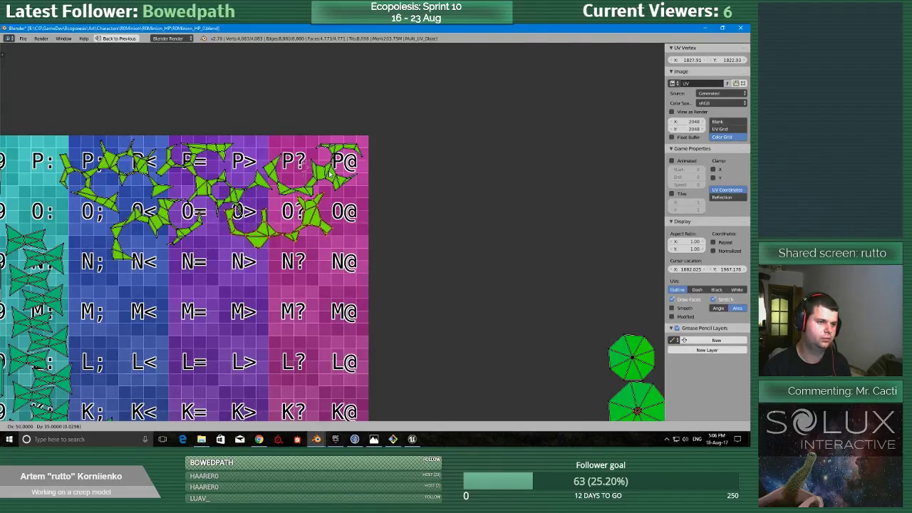
click(330, 174)
Bring the sixth branching island onto the grid's blue and purple columns and rotate it.
scroll(339, 248, down, 4)
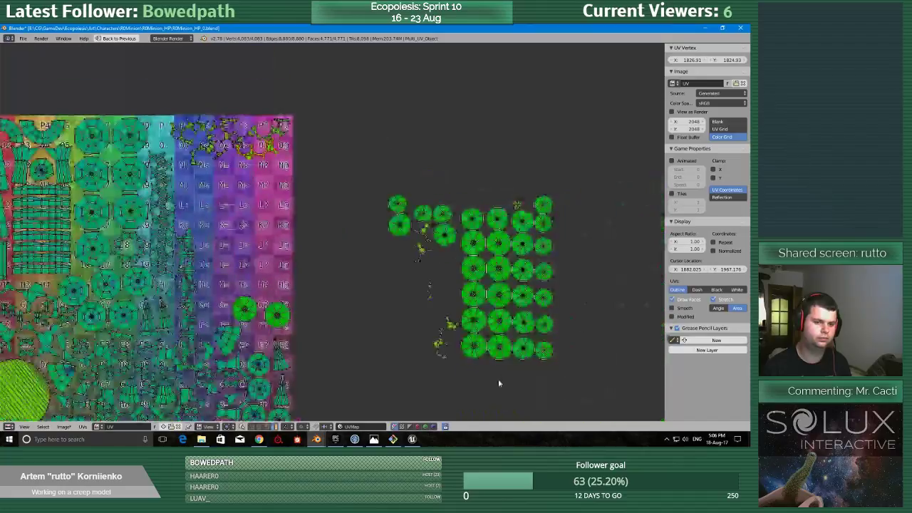
scroll(283, 340, up, 6)
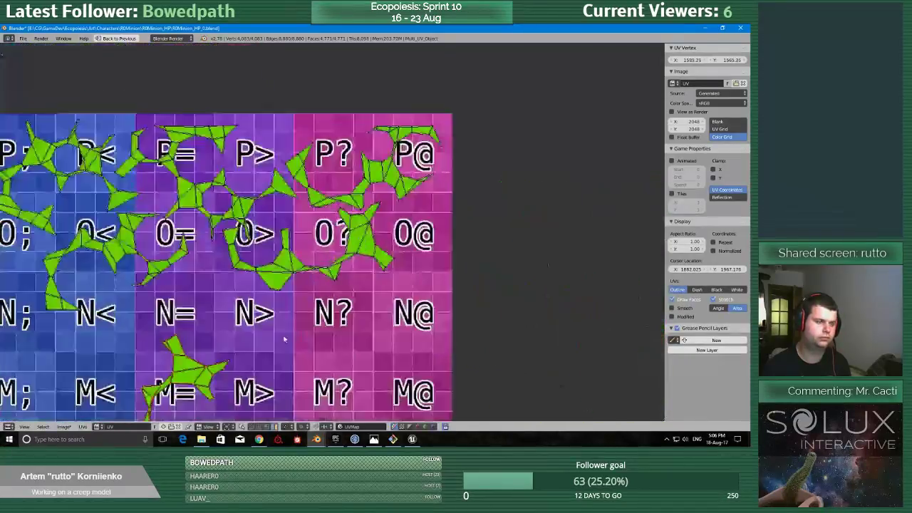
scroll(284, 340, down, 4)
key(r)
click(214, 241)
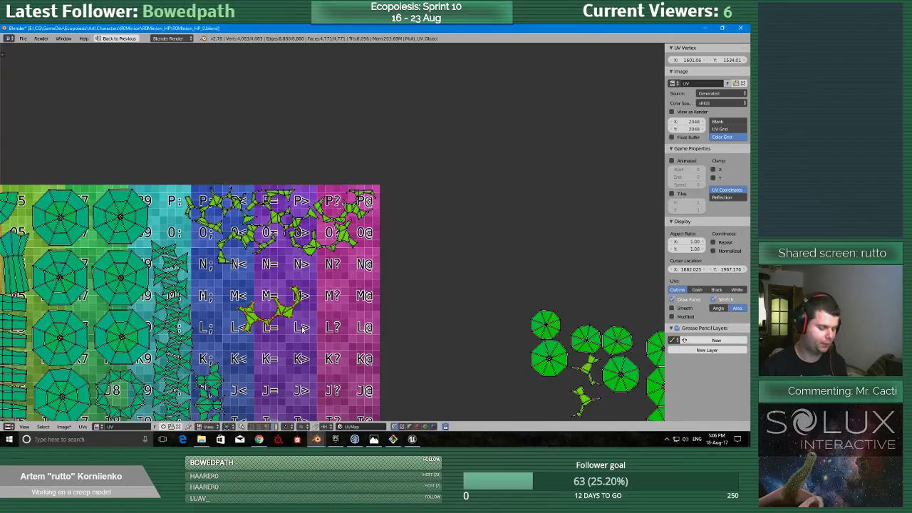
Fit the sixth branching island under the fourth one around cells N; and N<, adjusting its angle and position.
key(g)
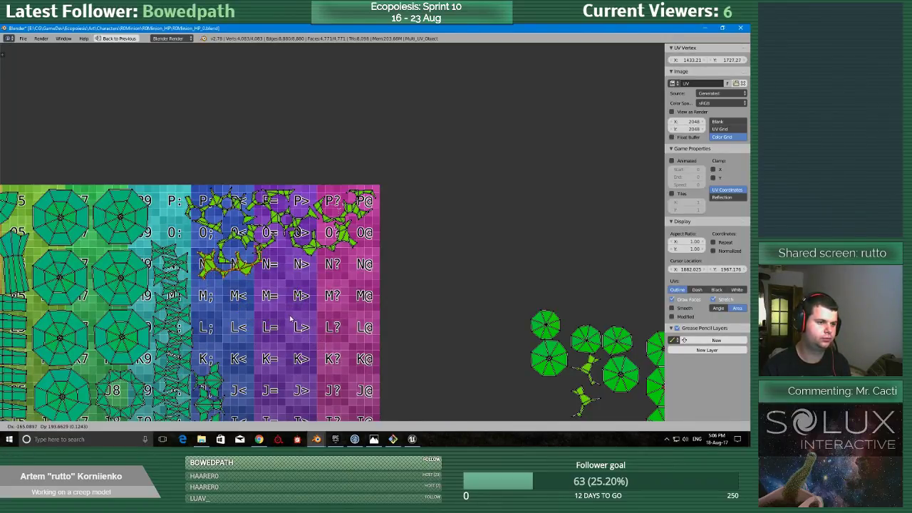
click(290, 319)
key(g)
key(r)
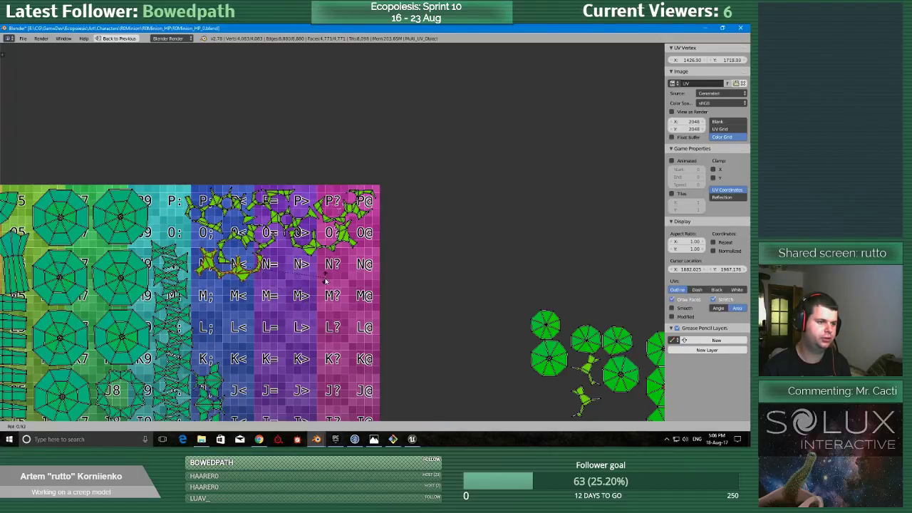
click(323, 283)
scroll(323, 283, up, 5)
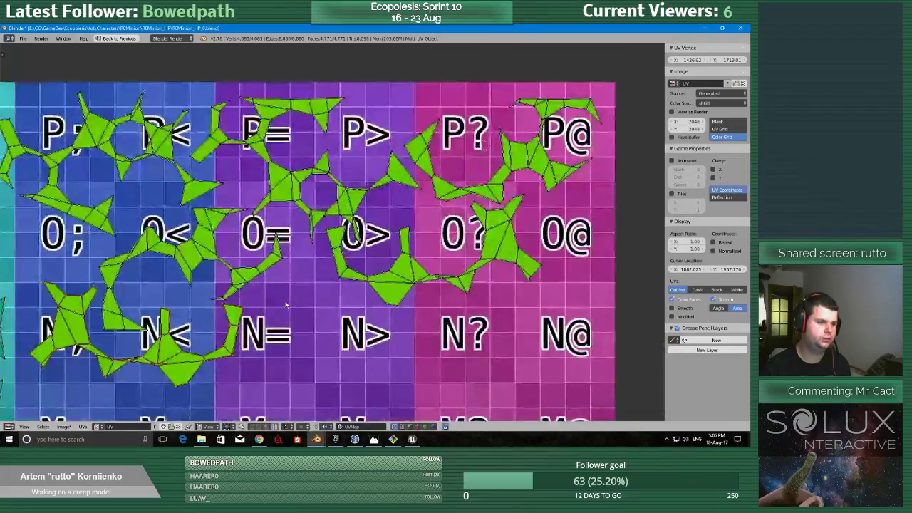
key(g)
click(284, 306)
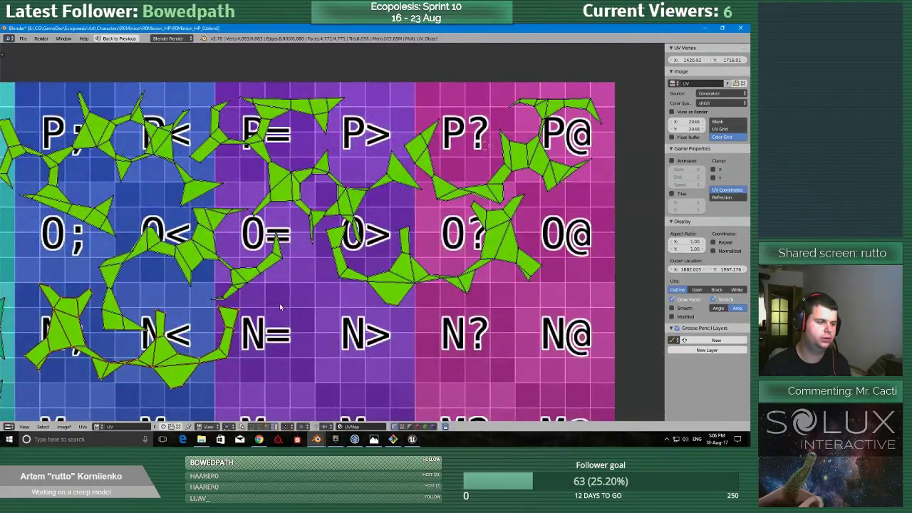
Move the small loose islands toward the layout, placing a star-shaped and a narrow one in the gap at cell P:.
scroll(281, 309, down, 6)
scroll(278, 313, down, 4)
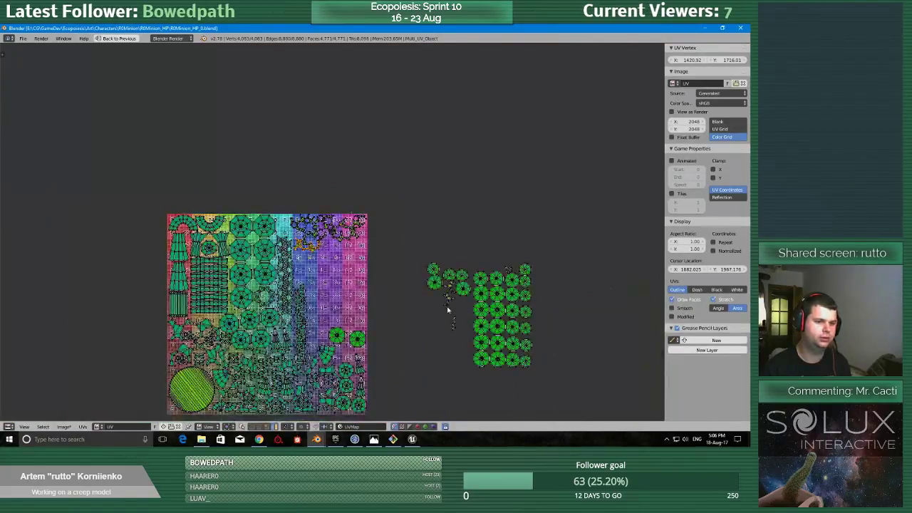
scroll(439, 311, up, 2)
key(g)
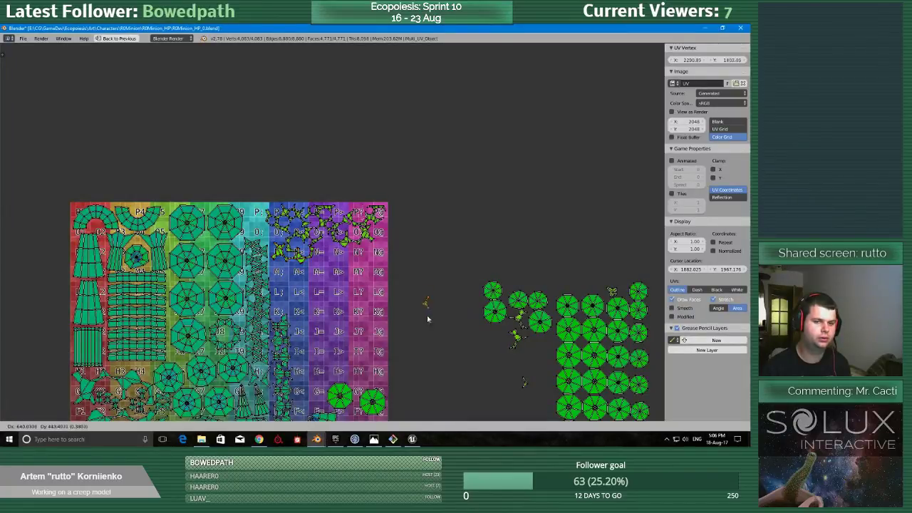
click(439, 362)
key(g)
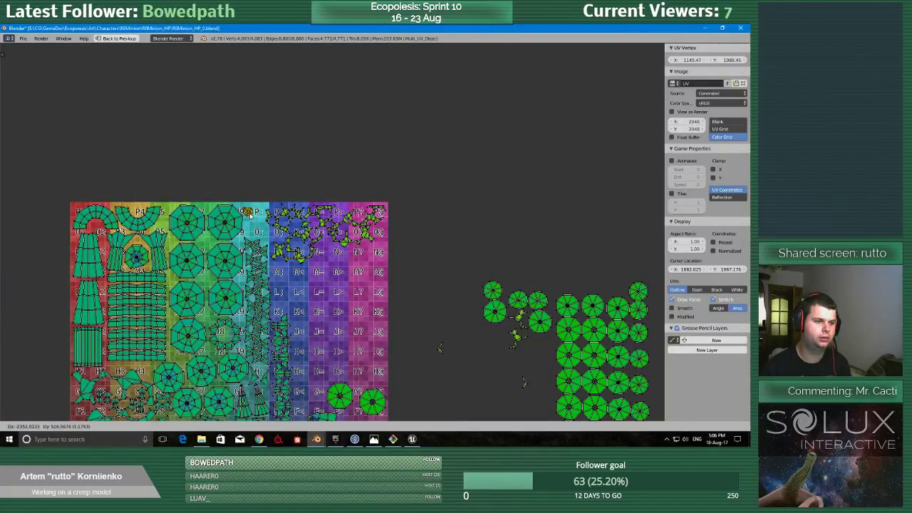
click(249, 213)
key(g)
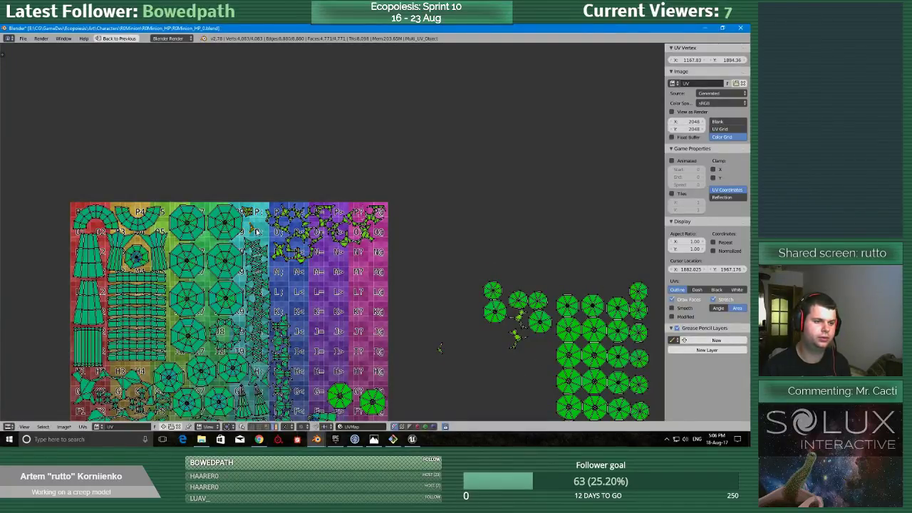
scroll(256, 232, down, 1)
click(271, 227)
Move the upper-right round island from outside the grid into the cyan column above the bow-tie islands.
scroll(275, 226, up, 5)
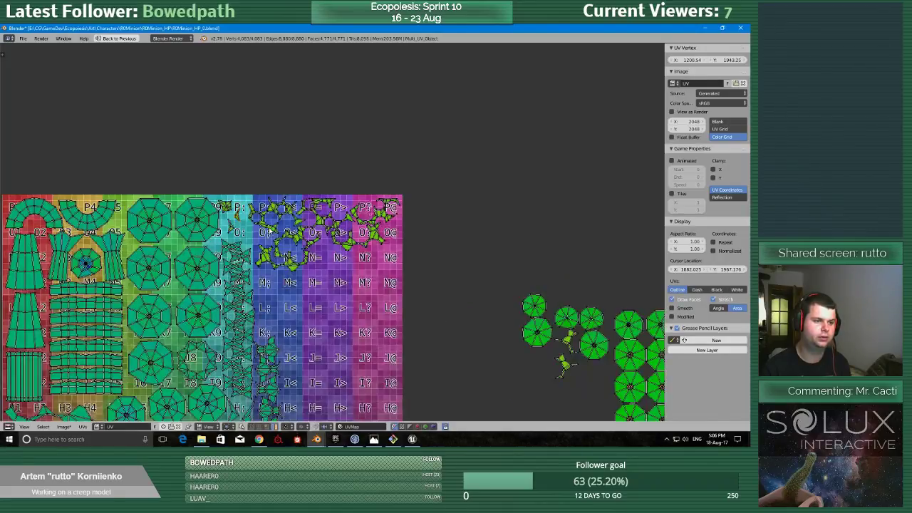
middle_drag(278, 232, 211, 155)
scroll(285, 214, down, 4)
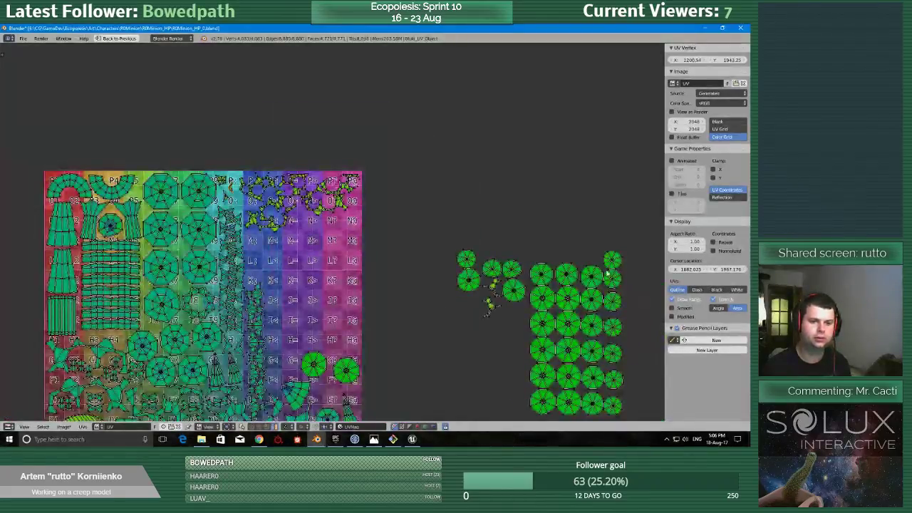
key(g)
click(241, 202)
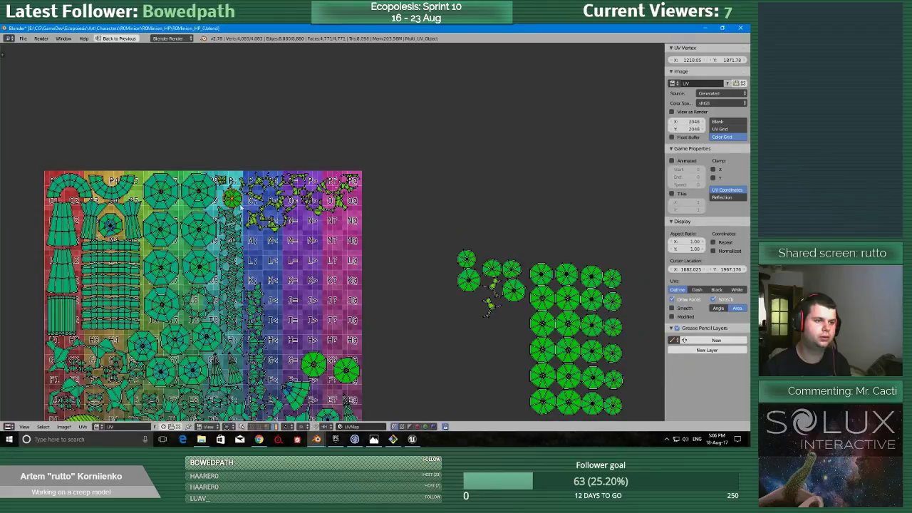
Relocate the small islands from the cyan column into the gaps between the branching islands around cells O> and P>.
scroll(230, 188, up, 2)
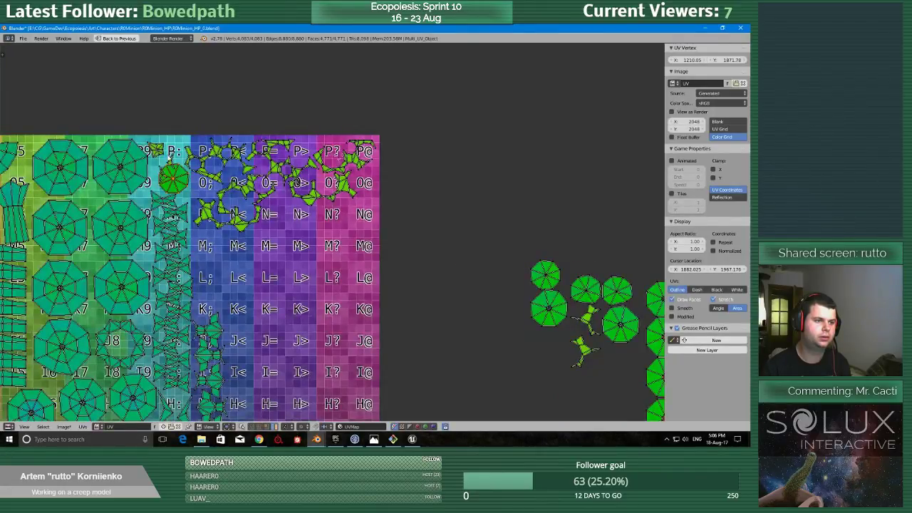
key(g)
click(324, 183)
key(g)
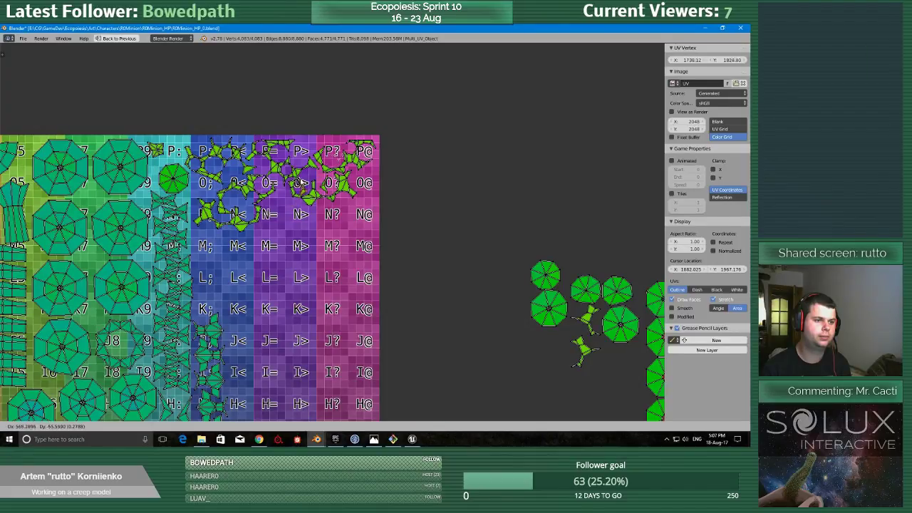
click(302, 176)
key(g)
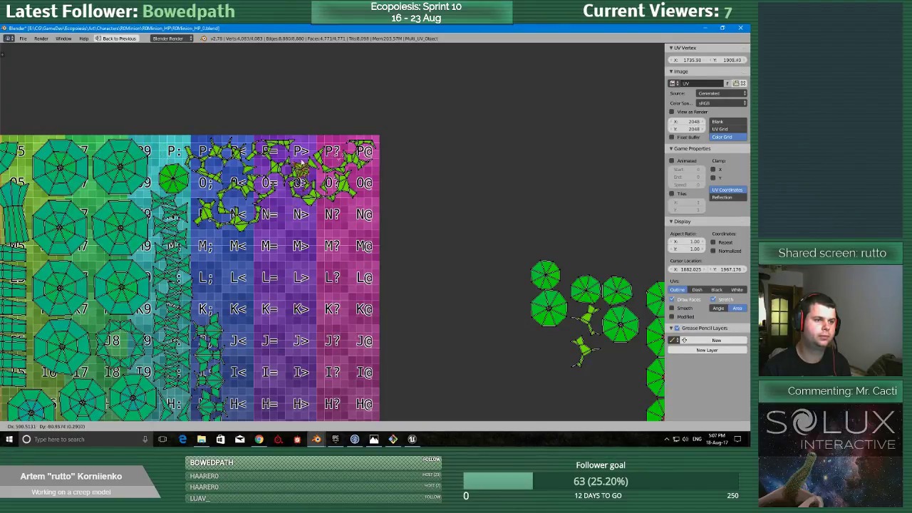
click(303, 143)
middle_drag(226, 195, 223, 292)
scroll(223, 292, up, 6)
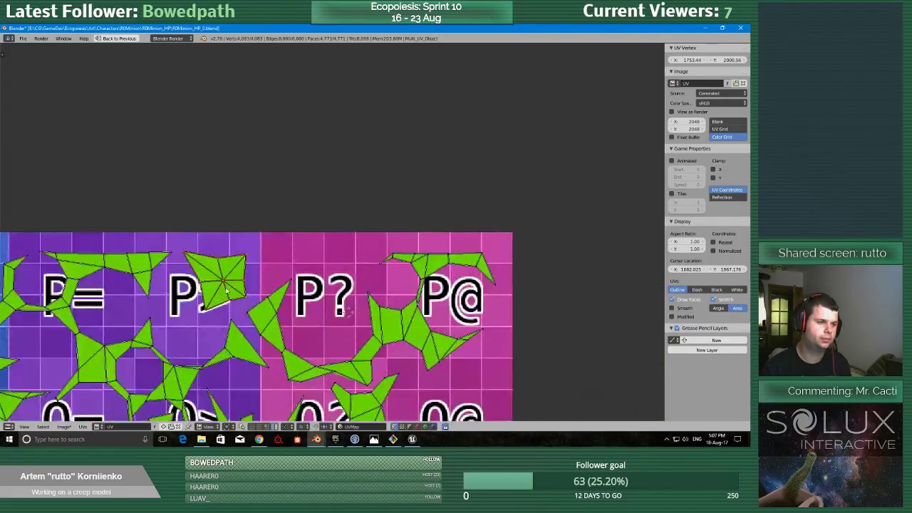
Move the round island up to the grid's top edge in the cyan column, beside the large octagons.
scroll(223, 308, down, 4)
scroll(421, 211, down, 3)
key(g)
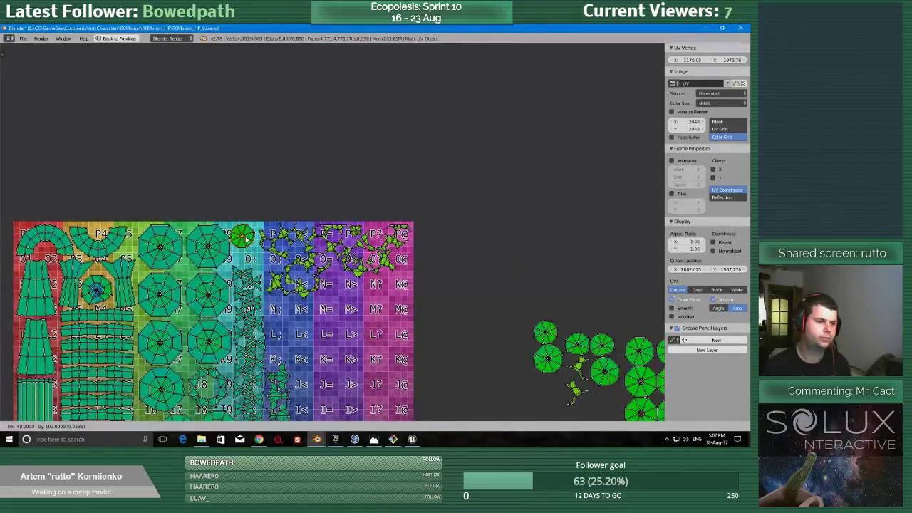
click(245, 238)
Bring a second round island into the layout and place it below the first, beside cell O;.
middle_drag(545, 366, 291, 255)
scroll(432, 318, down, 1)
scroll(442, 342, down, 1)
scroll(445, 352, up, 1)
key(l)
key(g)
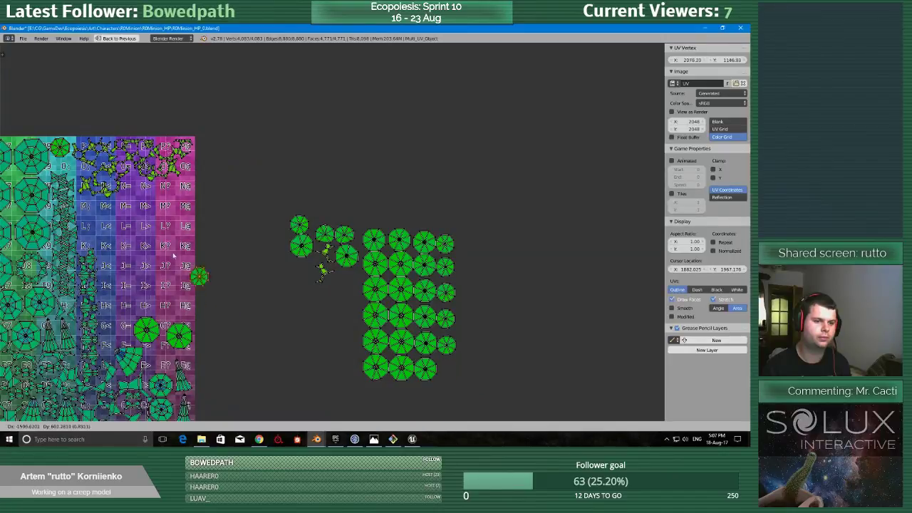
click(80, 166)
scroll(253, 230, up, 9)
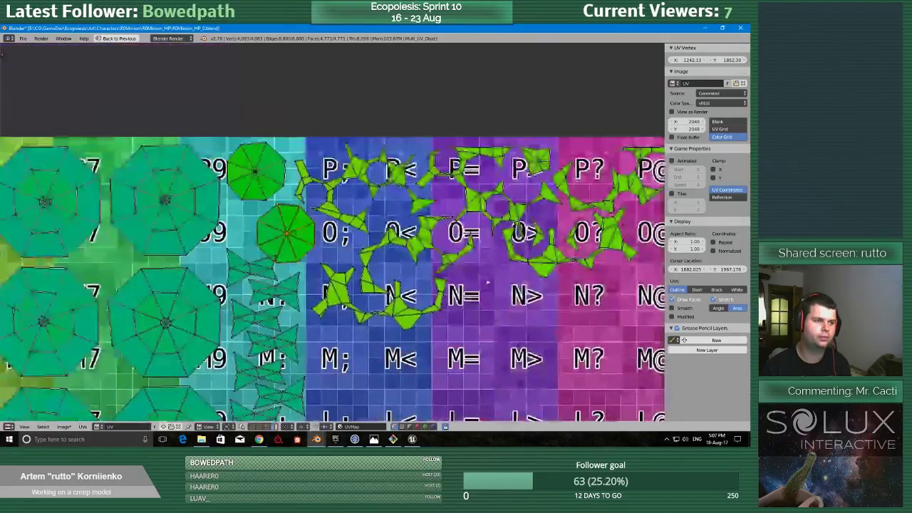
key(g)
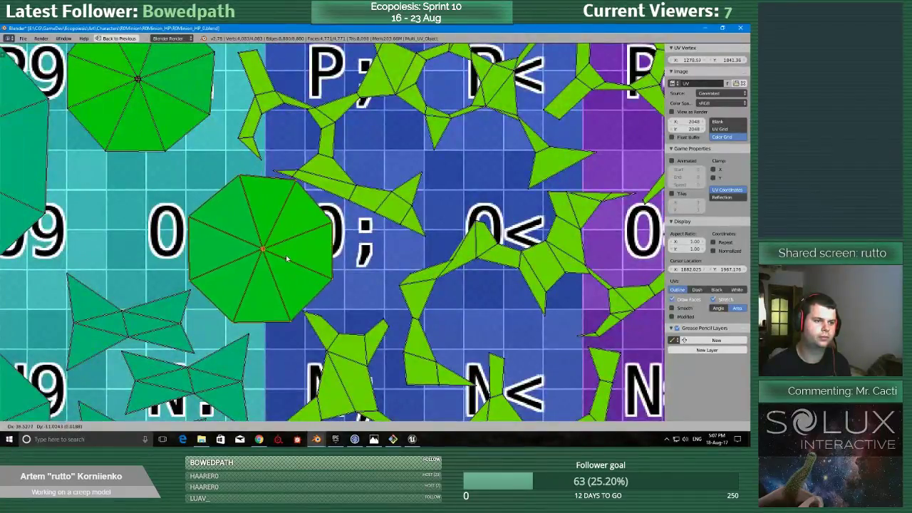
click(285, 258)
Shift the first round island slightly closer to the grid's top edge.
middle_drag(285, 258, 371, 257)
scroll(350, 243, down, 1)
key(l)
key(g)
click(246, 124)
Tighten the two round islands in the cyan column, tucking the second one up between the first and the bow-tie islands.
scroll(246, 124, down, 5)
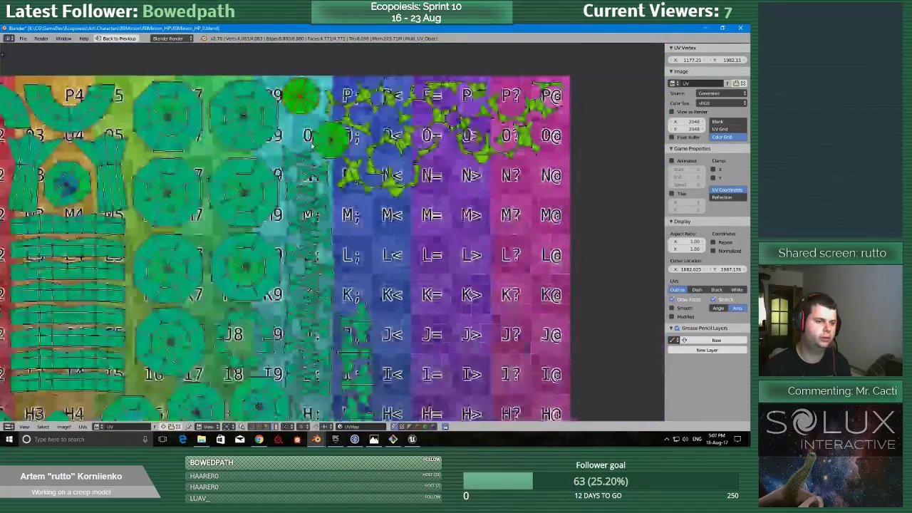
middle_drag(346, 205, 324, 47)
scroll(354, 288, down, 3)
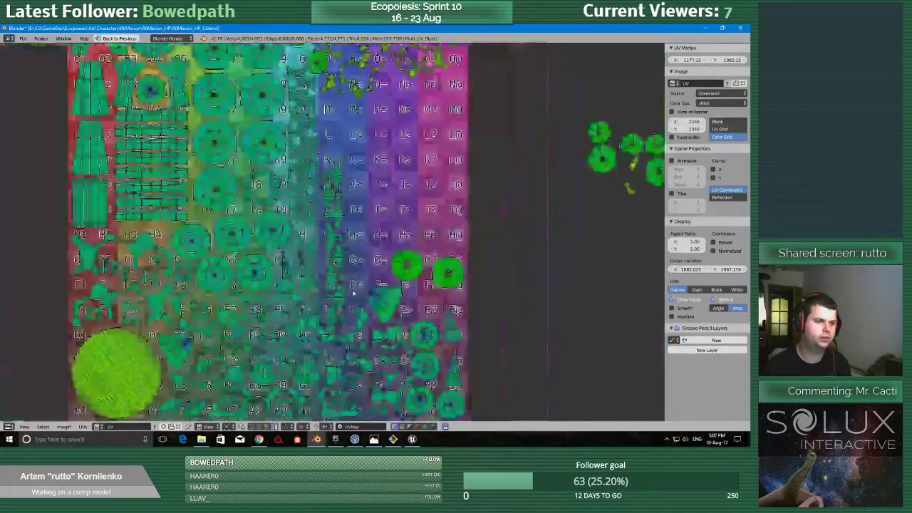
scroll(335, 93, up, 7)
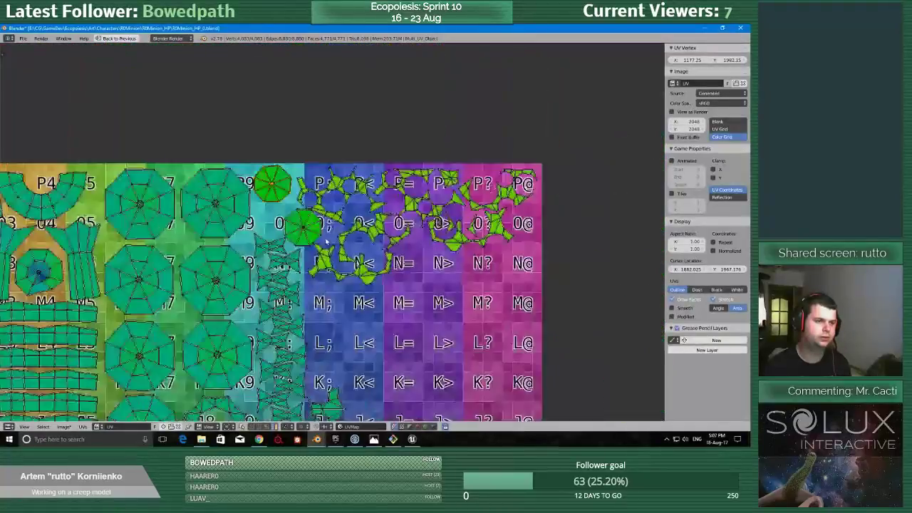
click(288, 232)
key(g)
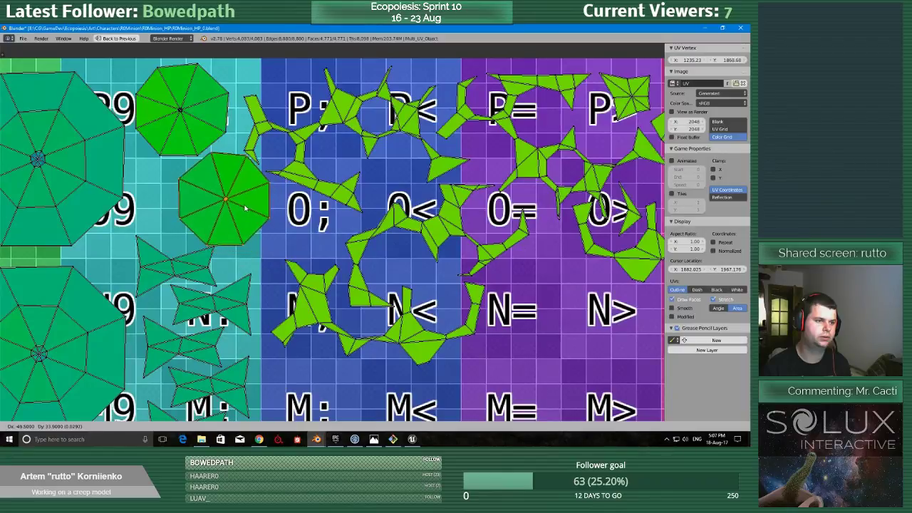
click(236, 206)
right_click(197, 128)
key(g)
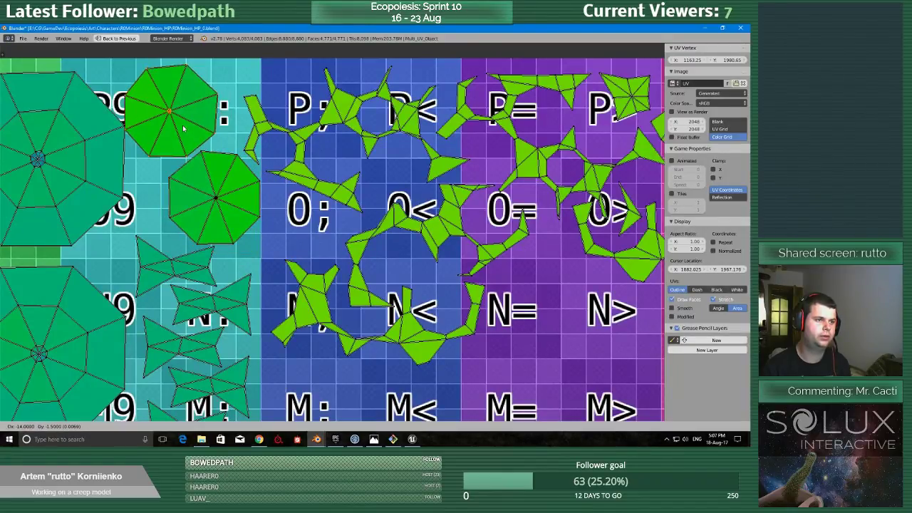
click(190, 122)
middle_drag(348, 188, 291, 208)
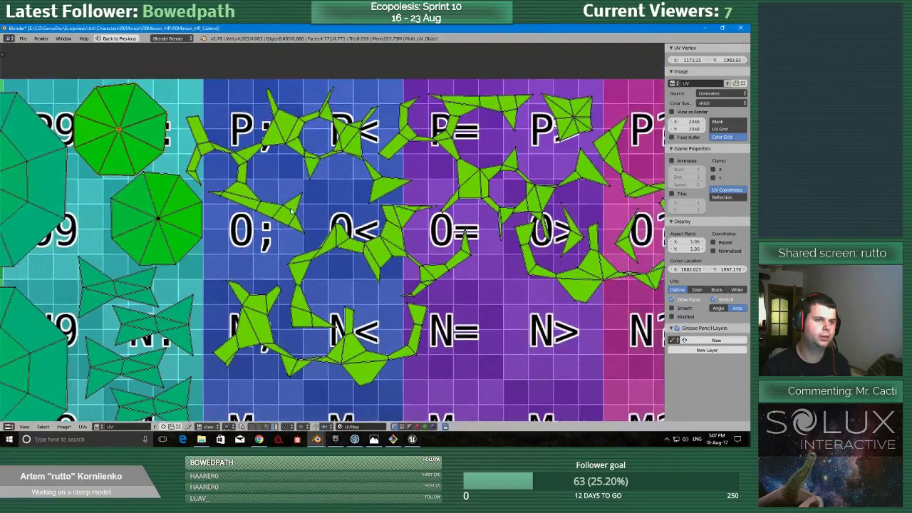
scroll(291, 209, down, 2)
scroll(291, 213, down, 2)
key(g)
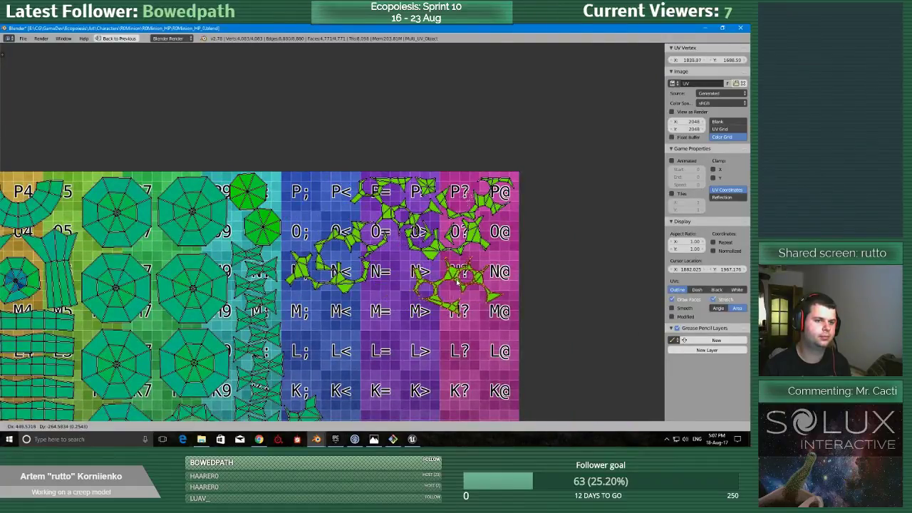
right_click(403, 271)
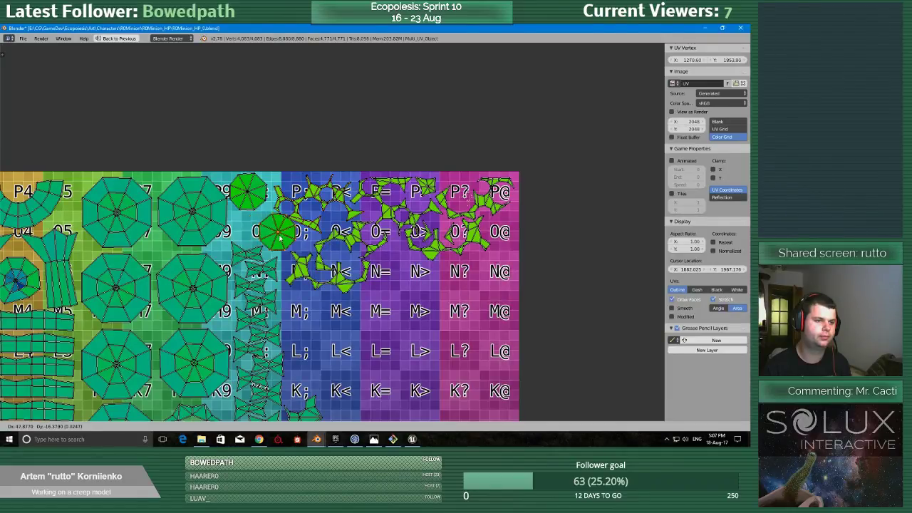
scroll(258, 214, up, 4)
scroll(346, 228, up, 1)
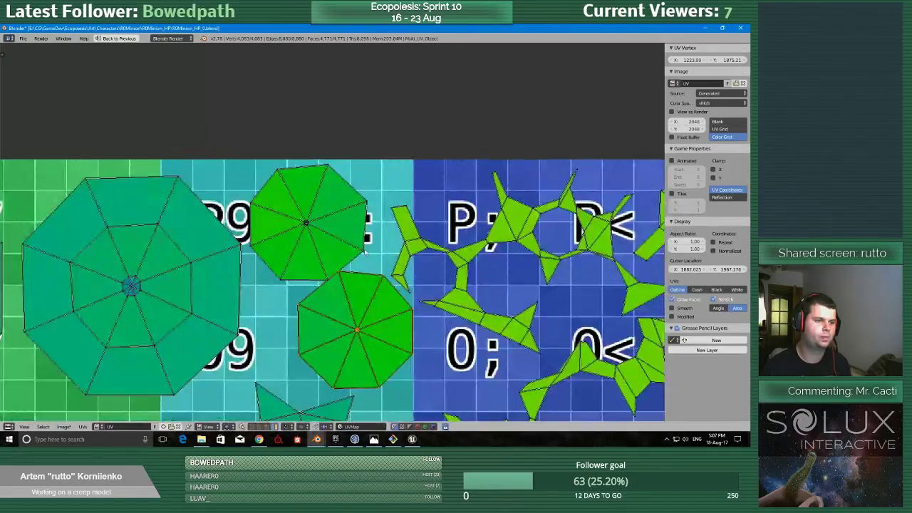
Move both small round islands out of the cyan column and park them side by side near cells N= and N>.
key(g)
scroll(257, 163, down, 2)
key(g)
click(498, 270)
middle_drag(499, 270, 402, 224)
scroll(402, 224, down, 1)
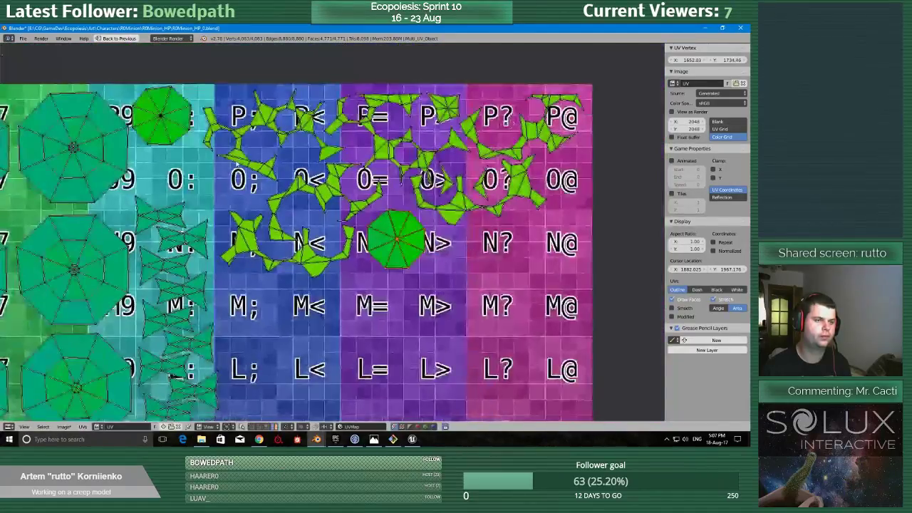
right_click(162, 115)
key(g)
click(467, 260)
Bring the two branching islands from outside the grid into the freed space of the cyan column, around cells P: and O:.
scroll(459, 282, down, 3)
scroll(459, 282, down, 3)
middle_drag(451, 283, 366, 165)
scroll(366, 171, up, 1)
scroll(366, 202, up, 1)
middle_drag(337, 229, 357, 332)
key(g)
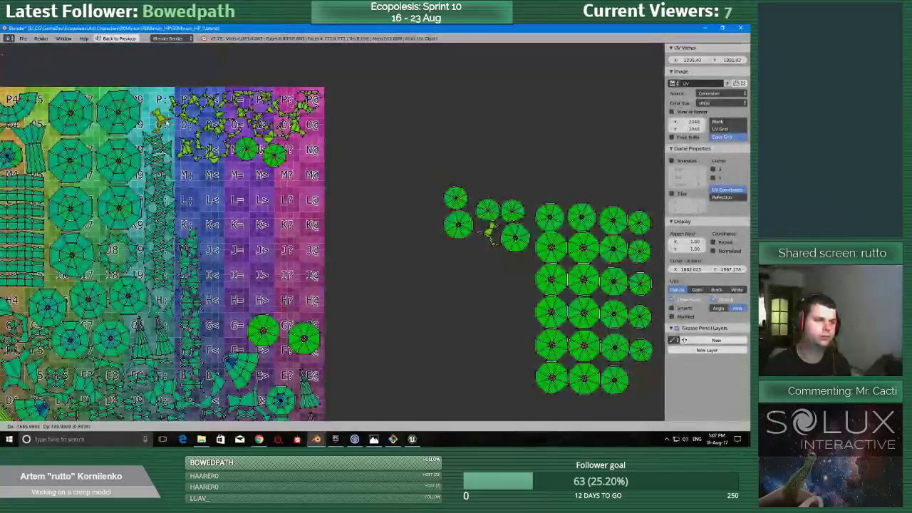
click(163, 120)
key(g)
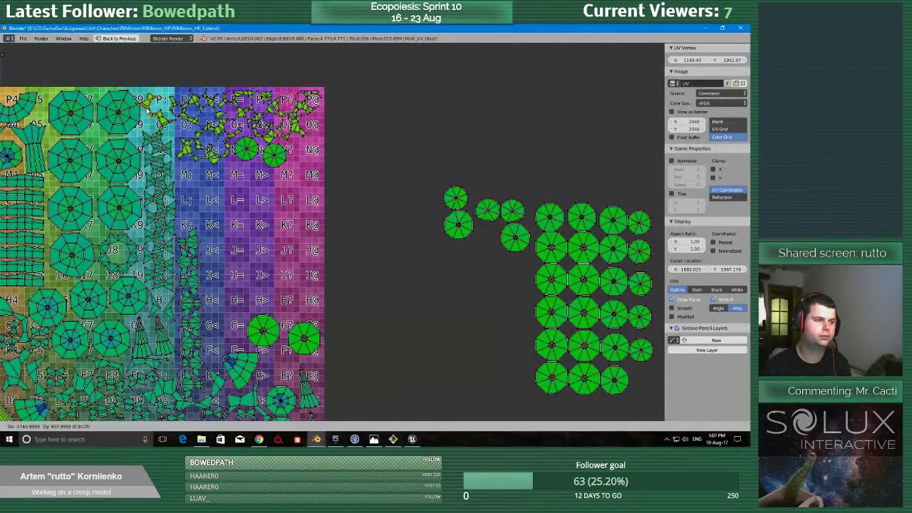
click(144, 106)
Rotate the lower branching island beside cell O: so that its forked arms point downward above the bow-tie islands.
middle_drag(146, 106, 241, 248)
scroll(241, 247, up, 5)
middle_drag(91, 355, 311, 278)
scroll(311, 278, up, 2)
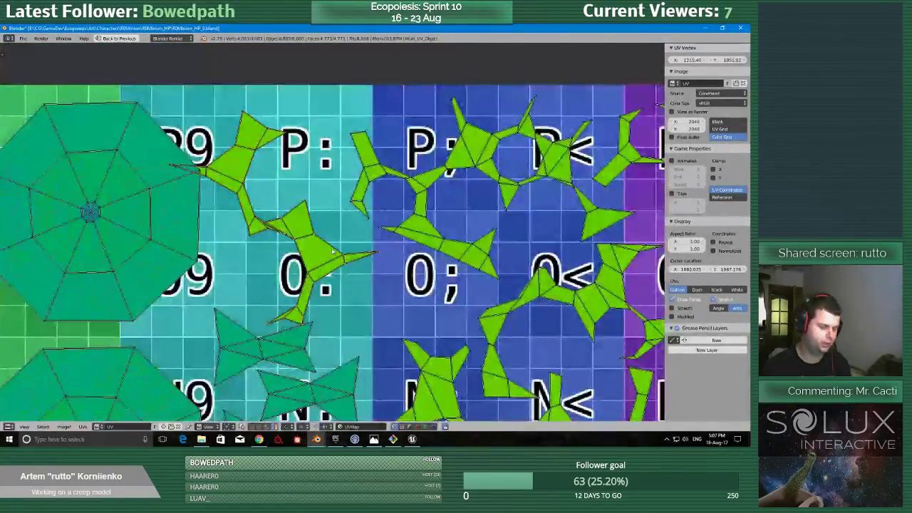
key(r)
click(363, 251)
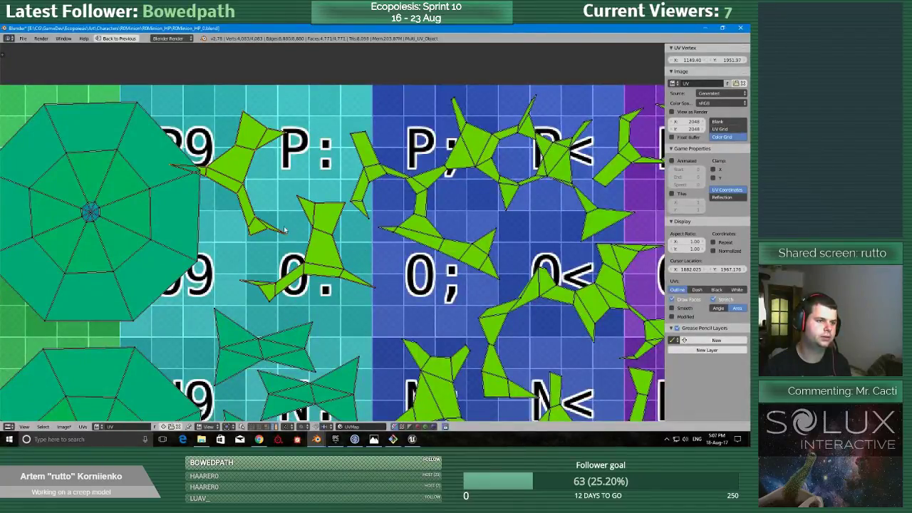
Rotate the upper branching island so its arms spread along the top, and move it off the large octagon toward cell P:.
key(r)
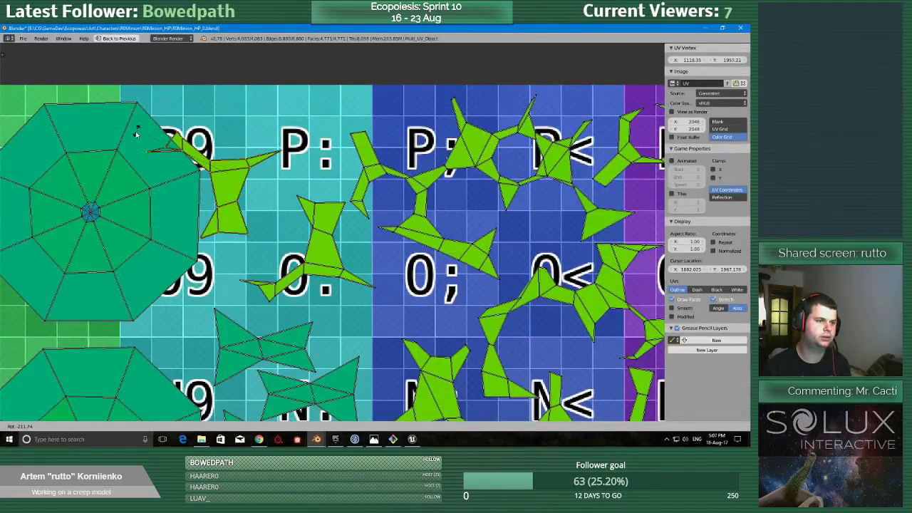
click(138, 137)
key(g)
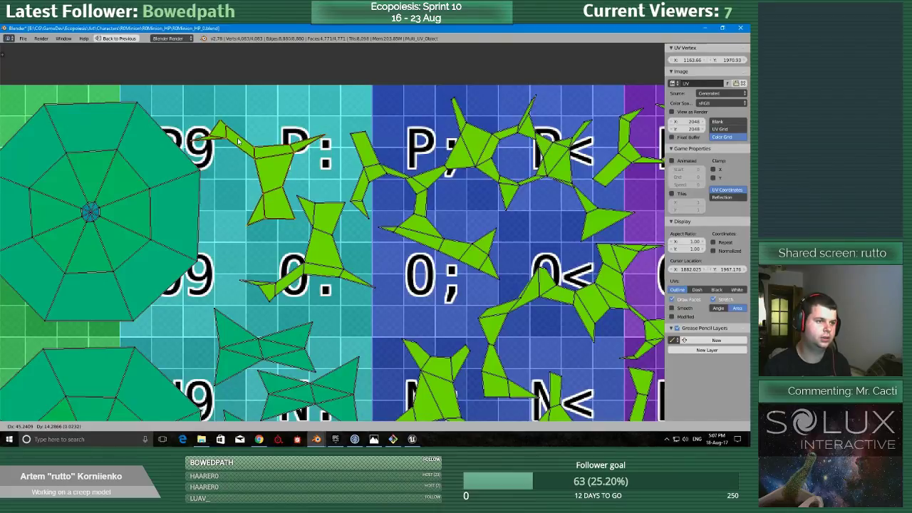
click(237, 141)
Bring a third large octagon from the waiting stack into the grid beside cell G<, next to the two octagons there.
scroll(488, 253, down, 6)
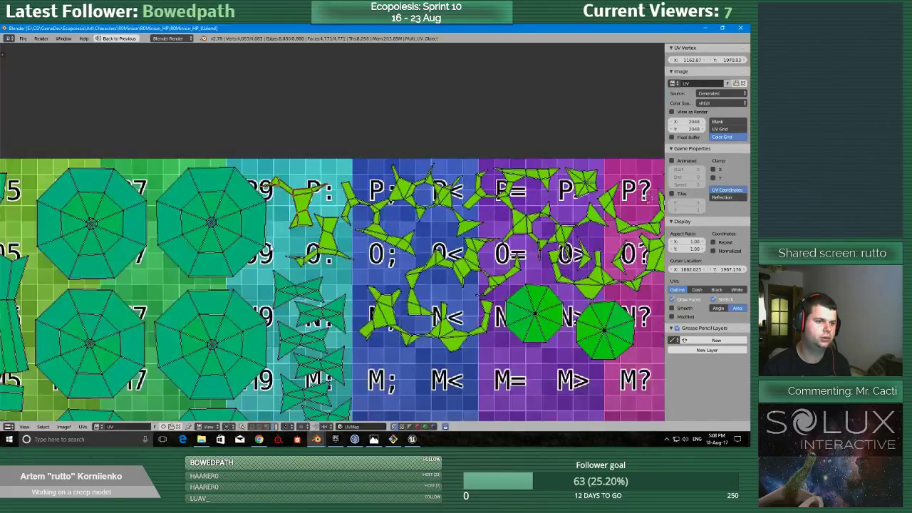
middle_drag(488, 253, 408, 203)
right_click(531, 351)
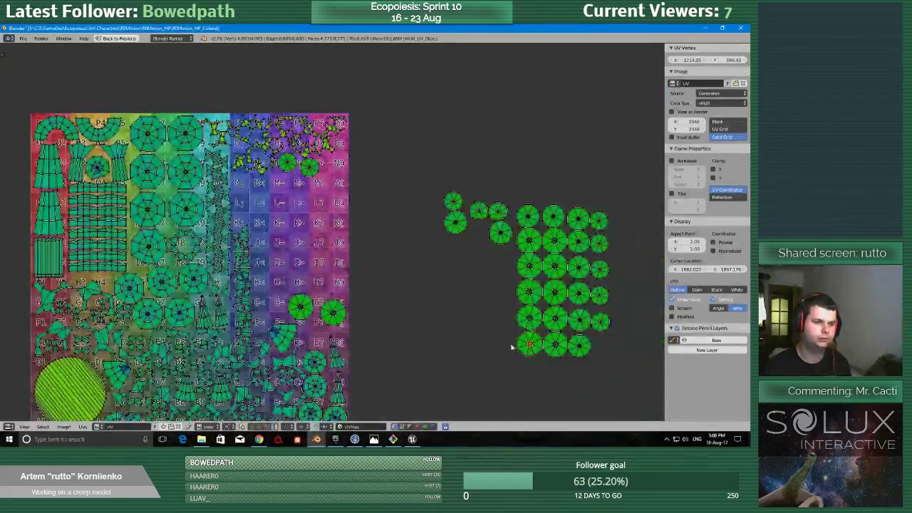
key(g)
click(278, 314)
Try to scale up the inner ring of the octagon beside cell G@.
scroll(278, 313, up, 7)
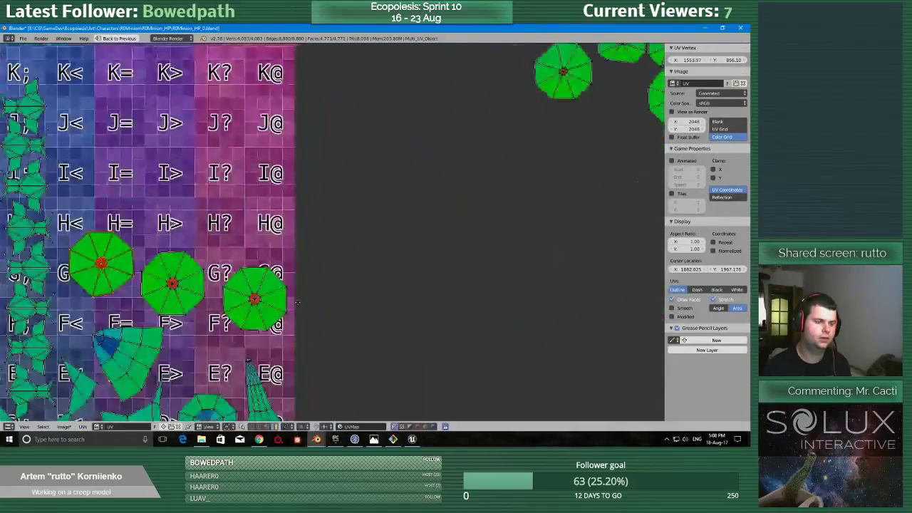
scroll(335, 273, up, 2)
scroll(357, 278, down, 3)
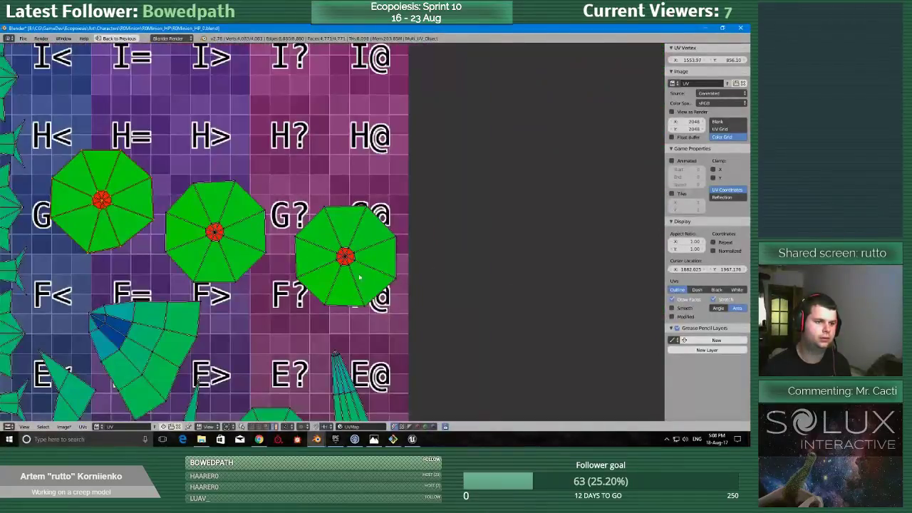
scroll(351, 265, up, 2)
key(s)
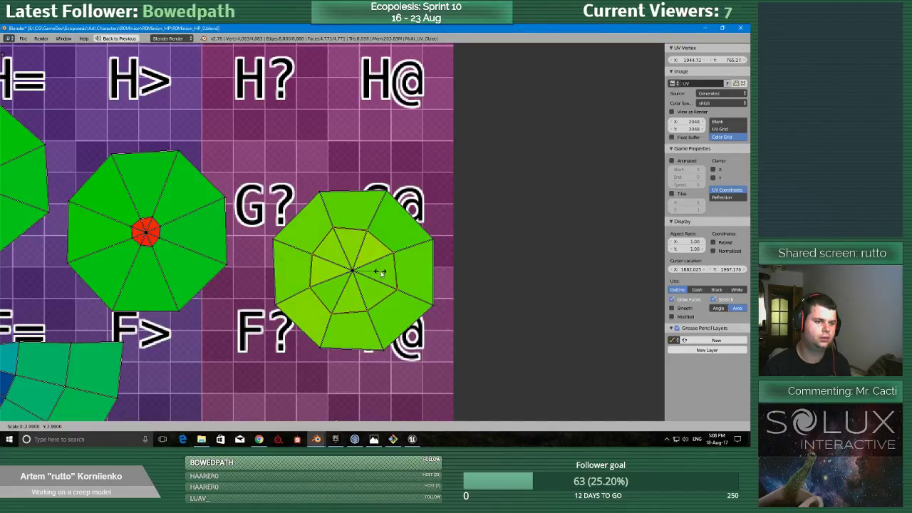
right_click(379, 271)
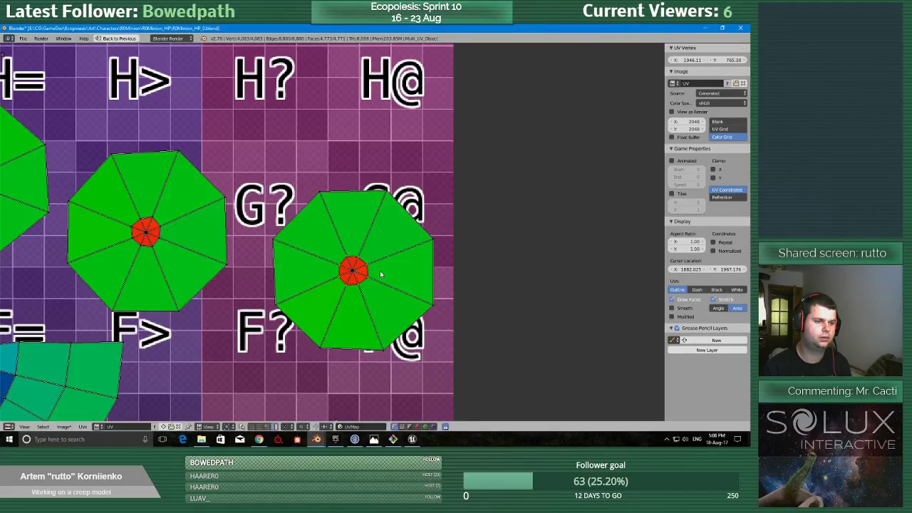
Examine the stretched inner rings of the octagons in the grid and compare them with those in the waiting stack.
scroll(371, 272, down, 7)
scroll(314, 255, up, 4)
scroll(314, 255, up, 3)
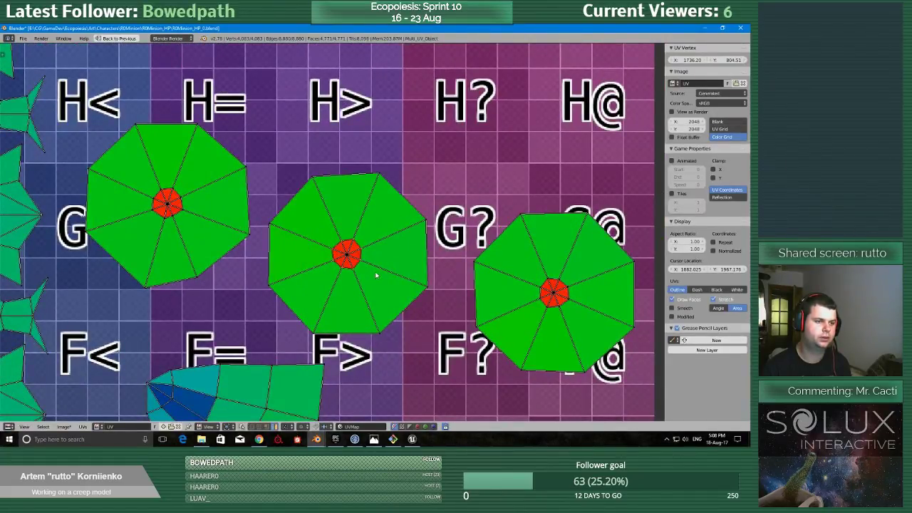
scroll(549, 255, down, 6)
scroll(397, 300, up, 5)
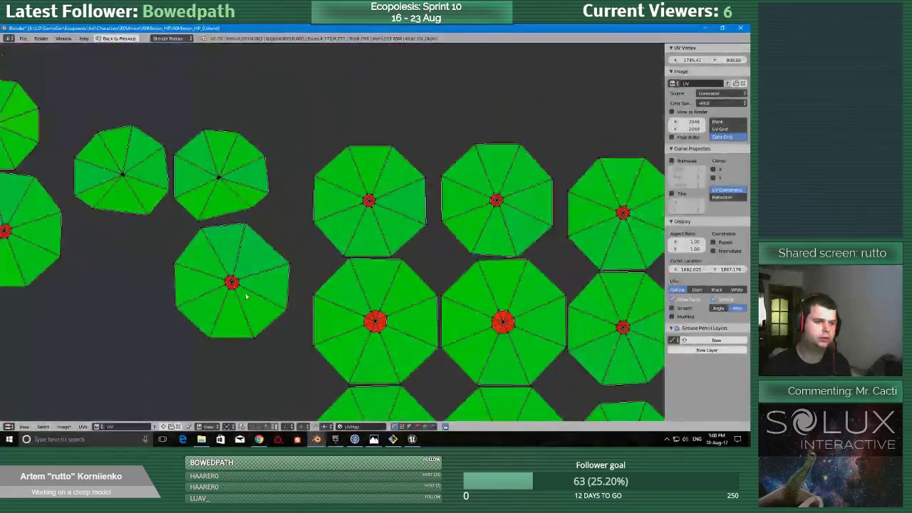
scroll(249, 292, up, 3)
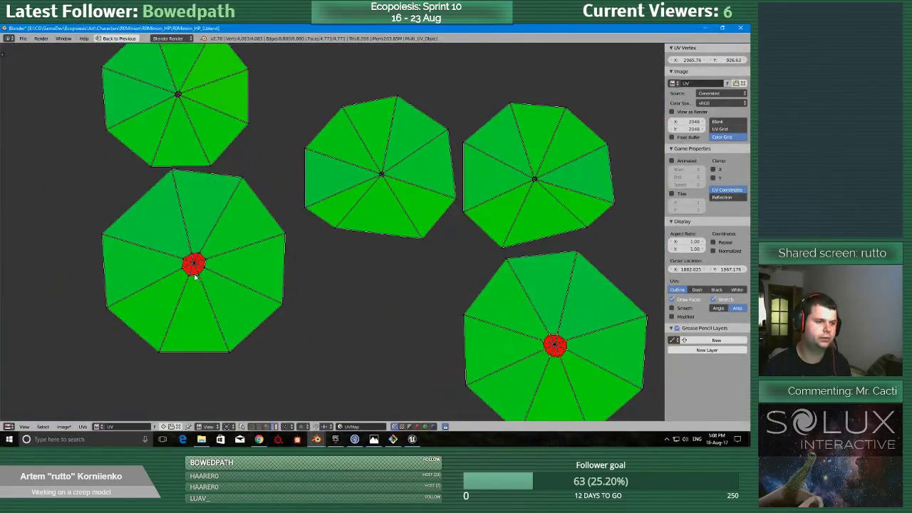
scroll(214, 292, down, 5)
scroll(273, 244, up, 4)
scroll(280, 329, down, 3)
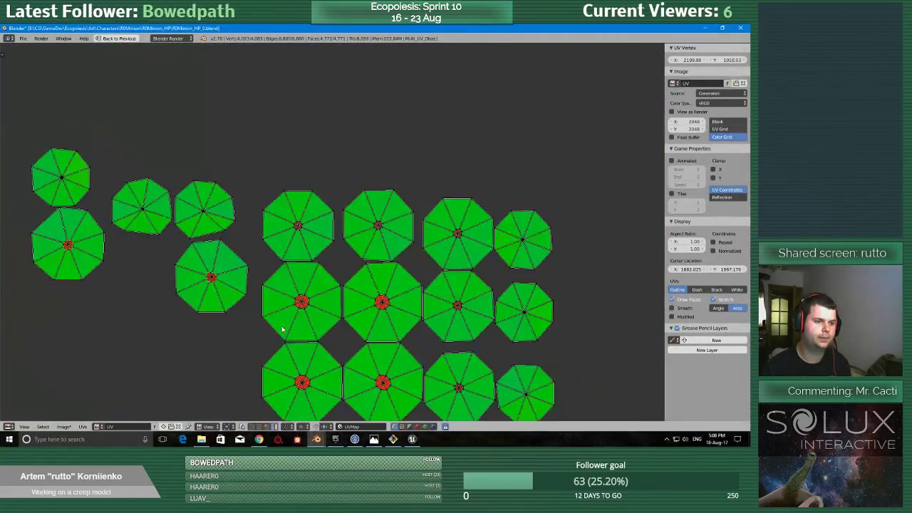
scroll(285, 328, down, 3)
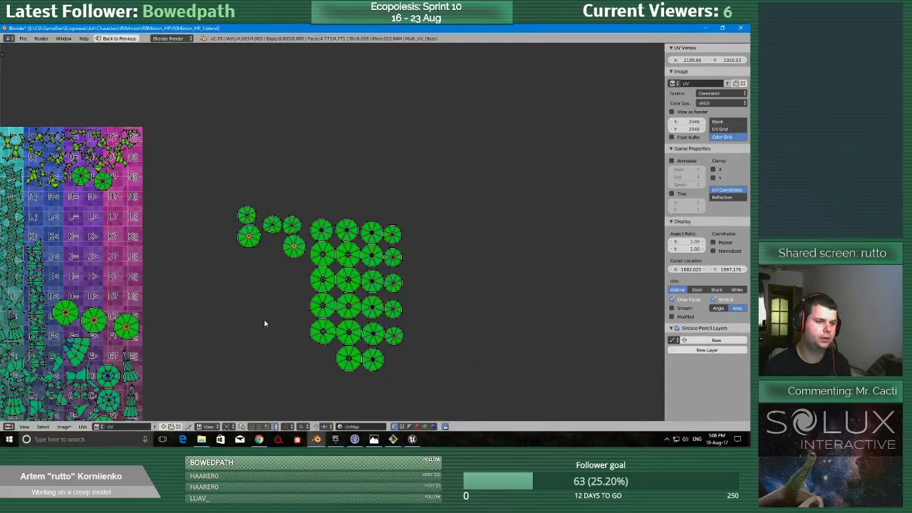
Move the octagon beside cell G@ out of the grid and place a large octagon from the waiting stack below it.
key(g)
click(204, 302)
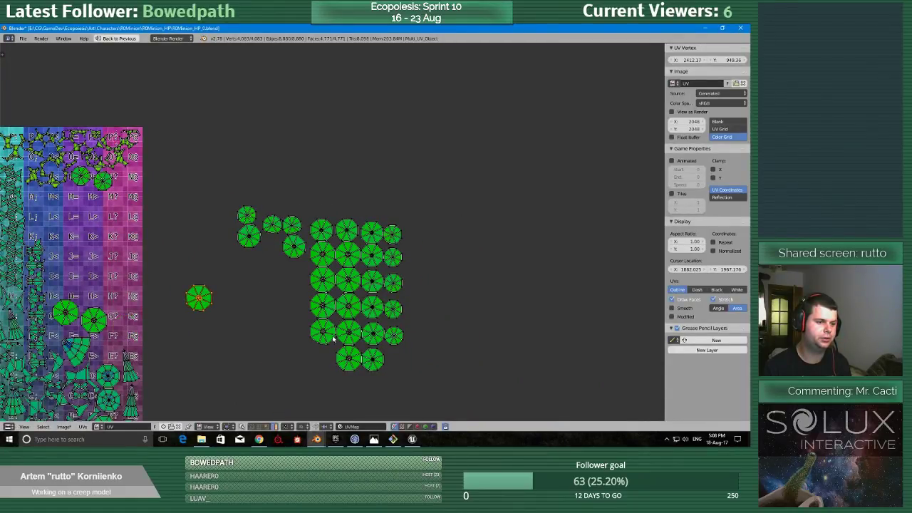
right_click(325, 333)
key(g)
click(201, 322)
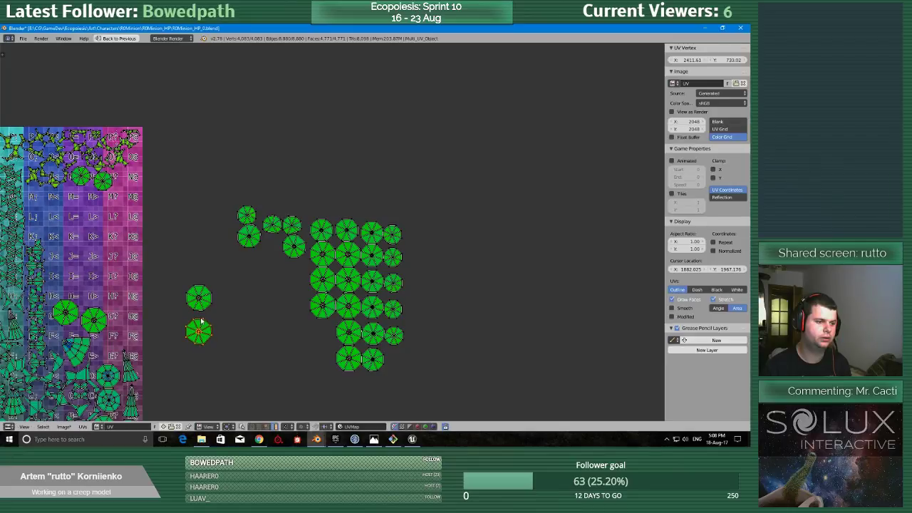
Move the two remaining large octagons out of the grid's G row to the lower and upper ends of the new column.
right_click(87, 319)
key(g)
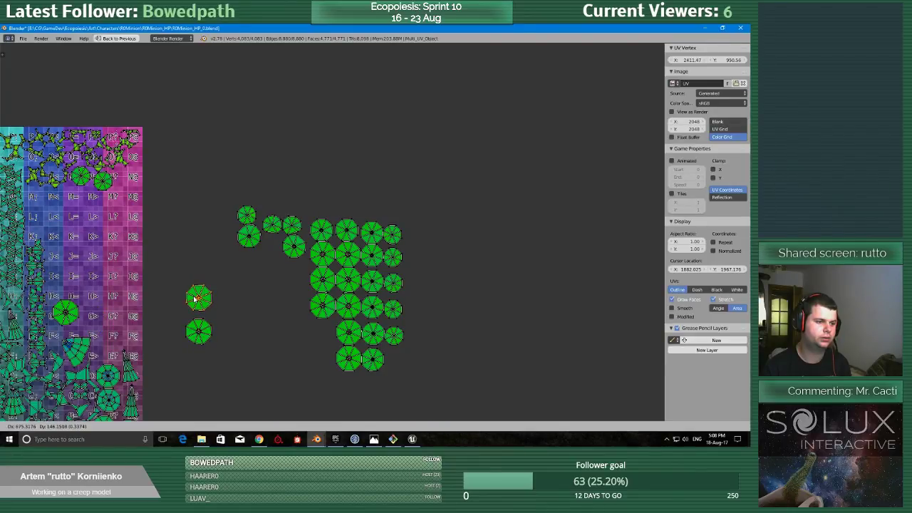
click(196, 366)
right_click(65, 311)
key(g)
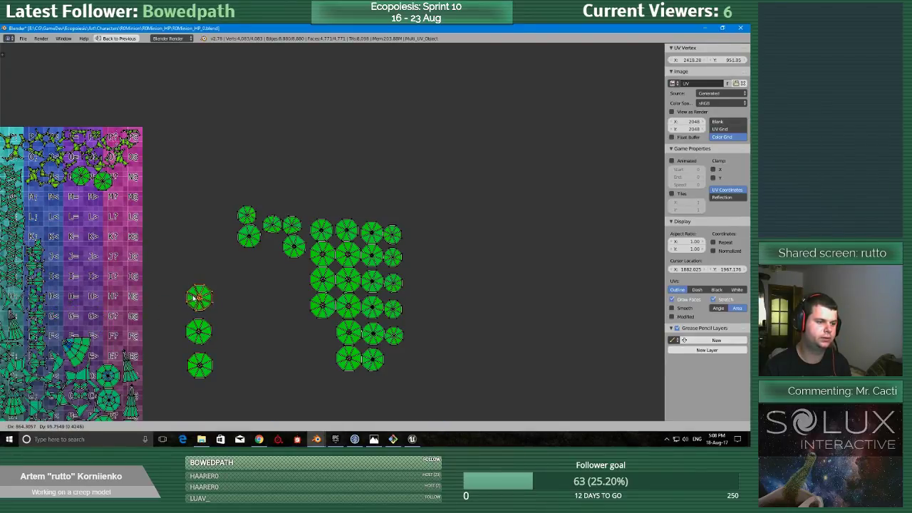
click(191, 270)
Move four large octagons from the waiting stack into a second column between the grid and the first column.
right_click(322, 306)
key(g)
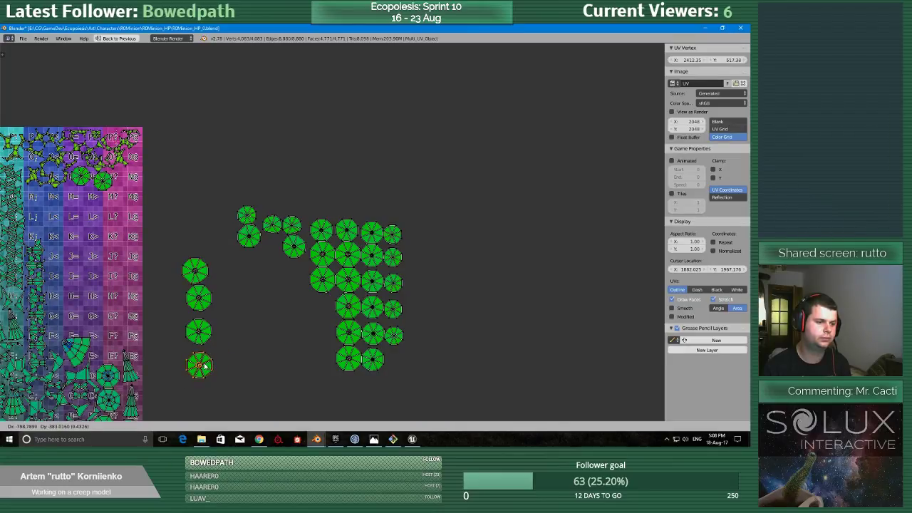
click(173, 369)
right_click(348, 309)
key(g)
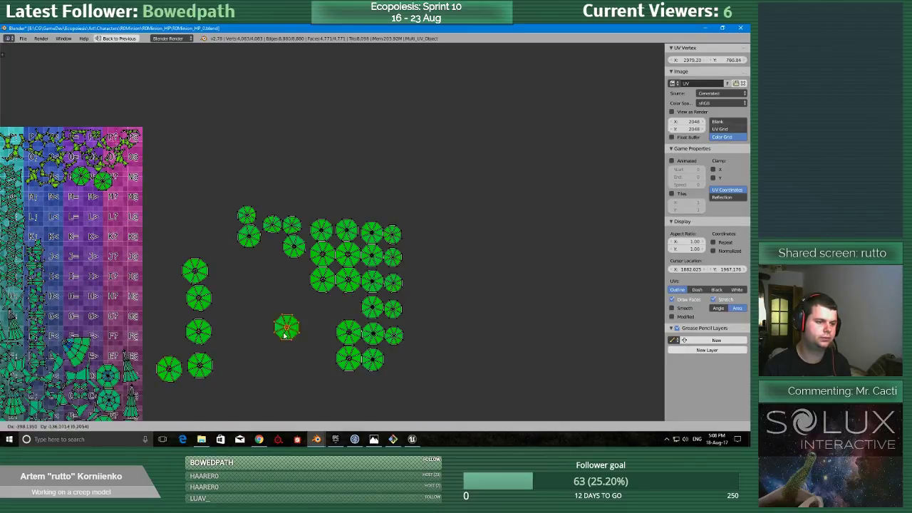
click(209, 368)
right_click(348, 281)
key(g)
click(164, 299)
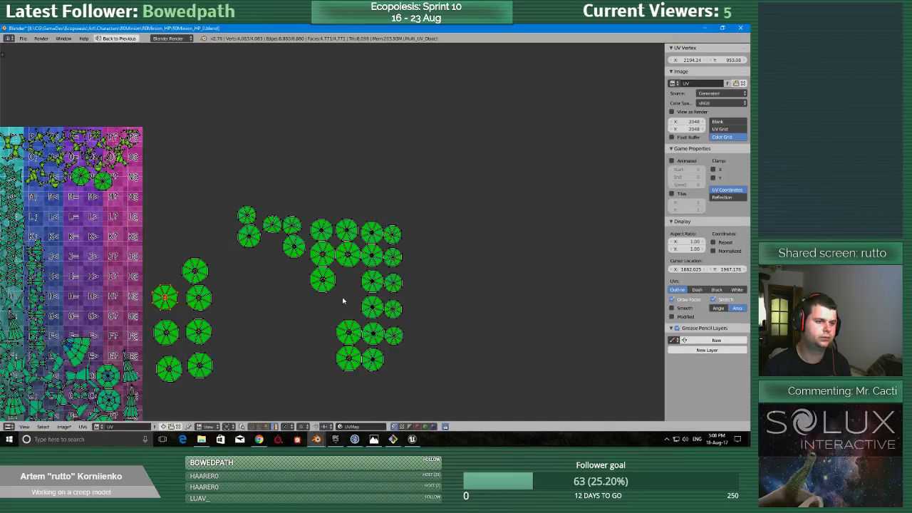
right_click(347, 332)
key(g)
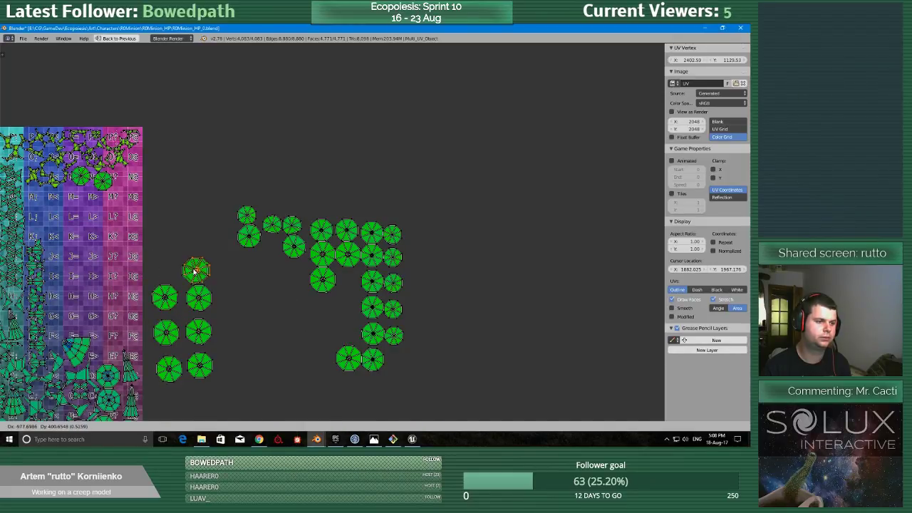
click(164, 269)
Complete the upper end of the second column and start a third column beside it with large octagons from the waiting stack.
right_click(348, 358)
key(g)
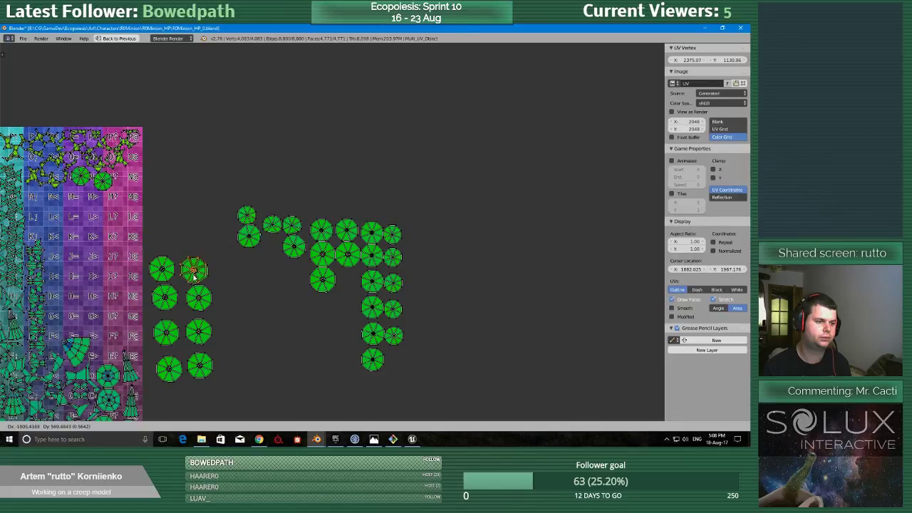
click(225, 283)
right_click(322, 282)
key(g)
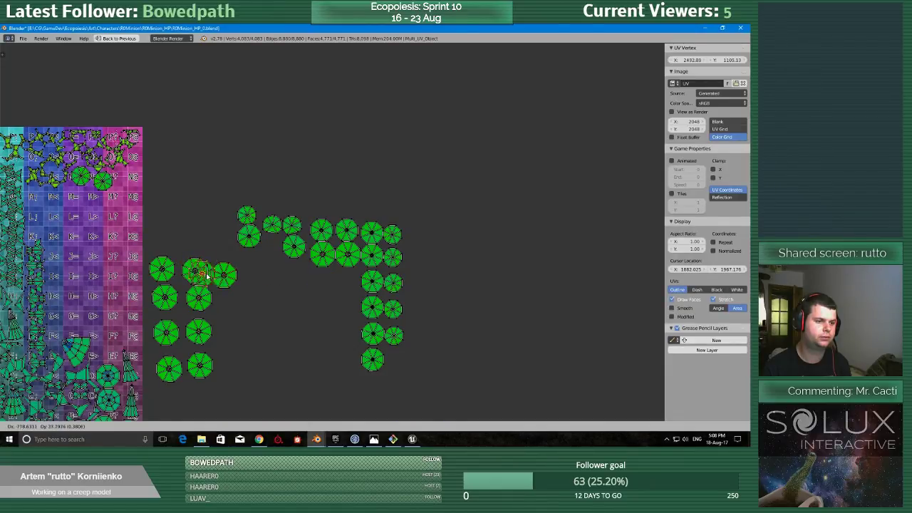
click(230, 306)
Fill the lower half of the third column with two more large octagons from the waiting stack.
right_click(322, 253)
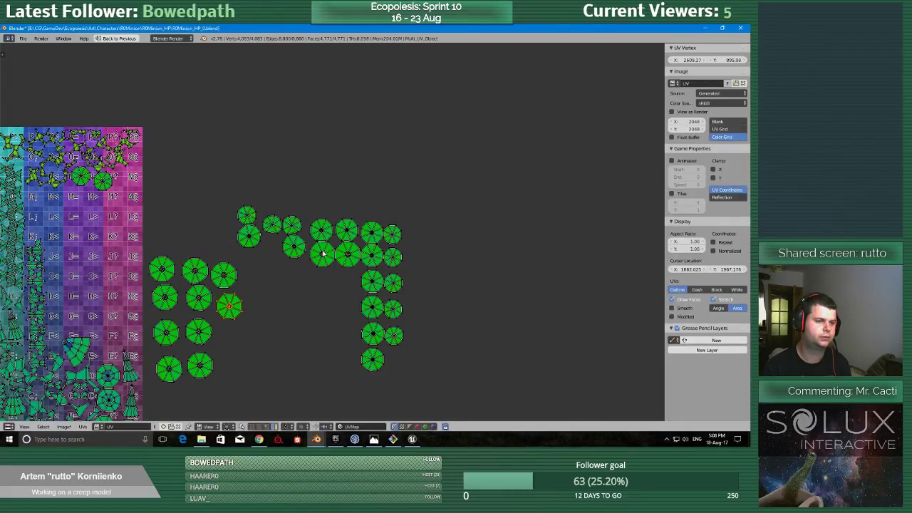
key(g)
click(229, 307)
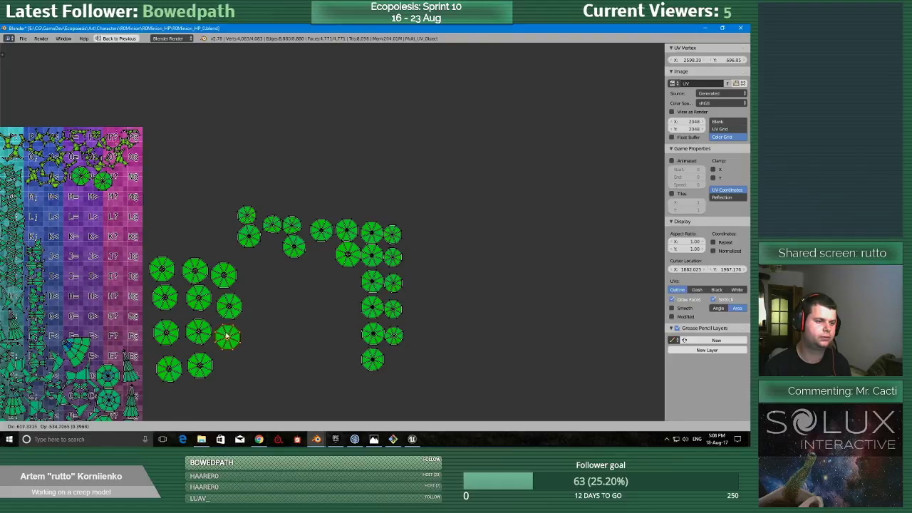
right_click(347, 254)
key(g)
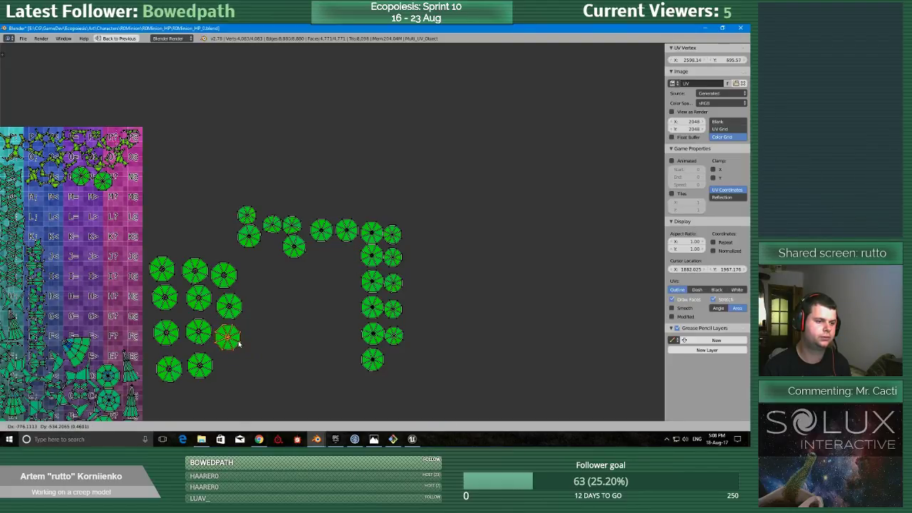
click(241, 369)
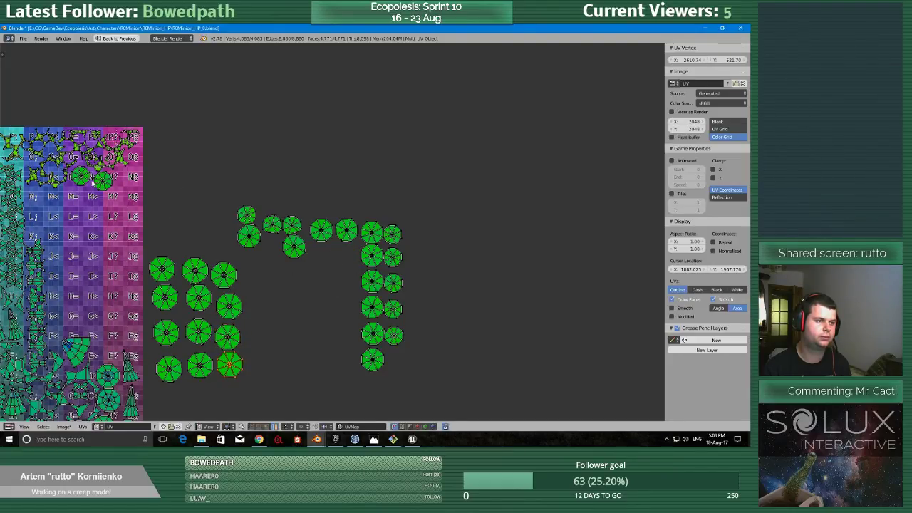
Move the two octagons near the top of the grid out of it to start a separate row above the large-octagon block.
right_click(250, 221)
key(g)
click(205, 170)
right_click(83, 178)
key(g)
click(230, 172)
Extend the new upper row with four small octagons from the waiting stack.
right_click(249, 215)
key(g)
click(243, 171)
right_click(272, 225)
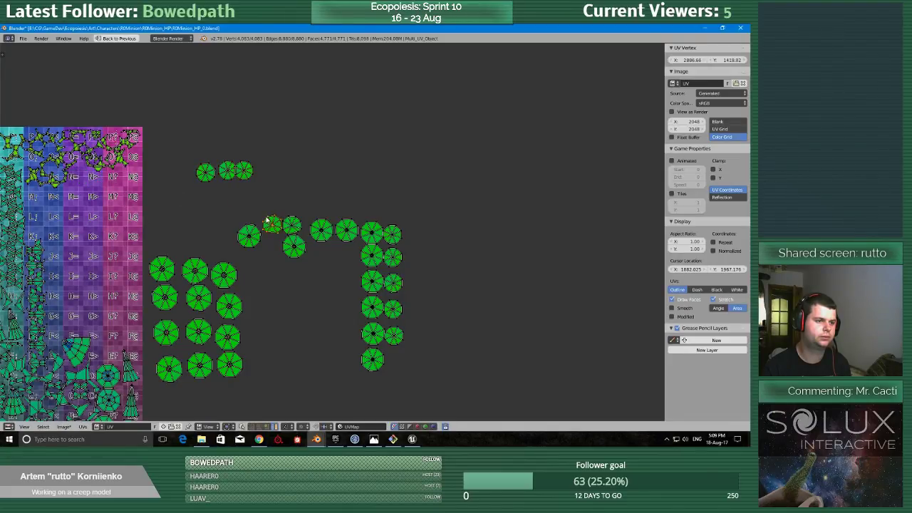
key(g)
click(265, 170)
right_click(391, 235)
key(g)
click(301, 169)
key(g)
click(300, 168)
Move the four small octagons left in the waiting stack's outer column to the far end of the upper row.
right_click(395, 259)
key(g)
click(321, 178)
right_click(392, 281)
key(g)
click(348, 175)
right_click(396, 317)
key(g)
click(352, 152)
right_click(397, 335)
key(g)
click(375, 137)
Move three medium octagons from the waiting stack into a new column below the small-octagon row.
scroll(329, 274, down, 1)
right_click(267, 235)
key(g)
click(316, 288)
right_click(310, 249)
key(g)
click(325, 318)
right_click(316, 234)
key(g)
click(317, 340)
Place three more medium octagons at the top of the new column and in a second column beside it.
right_click(343, 230)
key(g)
click(314, 269)
right_click(363, 233)
key(g)
click(342, 271)
right_click(363, 248)
key(g)
click(340, 296)
Move two of the remaining medium octagons from the waiting column in toward the medium-octagon group.
right_click(364, 292)
key(g)
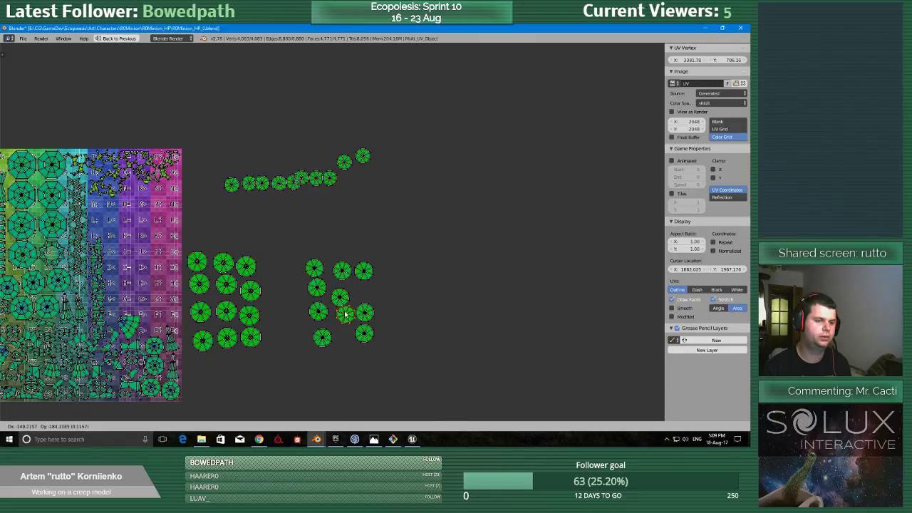
click(344, 326)
right_click(367, 333)
key(g)
click(356, 294)
Return from the maximized UV editor to the multi-editor layout and get a closer look at the spiky mesh in the 3D view.
scroll(356, 294, down, 3)
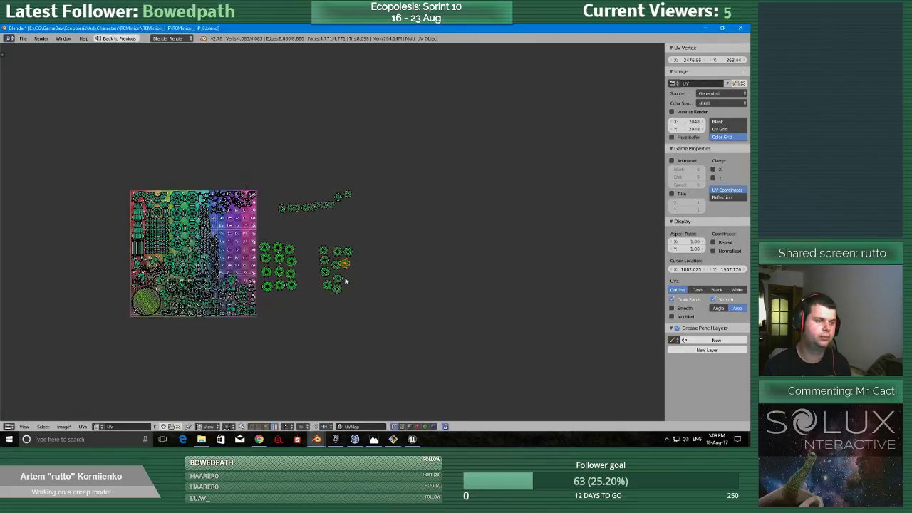
key(ctrl+space)
key(KP_Divide)
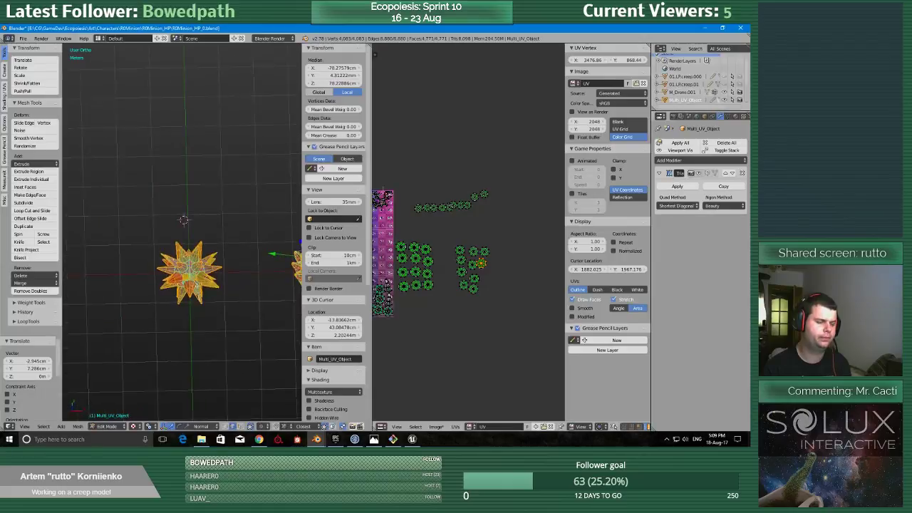
scroll(182, 233, up, 1)
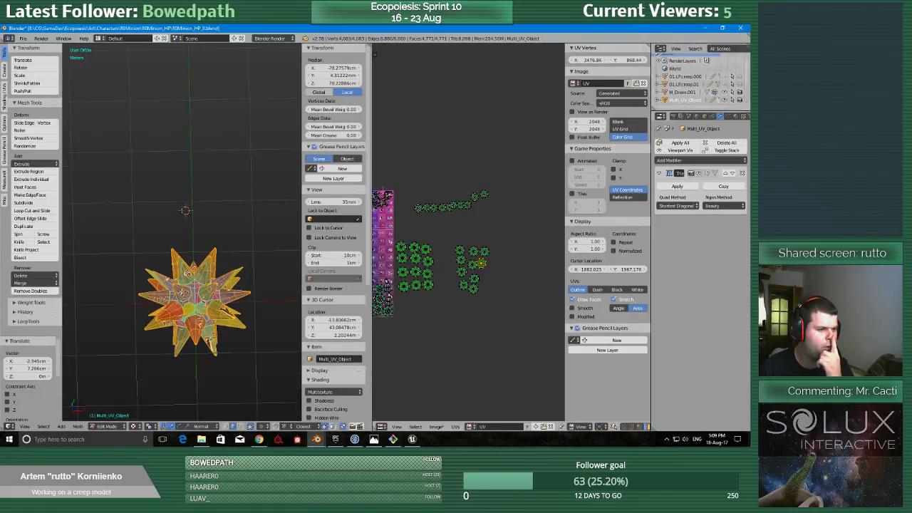
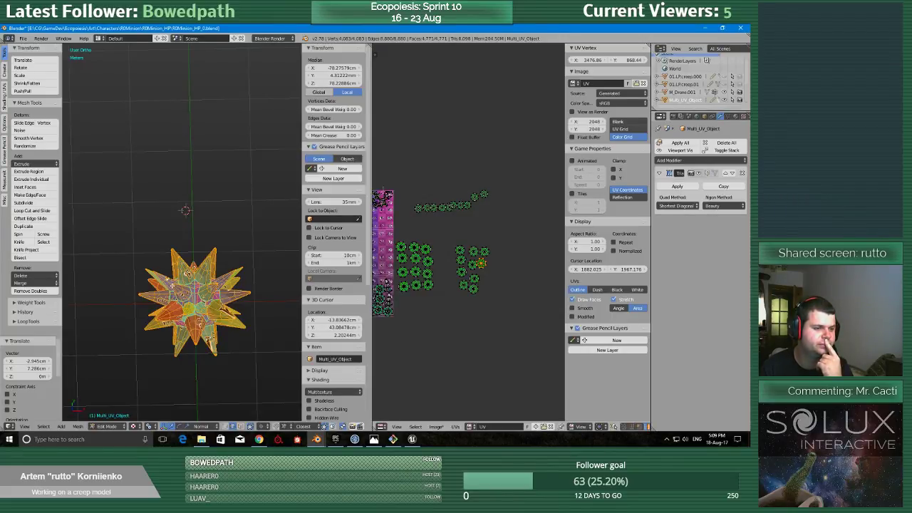
Show the spiky ball mesh in wireframe from the top and switch to face selection mode.
scroll(171, 285, up, 3)
scroll(171, 285, down, 3)
key(q)
click(179, 268)
scroll(188, 290, up, 3)
scroll(188, 290, down, 3)
key(z)
click(233, 289)
key(ctrl+Tab)
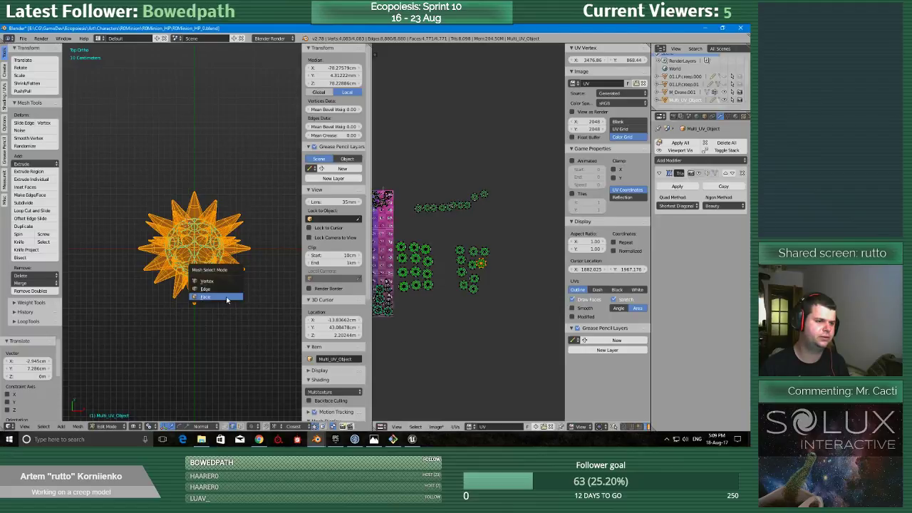
click(226, 297)
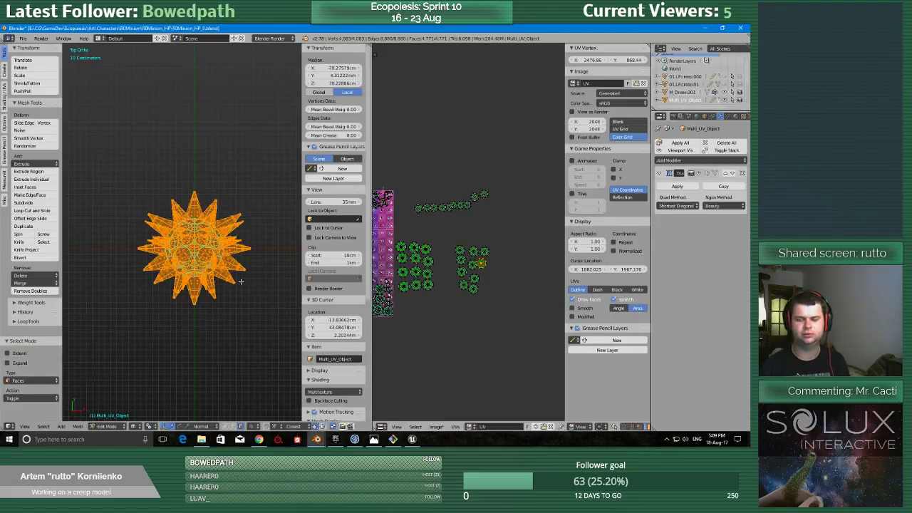
Try to delete all faces on the negative X half of the spiky ball in the multi-object mesh.
scroll(235, 278, up, 3)
scroll(235, 278, up, 3)
scroll(235, 278, down, 3)
key(shift+space)
scroll(513, 349, up, 3)
shift+middle_drag(520, 353, 316, 287)
key(a)
scroll(318, 285, down, 5)
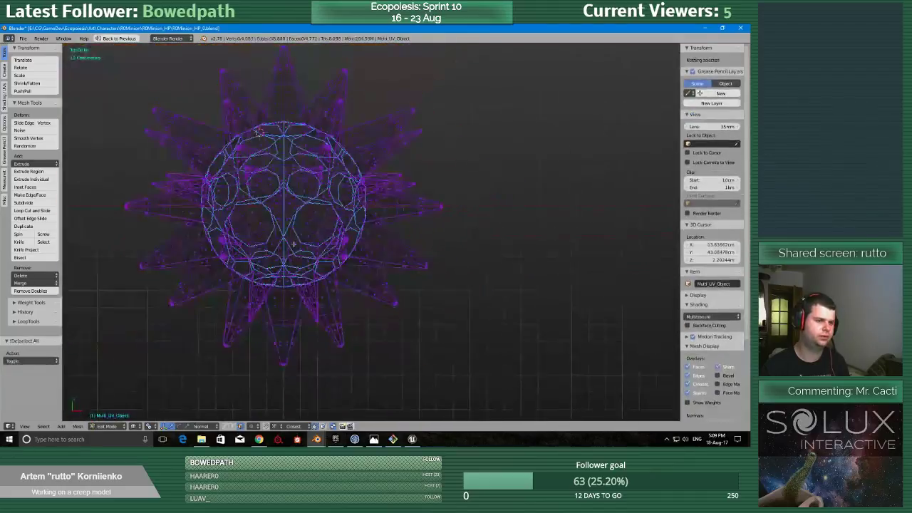
shift+middle_drag(348, 258, 412, 305)
key(b)
drag(258, 71, 373, 413)
key(x)
click(347, 297)
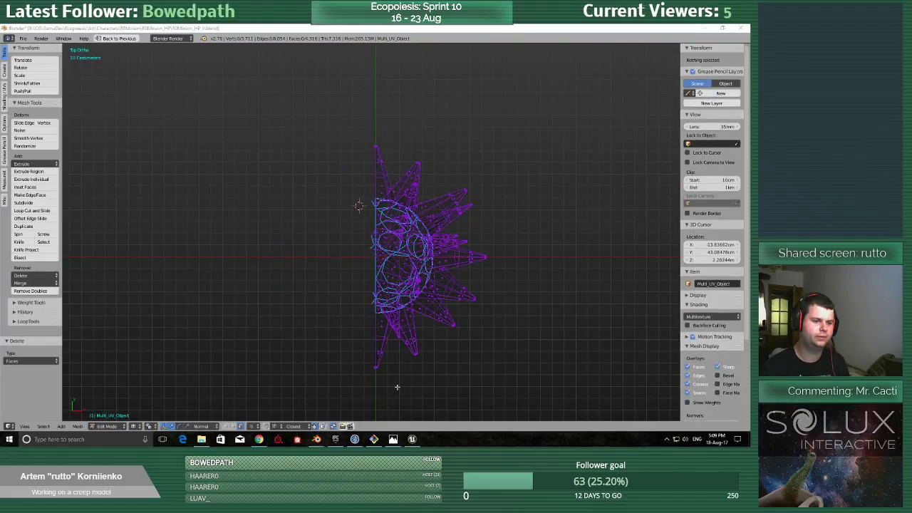
Delete the leftover faces crossing the centre line at the tip of the negative Y spike.
middle_drag(403, 387, 395, 315)
key(q)
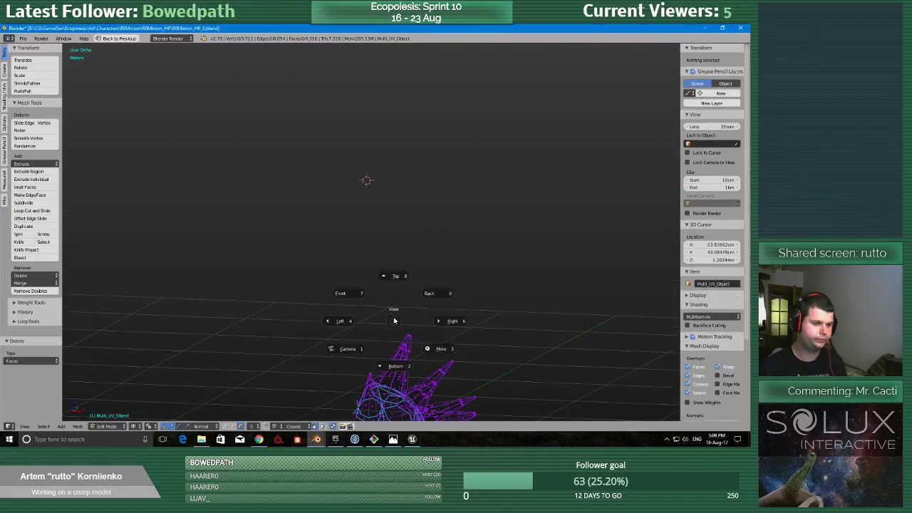
click(396, 276)
scroll(385, 278, up, 6)
key(a)
key(a)
shift+middle_drag(252, 307, 383, 266)
scroll(382, 267, up, 4)
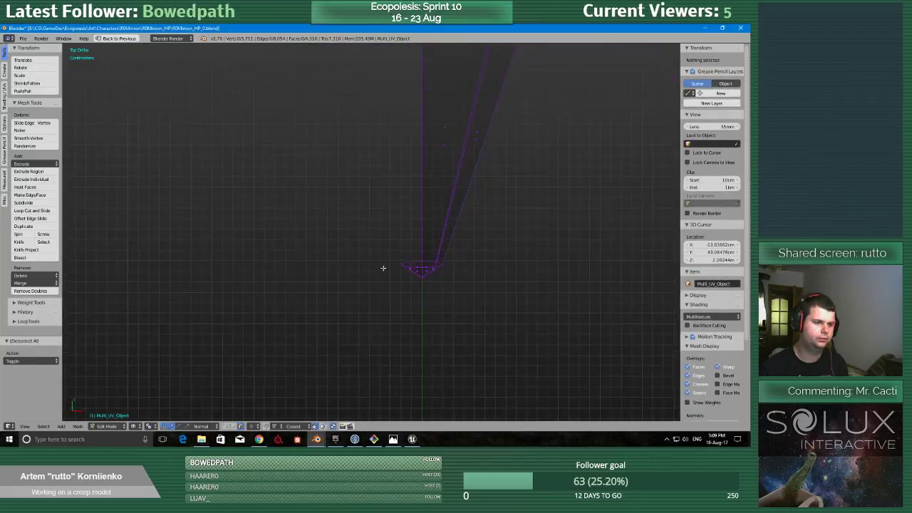
right_click(421, 271)
key(x)
click(379, 293)
scroll(374, 295, down, 8)
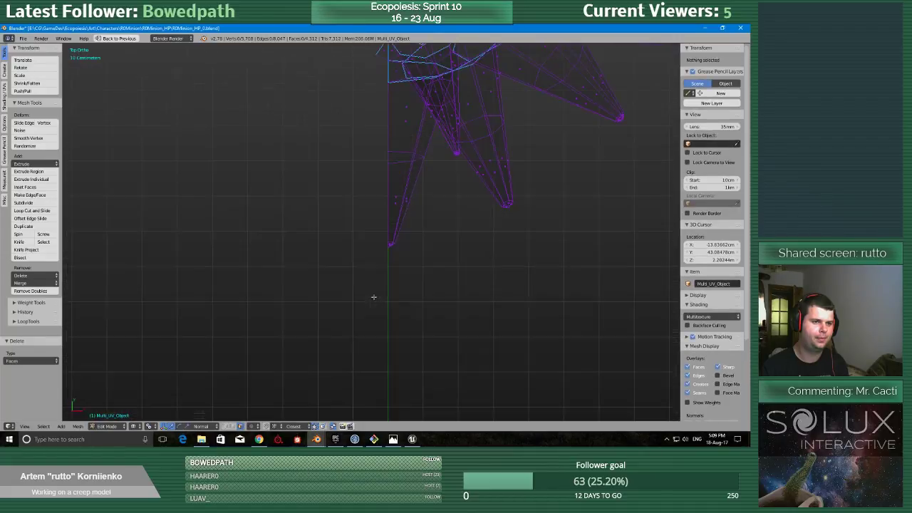
Select the stray faces protruding past the centre line along the body and the positive Y spike tip, and delete them.
right_click(364, 338)
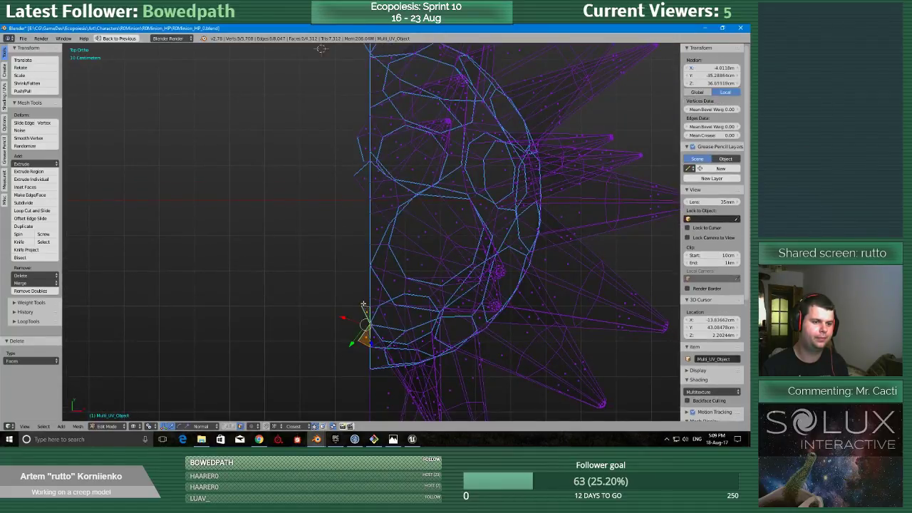
shift+middle_drag(356, 121, 354, 220)
scroll(354, 279, up, 2)
shift+right_click(359, 301)
shift+right_click(361, 252)
shift+right_click(362, 225)
shift+middle_drag(352, 126, 348, 305)
shift+right_click(354, 268)
scroll(353, 265, down, 3)
shift+middle_drag(348, 150, 413, 161)
scroll(330, 320, up, 6)
scroll(388, 233, up, 3)
scroll(388, 233, up, 2)
shift+right_click(372, 225)
shift+right_click(361, 221)
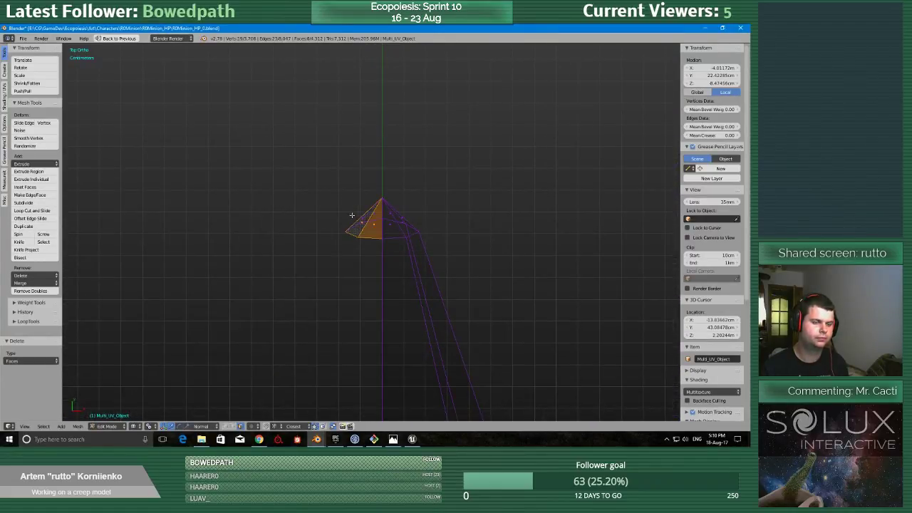
scroll(351, 285, down, 9)
middle_drag(350, 295, 371, 404)
middle_drag(374, 449, 405, 257)
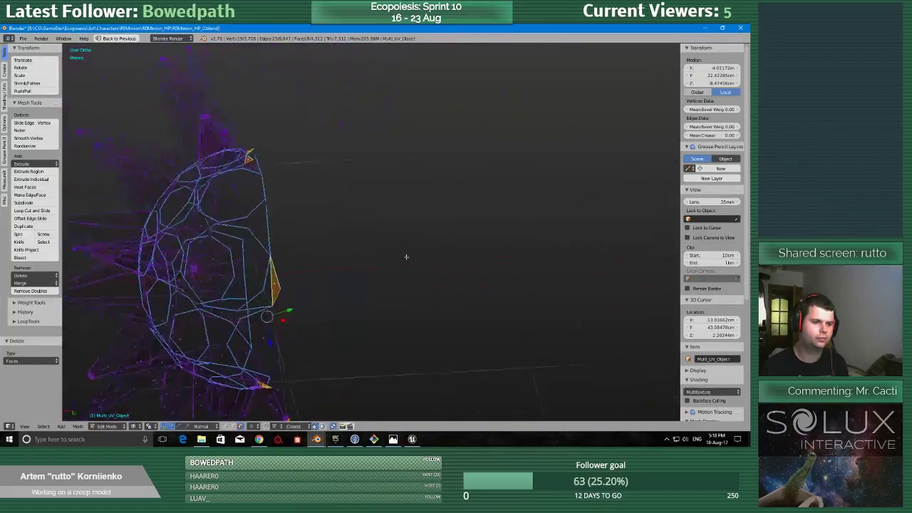
scroll(427, 257, up, 2)
scroll(269, 327, down, 4)
middle_drag(269, 327, 356, 243)
key(q)
click(316, 288)
scroll(357, 319, down, 3)
scroll(299, 159, up, 3)
key(z)
click(408, 245)
key(x)
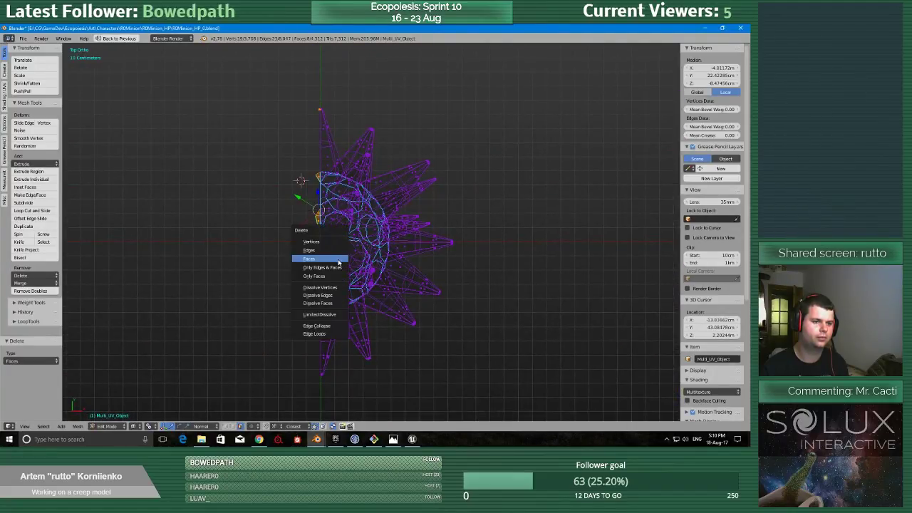
click(337, 260)
Delete the last stray triangle crossing the centre line at the tip of the positive Y spike.
shift+middle_drag(343, 141, 351, 293)
scroll(347, 296, up, 5)
shift+middle_drag(270, 322, 384, 255)
scroll(381, 254, up, 3)
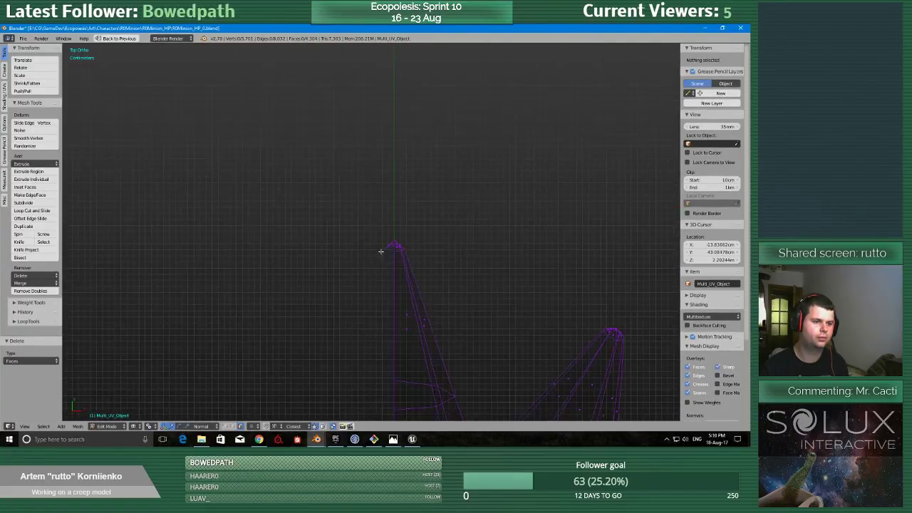
right_click(382, 249)
key(g)
click(382, 237)
middle_drag(391, 202, 371, 202)
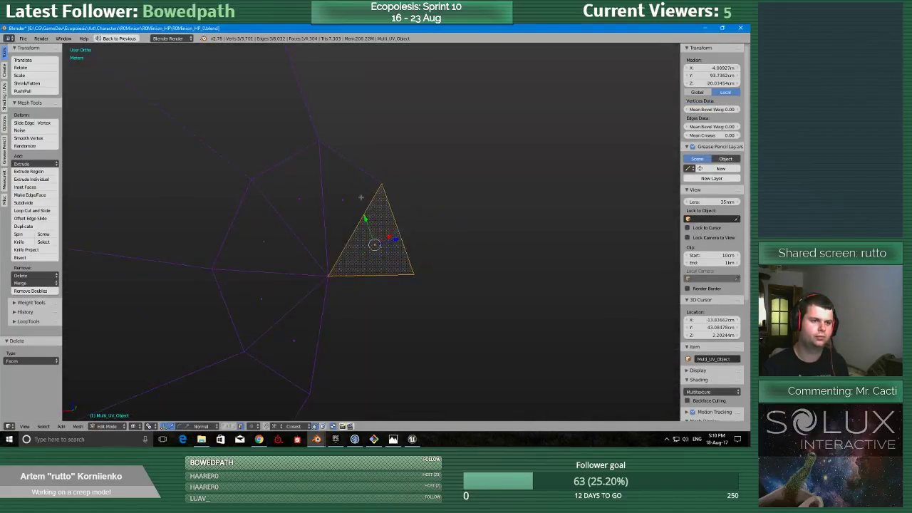
key(x)
click(360, 241)
scroll(317, 331, down, 6)
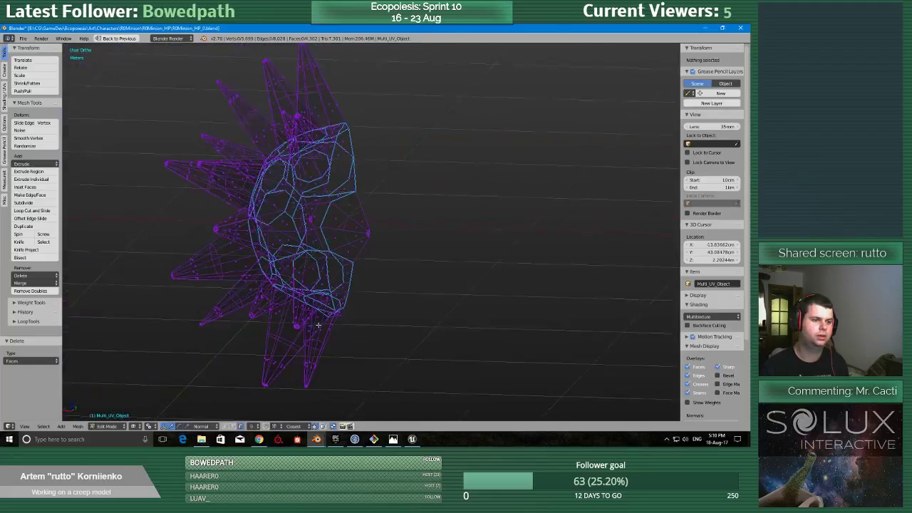
Add a Mirror modifier to the multi-object mesh and move it above the Triangulate modifier.
key(shift+space)
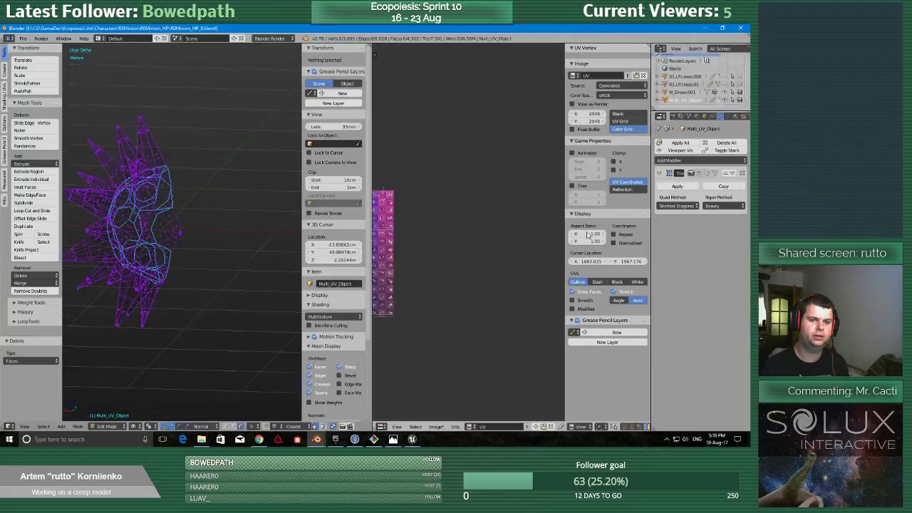
click(695, 160)
click(589, 238)
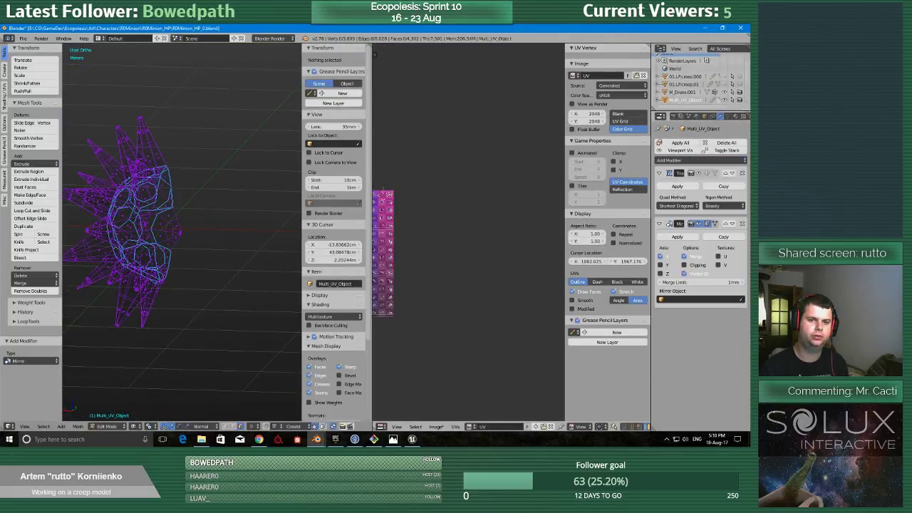
click(725, 224)
Inspect the mirrored mesh in perspective and from the top, with all of its faces selected.
key(shift+space)
middle_drag(181, 247, 319, 286)
scroll(300, 289, down, 2)
scroll(300, 290, down, 2)
scroll(318, 286, up, 3)
key(q)
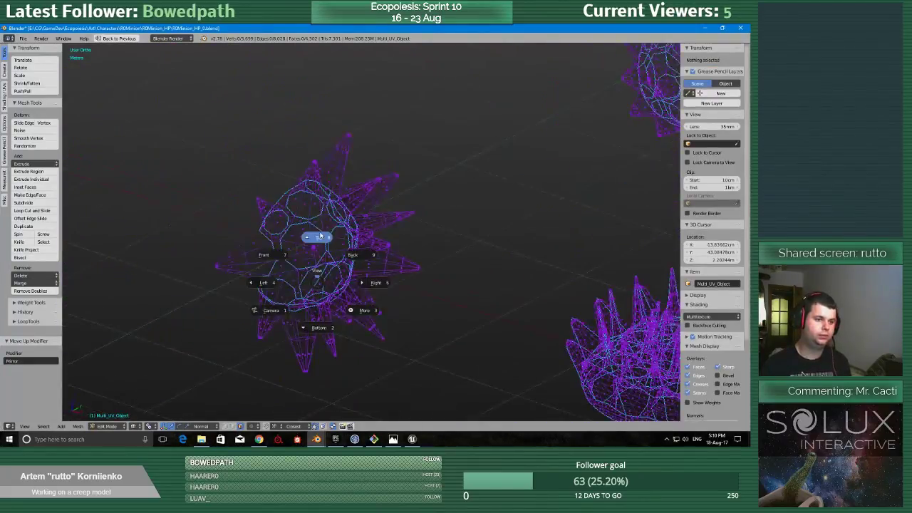
click(321, 250)
key(a)
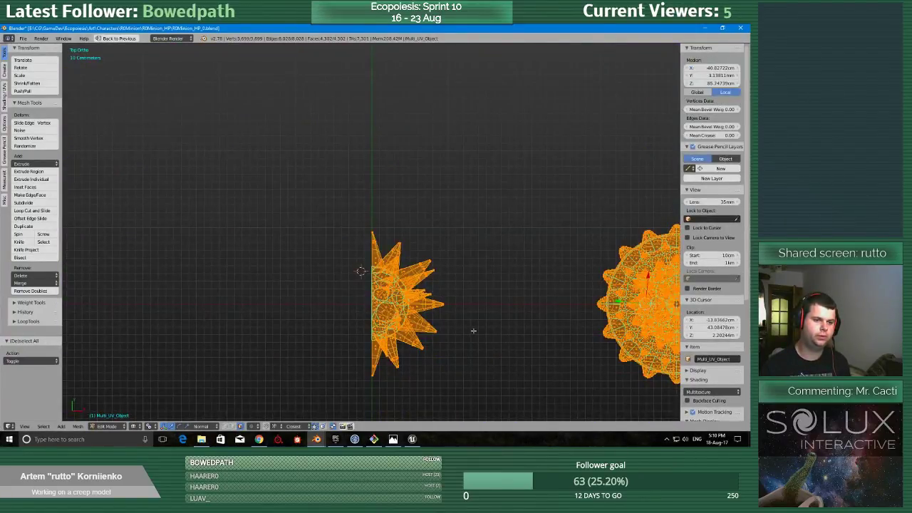
Leave the multi-object UV editing session and return to Object Mode with the original objects.
key(Tab)
key(Tab)
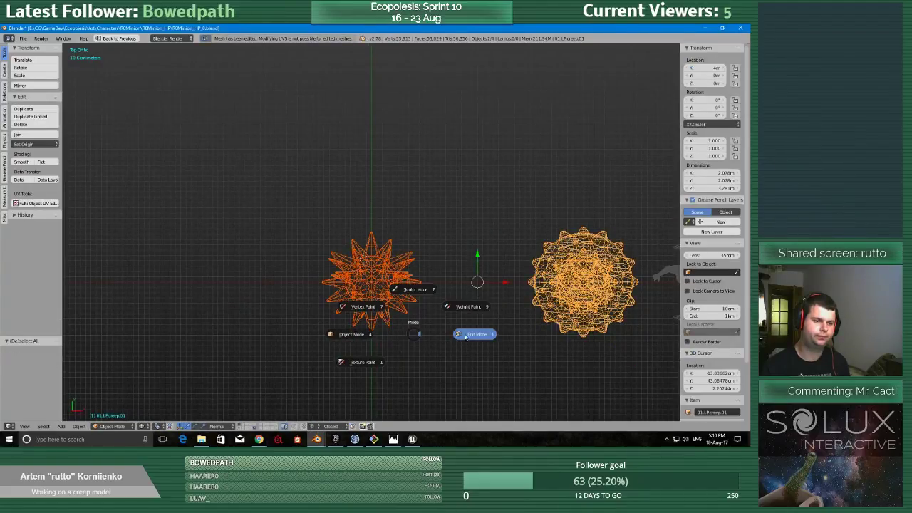
click(440, 336)
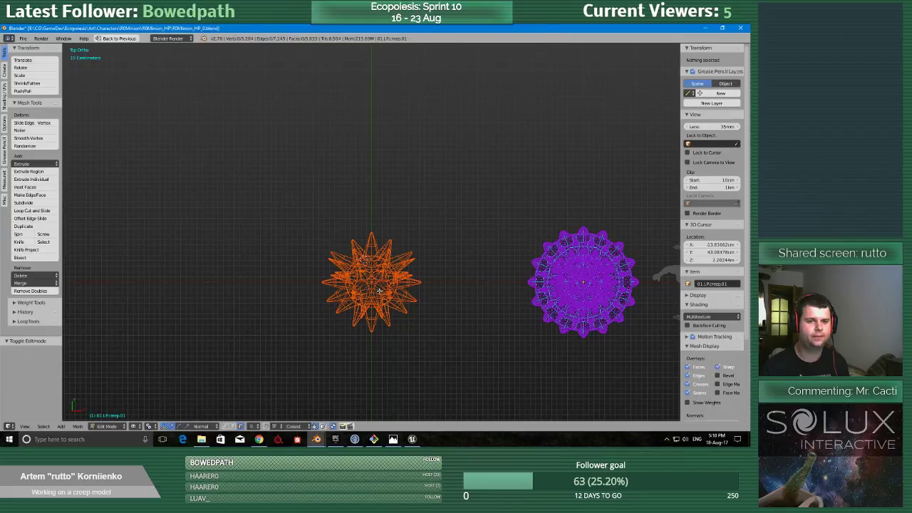
scroll(371, 303, down, 2)
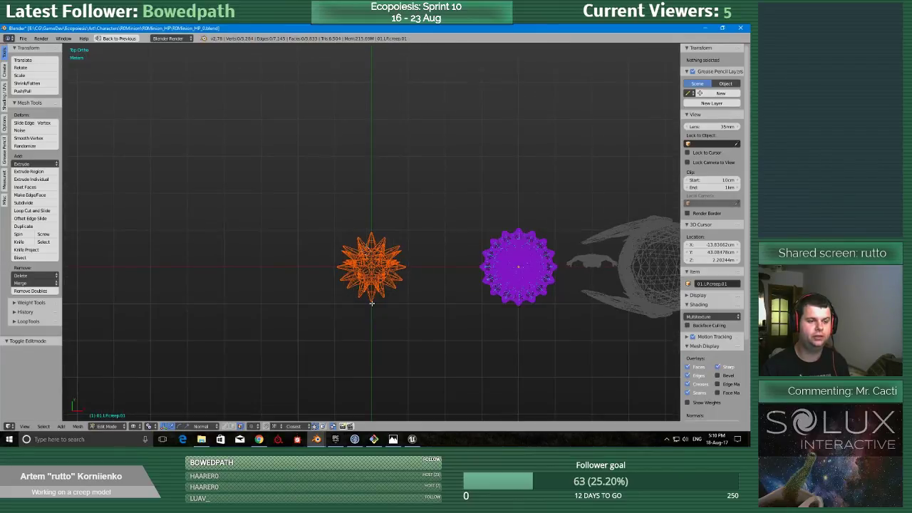
key(Tab)
click(178, 180)
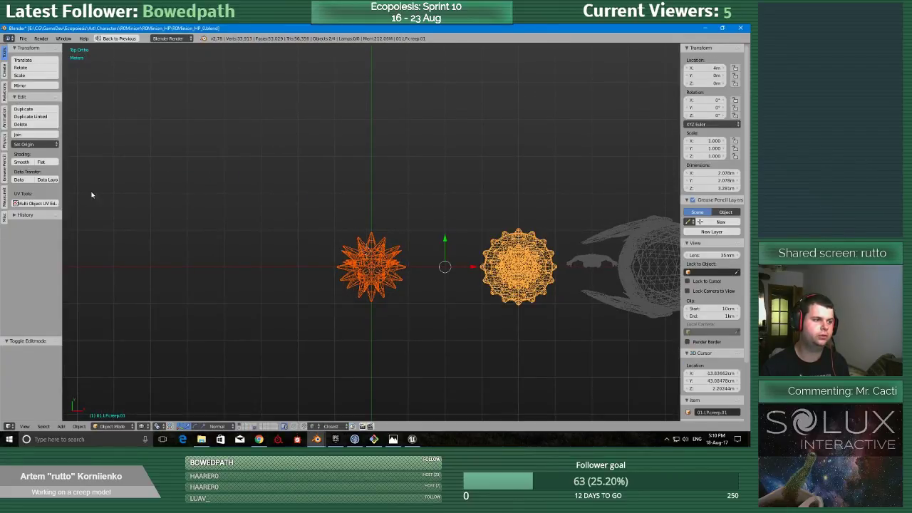
Show the scene in solid shading and select only the spiky ball object at the origin.
key(z)
mouse_move(295, 258)
middle_down()
mouse_move(312, 198)
mouse_move(304, 253)
middle_up()
key(shift+space)
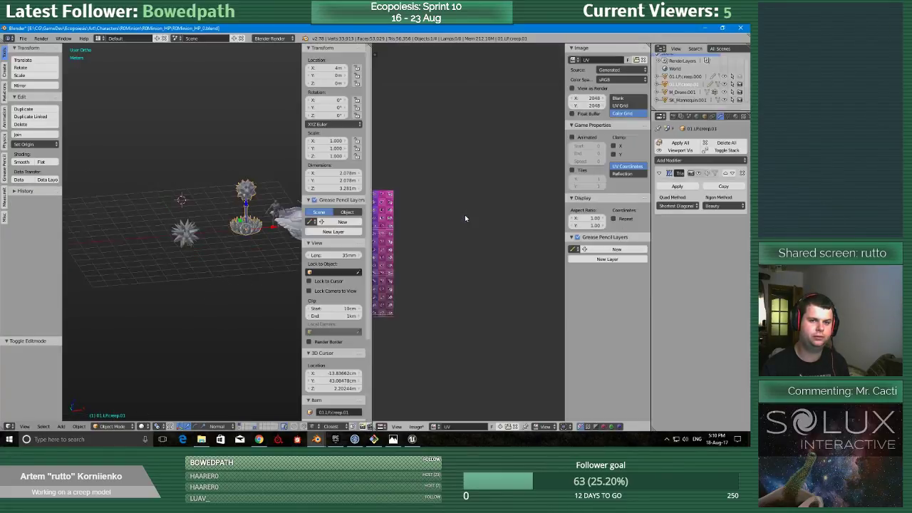
scroll(704, 73, down, 3)
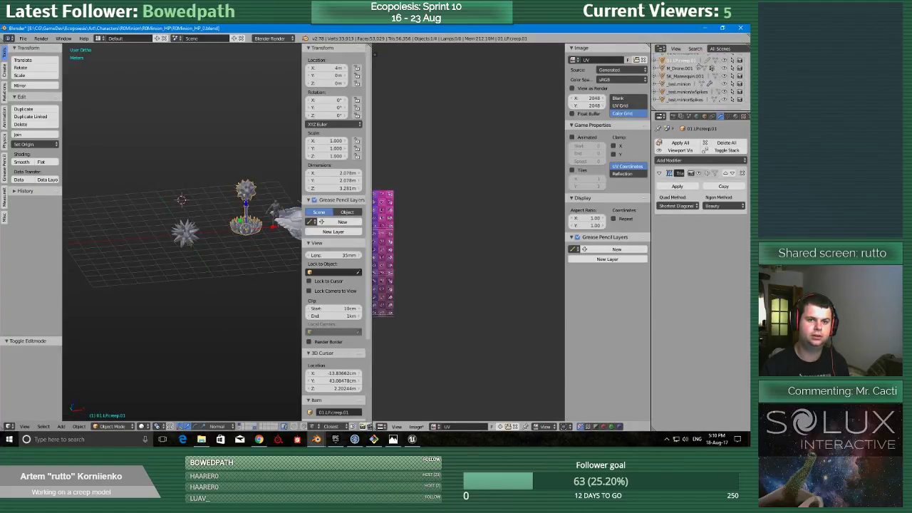
scroll(704, 73, up, 2)
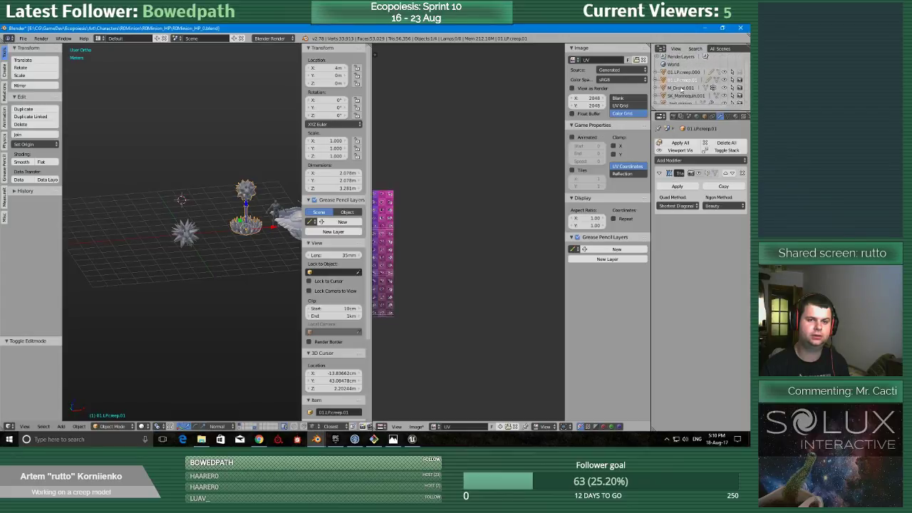
middle_drag(293, 225, 262, 275)
scroll(214, 266, up, 2)
right_click(174, 257)
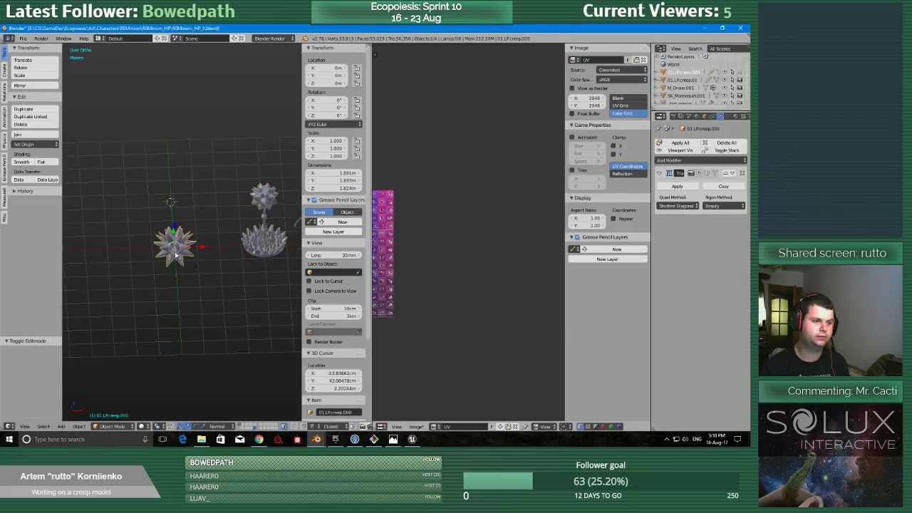
Enter Edit Mode on the spiky ball and display it in wireframe from the top in an enlarged viewport.
scroll(245, 250, up, 2)
key(shift+space)
middle_drag(330, 233, 320, 266)
key(q)
click(326, 227)
key(Tab)
click(370, 226)
key(z)
Delete all faces on the negative X half of the spiky ball.
scroll(334, 245, up, 4)
scroll(335, 245, down, 1)
key(a)
scroll(333, 246, down, 2)
key(b)
drag(185, 67, 348, 400)
key(x)
scroll(335, 357, up, 10)
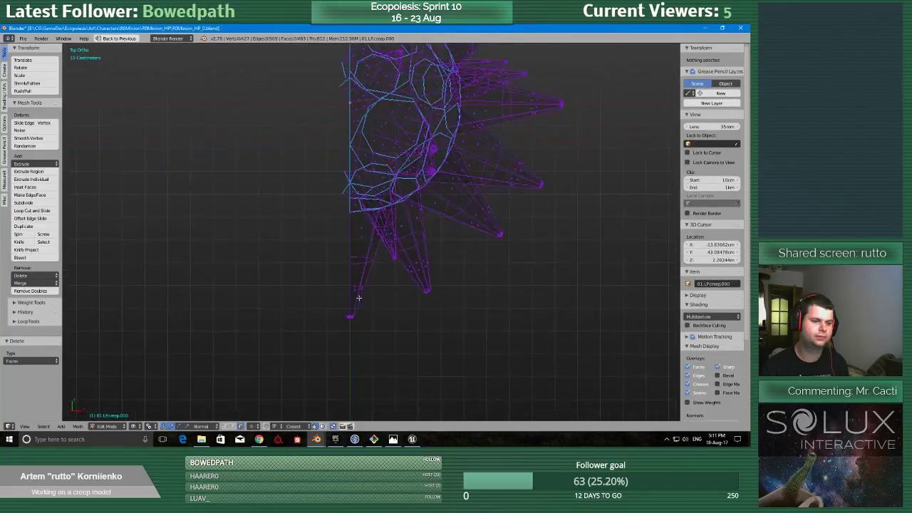
Delete the leftover faces on the negative X side of the negative Y spike's tip.
shift+middle_drag(542, 156, 336, 212)
scroll(271, 276, up, 2)
scroll(325, 221, up, 3)
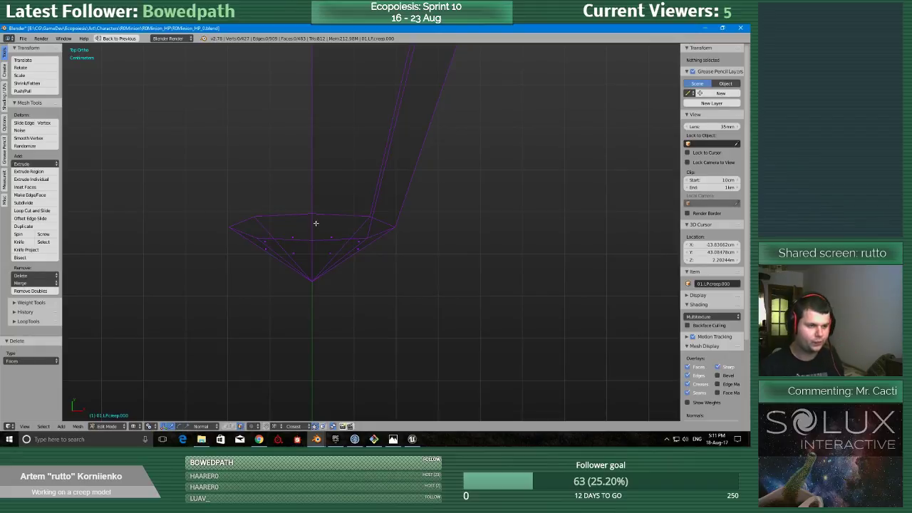
drag(194, 153, 301, 332)
key(x)
click(298, 335)
Delete the stray faces protruding past the centre line near the negative Y edge of the ball's body.
scroll(296, 339, down, 8)
shift+middle_drag(340, 193, 348, 265)
scroll(348, 264, up, 7)
right_click(350, 218)
shift+right_click(347, 178)
key(x)
click(347, 177)
Delete the stray faces protruding past the centre line around the middle of the ball's body.
shift+middle_drag(344, 179, 325, 275)
scroll(328, 271, down, 4)
shift+middle_drag(342, 232, 355, 283)
scroll(355, 283, up, 5)
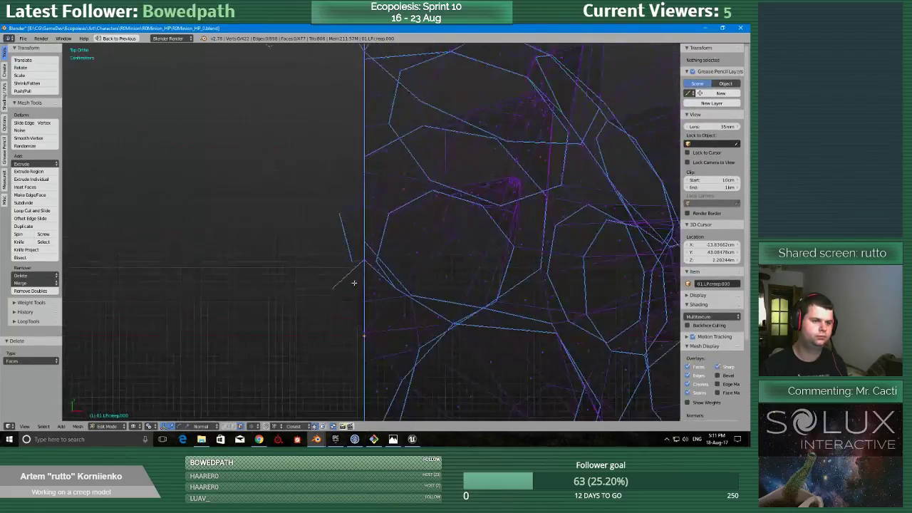
right_click(355, 283)
shift+right_click(353, 234)
shift+right_click(350, 195)
key(x)
click(354, 197)
Delete the remaining stray face past the centre line near the positive Y edge of the body.
scroll(357, 135, down, 3)
shift+middle_drag(358, 124, 338, 281)
scroll(338, 281, up, 2)
right_click(326, 292)
key(x)
click(326, 292)
Delete the leftover faces on the negative X side of the positive Y spike's tip.
shift+middle_drag(318, 145, 378, 286)
scroll(378, 285, up, 3)
scroll(377, 285, up, 2)
key(v)
key(b)
drag(263, 150, 351, 303)
key(x)
click(351, 302)
scroll(335, 332, down, 6)
middle_drag(360, 360, 341, 101)
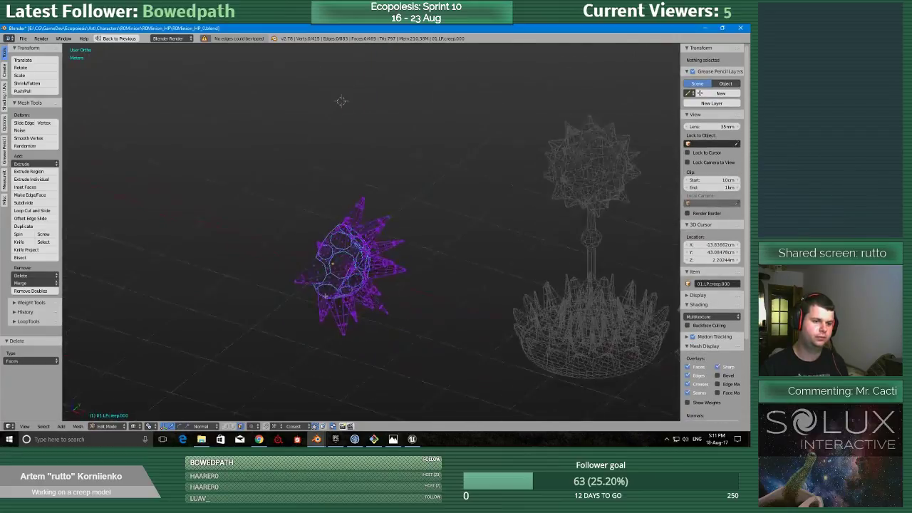
Add an X-axis Mirror modifier to the half creep ball and place it above the Triangulate modifier in the stack.
key(Tab)
scroll(300, 295, up, 3)
scroll(300, 295, down, 3)
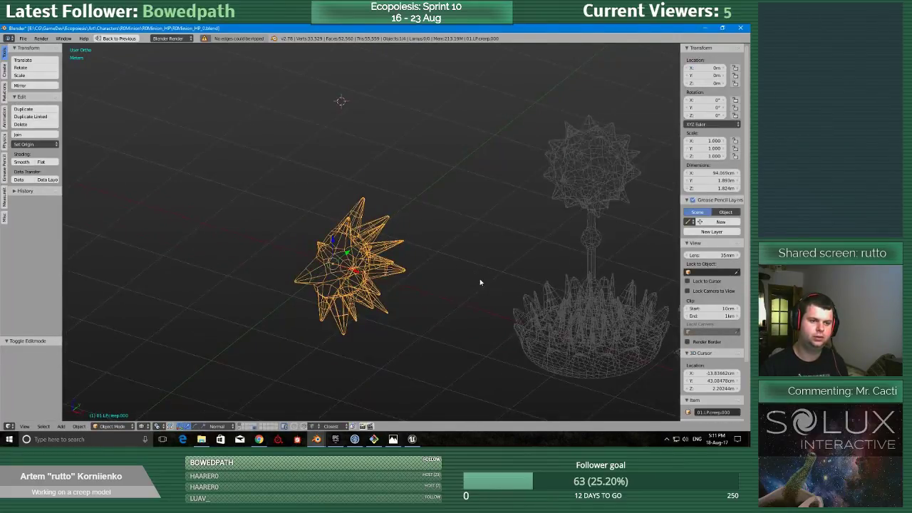
key(ctrl+Up)
click(700, 161)
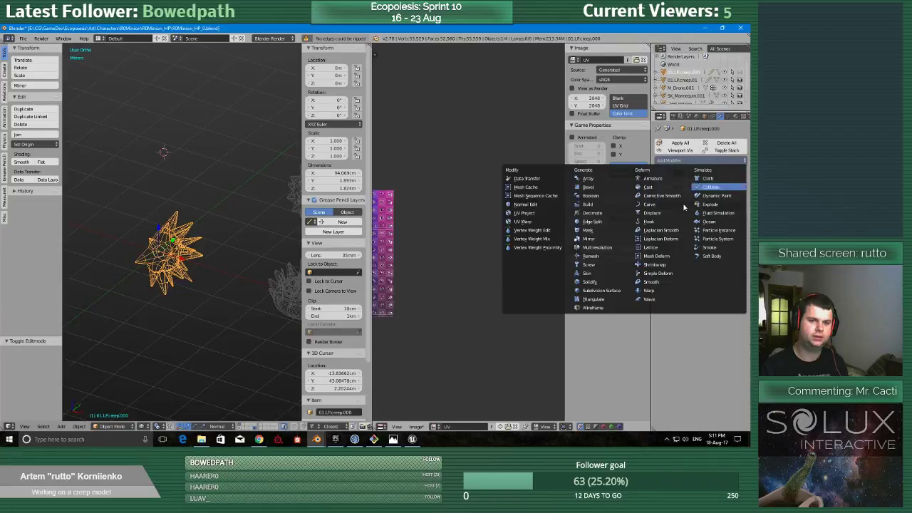
click(604, 238)
click(725, 223)
middle_drag(214, 231, 190, 255)
scroll(250, 231, up, 5)
scroll(239, 236, down, 3)
scroll(232, 238, up, 2)
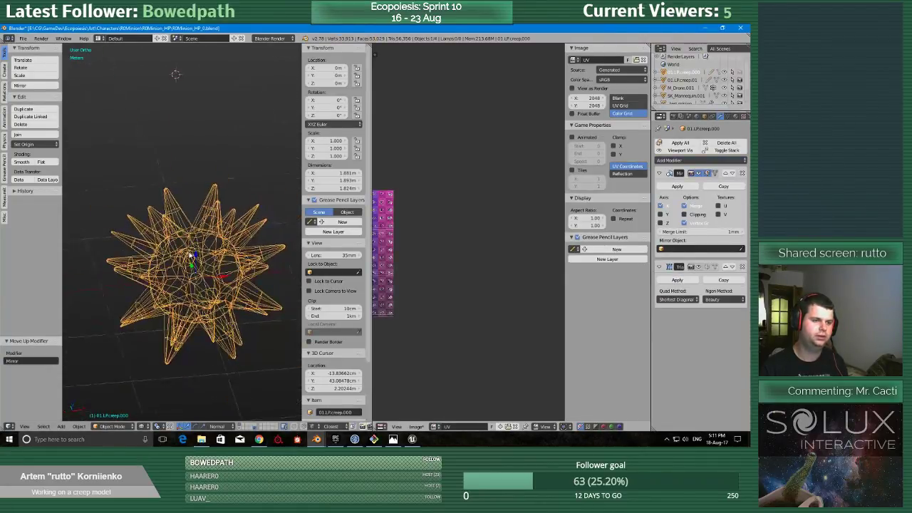
Select the half ball's whole mesh and set the texel density of its UVs to 2.56.
key(Tab)
key(a)
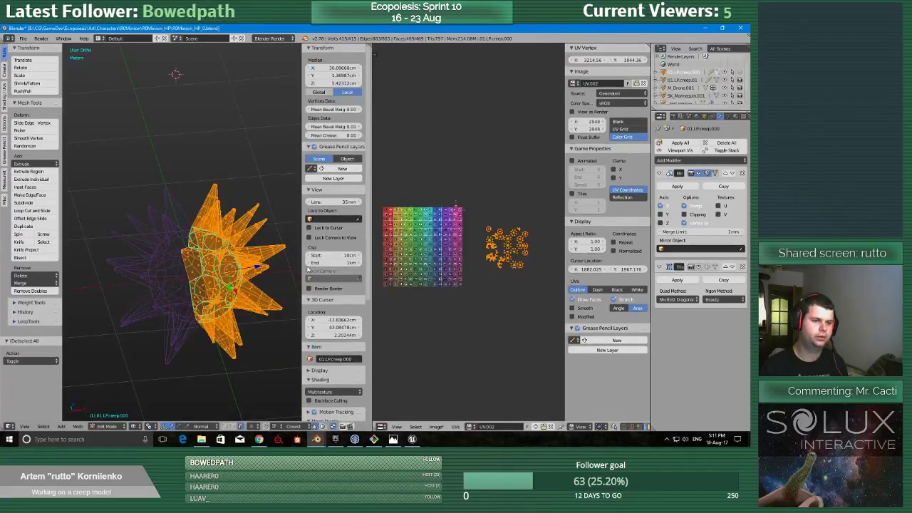
scroll(481, 265, up, 5)
key(shift+space)
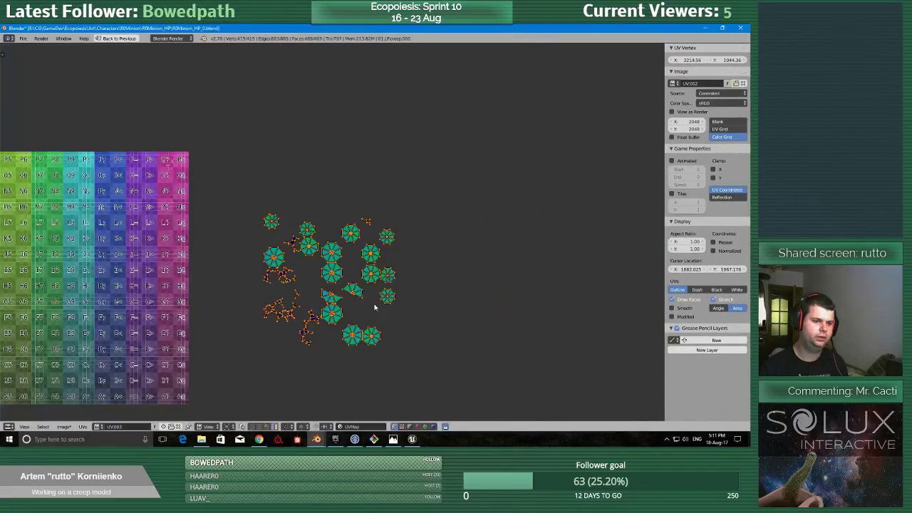
scroll(396, 303, up, 7)
scroll(352, 245, down, 10)
scroll(341, 256, up, 6)
scroll(362, 271, down, 5)
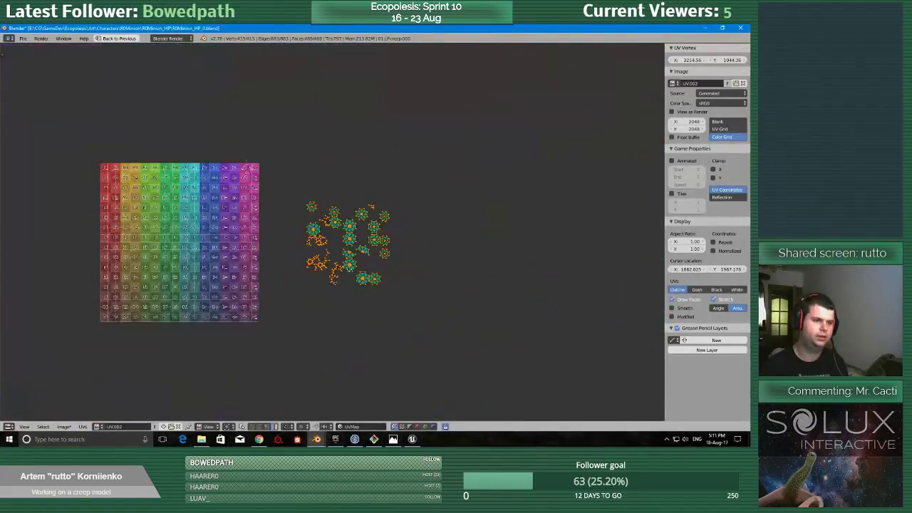
key(shift+space)
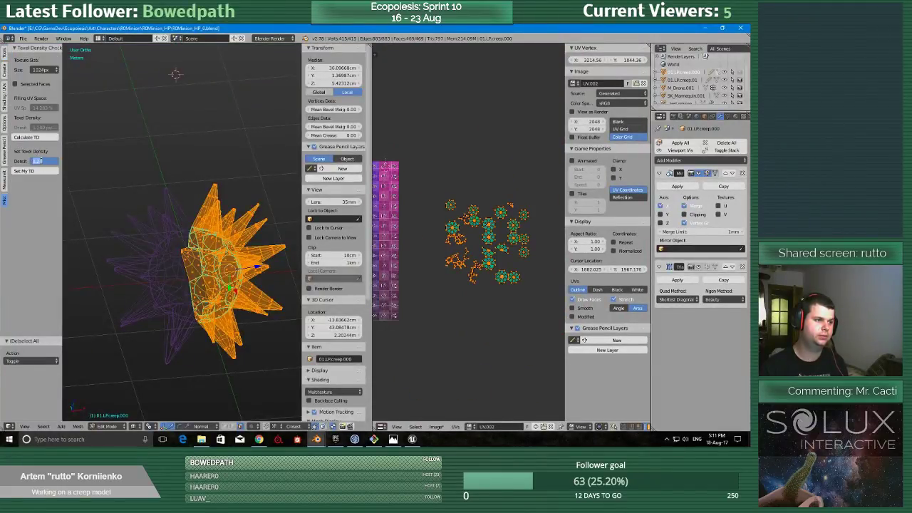
click(42, 162)
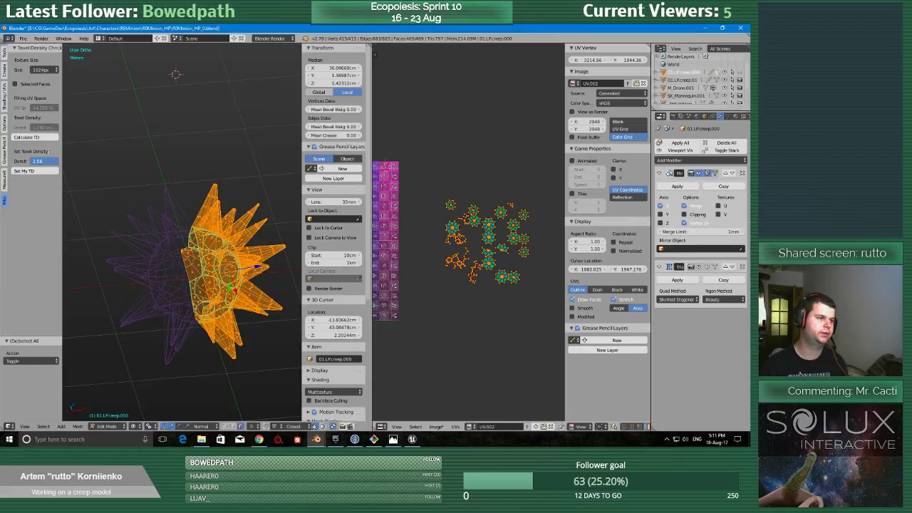
click(40, 173)
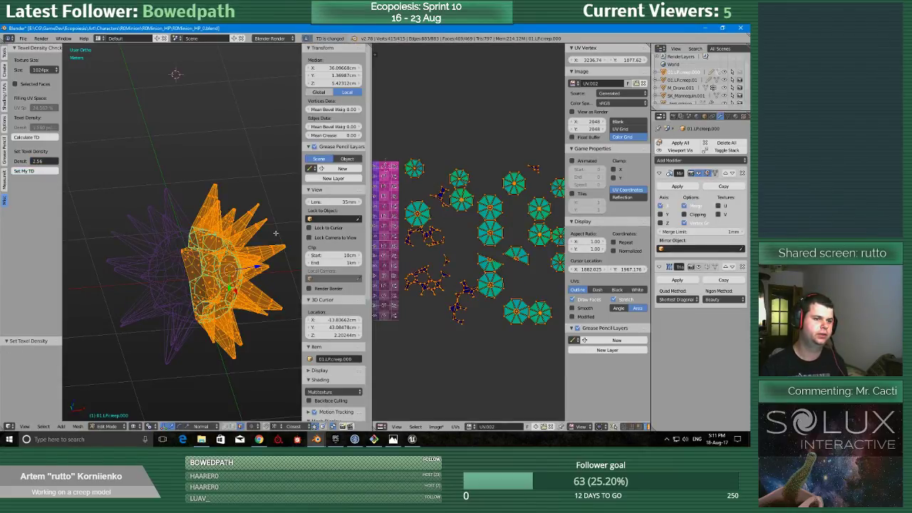
Select the creep ball together with the tall spiked model and start multi-object UV editing on both.
scroll(214, 249, down, 3)
key(Tab)
key(Tab)
scroll(194, 291, down, 3)
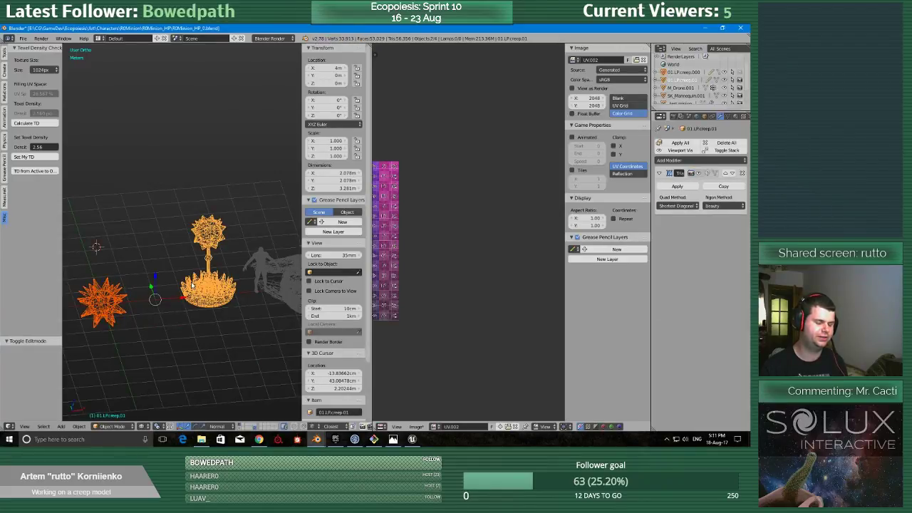
key(Tab)
click(240, 283)
key(Tab)
click(202, 285)
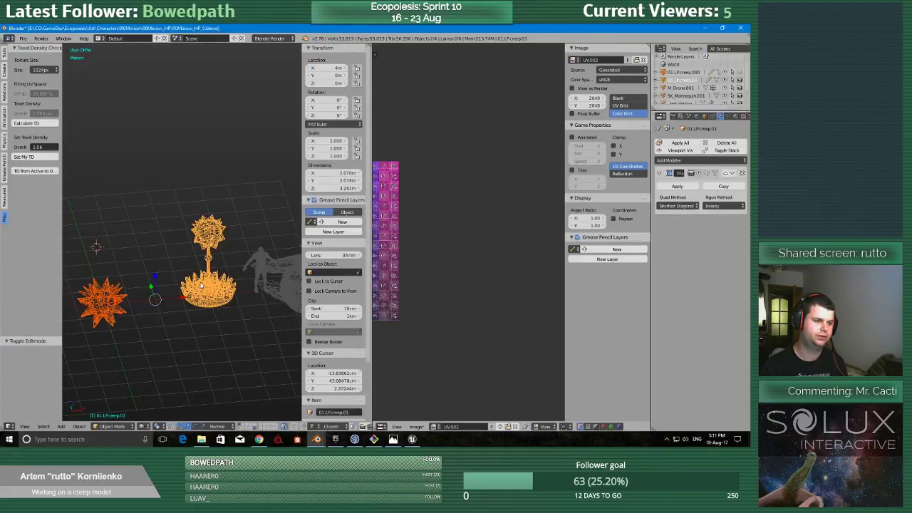
click(6, 55)
click(45, 207)
middle_drag(444, 230, 460, 235)
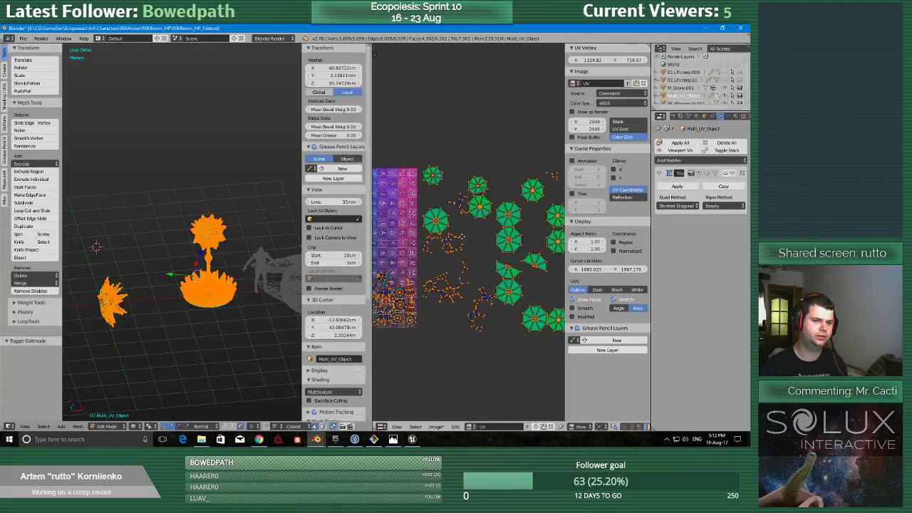
Move the large arc-shaped UV island of the ball from outside the texture onto the grid's free blue and purple area.
key(shift+space)
middle_drag(328, 224, 444, 285)
scroll(445, 287, up, 2)
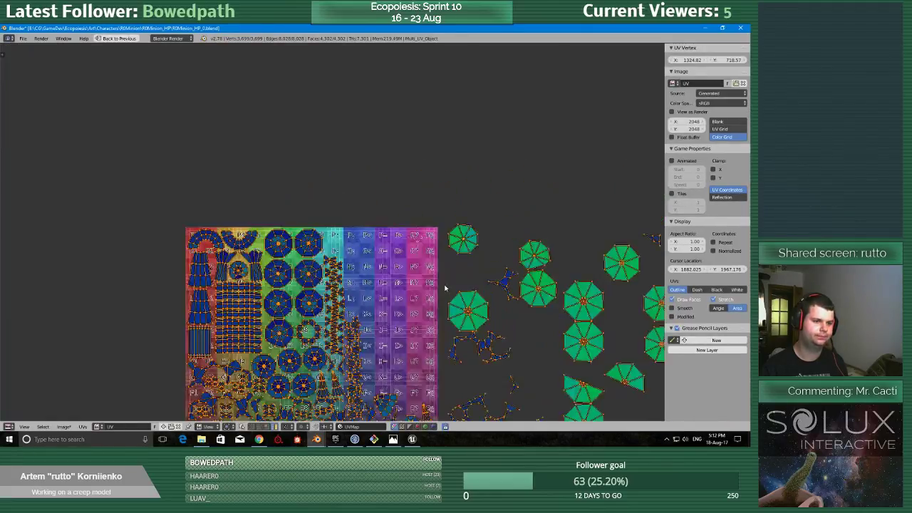
scroll(445, 288, down, 2)
right_click(440, 310)
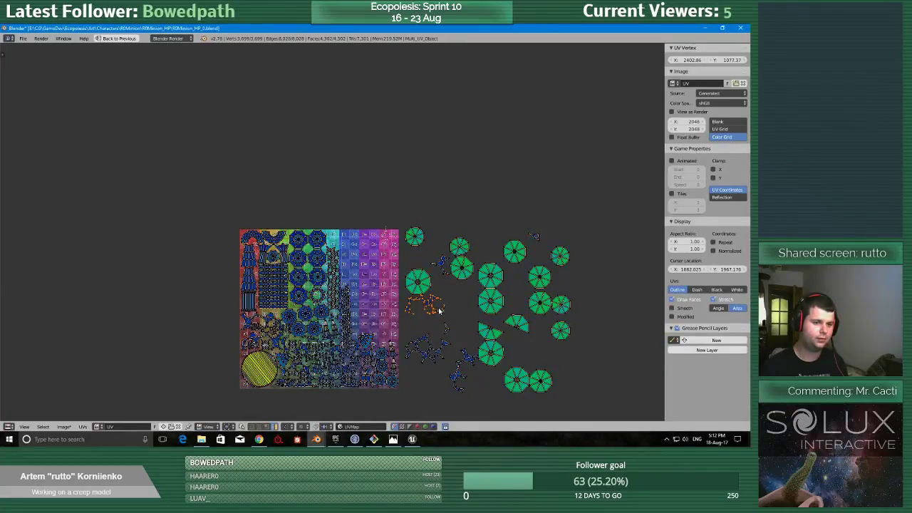
scroll(441, 311, up, 8)
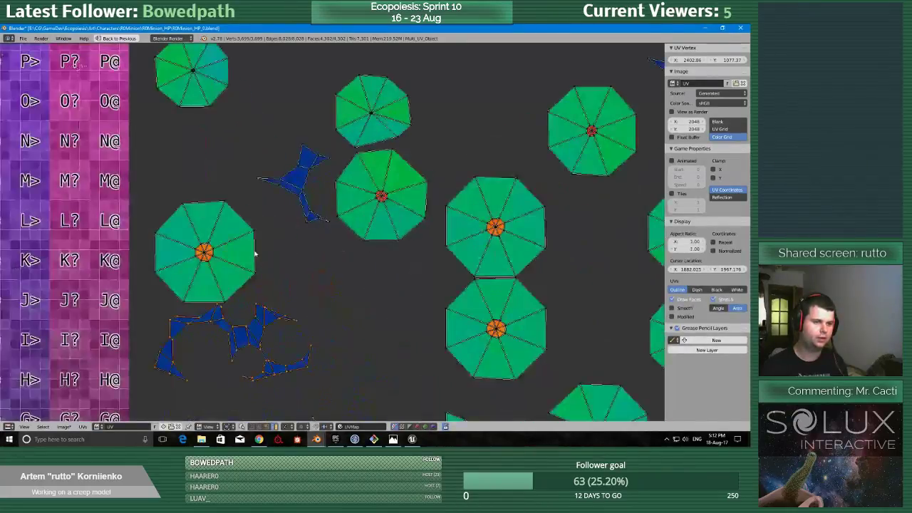
scroll(250, 245, down, 6)
key(g)
click(249, 225)
middle_drag(249, 225, 257, 257)
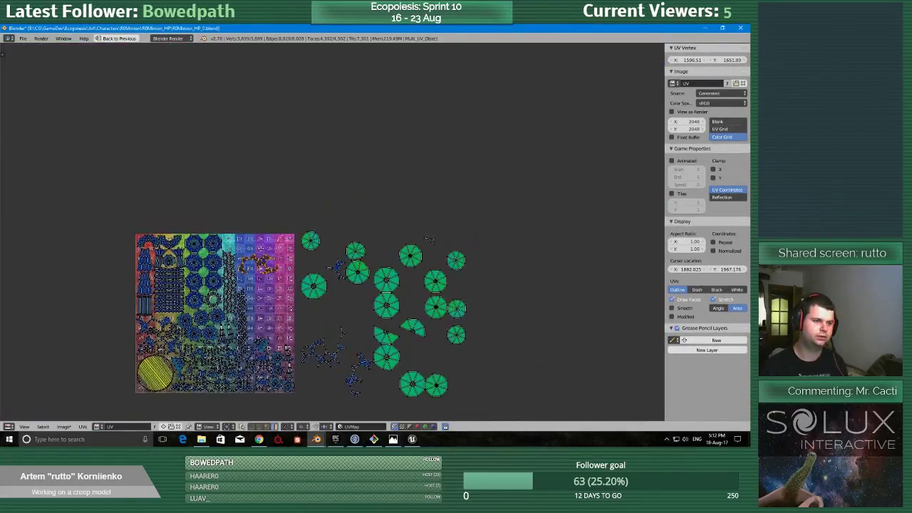
Move the branched UV island just outside the grid's lower corner down beside the neighbouring branched island.
scroll(308, 178, up, 4)
middle_drag(316, 316, 398, 131)
scroll(404, 178, down, 2)
middle_drag(428, 283, 429, 316)
right_click(397, 317)
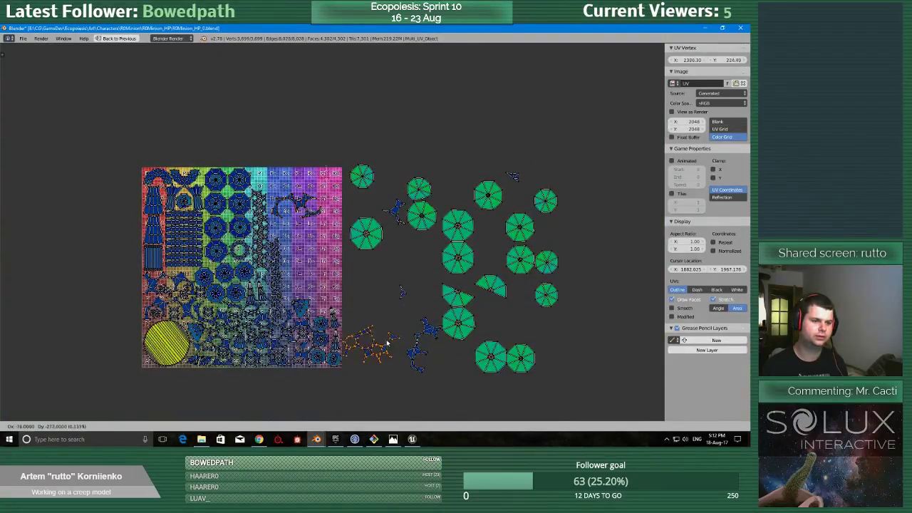
Move the small detached UV island and the short branched one onto the grid near P;, rotating the branched one to fit.
right_click(513, 176)
key(g)
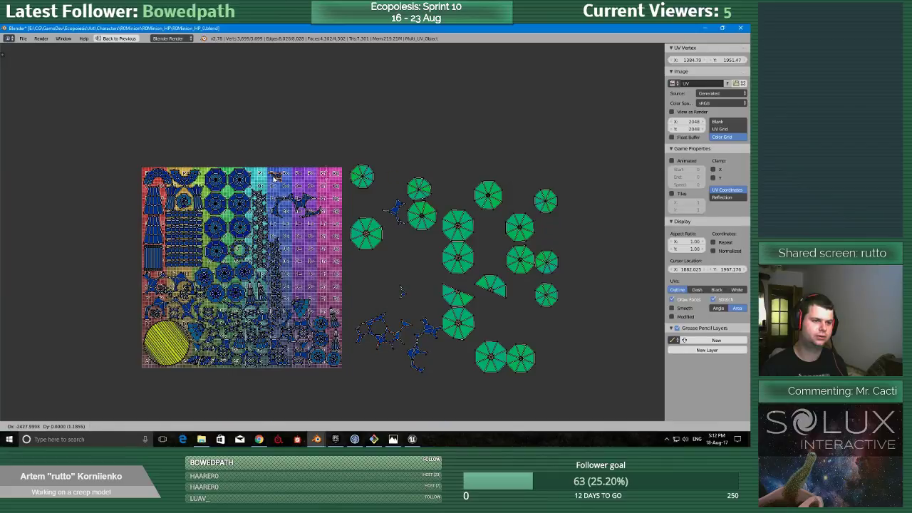
click(273, 184)
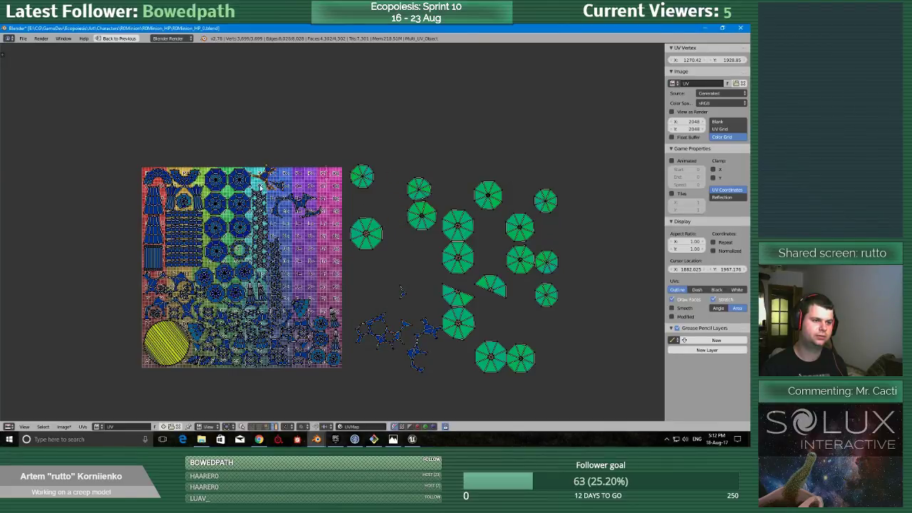
scroll(275, 207, up, 7)
key(r)
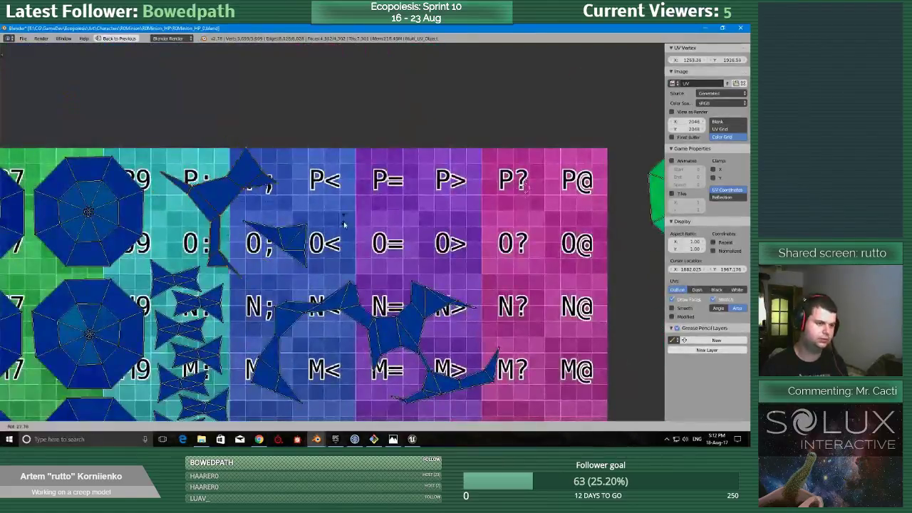
click(335, 276)
Rotate the small UV island near O; and place it in the gap between the upper octagon and the short branched island.
key(g)
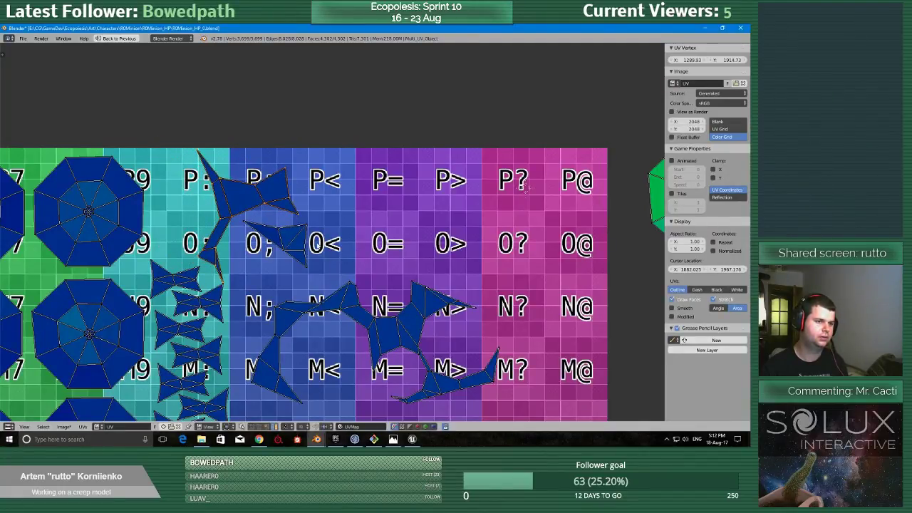
click(235, 191)
key(r)
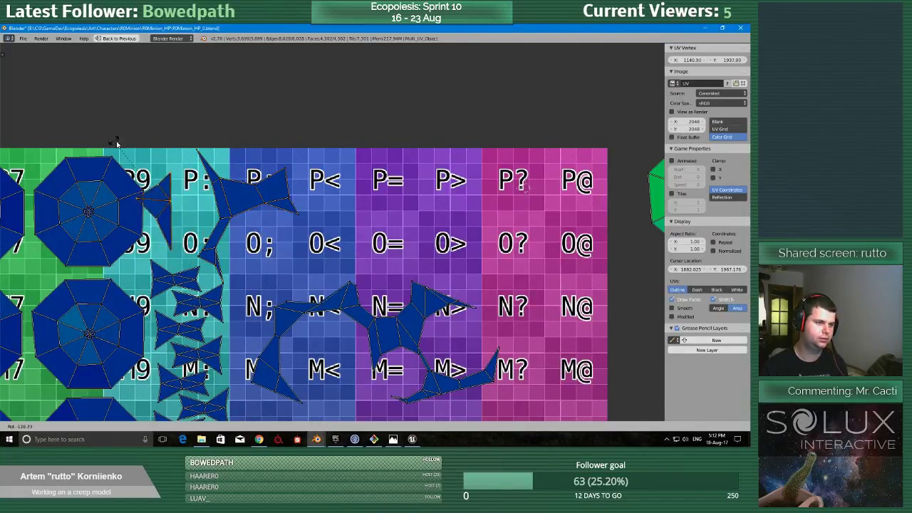
click(119, 147)
key(g)
click(134, 148)
Move the large arc-shaped UV island into the grid's upper corner between P= and P@, rotating it to fit.
scroll(330, 229, down, 3)
right_click(331, 273)
key(g)
click(365, 219)
key(r)
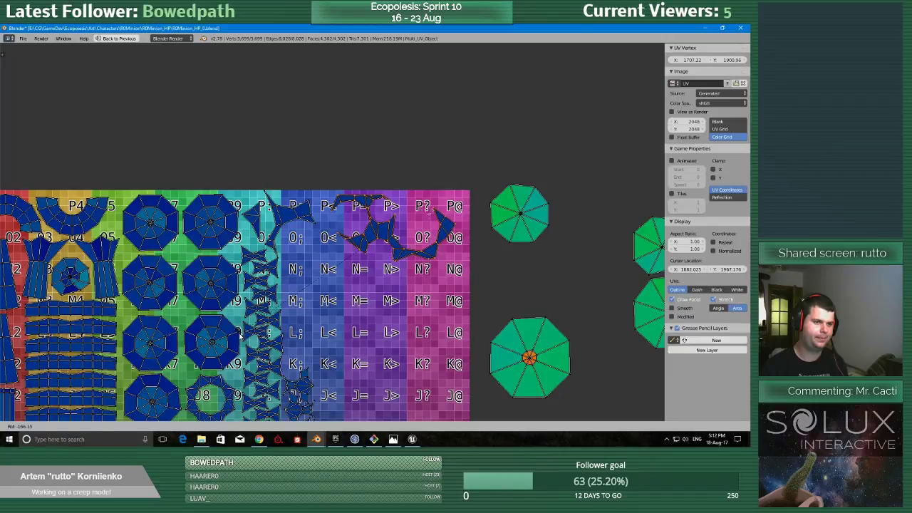
click(240, 334)
scroll(365, 282, up, 4)
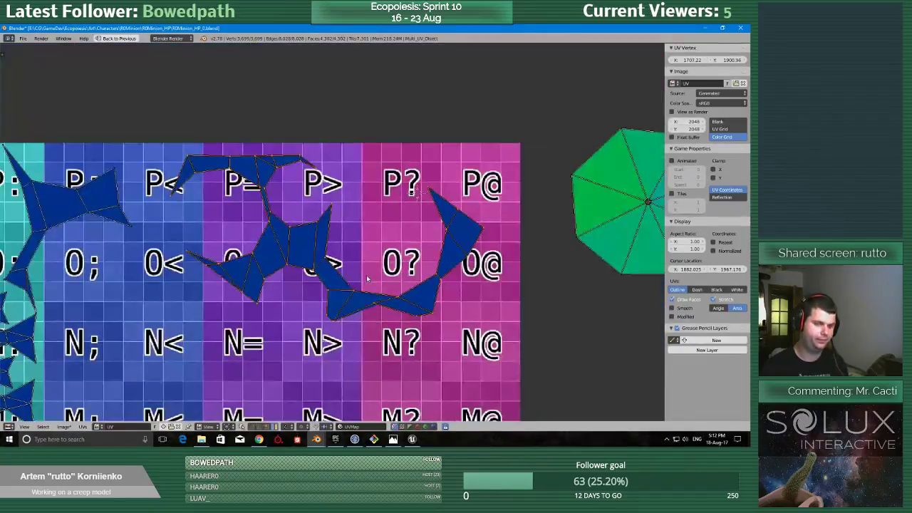
key(g)
click(392, 281)
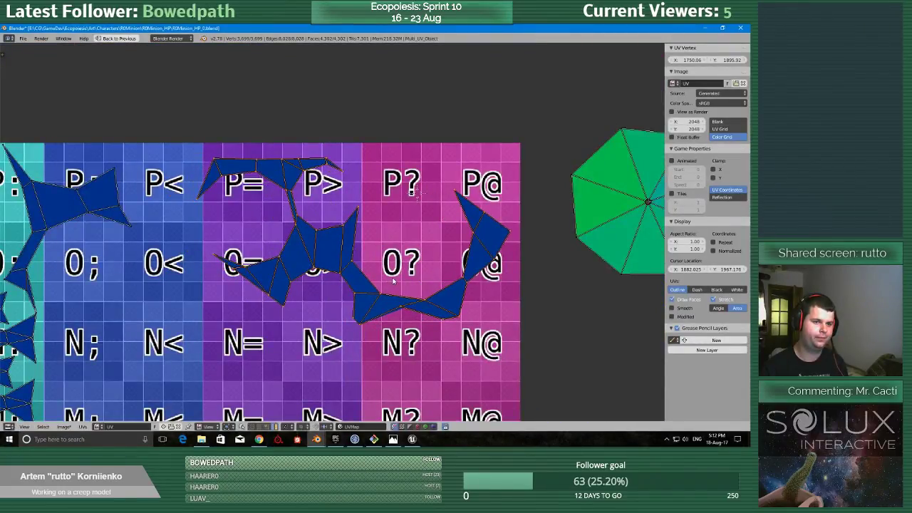
scroll(443, 288, down, 6)
scroll(512, 258, down, 2)
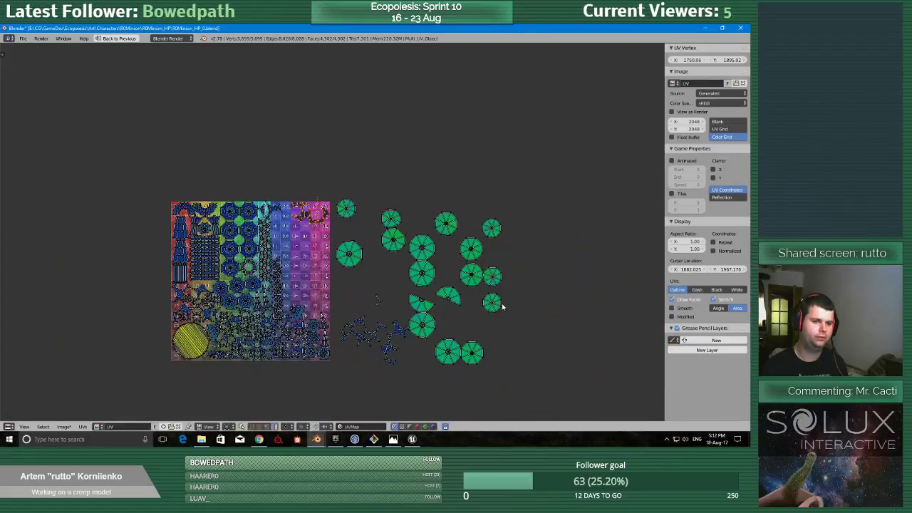
key(g)
right_click(328, 218)
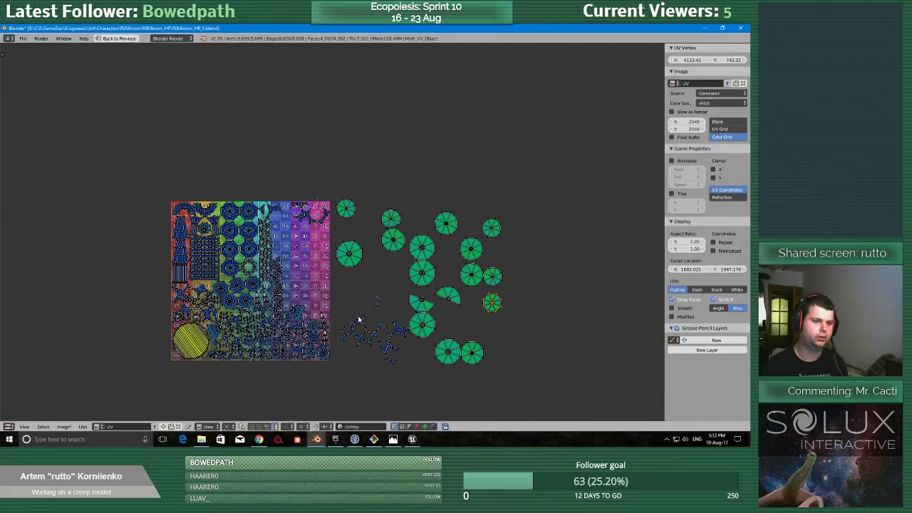
Move the small loose UV island from outside the grid into the hollow of the arc-shaped island near P?
scroll(364, 319, up, 2)
right_click(411, 326)
key(g)
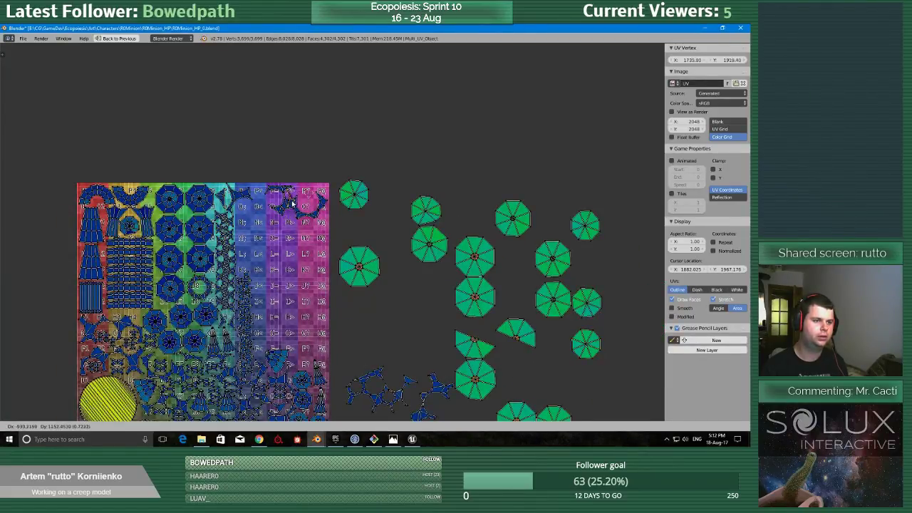
click(323, 211)
scroll(458, 330, down, 1)
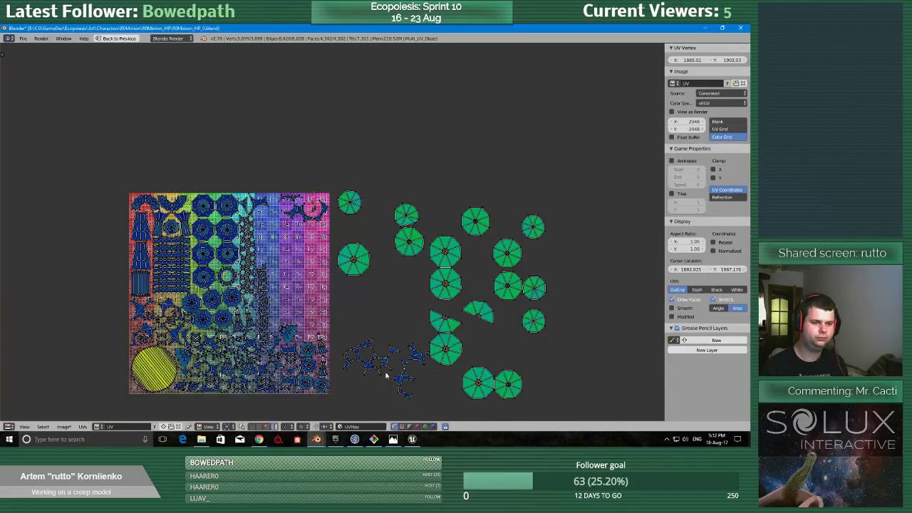
Move the two remaining branched UV islands from outside the texture onto the grid's free area below the arc-shaped island.
right_click(376, 364)
key(g)
click(295, 240)
right_click(431, 394)
key(g)
click(309, 264)
scroll(253, 228, up, 4)
middle_drag(254, 229, 330, 263)
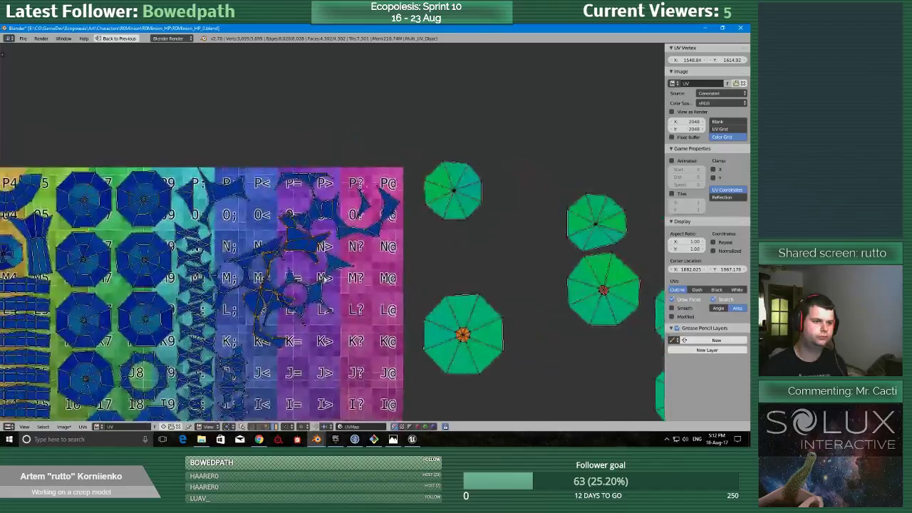
Rotate the longer branched UV island below the arc-shaped one and move it clear of the overlapping branched island.
scroll(328, 260, up, 2)
right_click(343, 212)
key(g)
click(377, 159)
right_click(322, 258)
key(g)
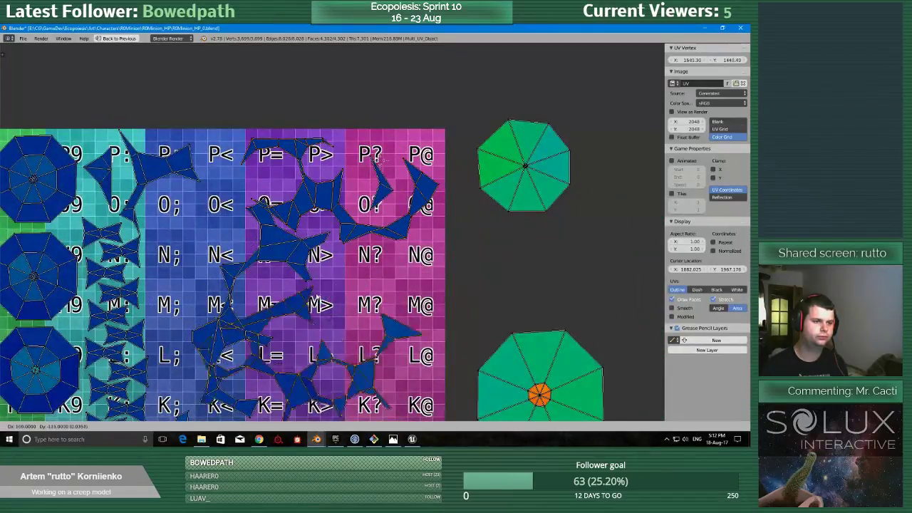
key(r)
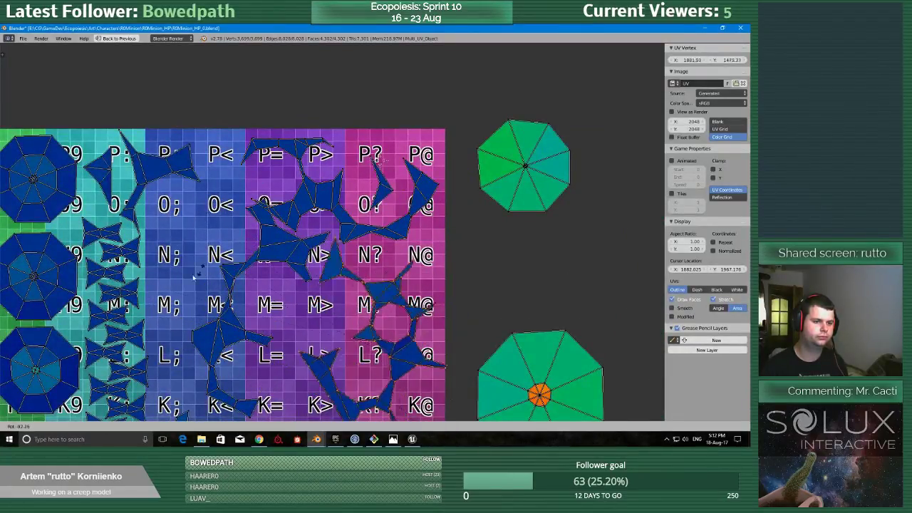
click(203, 82)
key(g)
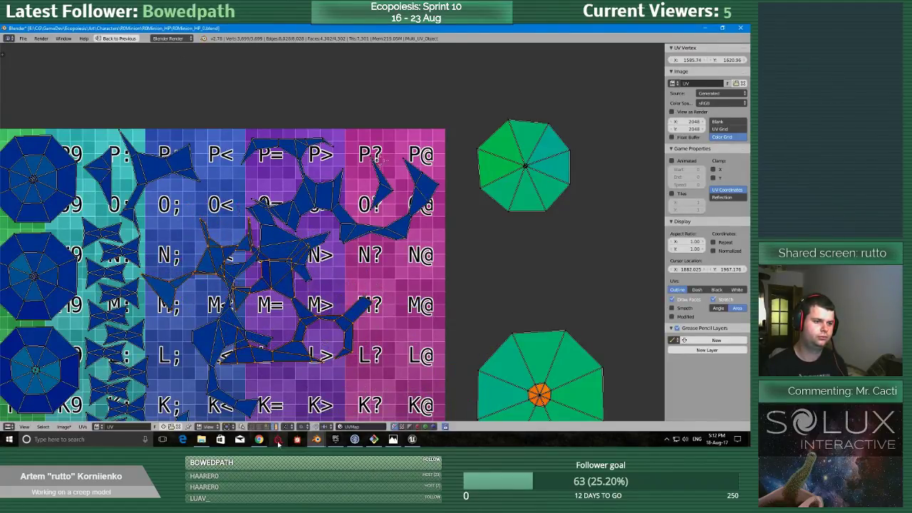
click(343, 163)
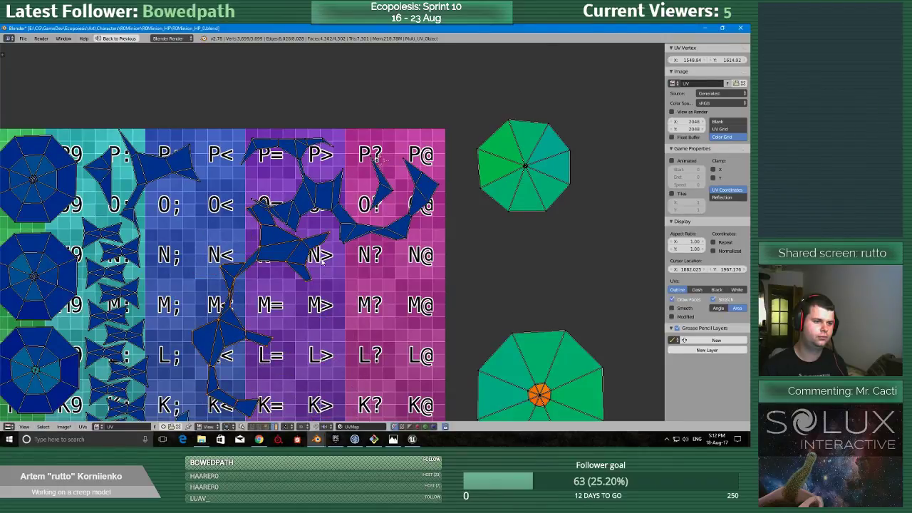
Turn the longer branched UV island so it runs across the grid and move it up beneath the arc-shaped islands, spanning columns ; to ?
key(r)
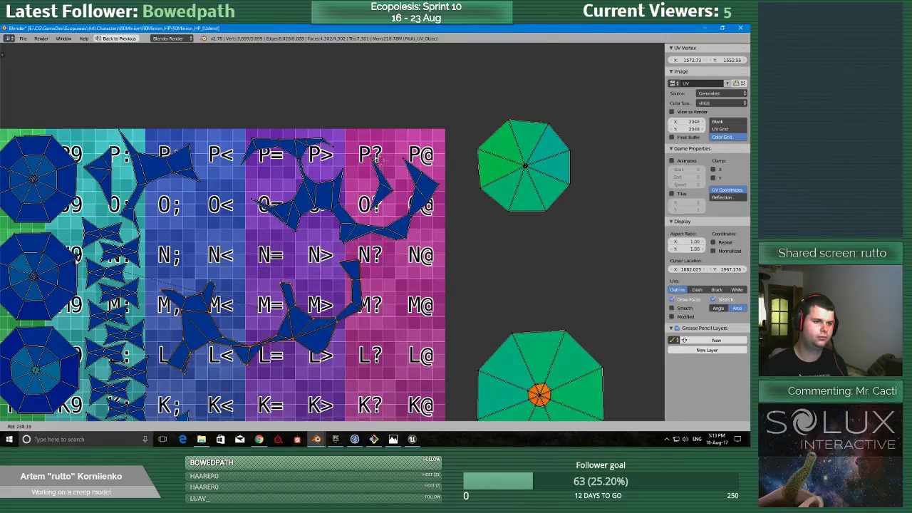
click(252, 303)
key(r)
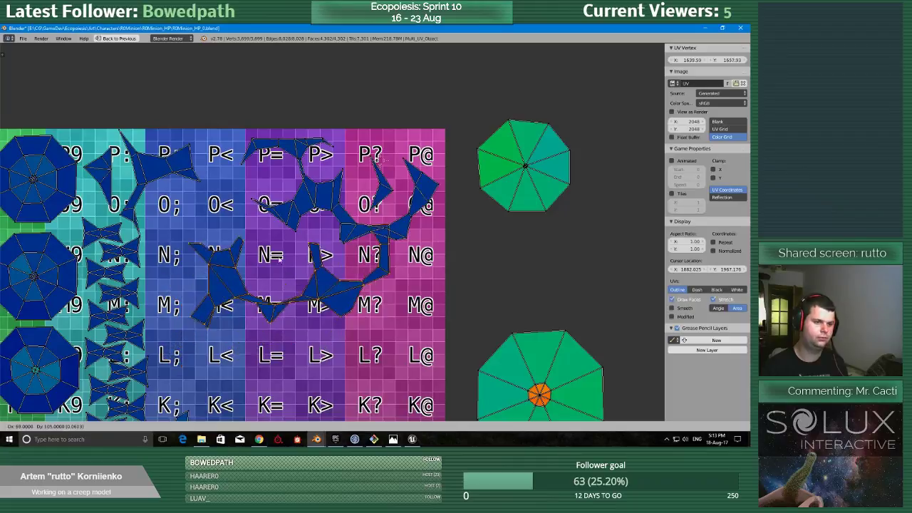
click(328, 374)
key(g)
click(341, 364)
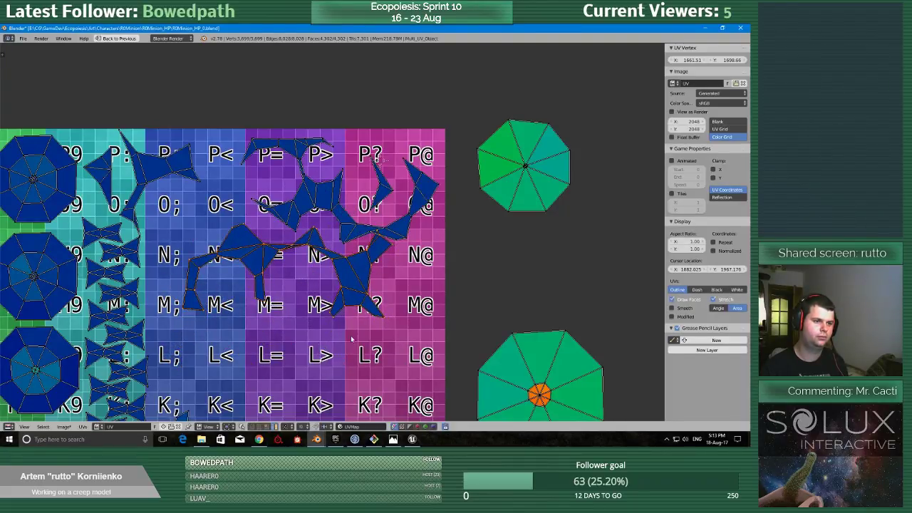
Fine-tune the longer branched UV island's angle and position so it nests closely under the arc-shaped islands around row N.
key(r)
click(356, 324)
key(g)
click(357, 321)
key(r)
click(361, 316)
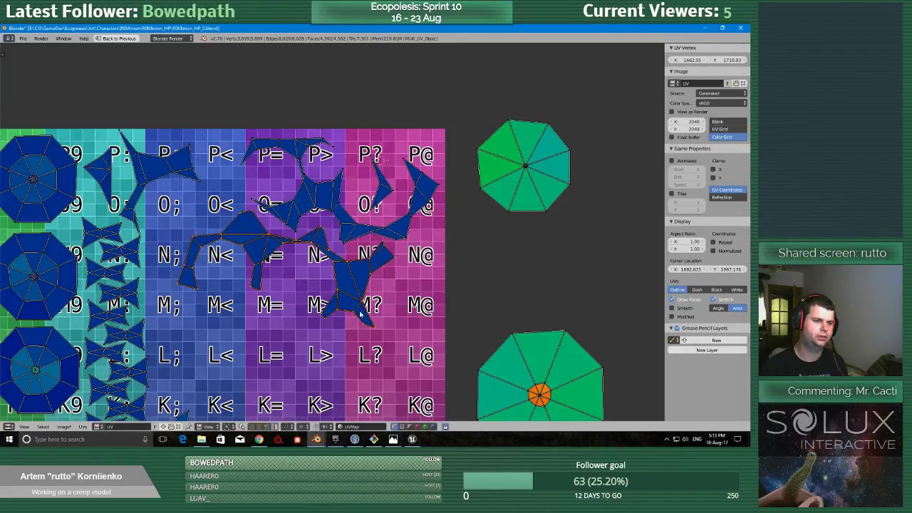
Rotate and move the other branched UV island into the space directly below the longer one, between M; and K?
scroll(328, 321, down, 2)
scroll(322, 320, up, 5)
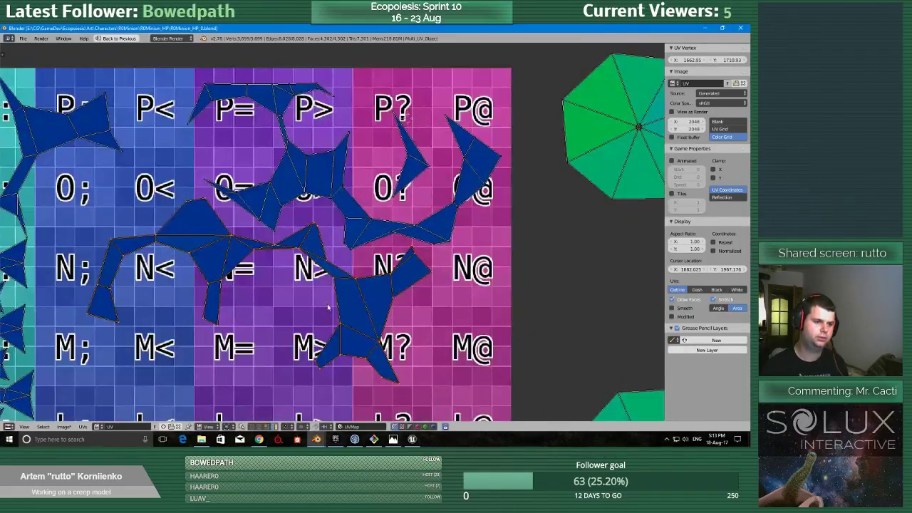
scroll(321, 320, up, 3)
scroll(322, 320, down, 8)
right_click(338, 336)
scroll(339, 337, up, 1)
scroll(339, 337, down, 1)
key(g)
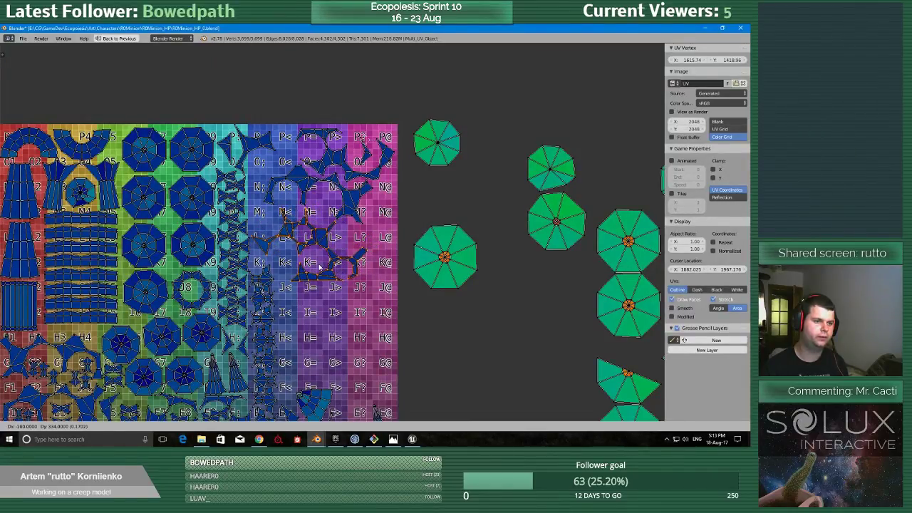
key(r)
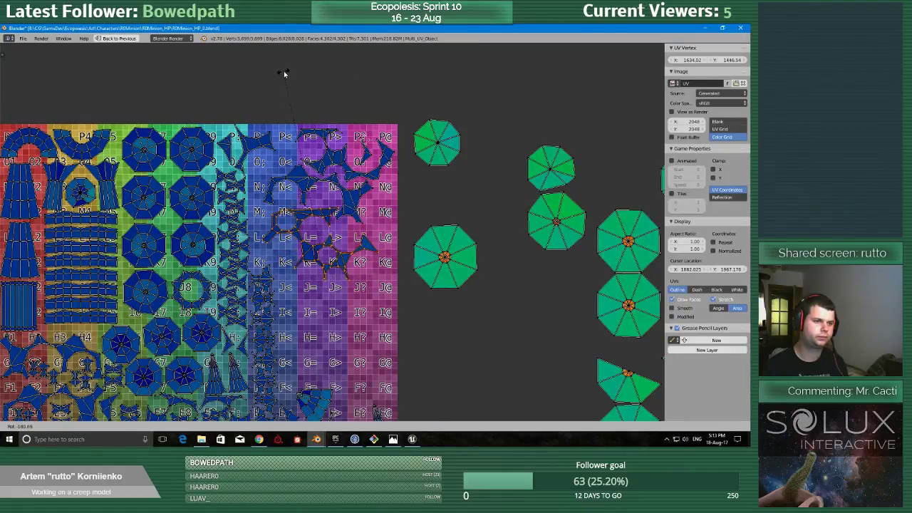
key(g)
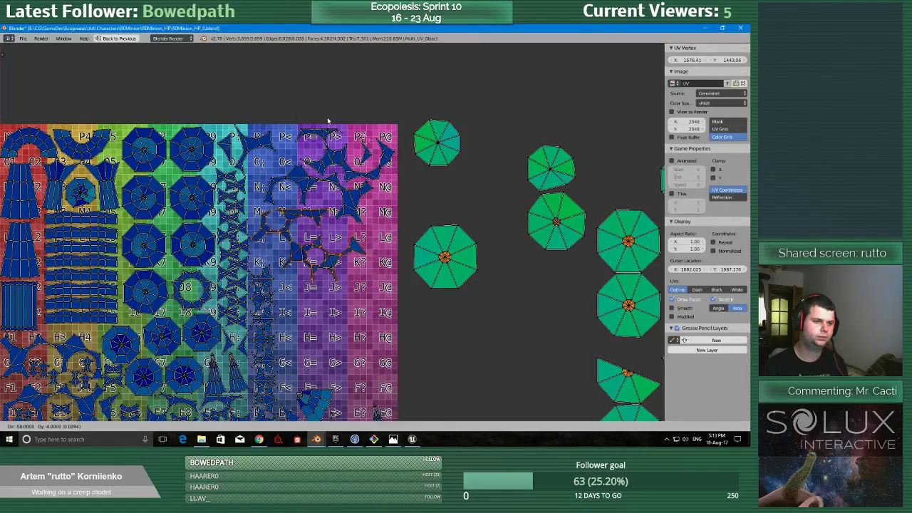
click(330, 121)
scroll(403, 249, down, 2)
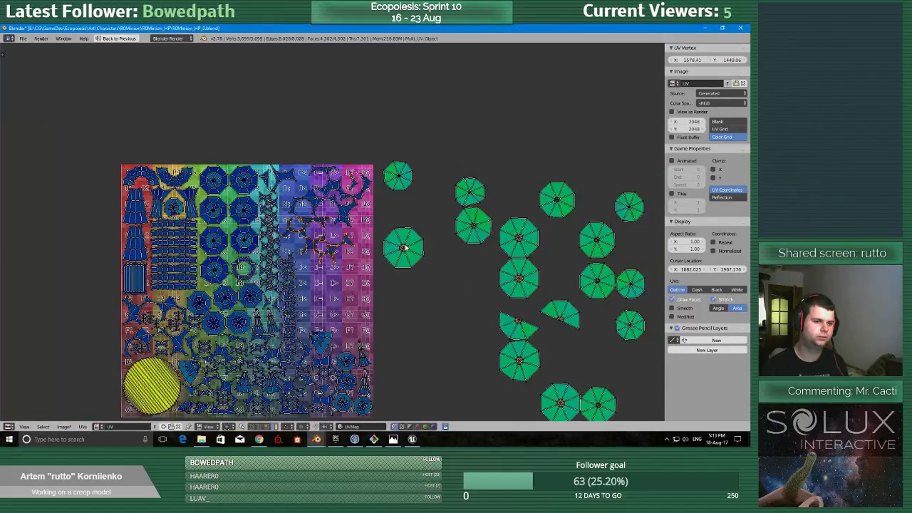
Try placing two large octagonal UV islands from outside the texture on the grid's free area around H= and G?
key(g)
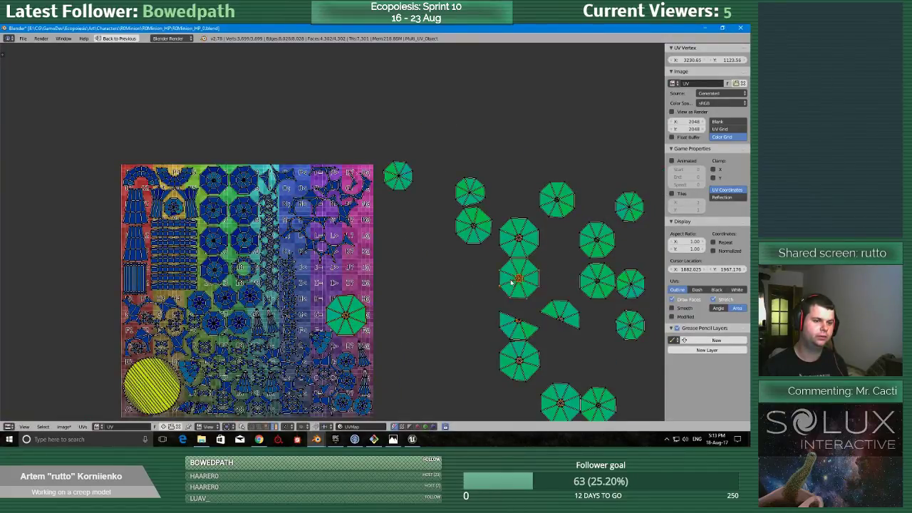
right_click(516, 283)
key(g)
click(318, 297)
scroll(374, 281, down, 1)
scroll(375, 282, up, 3)
scroll(375, 280, down, 5)
scroll(375, 280, up, 5)
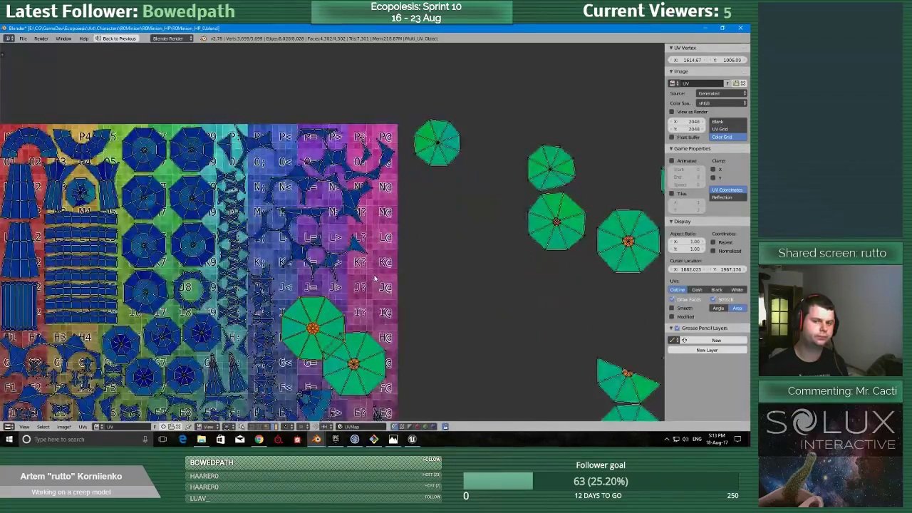
scroll(375, 280, down, 5)
scroll(375, 280, up, 6)
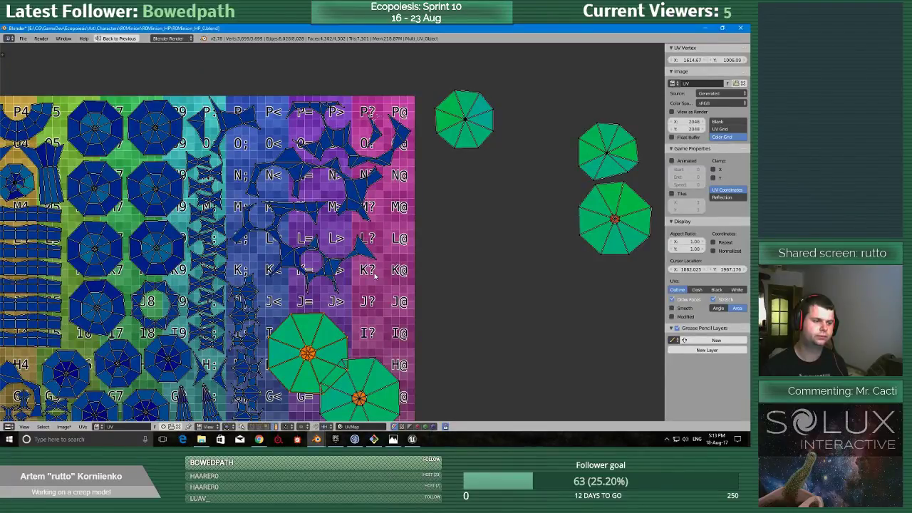
scroll(375, 276, down, 5)
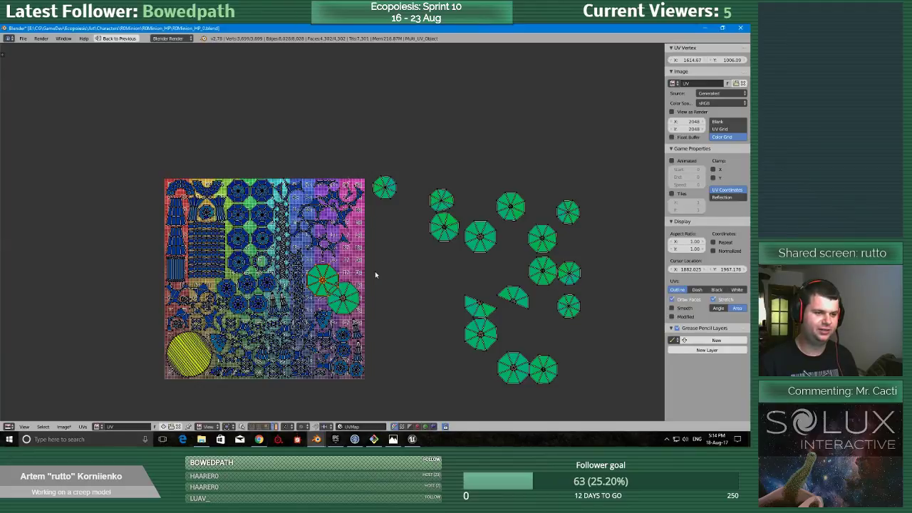
scroll(370, 278, up, 6)
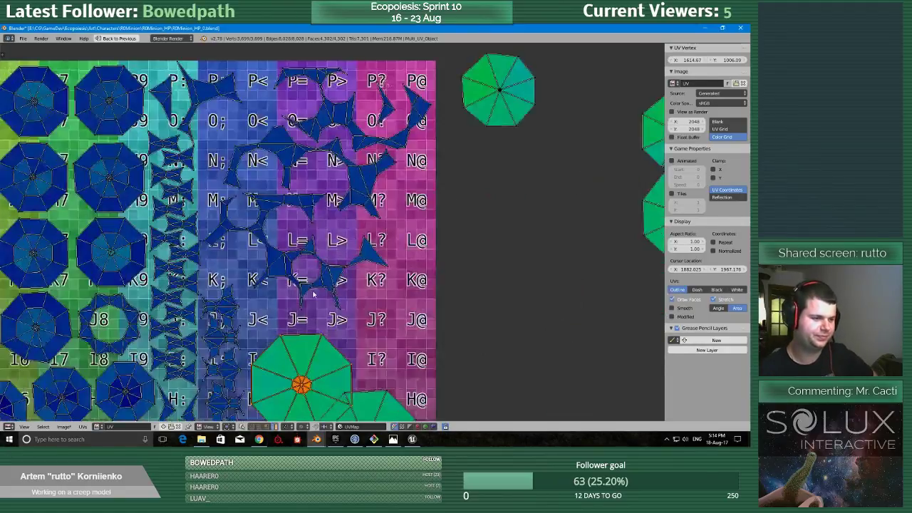
Move the two large octagonal UV islands back outside the grid and place a half-octagon island on the free area near J=.
scroll(322, 345, down, 6)
right_drag(319, 293, 394, 282)
right_drag(340, 316, 312, 290)
scroll(334, 289, up, 5)
scroll(340, 290, down, 5)
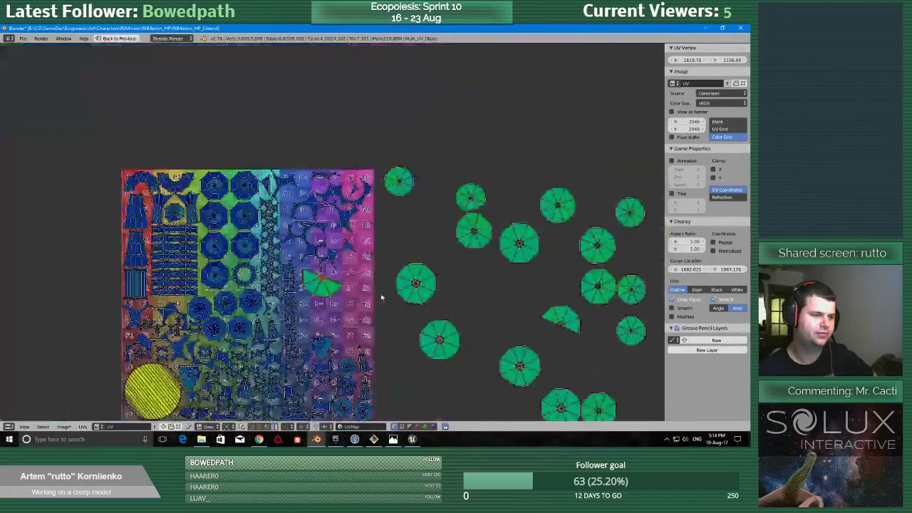
Examine the whole UV layout for free space, checking the packed islands and the area around the half-octagon island.
scroll(244, 265, up, 4)
scroll(244, 265, down, 4)
scroll(354, 244, up, 6)
scroll(355, 244, down, 5)
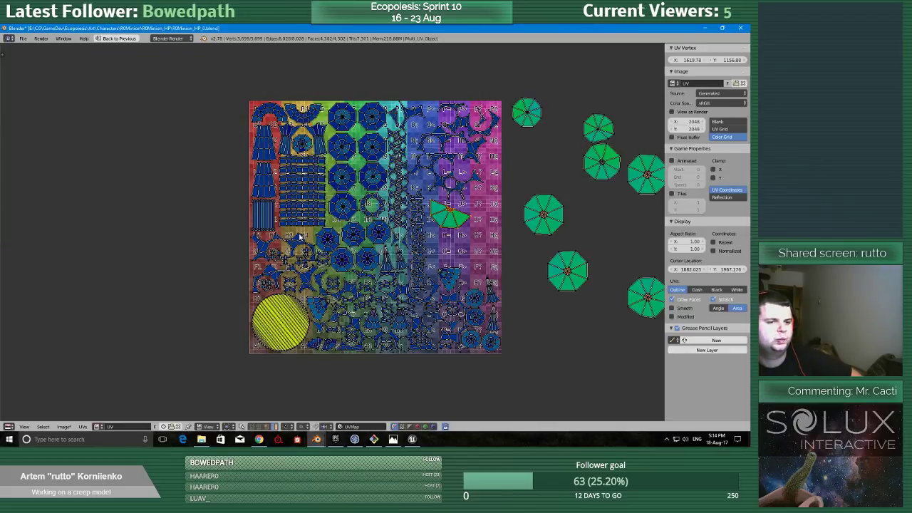
scroll(332, 230, down, 3)
scroll(408, 223, up, 3)
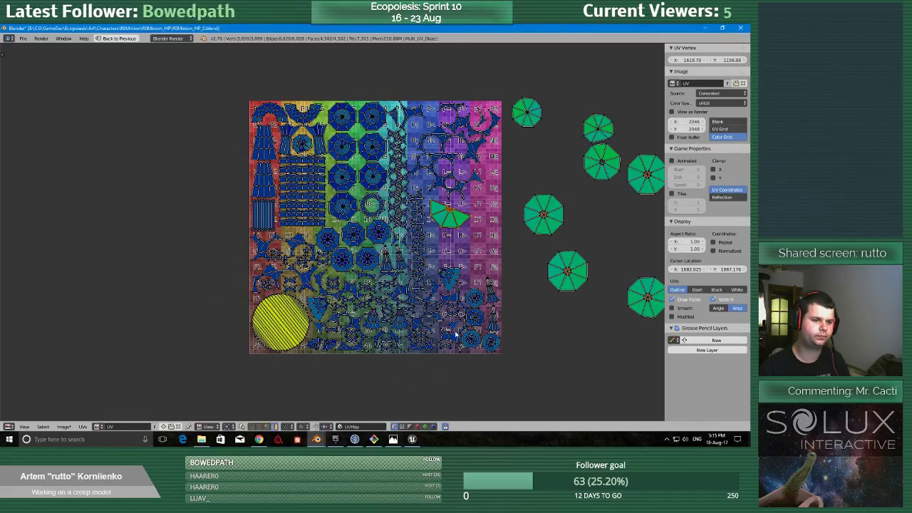
scroll(456, 335, up, 3)
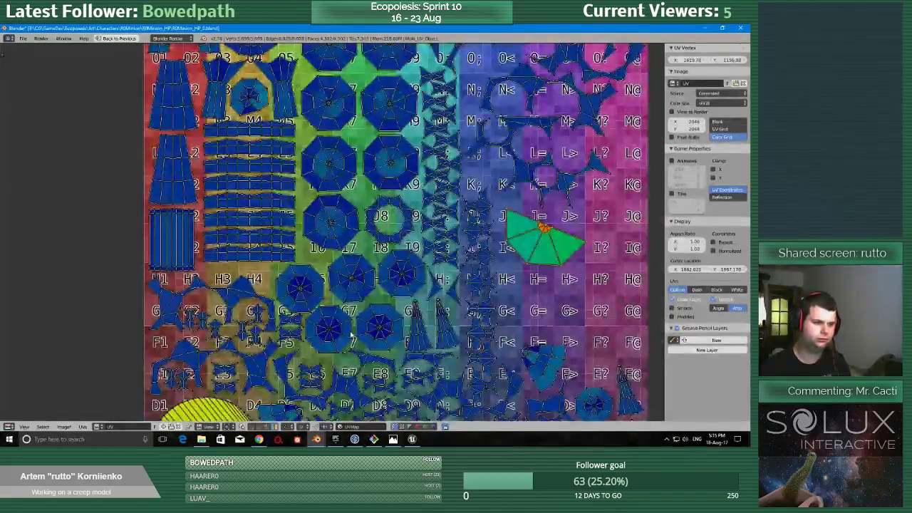
scroll(351, 335, down, 2)
scroll(385, 277, down, 2)
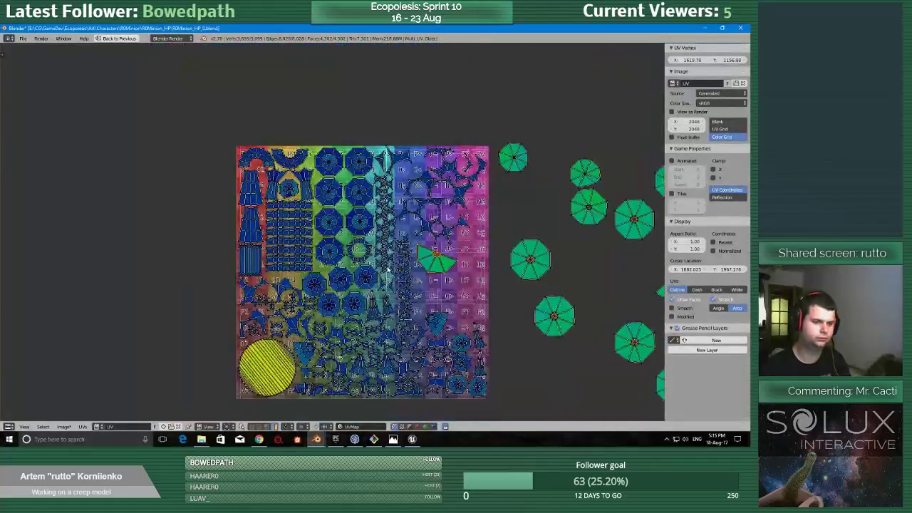
scroll(370, 266, up, 3)
scroll(347, 262, down, 2)
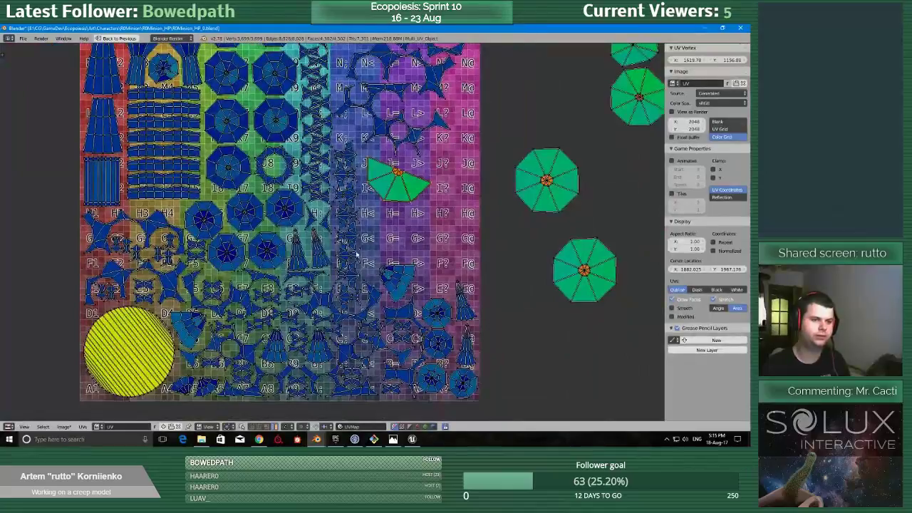
middle_drag(372, 231, 338, 330)
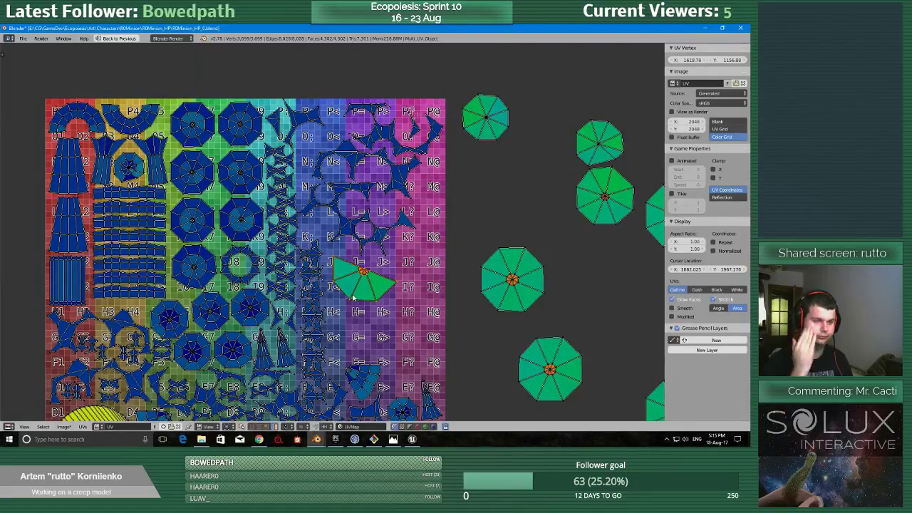
scroll(353, 298, down, 3)
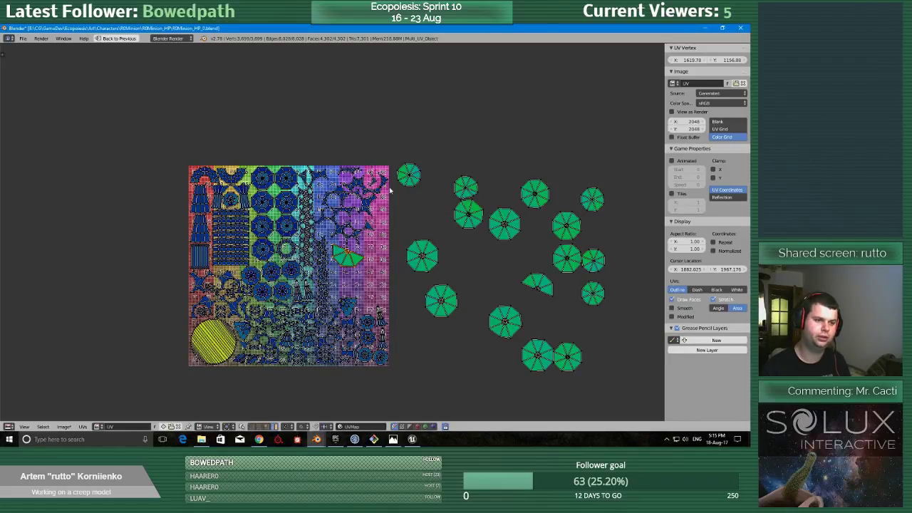
Return to the split layout and inspect the halved spiked ball in the 3D view against the UV layout.
key(shift+space)
middle_drag(114, 274, 97, 317)
shift+middle_drag(96, 317, 163, 246)
scroll(130, 288, up, 5)
scroll(163, 246, up, 1)
scroll(165, 249, down, 1)
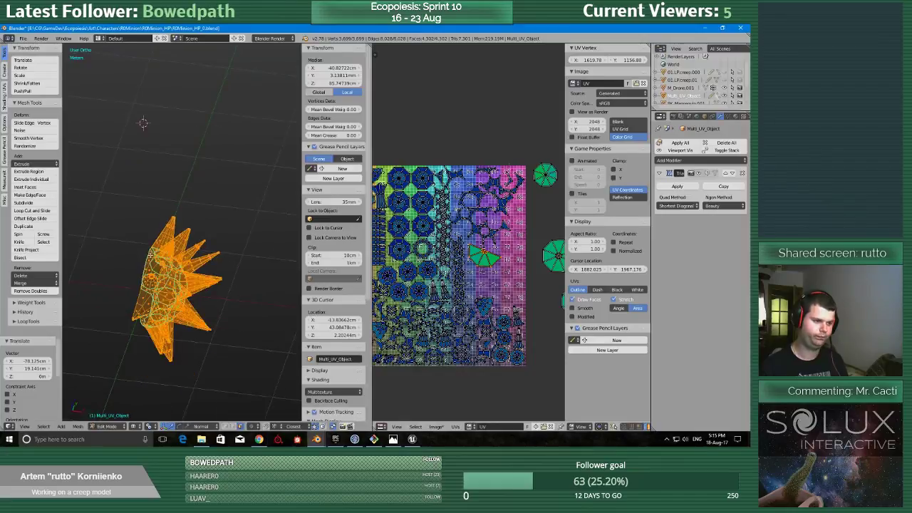
key(shift+space)
middle_drag(265, 298, 278, 305)
scroll(306, 320, down, 9)
middle_drag(354, 301, 361, 302)
scroll(362, 302, up, 10)
scroll(342, 178, down, 6)
key(shift+space)
scroll(421, 300, down, 3)
scroll(420, 299, down, 2)
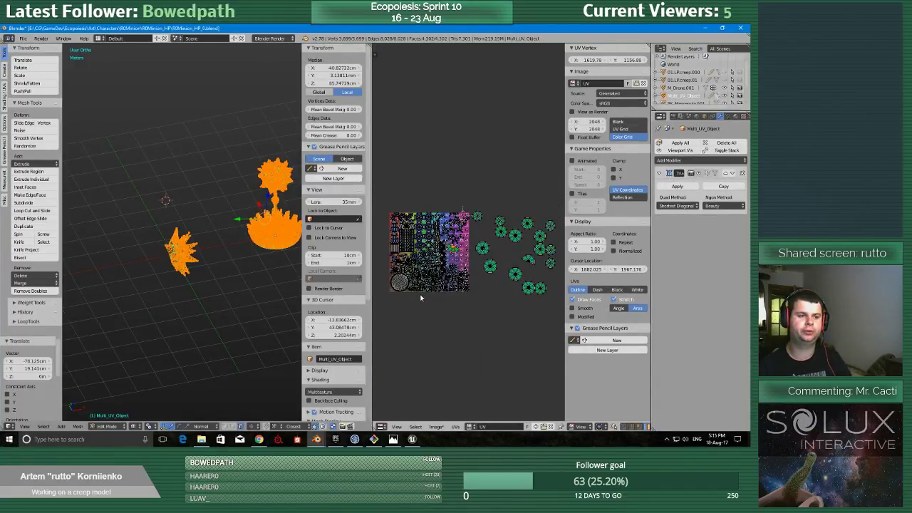
Review the packed UV grid and inspect the tall spiked model in the 3D view.
scroll(432, 294, up, 5)
middle_drag(433, 292, 544, 252)
scroll(428, 200, down, 2)
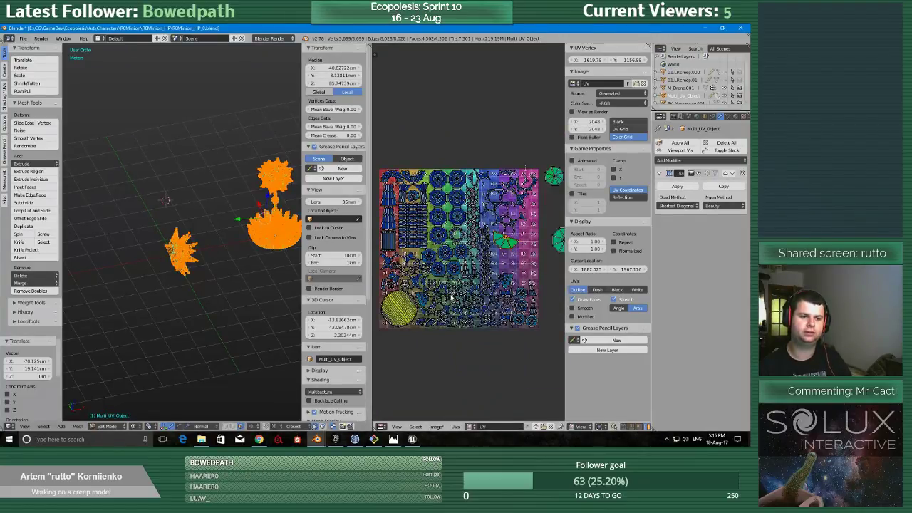
scroll(254, 223, up, 3)
scroll(255, 223, up, 2)
scroll(254, 226, down, 2)
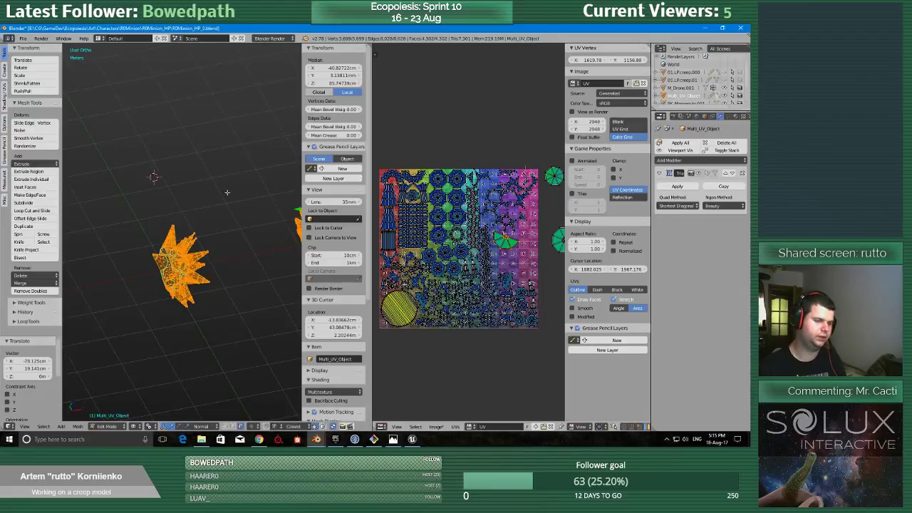
shift+middle_drag(261, 207, 112, 252)
scroll(217, 221, up, 3)
scroll(401, 241, down, 6)
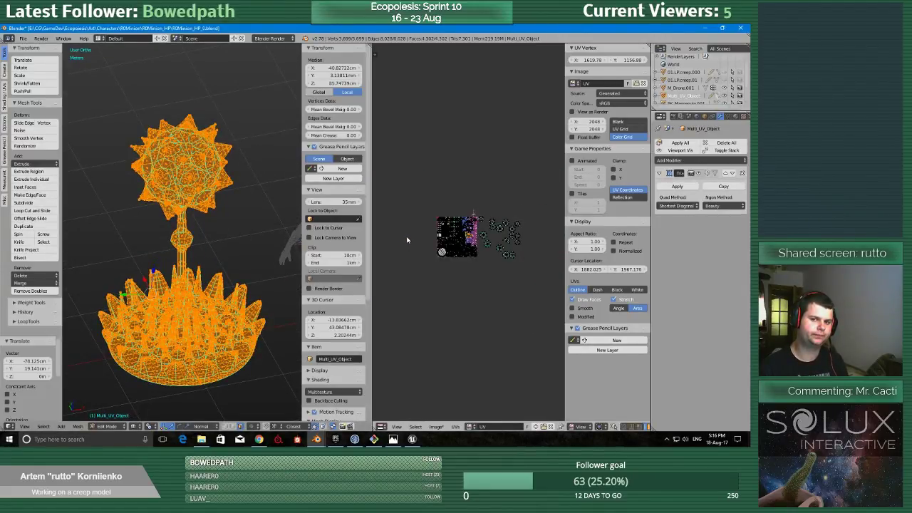
Examine the octagonal UV islands still outside the grid and compare them with the tall model and the halved ball.
scroll(407, 240, up, 10)
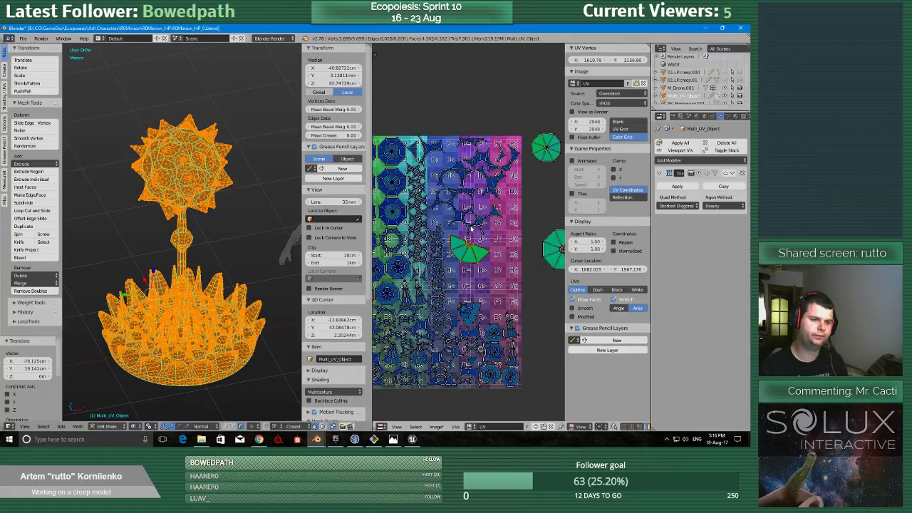
scroll(470, 227, down, 5)
scroll(470, 226, down, 2)
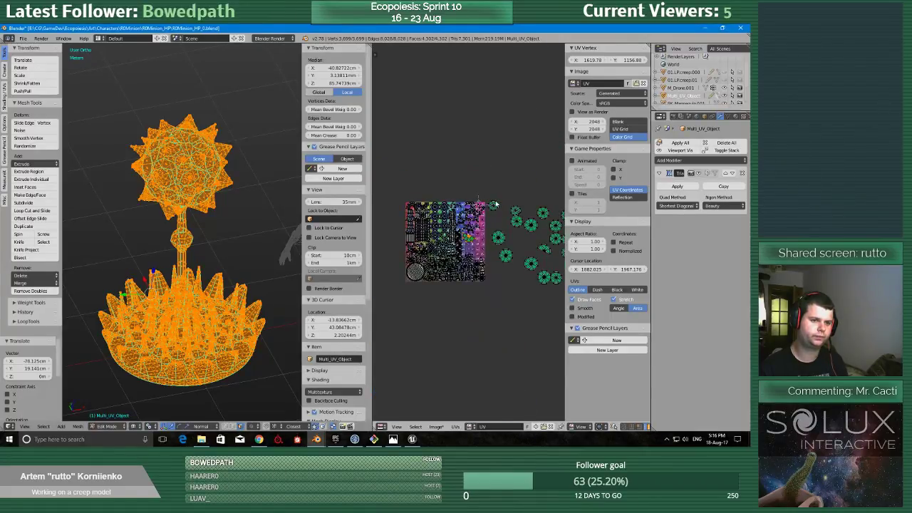
scroll(491, 206, up, 8)
scroll(449, 249, down, 3)
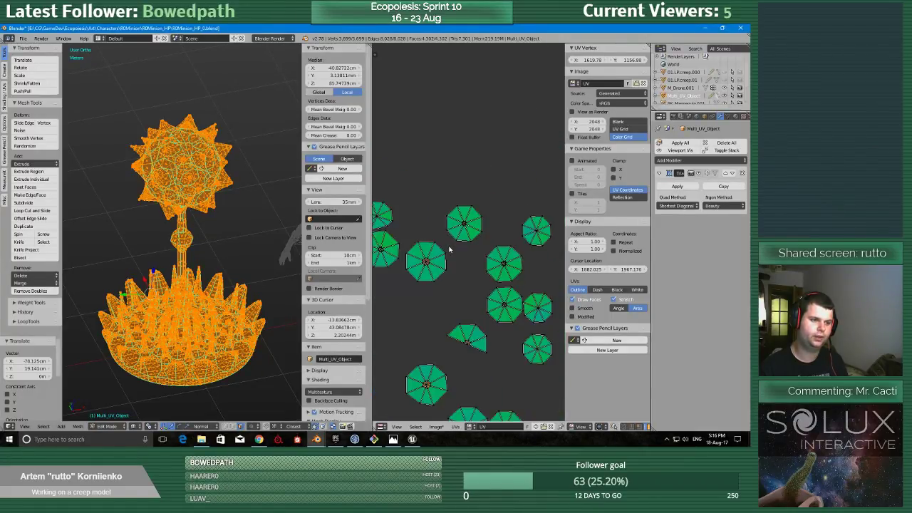
scroll(449, 250, down, 3)
scroll(495, 253, up, 1)
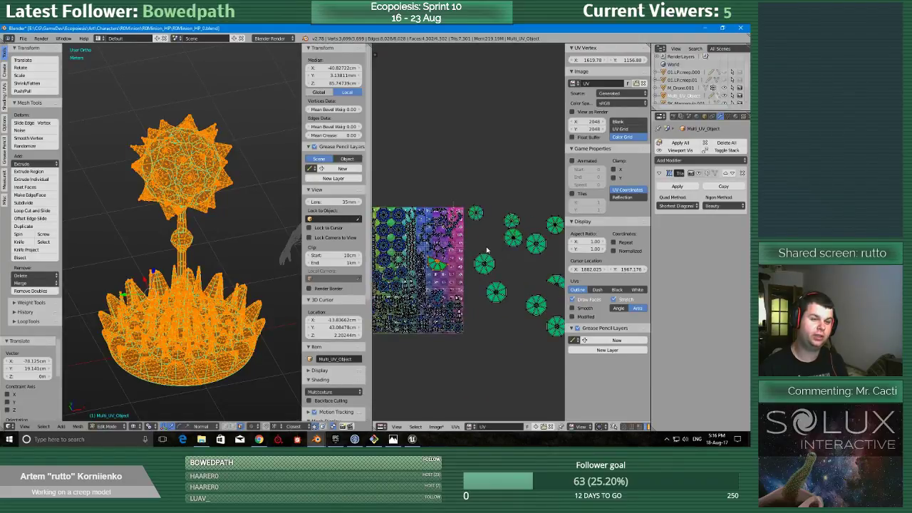
scroll(489, 248, up, 5)
scroll(159, 254, down, 3)
scroll(485, 259, down, 3)
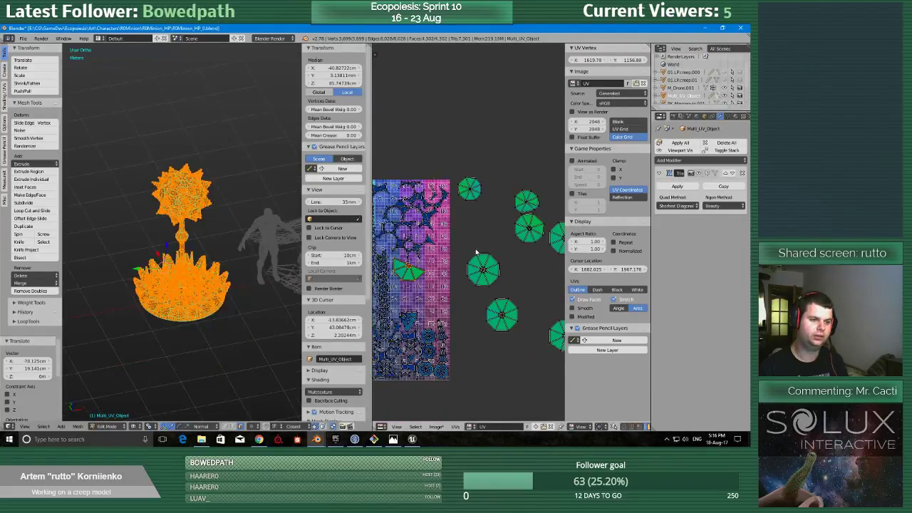
scroll(475, 251, down, 2)
middle_drag(179, 235, 189, 208)
scroll(171, 322, up, 2)
scroll(176, 321, down, 2)
shift+middle_drag(176, 321, 125, 320)
Try to stack one octagonal UV island outside the grid over the matching large octagon below it.
scroll(125, 320, down, 2)
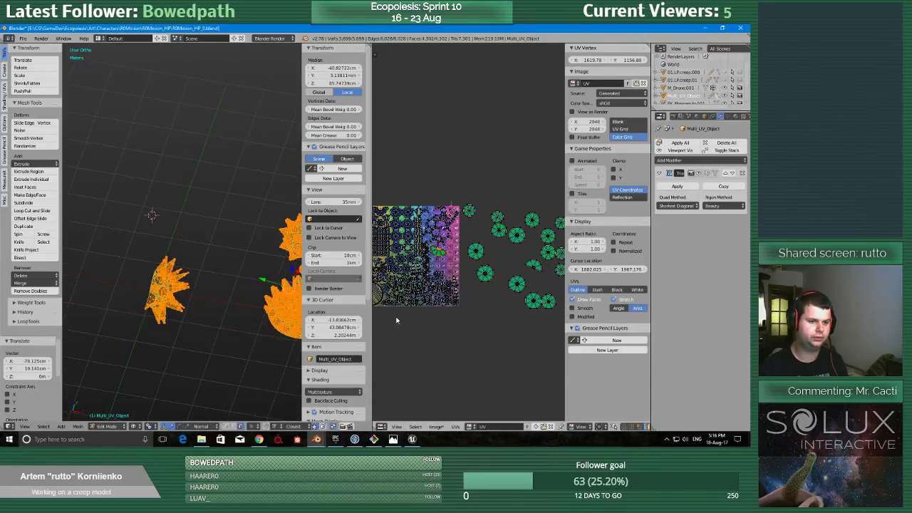
scroll(477, 276, up, 6)
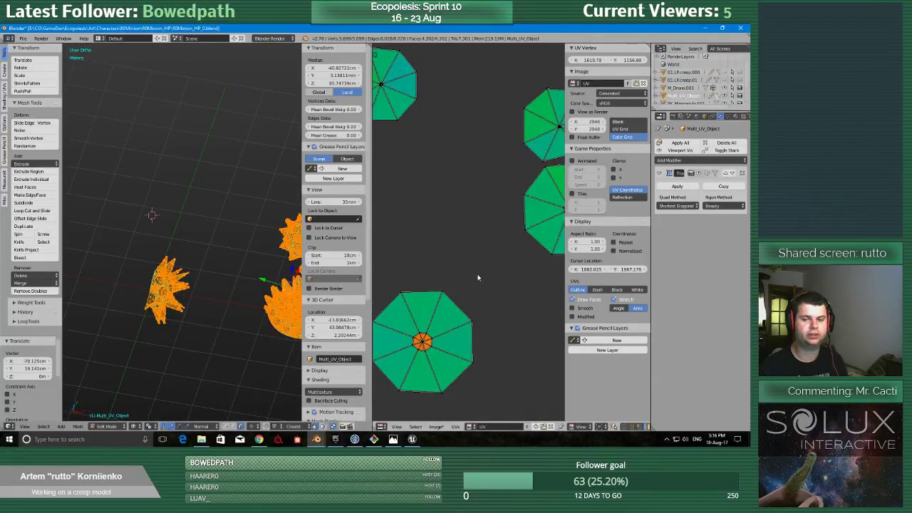
scroll(478, 277, down, 4)
scroll(479, 289, up, 1)
key(l)
key(g)
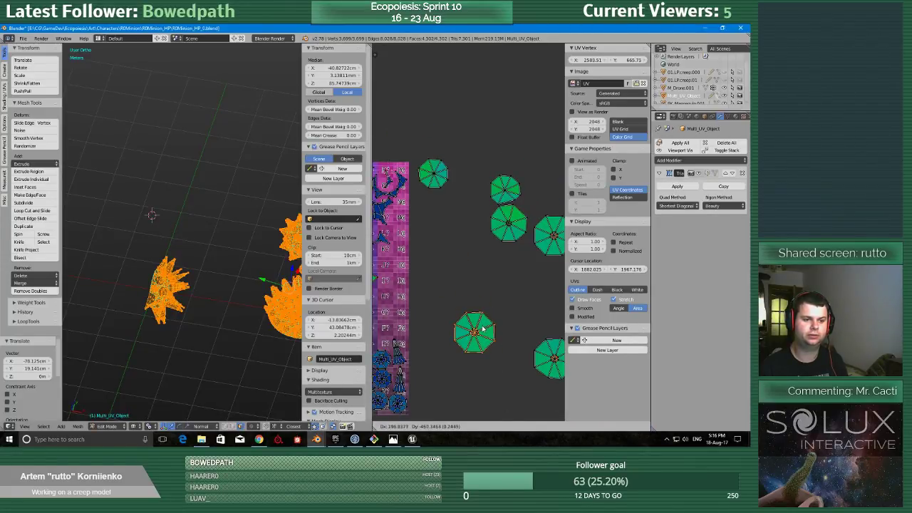
click(482, 329)
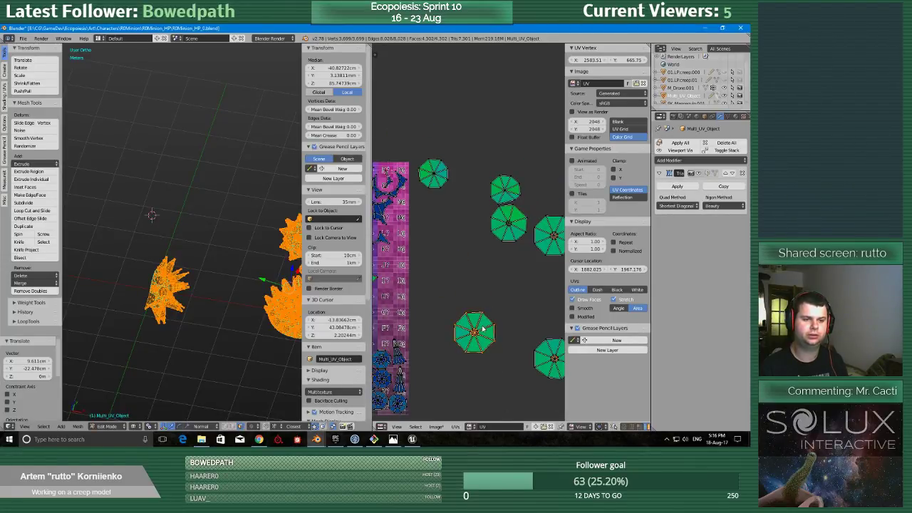
scroll(483, 329, up, 5)
key(ctrl+Up)
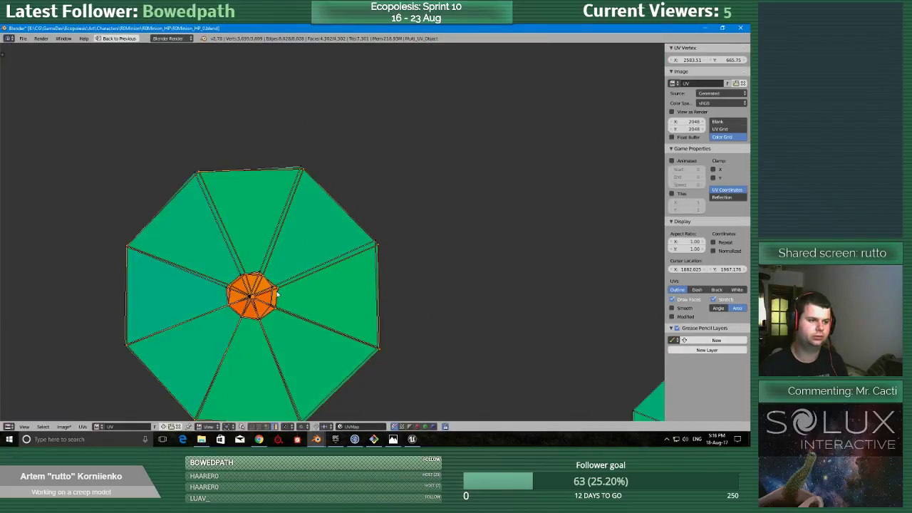
Move the stacked octagonal island clear of the one beneath it, to about X 2940, Y 874.
key(g)
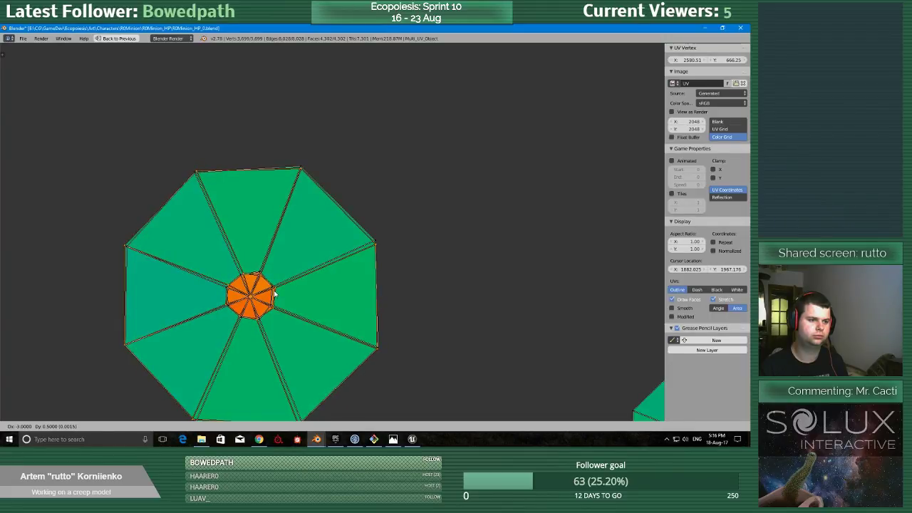
click(555, 130)
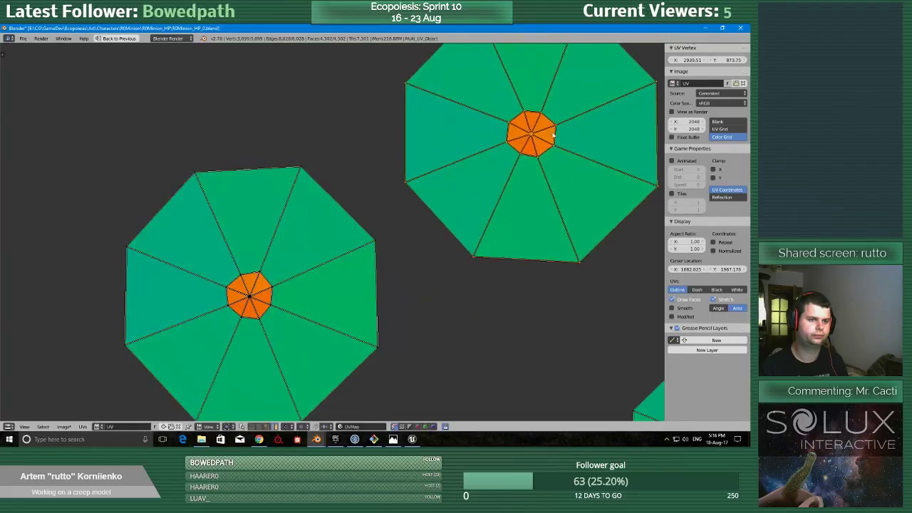
scroll(373, 269, down, 9)
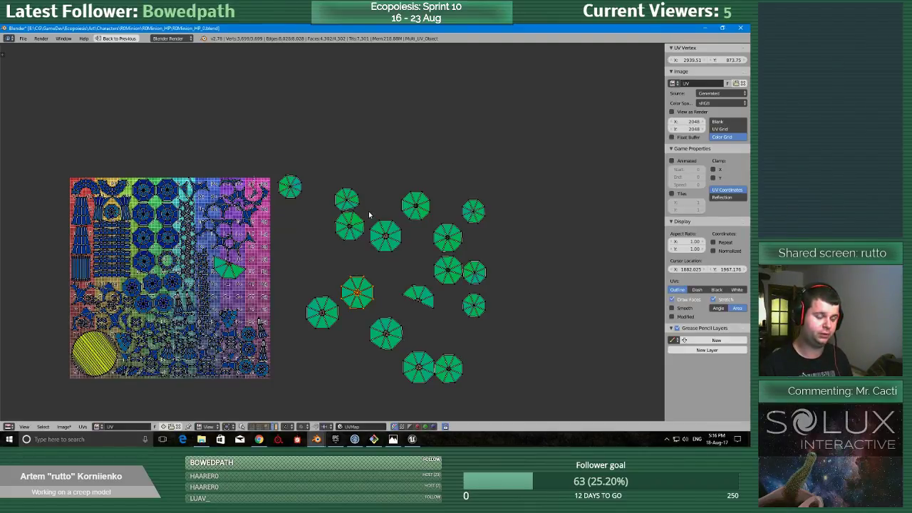
Examine the sizes and shapes of the loose octagonal UV islands for ones that could share the same space.
scroll(368, 214, up, 2)
scroll(363, 216, down, 3)
scroll(358, 218, up, 1)
scroll(335, 244, up, 3)
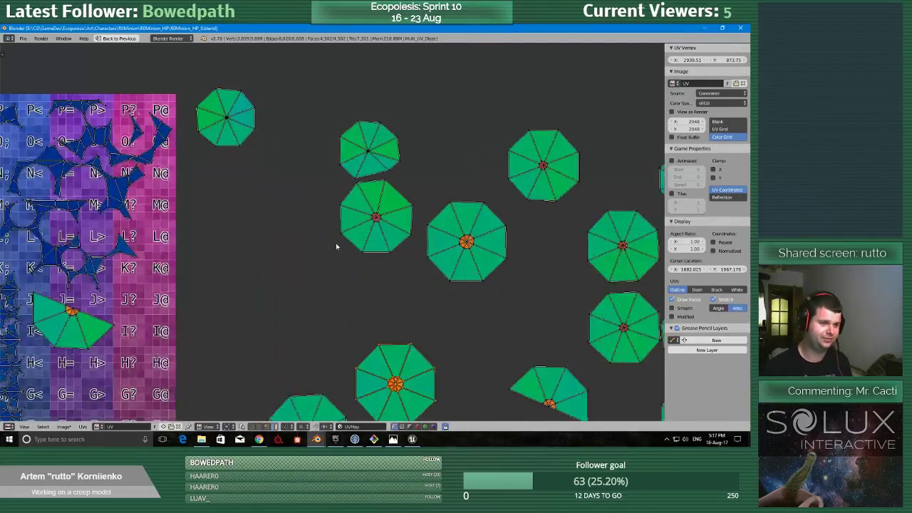
scroll(399, 261, down, 2)
scroll(428, 226, up, 1)
scroll(409, 246, down, 1)
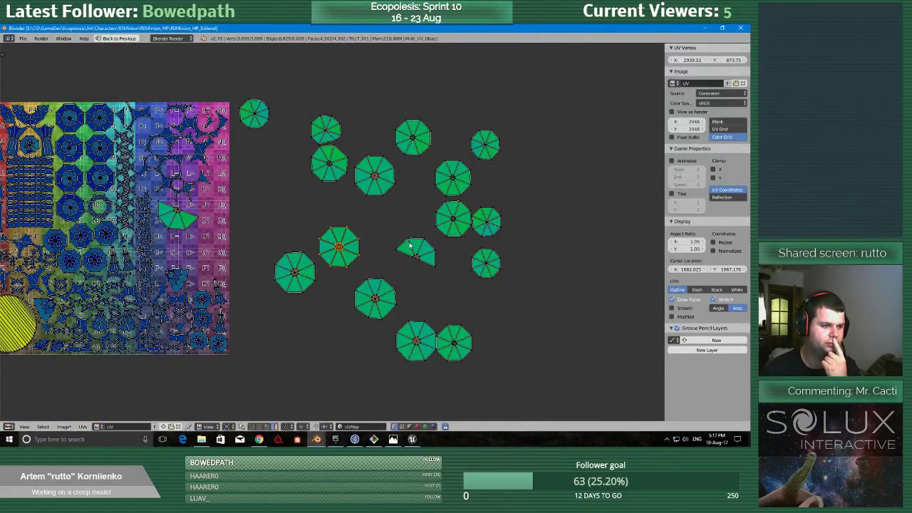
scroll(409, 246, down, 2)
click(23, 38)
key(Escape)
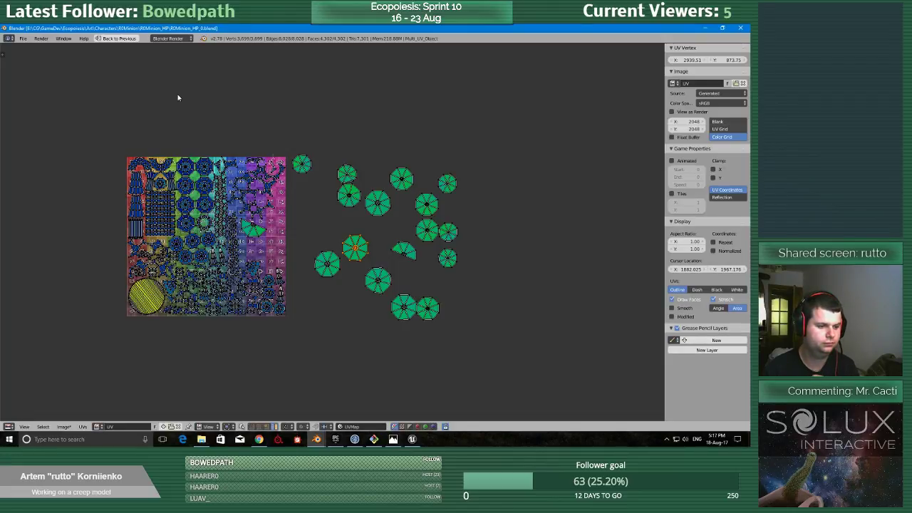
scroll(306, 228, up, 4)
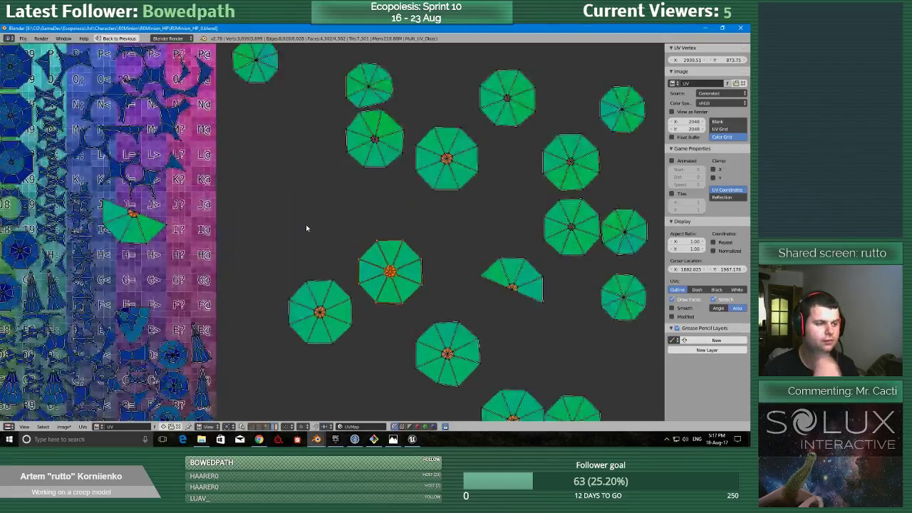
scroll(264, 206, up, 1)
scroll(401, 288, up, 1)
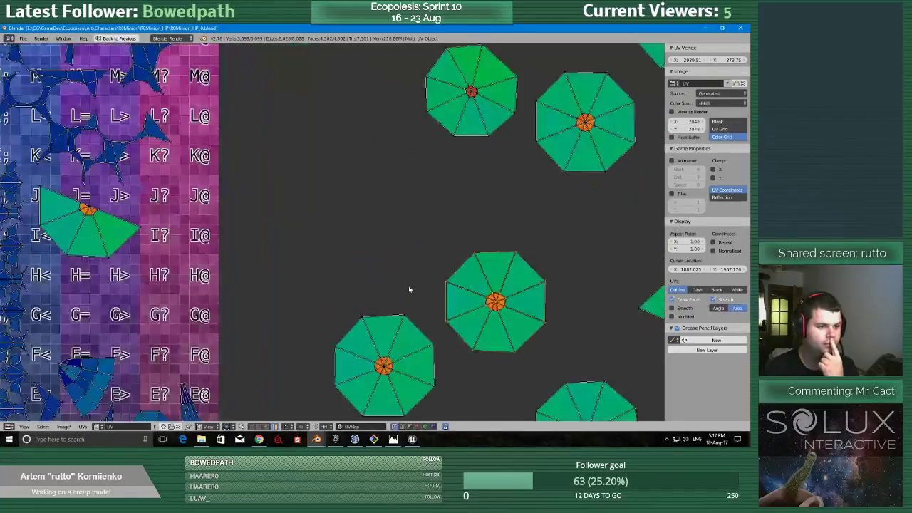
Place the selected octagonal island roughly over its large neighbour and set the UV snap element to Vertex.
key(g)
click(408, 360)
middle_drag(408, 358, 405, 258)
scroll(406, 257, up, 2)
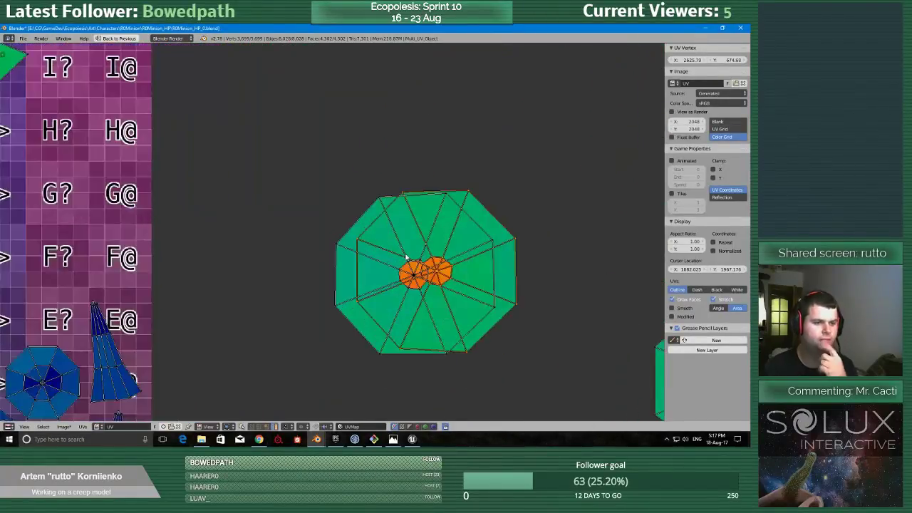
scroll(542, 291, up, 5)
click(330, 426)
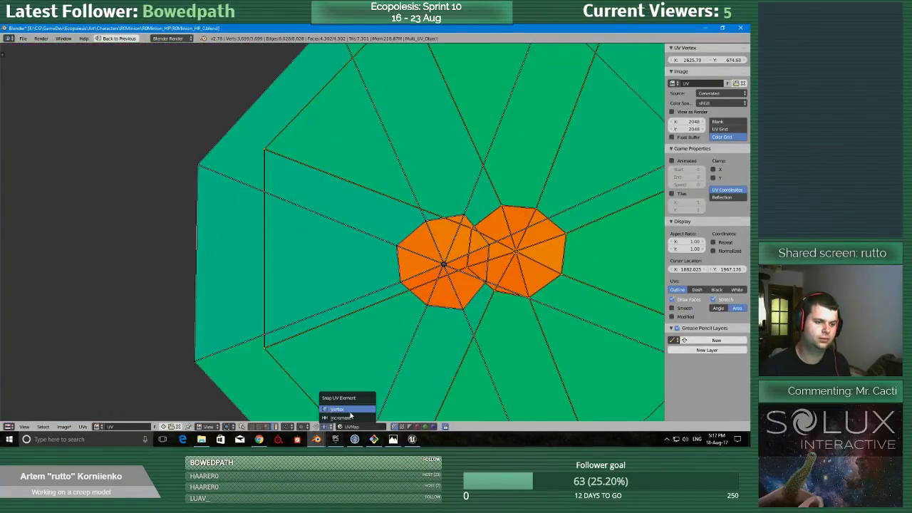
click(348, 411)
Change the UV pivot mode and move the selected octagonal island so its centre meets the centre of the island beneath.
scroll(365, 204, up, 4)
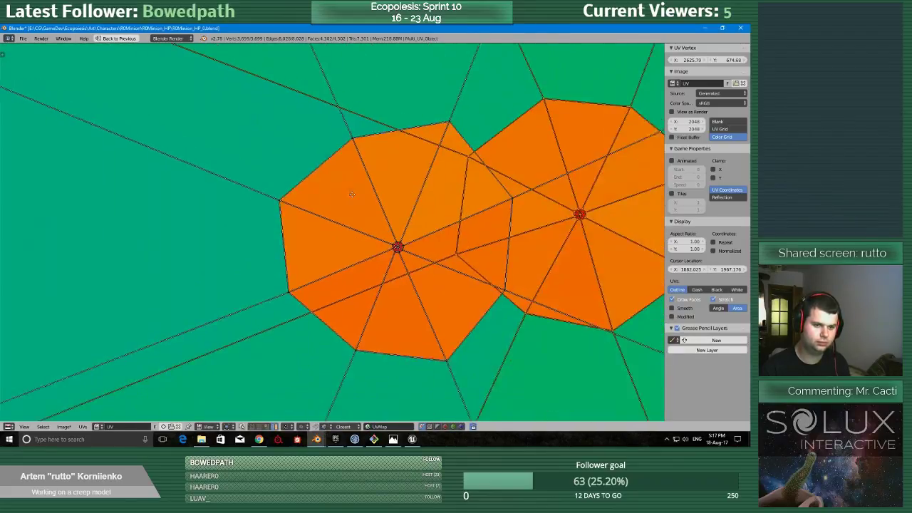
scroll(440, 260, up, 3)
scroll(439, 261, down, 4)
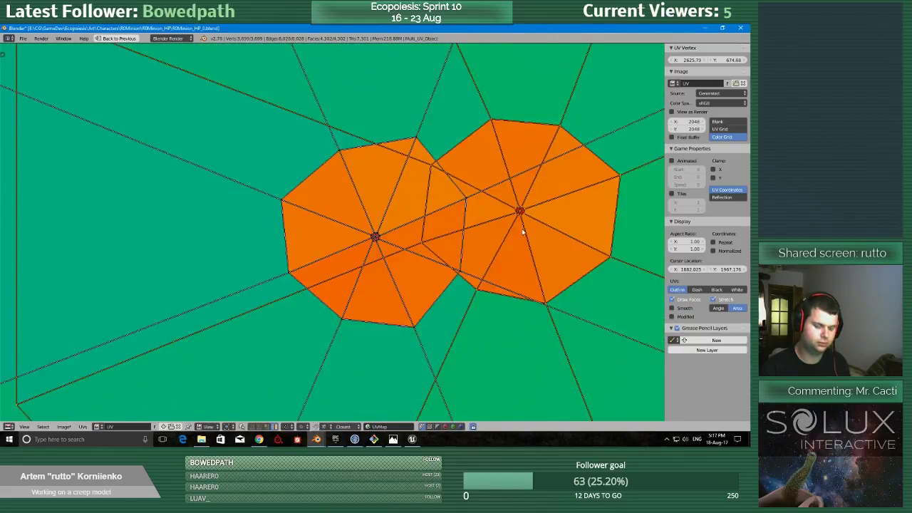
key(g)
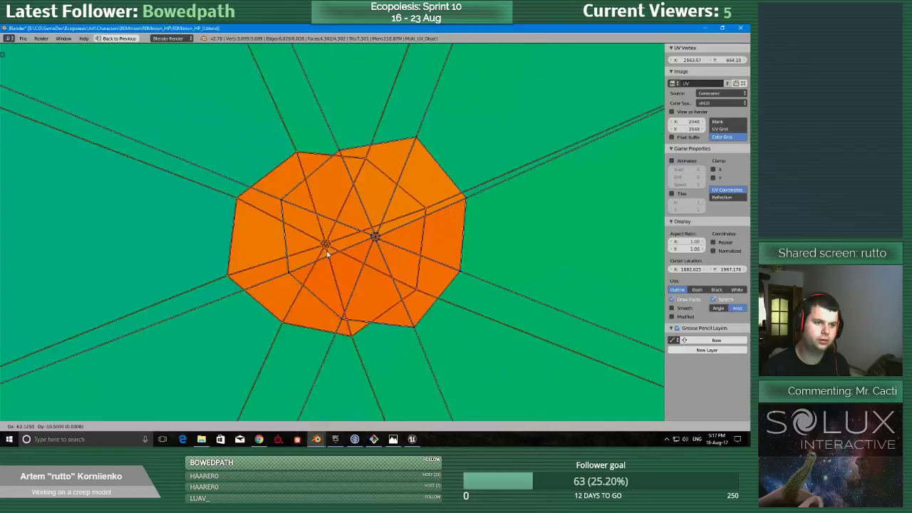
click(369, 266)
click(229, 428)
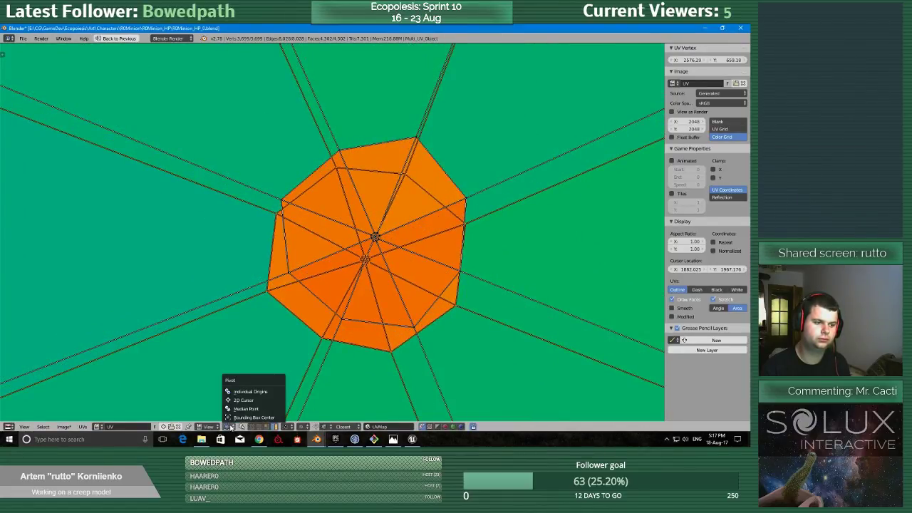
click(273, 401)
key(g)
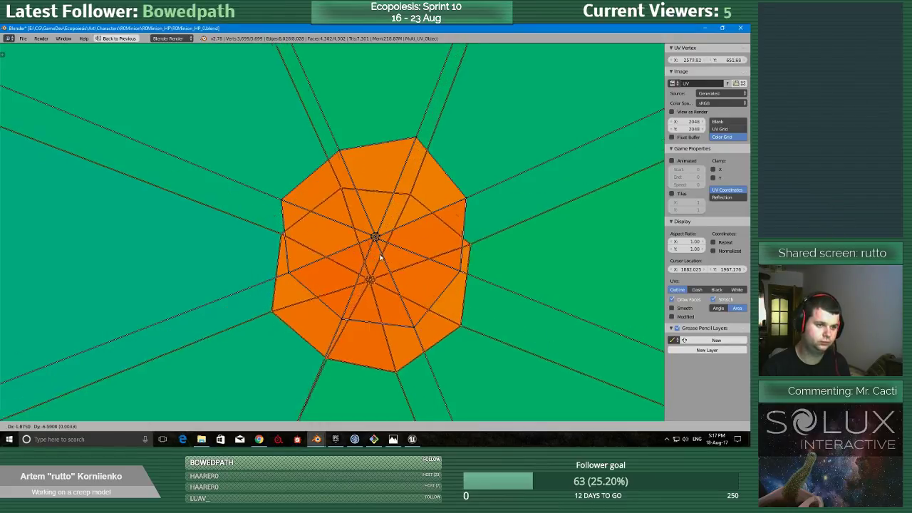
click(378, 237)
Rotate the selected octagonal island slightly to line up its spokes with the island beneath.
scroll(364, 269, down, 7)
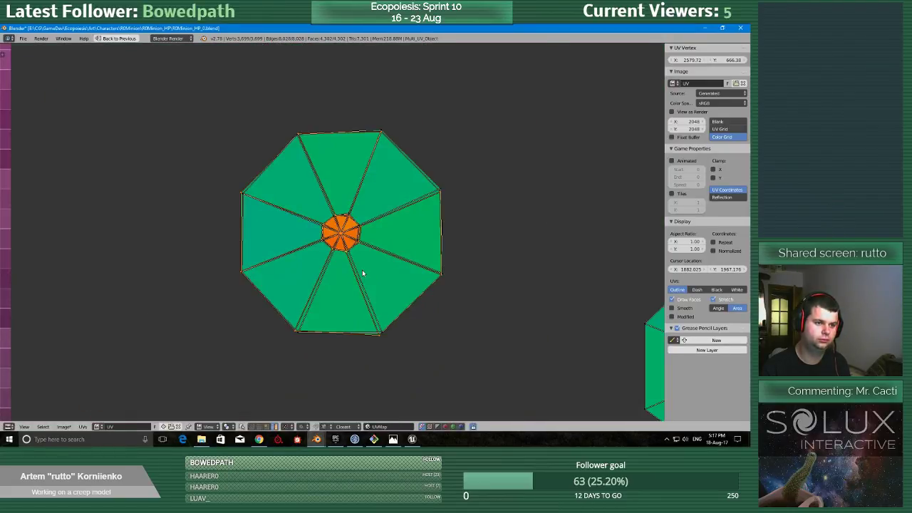
scroll(384, 244, up, 3)
key(r)
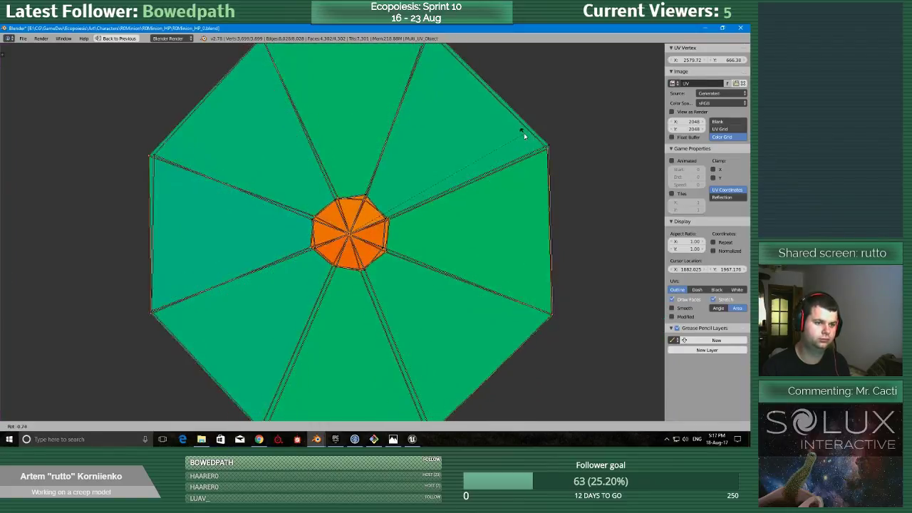
click(524, 152)
Move the rotated octagonal island off the stack to the free area beside the UV grid, at about X 2360, Y 324.
scroll(473, 227, down, 3)
scroll(468, 232, down, 3)
scroll(466, 227, down, 3)
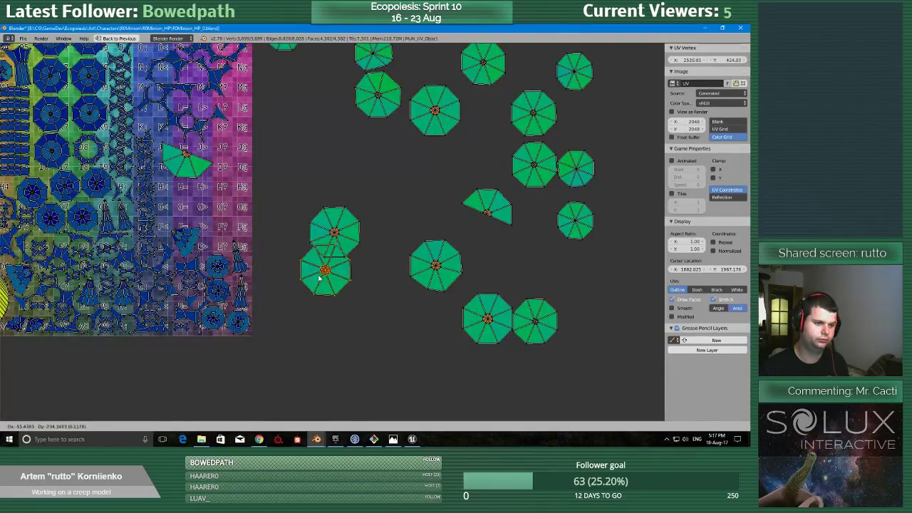
scroll(322, 292, down, 3)
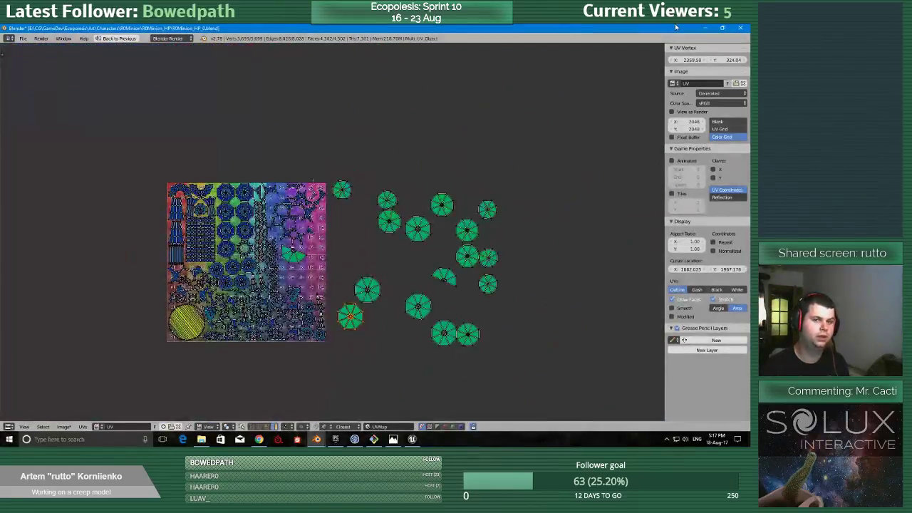
Return to the R0Minion_HP Blender file with both models and finish the multi-object UV editing session.
click(704, 28)
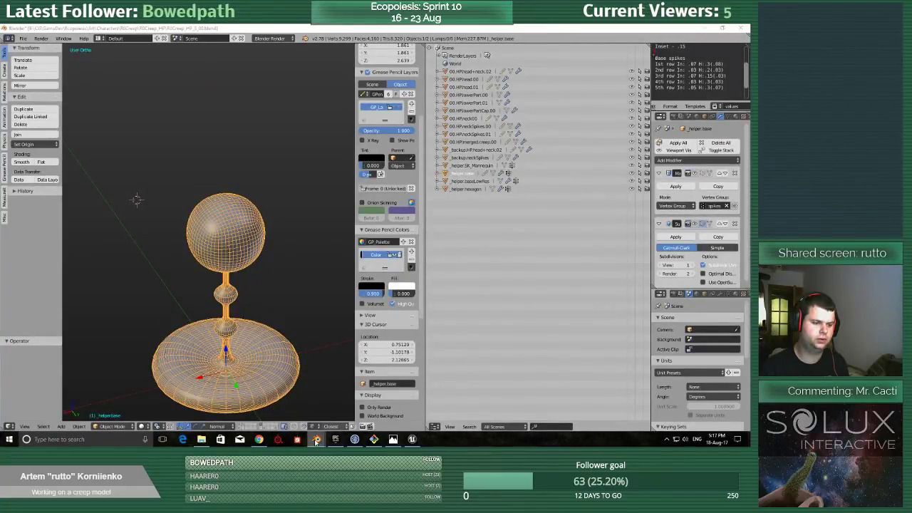
mouse_move(316, 440)
click(276, 357)
mouse_move(242, 311)
shift+middle_down()
mouse_move(175, 291)
mouse_move(146, 306)
shift+middle_up()
key(z)
key(z)
key(Tab)
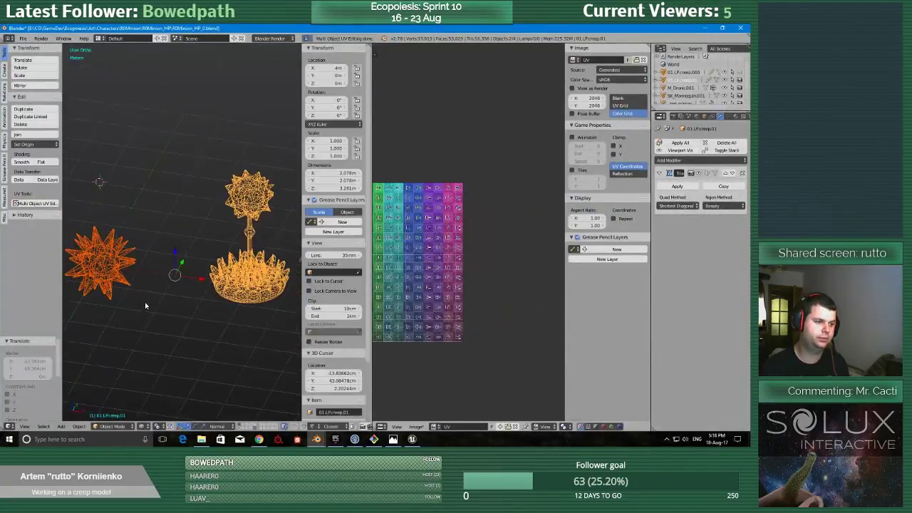
Select the mirrored spiked ball and inspect its colour-grid texture in an enlarged 3D view from several angles.
key(z)
click(148, 340)
key(shift+space)
key(z)
click(171, 324)
scroll(296, 263, up, 5)
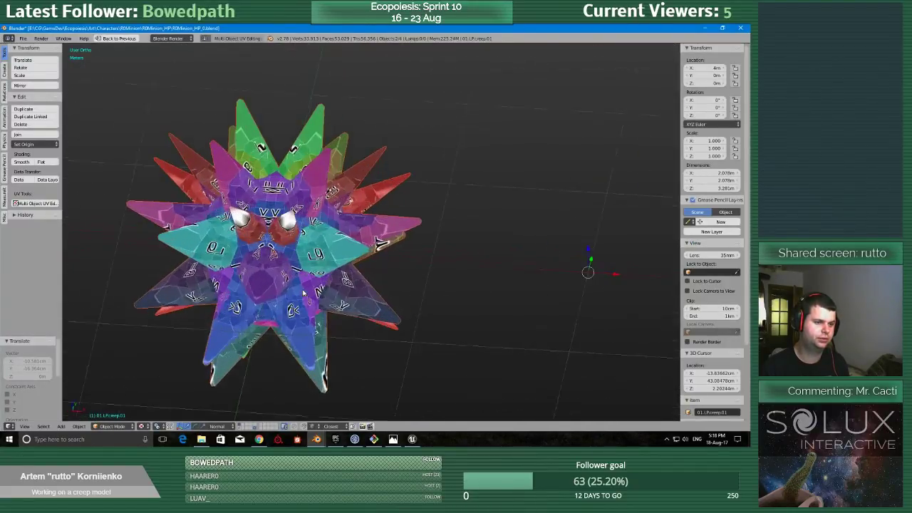
middle_drag(294, 263, 285, 279)
scroll(308, 328, up, 2)
shift+middle_drag(246, 385, 329, 328)
scroll(308, 328, down, 2)
shift+middle_drag(249, 321, 381, 268)
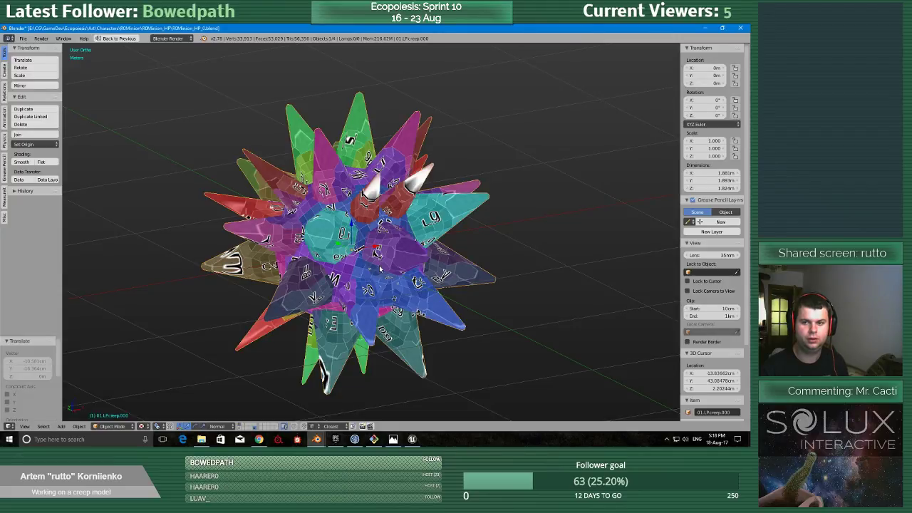
mouse_move(407, 232)
middle_down()
mouse_move(375, 256)
mouse_move(404, 235)
middle_up()
Switch to Unreal Editor, open the ME_Minion static mesh and examine the spiked ball from several angles.
click(412, 439)
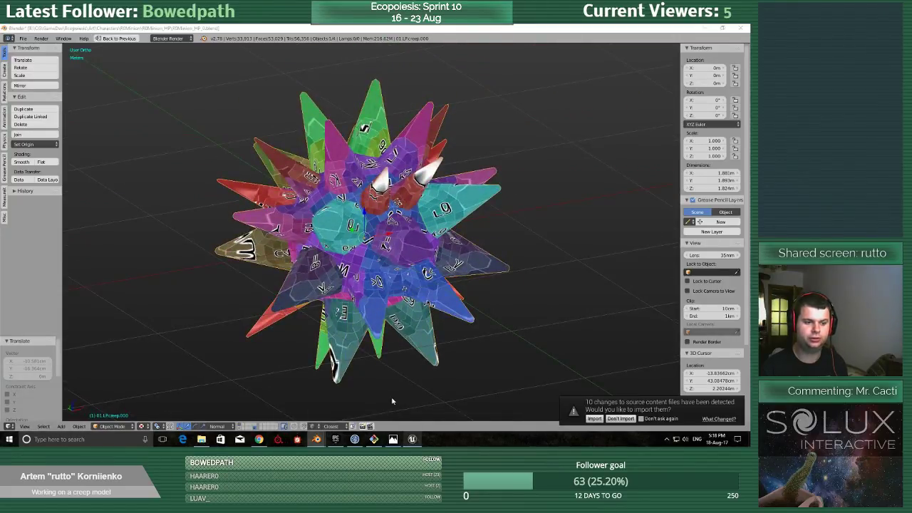
double_click(176, 341)
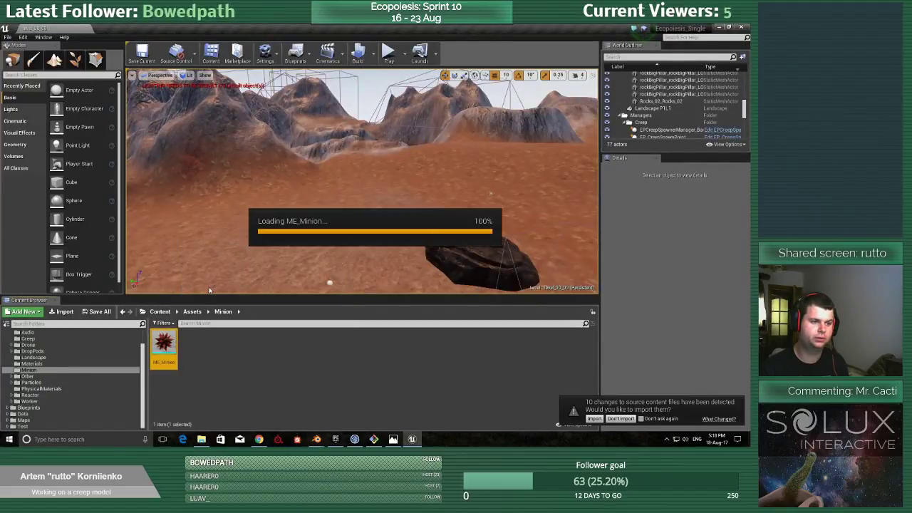
click(448, 121)
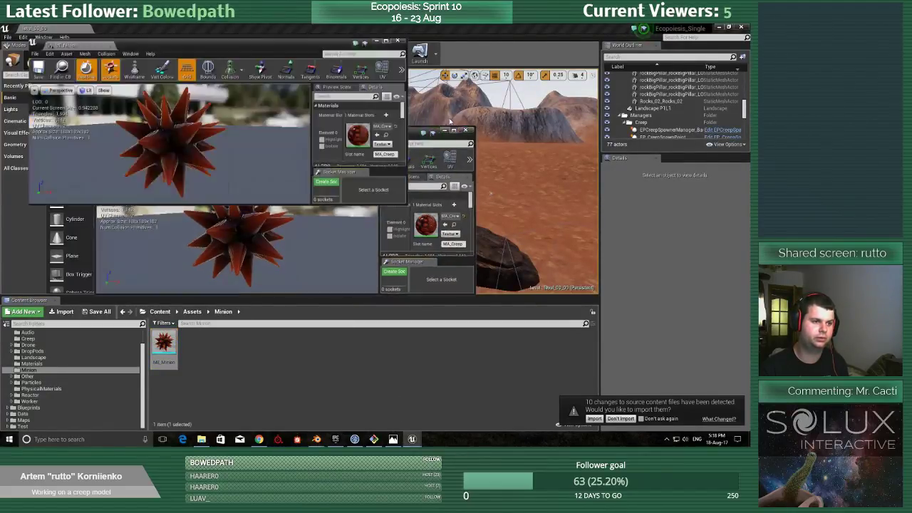
drag(280, 249, 538, 397)
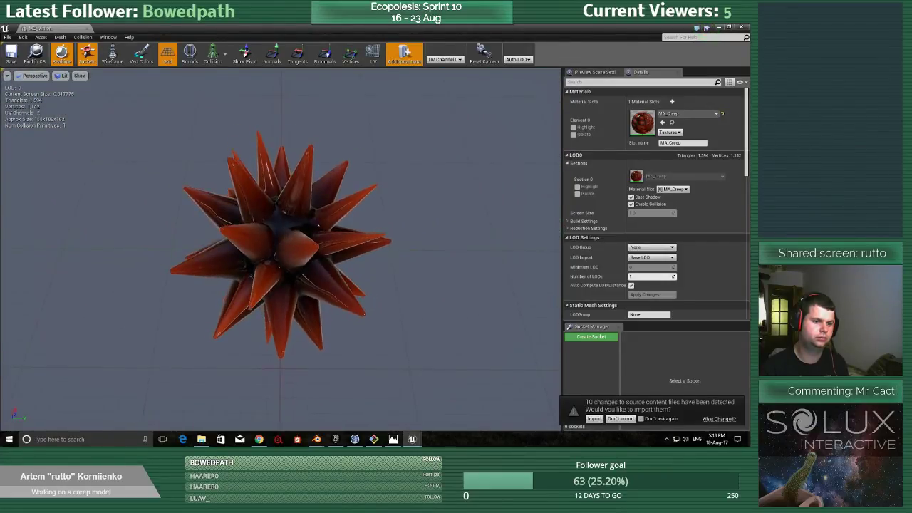
drag(377, 213, 456, 175)
middle_drag(377, 213, 352, 243)
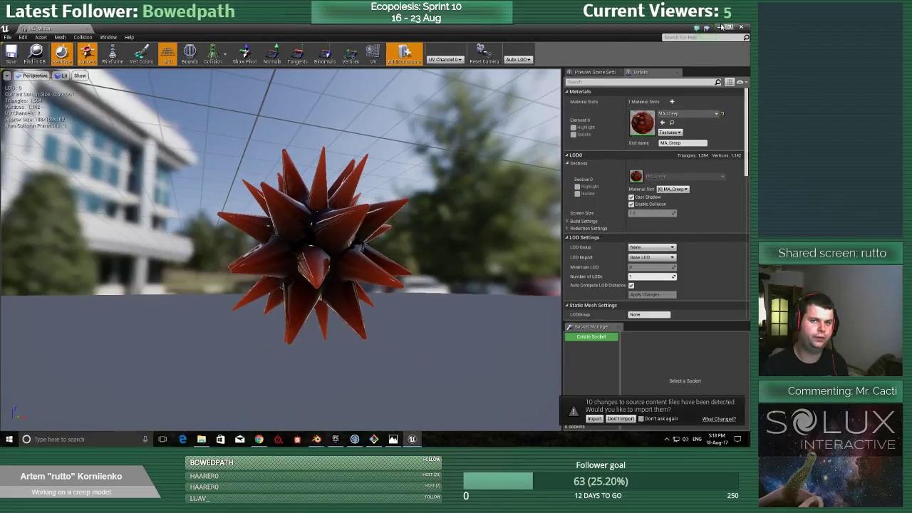
Close the ME_Minion mesh editor and return to the Blender file with the mirrored spiked ball.
click(741, 27)
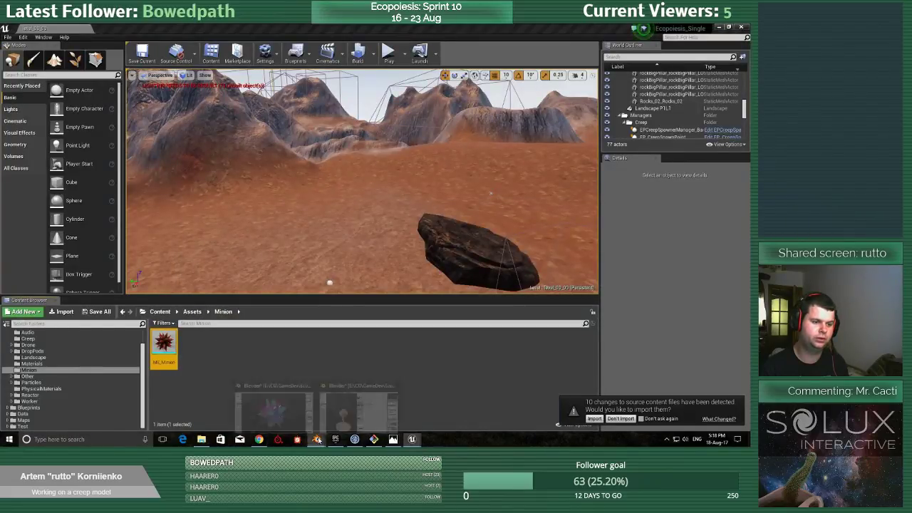
mouse_move(317, 440)
click(281, 353)
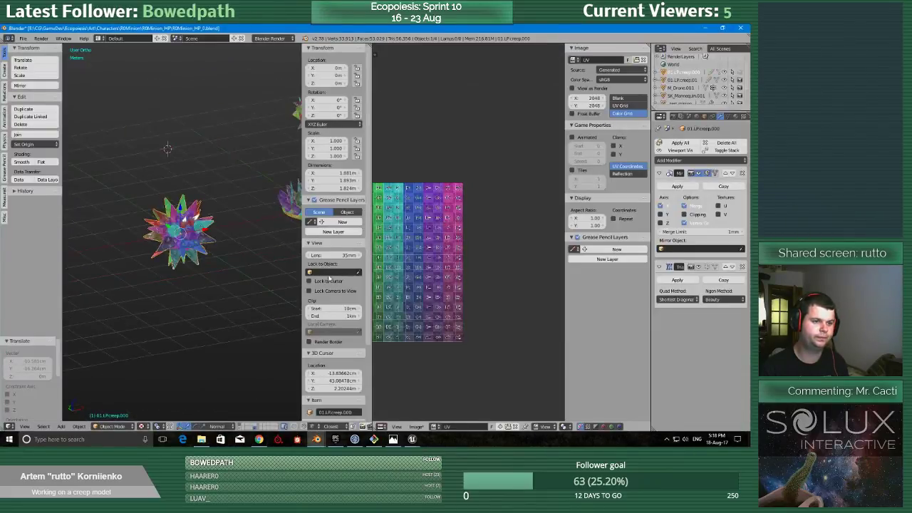
Examine the colour-grid texture on the mirrored spiked ball from several angles and up close.
scroll(334, 275, down, 1)
middle_drag(402, 265, 460, 261)
scroll(450, 265, down, 1)
scroll(269, 248, up, 6)
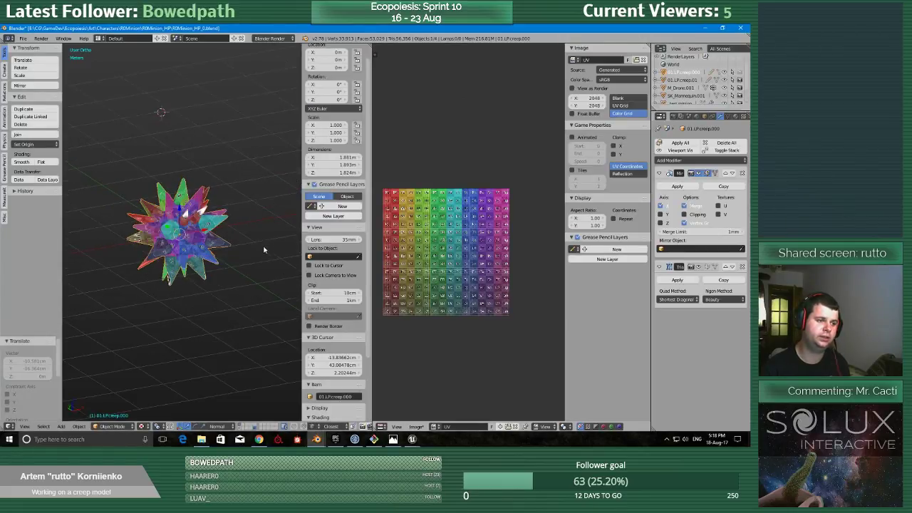
scroll(269, 249, down, 3)
middle_drag(230, 255, 198, 318)
scroll(238, 276, up, 5)
scroll(238, 276, down, 5)
scroll(197, 318, up, 4)
shift+middle_drag(94, 320, 84, 246)
scroll(164, 255, up, 2)
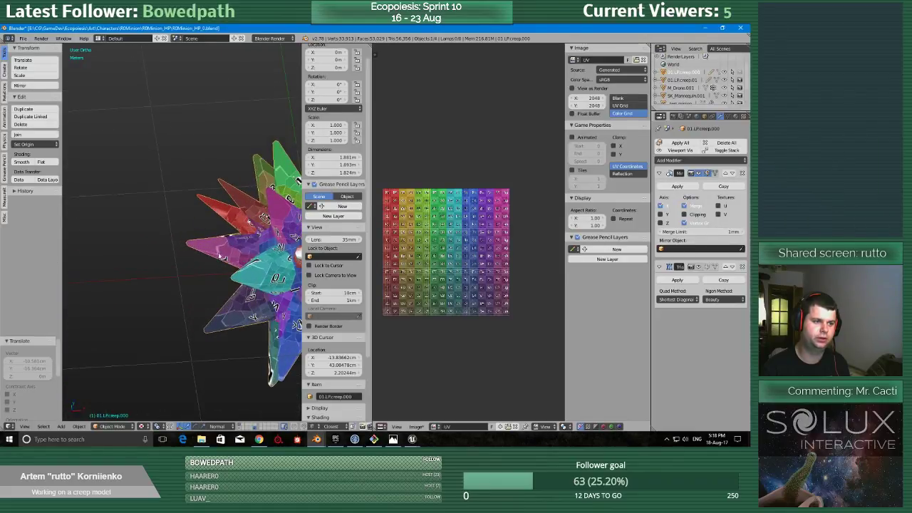
shift+middle_drag(296, 252, 155, 251)
scroll(158, 251, up, 2)
scroll(157, 250, down, 6)
Open the spiked ball in Edit Mode with the UV editor enlarged, and stack its largest octagonal islands together just outside the texture.
key(Tab)
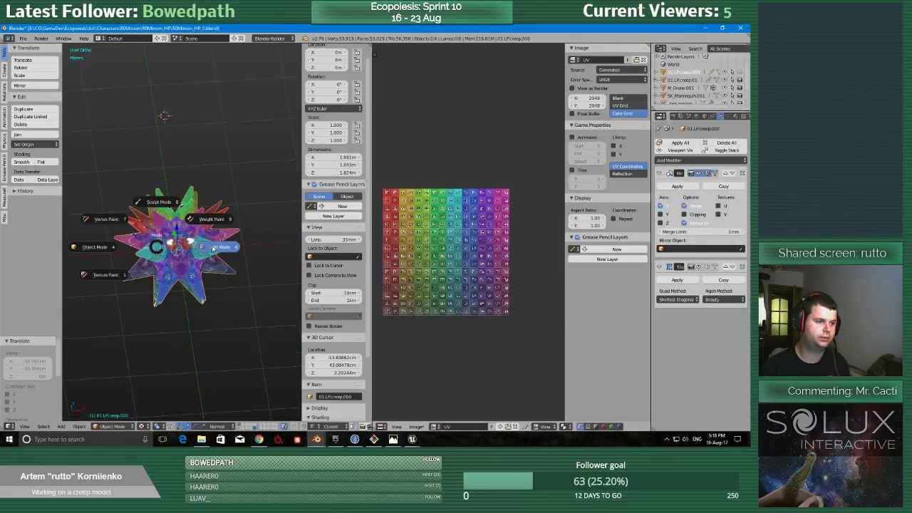
click(216, 247)
middle_drag(533, 235, 519, 236)
key(shift+space)
scroll(519, 236, up, 6)
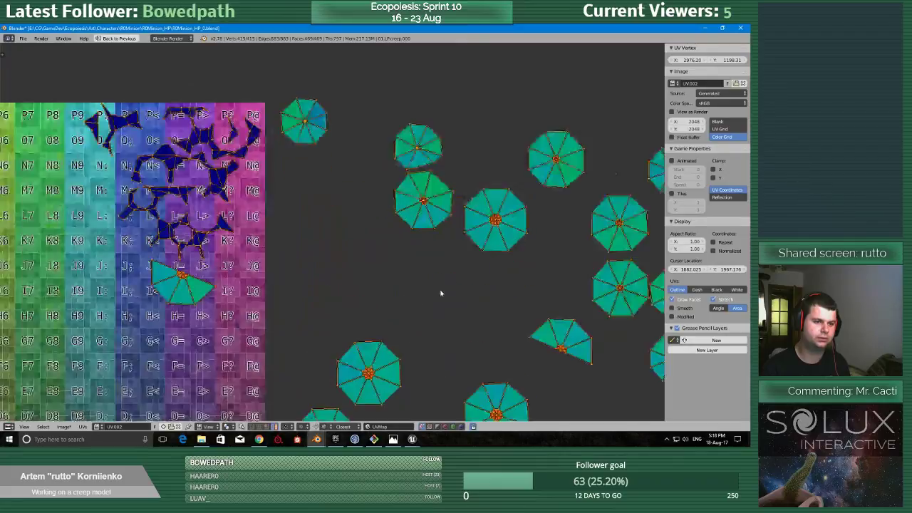
key(g)
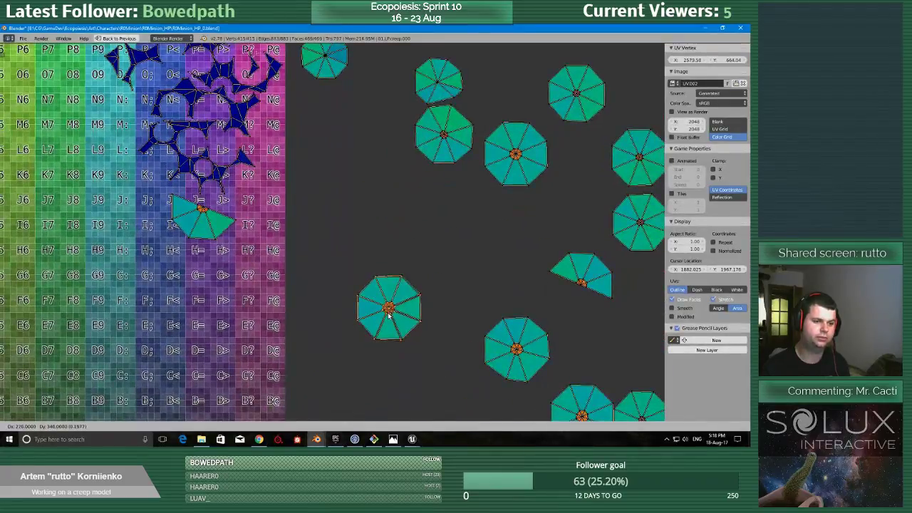
click(389, 314)
key(g)
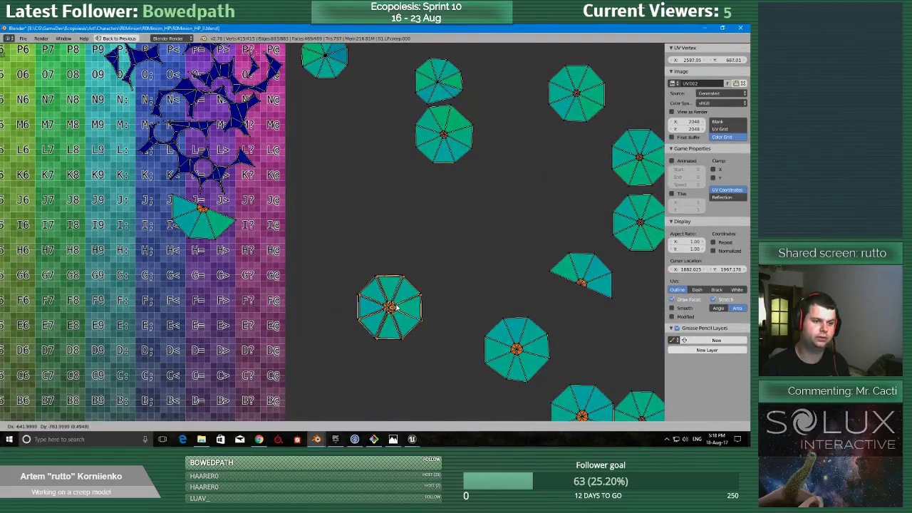
scroll(559, 179, down, 2)
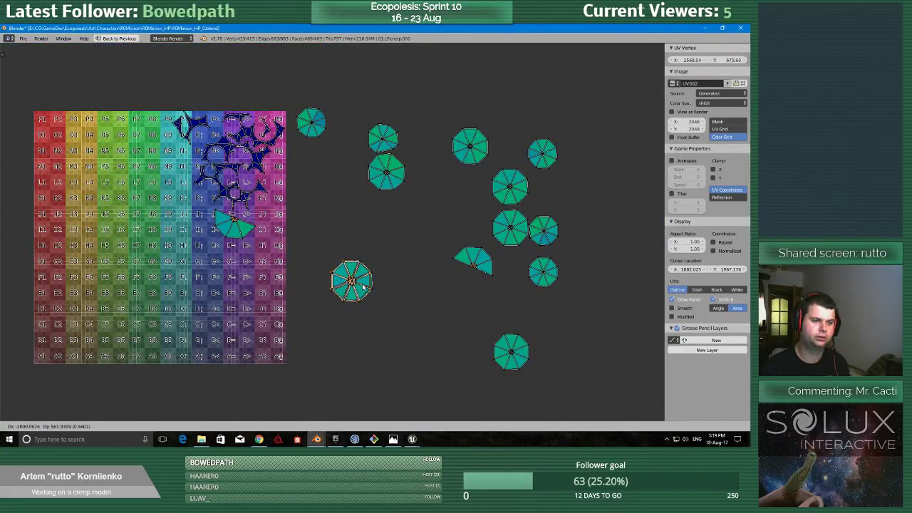
click(364, 286)
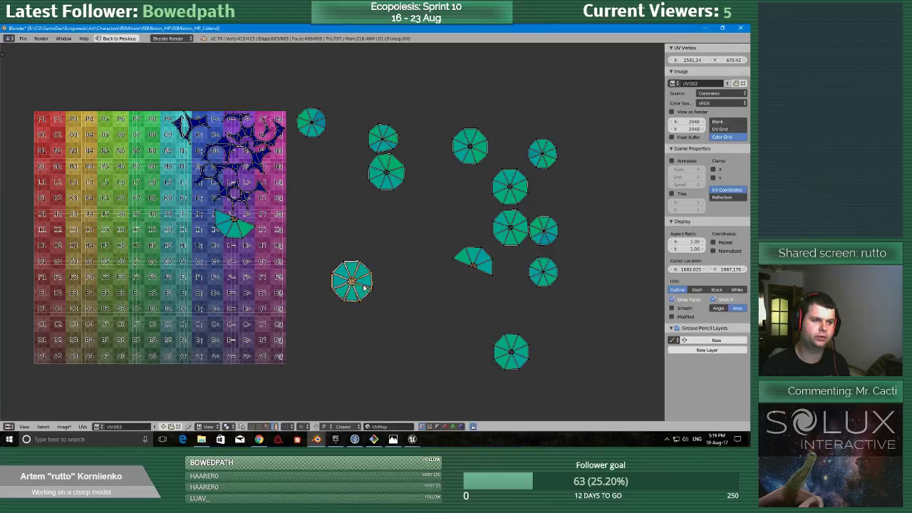
Stack the two medium octagonal islands from the middle of the outer group onto the lowest octagon.
right_click(516, 191)
key(g)
click(447, 230)
right_click(513, 229)
key(g)
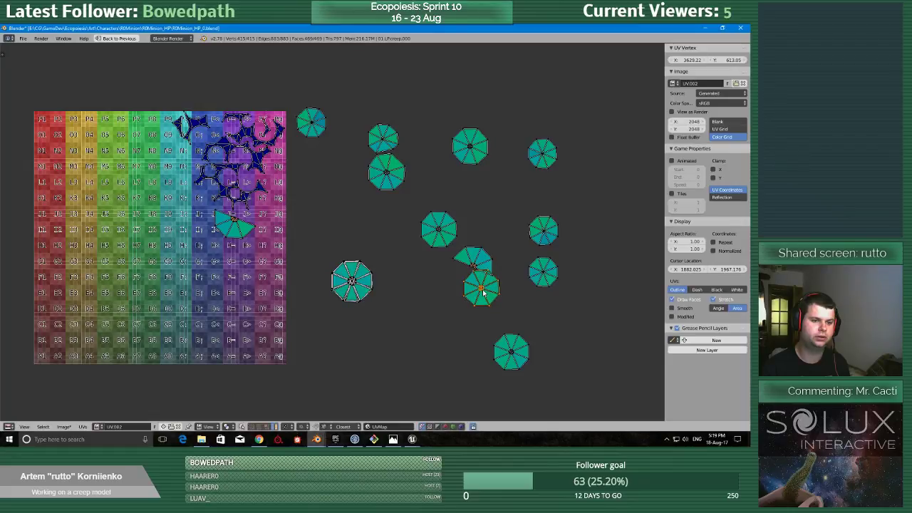
click(515, 359)
right_click(433, 217)
key(g)
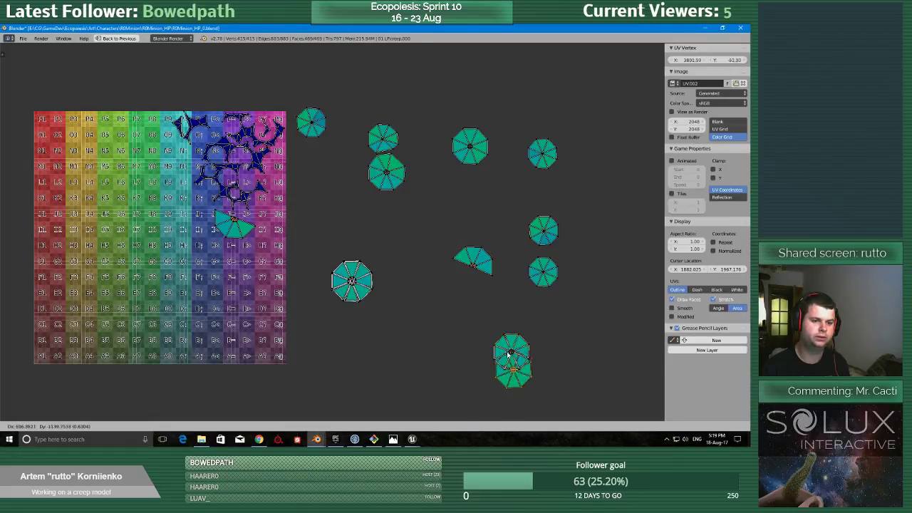
click(504, 340)
Add the two remaining medium octagonal islands from the upper area to the lowest octagon stack.
right_click(390, 156)
key(g)
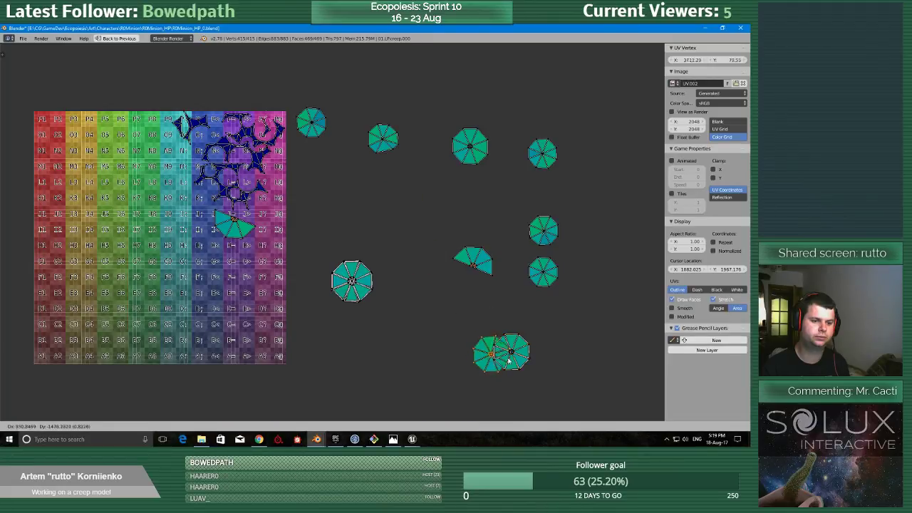
click(522, 360)
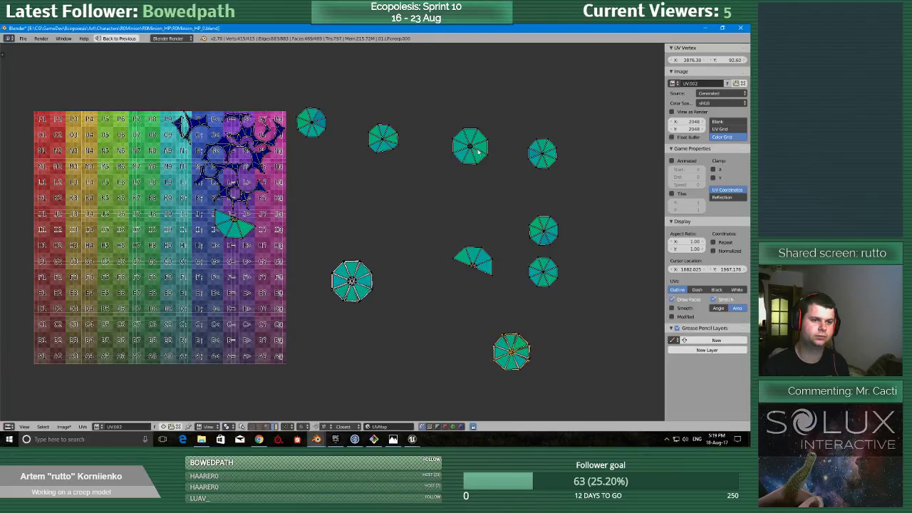
right_click(469, 143)
key(g)
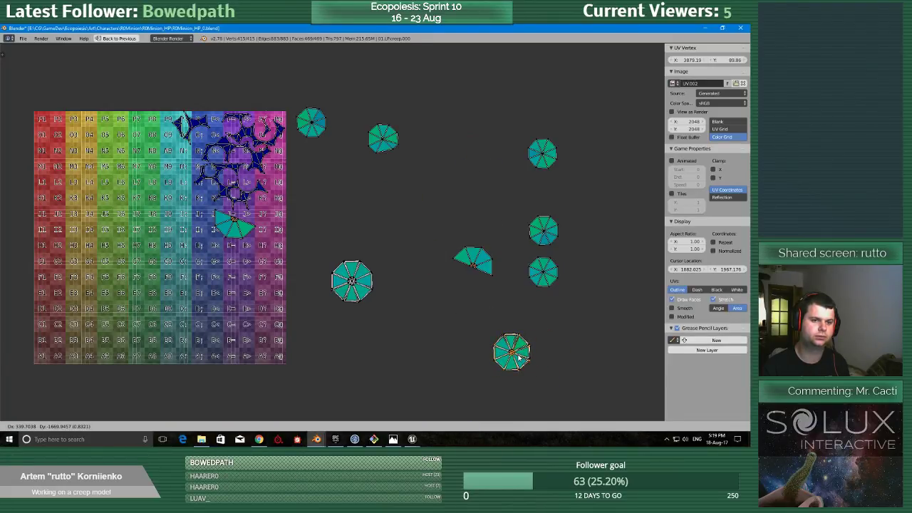
click(520, 358)
Take the half-octagon island out of the texture, rotate it 180° and stack it on the other half-octagon.
key(g)
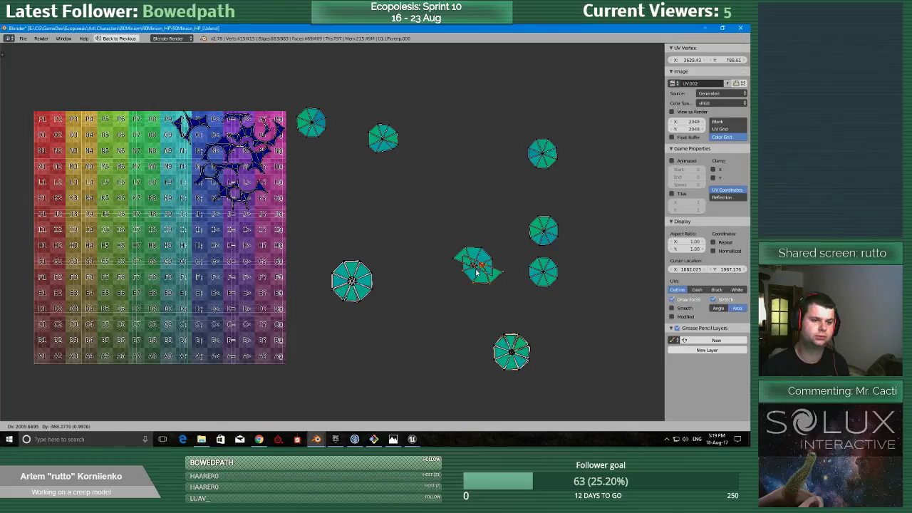
click(479, 298)
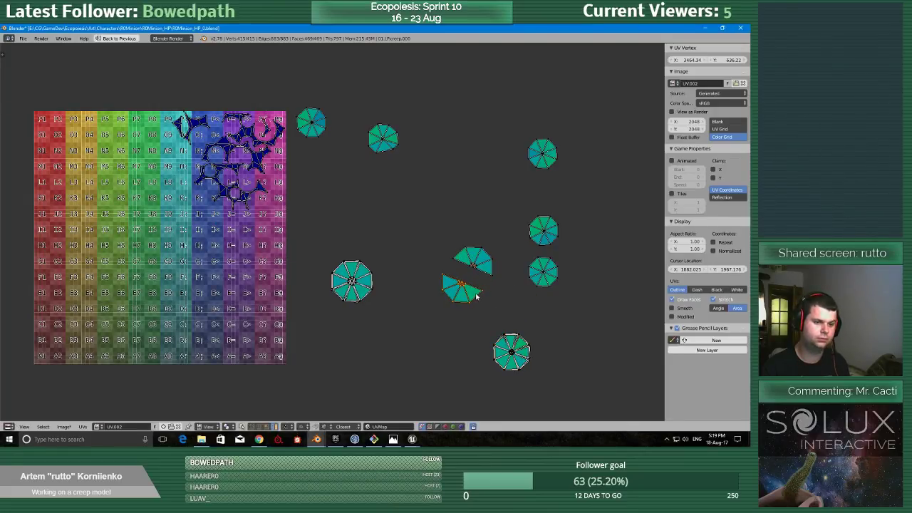
text(r1)
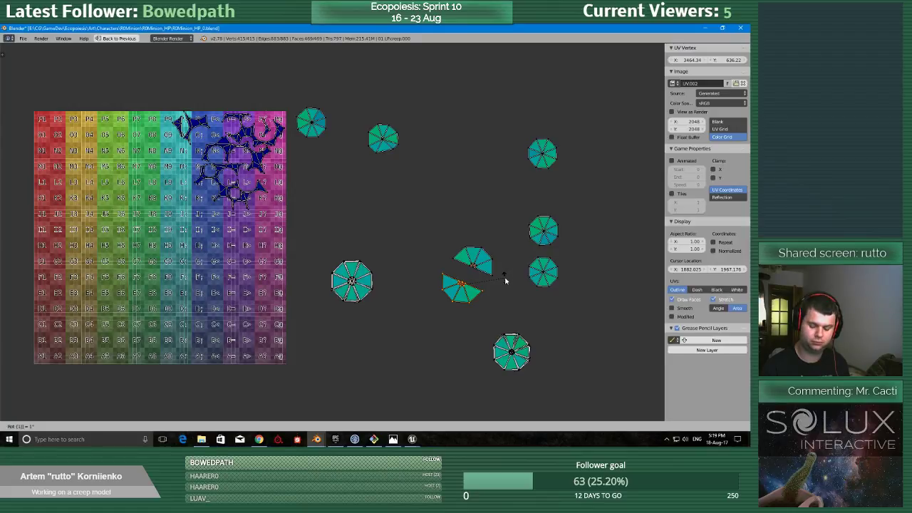
text(80)
key(Return)
key(g)
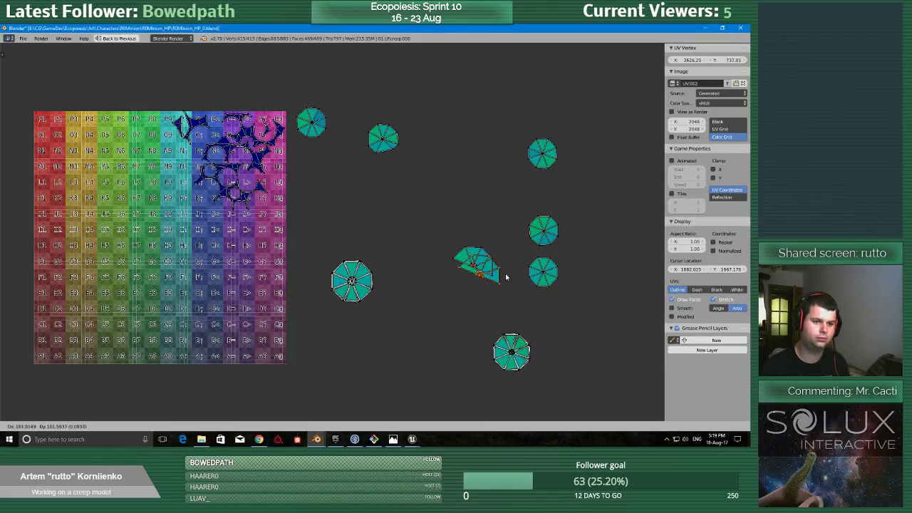
click(498, 271)
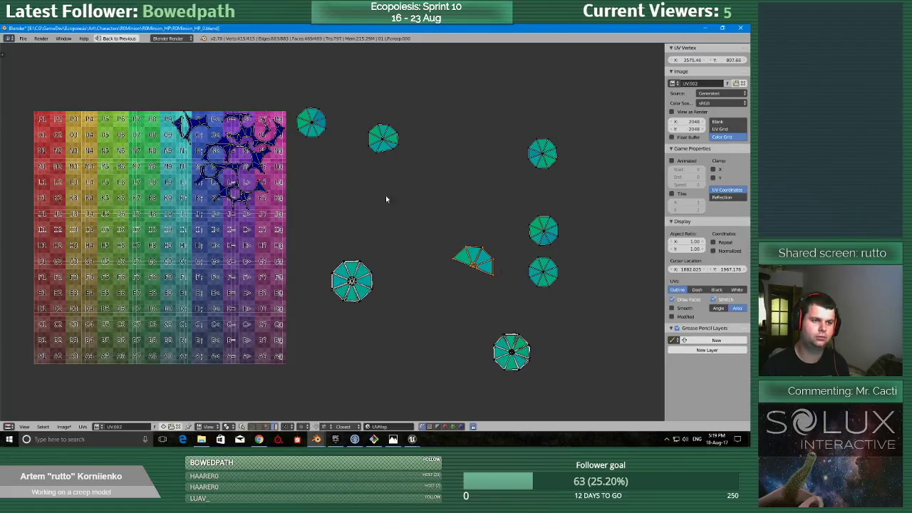
Stack the small octagonal islands onto the small octagon located outside the texture's upper edge area.
key(g)
click(396, 137)
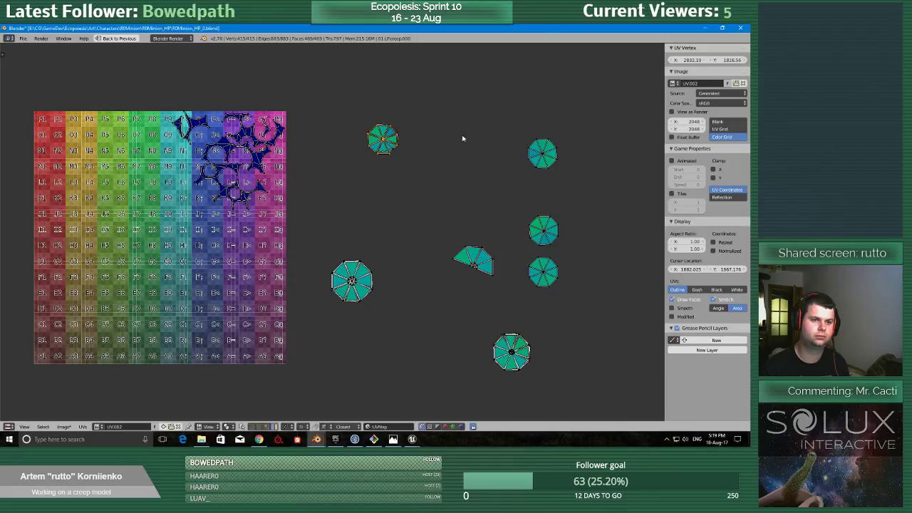
right_click(561, 148)
key(g)
click(390, 141)
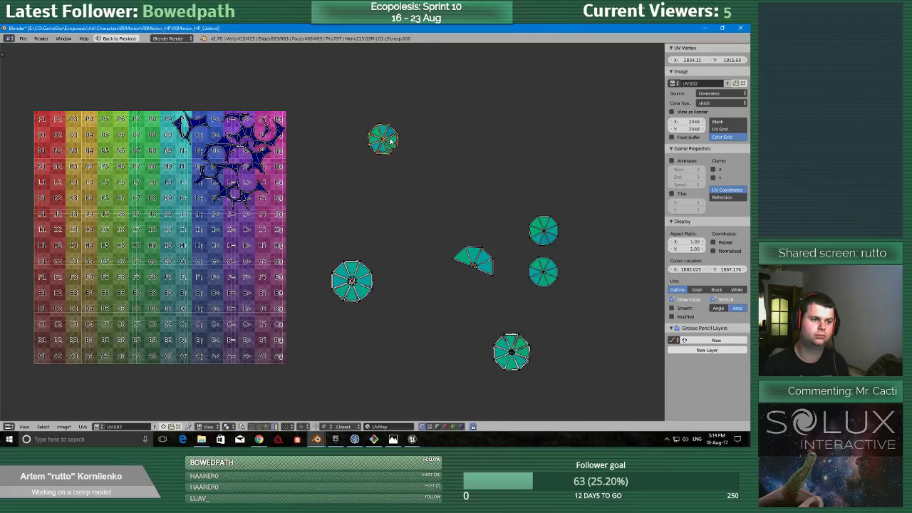
right_click(549, 231)
key(g)
click(388, 145)
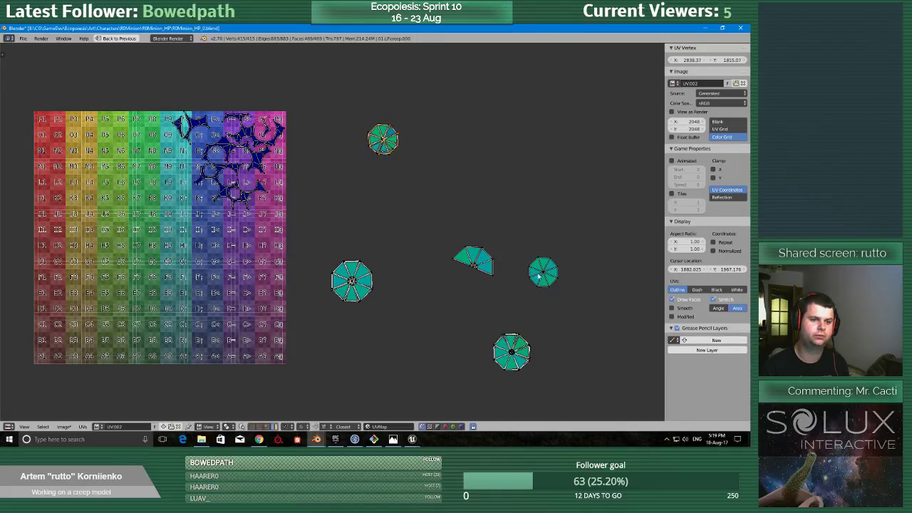
right_click(532, 271)
key(g)
click(391, 154)
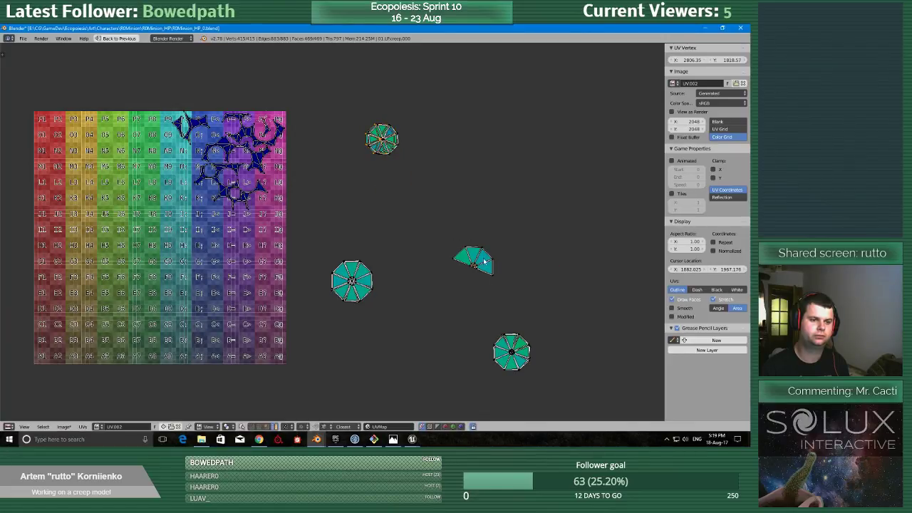
Leave Edit Mode, add the tall spiked model to the selection and start multi-object UV editing.
key(Tab)
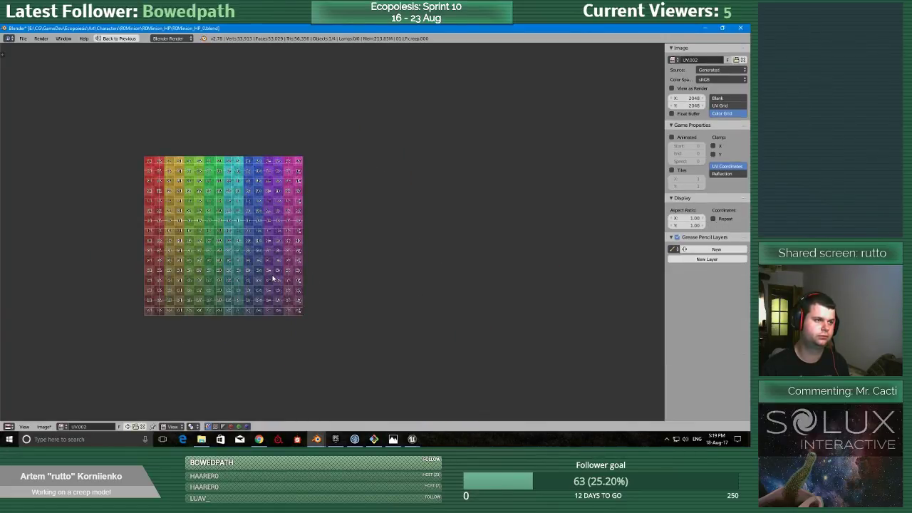
key(ctrl+Up)
scroll(235, 270, down, 3)
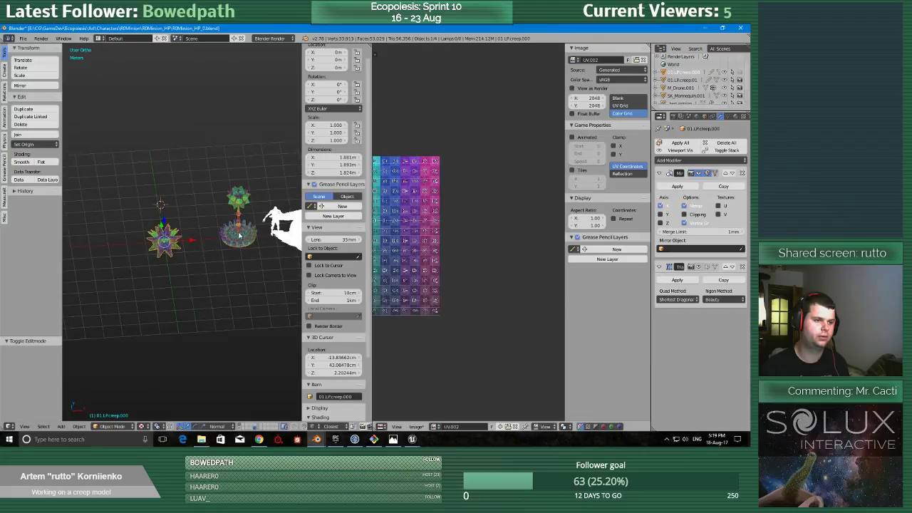
key(Tab)
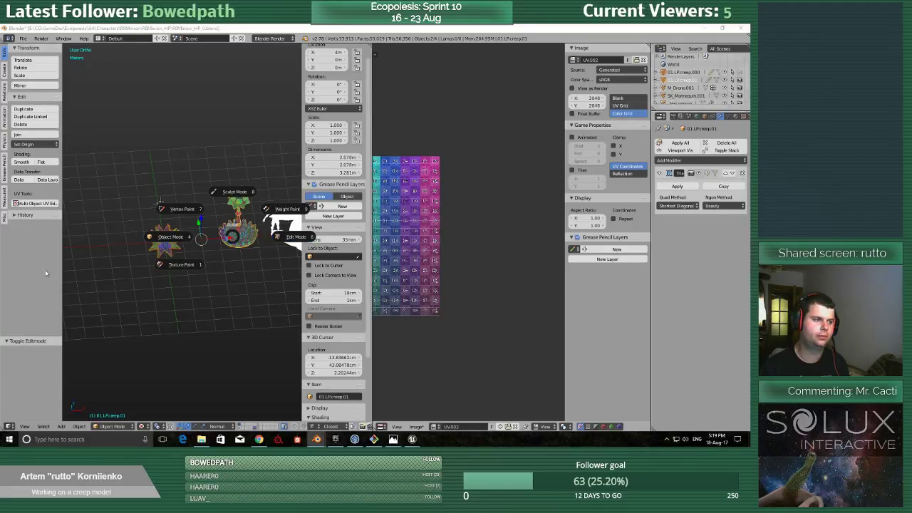
click(44, 204)
click(44, 203)
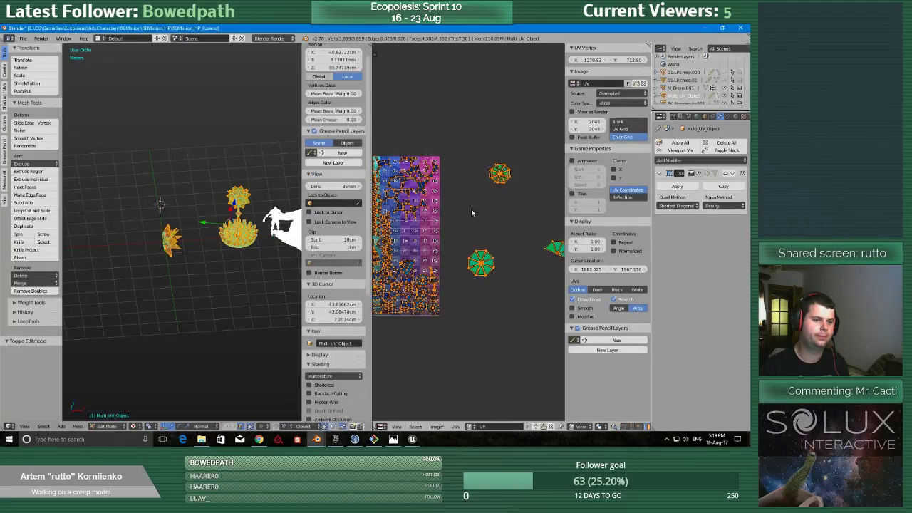
Enlarge the UV editor and move the large octagon stack into the texture's free area around cells G? and G@.
key(shift+space)
middle_drag(349, 220, 383, 236)
scroll(383, 238, up, 2)
key(a)
mouse_move(380, 258)
ctrl+mouse_down()
mouse_move(374, 346)
mouse_move(379, 290)
ctrl+mouse_up()
key(g)
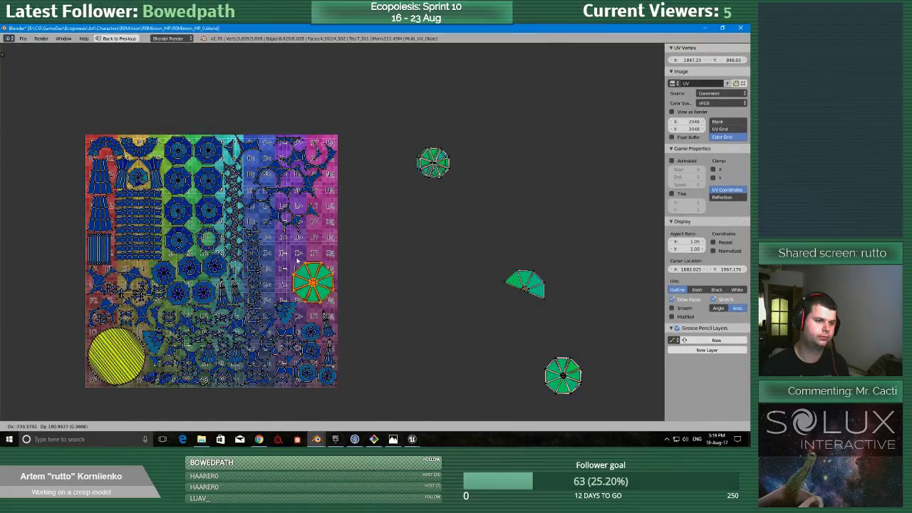
click(294, 258)
Move the medium octagon stack into the texture, above and to the left of the large octagon stack.
key(a)
mouse_move(501, 344)
ctrl+mouse_down()
mouse_move(482, 399)
mouse_move(526, 369)
ctrl+mouse_up()
key(g)
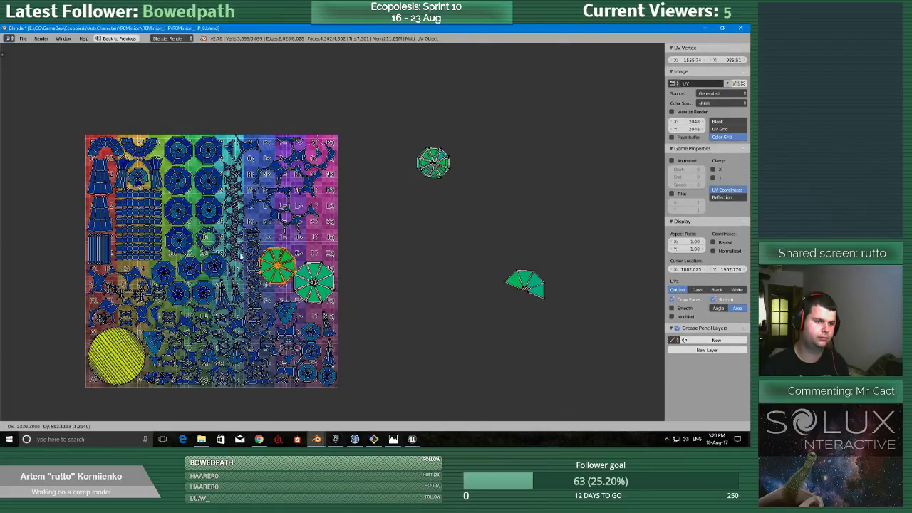
click(240, 258)
scroll(314, 216, up, 2)
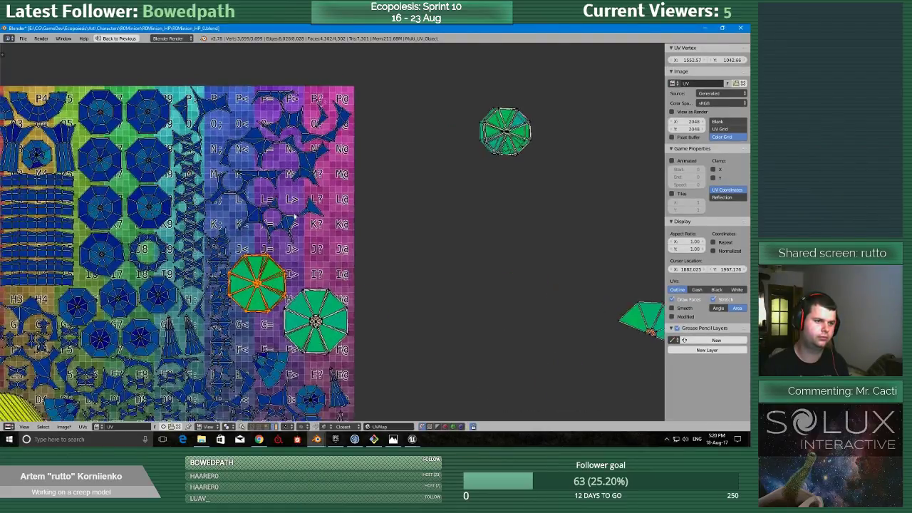
Move the small octagon stack into the texture's free area just above the large octagon stack.
middle_drag(473, 152, 489, 169)
key(a)
mouse_move(464, 118)
ctrl+mouse_down()
mouse_move(516, 218)
mouse_move(492, 221)
ctrl+mouse_up()
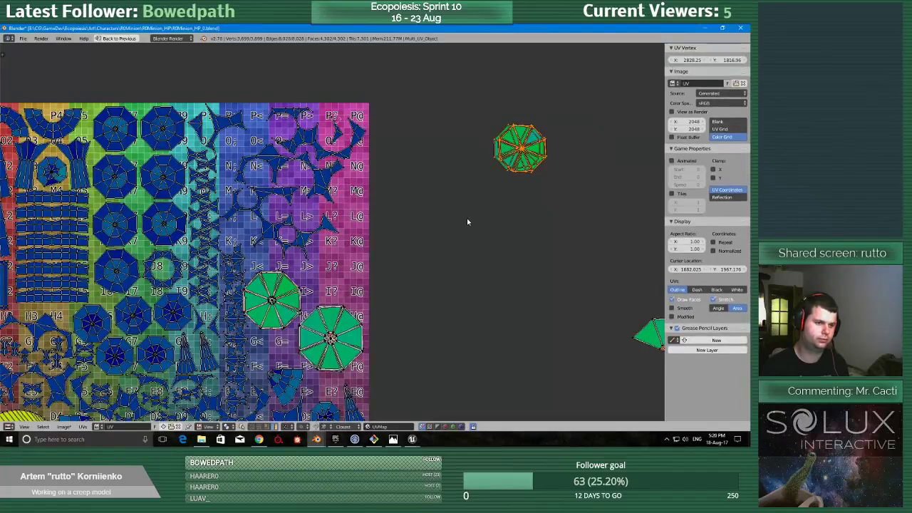
key(g)
click(287, 344)
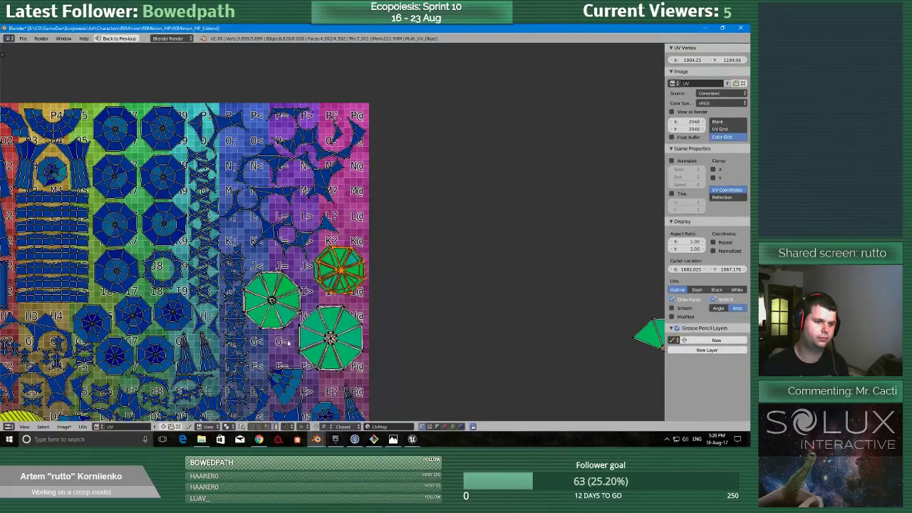
Move the small crescent island from cell O? to the gap near O;, and rotate the irregular strip island around P> by 180°.
scroll(314, 330, down, 3)
middle_drag(319, 195, 335, 265)
scroll(325, 287, up, 4)
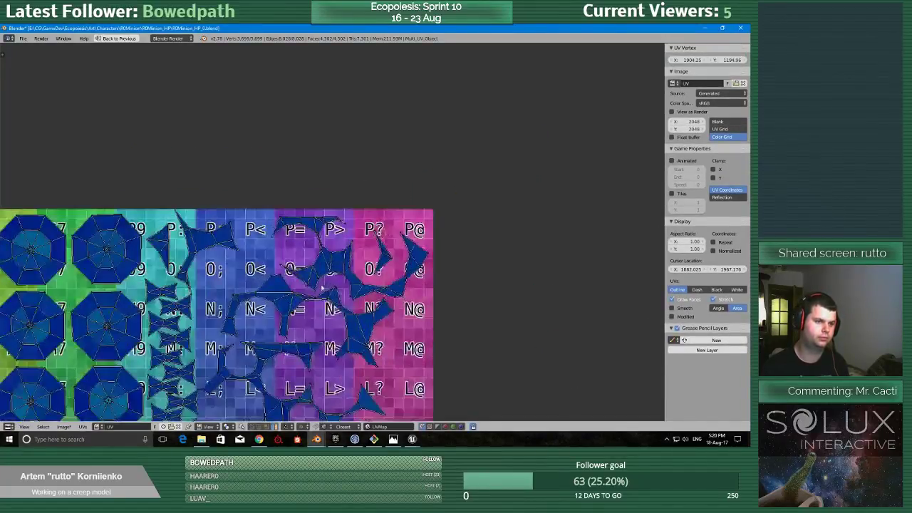
middle_drag(376, 302, 367, 251)
scroll(368, 232, down, 1)
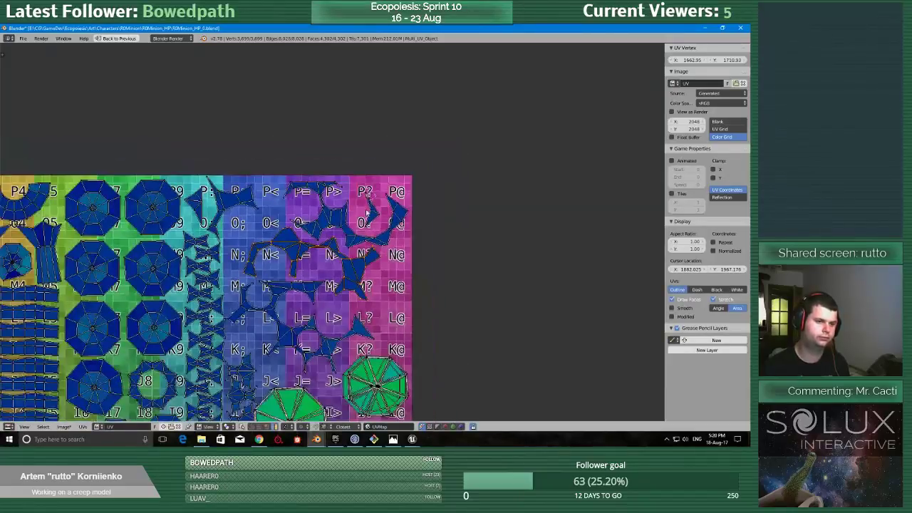
scroll(371, 253, down, 4)
scroll(370, 241, up, 2)
scroll(368, 240, up, 2)
right_click(238, 230)
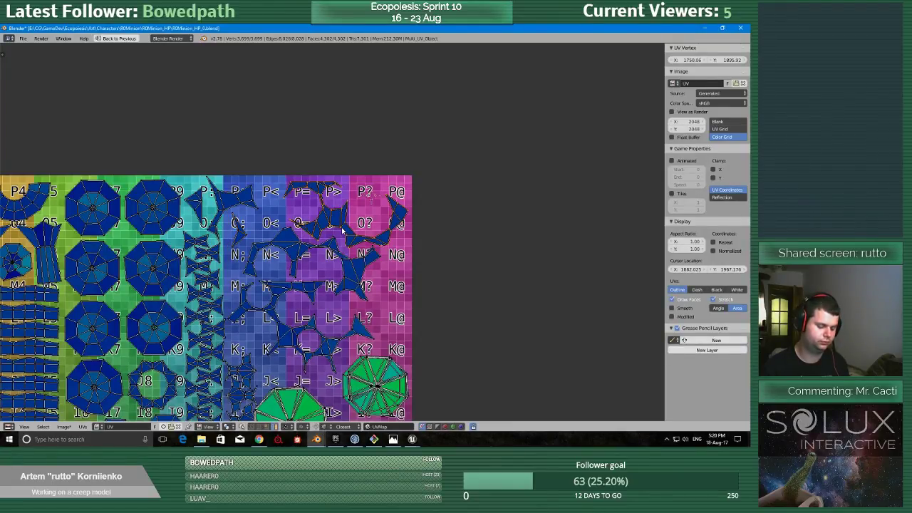
text(r180)
key(Return)
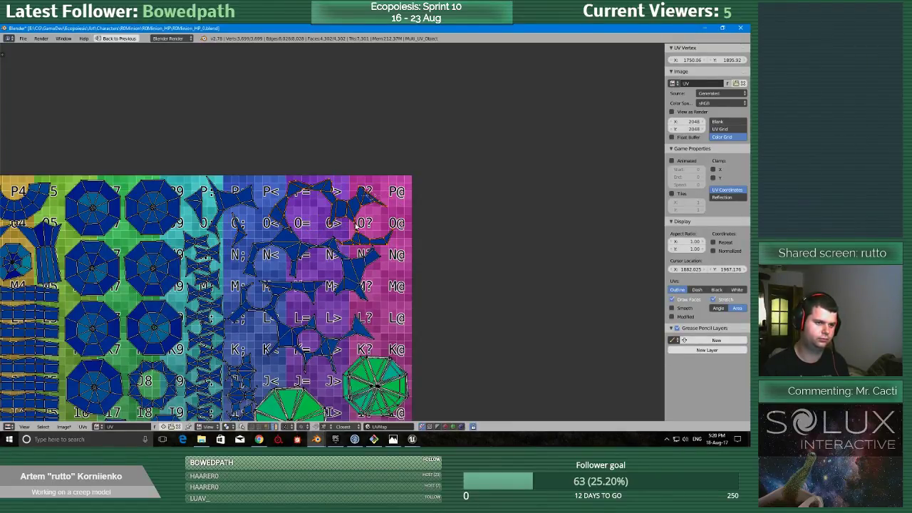
Set the selected irregular strip island aside outside the texture, and move the branching island from around L= up to cells N< through M?
key(g)
click(597, 216)
right_click(357, 327)
key(g)
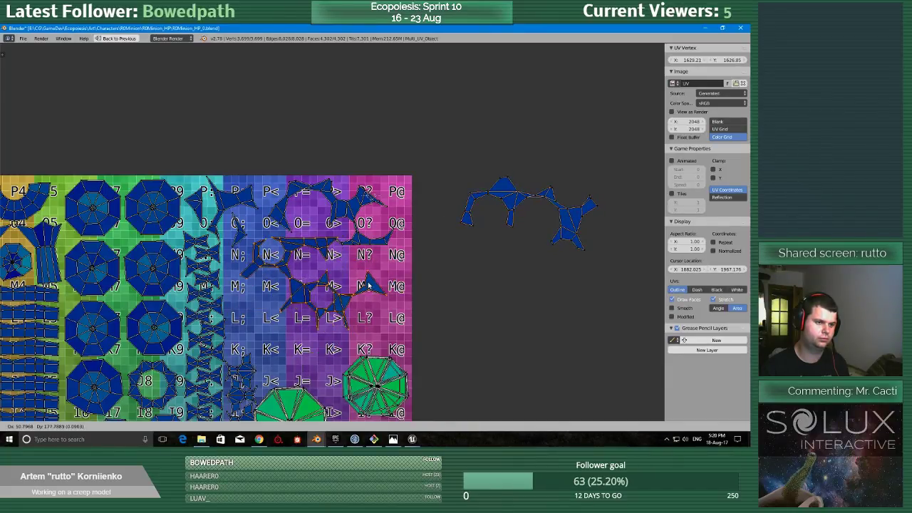
click(368, 277)
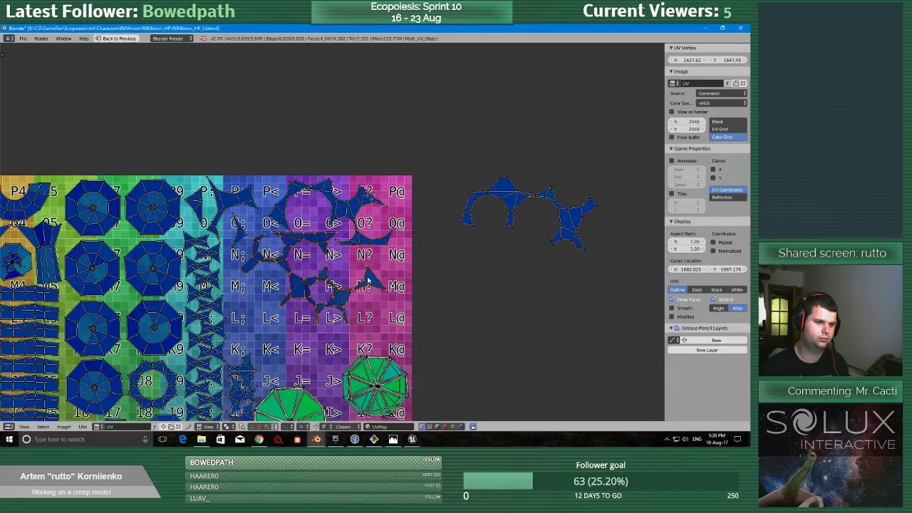
Move the irregular strip island back into the texture and rotate it to fit around cells M; to K=, beneath the branching island.
scroll(584, 382, down, 2)
middle_drag(587, 385, 593, 357)
scroll(422, 274, up, 2)
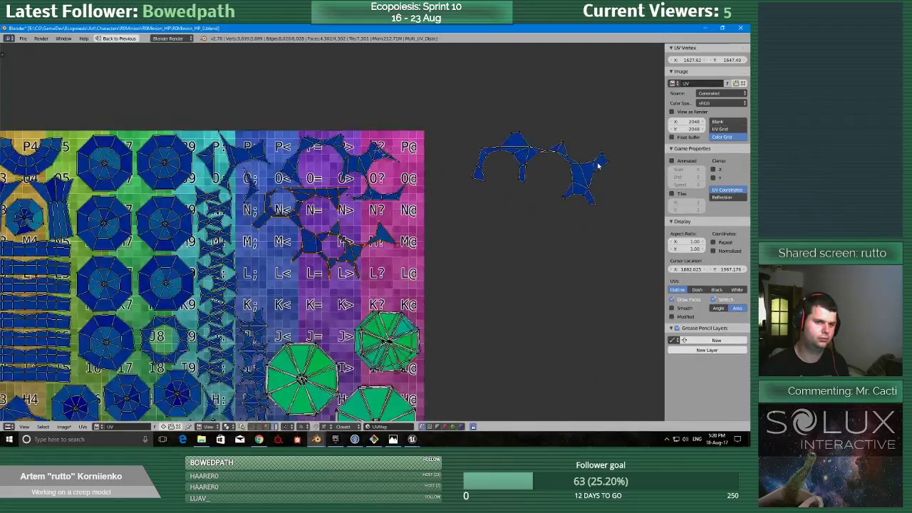
right_click(592, 165)
key(g)
click(351, 298)
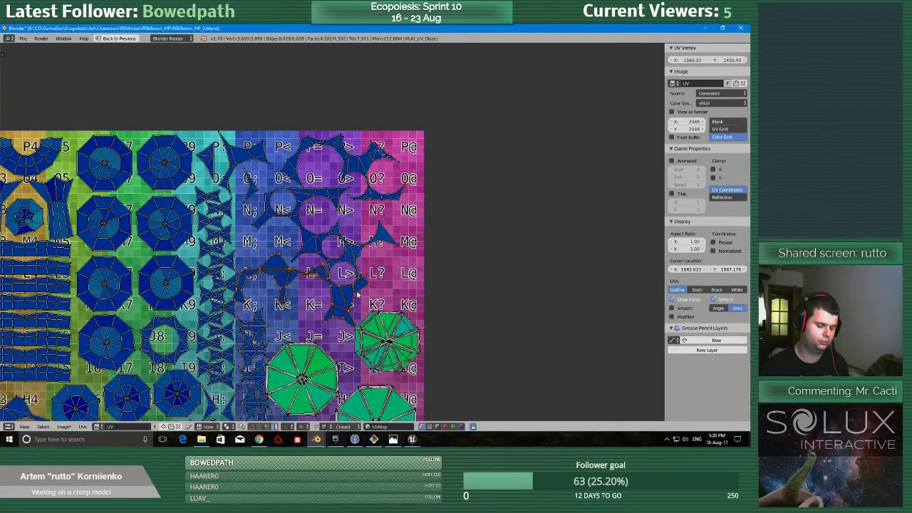
key(r)
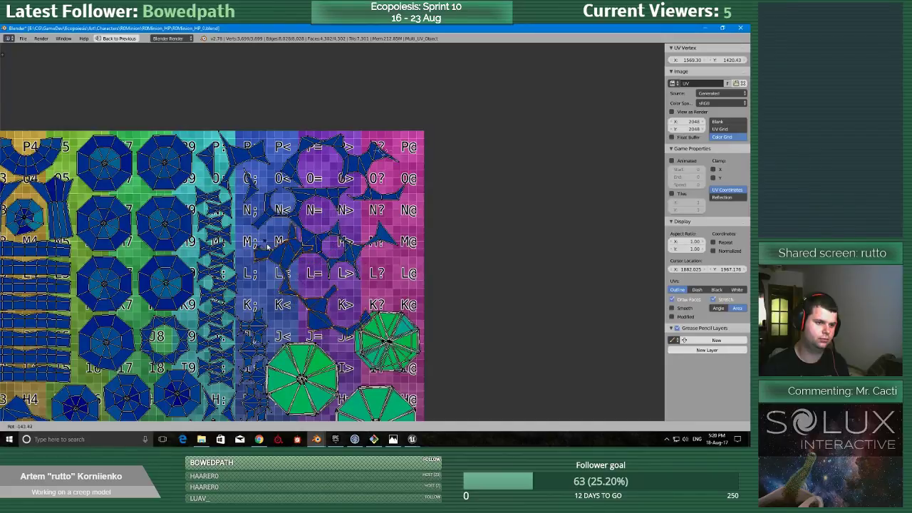
click(262, 248)
key(g)
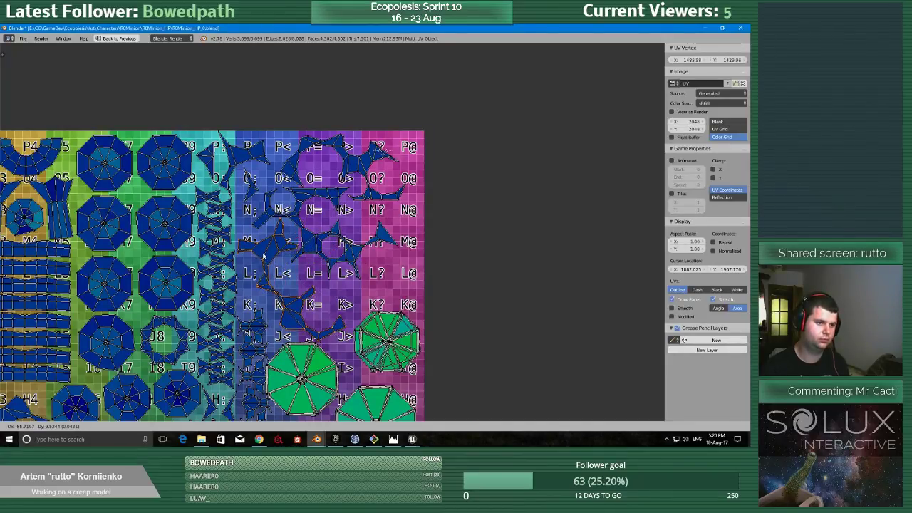
click(261, 258)
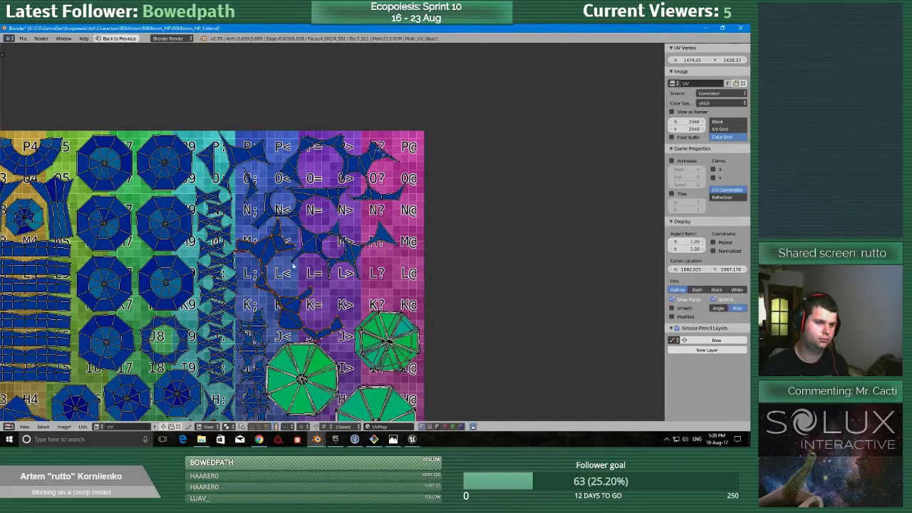
Move the half-octagon island from outside the texture to around L?, and rotate it to fit just above the small octagon stack.
scroll(486, 319, down, 2)
ctrl+drag(695, 373, 606, 386)
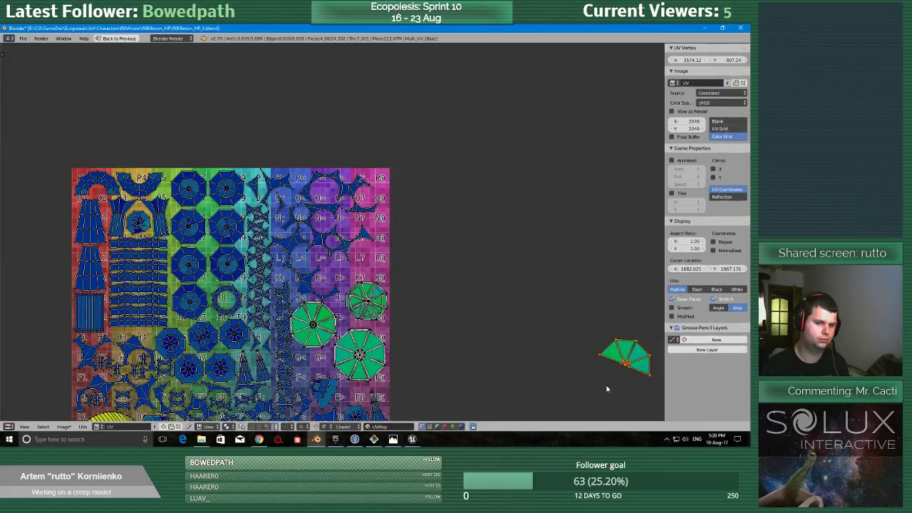
key(g)
click(349, 289)
scroll(353, 242, up, 5)
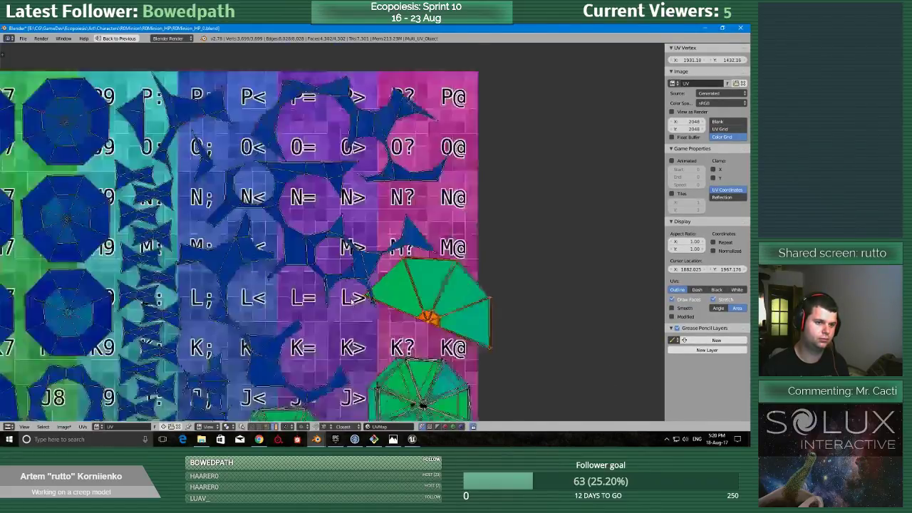
key(r)
click(538, 387)
key(g)
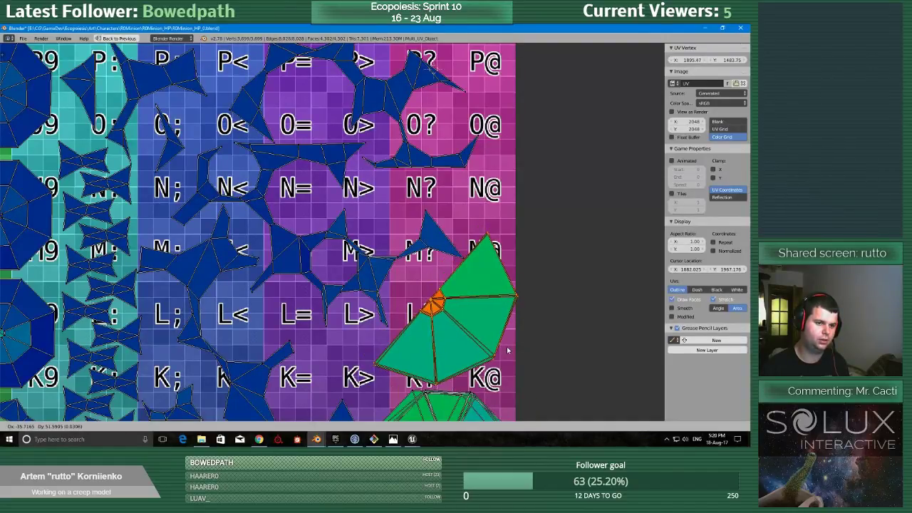
click(501, 352)
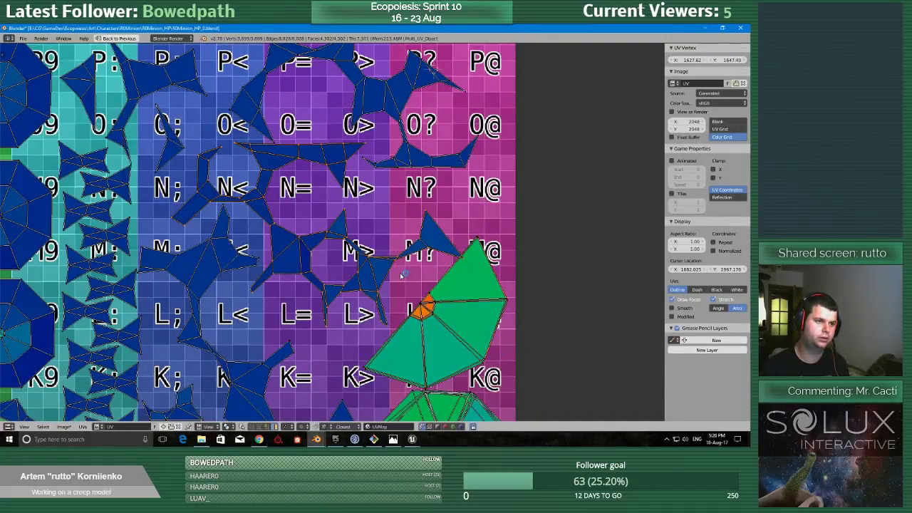
scroll(397, 274, down, 3)
scroll(367, 282, up, 2)
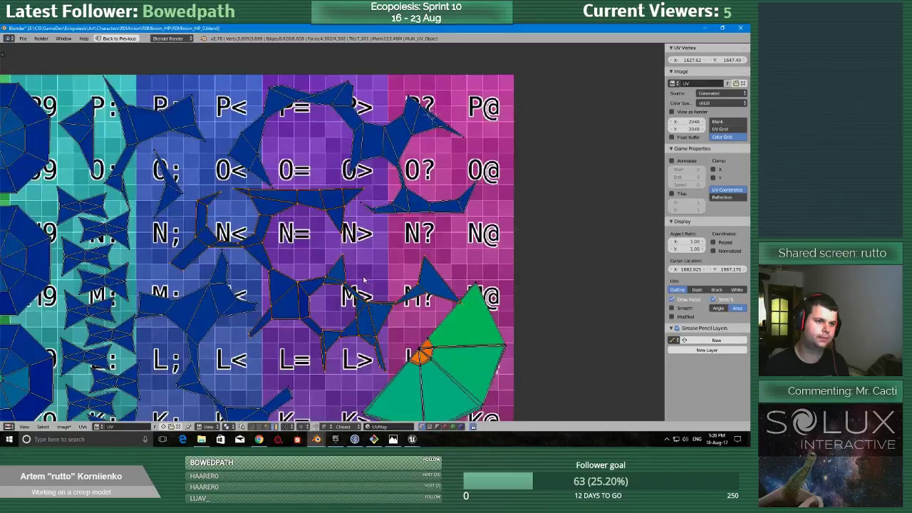
scroll(366, 283, down, 3)
scroll(366, 281, up, 2)
scroll(360, 264, down, 3)
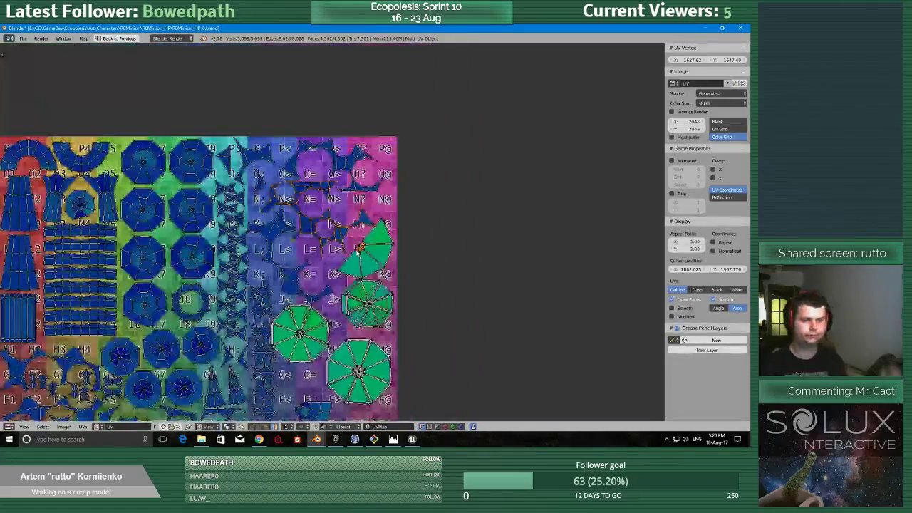
scroll(360, 250, down, 2)
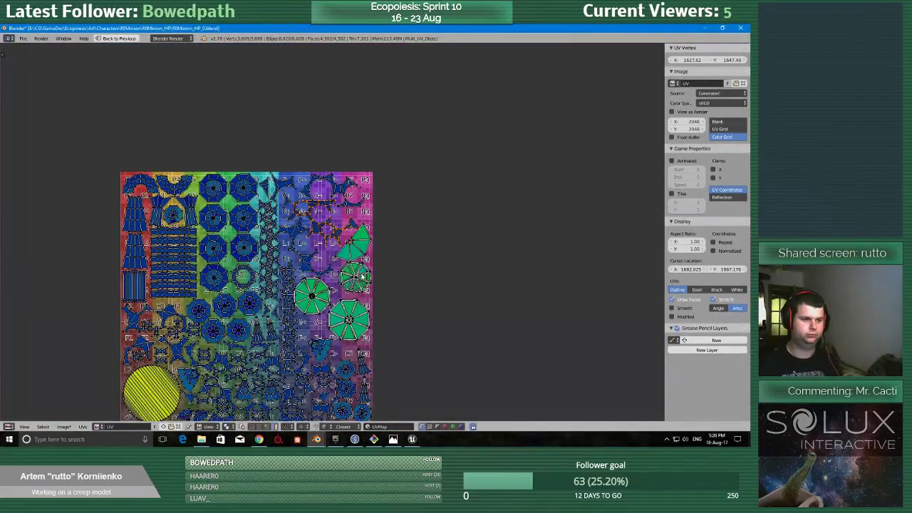
Enlarge the 3D view, switch to edge selection, and mark the short edge beside the M= patch between the spikes as a seam.
key(ctrl+space)
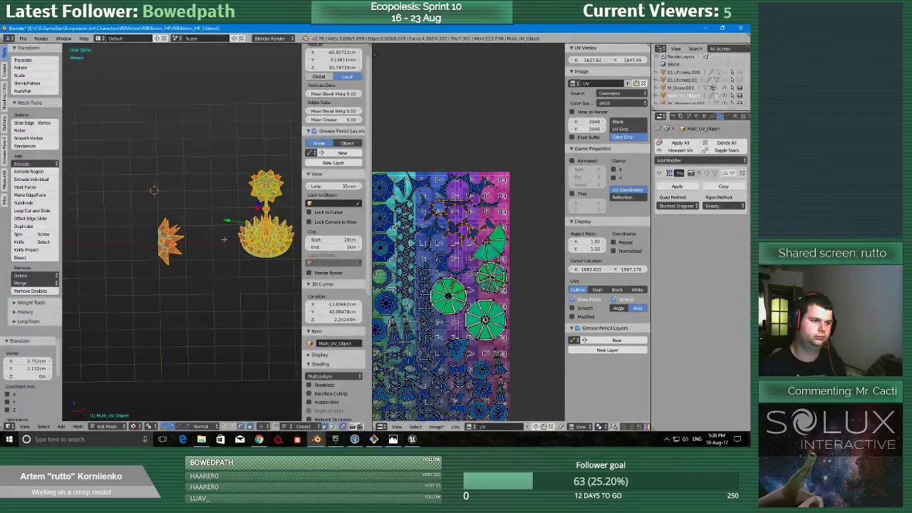
middle_drag(285, 215, 258, 214)
key(shift+space)
scroll(252, 262, up, 6)
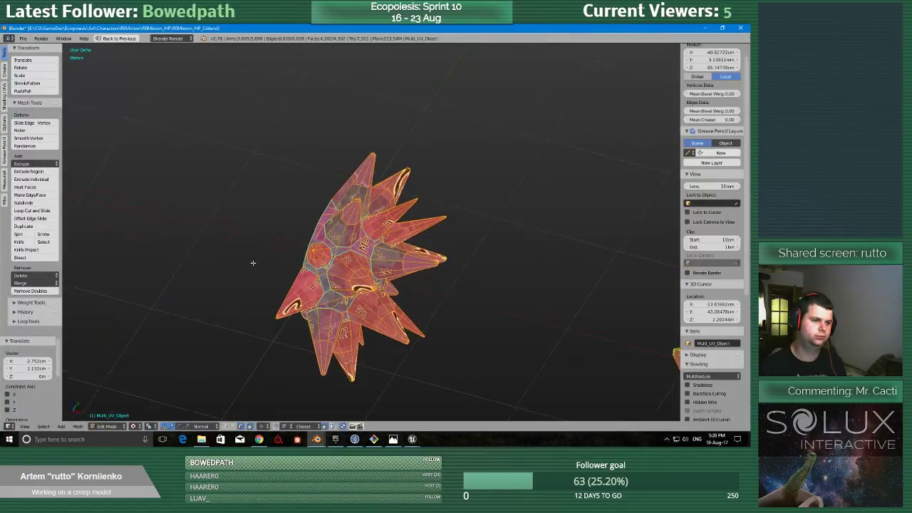
middle_drag(257, 263, 332, 235)
right_click(424, 291)
scroll(333, 238, up, 4)
key(ctrl+Tab)
click(349, 268)
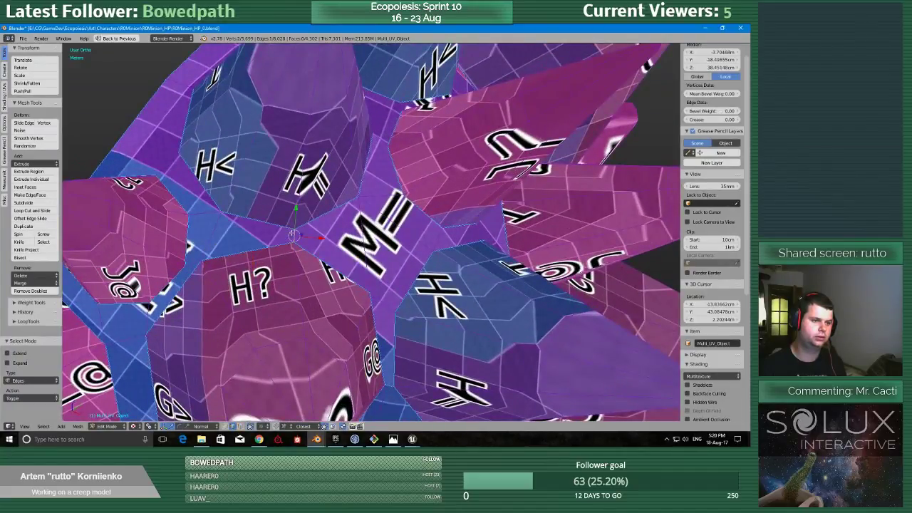
scroll(370, 232, down, 2)
click(291, 265)
Mark further seams across the narrow surface strips between the spikes on the upper part of the creep ball.
scroll(292, 266, down, 4)
middle_drag(291, 266, 165, 221)
scroll(165, 221, up, 6)
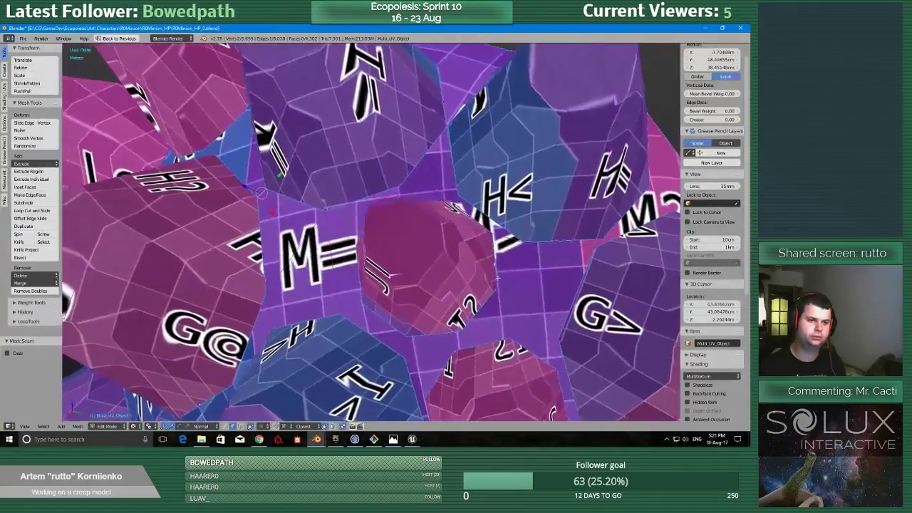
click(449, 211)
middle_drag(449, 211, 430, 275)
middle_drag(488, 265, 492, 268)
scroll(466, 273, up, 3)
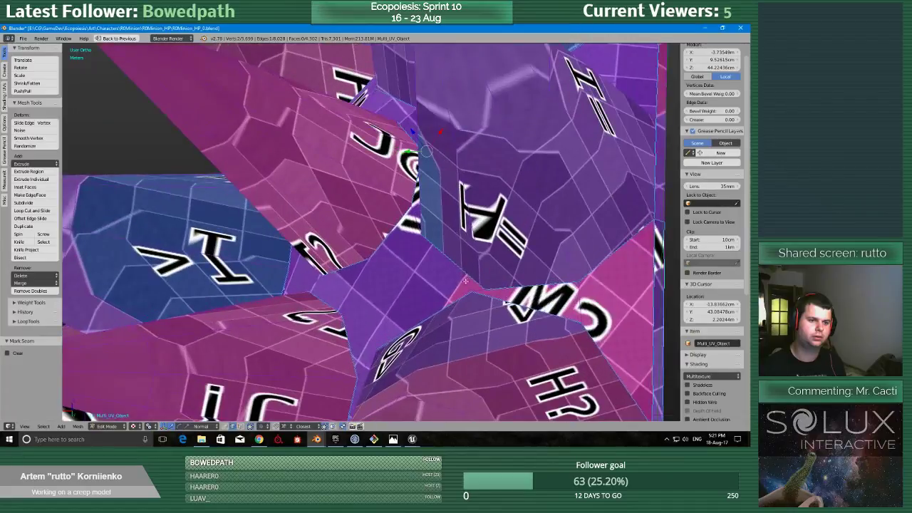
click(446, 286)
middle_drag(474, 288, 477, 290)
middle_drag(404, 288, 388, 236)
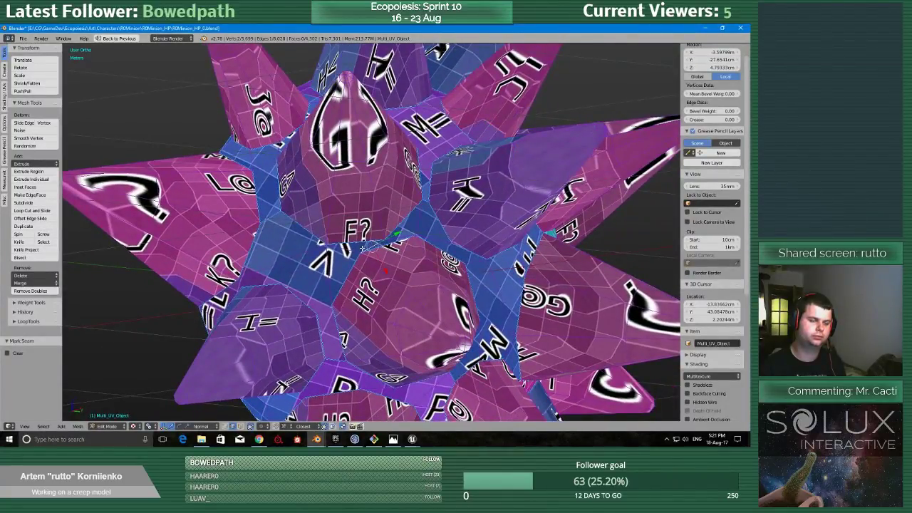
Mark seams across the narrow surface strips between the F? and H? spikes and around the rest of the creep ball.
middle_drag(356, 264, 231, 257)
middle_drag(434, 285, 526, 249)
key(ctrl+s)
middle_drag(489, 310, 377, 247)
middle_drag(425, 279, 402, 273)
scroll(491, 331, down, 9)
key(ctrl+s)
scroll(425, 294, down, 2)
Try to unwrap the entire multi-object mesh, check the layout in the UV editor, and undo the unwrap.
key(a)
key(a)
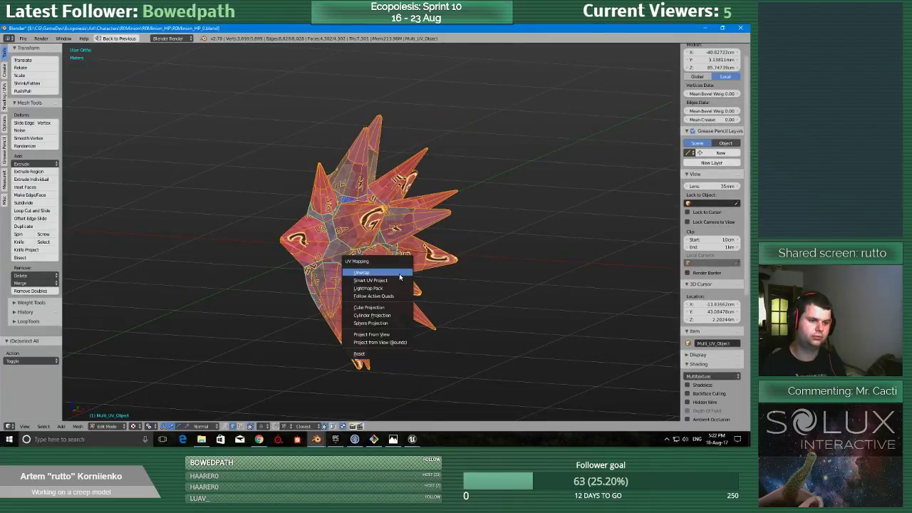
key(shift+space)
scroll(460, 314, down, 1)
middle_drag(460, 317, 525, 267)
scroll(511, 275, down, 1)
key(shift+space)
middle_drag(383, 279, 401, 285)
key(shift+space)
scroll(285, 290, down, 3)
scroll(311, 290, down, 1)
scroll(249, 285, down, 2)
key(ctrl+z)
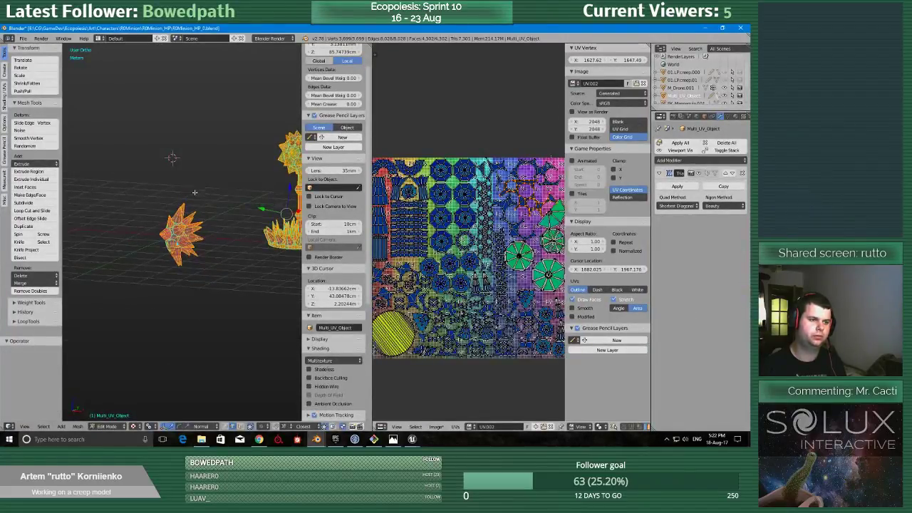
Finish the multi-object UV editing and open the creep ball 01.LPcreep.000 in Edit Mode.
middle_drag(194, 191, 187, 198)
key(Tab)
right_click(159, 220)
key(Tab)
click(216, 218)
scroll(216, 218, up, 10)
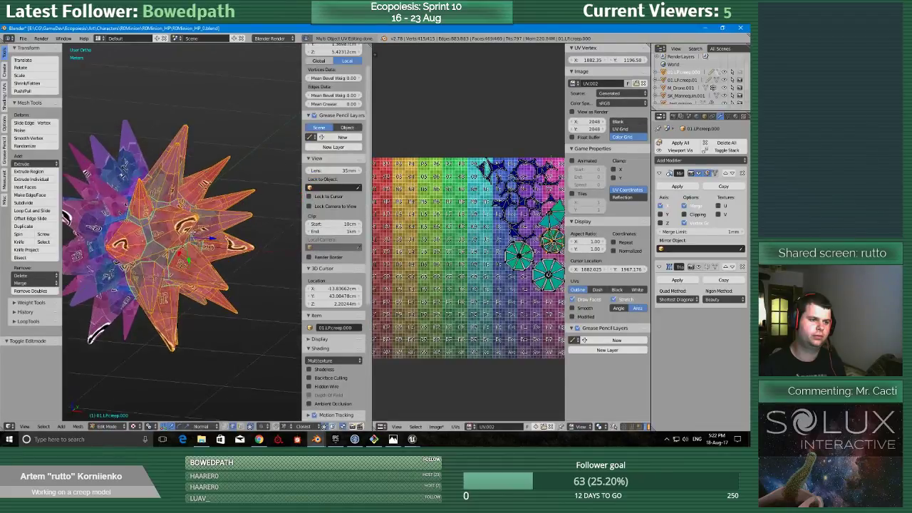
key(Tab)
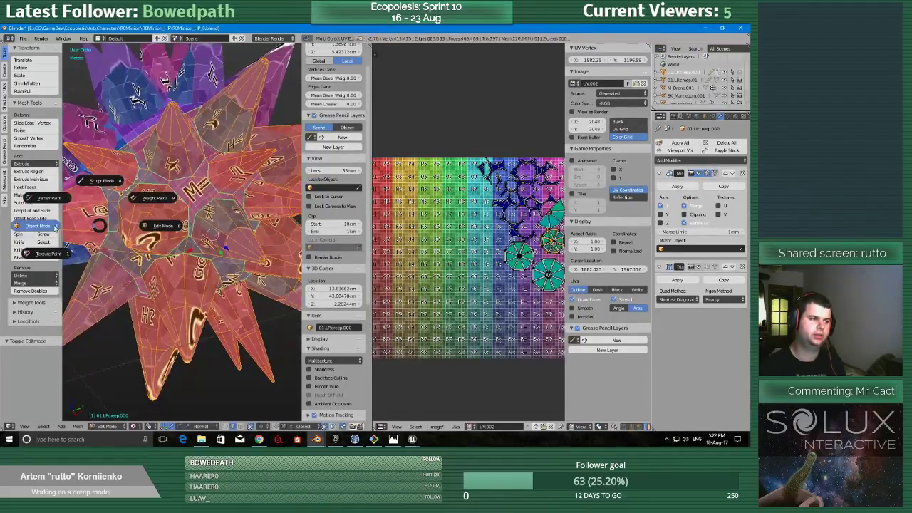
click(12, 210)
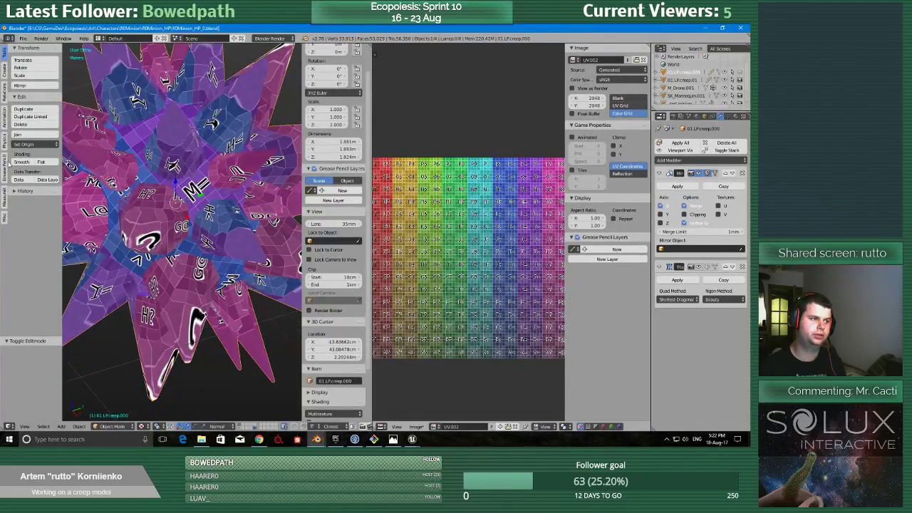
scroll(158, 202, down, 5)
key(Tab)
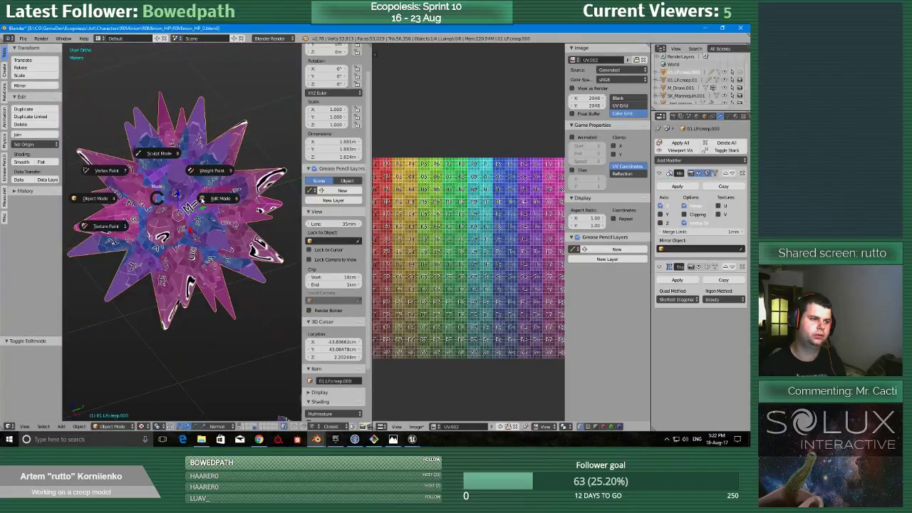
click(209, 200)
middle_drag(188, 198, 178, 198)
Enlarge the 3D view and mark seams on the creep ball's short edges between the J? and H? spikes and beside the M= patch.
scroll(178, 198, up, 5)
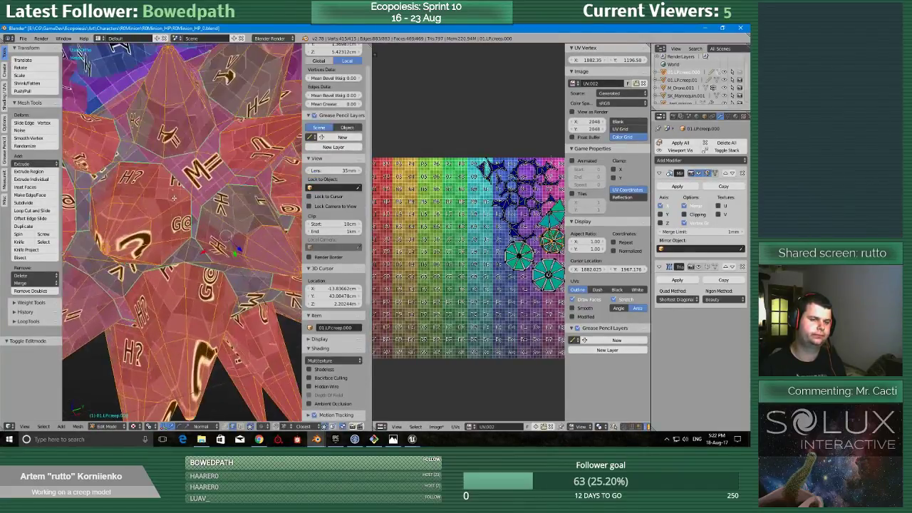
key(shift+space)
middle_drag(292, 171, 328, 64)
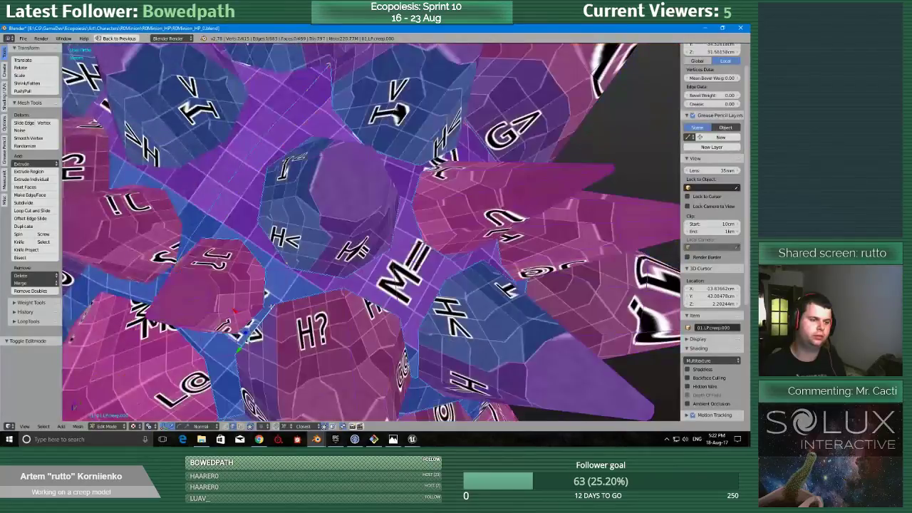
key(ctrl+e)
click(264, 287)
middle_drag(264, 287, 285, 239)
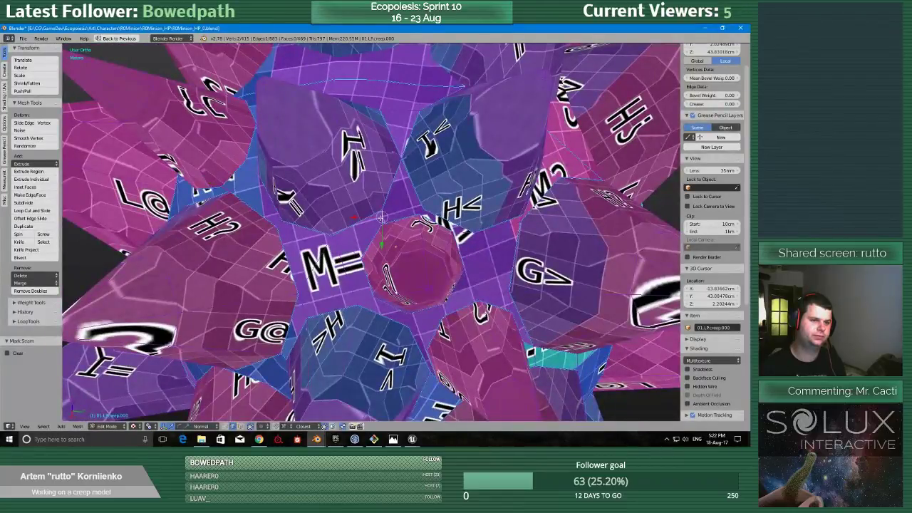
middle_drag(501, 273, 475, 277)
click(513, 266)
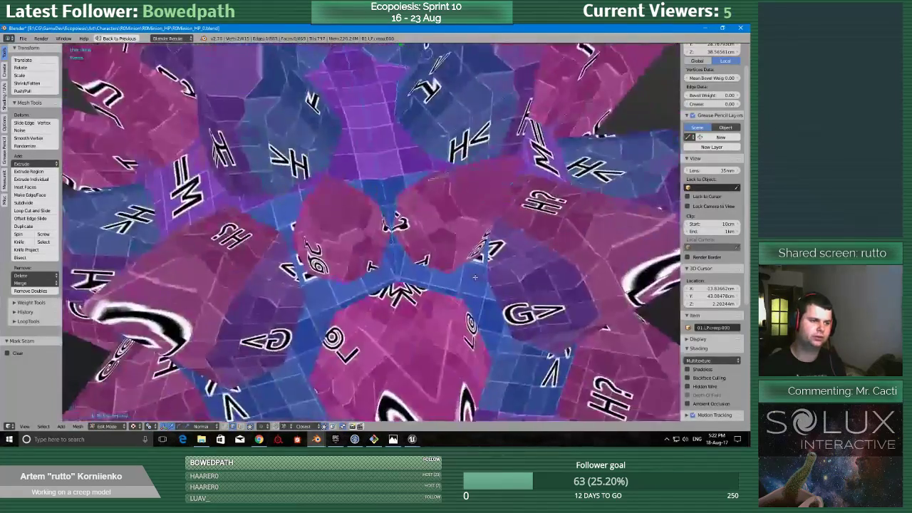
Mark seams across the purple P patches between the H? and G> spikes and on the strip beside the I= spike.
scroll(474, 277, down, 5)
key(shift+space)
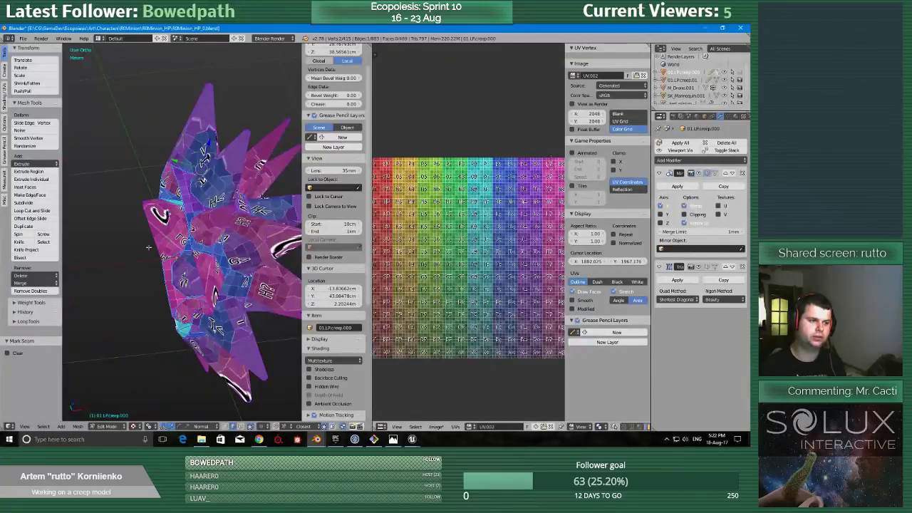
key(shift+space)
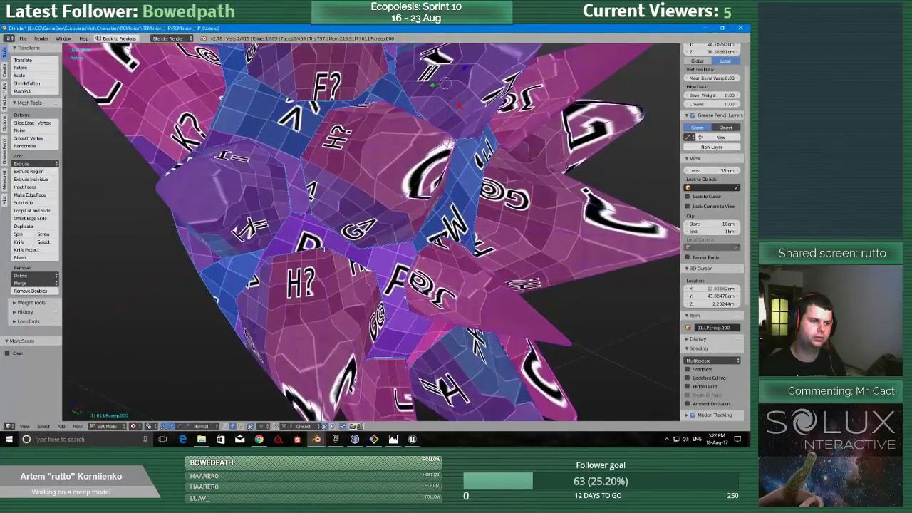
mouse_move(322, 260)
middle_down()
mouse_move(330, 247)
mouse_move(315, 255)
middle_up()
scroll(315, 255, up, 1)
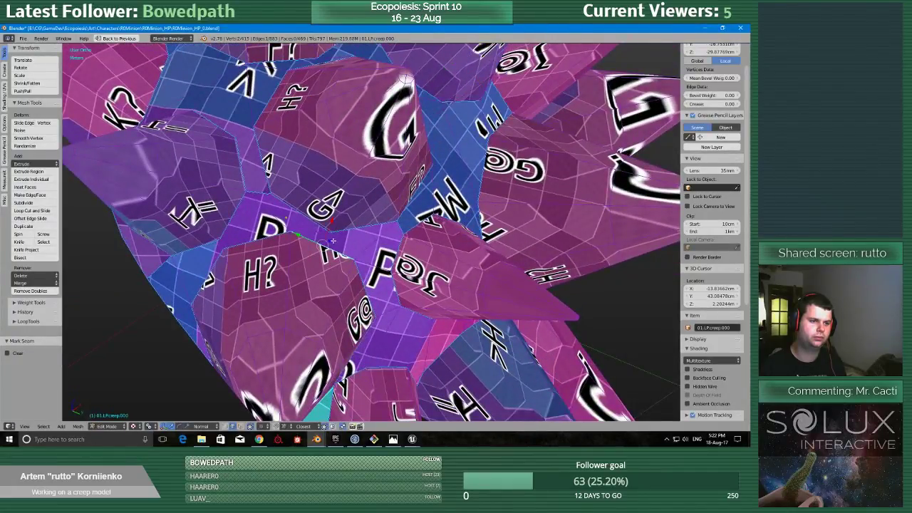
scroll(331, 241, up, 1)
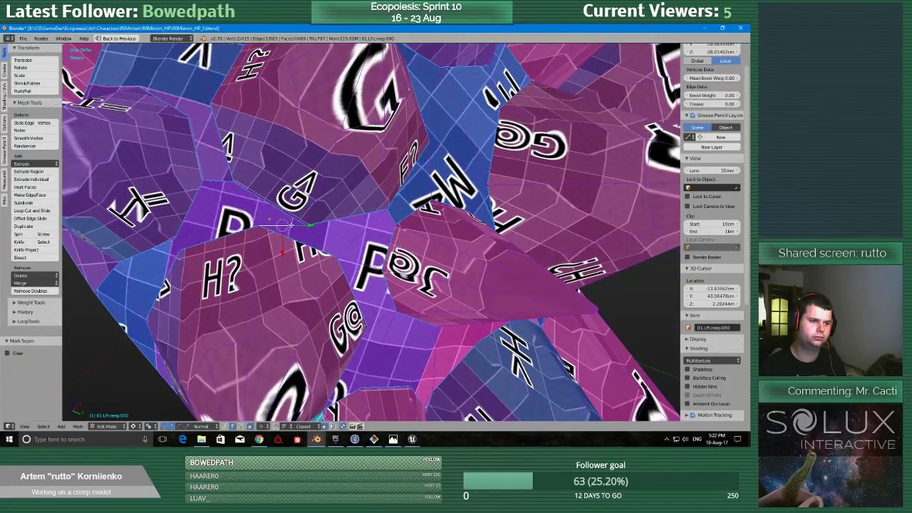
middle_drag(294, 230, 342, 287)
middle_drag(364, 322, 299, 324)
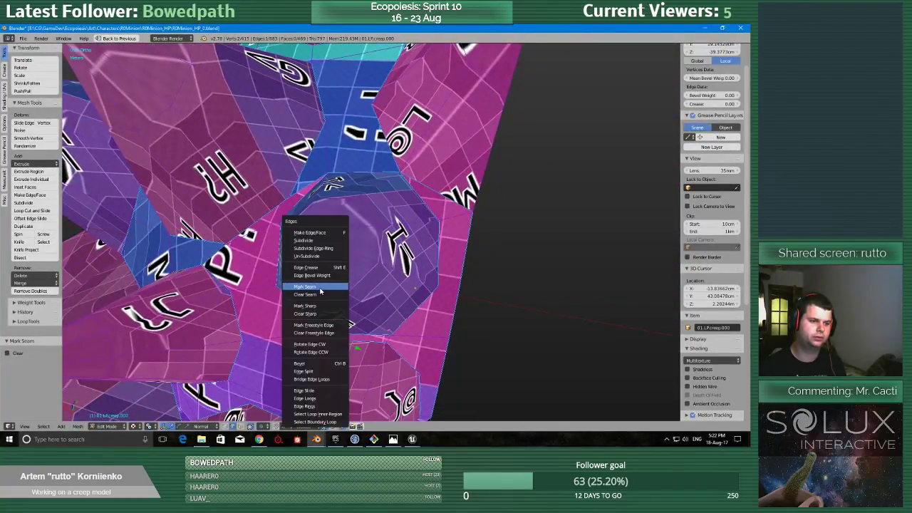
middle_drag(339, 279, 343, 316)
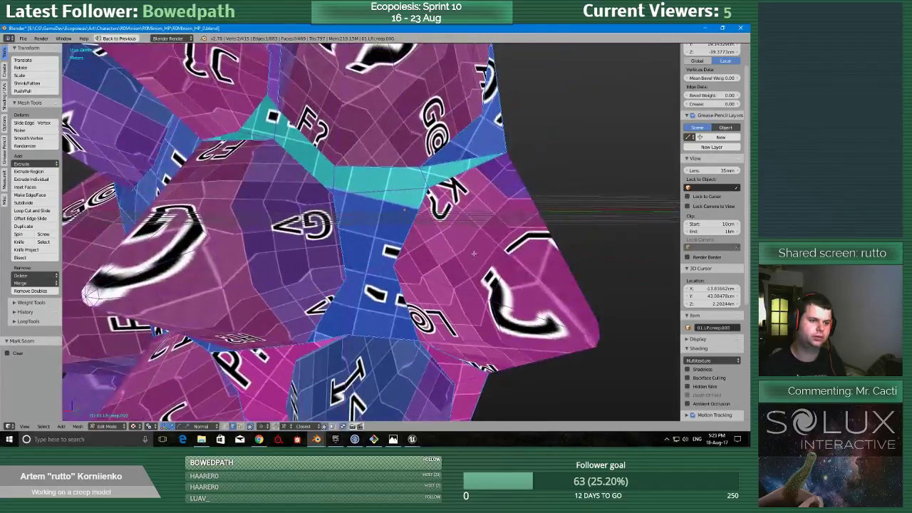
Mark seams across the remaining narrow surface strips around the G> spike and the M? patch of the creep ball.
middle_drag(387, 282, 395, 333)
middle_drag(405, 221, 405, 267)
scroll(402, 207, up, 3)
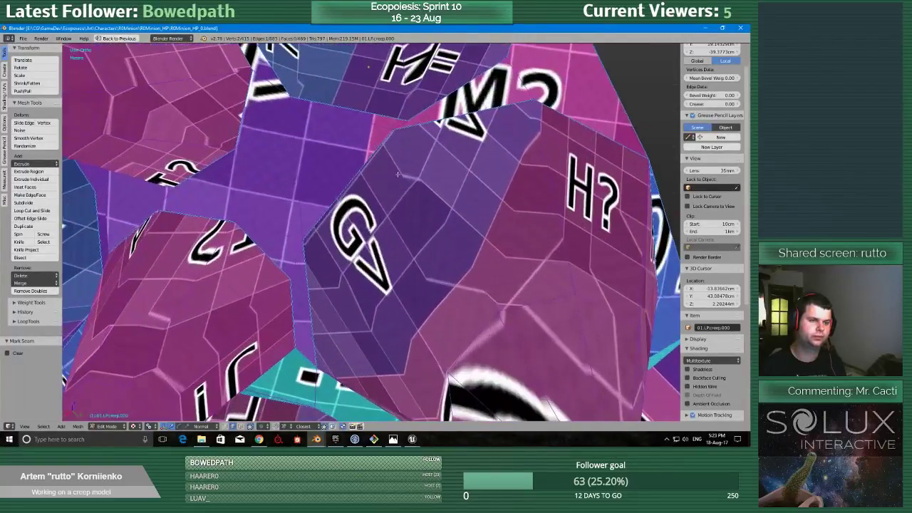
scroll(403, 207, down, 3)
middle_drag(339, 153, 378, 252)
key(ctrl+s)
click(378, 252)
middle_drag(275, 107, 371, 209)
key(ctrl+s)
click(399, 194)
Select the entire creep ball mesh and unwrap it along its seams.
scroll(344, 207, up, 4)
scroll(343, 207, down, 4)
scroll(515, 169, down, 2)
scroll(371, 210, down, 4)
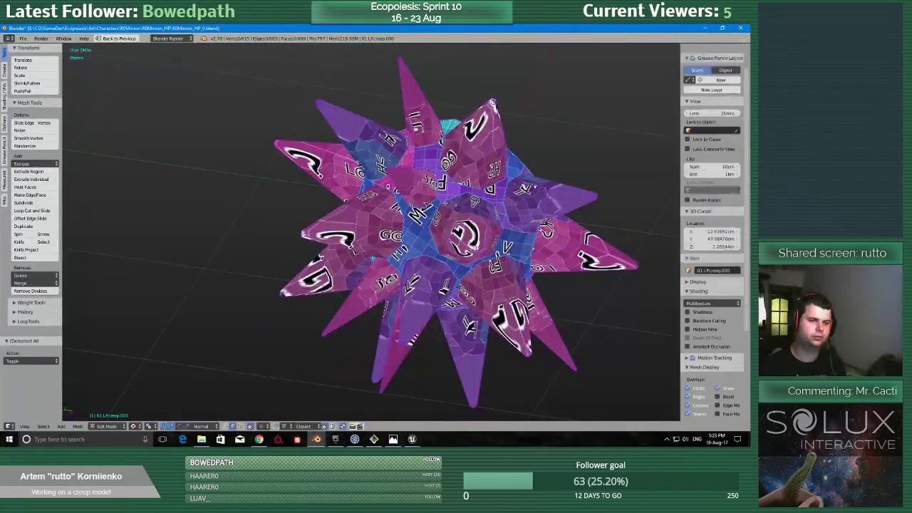
key(a)
key(u)
click(406, 201)
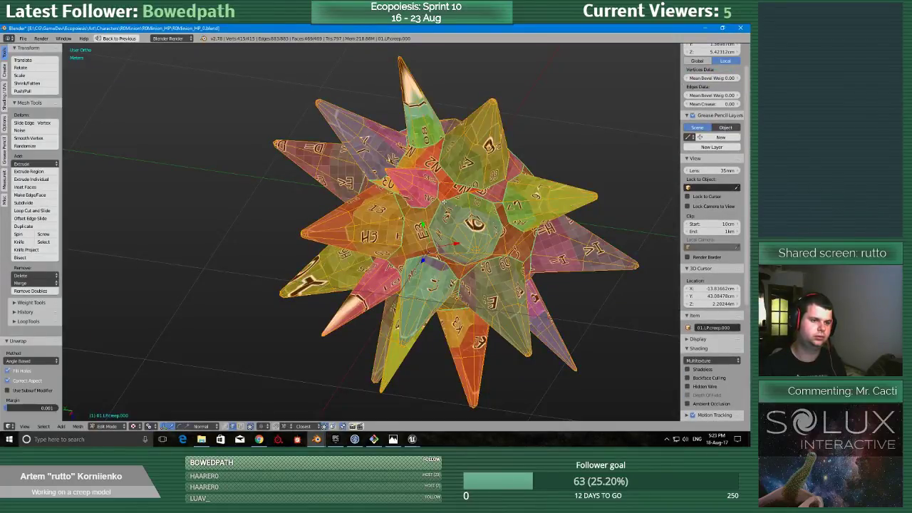
Examine the creep ball's unwrapped islands in the enlarged UV editor.
key(shift+space)
scroll(463, 217, down, 2)
scroll(468, 230, up, 3)
key(shift+space)
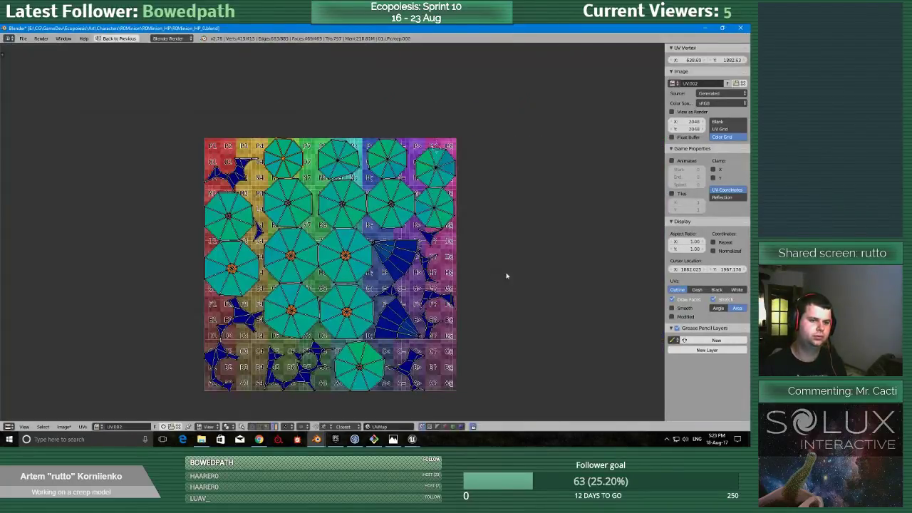
middle_drag(501, 300, 510, 246)
scroll(510, 247, up, 2)
scroll(464, 264, down, 2)
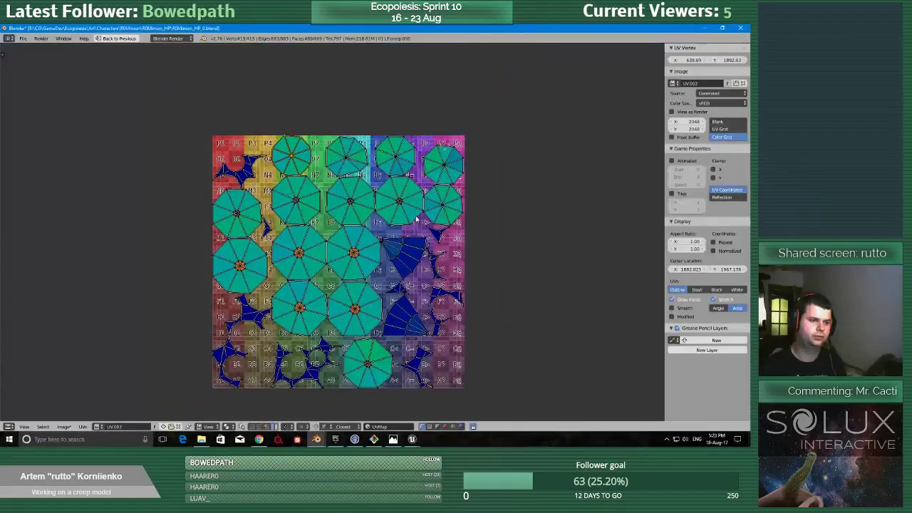
scroll(417, 219, up, 2)
scroll(417, 219, down, 3)
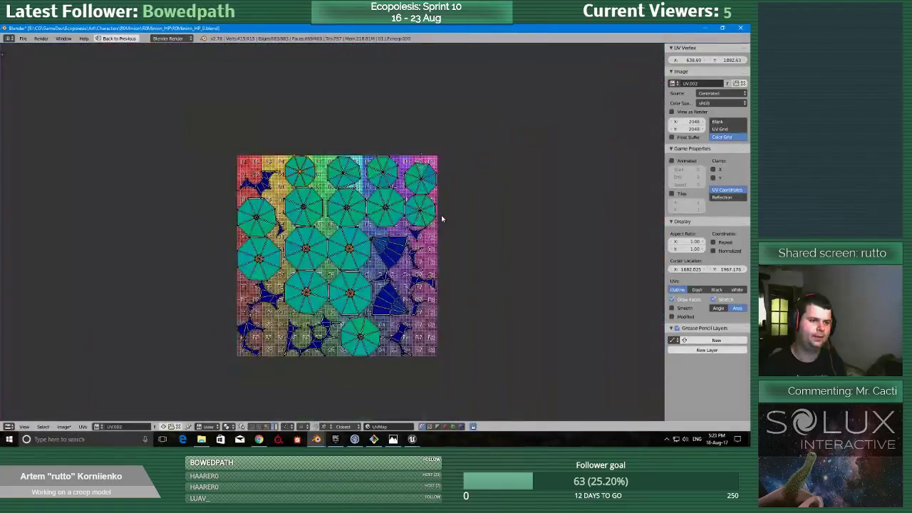
Select all of the creep ball's UV islands and set their texel density to 2.56 for a 1024px texture.
key(a)
key(a)
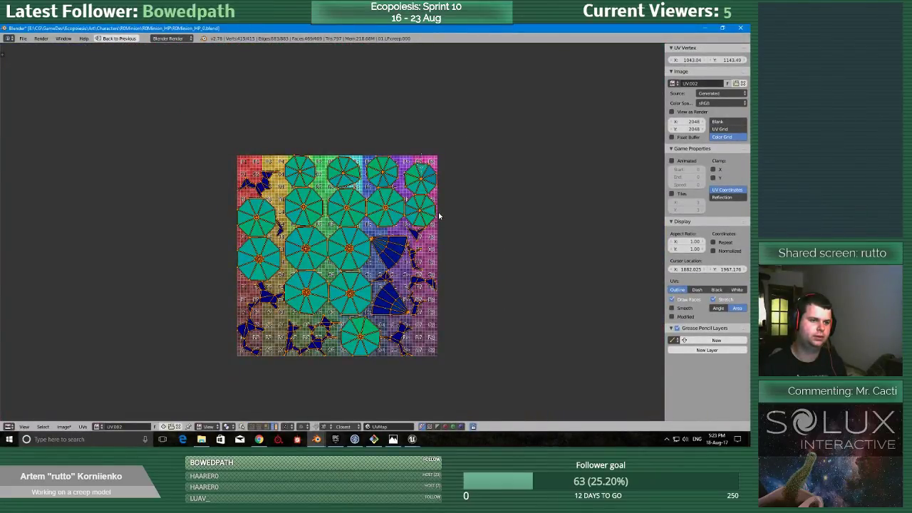
key(ctrl+space)
click(4, 204)
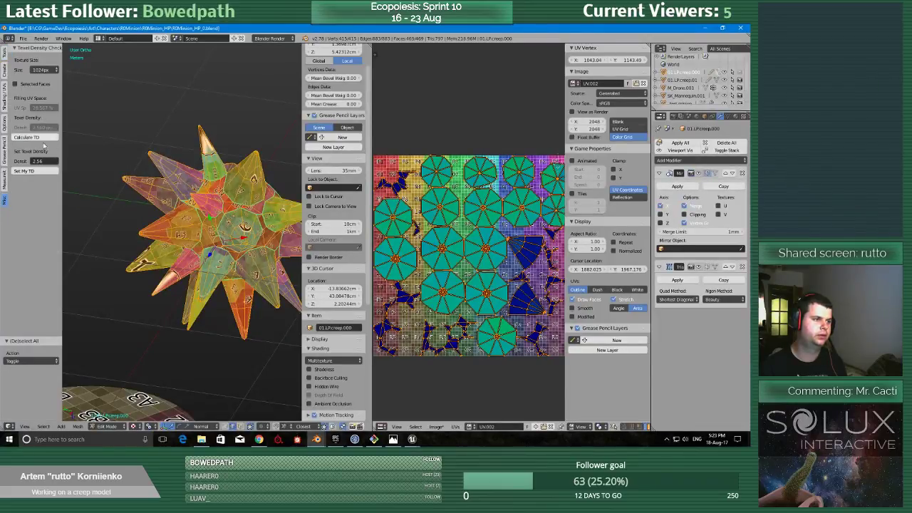
click(35, 172)
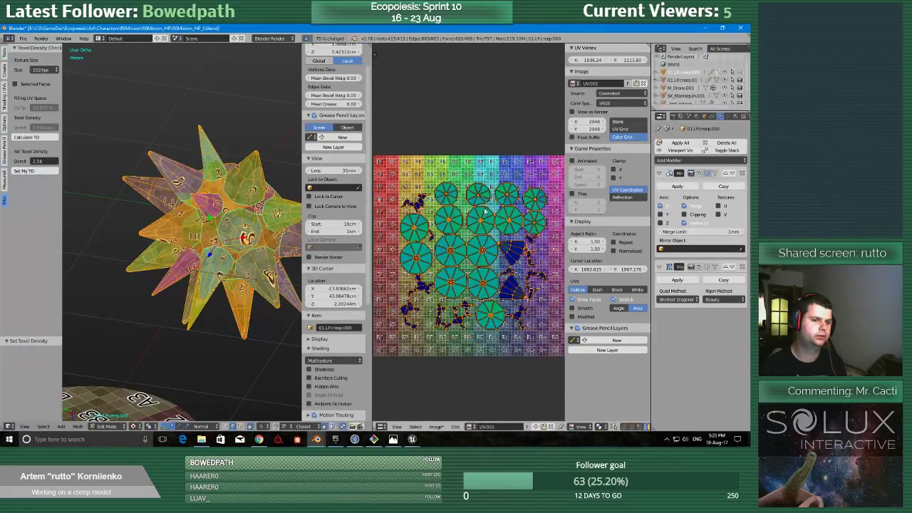
Open the creep ball and the tall spiked model together for multi-object UV editing, check their overlapping islands, and exit.
middle_drag(485, 211, 470, 174)
scroll(250, 203, down, 6)
middle_drag(249, 207, 249, 139)
middle_drag(27, 262, 172, 221)
key(Tab)
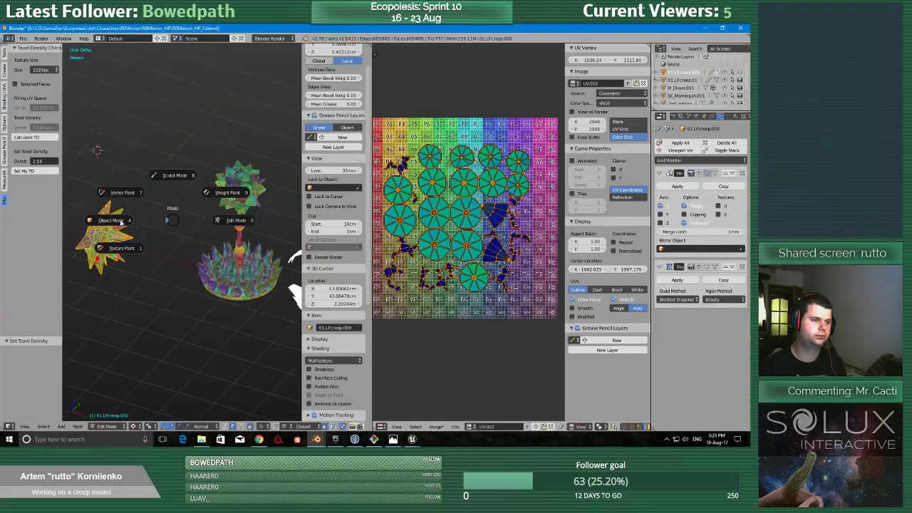
click(119, 222)
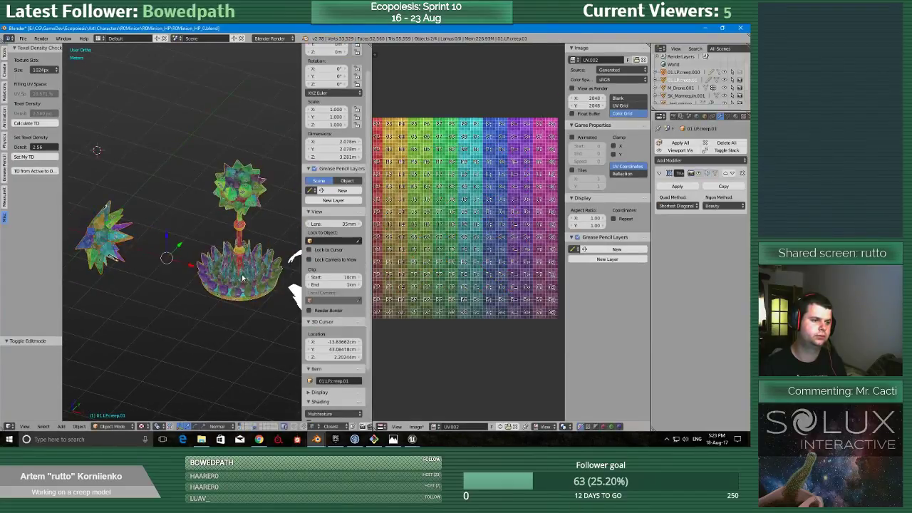
click(5, 54)
click(43, 204)
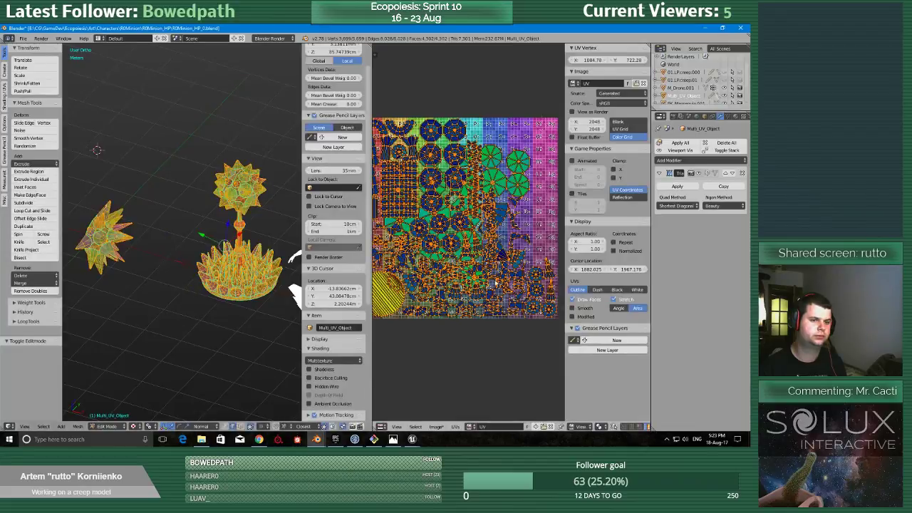
key(Tab)
Open the creep ball in Edit Mode and move all its UV islands outside the texture square, just beyond its right edge.
right_click(107, 231)
key(Tab)
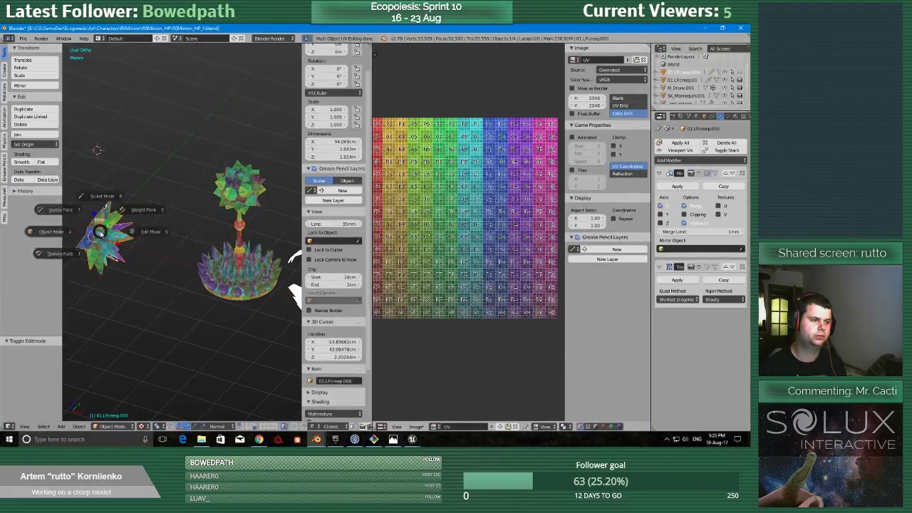
click(141, 231)
scroll(435, 270, down, 3)
key(a)
key(a)
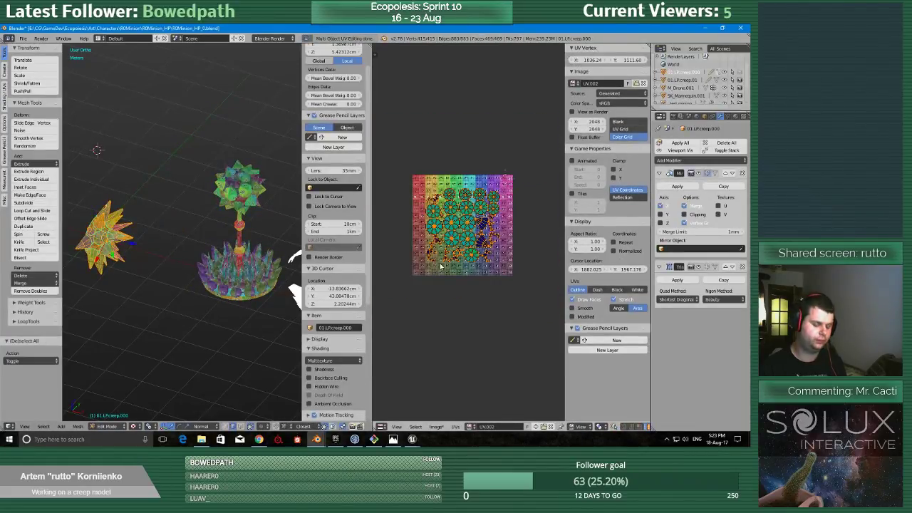
key(g)
click(525, 267)
Return to Object Mode, start multi-object UV editing for the creep ball and tall spiked model, and enlarge the UV editor.
key(Tab)
right_click(235, 268)
click(35, 203)
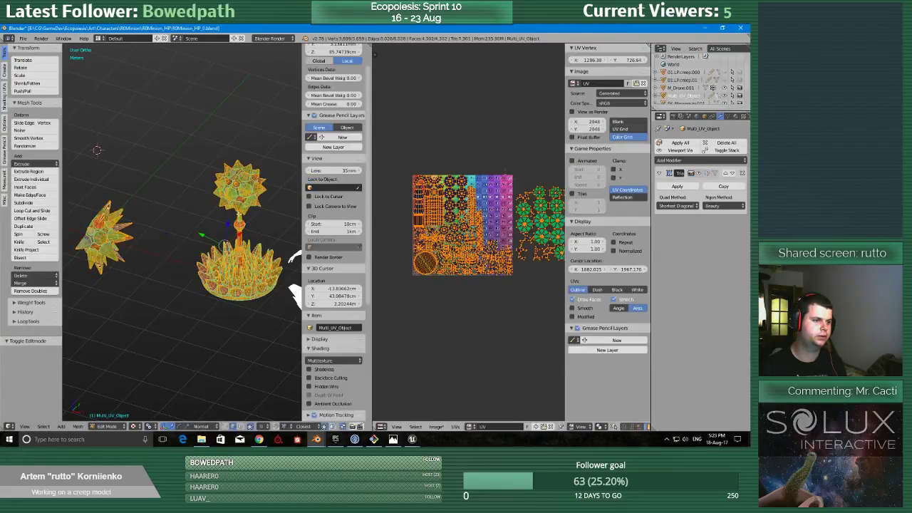
key(shift+space)
scroll(447, 208, up, 4)
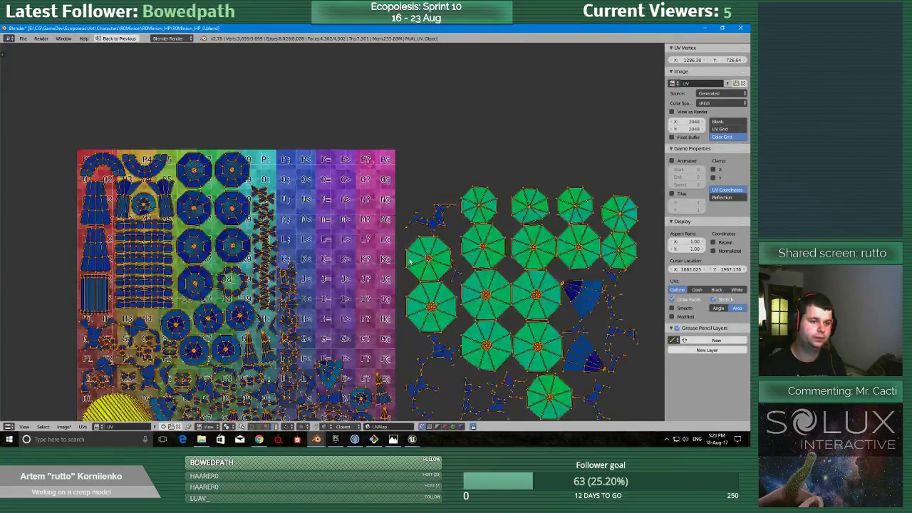
Stack the five largest green octagonal islands on top of each other below the rest of the creep ball's islands.
middle_drag(446, 208, 429, 183)
right_click(460, 238)
middle_drag(546, 340, 543, 245)
key(g)
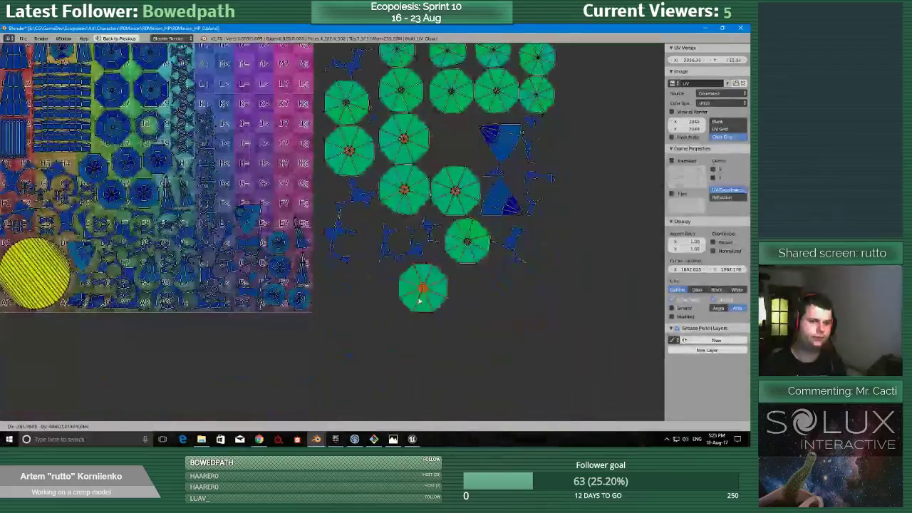
click(412, 336)
right_click(456, 190)
key(g)
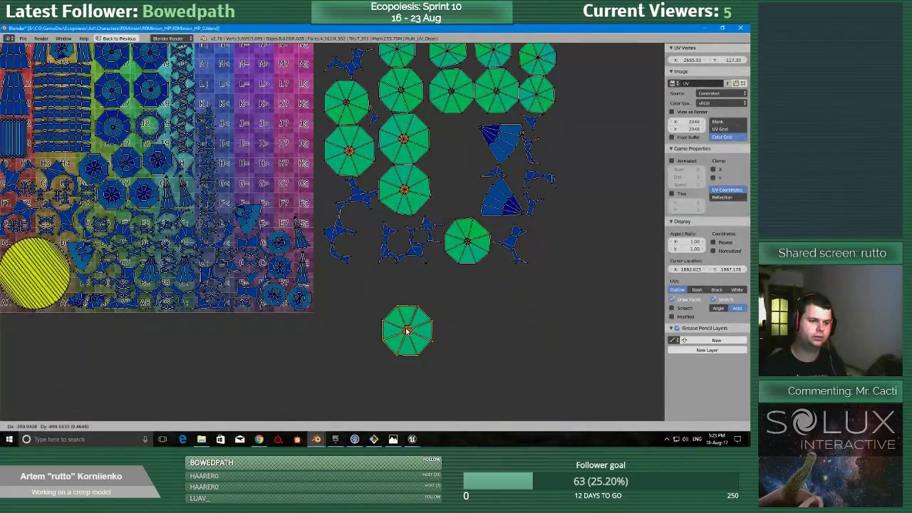
click(406, 330)
right_click(403, 174)
key(g)
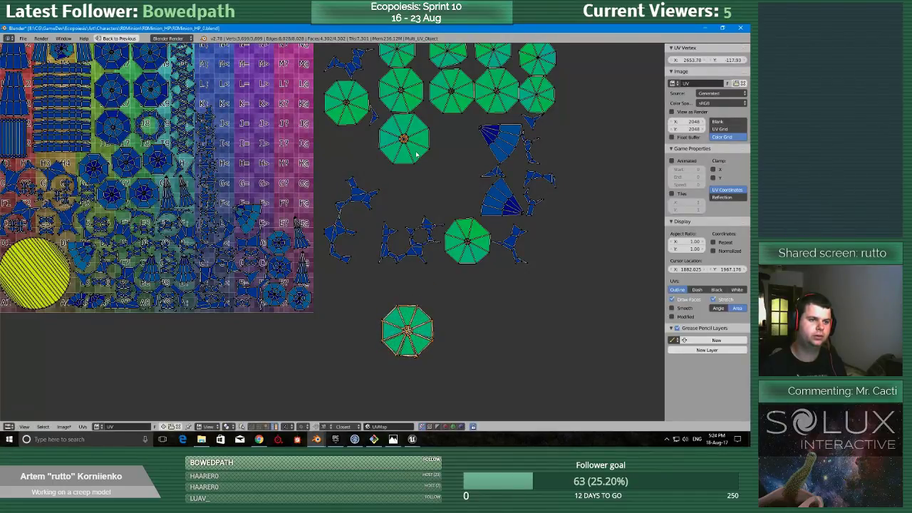
click(420, 340)
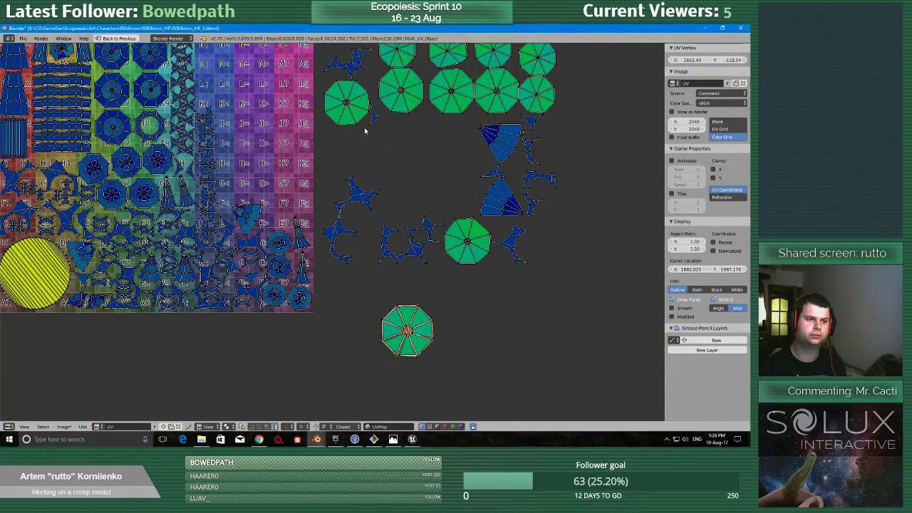
Stack the five medium-sized green octagonal islands on one another, above and to the right of the largest octagons' stack.
key(g)
click(491, 287)
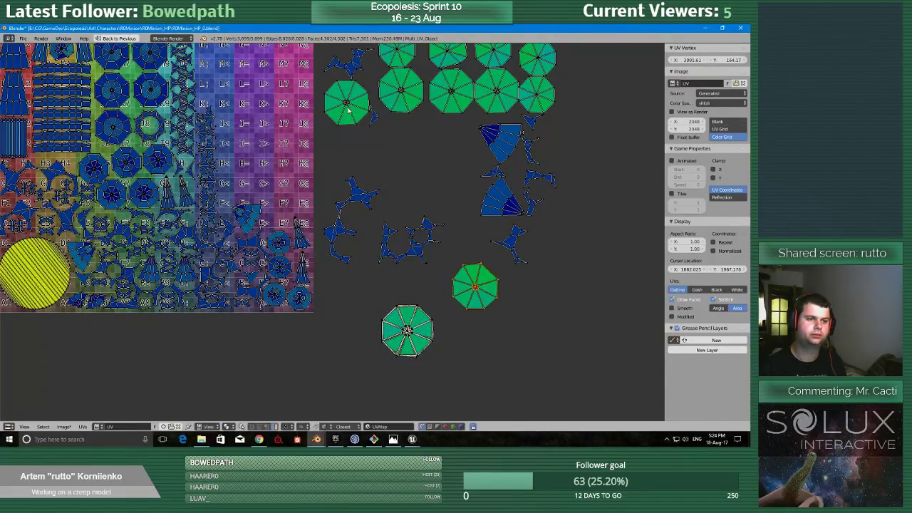
right_click(356, 114)
key(g)
click(470, 289)
middle_drag(470, 289, 447, 343)
right_click(371, 135)
key(g)
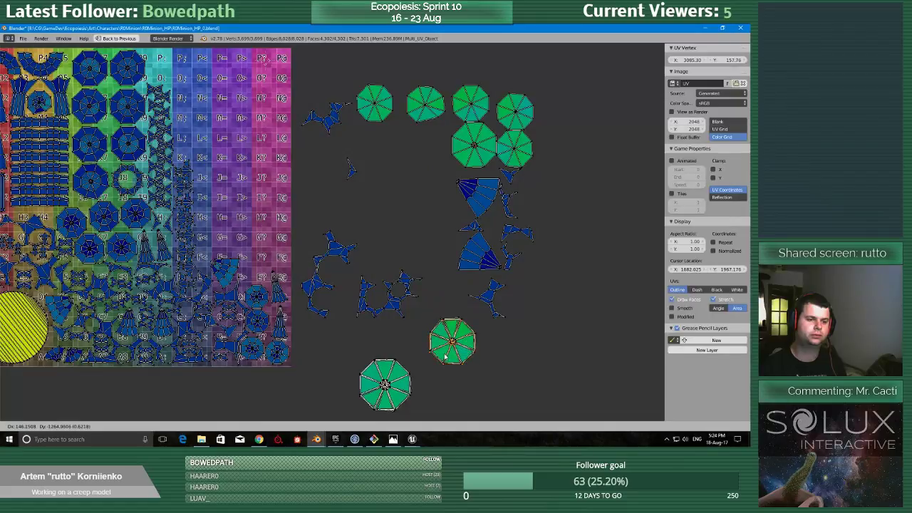
click(446, 356)
right_click(474, 145)
key(g)
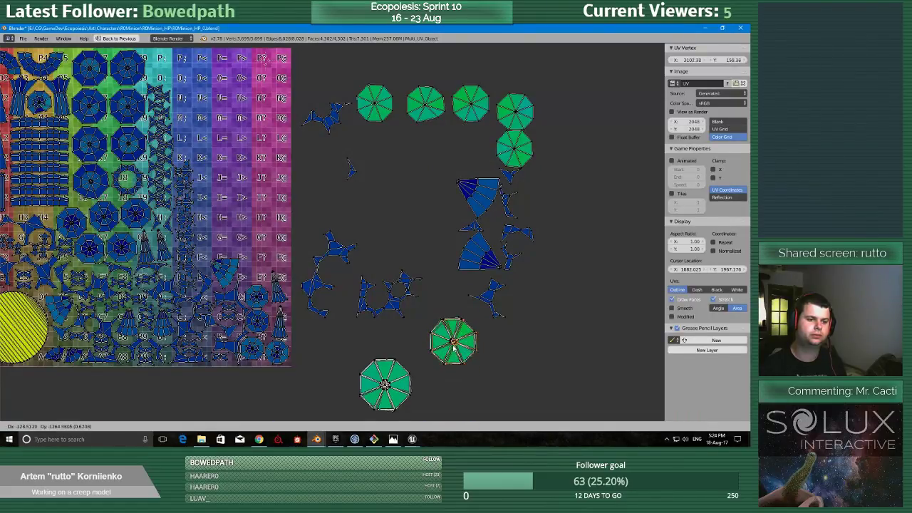
click(453, 345)
Stack the first three small octagonal islands of the top row in the empty area left of the blue fan-shaped islands.
scroll(498, 183, down, 3)
scroll(435, 169, up, 2)
right_click(362, 151)
key(g)
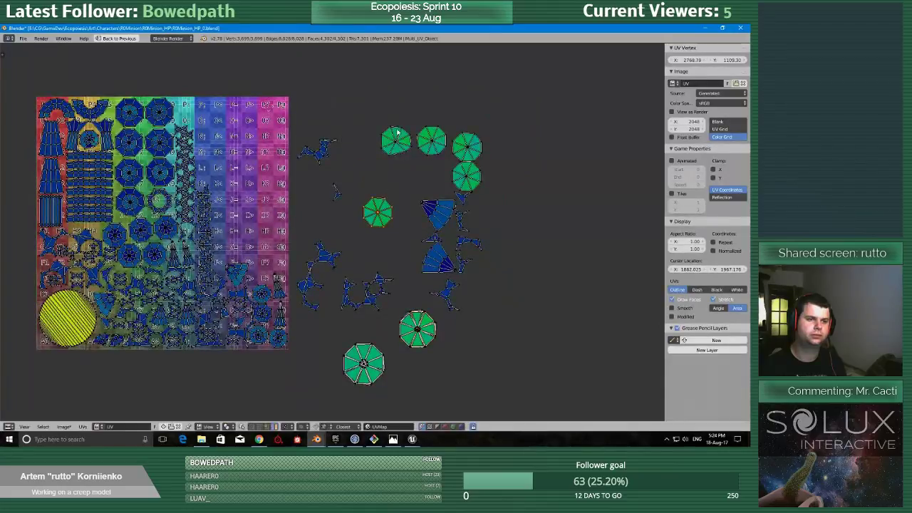
click(376, 210)
right_click(395, 140)
key(g)
click(379, 204)
right_click(420, 142)
key(g)
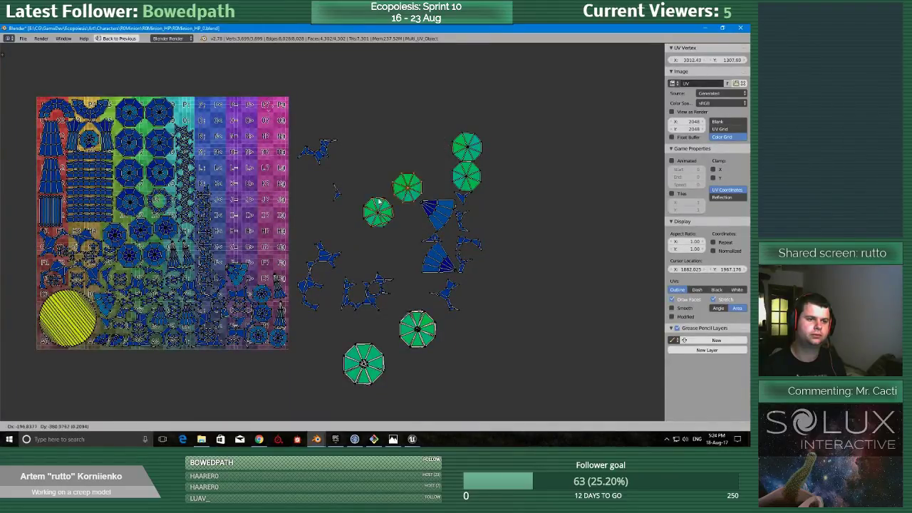
click(367, 212)
Move the last two separate small octagonal islands onto the stack of small octagons.
middle_drag(359, 195, 360, 267)
scroll(360, 266, up, 1)
right_click(497, 207)
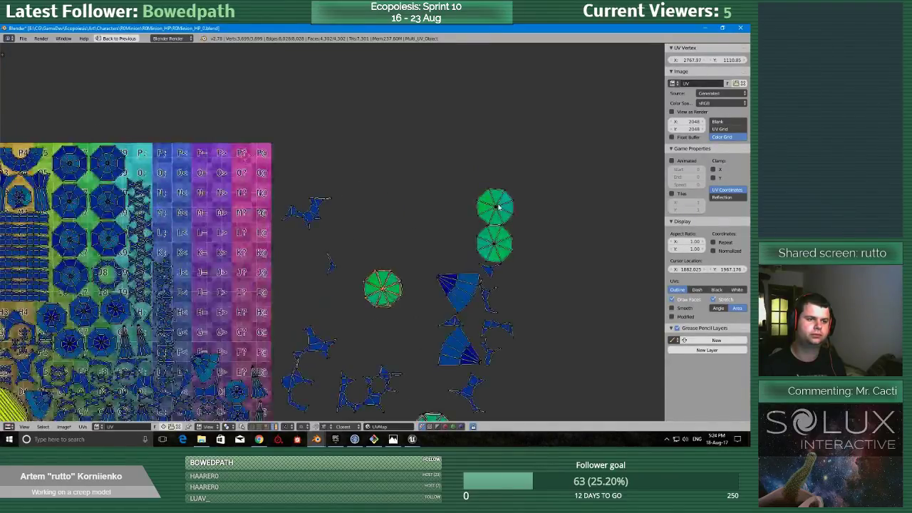
key(g)
click(385, 289)
right_click(510, 233)
key(g)
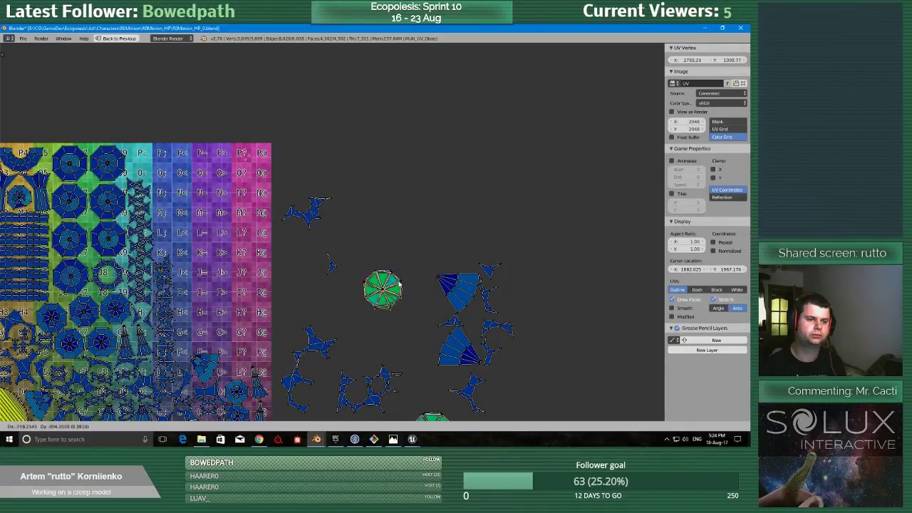
click(399, 279)
Move the uppermost irregular spiky island into the texture's top edge, around grid cell P;.
scroll(326, 256, down, 2)
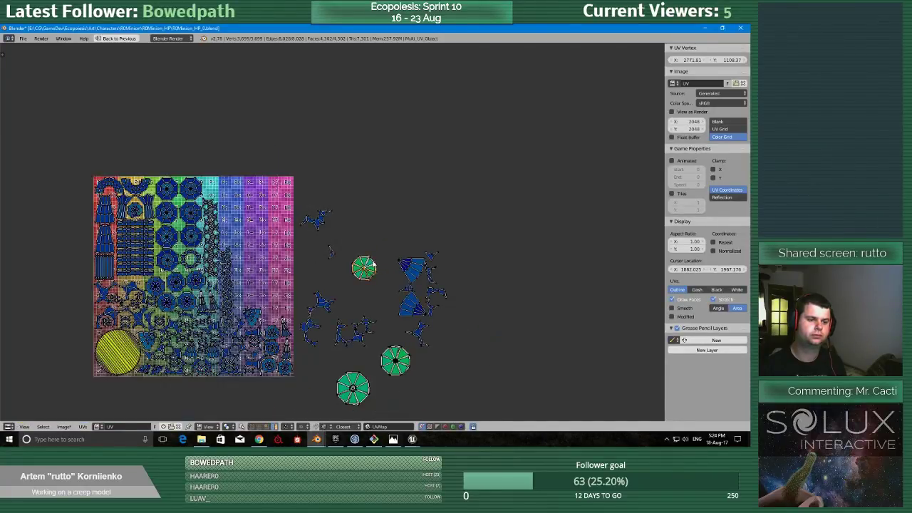
right_click(322, 214)
middle_drag(378, 223, 390, 224)
scroll(390, 225, up, 1)
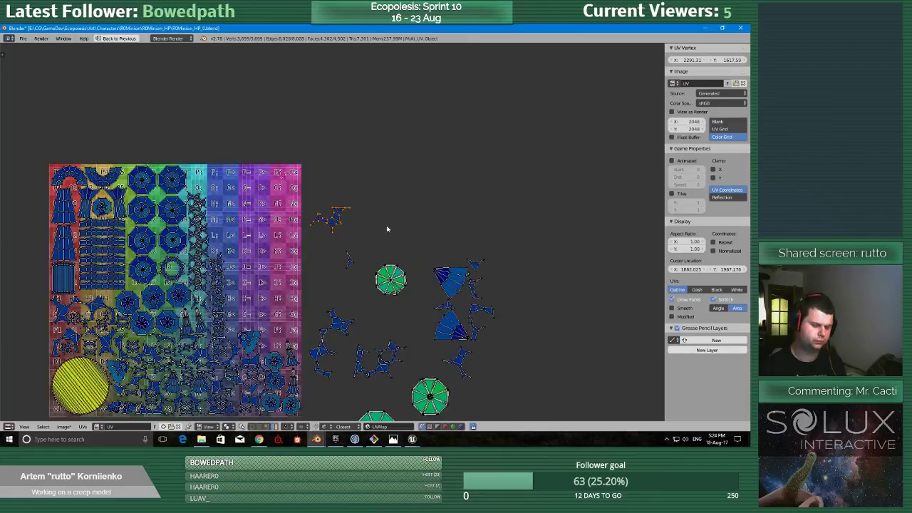
key(g)
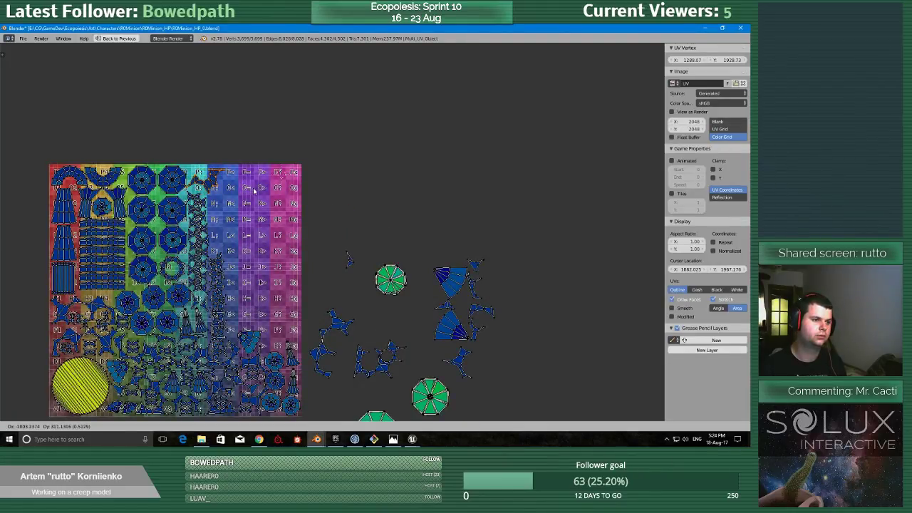
click(255, 189)
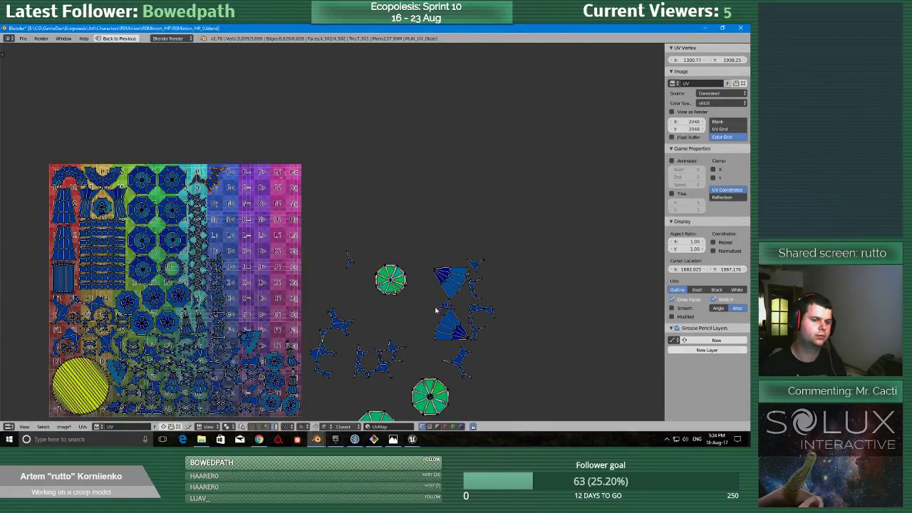
Move the small pointed island above the fan shapes into the gap beside the octagons, between grid cells H4 and H5.
key(g)
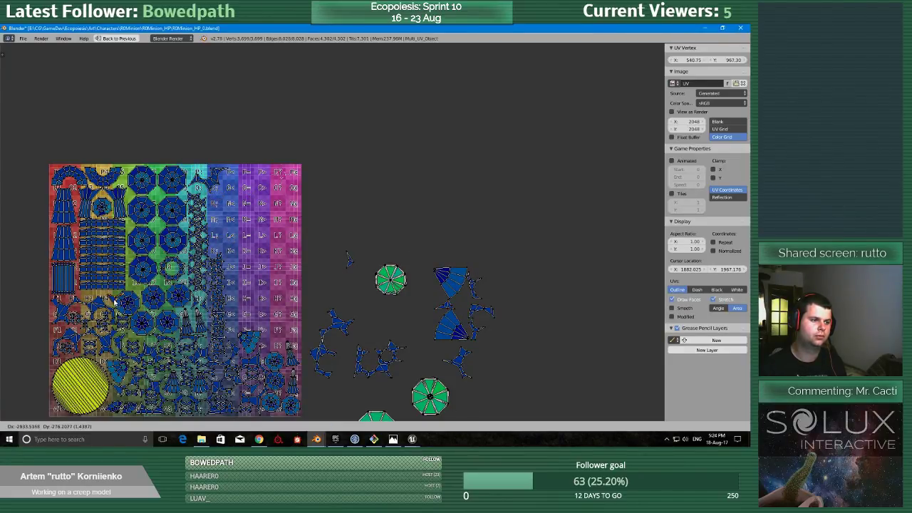
click(349, 260)
scroll(348, 260, up, 7)
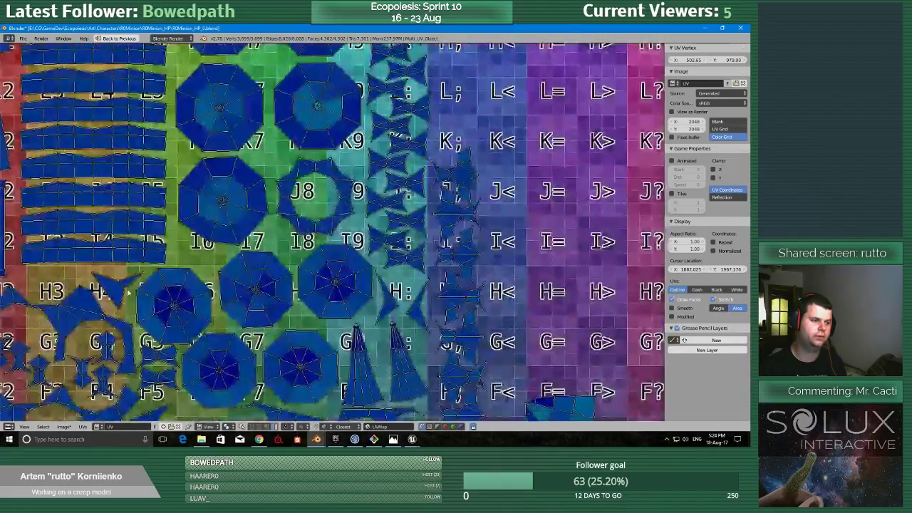
Pack the small spiky island beside the lower fan into the texture around grid cell F?, standing it upright and nudging it sideways.
scroll(409, 236, down, 5)
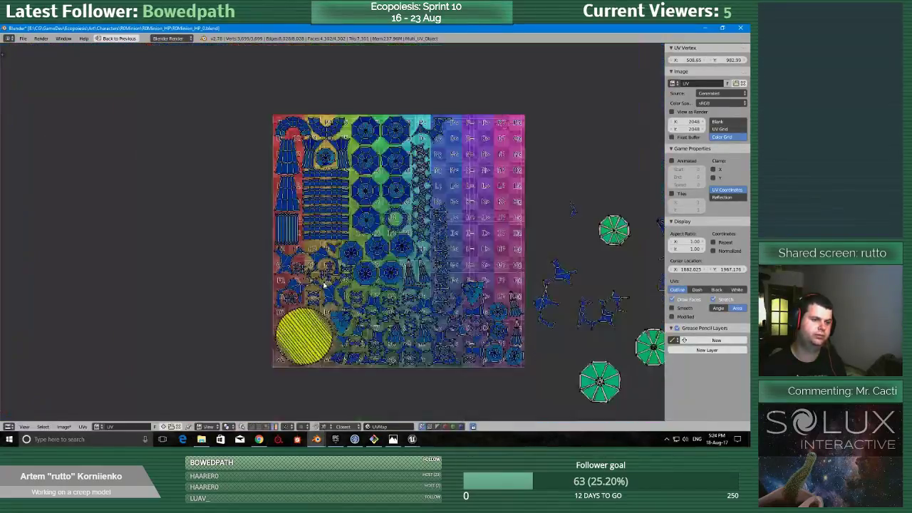
middle_drag(479, 300, 314, 300)
key(g)
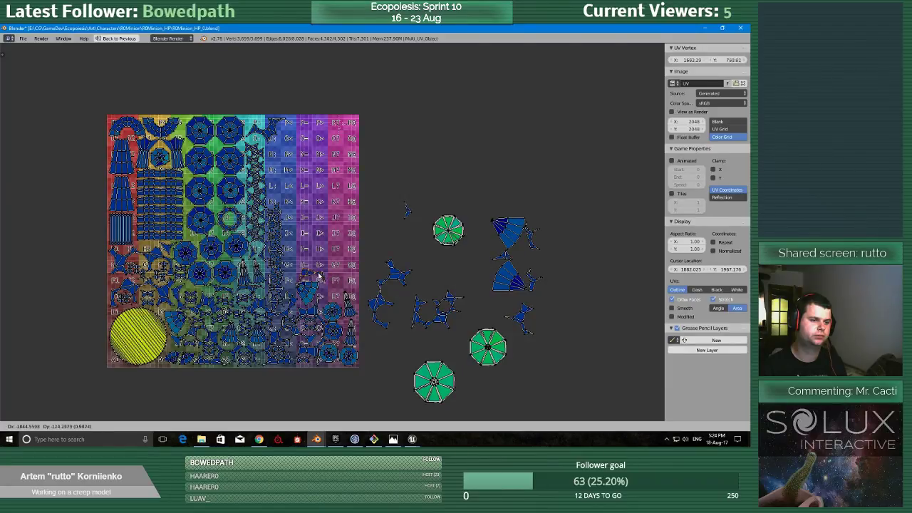
click(340, 291)
scroll(375, 282, up, 2)
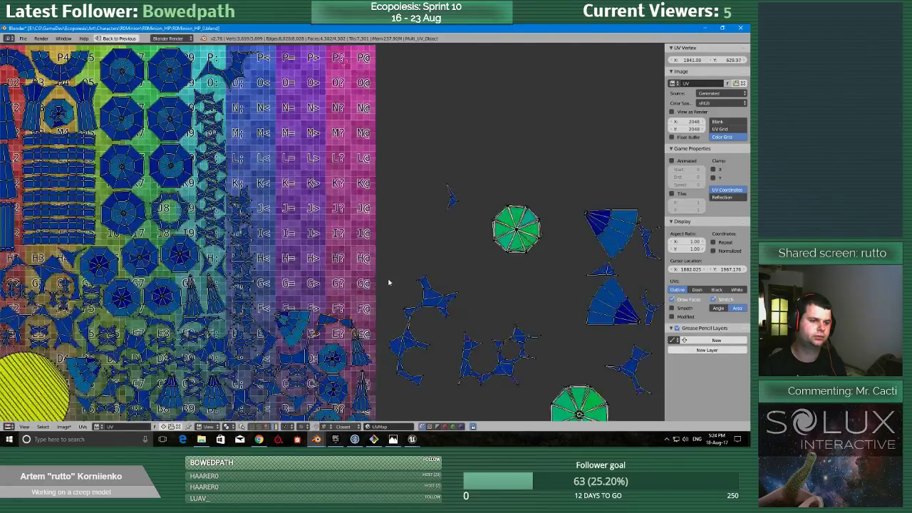
key(g)
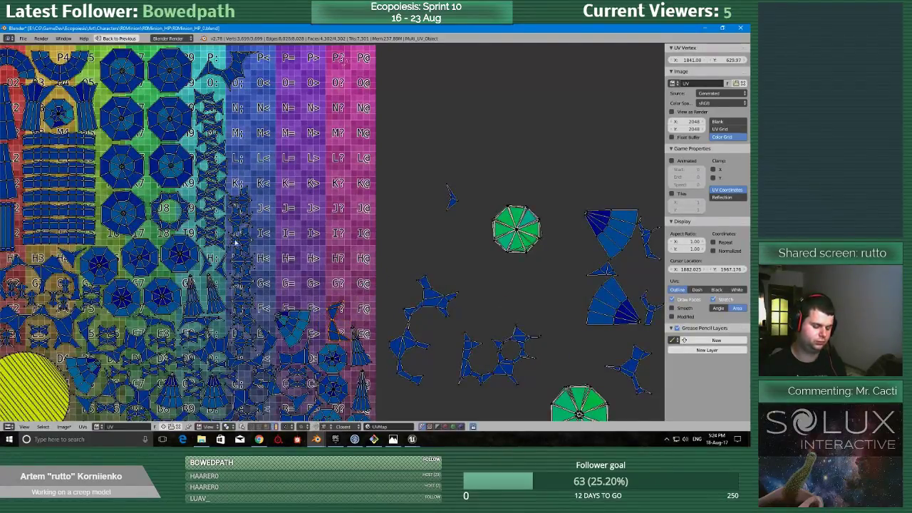
click(240, 242)
Rotate the curved branching island below the small octagon stack and fit it into the texture's upper-right corner.
scroll(417, 317, down, 2)
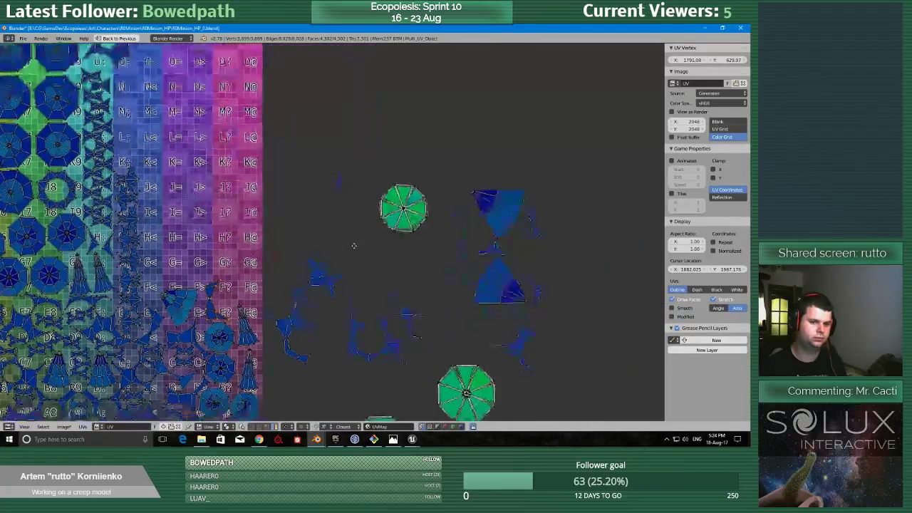
right_click(373, 314)
key(g)
click(230, 114)
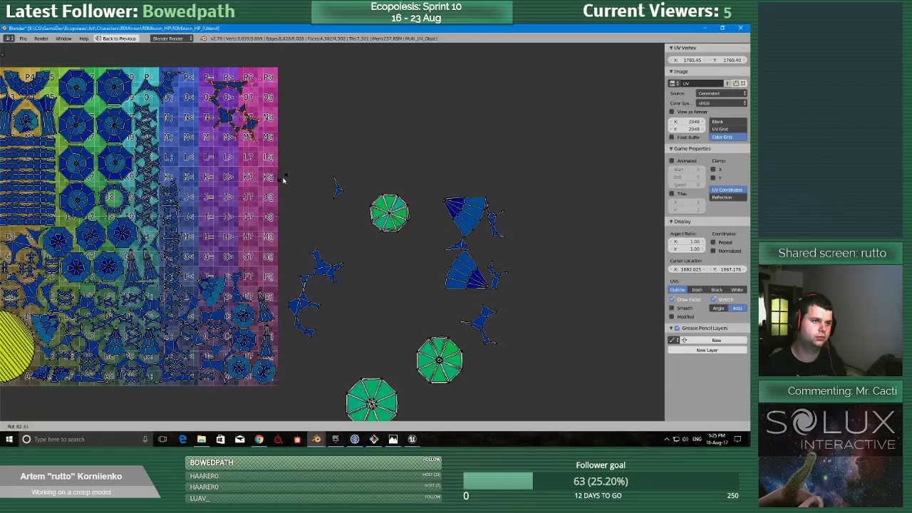
middle_drag(282, 179, 329, 296)
scroll(330, 296, up, 5)
key(g)
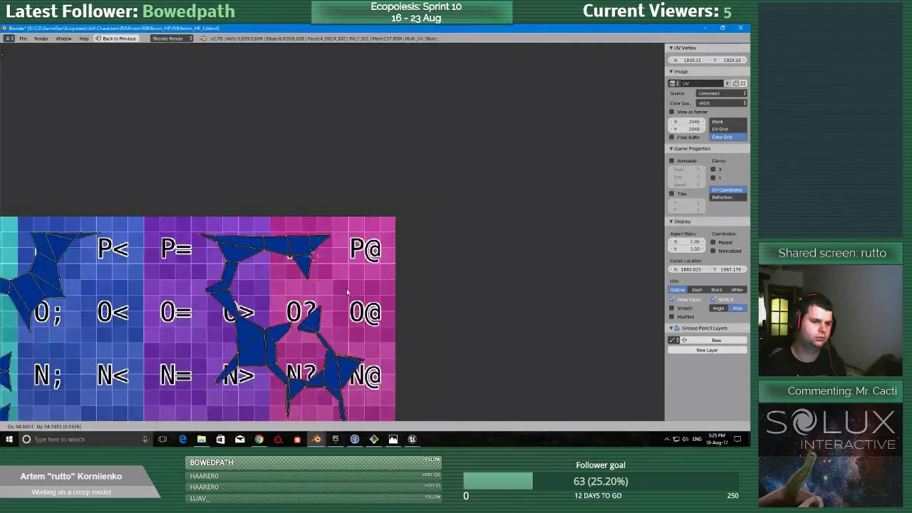
click(360, 288)
scroll(360, 288, up, 2)
key(g)
click(358, 275)
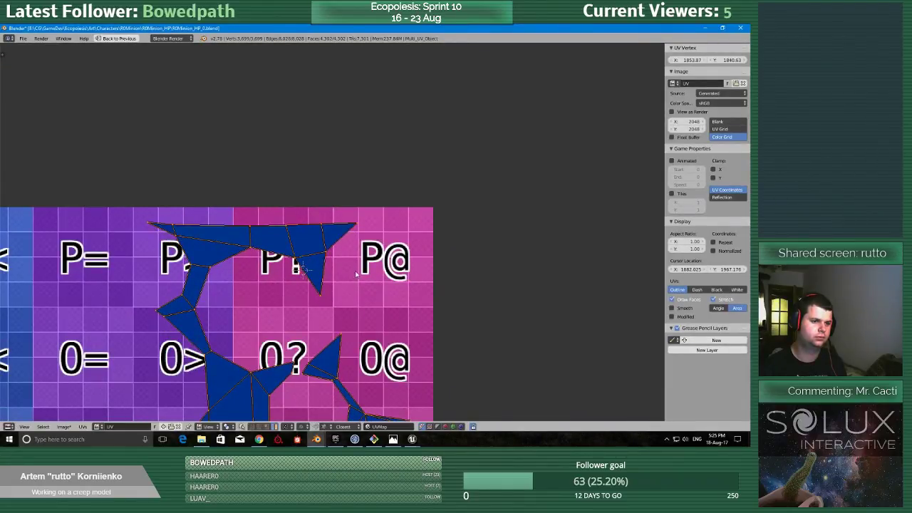
Rotate the other curved branching island and fit it along the texture's top edge, next to the island in the upper-right corner.
middle_drag(356, 273, 321, 184)
scroll(323, 186, down, 7)
middle_drag(347, 225, 321, 134)
middle_drag(381, 234, 367, 199)
right_click(343, 307)
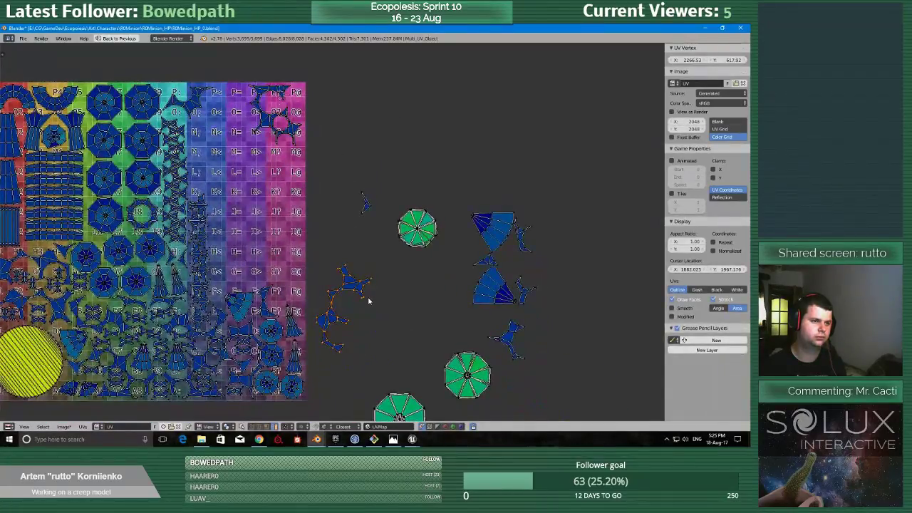
key(r)
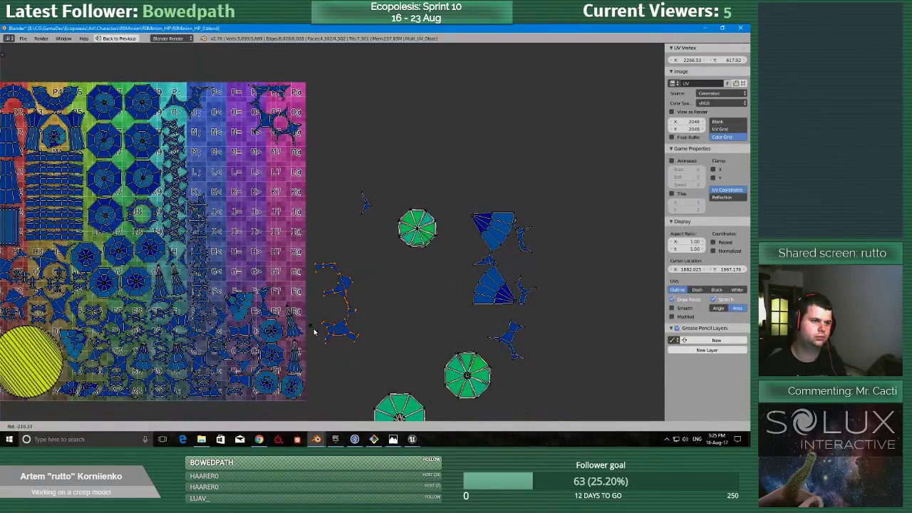
click(314, 329)
key(g)
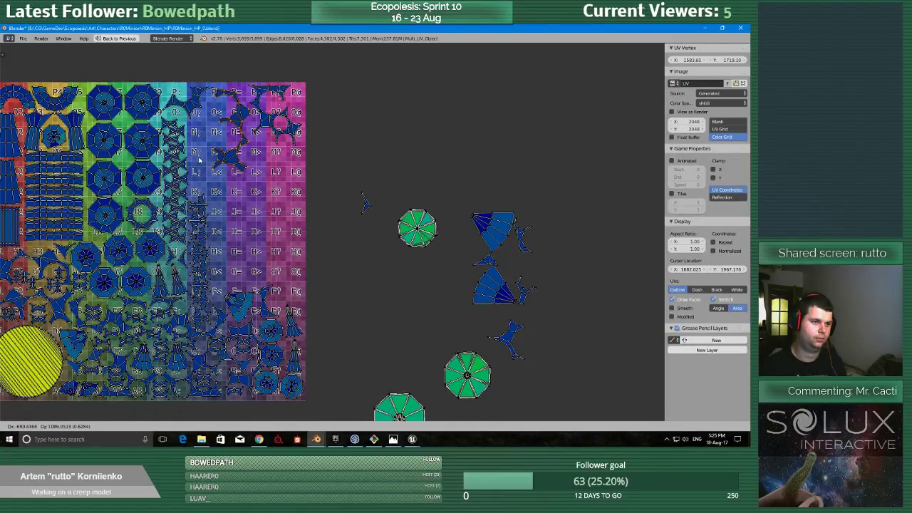
click(201, 158)
scroll(371, 269, up, 8)
key(g)
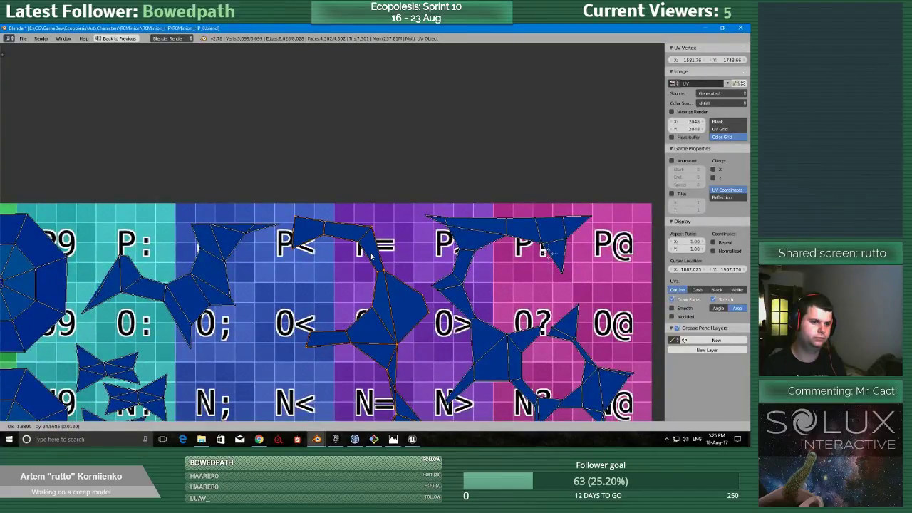
click(370, 245)
Move the stack of largest green octagons into the texture's right edge, directly below the corner island.
scroll(360, 228, down, 7)
right_click(580, 255)
scroll(520, 344, down, 2)
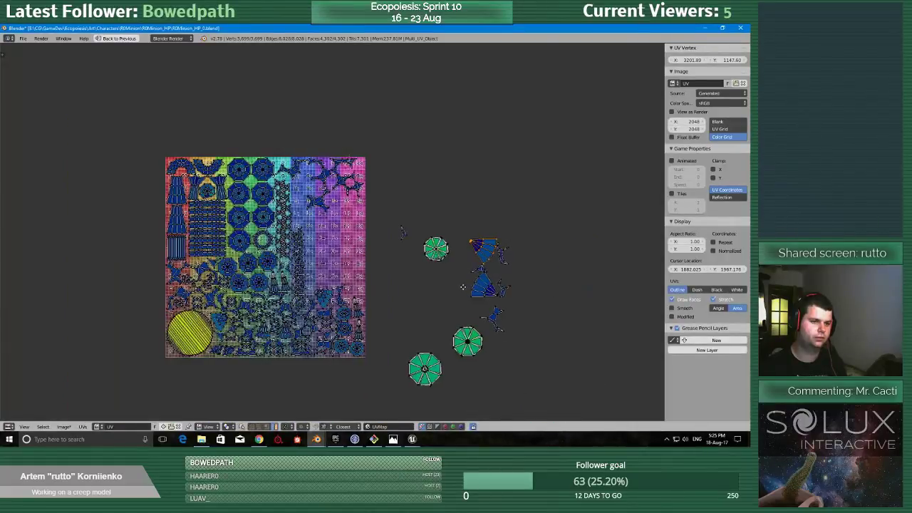
mouse_move(426, 327)
ctrl+mouse_down()
mouse_move(441, 400)
mouse_move(453, 338)
mouse_move(428, 326)
ctrl+mouse_up()
key(g)
click(366, 207)
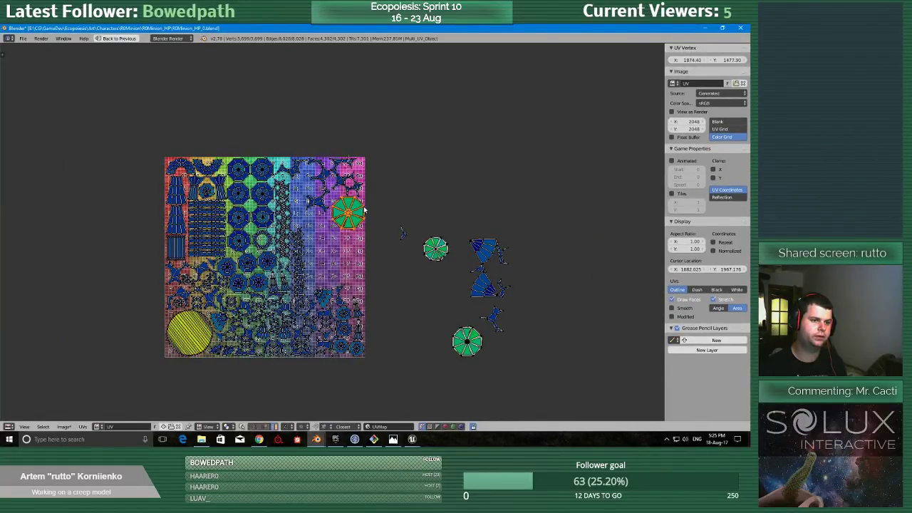
scroll(388, 180, up, 5)
scroll(387, 181, down, 5)
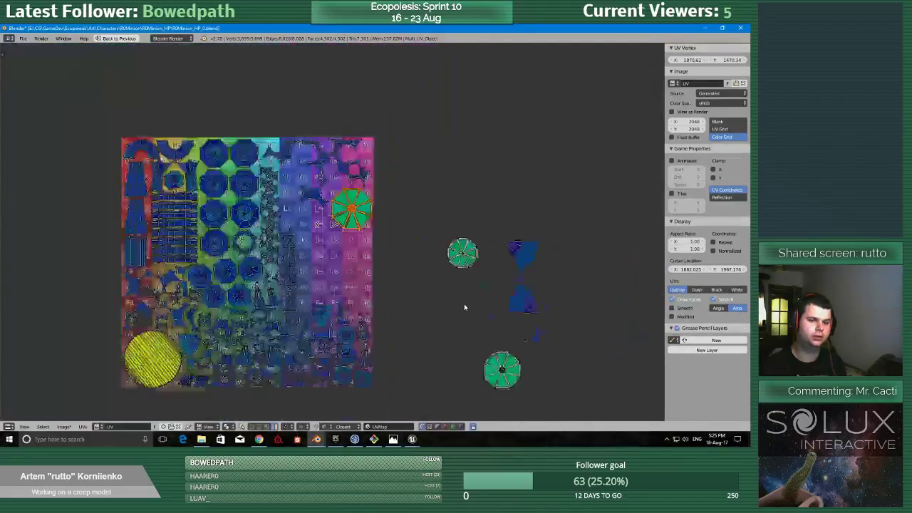
Move both blue fan-shaped islands into the texture, nested diagonally below the large octagon stack.
right_click(486, 246)
key(g)
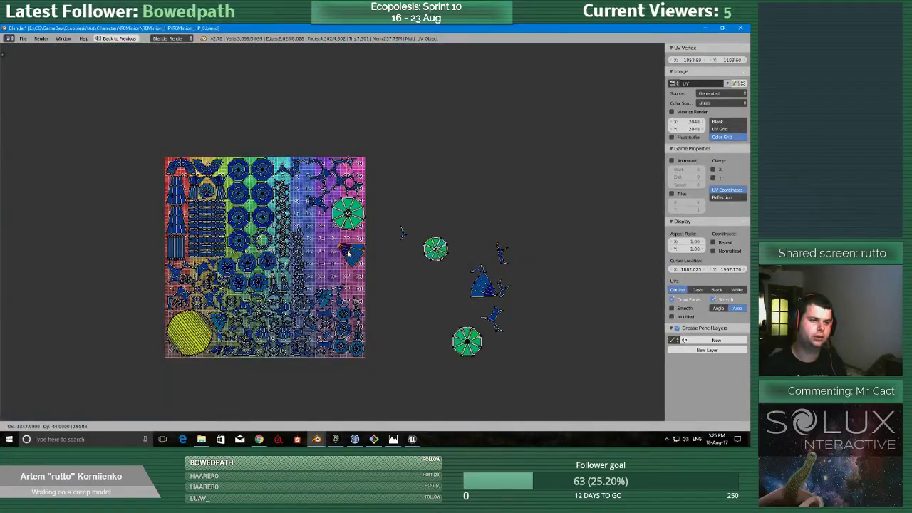
click(349, 246)
right_click(489, 287)
key(g)
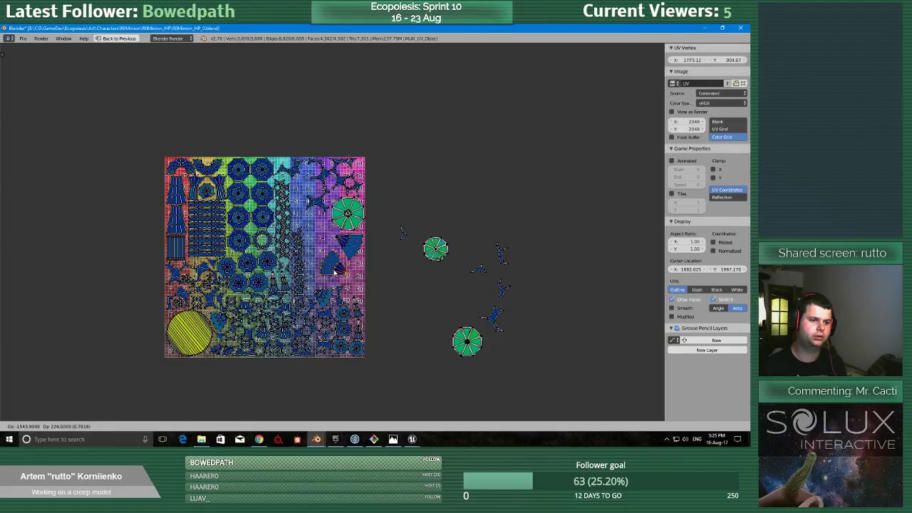
click(332, 267)
Move the stack of small green octagons into the texture's right edge, just below the two fan-shaped islands.
scroll(424, 265, up, 2)
mouse_move(484, 229)
ctrl+mouse_down()
mouse_move(509, 305)
mouse_move(505, 289)
ctrl+mouse_up()
key(g)
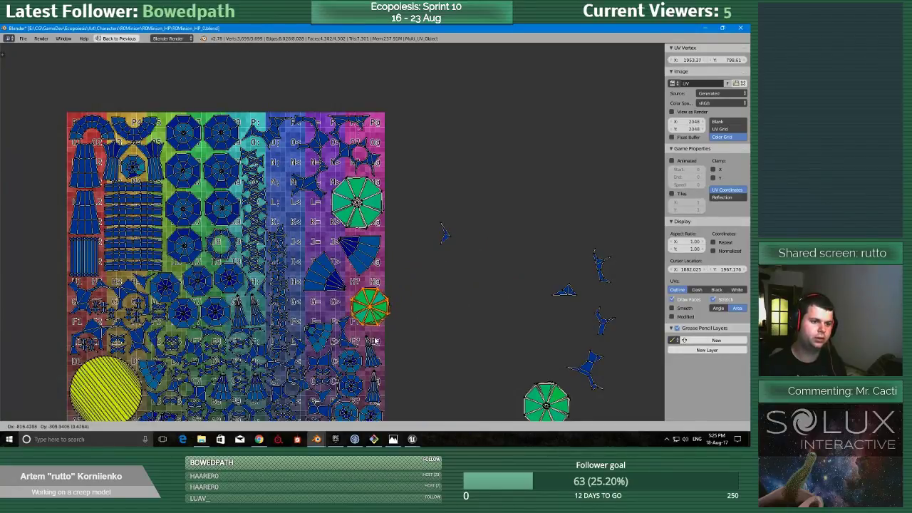
click(367, 338)
Fit the medium octagon stack into the texture beside the large octagons, above the lower fan, and save the file.
scroll(494, 345, down, 1)
mouse_move(472, 339)
ctrl+mouse_down()
mouse_move(491, 399)
mouse_move(464, 378)
ctrl+mouse_up()
key(g)
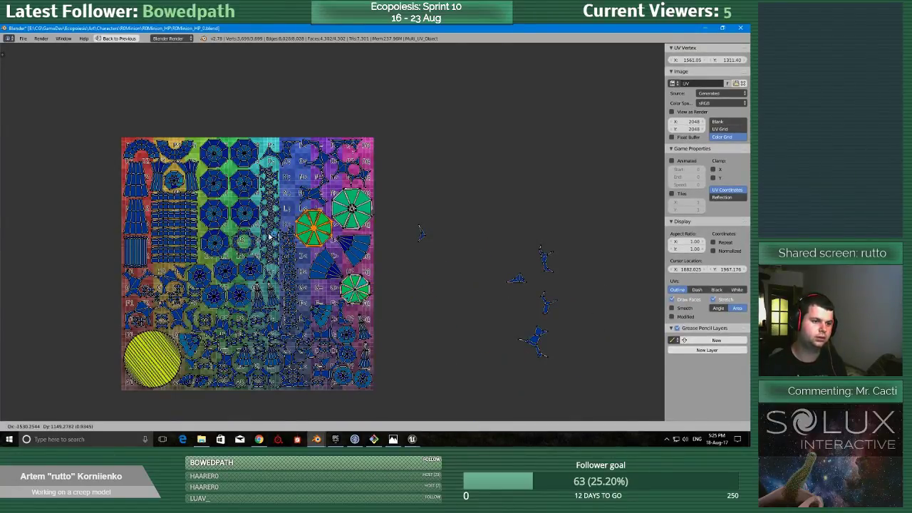
click(269, 236)
scroll(278, 253, up, 6)
key(g)
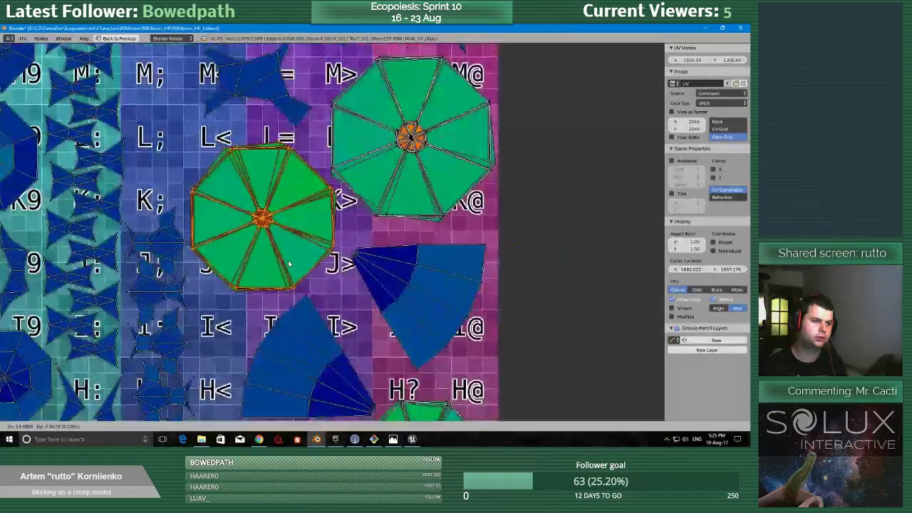
click(291, 264)
scroll(291, 266, down, 2)
key(ctrl+s)
click(290, 266)
scroll(291, 267, down, 3)
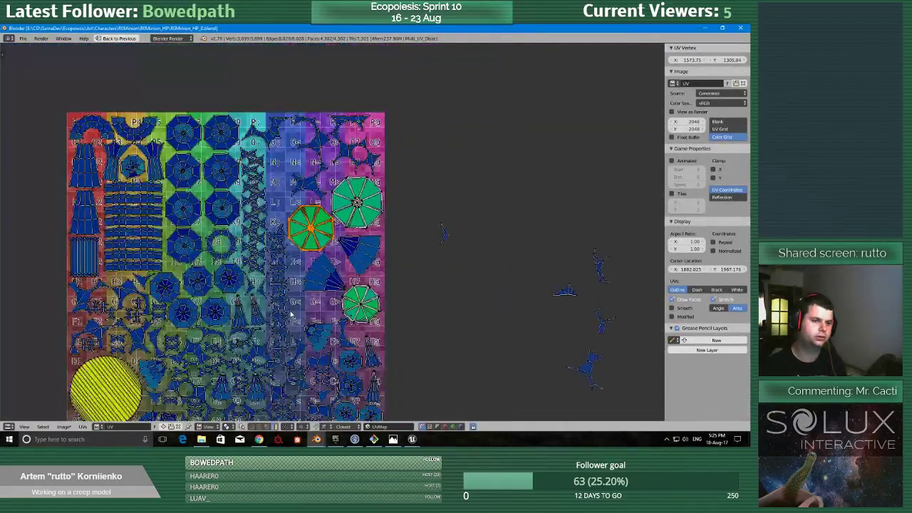
Pack the flat triangular island near grid cell O< and the thin spiky island, rotated, near cell N;.
scroll(426, 345, up, 3)
scroll(426, 346, down, 3)
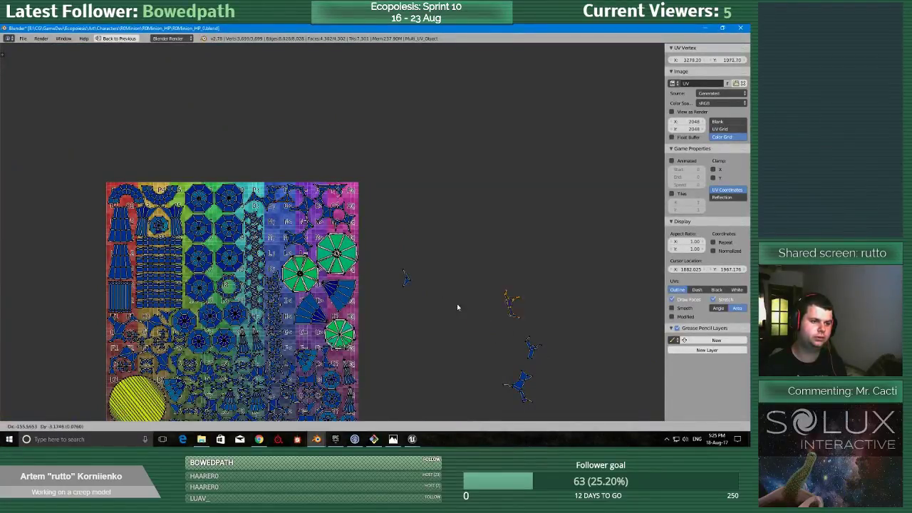
scroll(285, 242, up, 4)
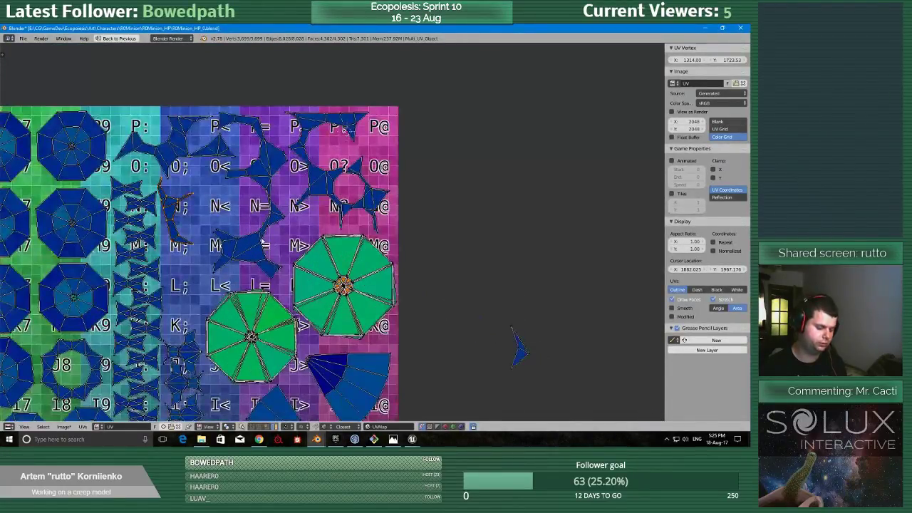
key(r)
click(267, 250)
key(r)
click(278, 245)
key(g)
click(278, 254)
scroll(292, 271, down, 5)
Move the largest leftover branching island into the gap around grid cell N<, above the medium octagon stack.
middle_drag(489, 366, 474, 342)
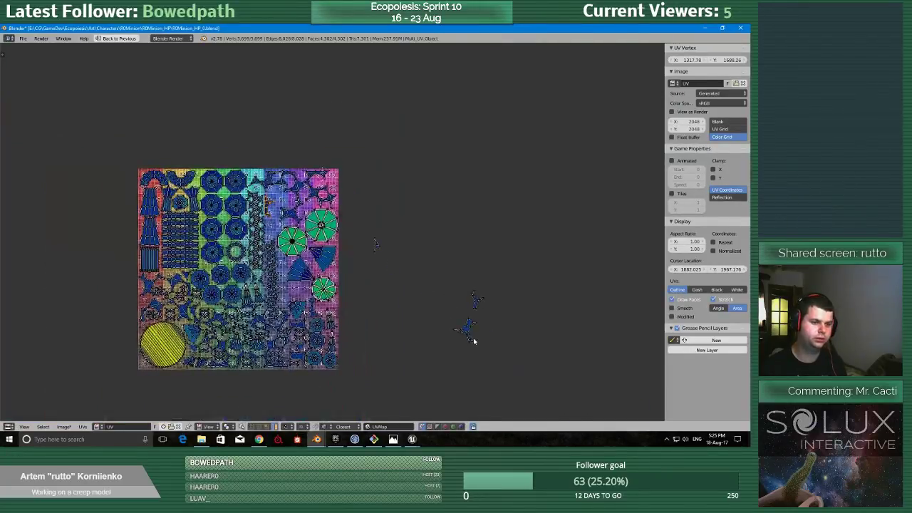
scroll(297, 249, up, 5)
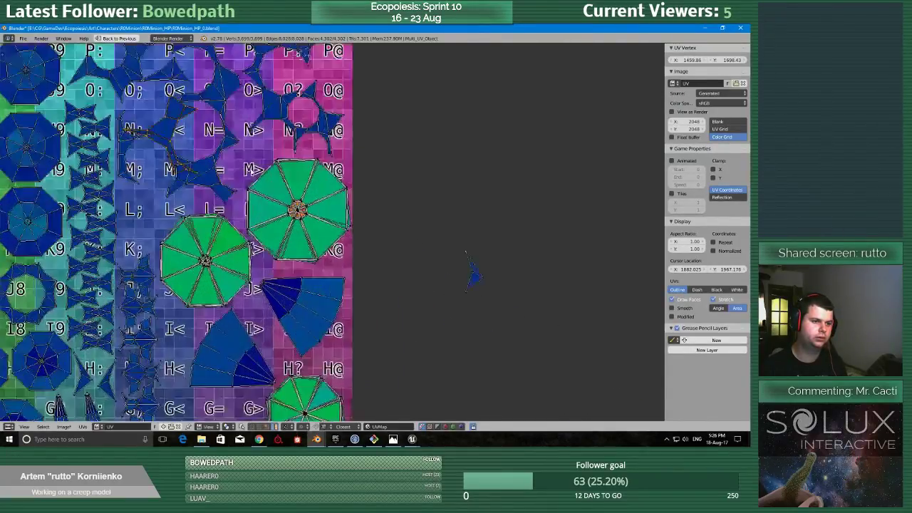
key(g)
click(223, 287)
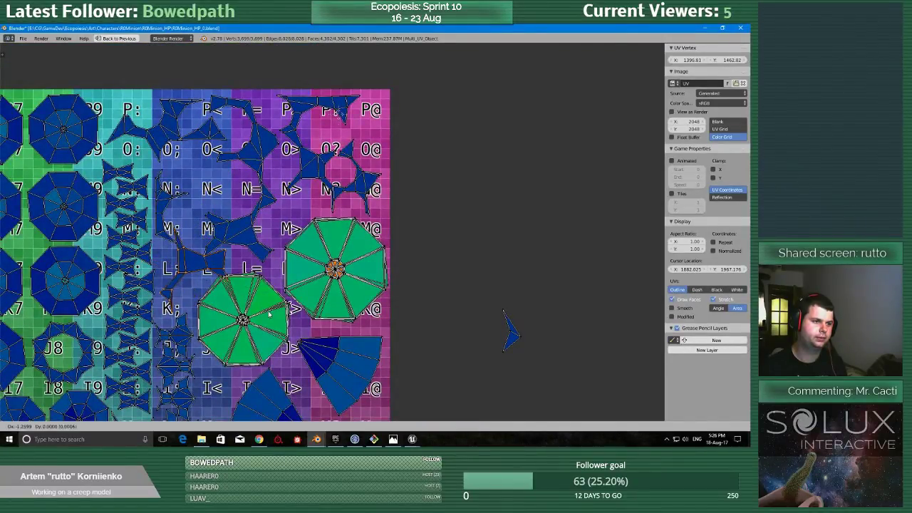
key(g)
click(291, 239)
Fit the thin branching island near grid cell L; and the curved triangular island into the gap near cell M>.
scroll(387, 260, down, 4)
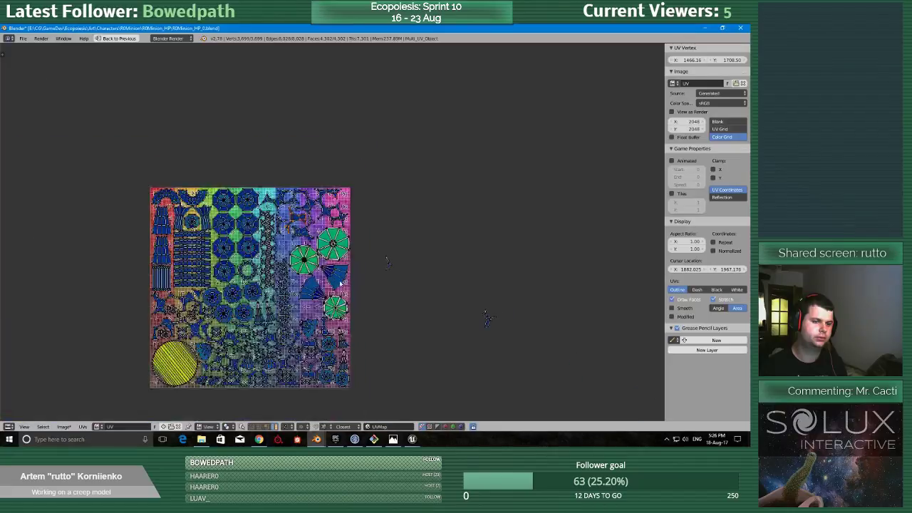
scroll(278, 275, up, 5)
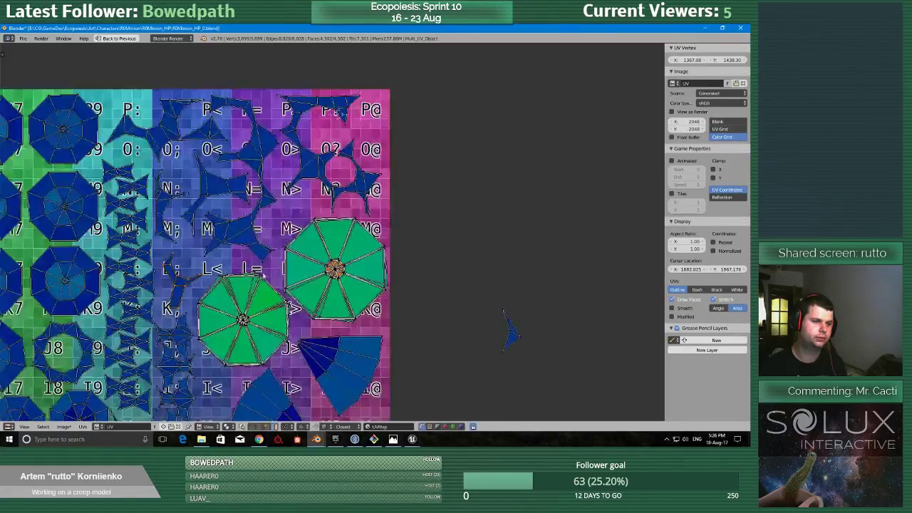
key(g)
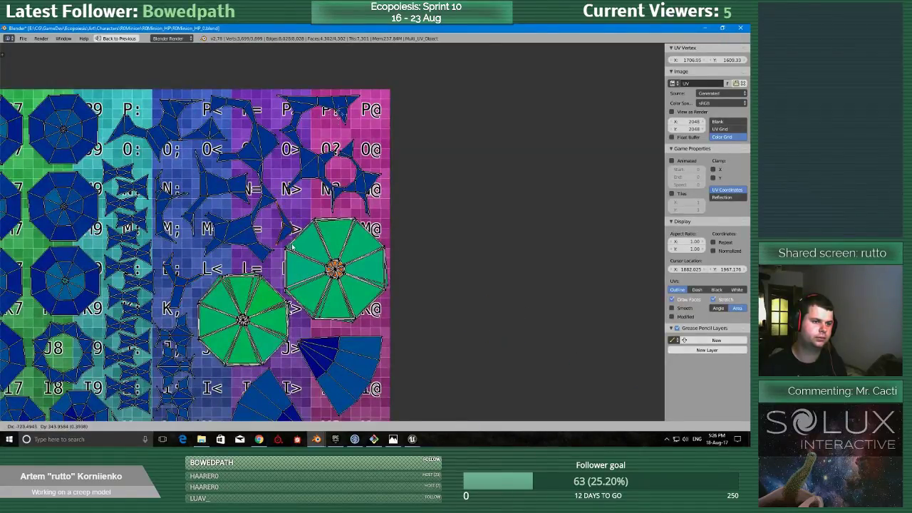
click(296, 244)
scroll(214, 271, down, 4)
scroll(181, 302, up, 3)
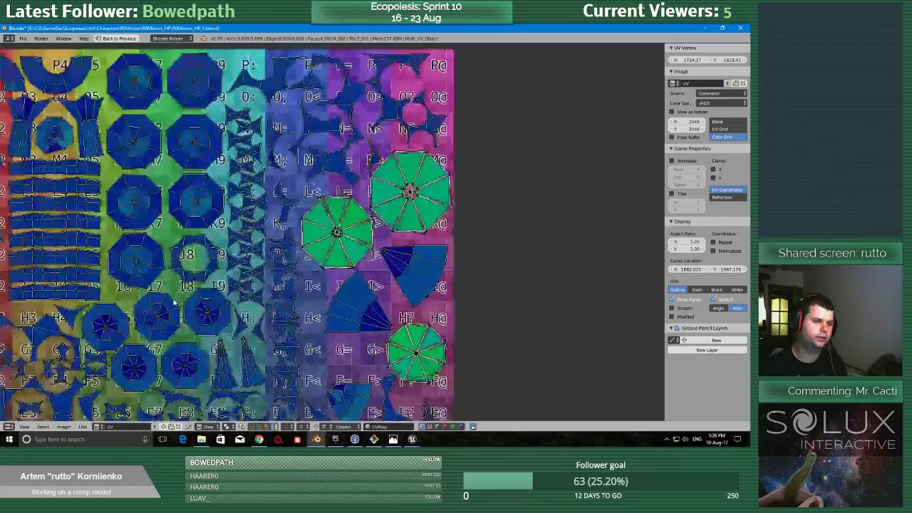
Move the last outlying small island into the gap just below the lower fan, near grid cell G=.
scroll(181, 300, down, 2)
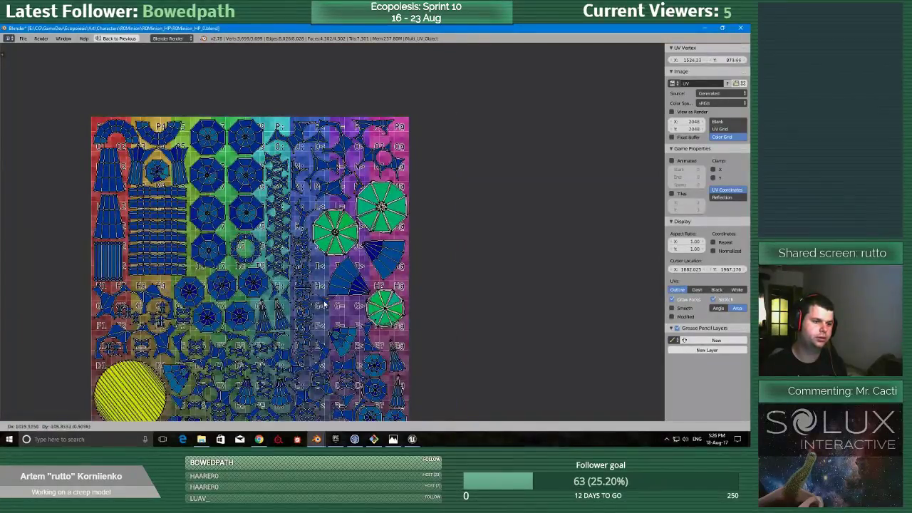
scroll(331, 306, down, 3)
scroll(339, 314, up, 3)
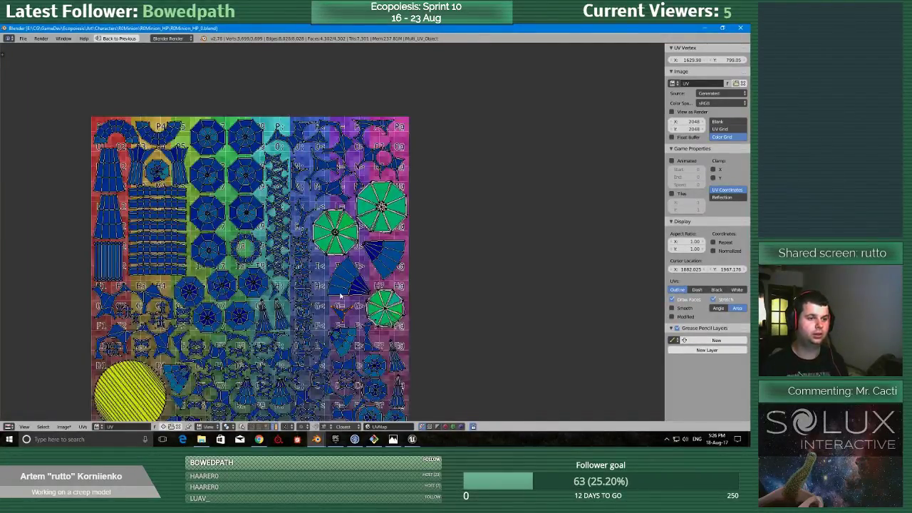
Finish the multi-object UV editing, select the spiked creep ball and show its Mirror modifier in the viewport.
key(shift+space)
middle_drag(192, 275, 146, 240)
key(Tab)
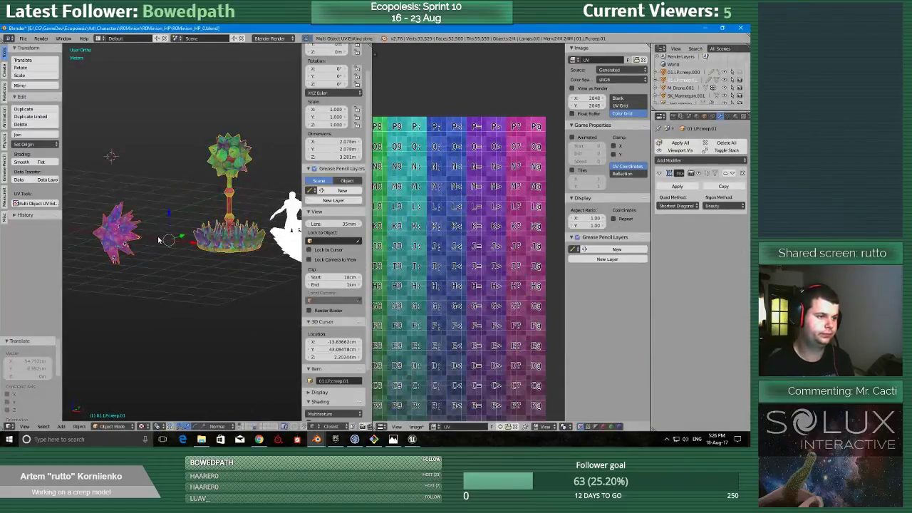
scroll(146, 240, up, 3)
shift+middle_drag(269, 248, 346, 264)
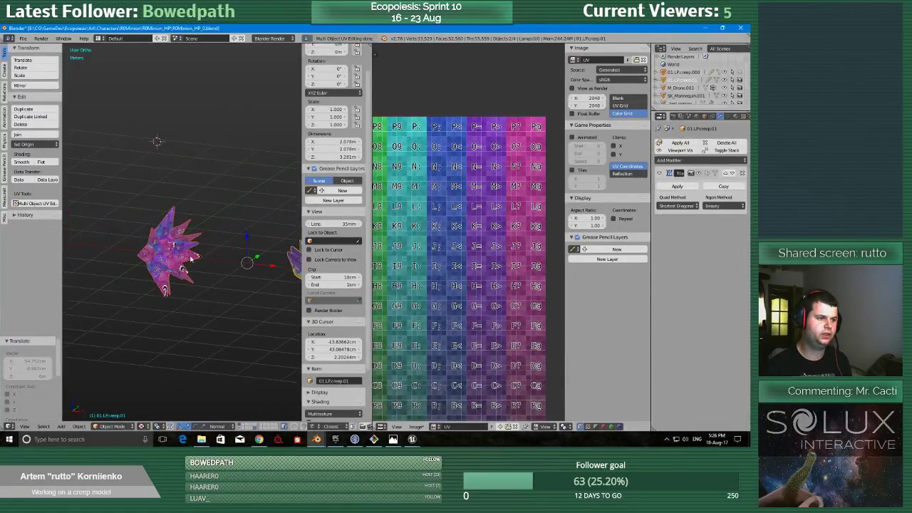
right_click(190, 256)
click(698, 174)
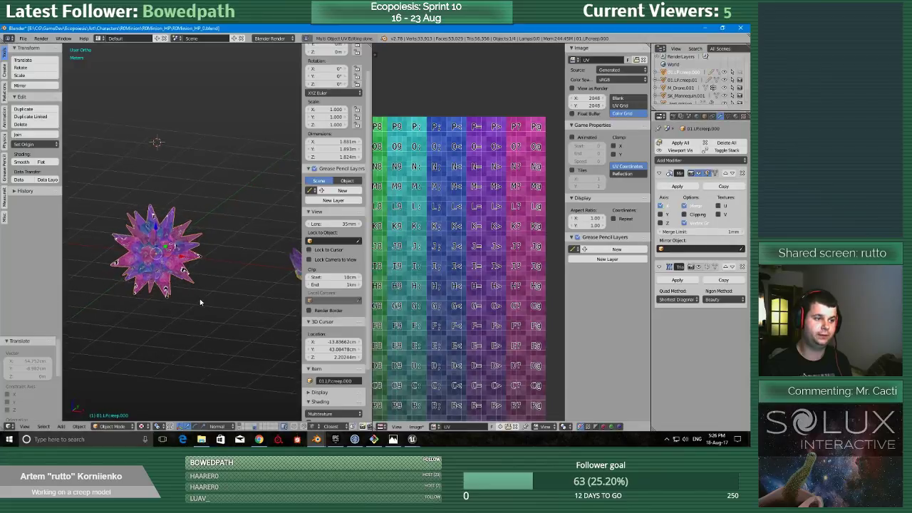
Examine the checker texture on the spiked ball and the tall spiked model from several angles and compare their texel density.
key(shift+space)
middle_drag(235, 289, 304, 325)
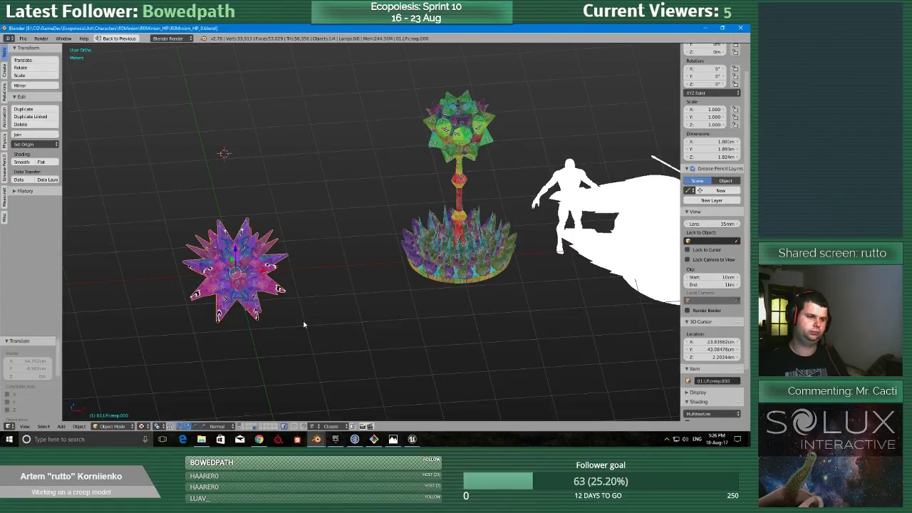
scroll(258, 336, up, 5)
scroll(254, 346, down, 3)
middle_drag(266, 316, 335, 330)
scroll(335, 329, up, 2)
scroll(335, 330, down, 3)
scroll(240, 204, up, 1)
scroll(242, 208, down, 2)
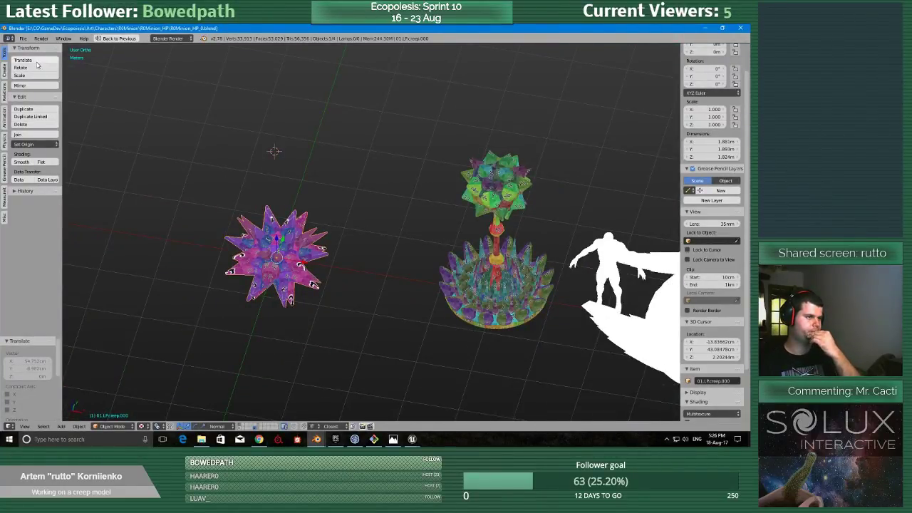
scroll(377, 271, down, 2)
scroll(332, 265, up, 4)
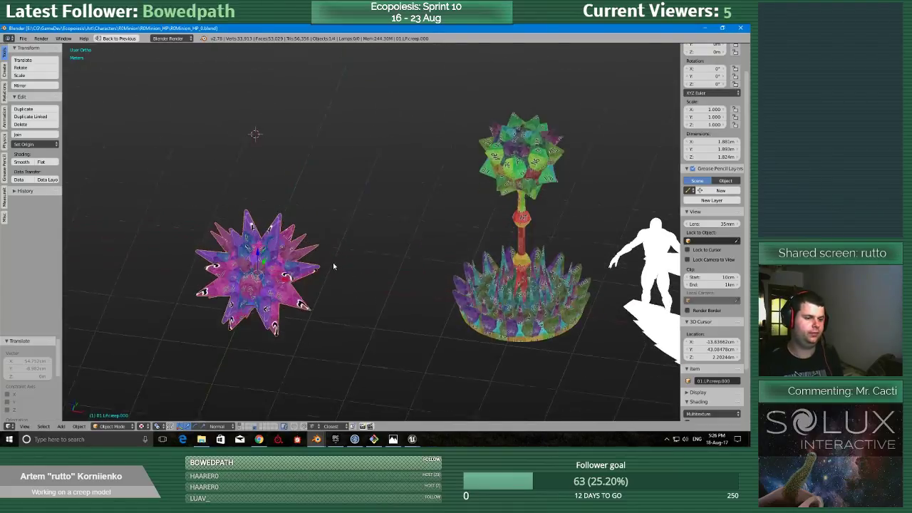
Start saving the scene under a new name and create a folder R0Minion_LP inside the R0Minion folder.
click(23, 38)
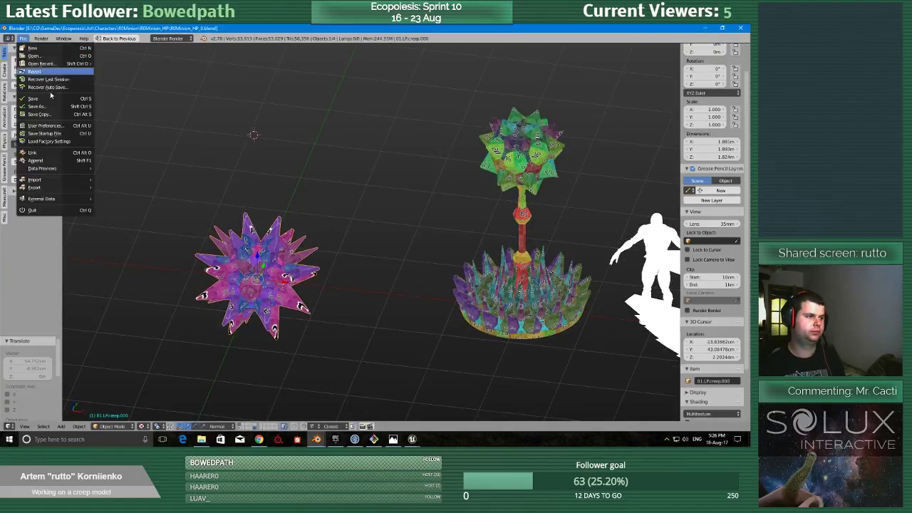
click(56, 110)
click(134, 79)
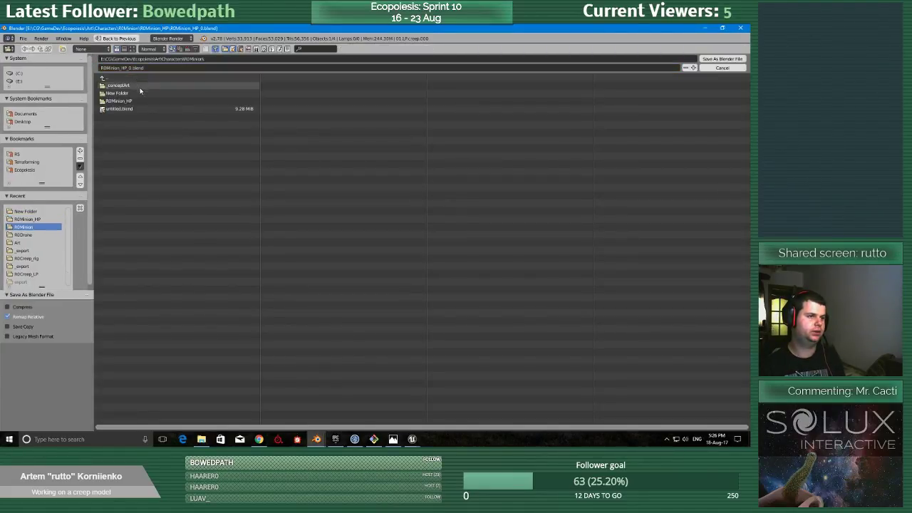
click(63, 50)
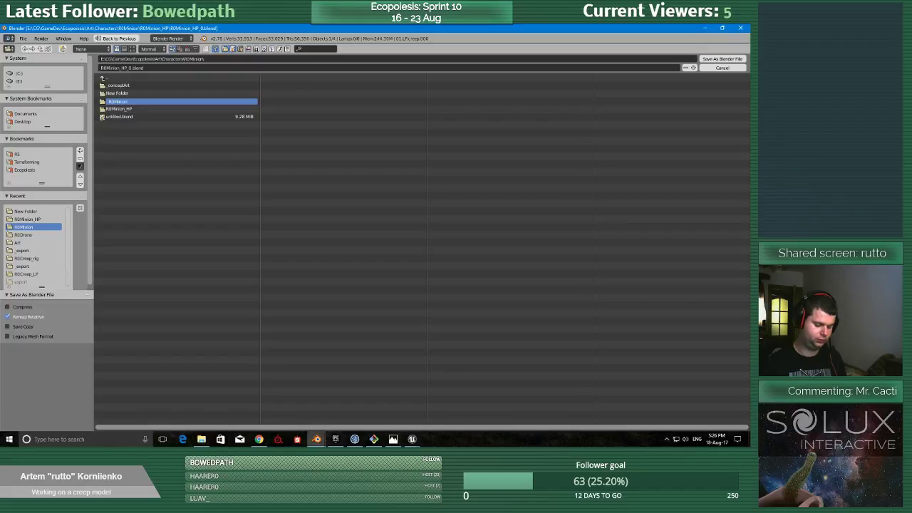
key(Return)
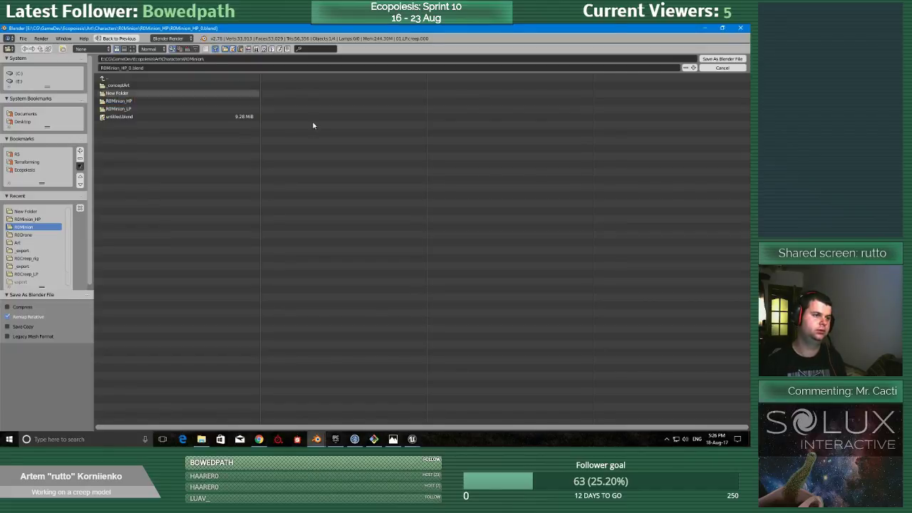
Save the scene as R0Minion_LP_0.blend in the R0Minion_LP folder.
double_click(160, 108)
click(125, 67)
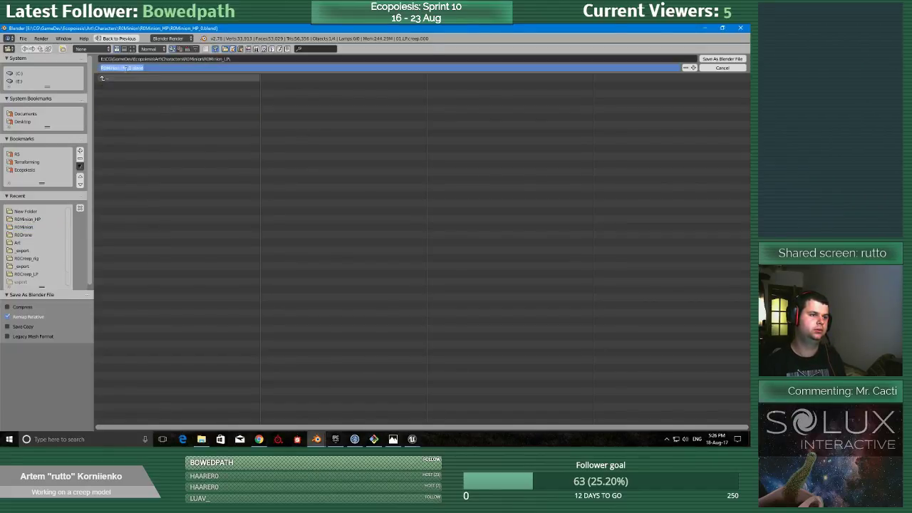
text(LP)
key(Return)
Delete every object except the spiked creep ball and save the file.
scroll(394, 130, down, 5)
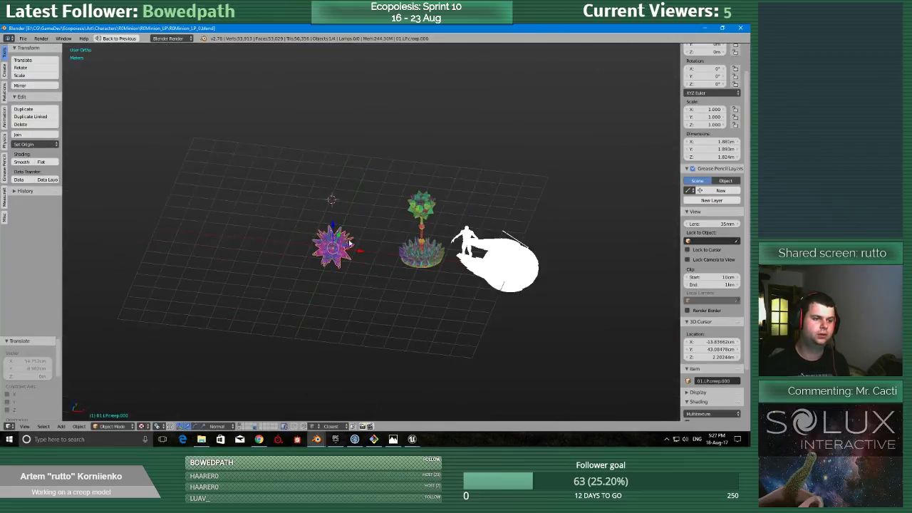
scroll(354, 235, up, 2)
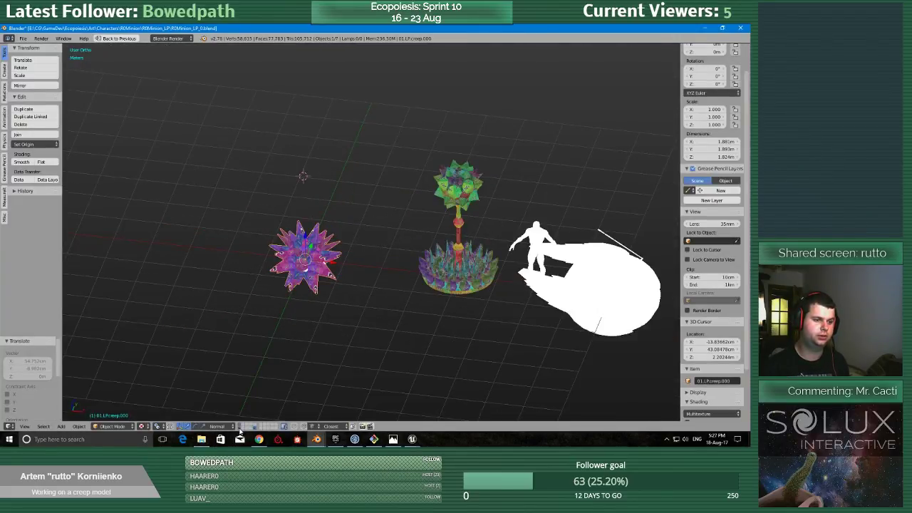
key(ctrl+i)
scroll(391, 265, down, 2)
key(x)
click(380, 264)
scroll(391, 267, up, 6)
key(ctrl+s)
click(389, 288)
Check the creep ball's checker texture up close and save over the existing file.
click(24, 38)
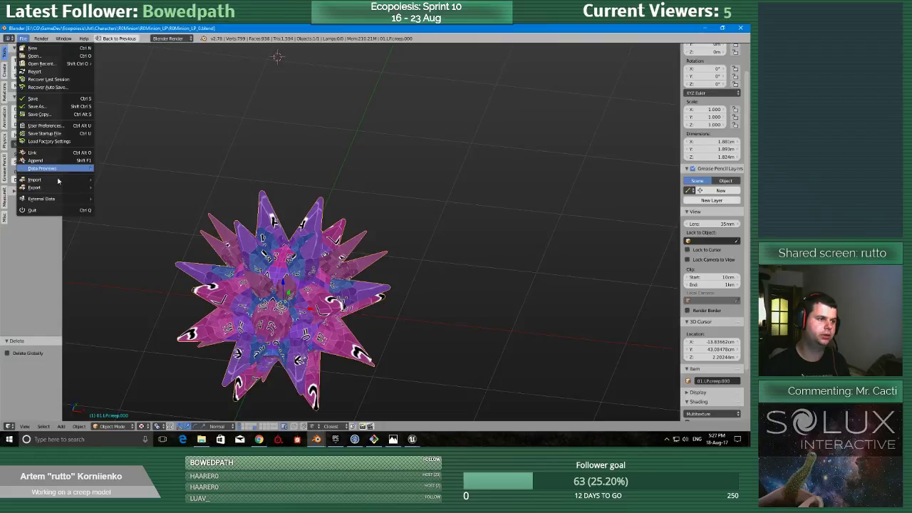
mouse_move(54, 190)
mouse_move(255, 272)
middle_down()
mouse_move(282, 218)
mouse_move(259, 273)
middle_up()
shift+middle_drag(259, 273, 327, 169)
scroll(327, 169, up, 6)
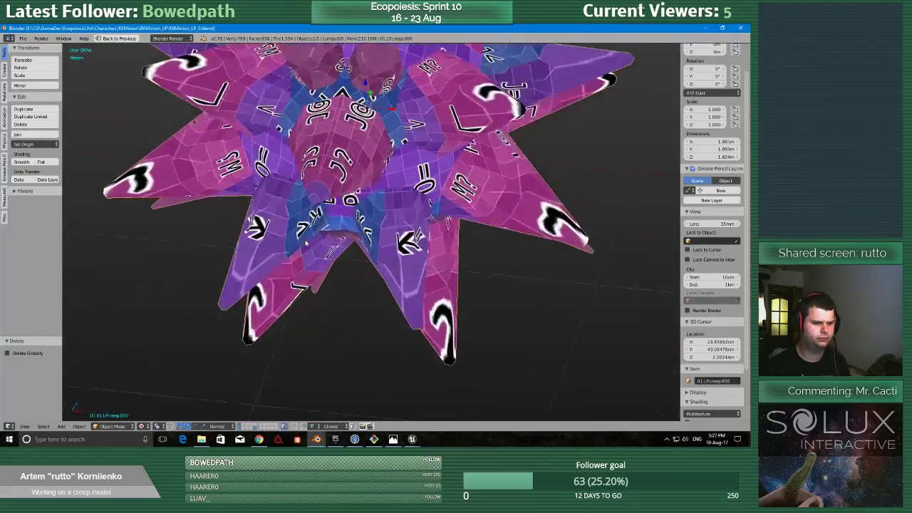
scroll(327, 169, down, 3)
key(ctrl+s)
click(365, 306)
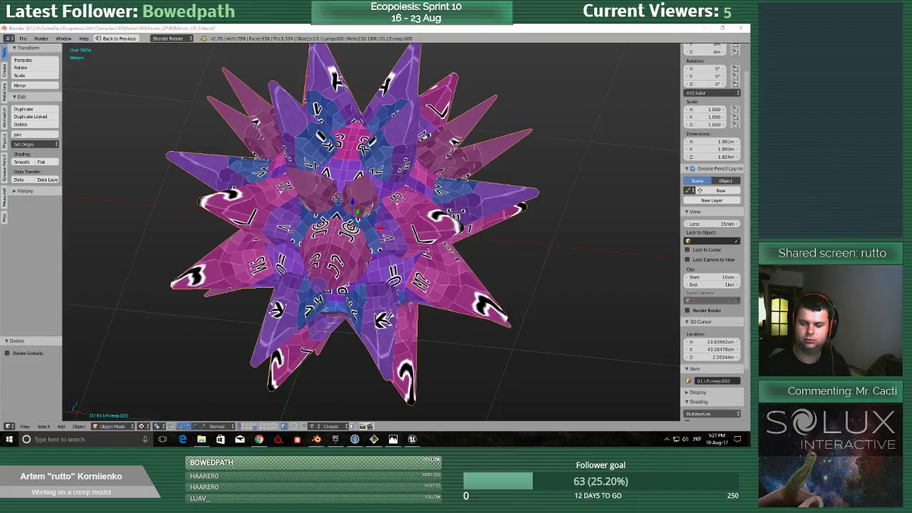
scroll(371, 231, up, 5)
scroll(371, 232, down, 6)
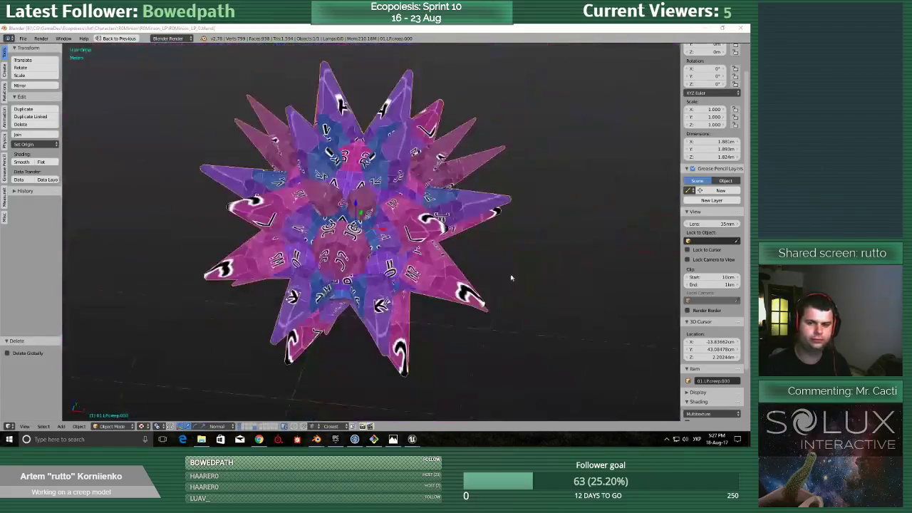
key(alt+Tab)
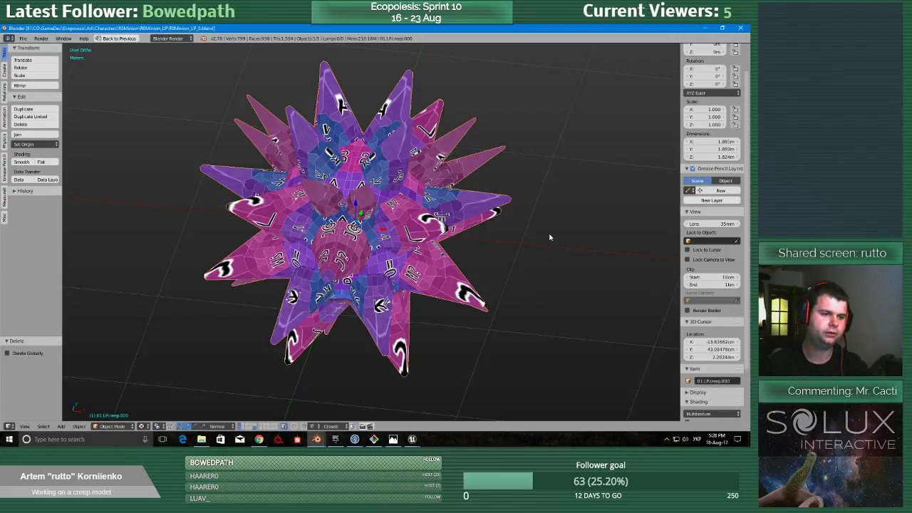
Save the current scene over R0Minion_LP_0.blend.
scroll(500, 232, down, 5)
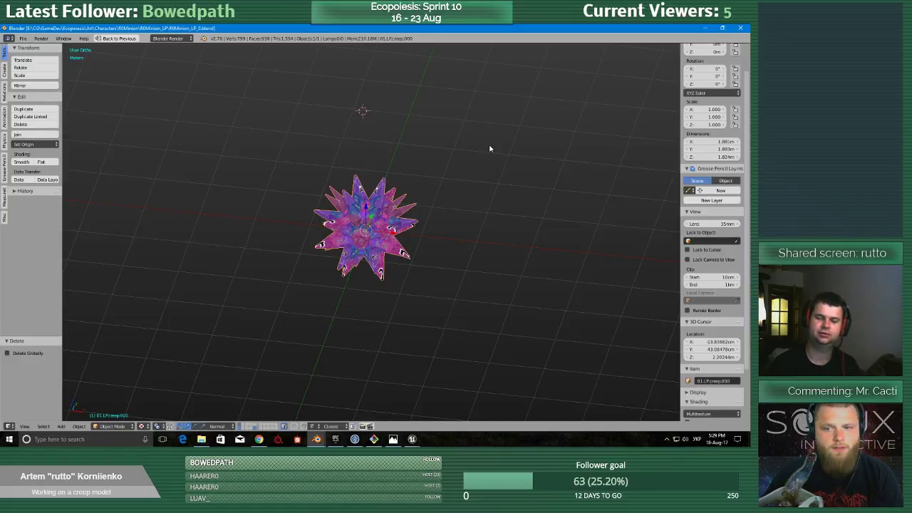
key(ctrl+s)
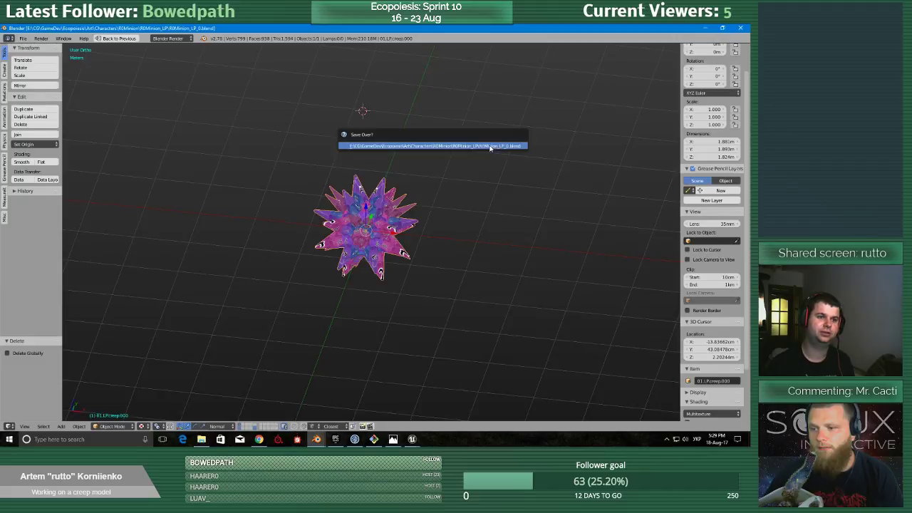
click(490, 146)
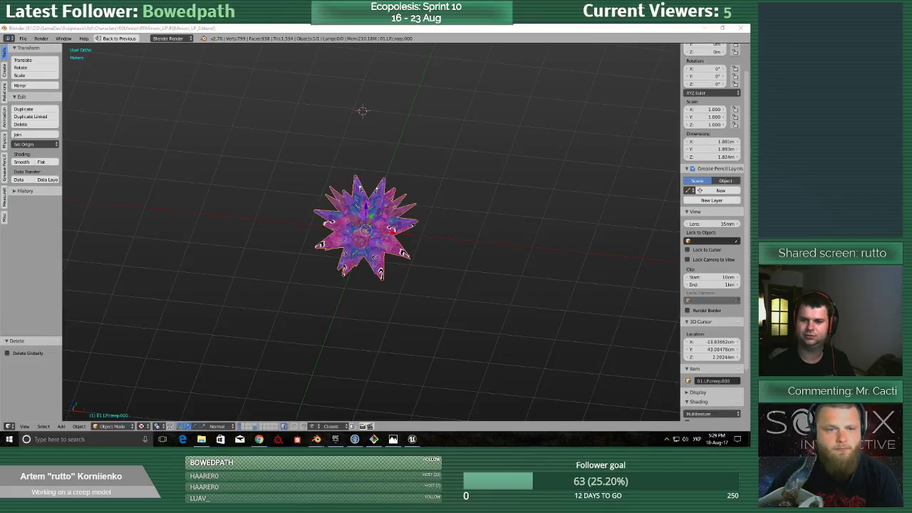
key(alt+Tab)
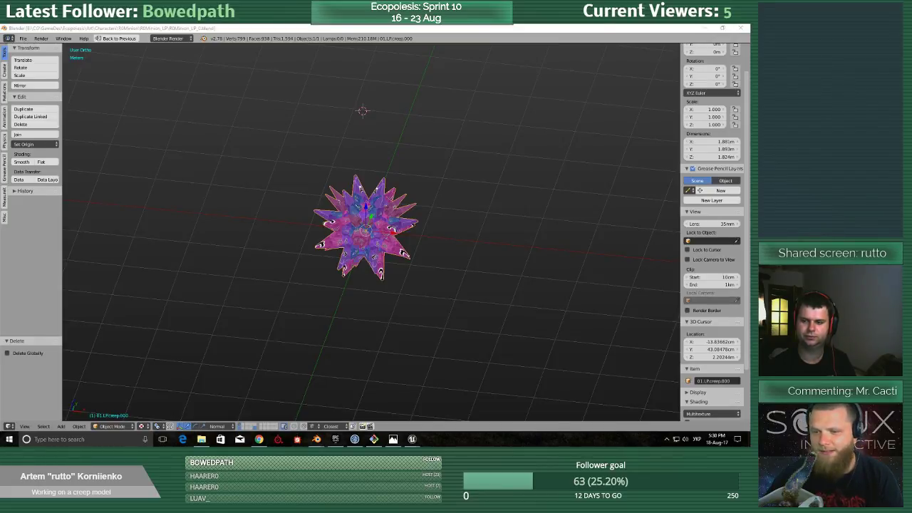
key(alt+Tab)
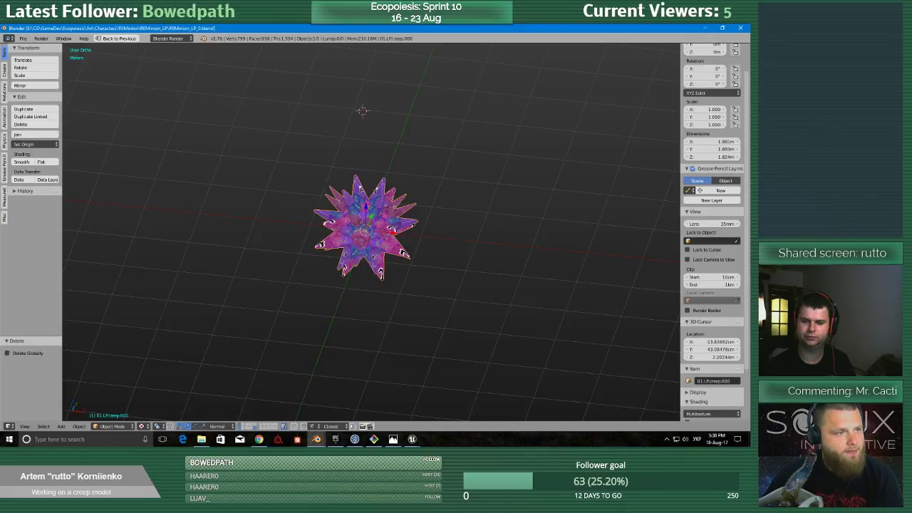
key(alt+Tab)
key(alt+Tab)
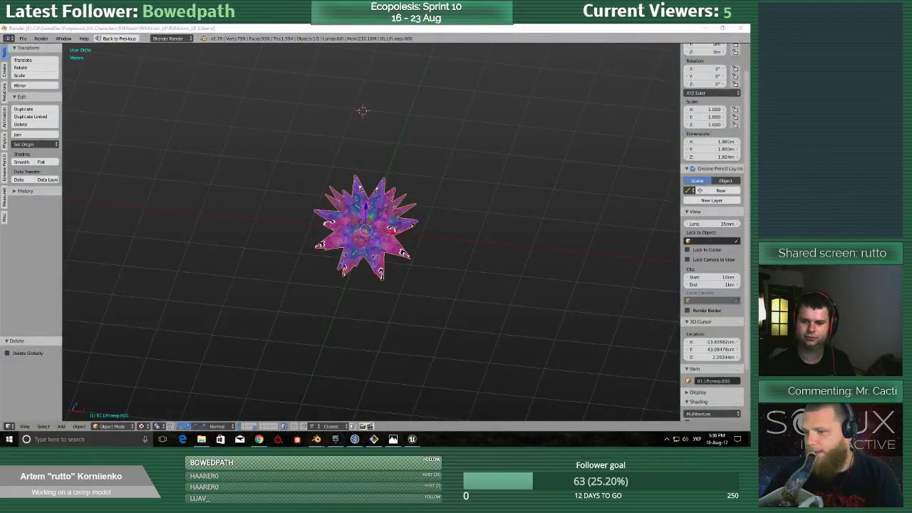